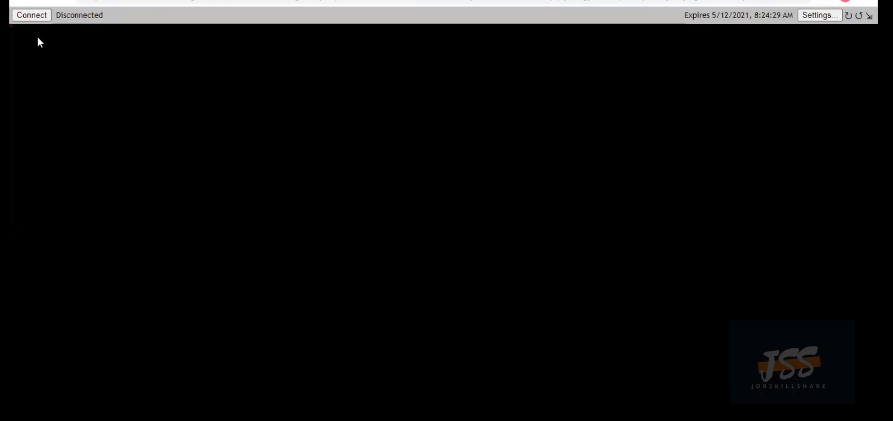
Set Agent Remote Desktop to 60% quality and Fast frame rate, with Remote Keyboard Map on
{"action": "left_click", "coordinate": [835, 18]}
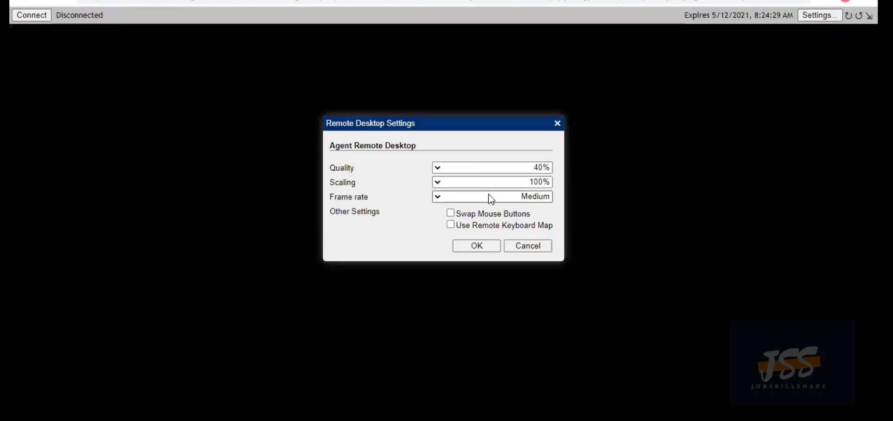
{"action": "left_click", "coordinate": [540, 167]}
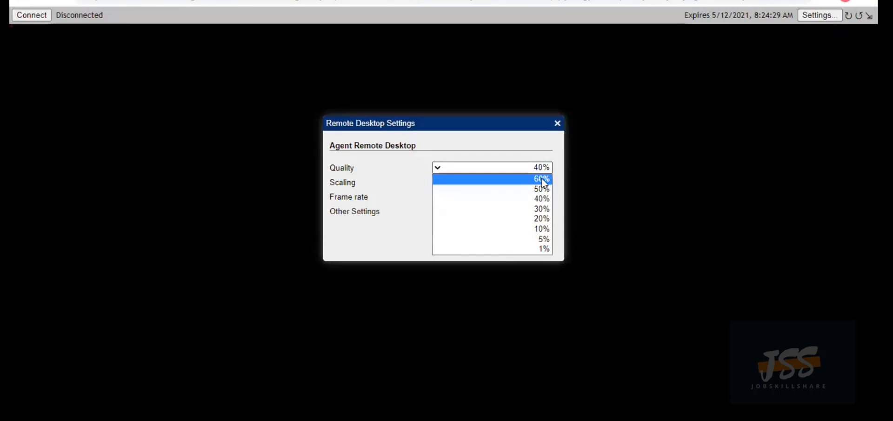
{"action": "left_click", "coordinate": [542, 177]}
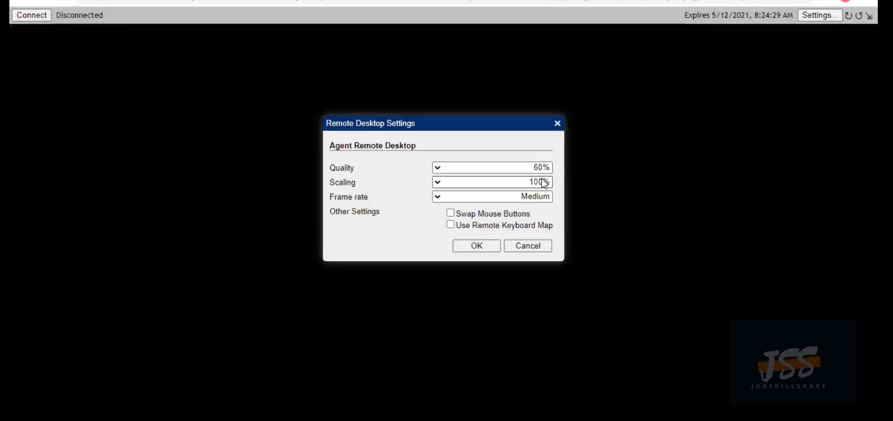
{"action": "left_click", "coordinate": [454, 226]}
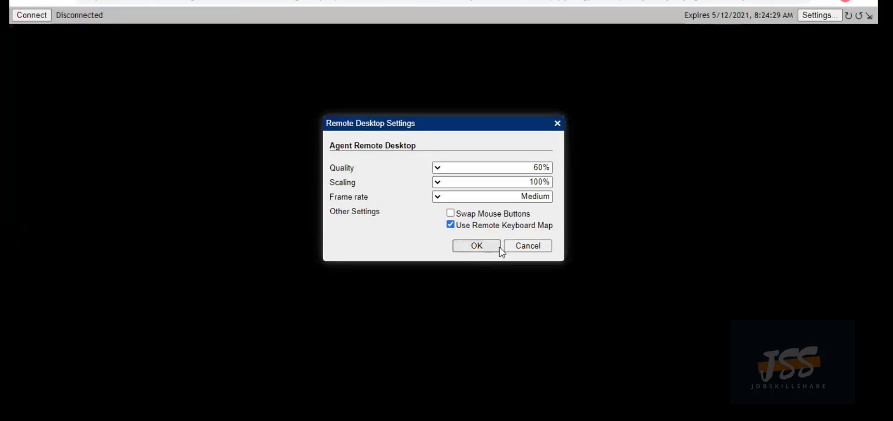
{"action": "left_click", "coordinate": [548, 201]}
{"action": "left_click", "coordinate": [537, 205]}
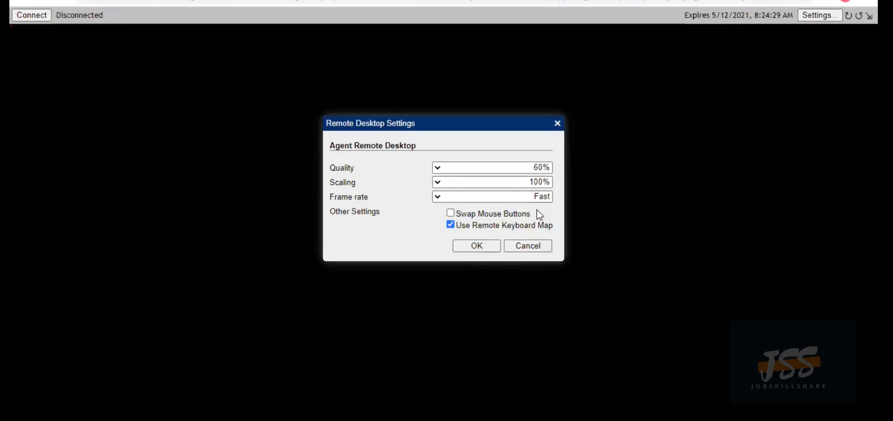
{"action": "left_click", "coordinate": [476, 251]}
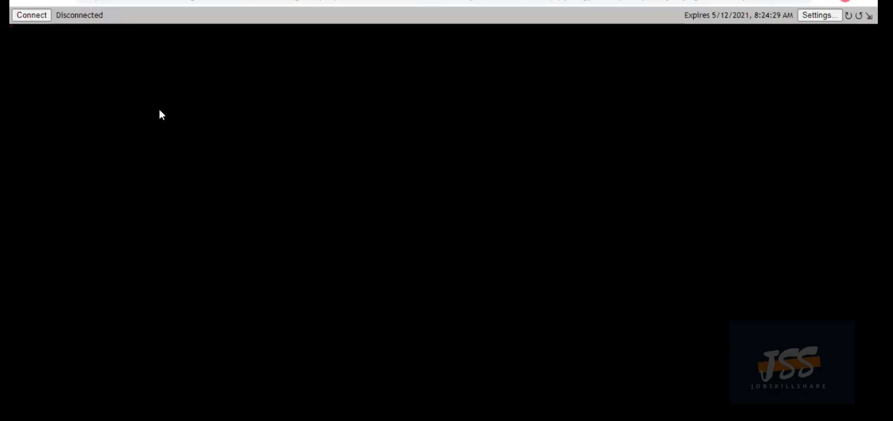
Connect to the remote machine and log in to the ESXi host as root with the pasted password
{"action": "left_click", "coordinate": [29, 17]}
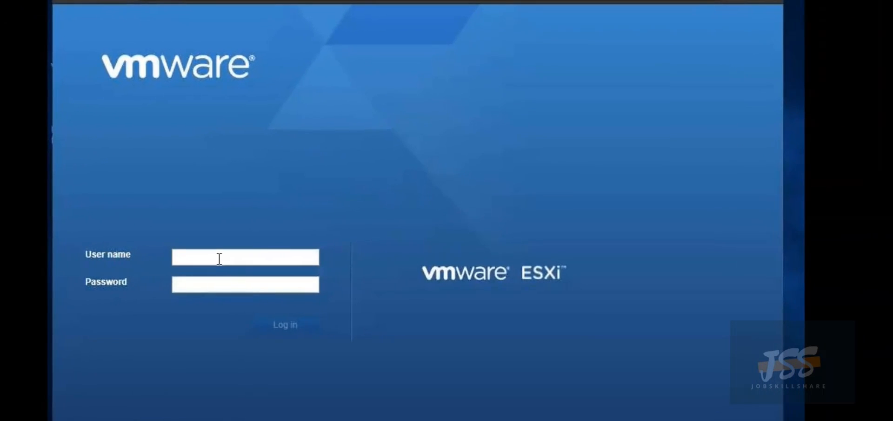
{"action": "left_click", "coordinate": [220, 259]}
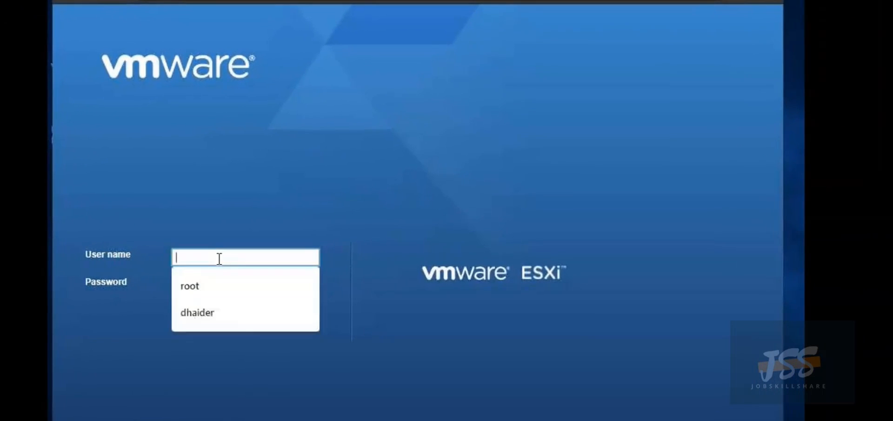
{"action": "left_click", "coordinate": [199, 286]}
{"action": "left_click", "coordinate": [210, 282]}
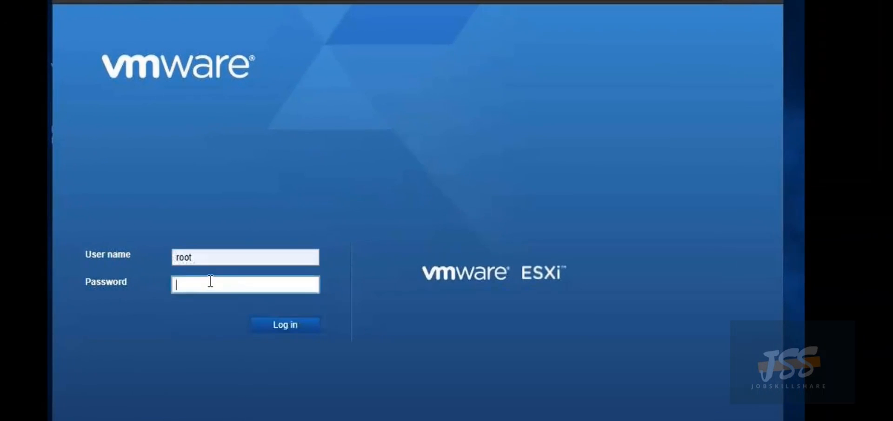
{"action": "right_click", "coordinate": [209, 282]}
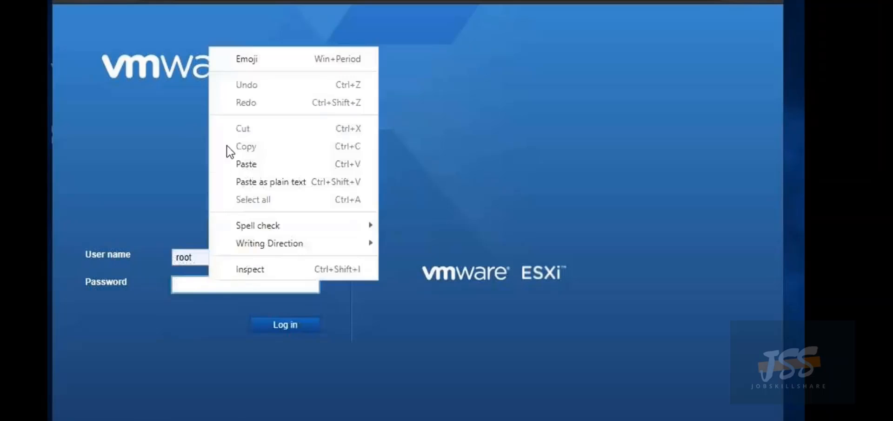
{"action": "left_click", "coordinate": [248, 165]}
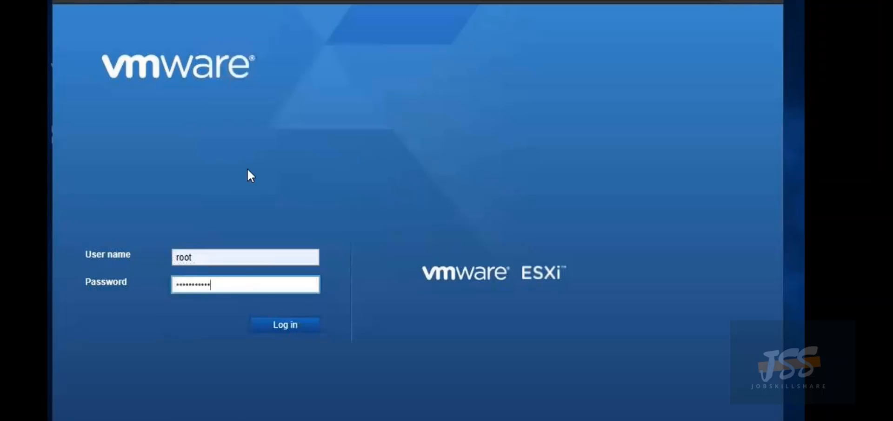
{"action": "left_click", "coordinate": [280, 324]}
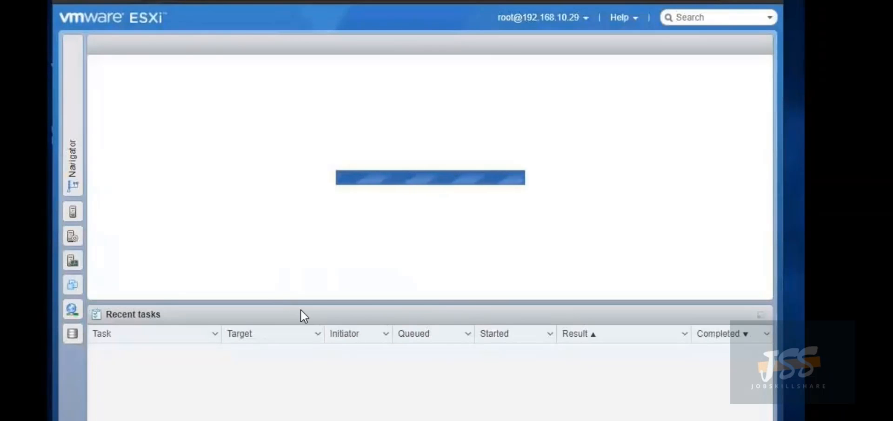
Open ctserver from the Virtual Machines list and launch its browser console
{"action": "left_click", "coordinate": [71, 144]}
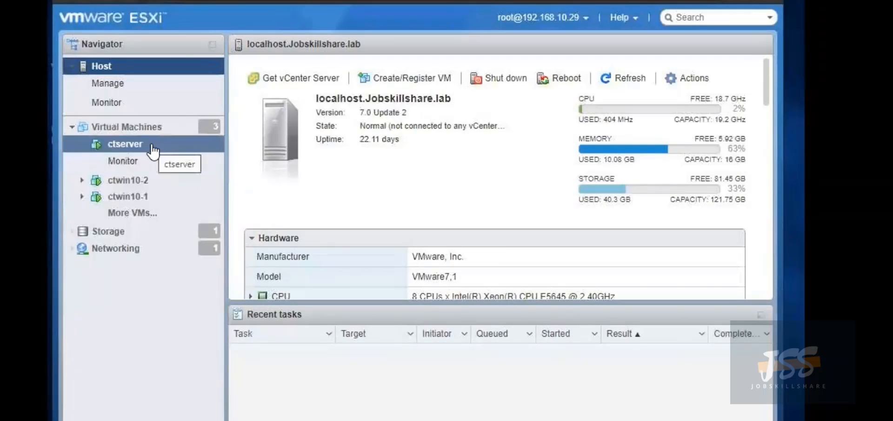
{"action": "left_click", "coordinate": [158, 127]}
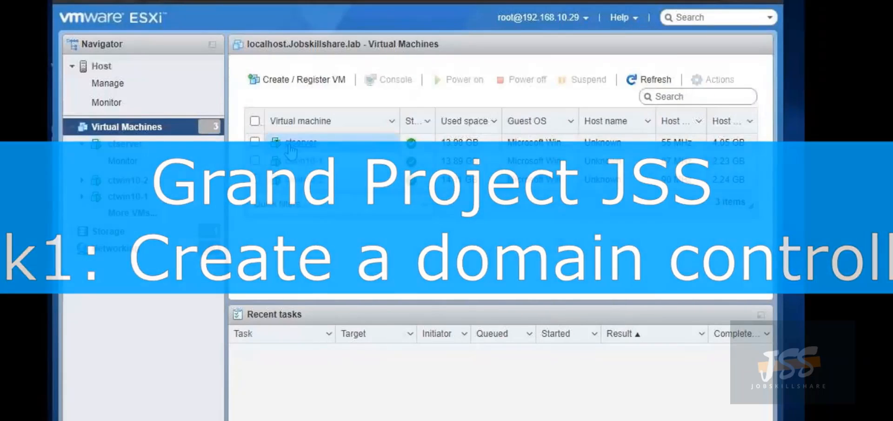
{"action": "left_click", "coordinate": [292, 144]}
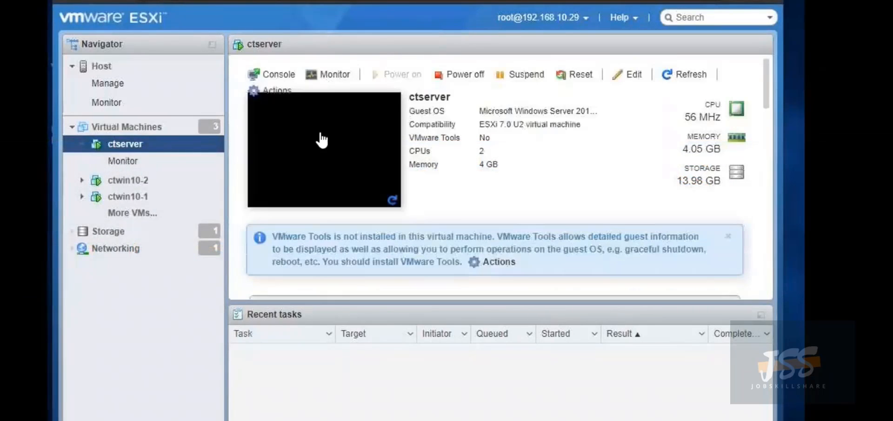
{"action": "left_click", "coordinate": [278, 78]}
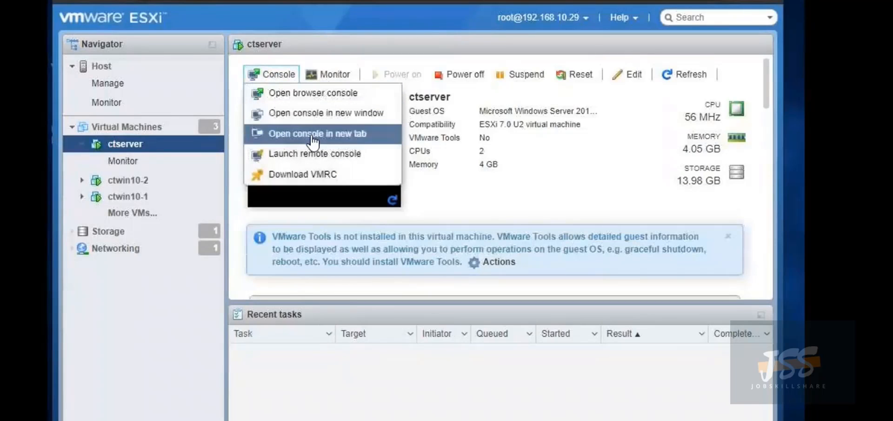
{"action": "left_click", "coordinate": [337, 95]}
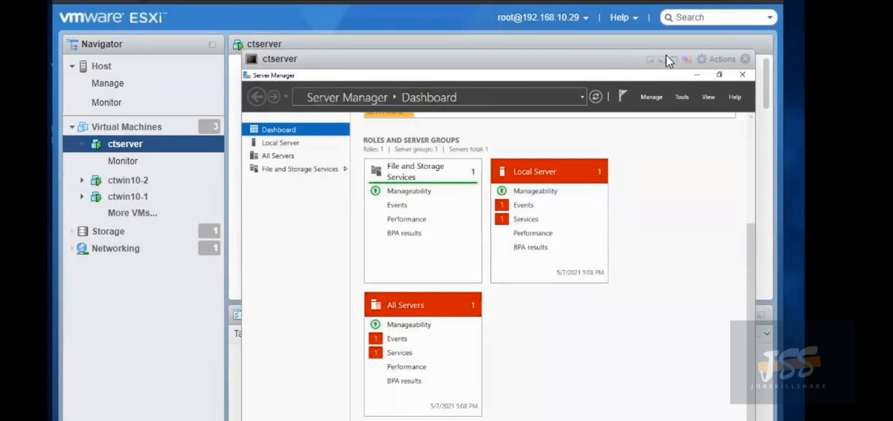
Take a ctserver snapshot named 'Fresh install' without including the VM's memory
{"action": "left_click", "coordinate": [706, 59]}
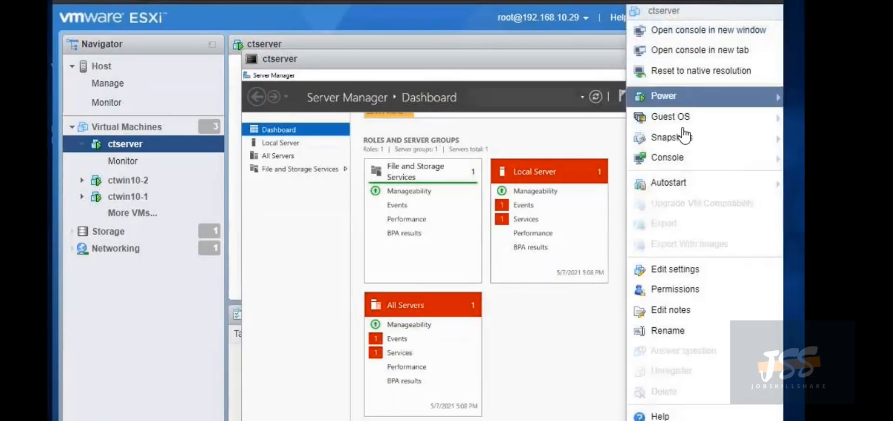
{"action": "mouse_move", "coordinate": [693, 138]}
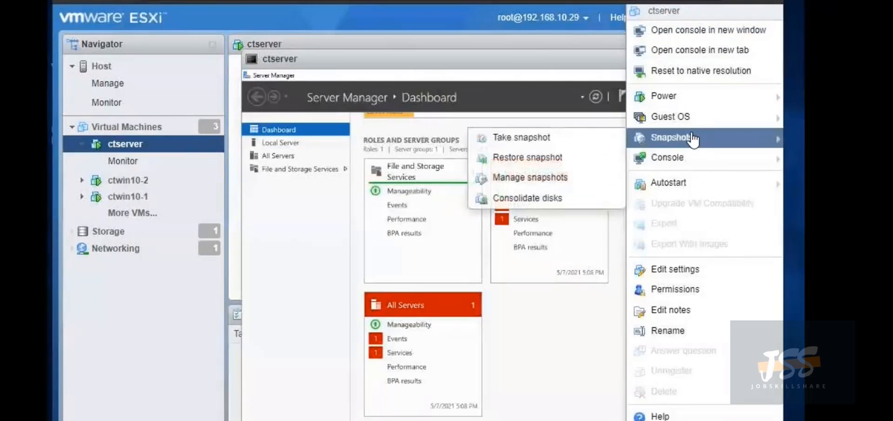
{"action": "left_click", "coordinate": [599, 138]}
{"action": "left_click", "coordinate": [408, 163]}
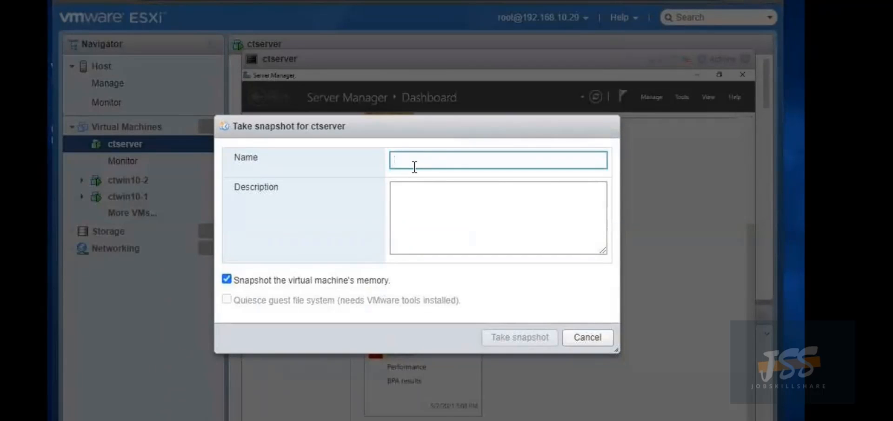
{"action": "type", "text": "firs"}
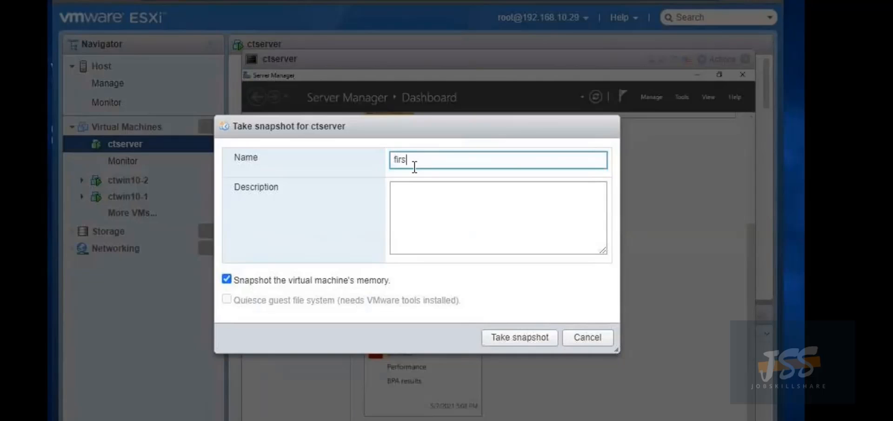
{"action": "key", "text": "BackSpace"}
{"action": "key", "text": "BackSpace"}
{"action": "key", "text": "BackSpace"}
{"action": "key", "text": "BackSpace"}
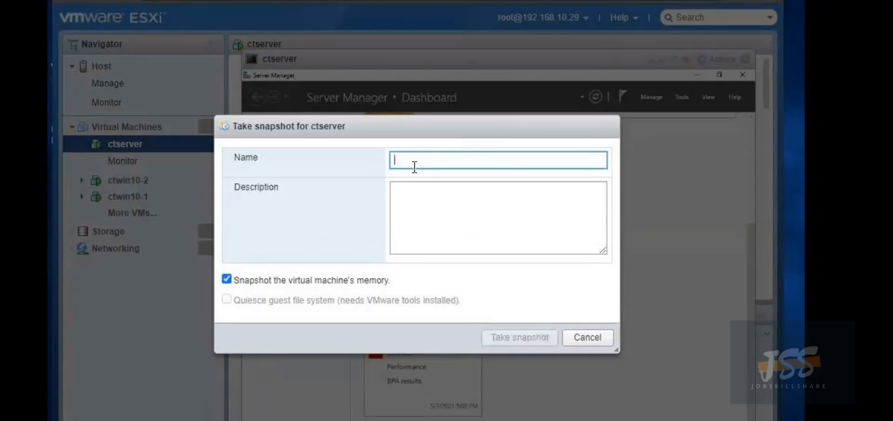
{"action": "type", "text": "Fresh"}
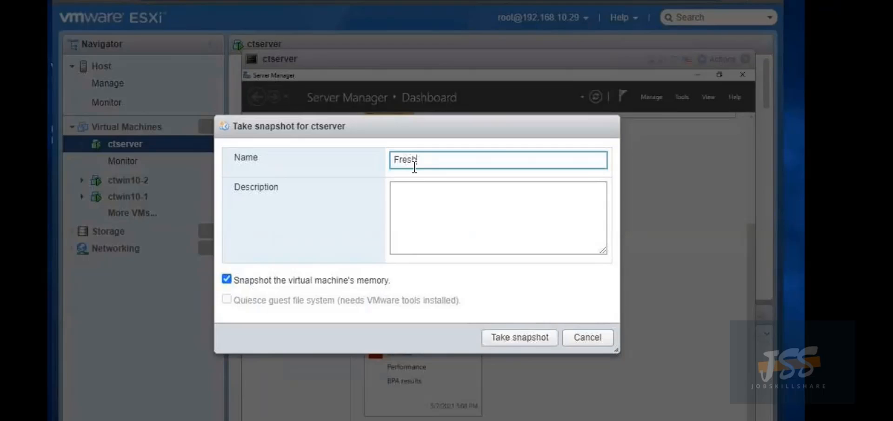
{"action": "type", "text": " install"}
{"action": "left_click", "coordinate": [227, 279]}
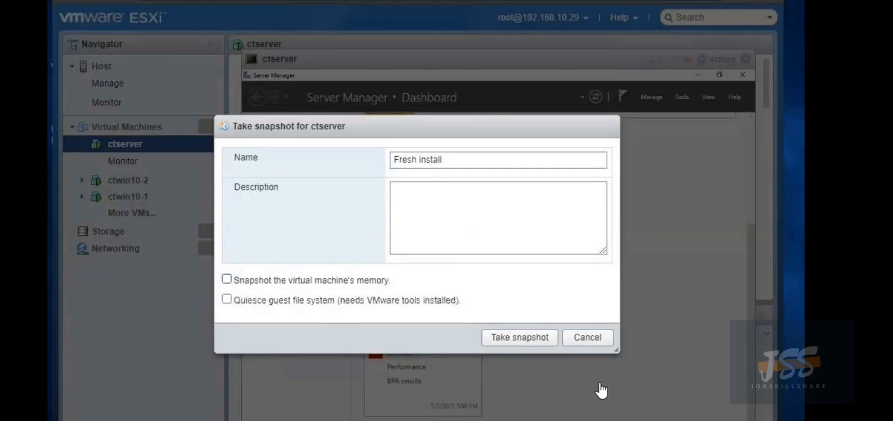
{"action": "left_click", "coordinate": [520, 338]}
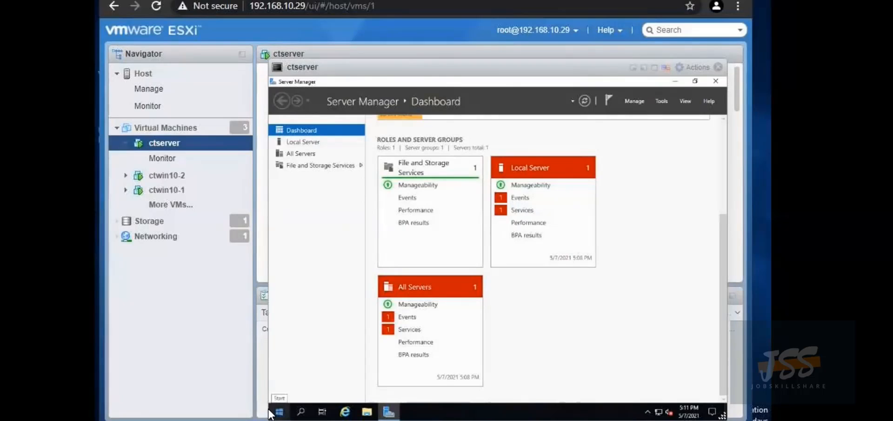
Open This PC's Properties from File Explorer to view the server's system information
{"action": "left_click", "coordinate": [279, 412]}
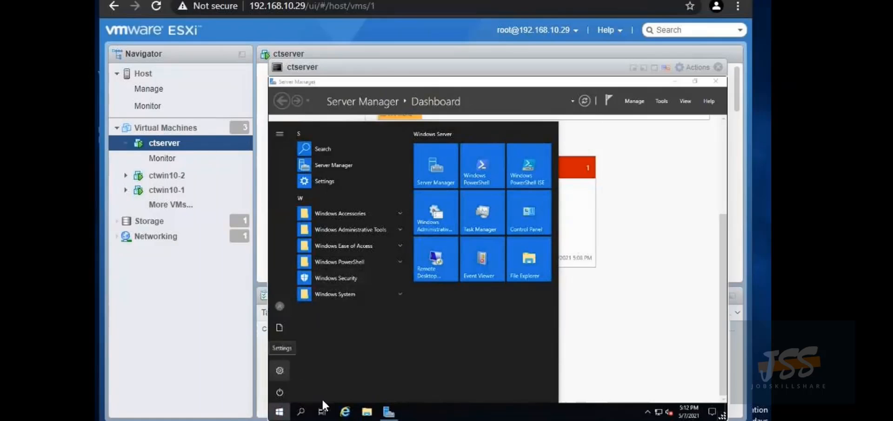
{"action": "left_click", "coordinate": [366, 416]}
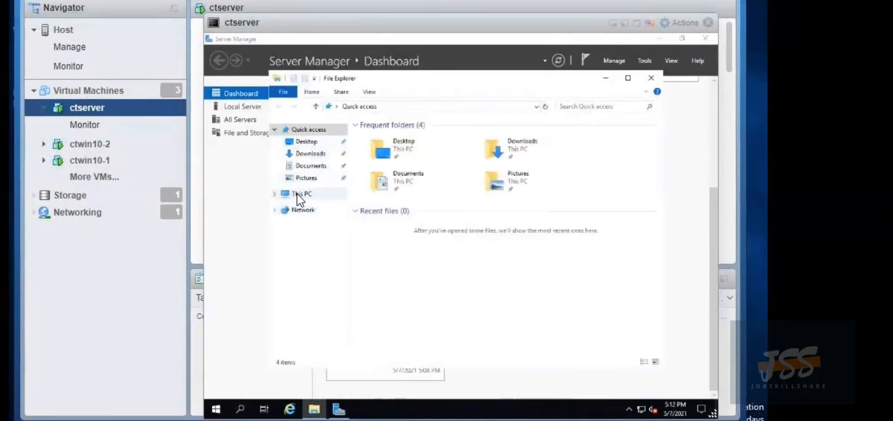
{"action": "left_click", "coordinate": [352, 219]}
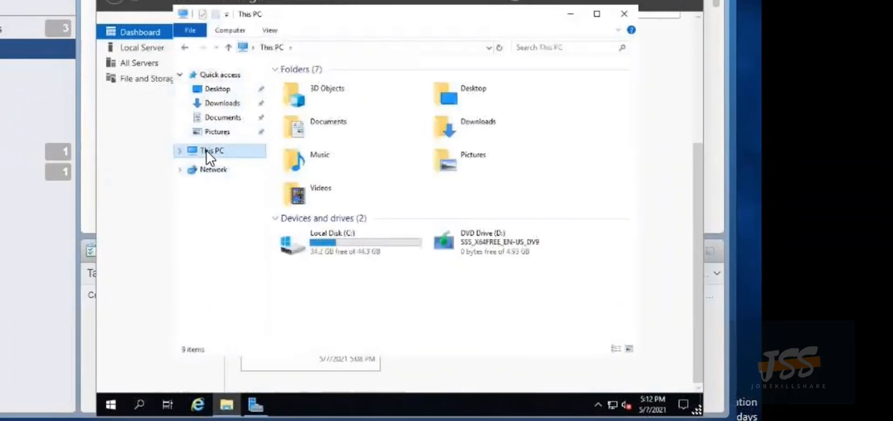
{"action": "right_click", "coordinate": [206, 149]}
{"action": "left_click", "coordinate": [243, 307]}
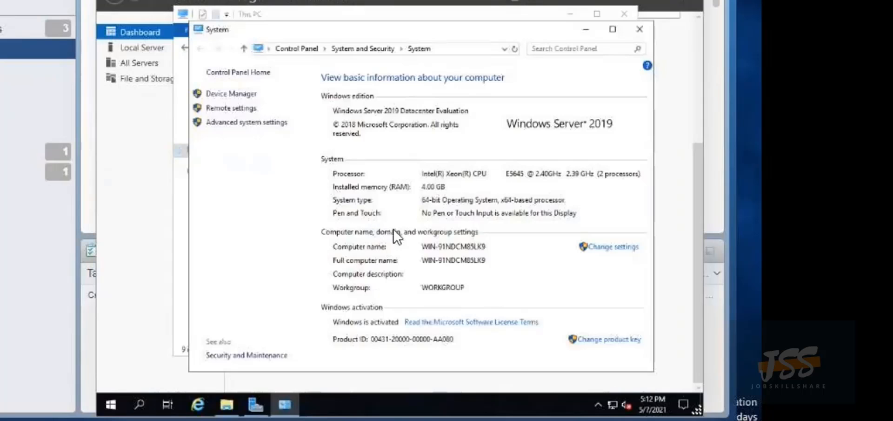
Change the computer name to DCCT in System Properties
{"action": "left_click", "coordinate": [605, 247]}
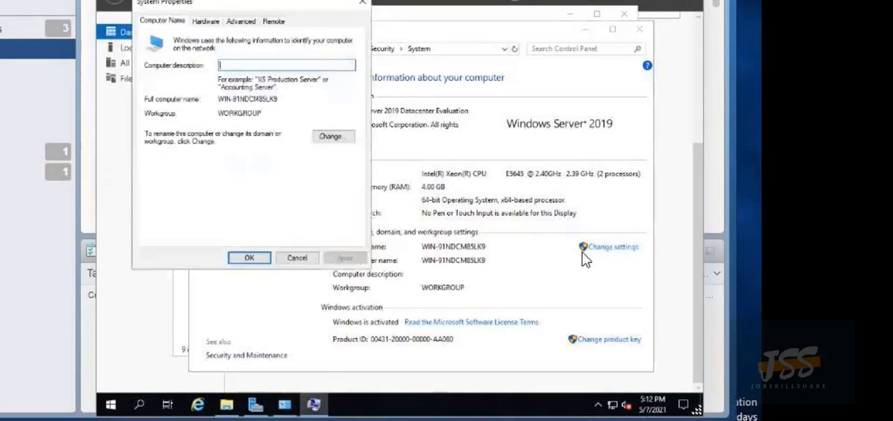
{"action": "left_click", "coordinate": [336, 135]}
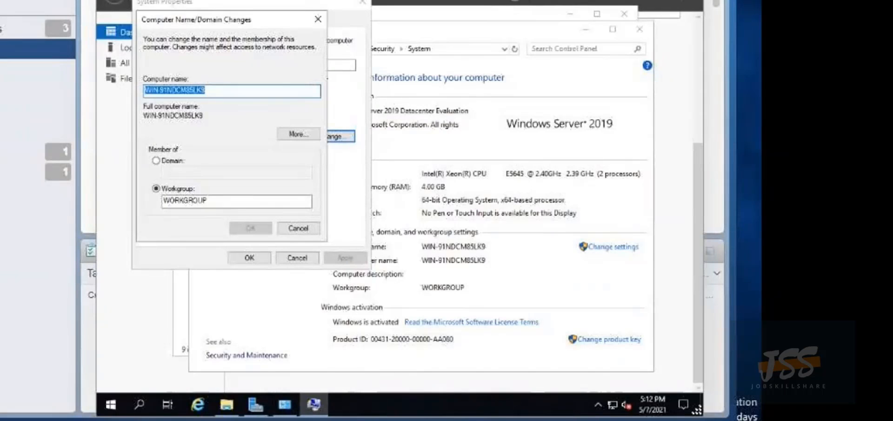
{"action": "left_click", "coordinate": [225, 87]}
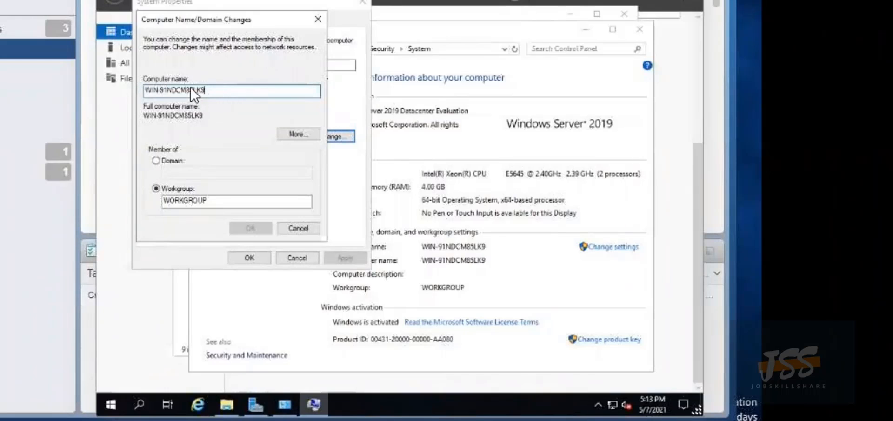
{"action": "left_click_drag", "start_coordinate": [191, 87], "coordinate": [82, 85]}
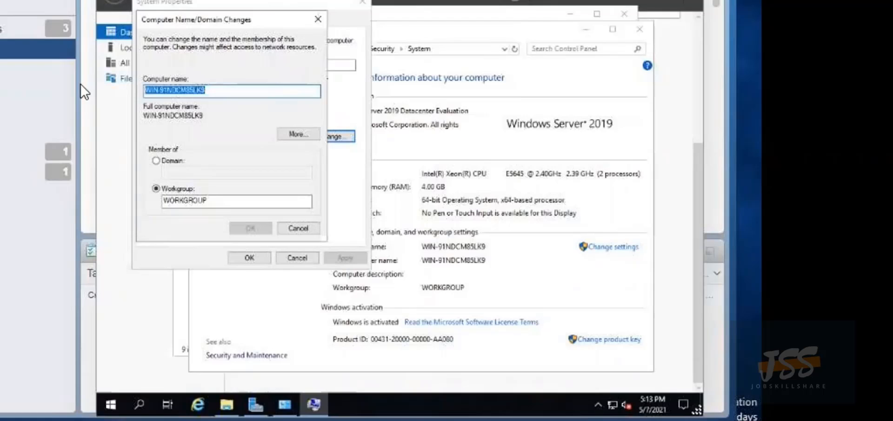
{"action": "key", "text": "BackSpace"}
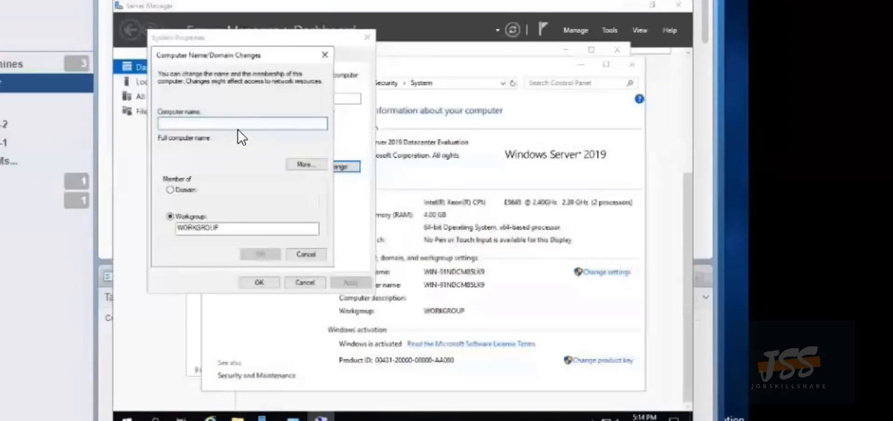
{"action": "type", "text": "D"}
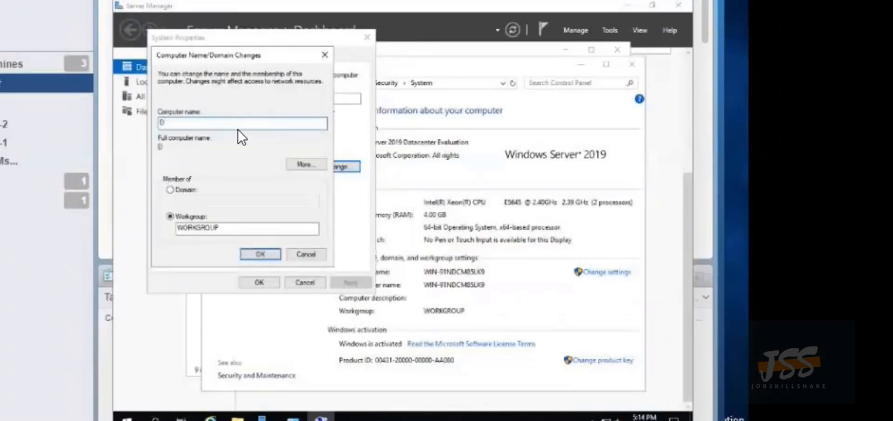
{"action": "type", "text": "CCT"}
{"action": "left_click", "coordinate": [256, 250]}
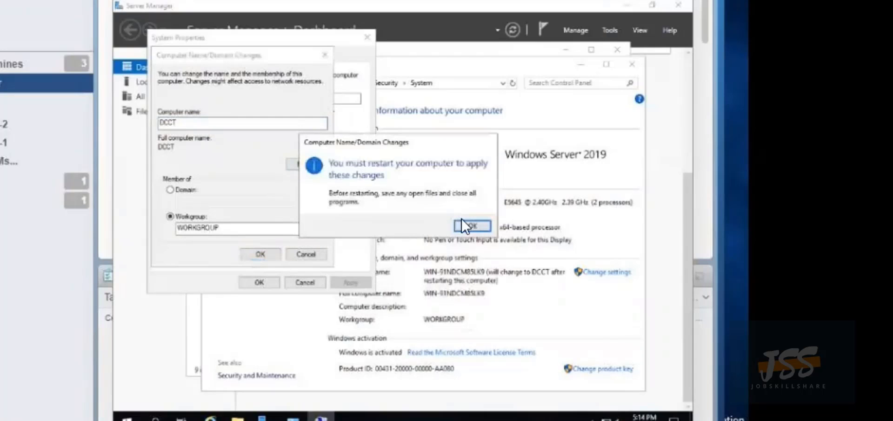
Close System Properties, choose Restart Later, and close the System window
{"action": "left_click", "coordinate": [472, 225]}
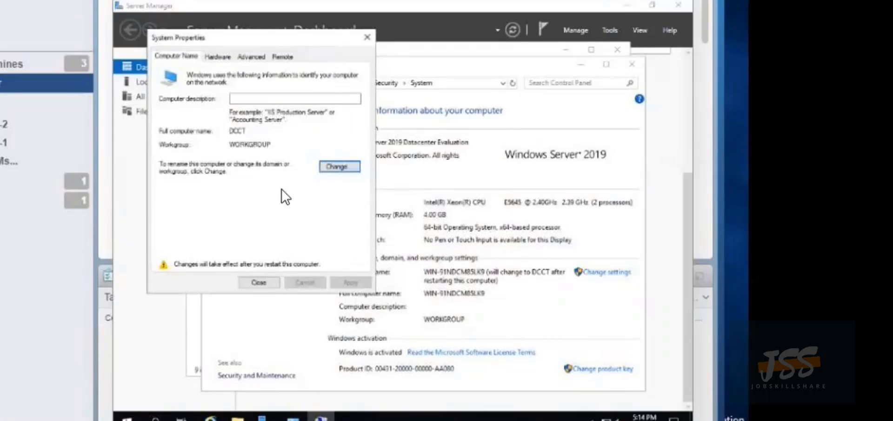
{"action": "left_click", "coordinate": [255, 282]}
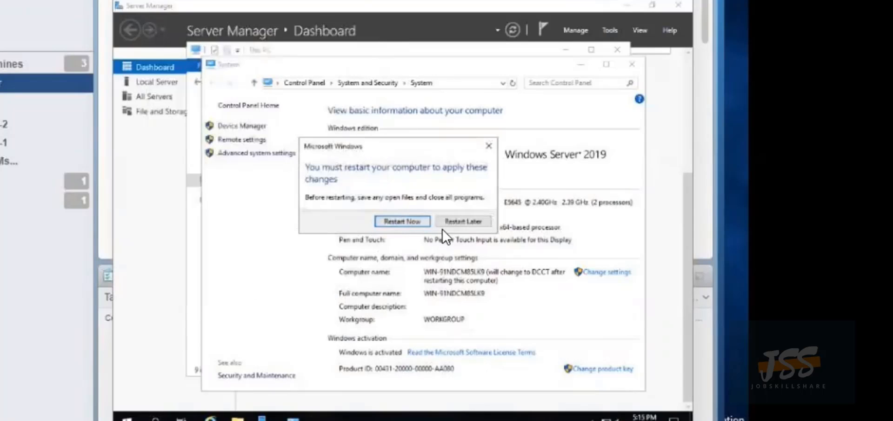
{"action": "left_click", "coordinate": [462, 222]}
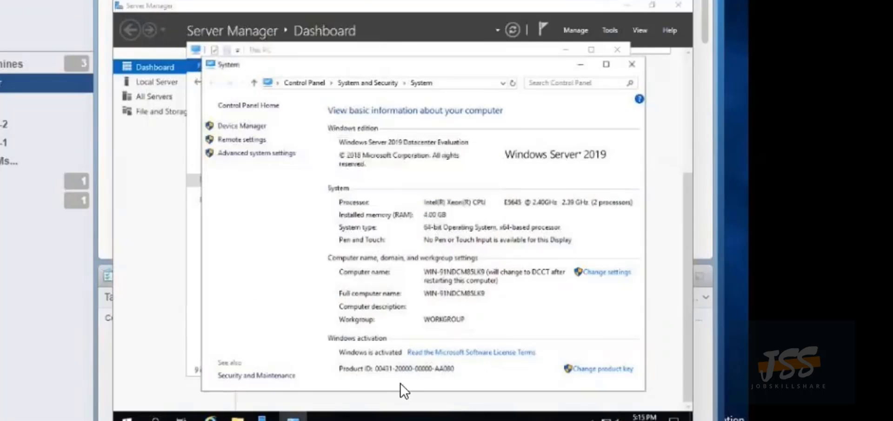
{"action": "left_click", "coordinate": [630, 63]}
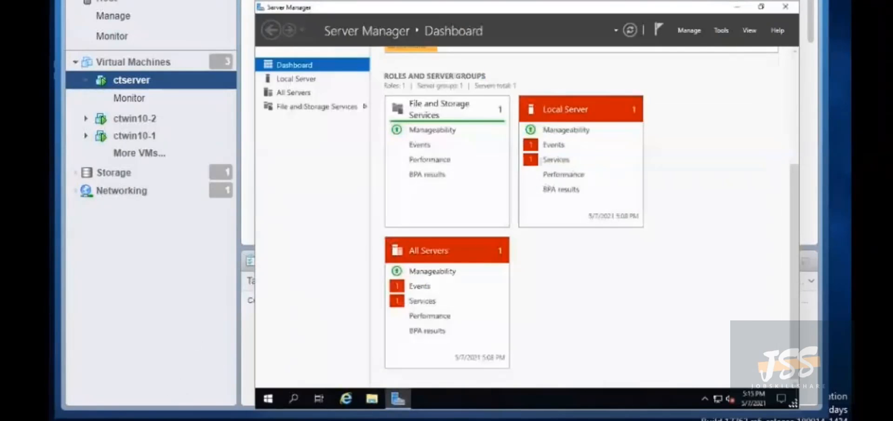
Find Windows Defender Firewall via Start search and turn it off for private and public networks
{"action": "mouse_move", "coordinate": [260, 420]}
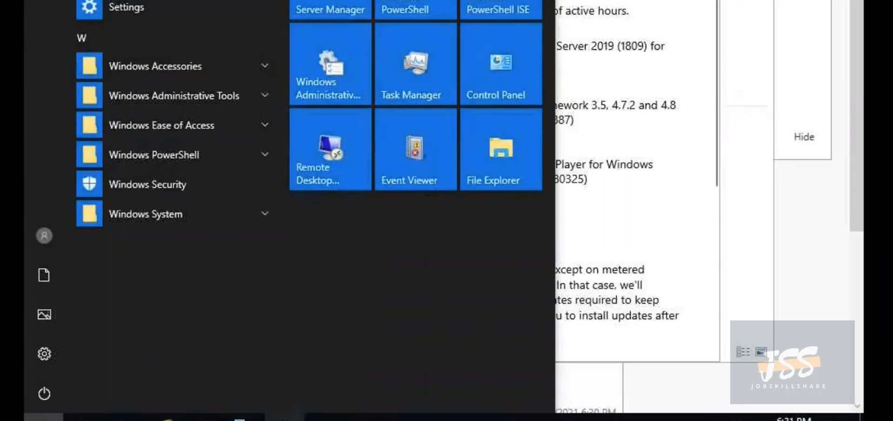
{"action": "type", "text": "win"}
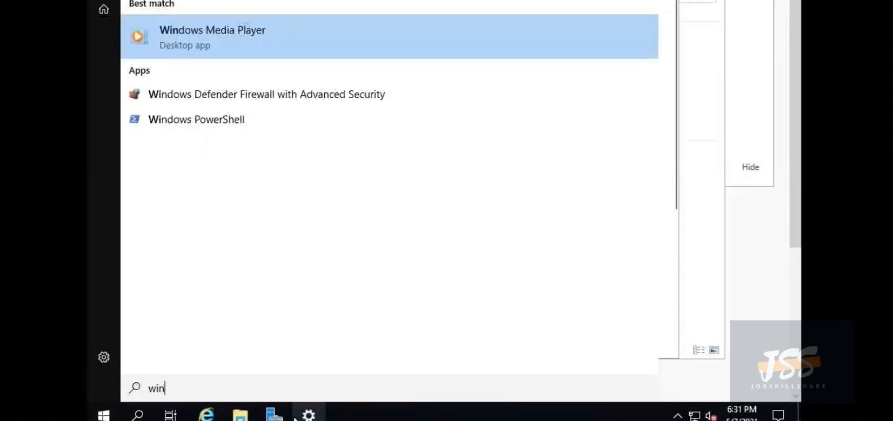
{"action": "type", "text": "d"}
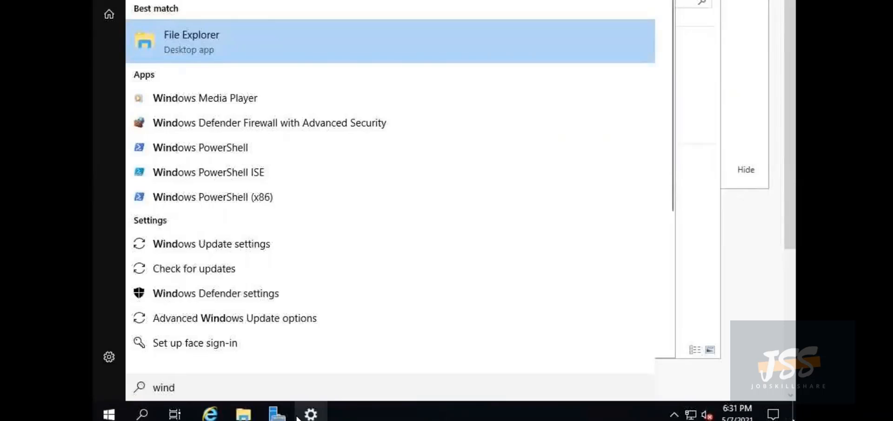
{"action": "key", "text": "BackSpace"}
{"action": "key", "text": "BackSpace"}
{"action": "key", "text": "BackSpace"}
{"action": "key", "text": "BackSpace"}
{"action": "type", "text": "firew"}
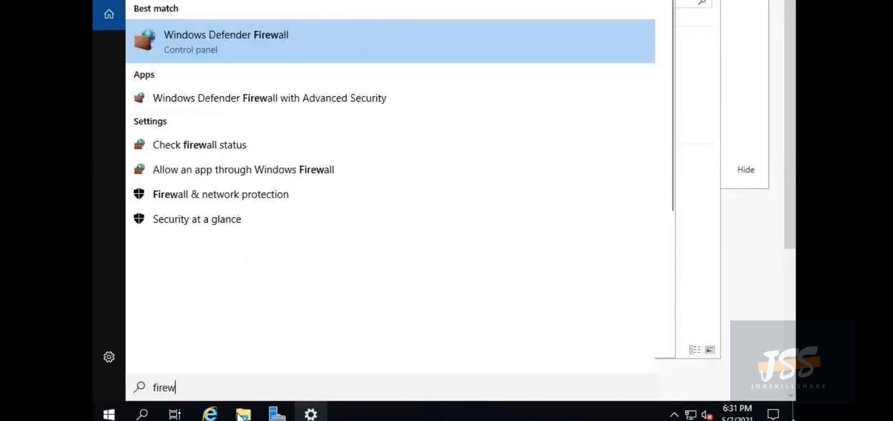
{"action": "left_click", "coordinate": [205, 42]}
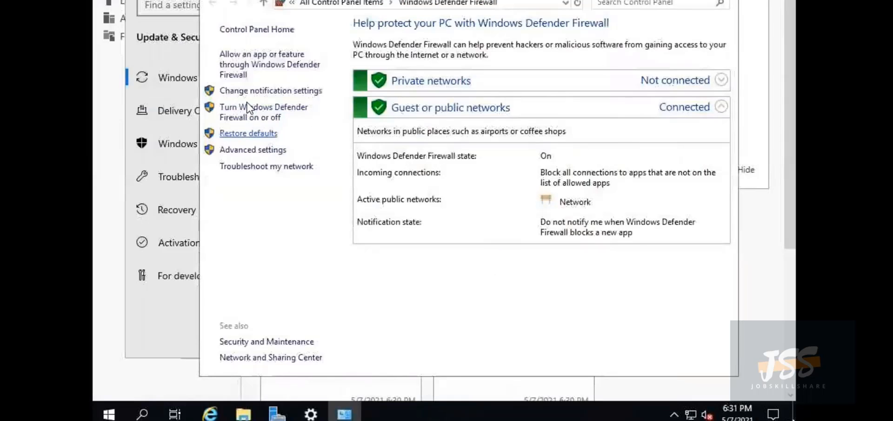
{"action": "left_click", "coordinate": [248, 109]}
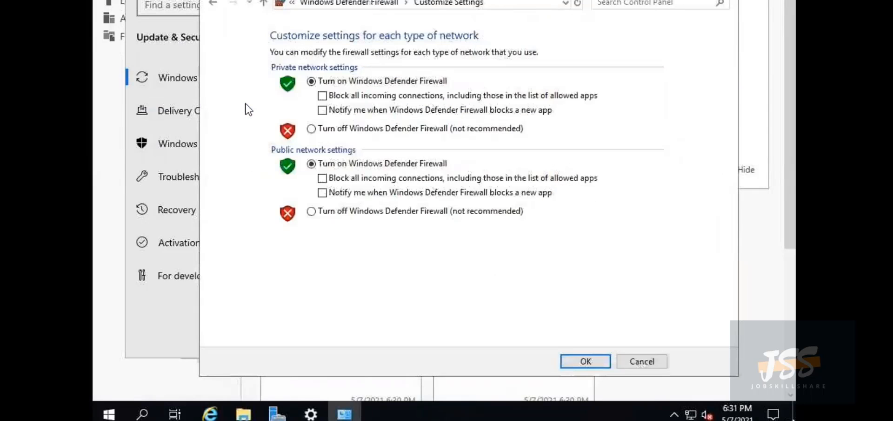
{"action": "left_click", "coordinate": [311, 129]}
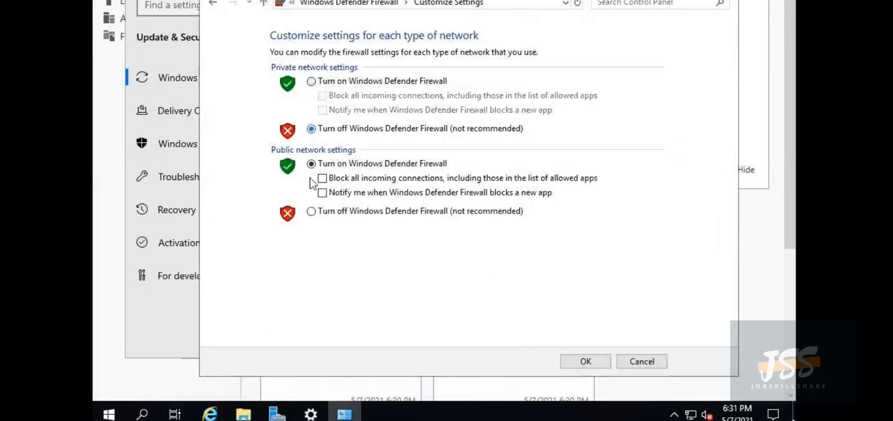
{"action": "left_click", "coordinate": [310, 211]}
{"action": "left_click", "coordinate": [582, 361]}
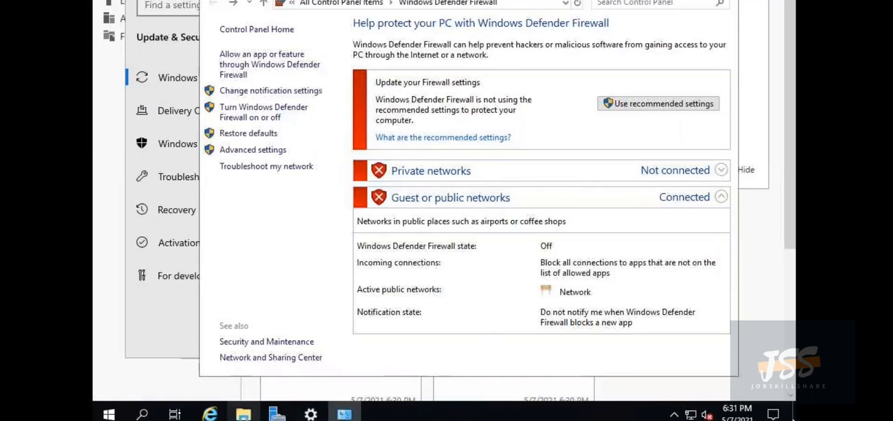
Check This PC's system properties to confirm the computer name DCCT
{"action": "mouse_move", "coordinate": [243, 414]}
{"action": "left_click", "coordinate": [255, 354]}
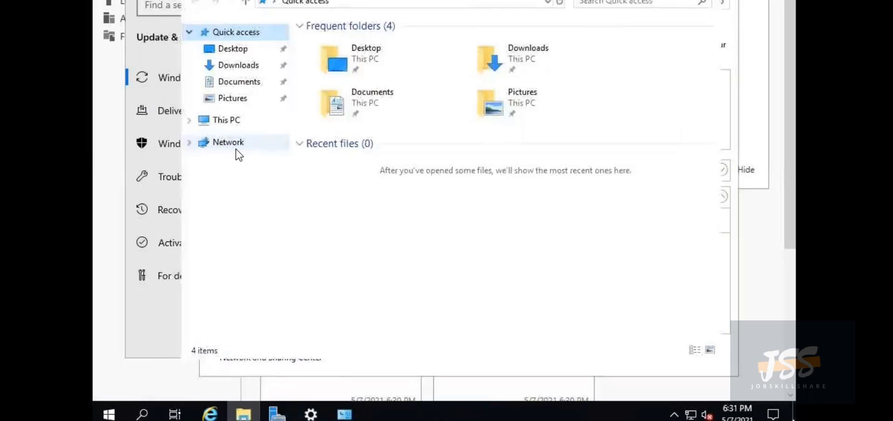
{"action": "right_click", "coordinate": [238, 121]}
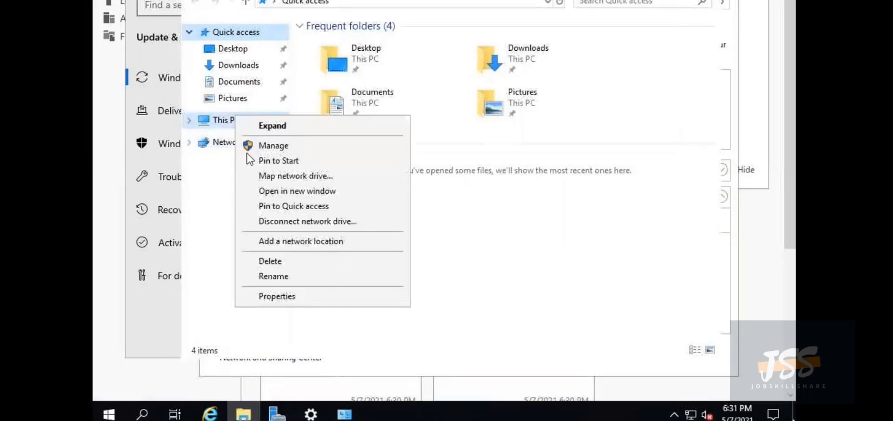
{"action": "left_click", "coordinate": [287, 297]}
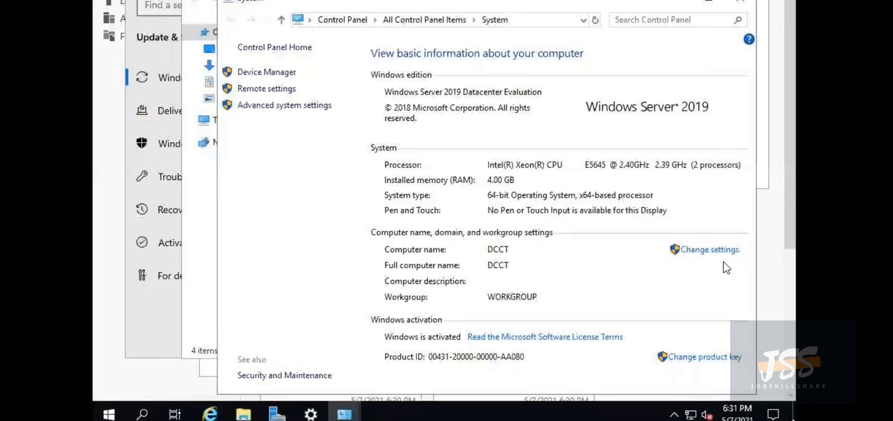
Close the System and Firewall windows and restart the server now
{"action": "left_click", "coordinate": [739, 4]}
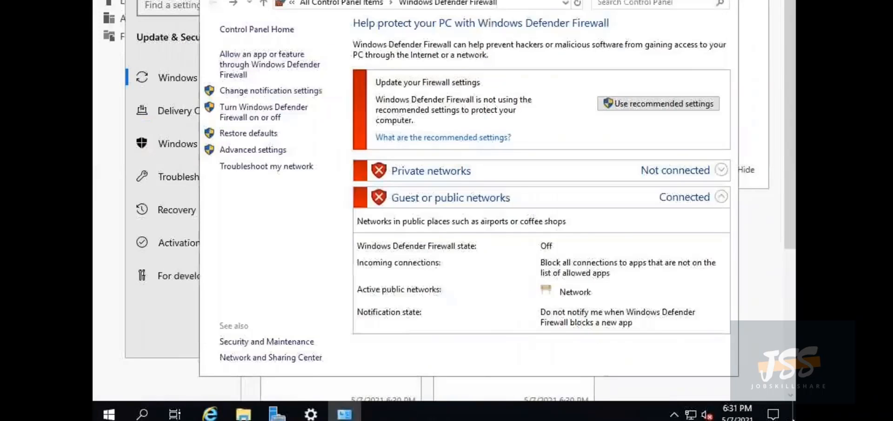
{"action": "left_click", "coordinate": [726, 0]}
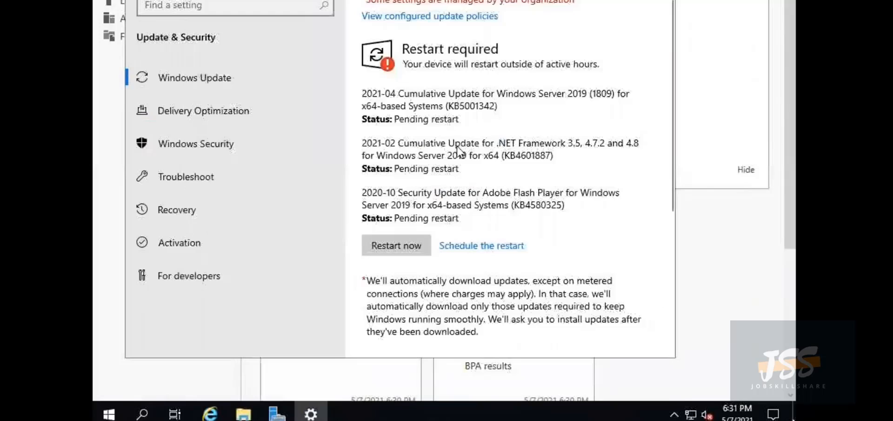
{"action": "left_click", "coordinate": [404, 241]}
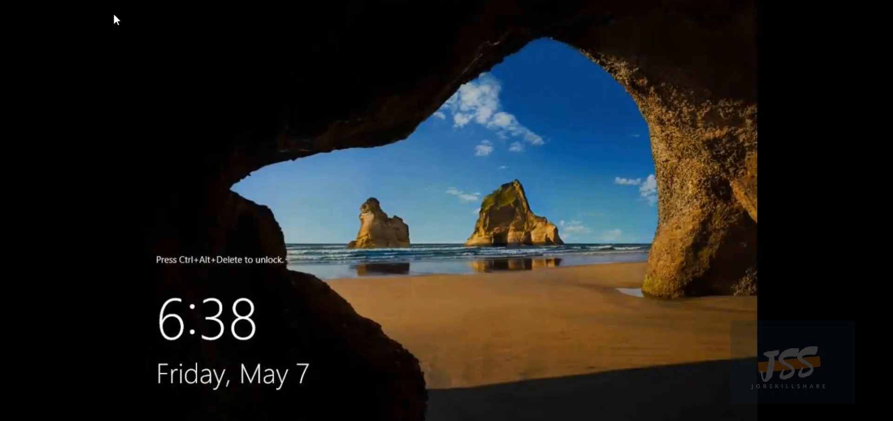
Send Ctrl-Alt-Delete to ctserver, sign in as administrator, and make the console full screen
{"action": "key", "text": "Escape"}
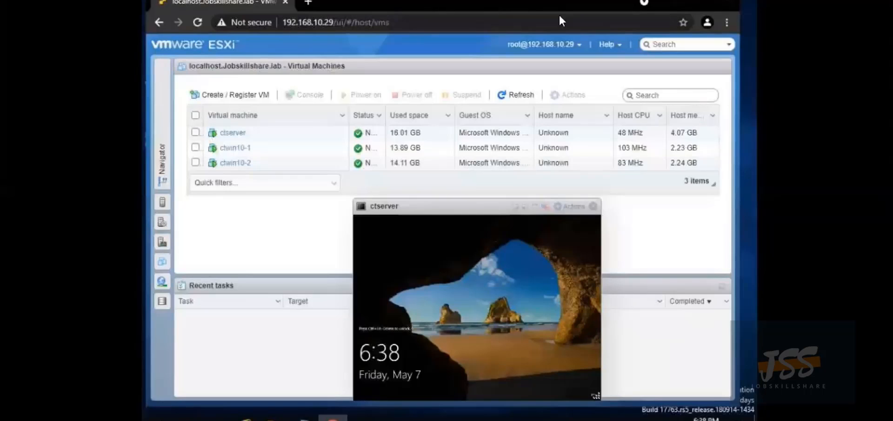
{"action": "left_click", "coordinate": [560, 205]}
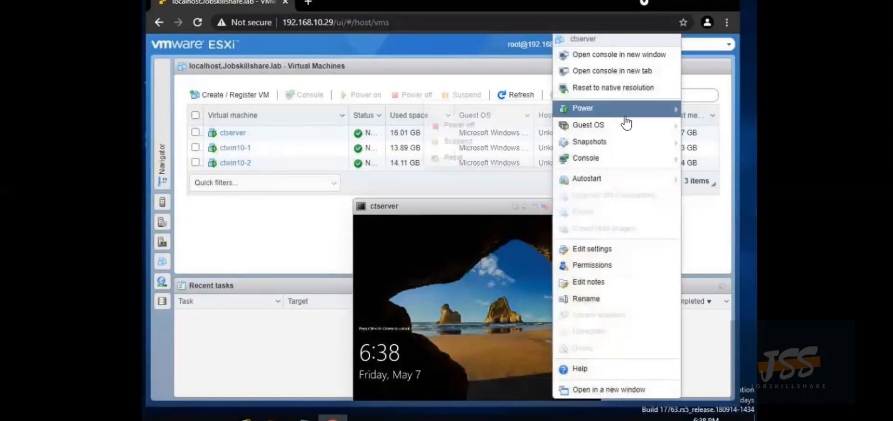
{"action": "mouse_move", "coordinate": [589, 126]}
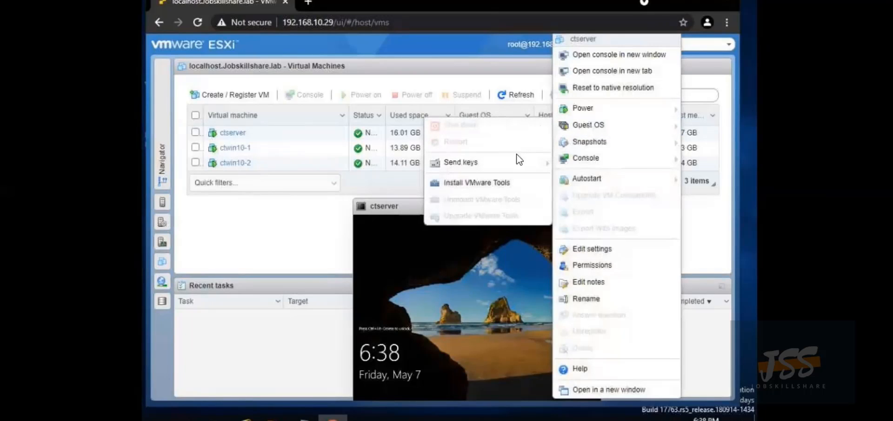
{"action": "mouse_move", "coordinate": [516, 162]}
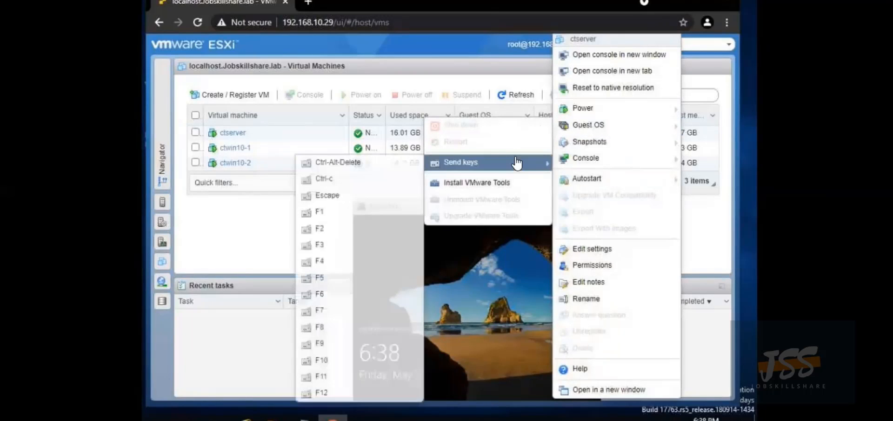
{"action": "left_click", "coordinate": [377, 163]}
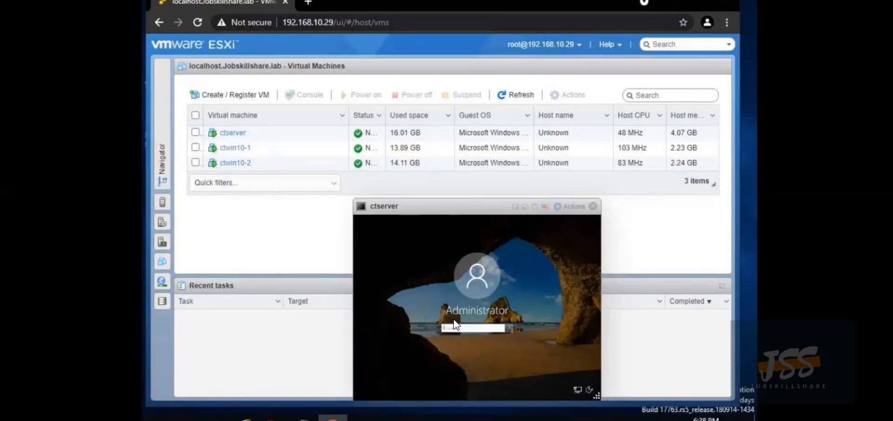
{"action": "left_click", "coordinate": [475, 329]}
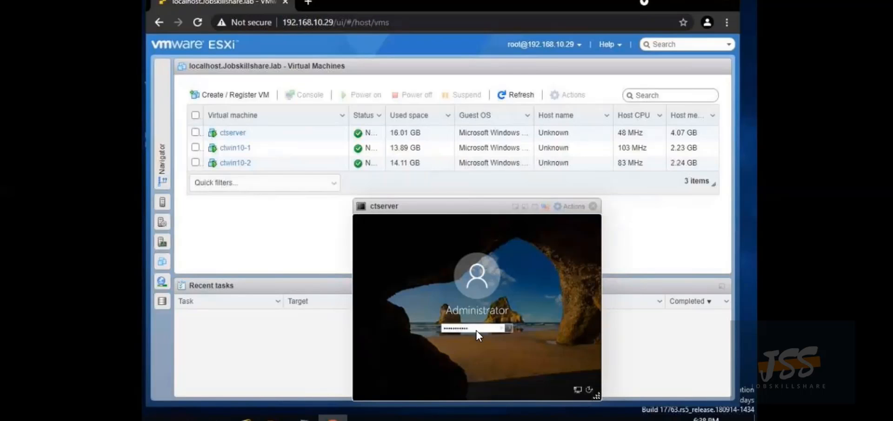
{"action": "key", "text": "Return"}
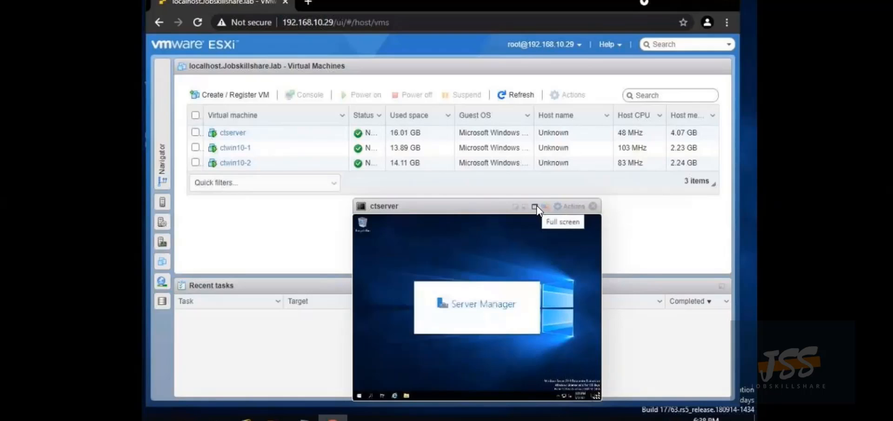
{"action": "left_click", "coordinate": [536, 206]}
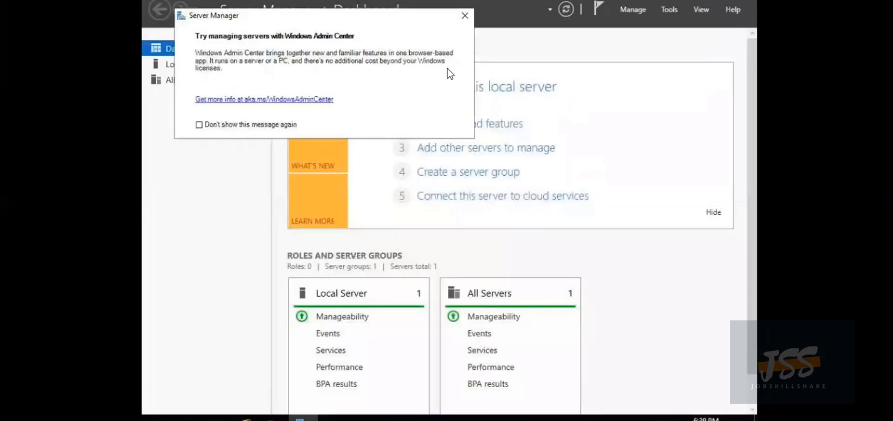
Dismiss the Windows Admin Center pop-up and open the tray's network flyout showing Connected
{"action": "left_click", "coordinate": [465, 16]}
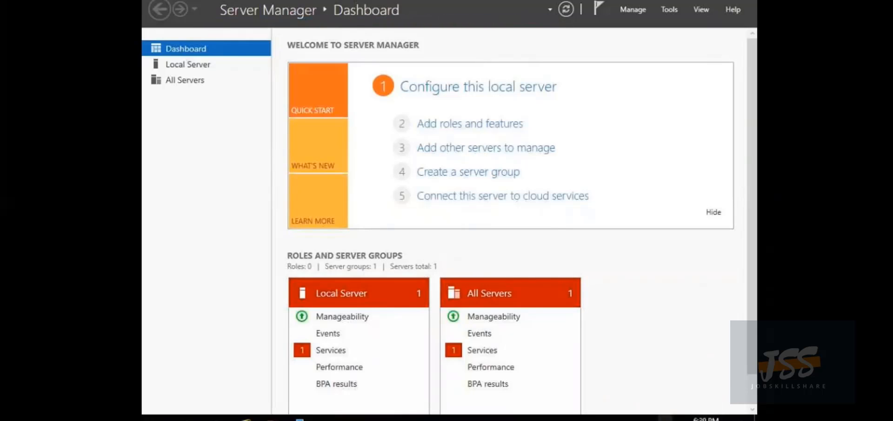
{"action": "left_click", "coordinate": [669, 419]}
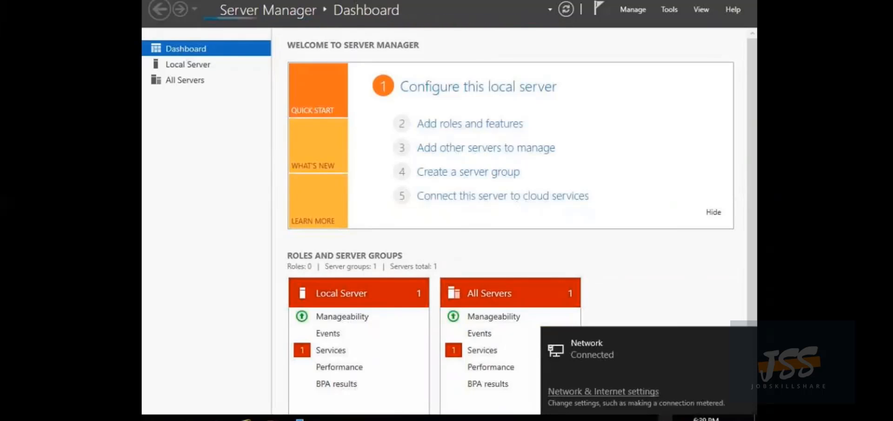
Open the IPv4 (TCP/IPv4) properties of the Ethernet0 adapter from the network settings
{"action": "left_click", "coordinate": [621, 390]}
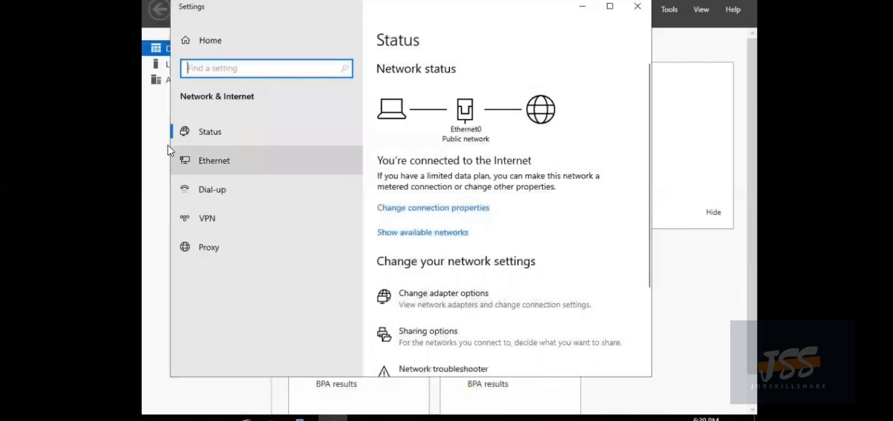
{"action": "left_click", "coordinate": [204, 160]}
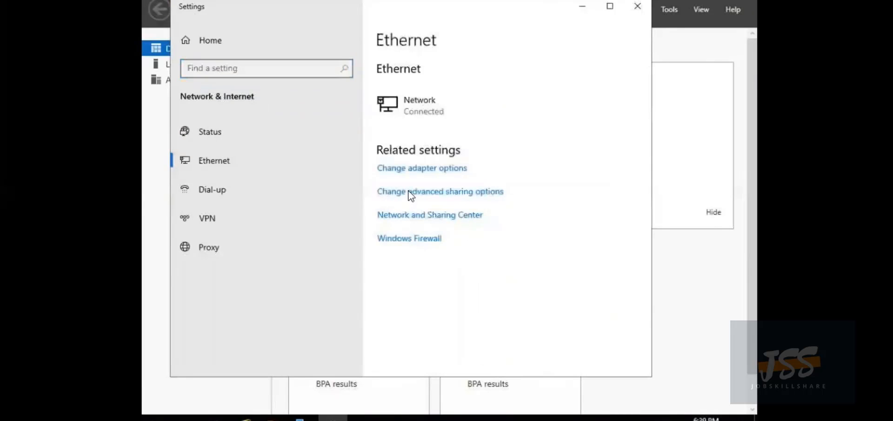
{"action": "left_click", "coordinate": [419, 170]}
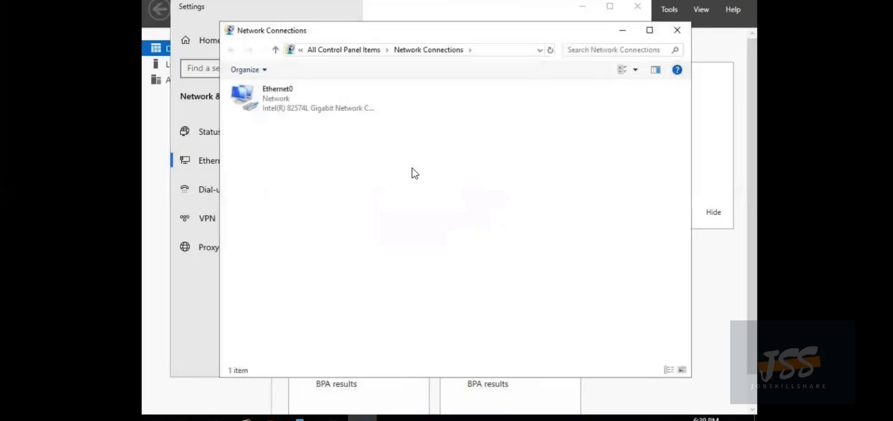
{"action": "right_click", "coordinate": [279, 104]}
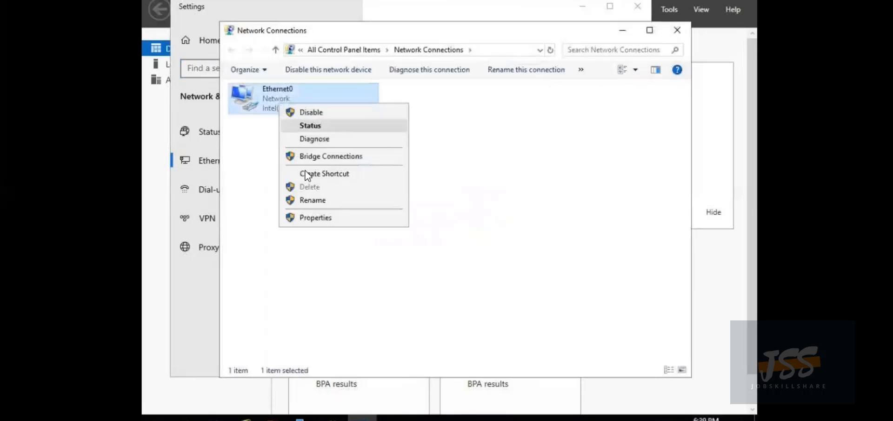
{"action": "left_click", "coordinate": [317, 218]}
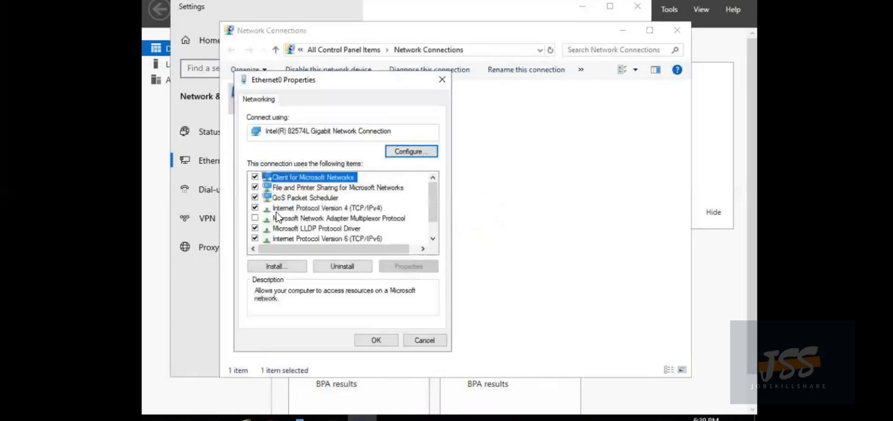
{"action": "left_click", "coordinate": [295, 207]}
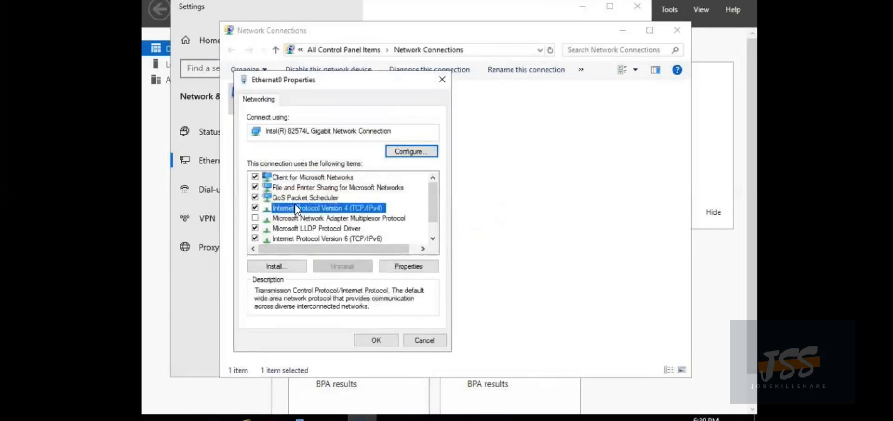
{"action": "left_click", "coordinate": [418, 267]}
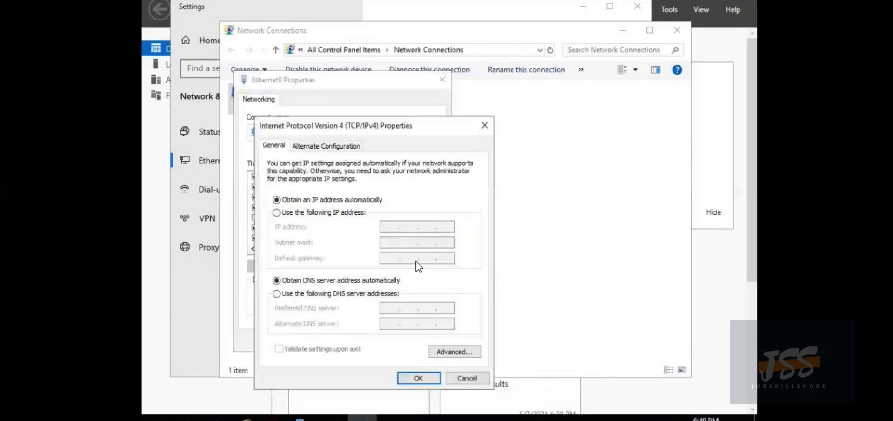
Set preferred DNS to 127.0.0.1 plus an alternate server, then close back to Server Manager
{"action": "left_click", "coordinate": [277, 293]}
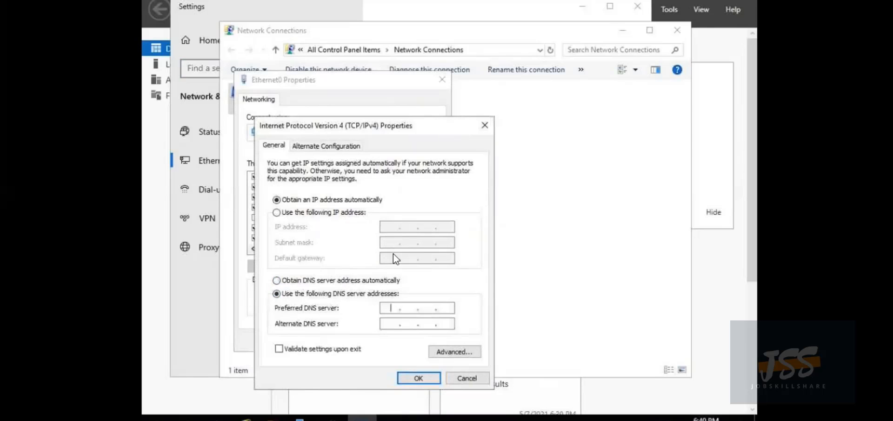
{"action": "type", "text": "12"}
{"action": "type", "text": "7."}
{"action": "type", "text": "0.0."}
{"action": "type", "text": "1"}
{"action": "type", "text": ".8."}
{"action": "type", "text": "8.8"}
{"action": "left_click", "coordinate": [401, 374]}
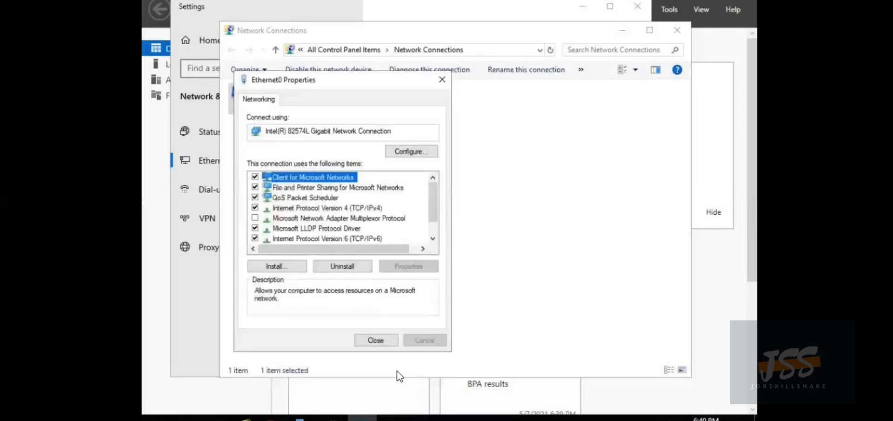
{"action": "left_click", "coordinate": [384, 340]}
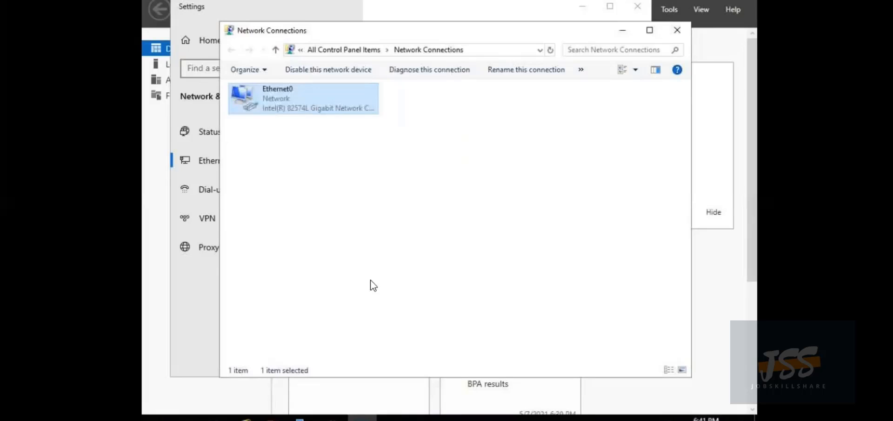
{"action": "left_click", "coordinate": [674, 31]}
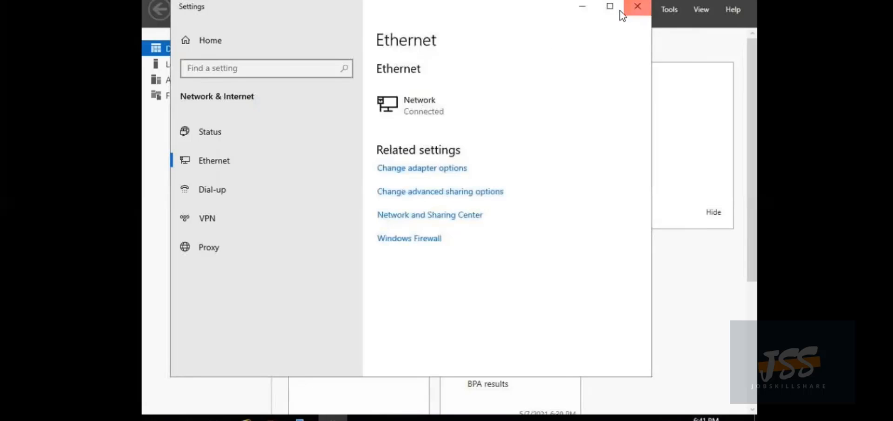
{"action": "left_click", "coordinate": [638, 7]}
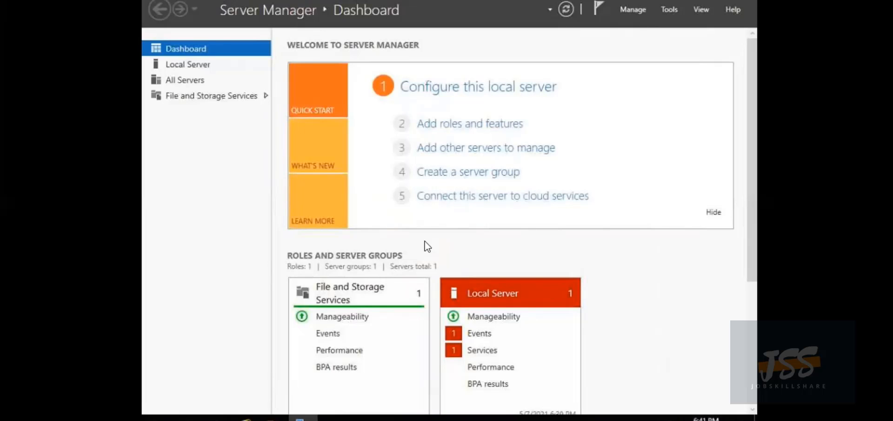
Start the stopped MapsBroker (Downloaded Maps Manager) service from the Local Server services alert
{"action": "left_click", "coordinate": [476, 334]}
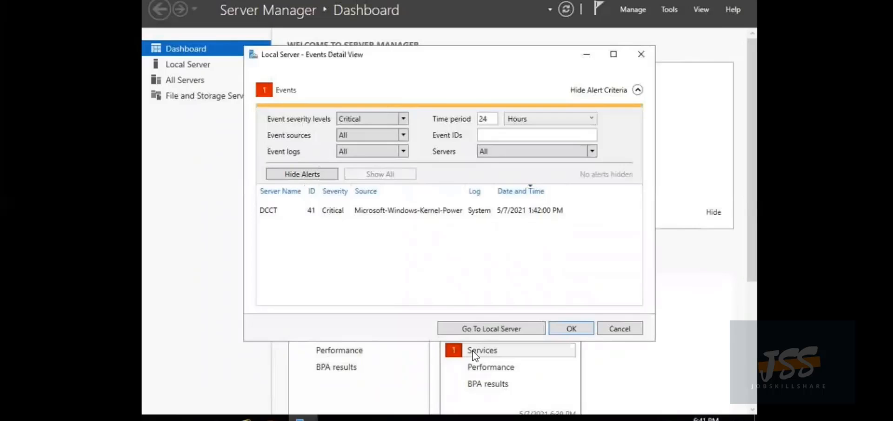
{"action": "left_click", "coordinate": [475, 352]}
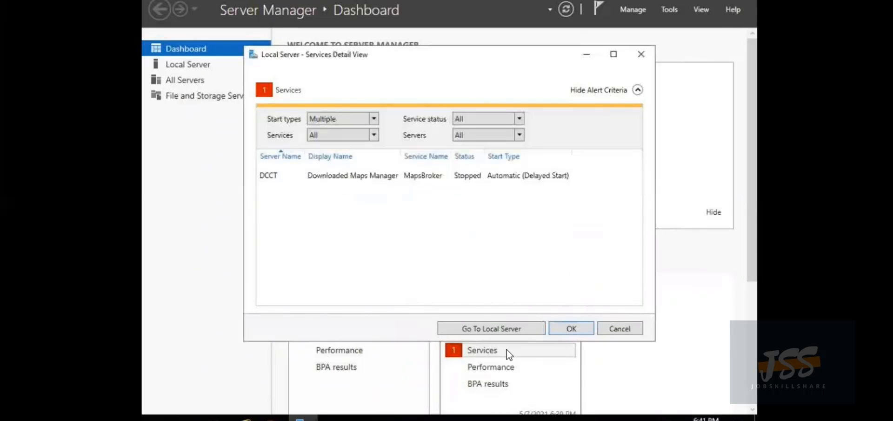
{"action": "left_click", "coordinate": [624, 329]}
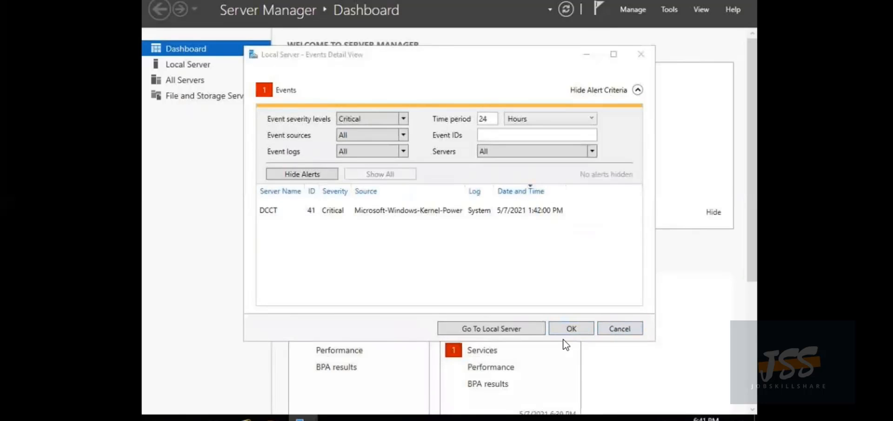
{"action": "left_click", "coordinate": [644, 58]}
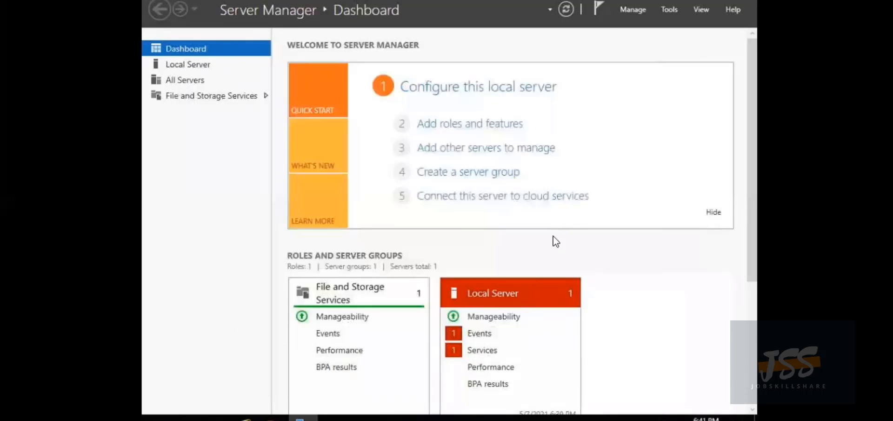
{"action": "left_click", "coordinate": [474, 351]}
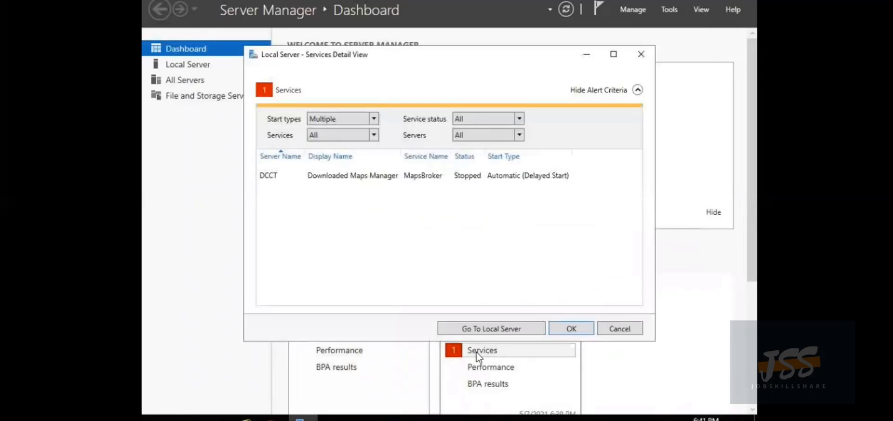
{"action": "right_click", "coordinate": [405, 172]}
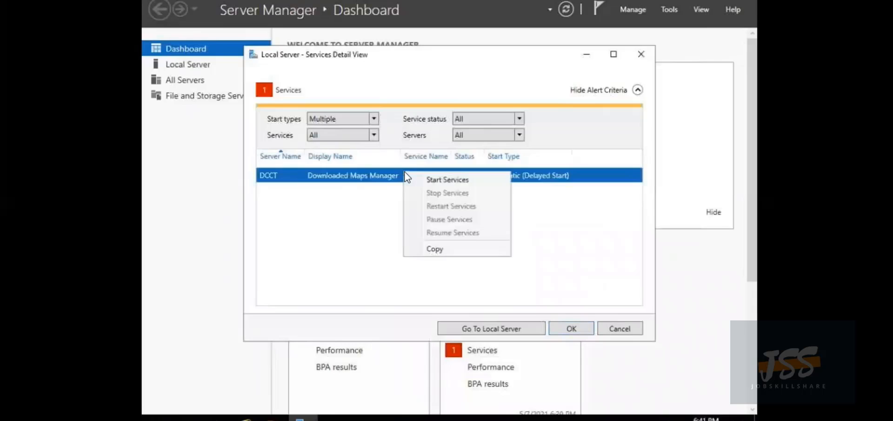
{"action": "left_click", "coordinate": [447, 179]}
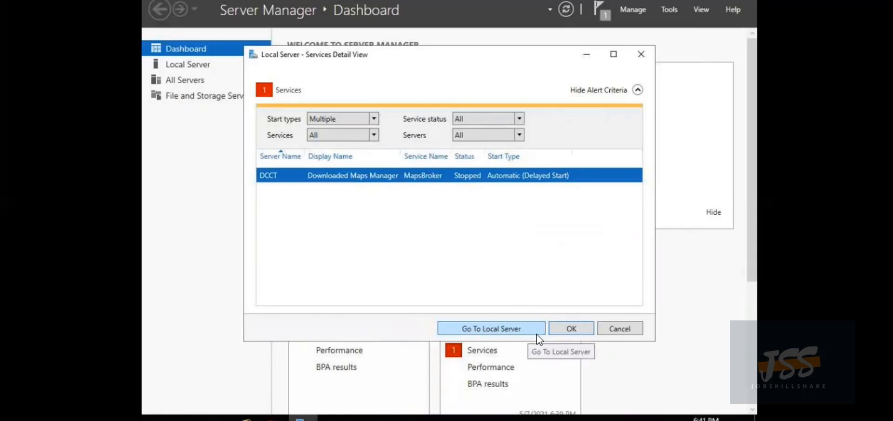
{"action": "left_click", "coordinate": [620, 328]}
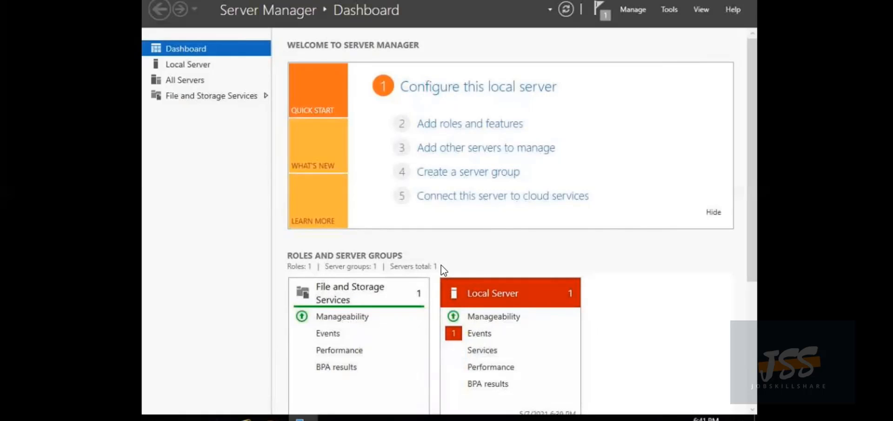
Start the Add Roles and Features Wizard with role-based installation targeting server DCCT
{"action": "left_click", "coordinate": [467, 125]}
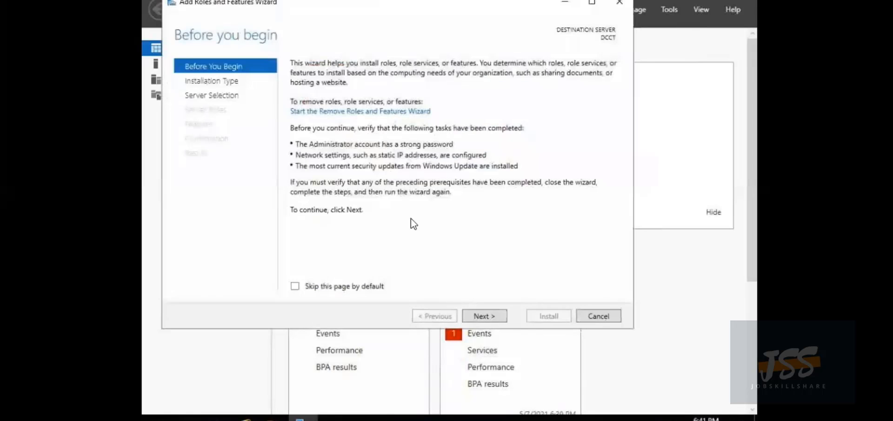
{"action": "left_click", "coordinate": [477, 314]}
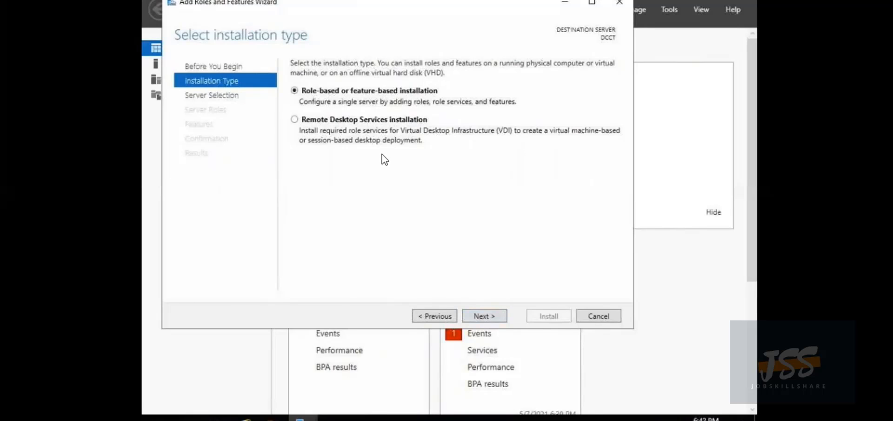
{"action": "left_click", "coordinate": [497, 317]}
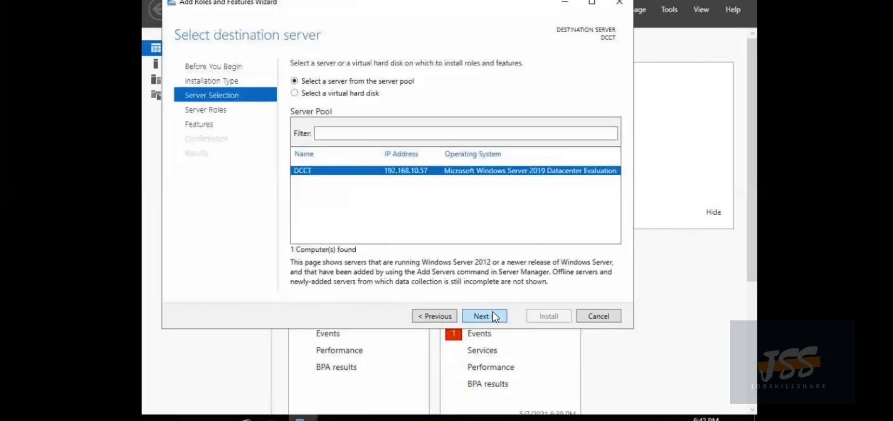
{"action": "left_click", "coordinate": [490, 318]}
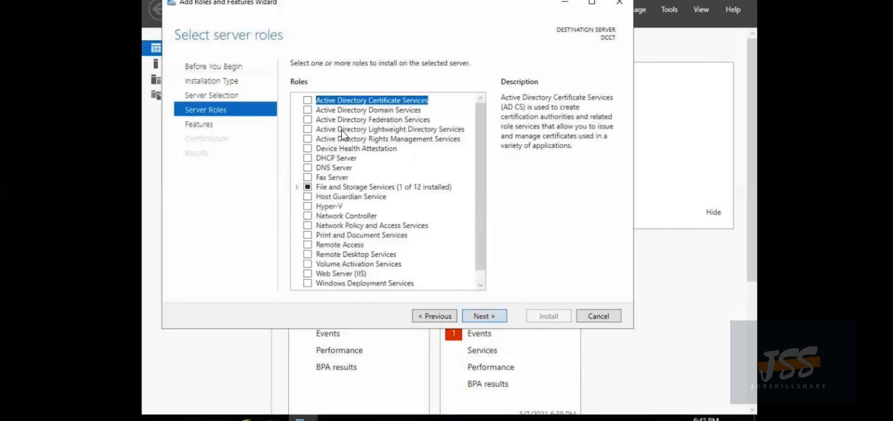
Select Active Directory Domain Services instead of Certificate Services, accepting its required management features
{"action": "left_click", "coordinate": [307, 100]}
{"action": "left_click", "coordinate": [489, 315]}
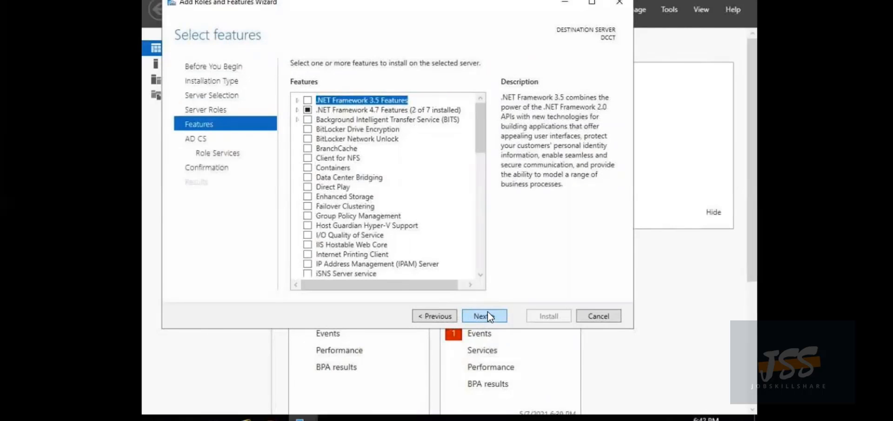
{"action": "left_click", "coordinate": [440, 316]}
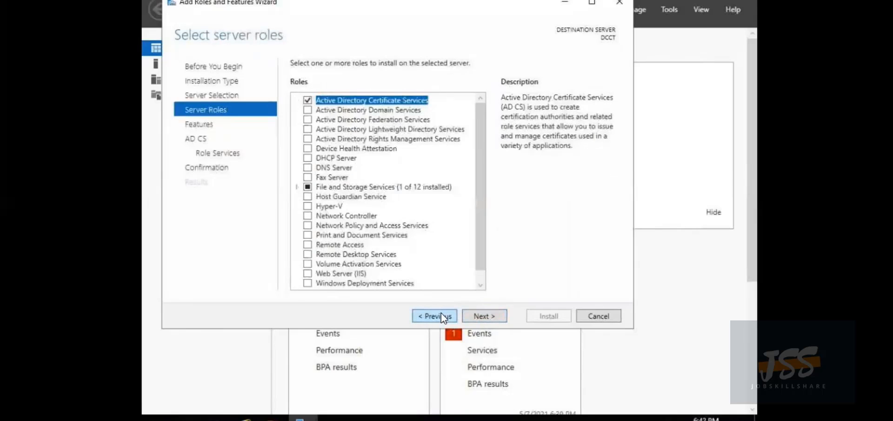
{"action": "left_click", "coordinate": [307, 100]}
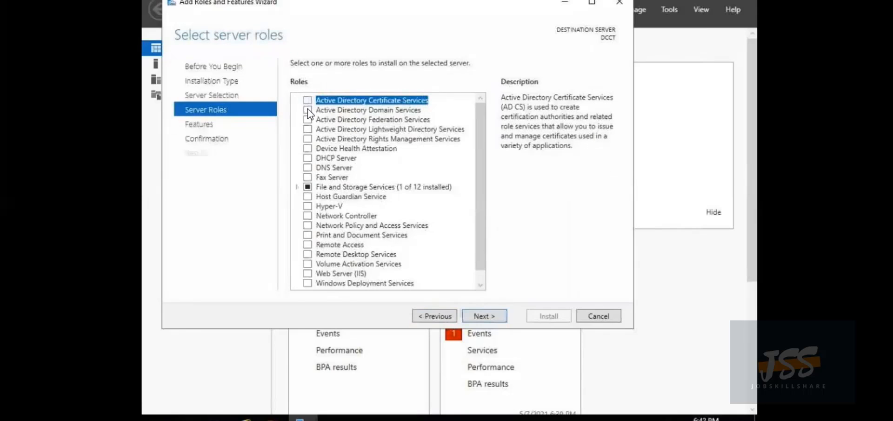
{"action": "left_click", "coordinate": [307, 110]}
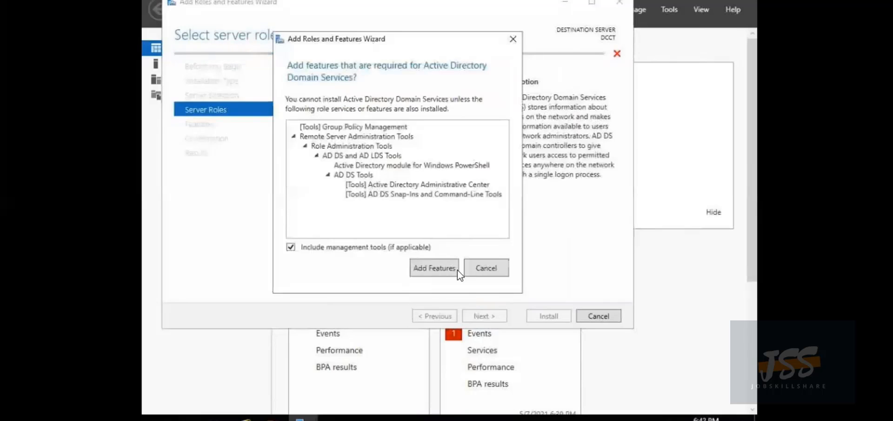
{"action": "left_click", "coordinate": [437, 269]}
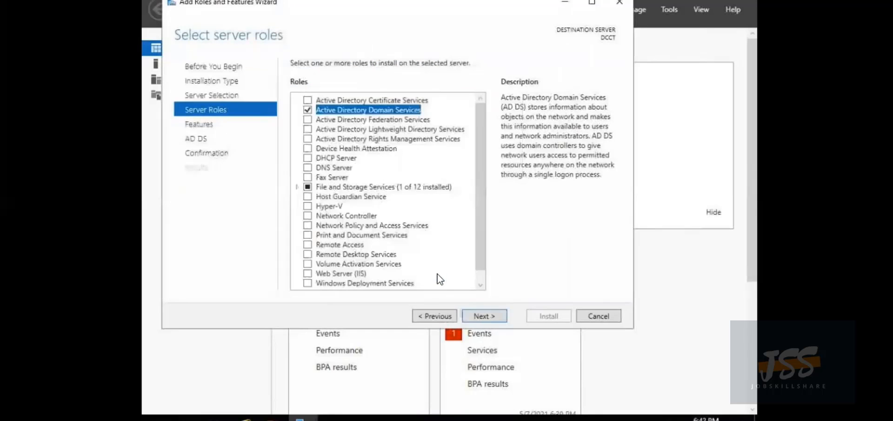
{"action": "left_click", "coordinate": [479, 319]}
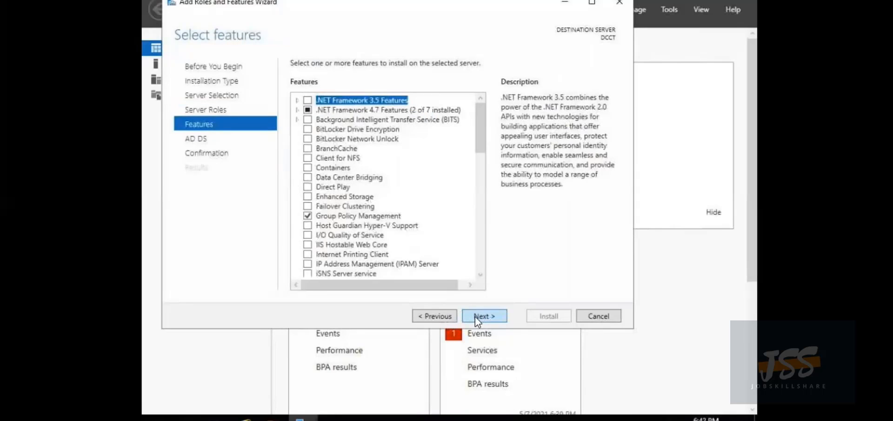
{"action": "left_click", "coordinate": [476, 321]}
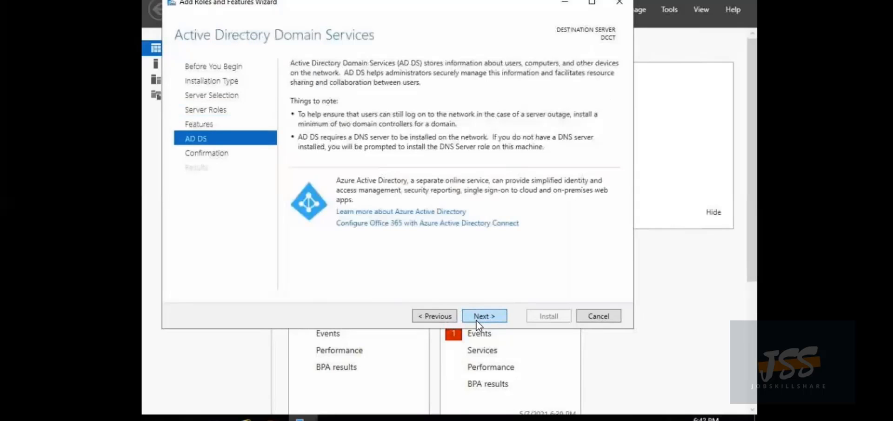
{"action": "left_click", "coordinate": [478, 320]}
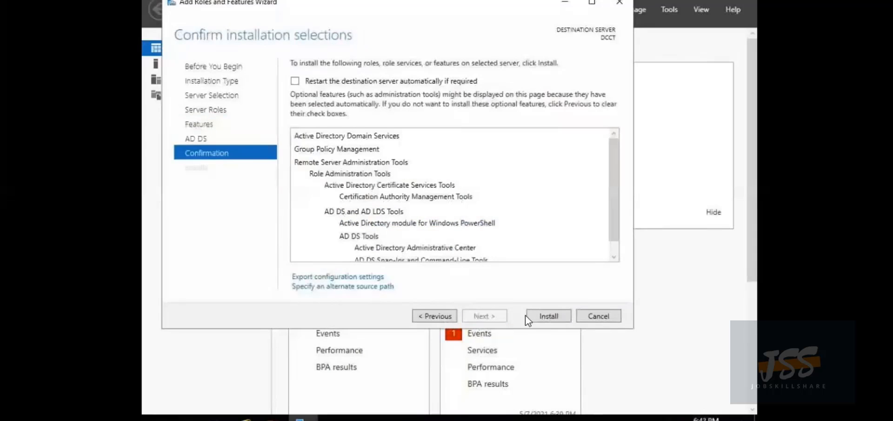
Install the Active Directory Domain Services role and close the wizard once it succeeds
{"action": "left_click", "coordinate": [538, 314]}
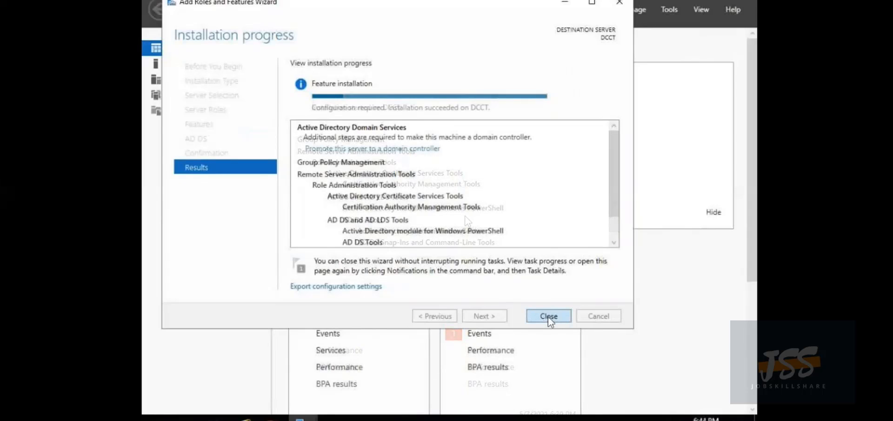
{"action": "left_click", "coordinate": [549, 316]}
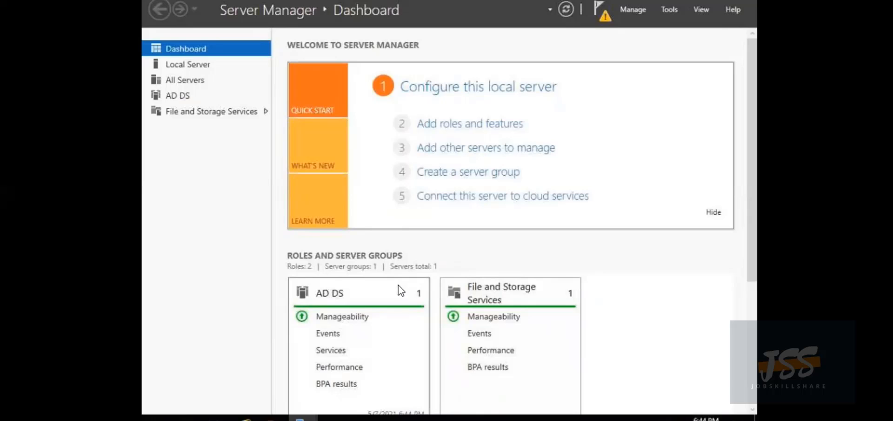
Start domain controller promotion, adding a new forest with root domain DCCT.jobskillshare.org
{"action": "left_click", "coordinate": [601, 13]}
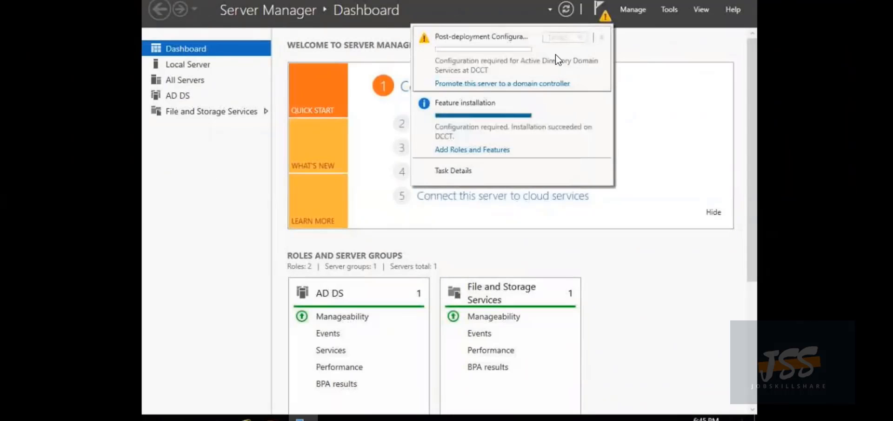
{"action": "left_click", "coordinate": [520, 83]}
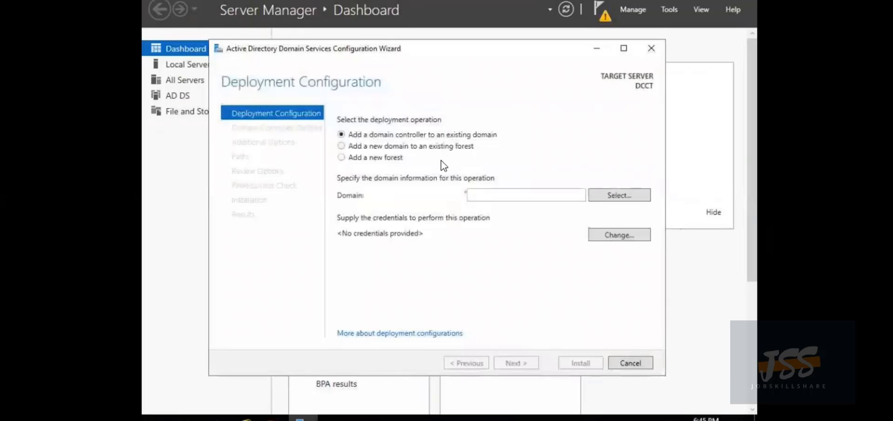
{"action": "left_click", "coordinate": [393, 161]}
{"action": "left_click", "coordinate": [503, 194]}
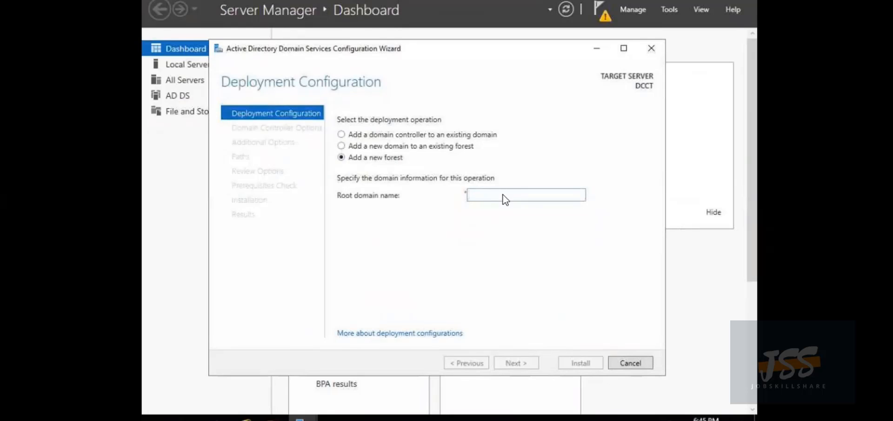
{"action": "type", "text": "DCCT.jobskillshare"}
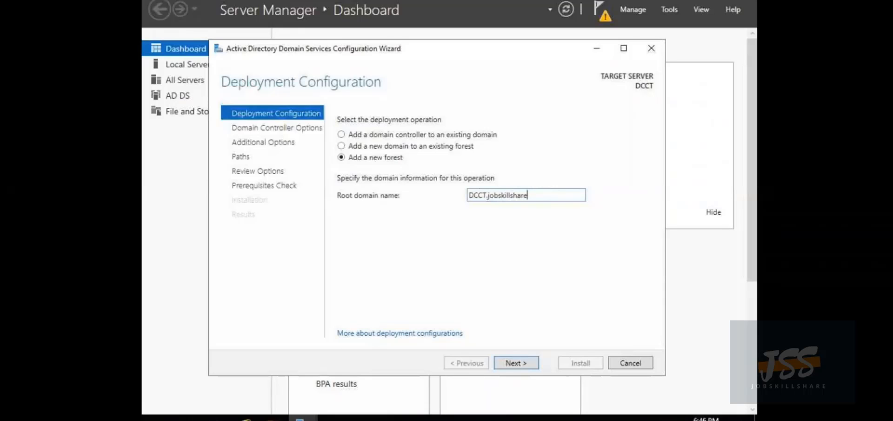
{"action": "type", "text": ".org"}
Enter and confirm the Directory Services Restore Mode password, keeping DNS server and Global Catalog
{"action": "left_click", "coordinate": [520, 366]}
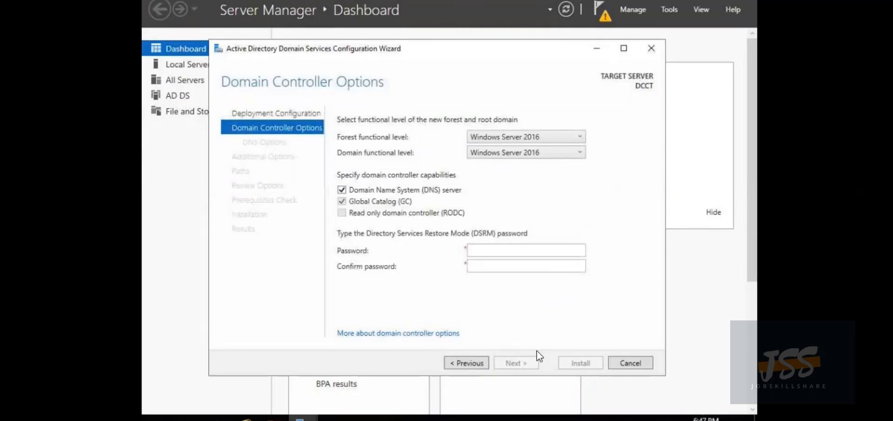
{"action": "left_click", "coordinate": [496, 250]}
{"action": "type", "text": "****"}
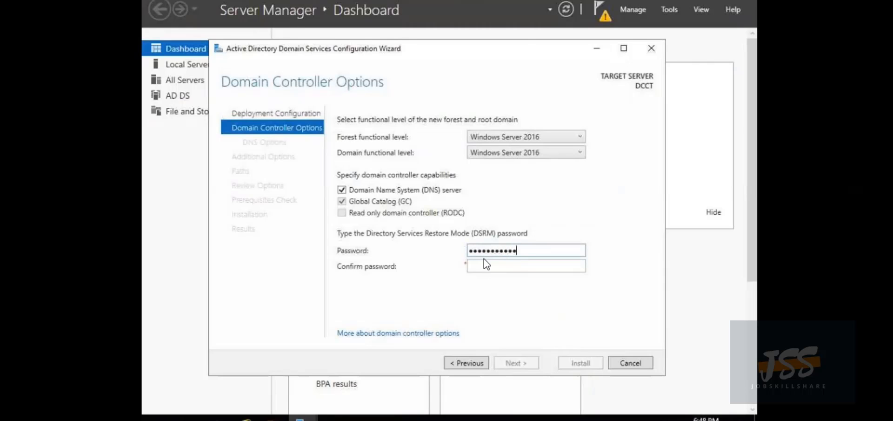
{"action": "left_click", "coordinate": [491, 267]}
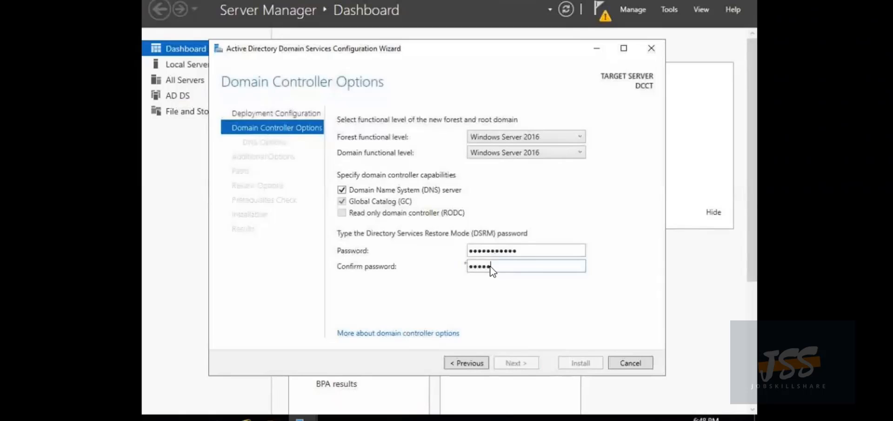
{"action": "type", "text": "••••••••••••"}
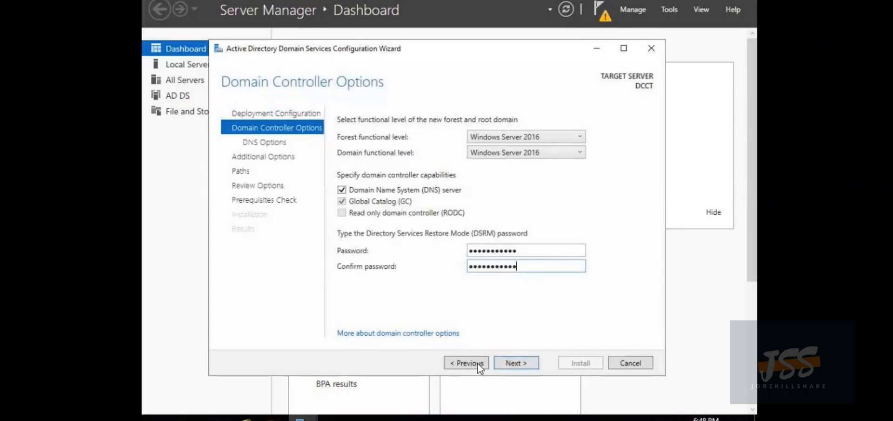
{"action": "left_click", "coordinate": [515, 364]}
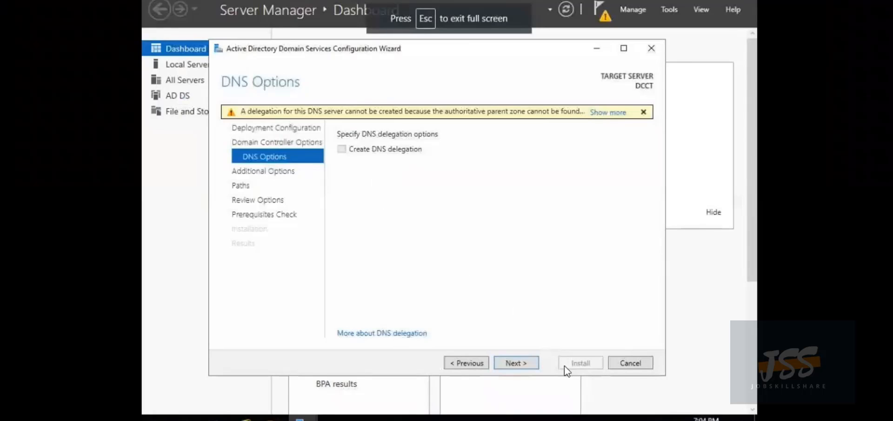
Accept NetBIOS name DCCT0 and default database, log and SYSVOL paths, then run prerequisite checks
{"action": "left_click", "coordinate": [516, 363]}
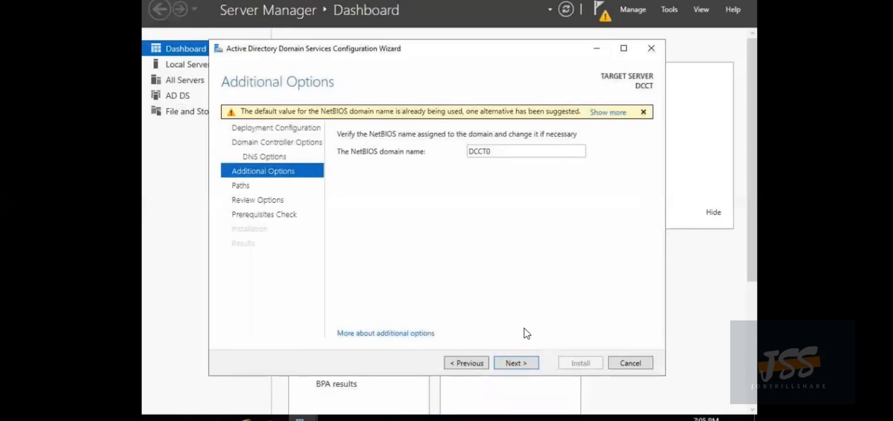
{"action": "left_click", "coordinate": [509, 359]}
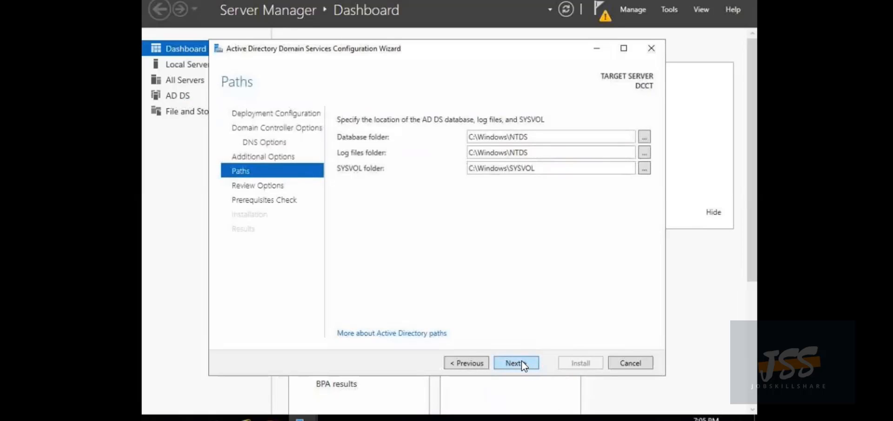
{"action": "left_click", "coordinate": [521, 362]}
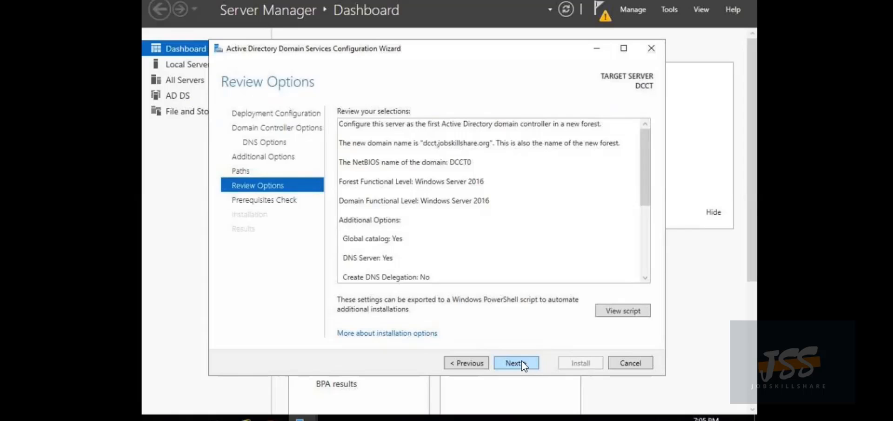
{"action": "left_click", "coordinate": [522, 362]}
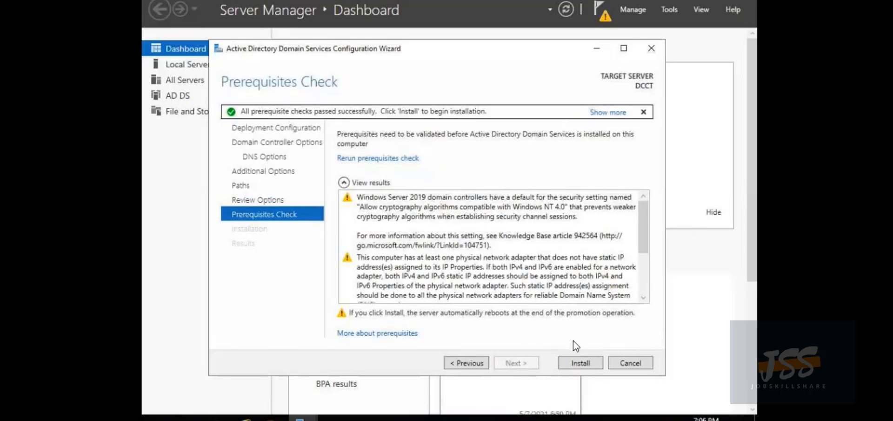
Install the domain controller configuration, dismiss the sign-out warning, and let the server restart
{"action": "left_click", "coordinate": [579, 366]}
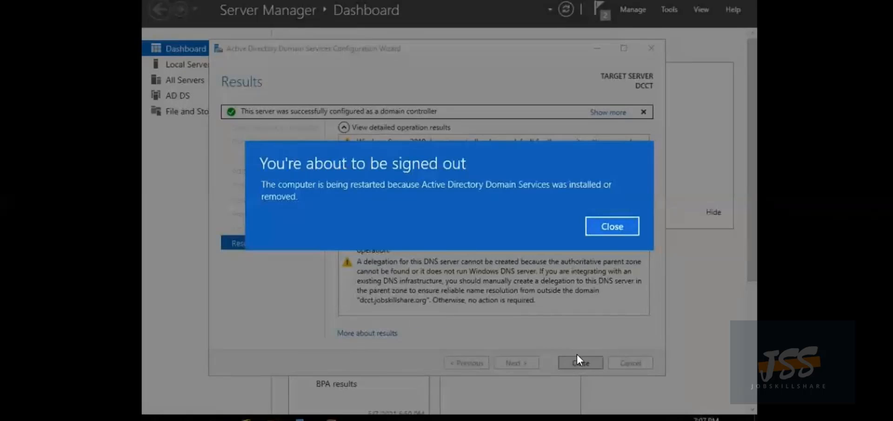
{"action": "left_click", "coordinate": [605, 224]}
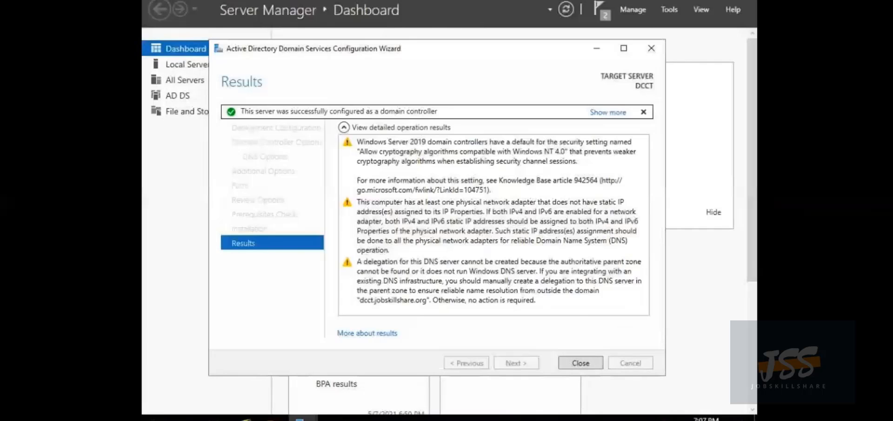
{"action": "left_click", "coordinate": [582, 363]}
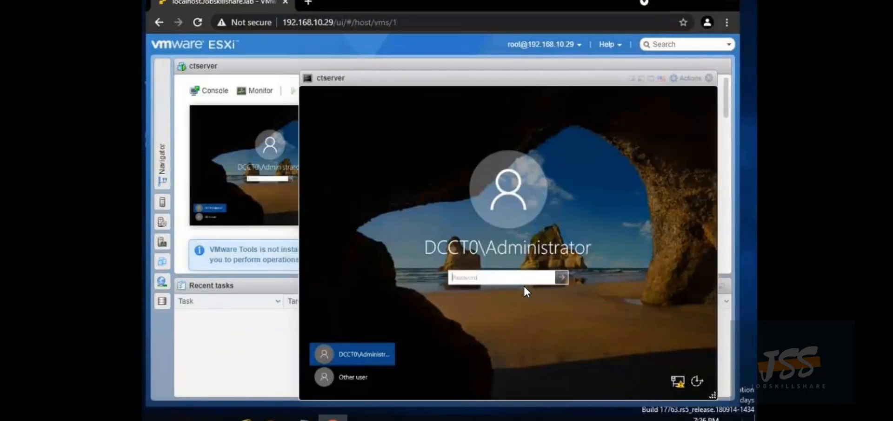
Sign in to the ctserver console with the DCCT0 domain Administrator password
{"action": "type", "text": "P"}
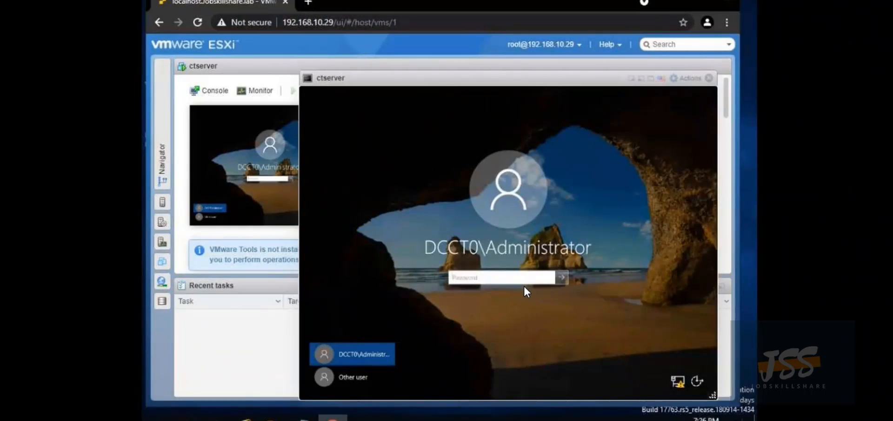
{"action": "type", "text": "@ssw0rd123"}
{"action": "key", "text": "Return"}
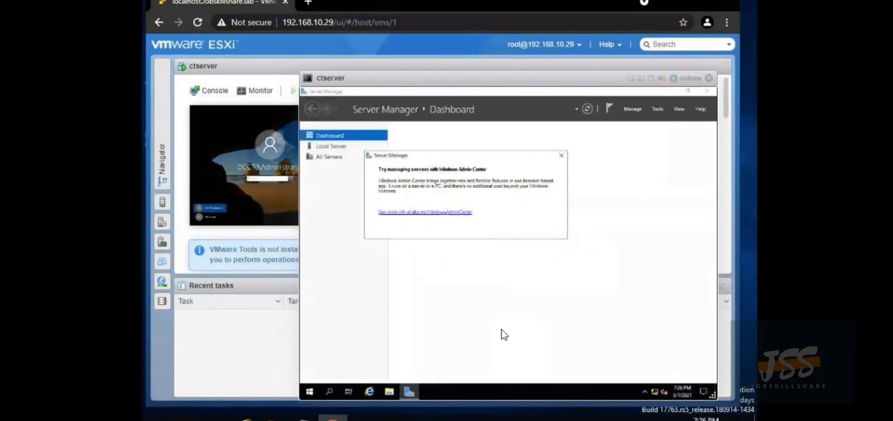
Dismiss the Windows Admin Center pop-up and open Server Manager's Tools menu
{"action": "left_click", "coordinate": [561, 155]}
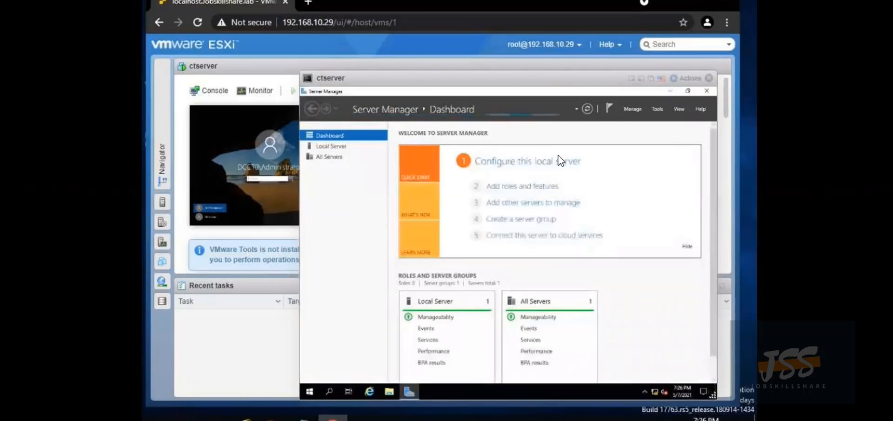
{"action": "left_click", "coordinate": [543, 187]}
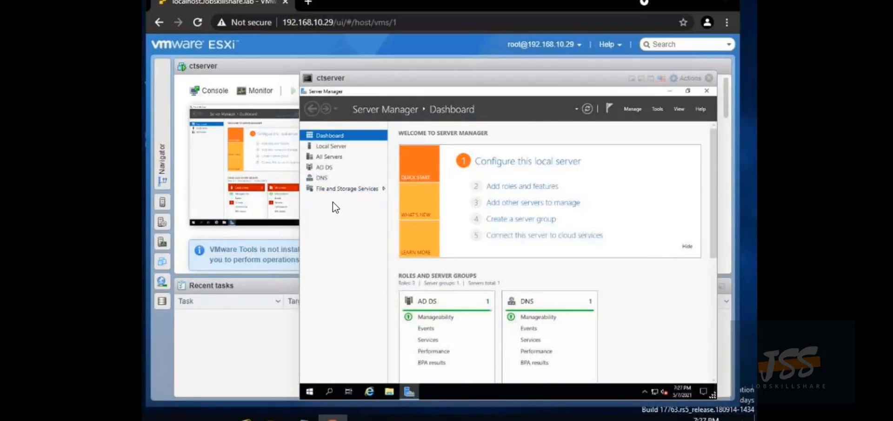
{"action": "left_click", "coordinate": [656, 109]}
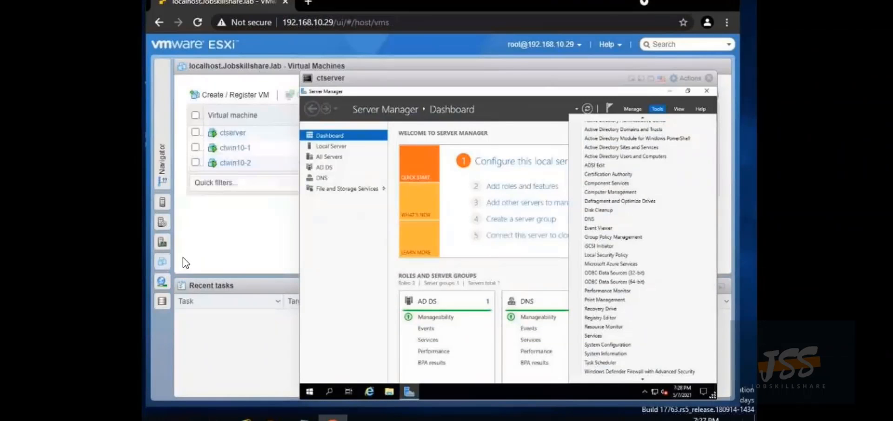
Select ctwin10-1 and minimize the ctserver console to reveal ctwin10-1's 'Who's going to use this PC?' screen
{"action": "left_click", "coordinate": [235, 148]}
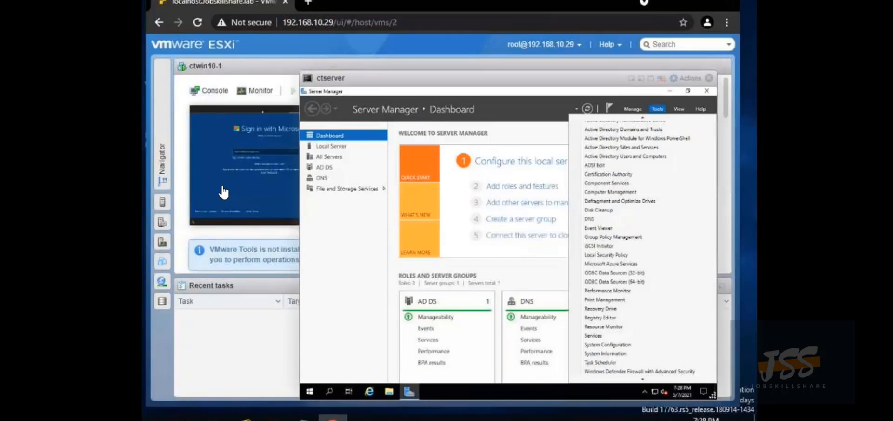
{"action": "left_click", "coordinate": [641, 79]}
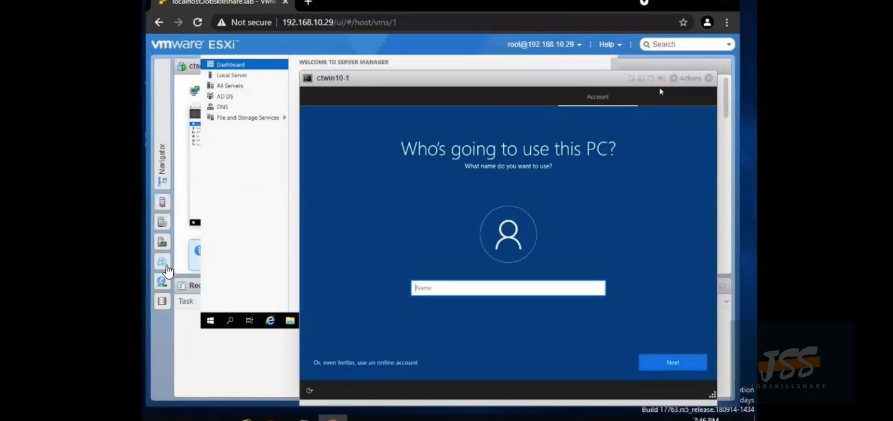
{"action": "left_click", "coordinate": [164, 263]}
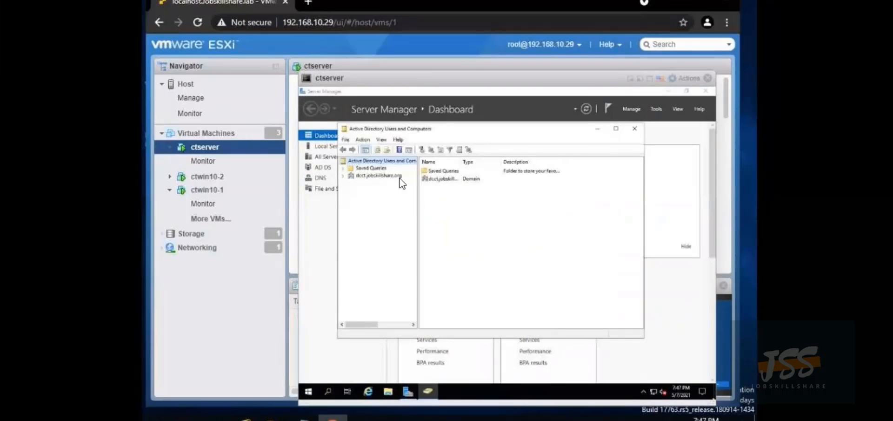
Create a new user in the Users container of the dcct.jobskillshare.org domain
{"action": "left_click", "coordinate": [343, 176]}
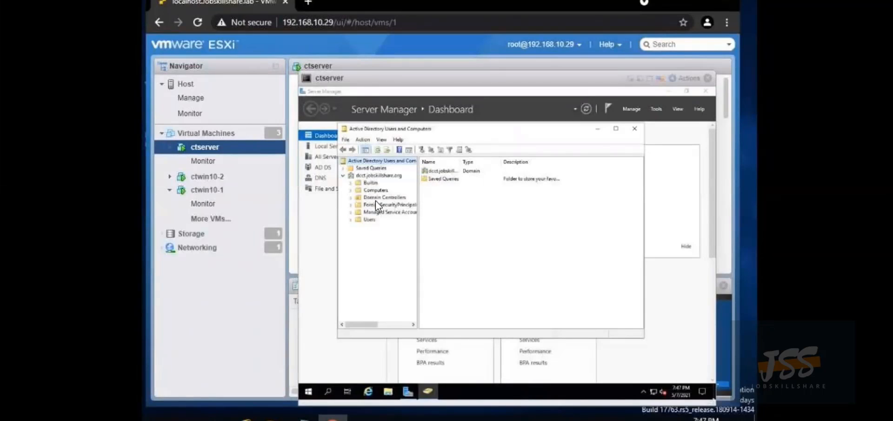
{"action": "right_click", "coordinate": [363, 220]}
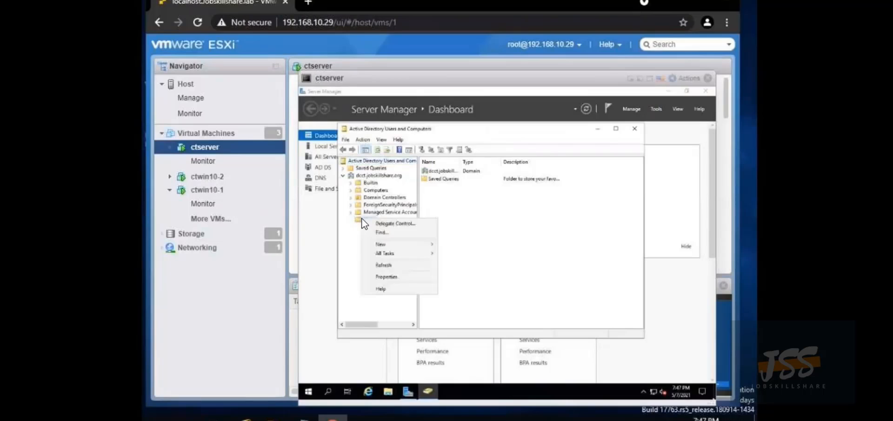
{"action": "mouse_move", "coordinate": [419, 244]}
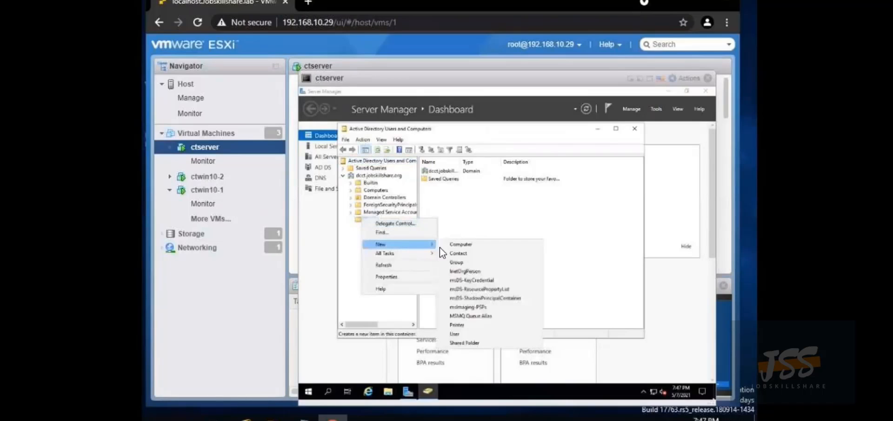
{"action": "left_click", "coordinate": [461, 334]}
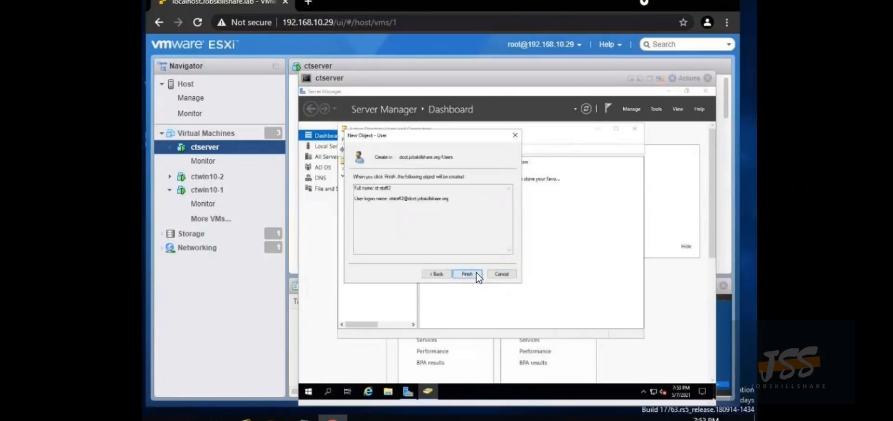
{"action": "left_click", "coordinate": [477, 272]}
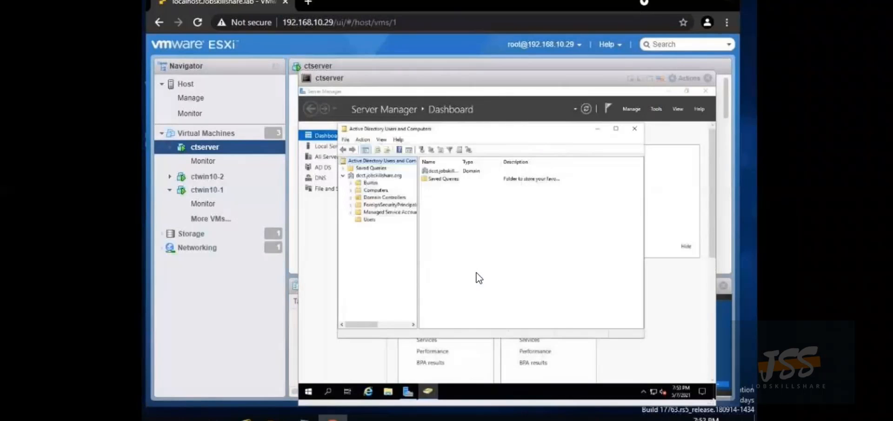
Add the ct helpdesk user to the Domain Admins group
{"action": "left_click", "coordinate": [361, 219]}
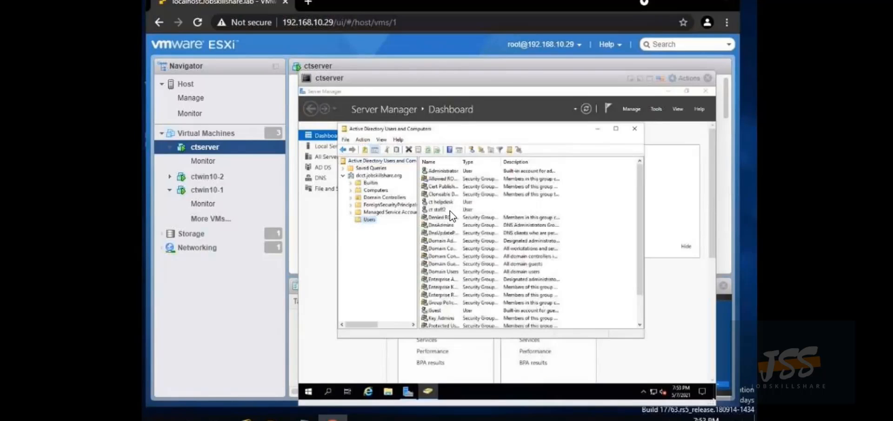
{"action": "right_click", "coordinate": [445, 202]}
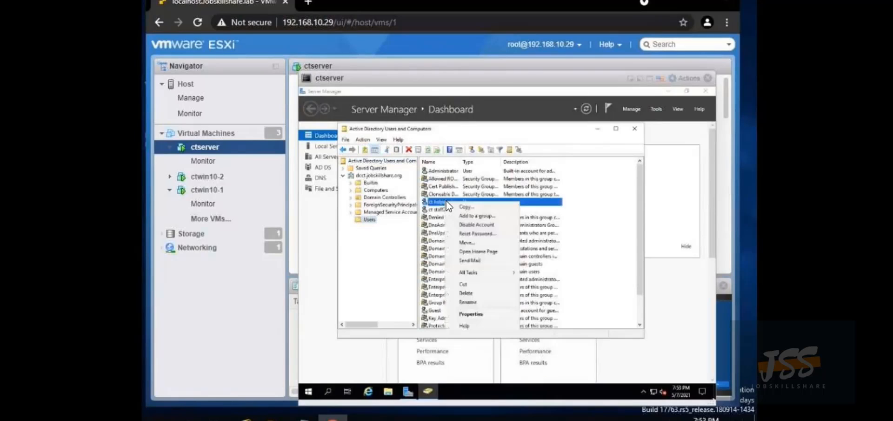
{"action": "left_click", "coordinate": [466, 216]}
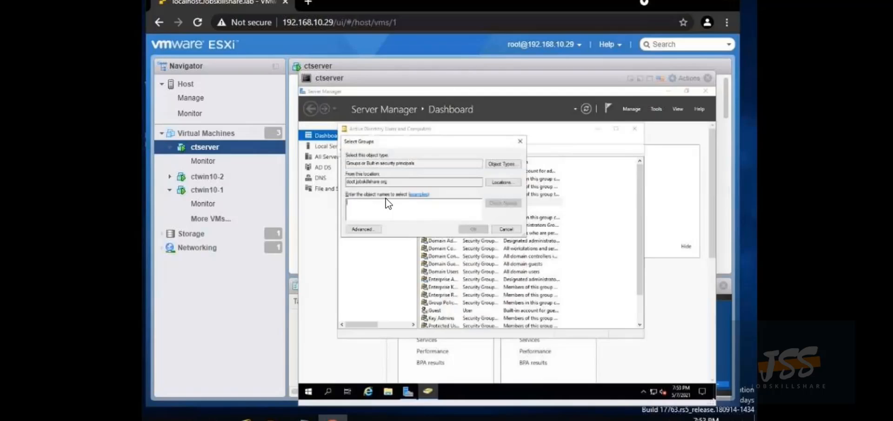
{"action": "type", "text": "d"}
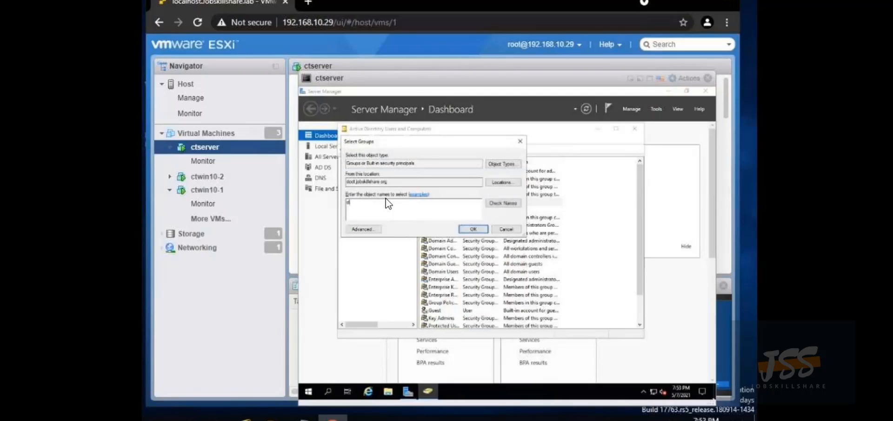
{"action": "type", "text": "omai"}
{"action": "type", "text": "n admins"}
{"action": "left_click", "coordinate": [514, 205]}
{"action": "left_click", "coordinate": [471, 229]}
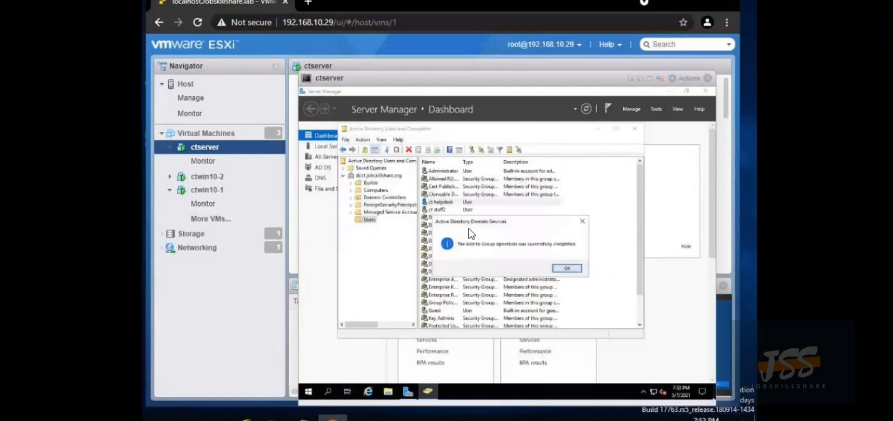
{"action": "left_click", "coordinate": [583, 222]}
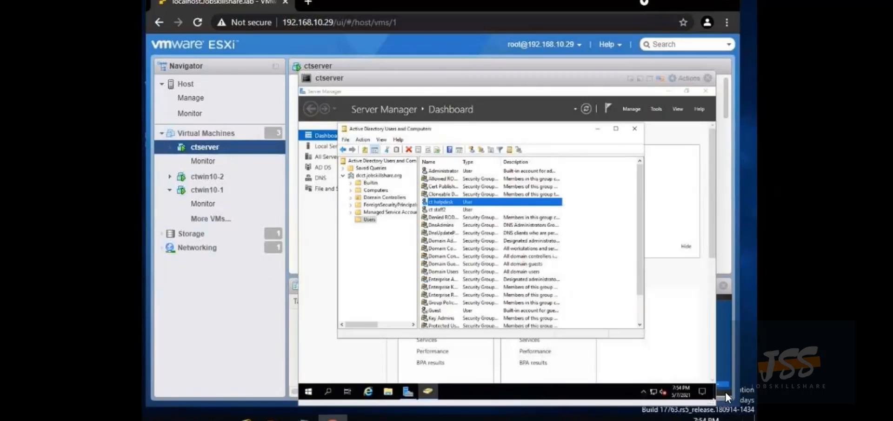
Bring the ctwin10-1 console to full size and enter the local account name
{"action": "left_click", "coordinate": [726, 356]}
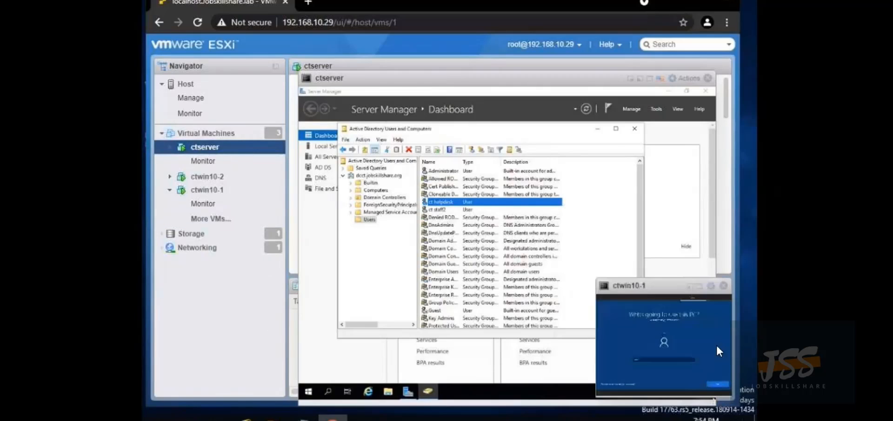
{"action": "left_click", "coordinate": [700, 288]}
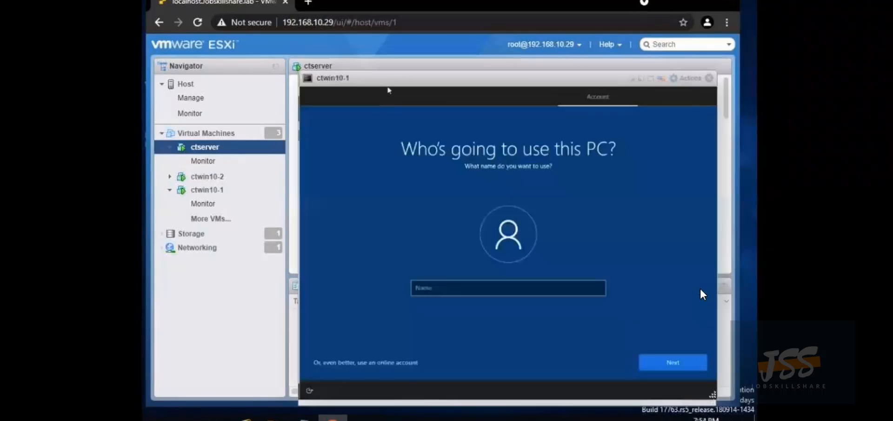
{"action": "left_click", "coordinate": [494, 295]}
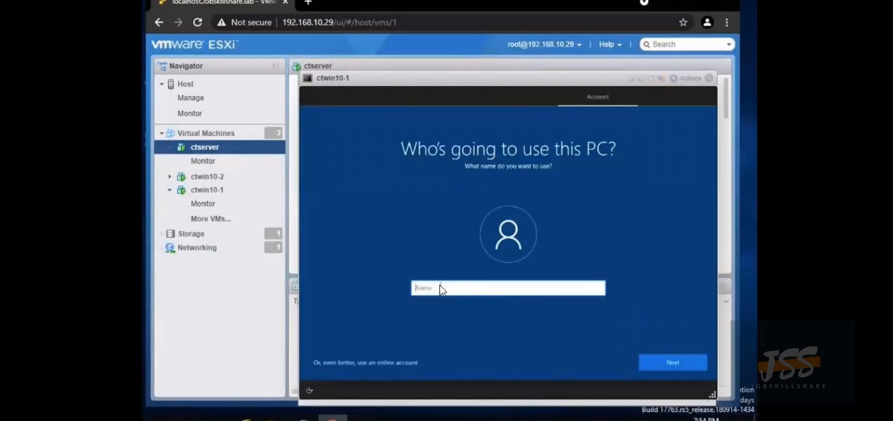
{"action": "type", "text": "a"}
{"action": "key", "text": "BackSpace"}
{"action": "type", "text": "cthelpdesk"}
{"action": "left_click", "coordinate": [673, 359]}
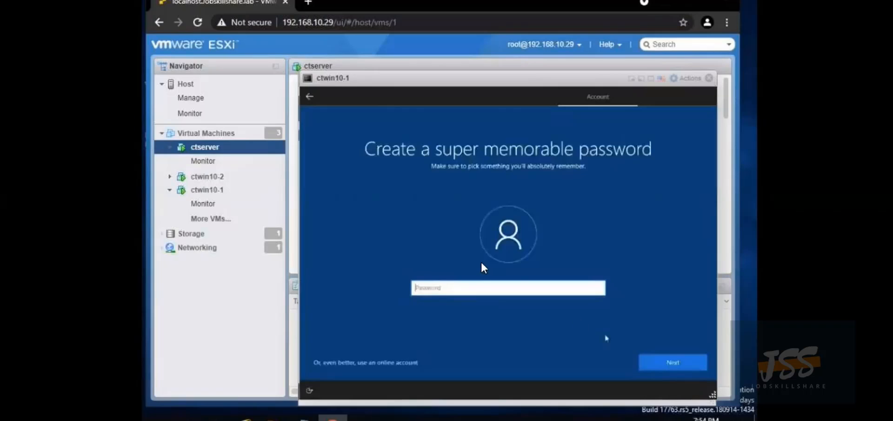
Enter and confirm the local account password
{"action": "type", "text": "***********"}
{"action": "left_click", "coordinate": [663, 365]}
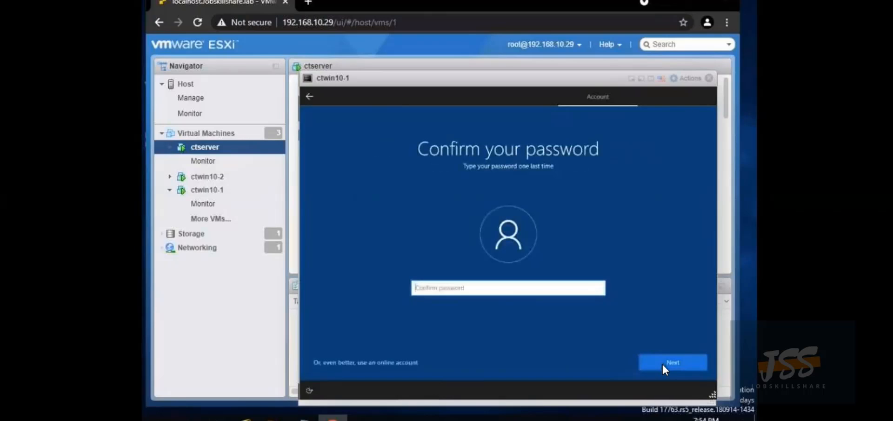
{"action": "type", "text": "***********"}
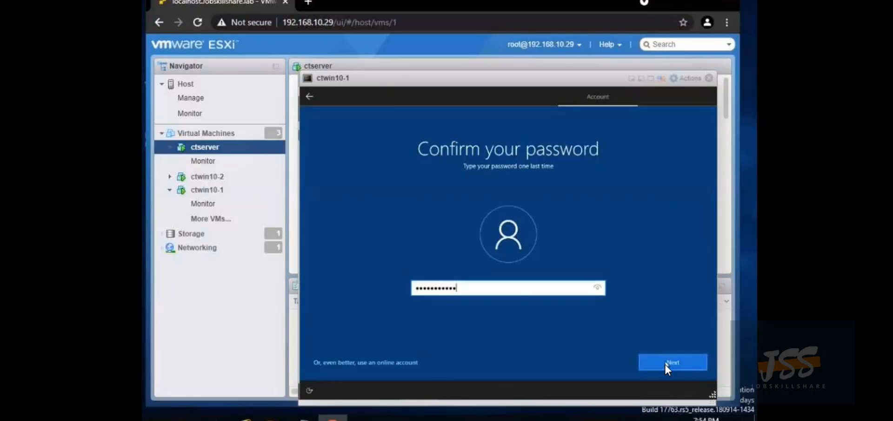
{"action": "left_click", "coordinate": [664, 364]}
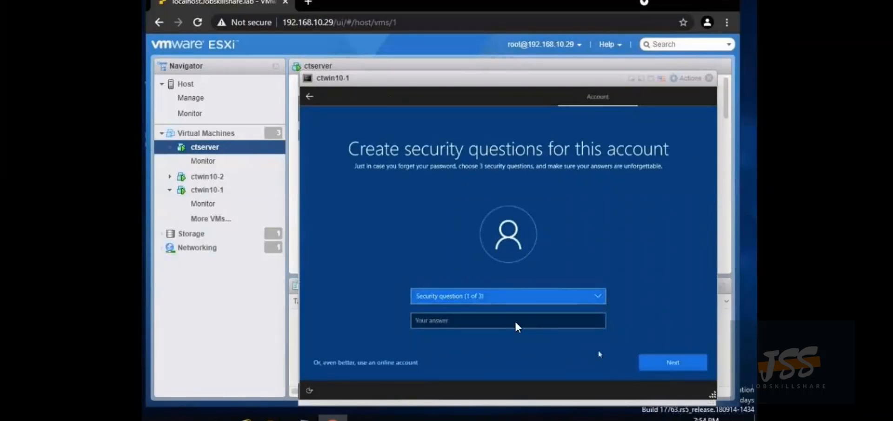
Set the first security question to first pet's name with the answer 'question'
{"action": "left_click", "coordinate": [532, 296]}
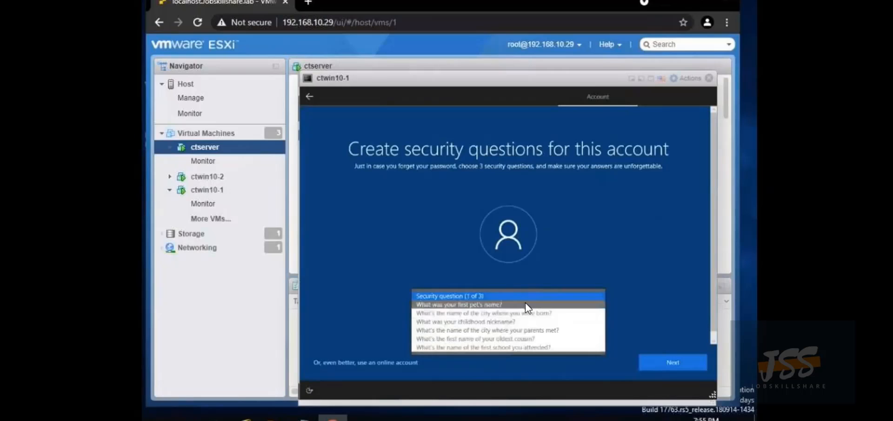
{"action": "left_click", "coordinate": [523, 304]}
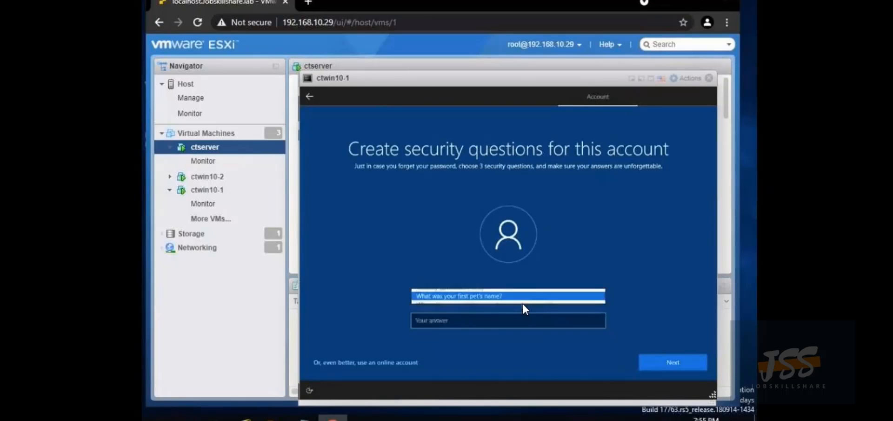
{"action": "left_click", "coordinate": [526, 323]}
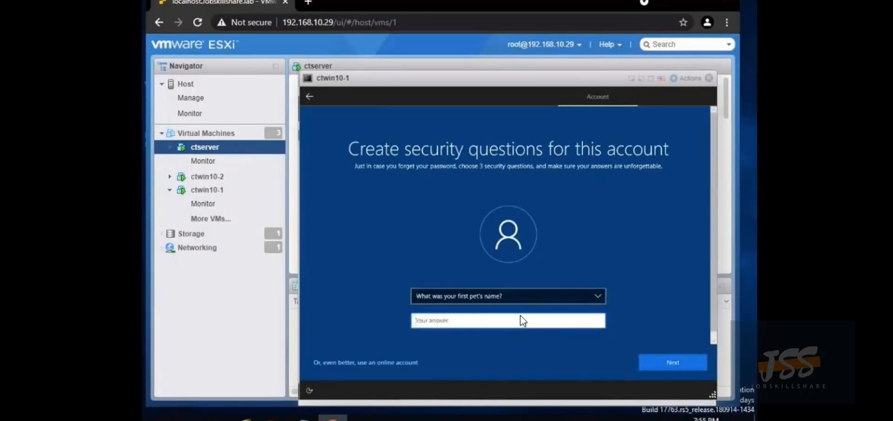
{"action": "type", "text": "questio"}
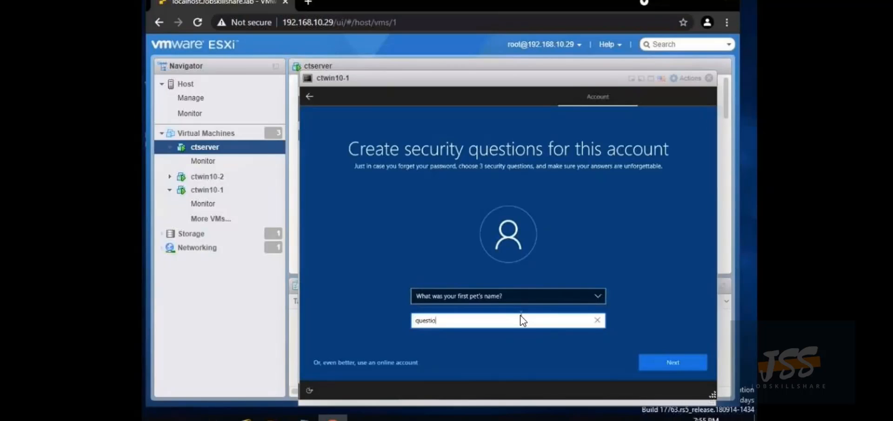
{"action": "type", "text": "n1"}
{"action": "left_click", "coordinate": [667, 360]}
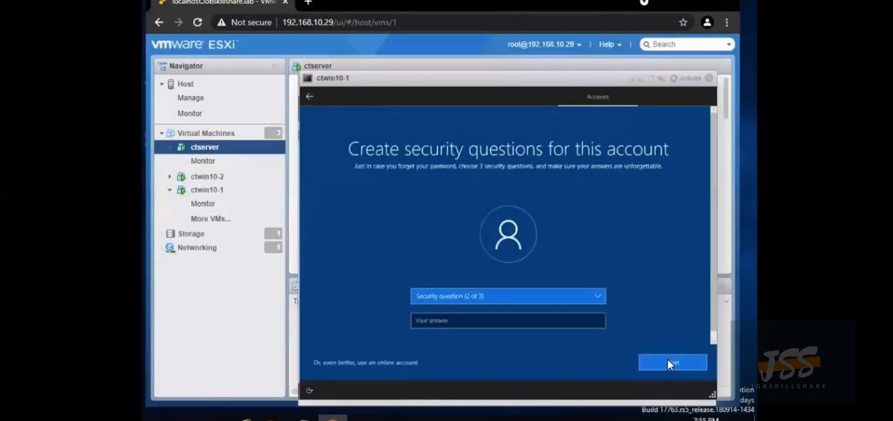
Set the second security question to childhood nickname and submit its answer
{"action": "left_click", "coordinate": [498, 297]}
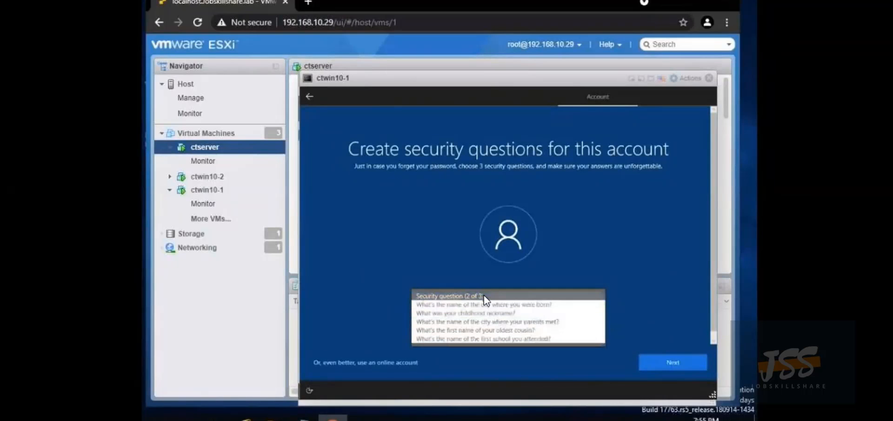
{"action": "left_click", "coordinate": [484, 295]}
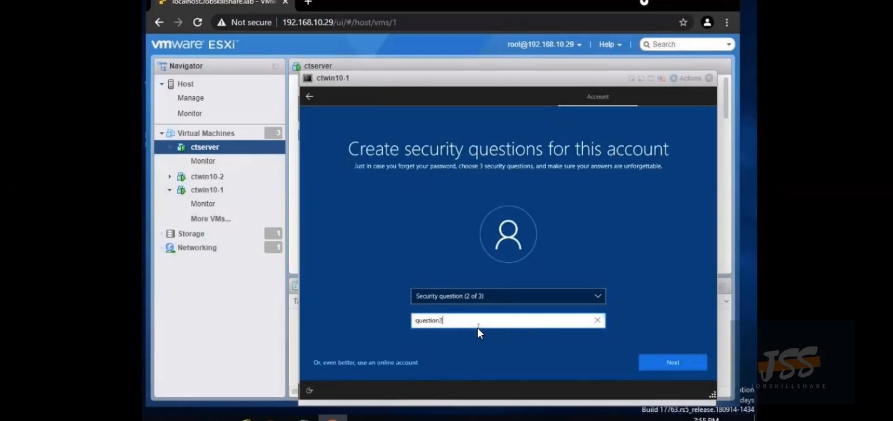
{"action": "left_click", "coordinate": [669, 362]}
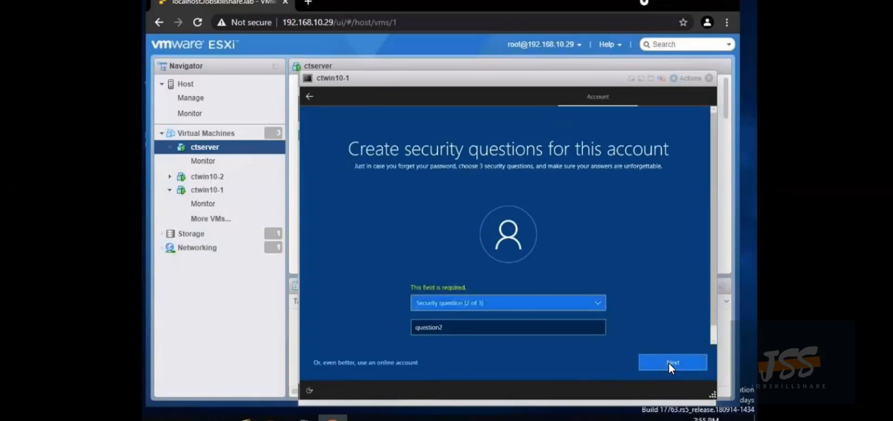
{"action": "left_click", "coordinate": [543, 302]}
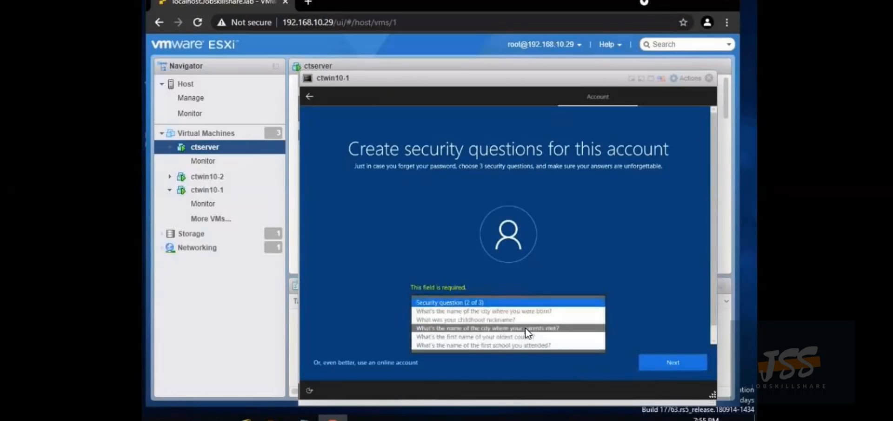
{"action": "left_click", "coordinate": [525, 327]}
{"action": "left_click", "coordinate": [524, 300]}
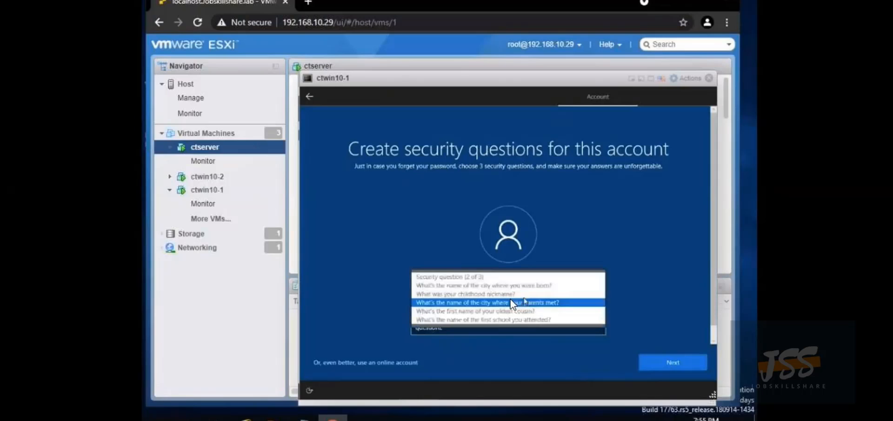
{"action": "left_click", "coordinate": [514, 299]}
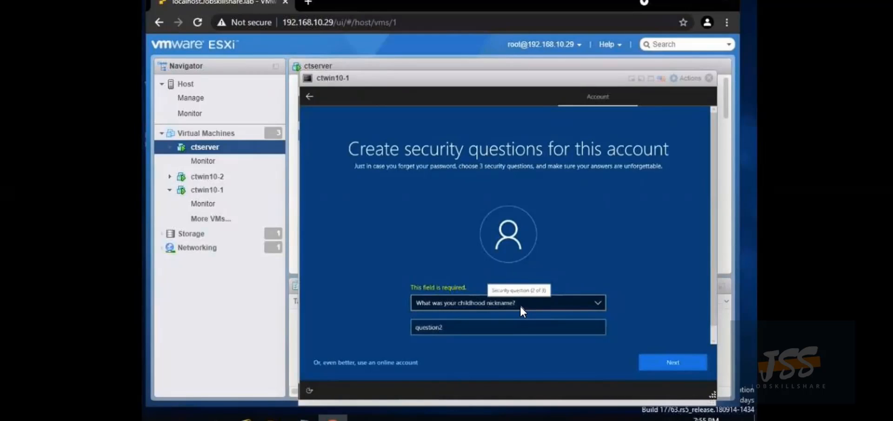
{"action": "left_click", "coordinate": [502, 328]}
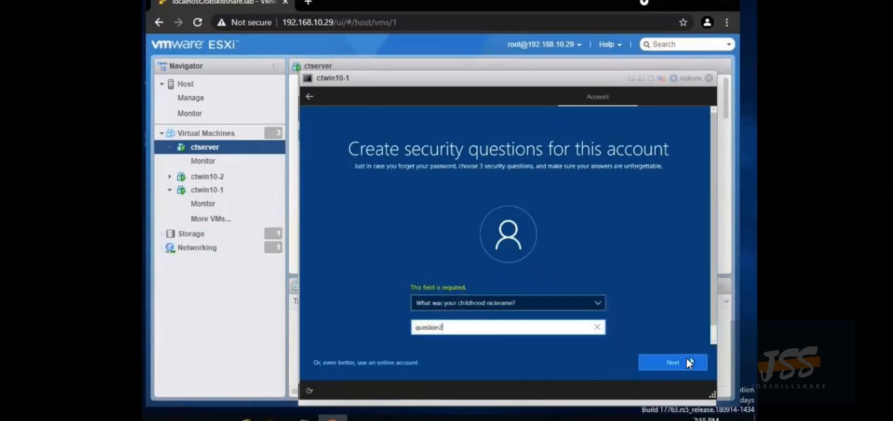
{"action": "left_click", "coordinate": [675, 363]}
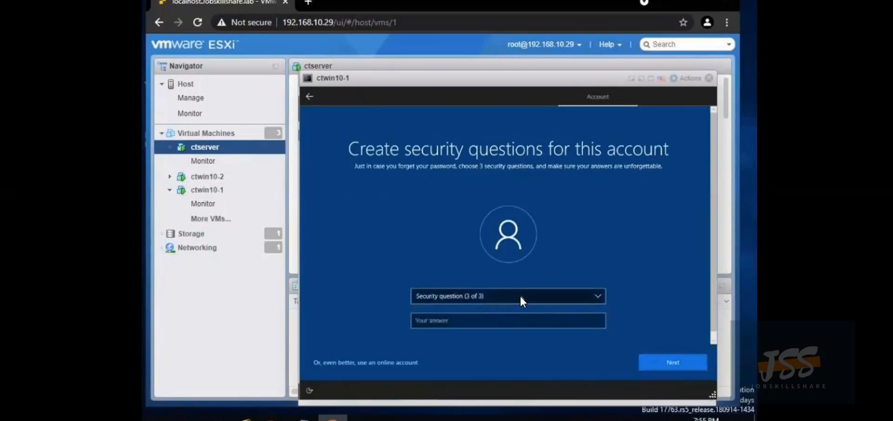
{"action": "left_click", "coordinate": [520, 295]}
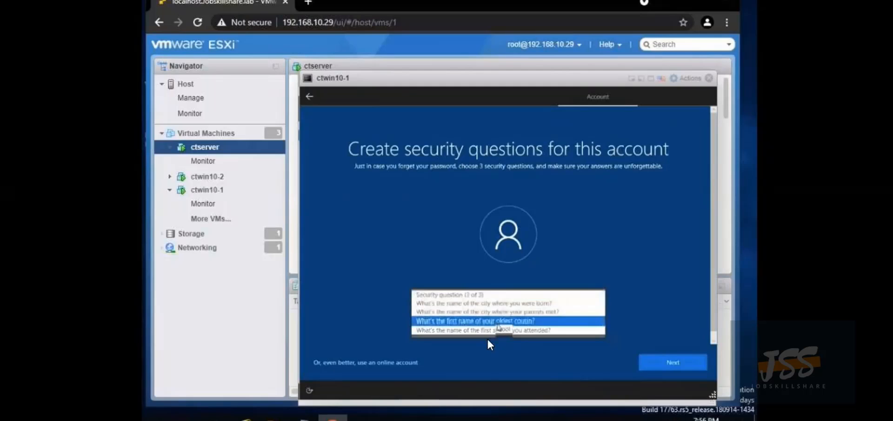
{"action": "left_click", "coordinate": [498, 323]}
{"action": "left_click", "coordinate": [502, 321]}
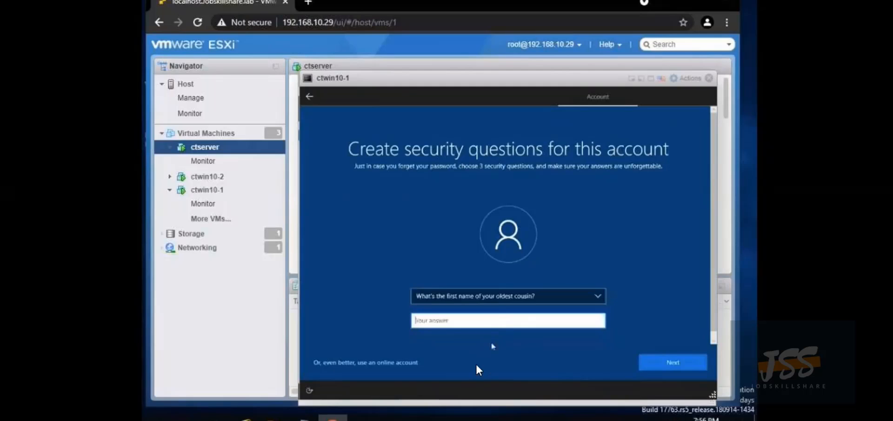
{"action": "type", "text": "question3"}
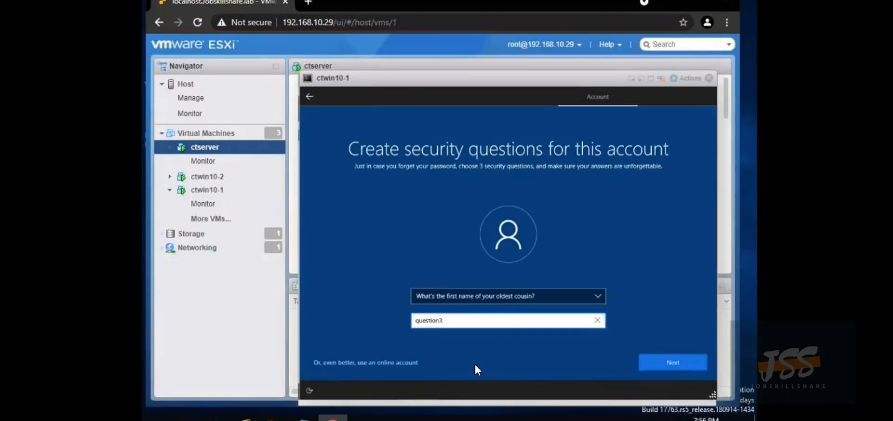
Submit the security questions, accept ctwin10-1's privacy settings, and decline Cortana
{"action": "left_click", "coordinate": [666, 357]}
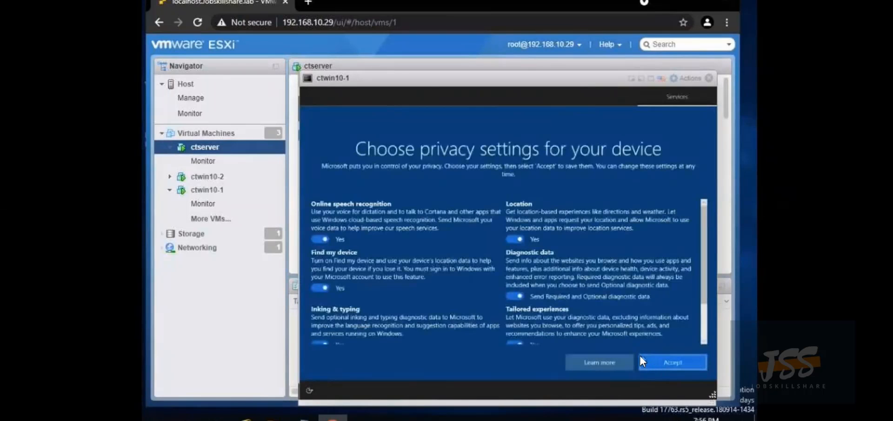
{"action": "left_click", "coordinate": [652, 359]}
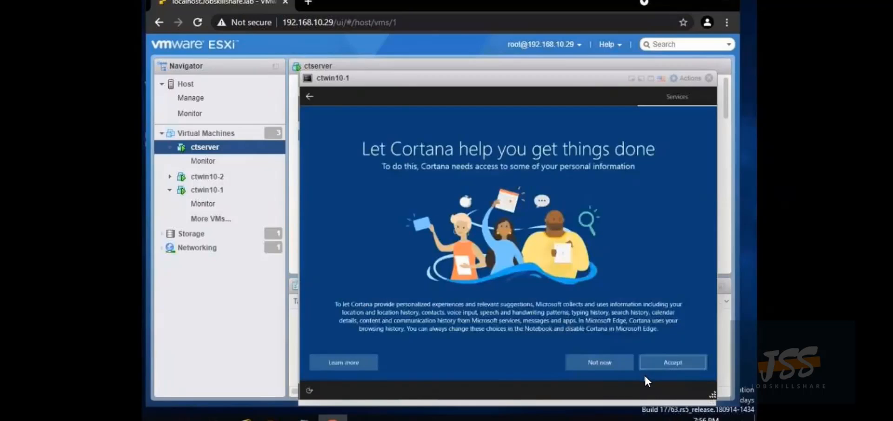
{"action": "left_click", "coordinate": [616, 363]}
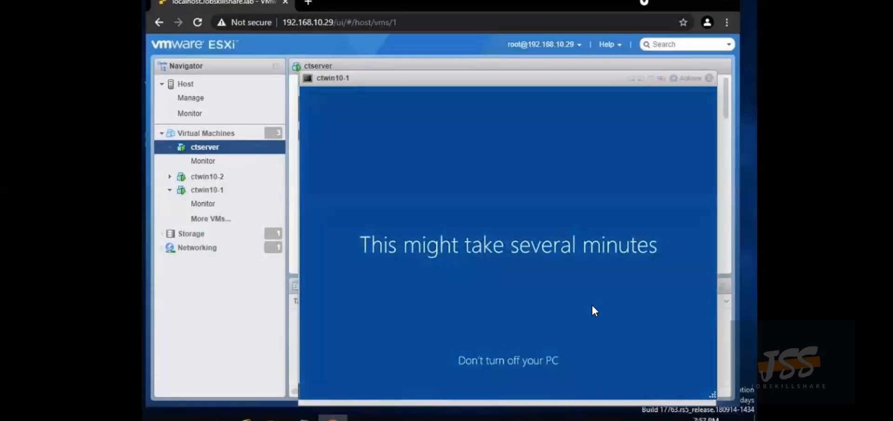
Open ctwin10-2's console in the browser
{"action": "left_click", "coordinate": [213, 181]}
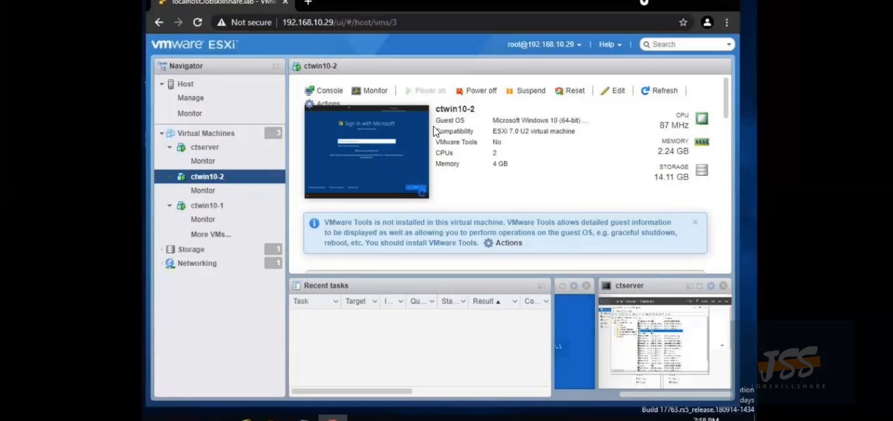
{"action": "left_click", "coordinate": [334, 93]}
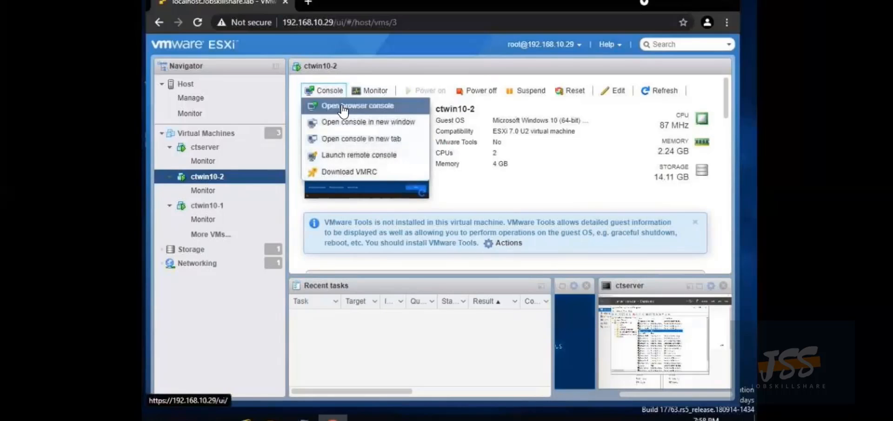
{"action": "left_click", "coordinate": [344, 106]}
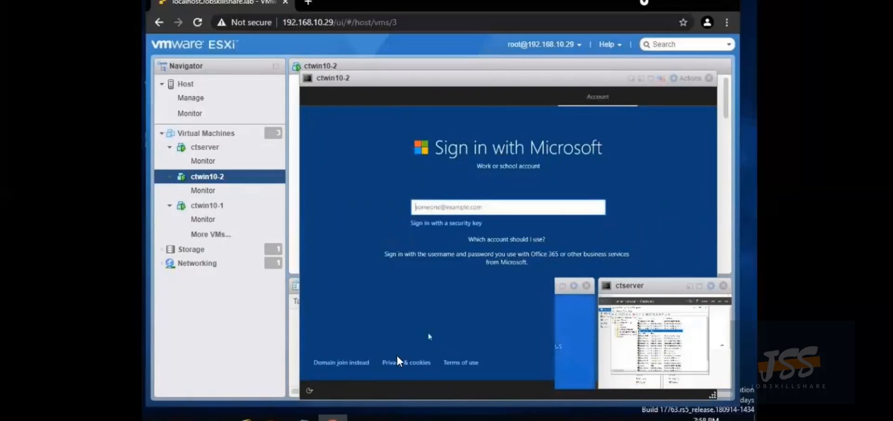
Choose Domain join instead and name the local account ctstaff2
{"action": "left_click", "coordinate": [343, 365]}
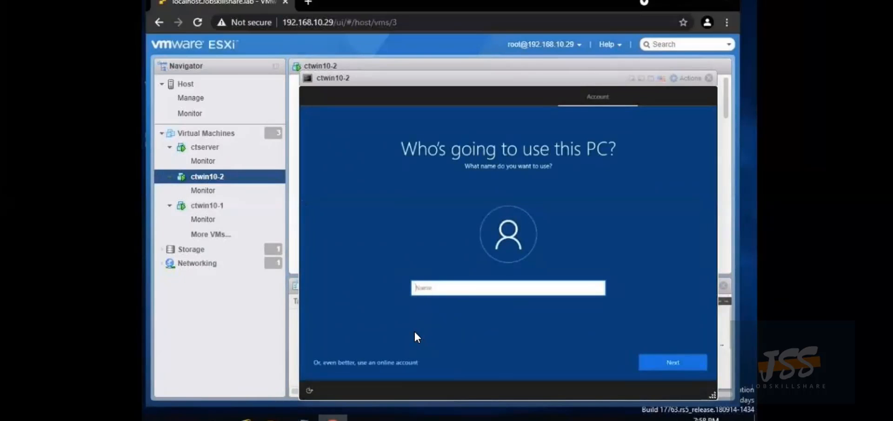
{"action": "type", "text": "c"}
{"action": "key", "text": "BackSpace"}
{"action": "type", "text": "ctstaff2"}
{"action": "left_click", "coordinate": [683, 359]}
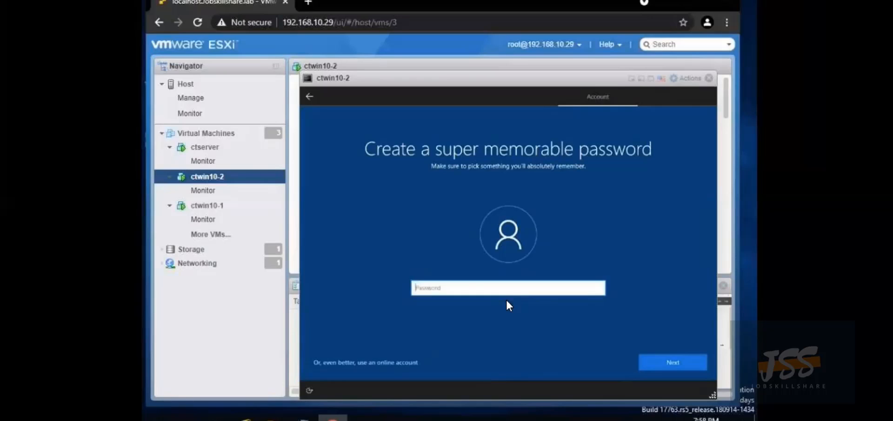
Enter and confirm the ctstaff2 account password
{"action": "type", "text": "***********"}
{"action": "key", "text": "Return"}
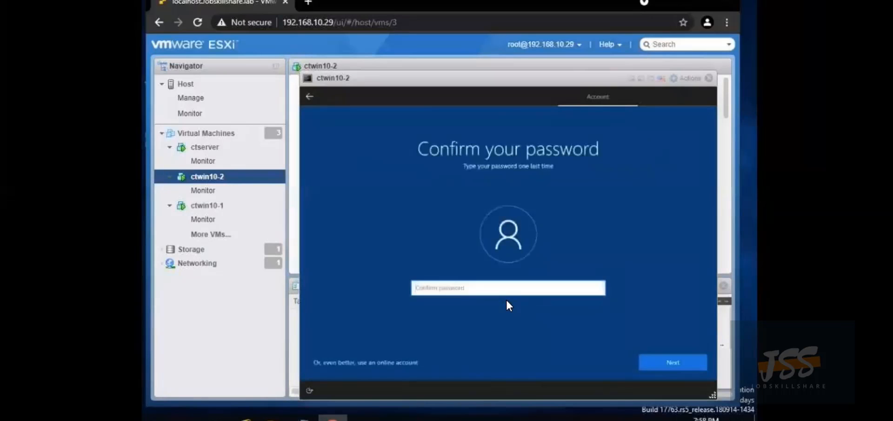
{"action": "type", "text": "**"}
{"action": "key", "text": "BackSpace"}
{"action": "type", "text": "***********"}
{"action": "key", "text": "Return"}
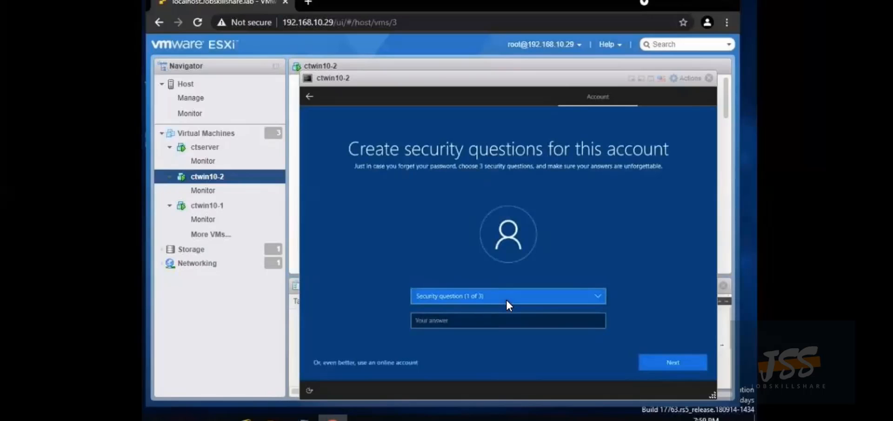
Set the first security question to city where you were born, answering 'question 2'
{"action": "left_click", "coordinate": [507, 320]}
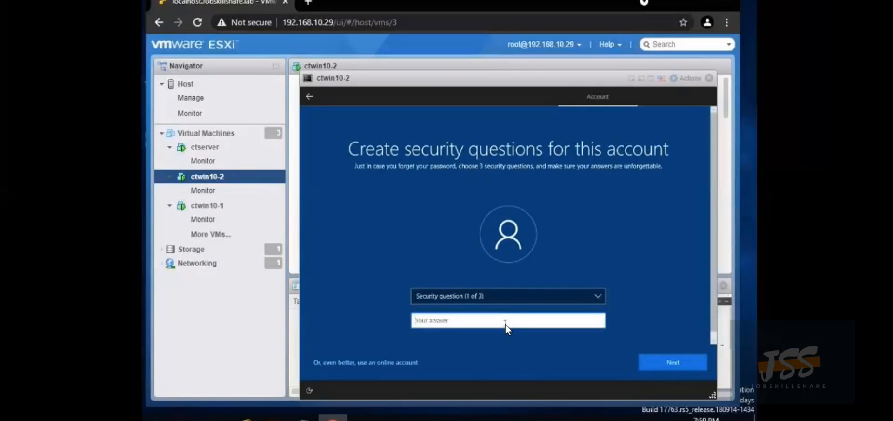
{"action": "left_click", "coordinate": [509, 296]}
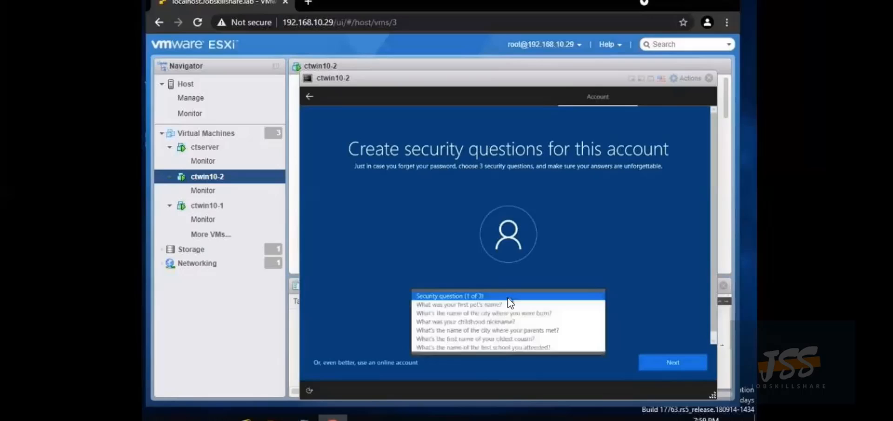
{"action": "left_click", "coordinate": [467, 312]}
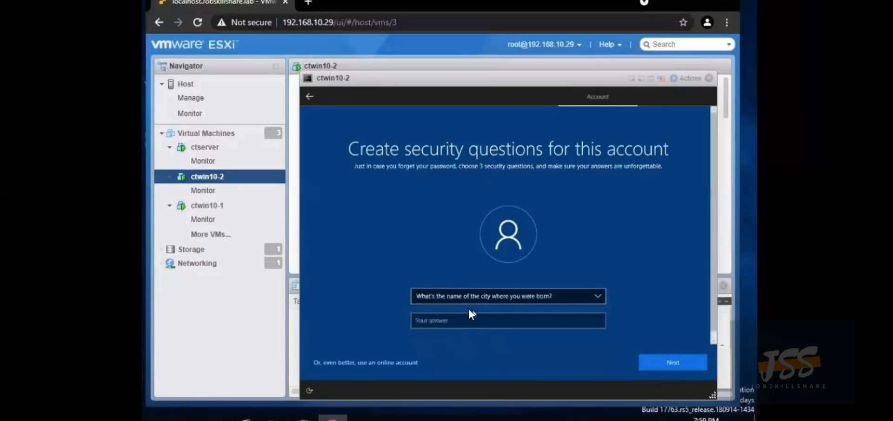
{"action": "left_click", "coordinate": [464, 322]}
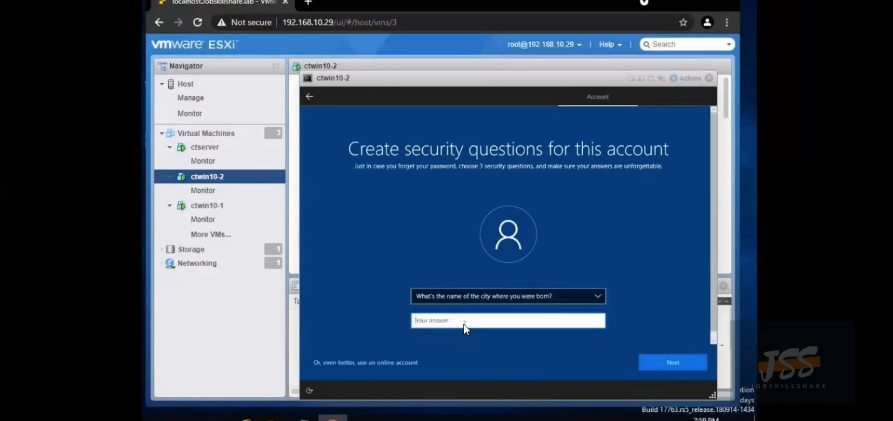
{"action": "type", "text": "quest"}
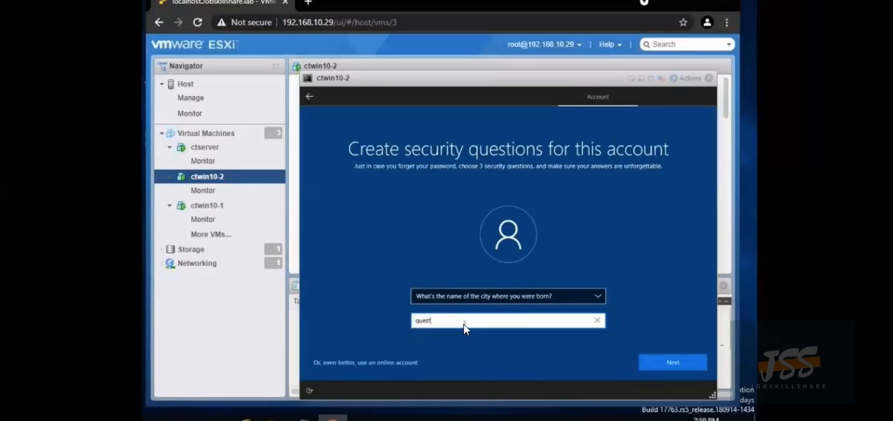
{"action": "type", "text": "ion 2"}
{"action": "key", "text": "Return"}
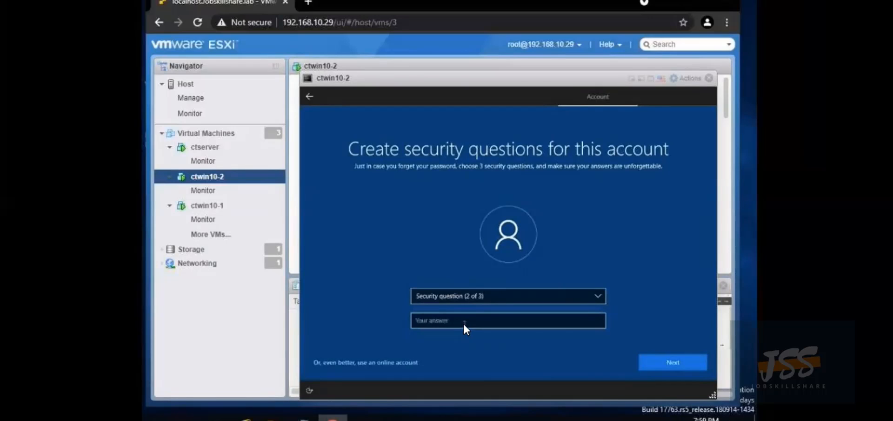
Set the second security question to city where your parents met, answering 'question 3'
{"action": "left_click", "coordinate": [479, 296]}
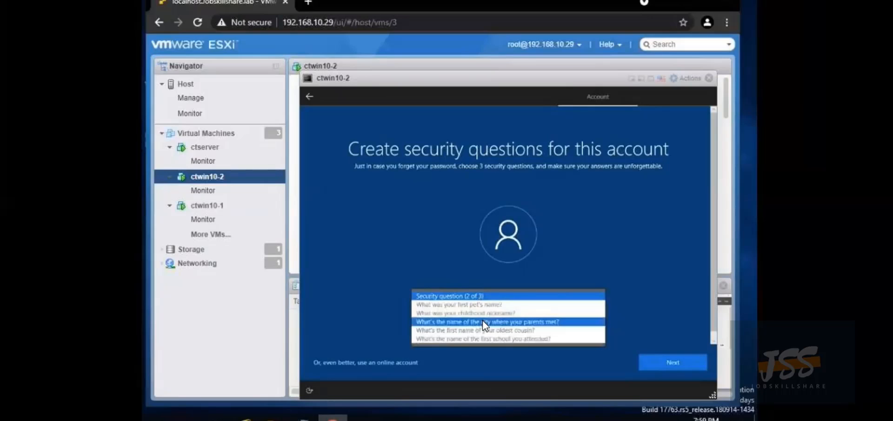
{"action": "left_click", "coordinate": [483, 321]}
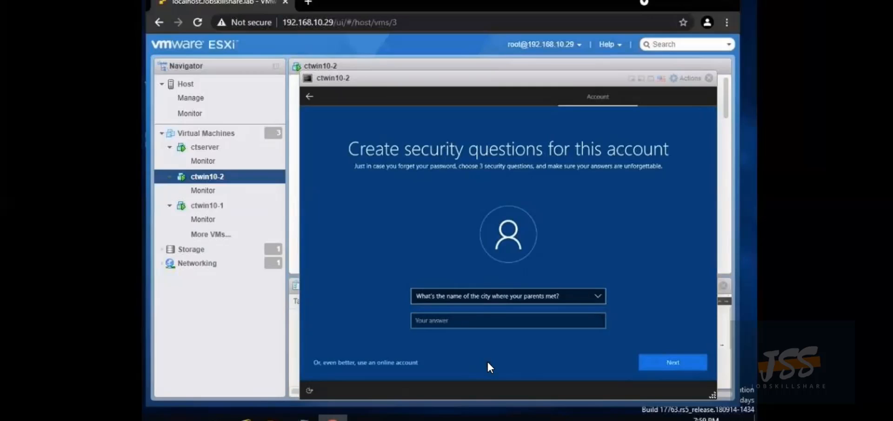
{"action": "left_click", "coordinate": [482, 331]}
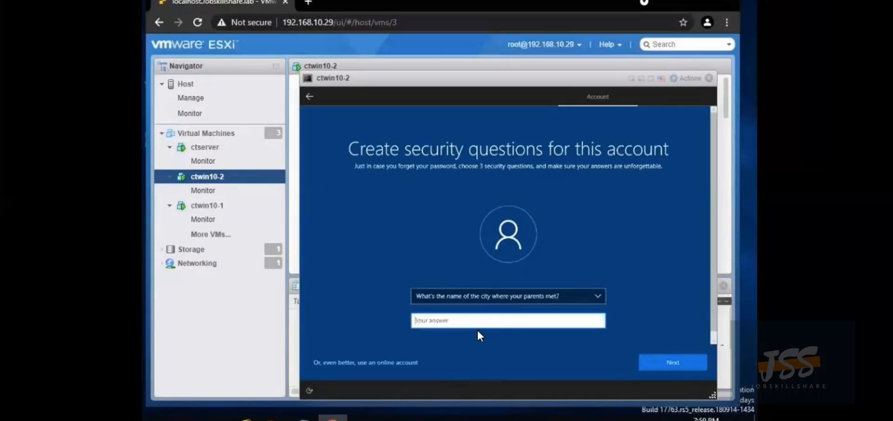
{"action": "type", "text": "question 2"}
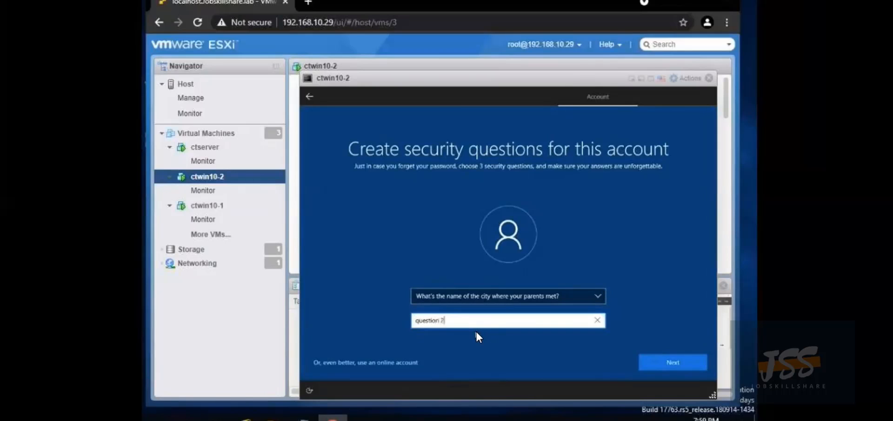
{"action": "key", "text": "BackSpace"}
{"action": "type", "text": "3"}
{"action": "key", "text": "Return"}
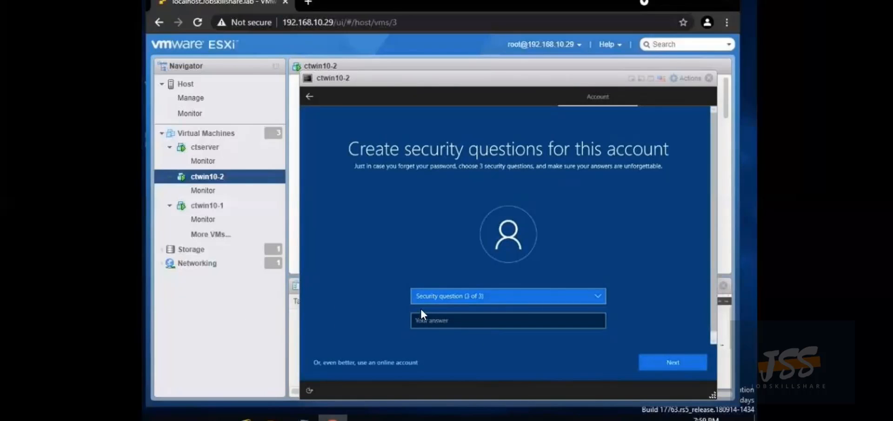
{"action": "left_click", "coordinate": [440, 295]}
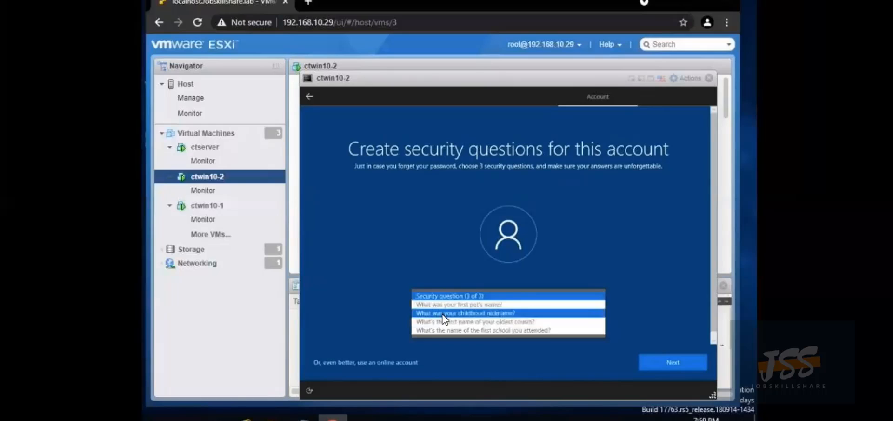
{"action": "left_click", "coordinate": [442, 313]}
{"action": "left_click", "coordinate": [448, 298]}
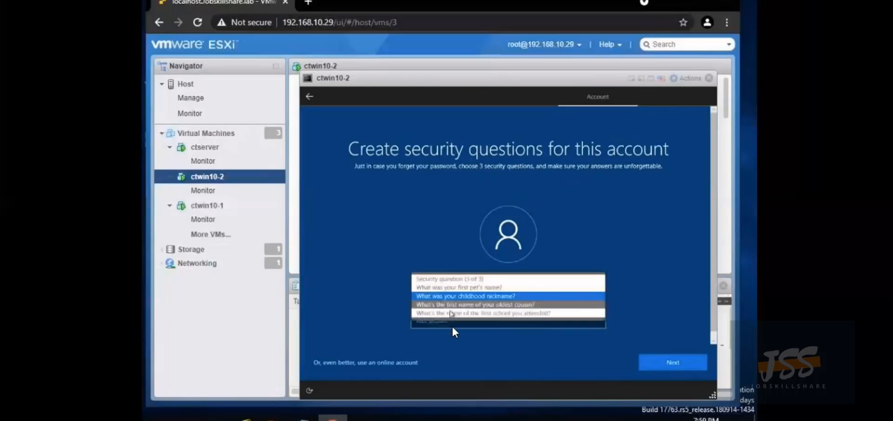
{"action": "left_click", "coordinate": [468, 305]}
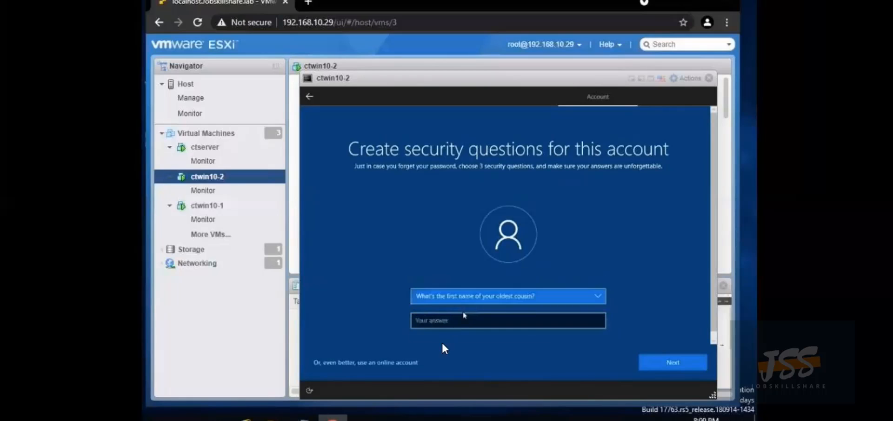
{"action": "left_click", "coordinate": [447, 320]}
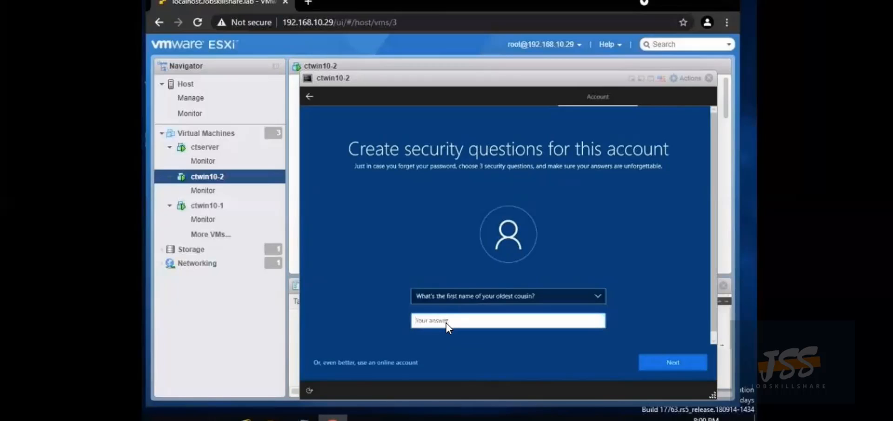
{"action": "type", "text": "question"}
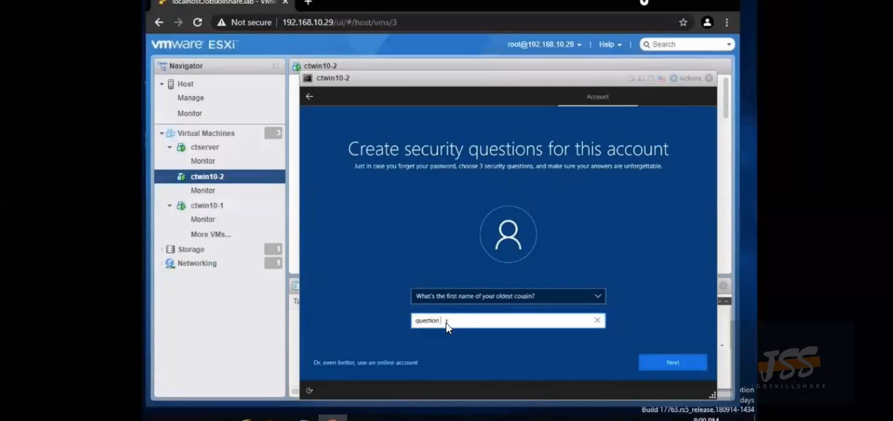
{"action": "type", "text": " #"}
Submit the security questions, accept ctwin10-2's privacy settings, and decline Cortana
{"action": "left_click", "coordinate": [683, 359]}
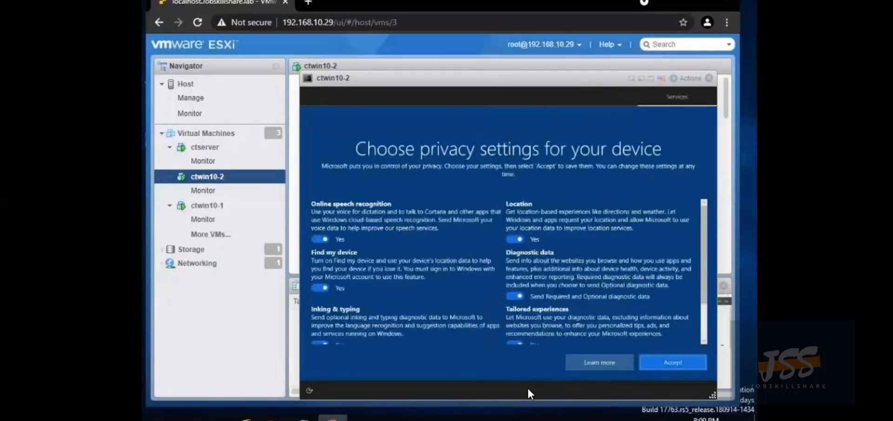
{"action": "left_click", "coordinate": [671, 363]}
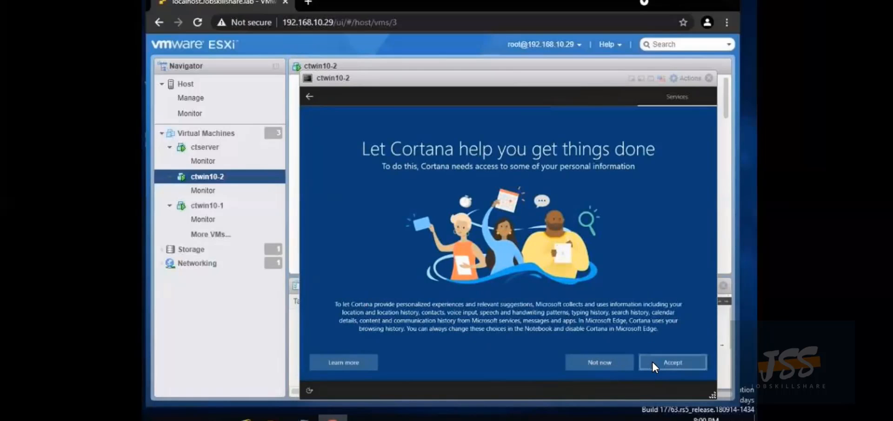
{"action": "left_click", "coordinate": [606, 362]}
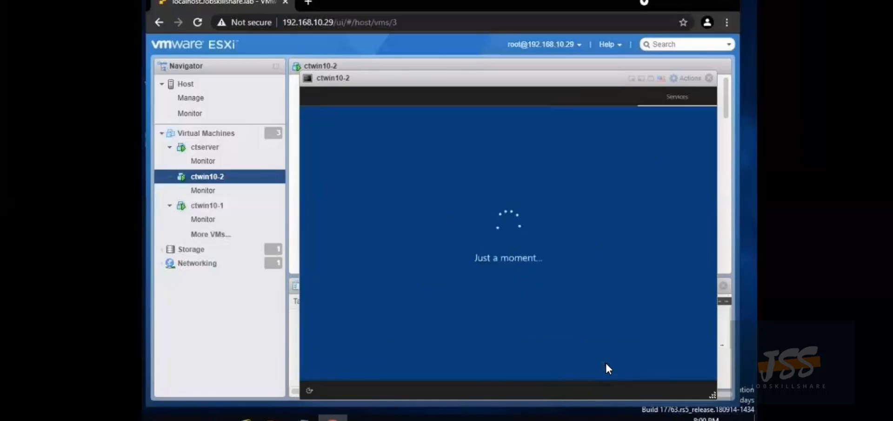
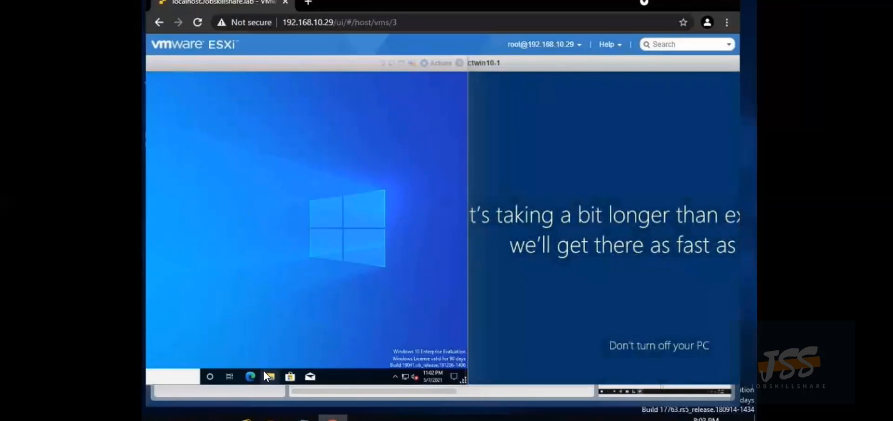
In the ctwin10-1 guest, open File Explorer and open This PC's Properties
{"action": "left_click", "coordinate": [268, 376]}
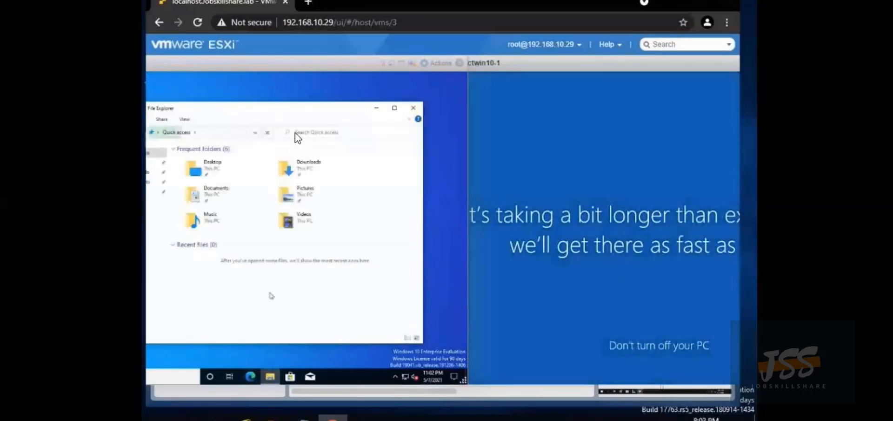
{"action": "left_click", "coordinate": [286, 101]}
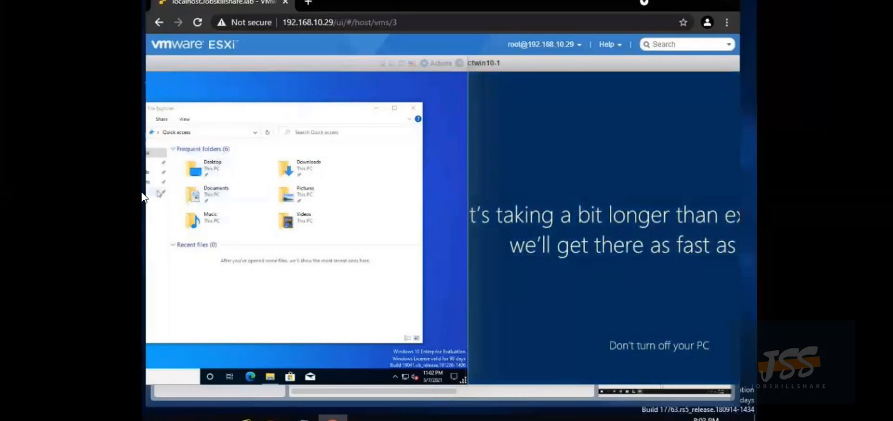
{"action": "left_click_drag", "start_coordinate": [236, 114], "coordinate": [310, 113]}
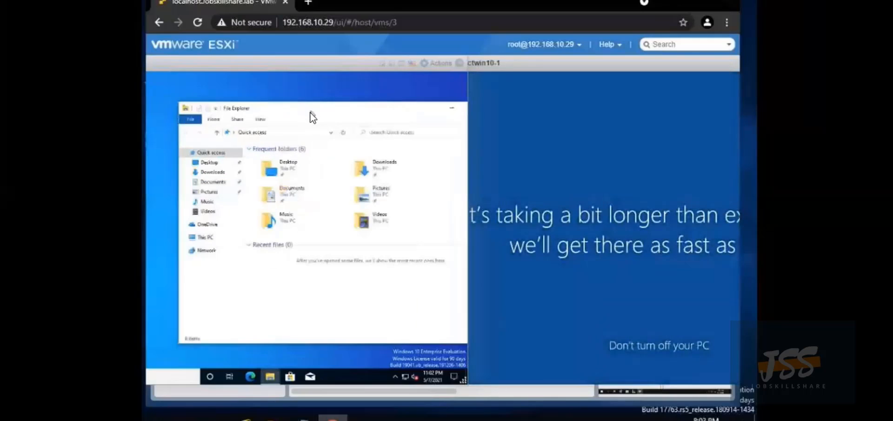
{"action": "right_click", "coordinate": [208, 239]}
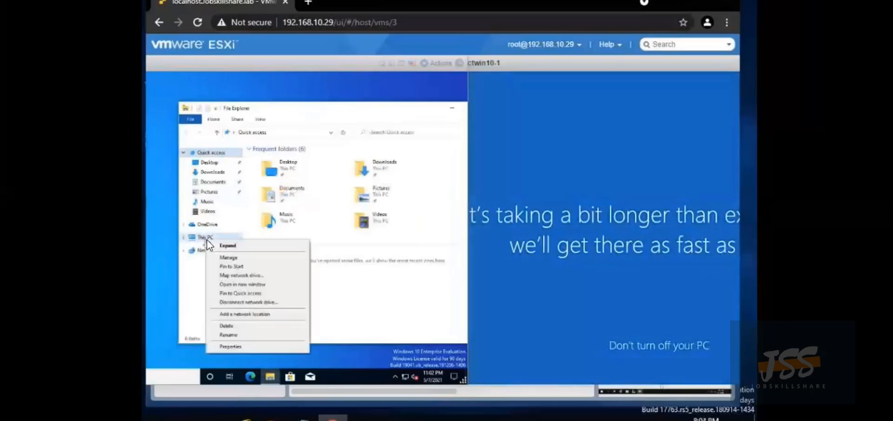
{"action": "left_click", "coordinate": [234, 347]}
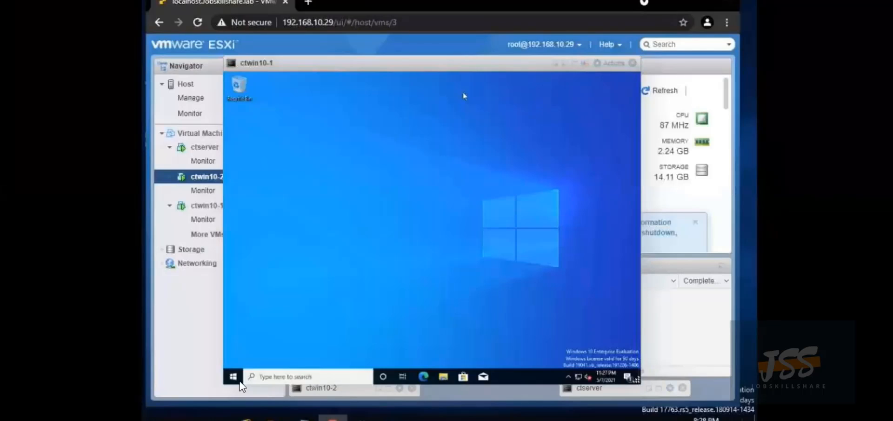
Open Settings > System > About on ctwin10-1 and scroll down to Related settings
{"action": "right_click", "coordinate": [234, 377]}
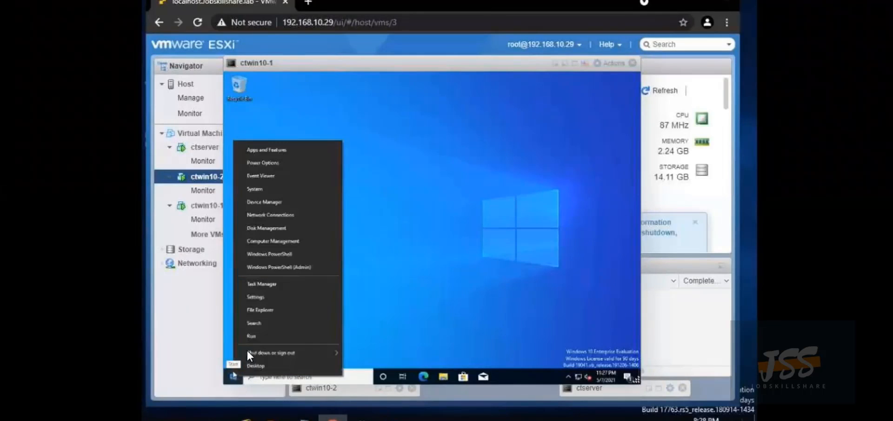
{"action": "left_click", "coordinate": [264, 294]}
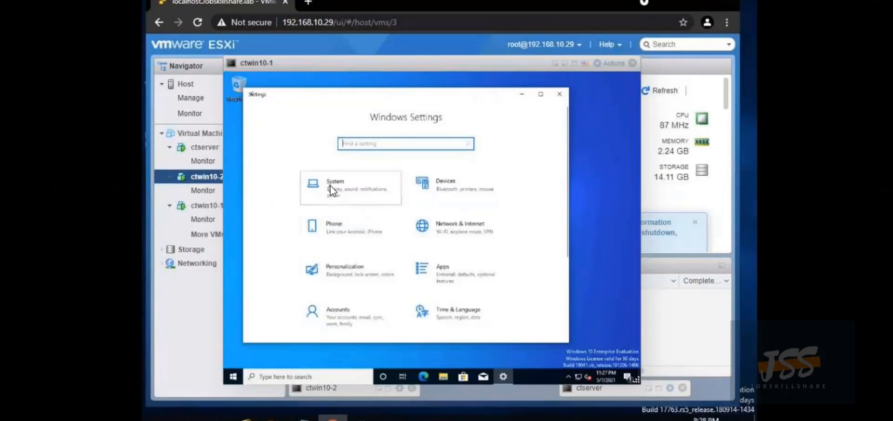
{"action": "left_click", "coordinate": [331, 186]}
{"action": "scroll", "coordinate": [466, 209], "scroll_direction": "down", "scroll_amount": 10}
{"action": "scroll", "coordinate": [282, 252], "scroll_direction": "down", "scroll_amount": 5}
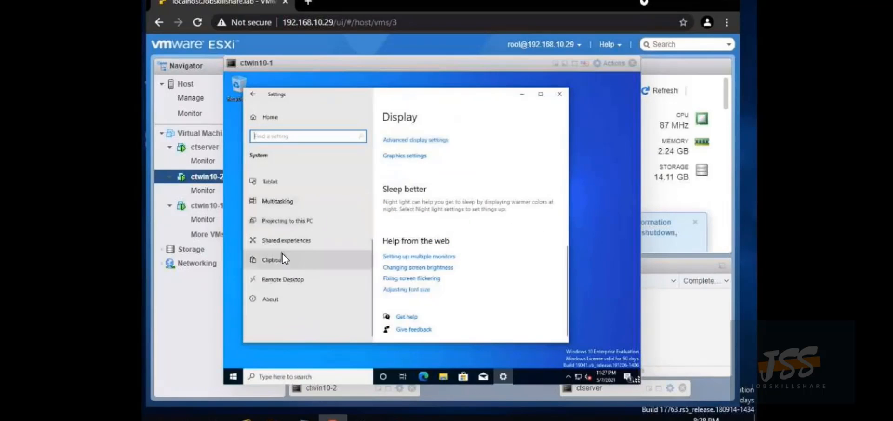
{"action": "left_click", "coordinate": [263, 298]}
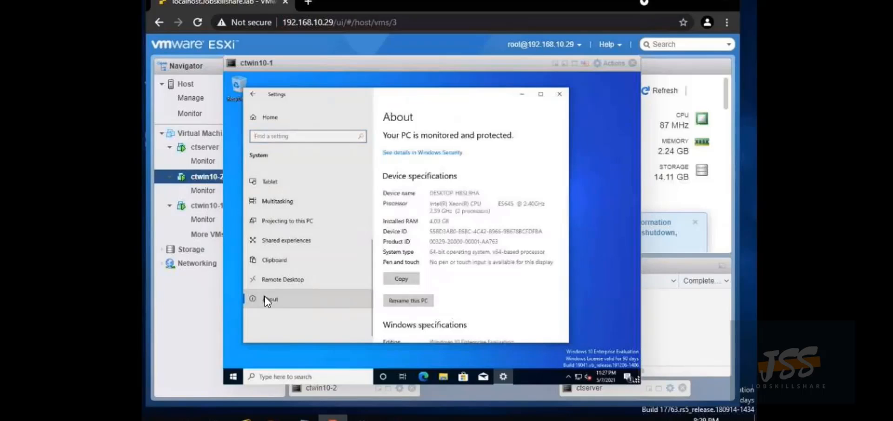
{"action": "scroll", "coordinate": [432, 233], "scroll_direction": "down", "scroll_amount": 5}
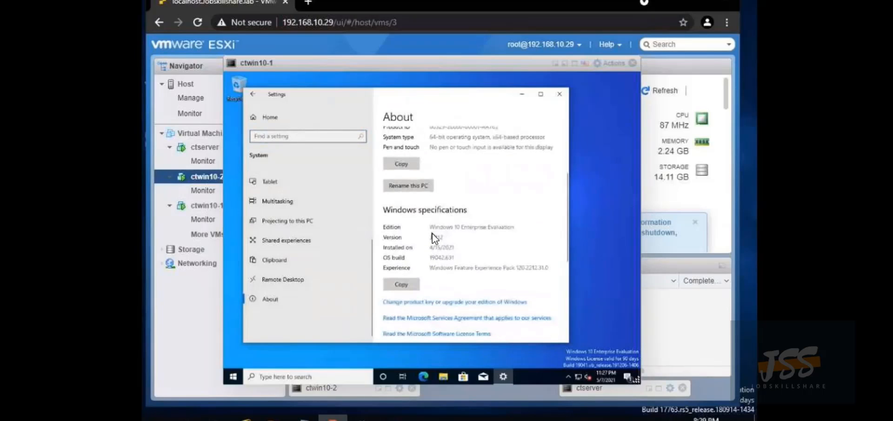
{"action": "scroll", "coordinate": [431, 233], "scroll_direction": "down", "scroll_amount": 1}
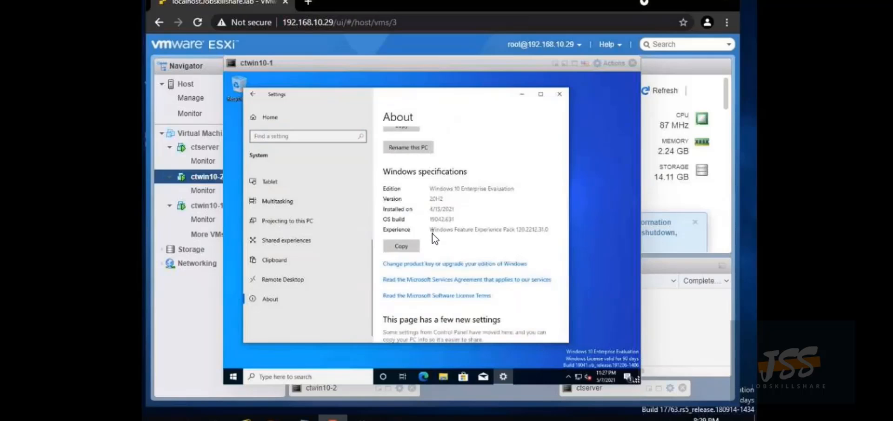
{"action": "scroll", "coordinate": [432, 233], "scroll_direction": "down", "scroll_amount": 4}
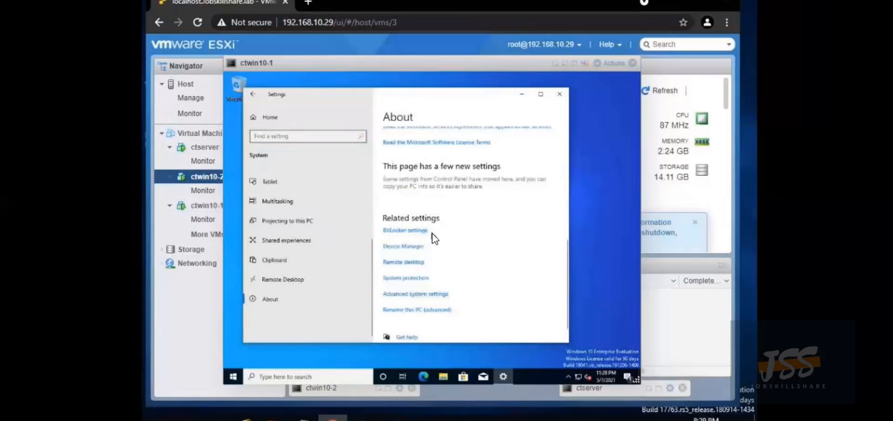
Through Rename this PC (advanced), set ctwin10-1 as a member of domain dcct.jobskillshare.org
{"action": "left_click", "coordinate": [427, 311]}
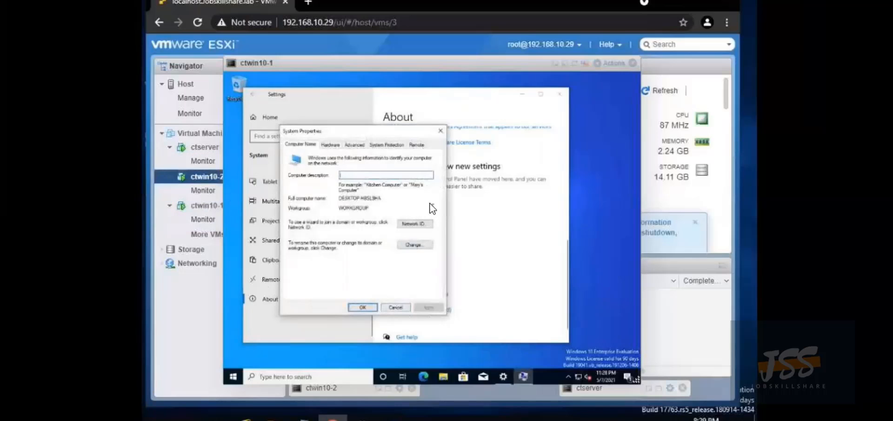
{"action": "left_click", "coordinate": [414, 245]}
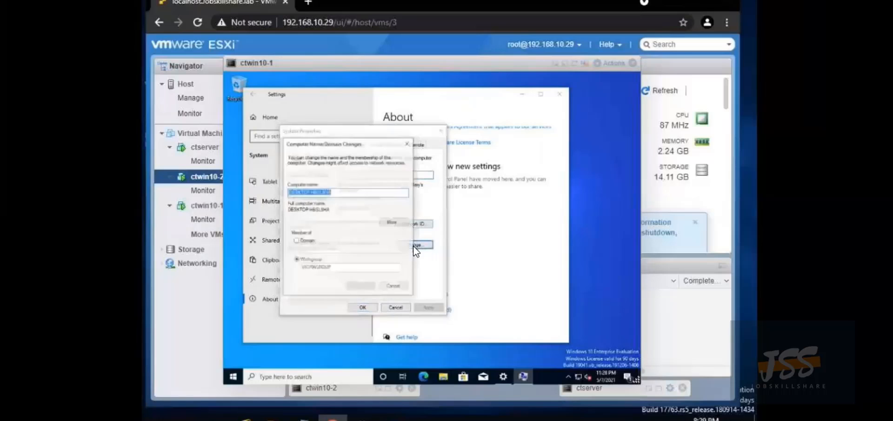
{"action": "left_click", "coordinate": [297, 240]}
{"action": "left_click", "coordinate": [315, 248]}
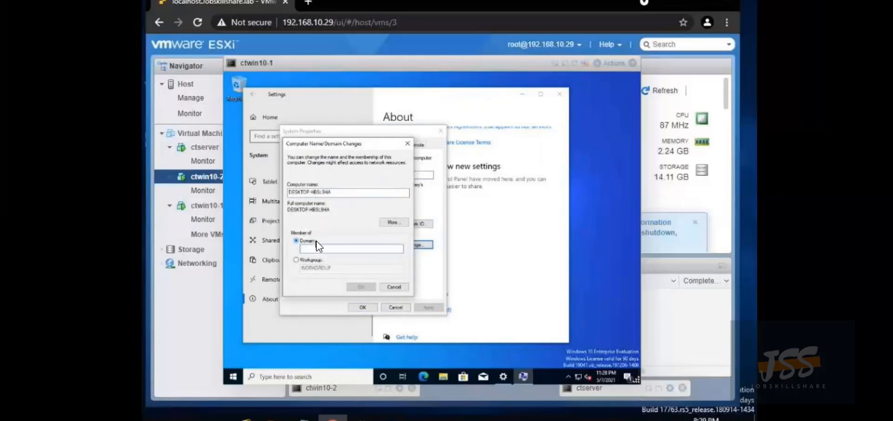
{"action": "type", "text": "dc"}
{"action": "left_click", "coordinate": [366, 286]}
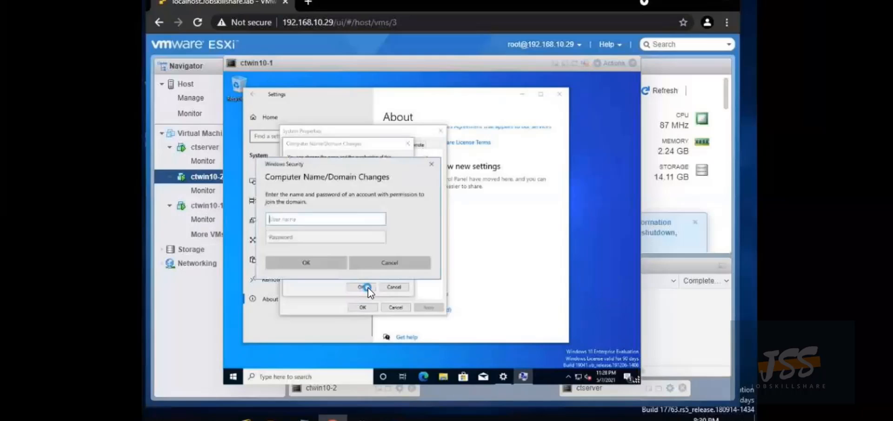
Authorize the domain join with the administrator account and its password
{"action": "type", "text": "administrator"}
{"action": "left_click", "coordinate": [301, 236]}
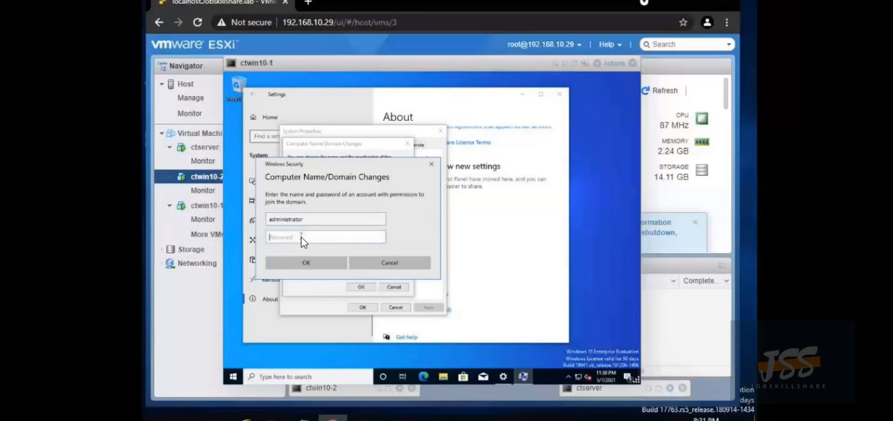
{"action": "type", "text": "P@ssw0rd123"}
{"action": "left_click", "coordinate": [309, 260]}
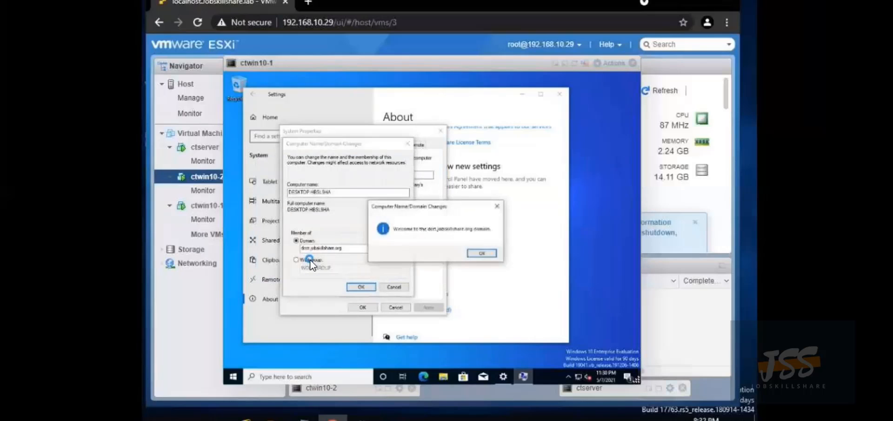
Acknowledge the domain welcome and restart notices, then restart ctwin10-1 now
{"action": "left_click", "coordinate": [484, 256]}
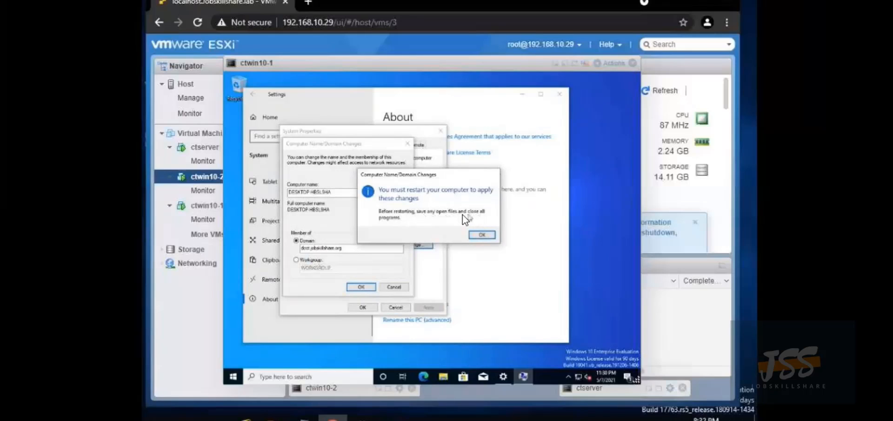
{"action": "left_click", "coordinate": [481, 236]}
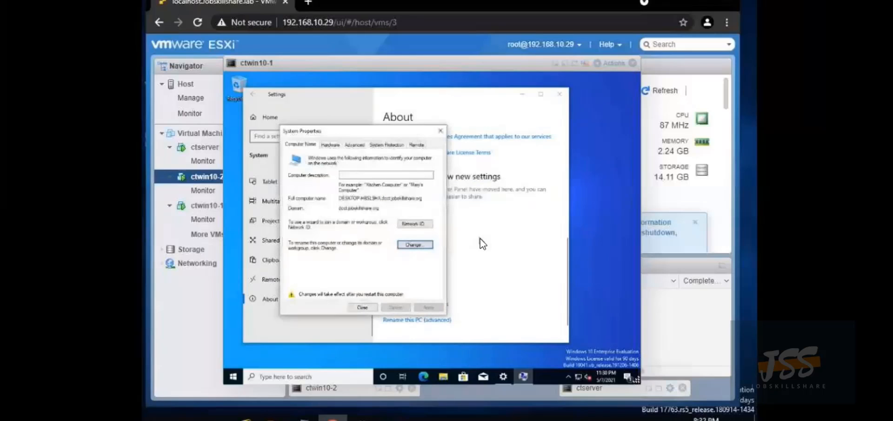
{"action": "left_click", "coordinate": [366, 307]}
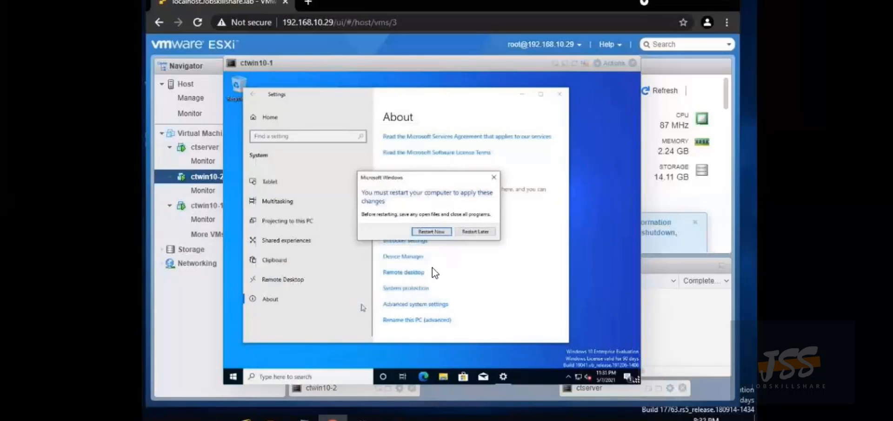
{"action": "left_click", "coordinate": [444, 231]}
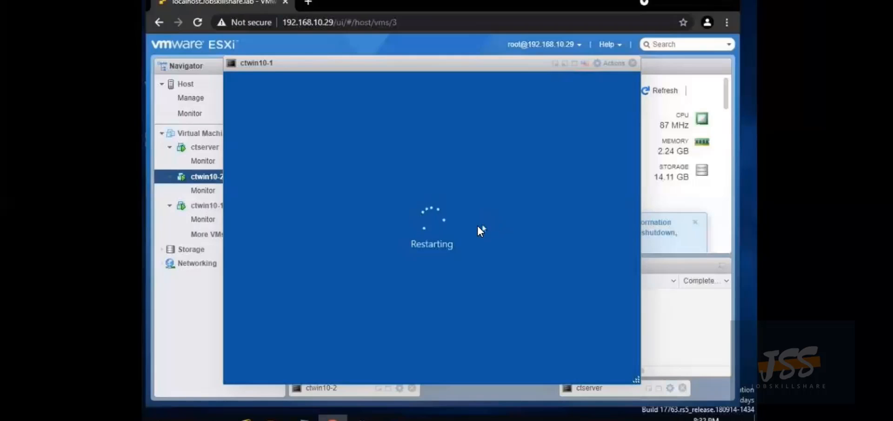
Switch to the ctwin10-2 console and go to Network & Internet > Ethernet settings
{"action": "left_click", "coordinate": [367, 388]}
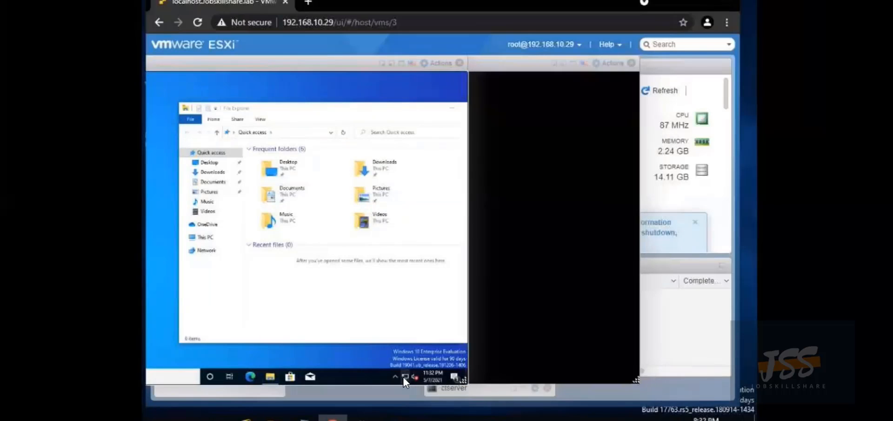
{"action": "left_click", "coordinate": [404, 376]}
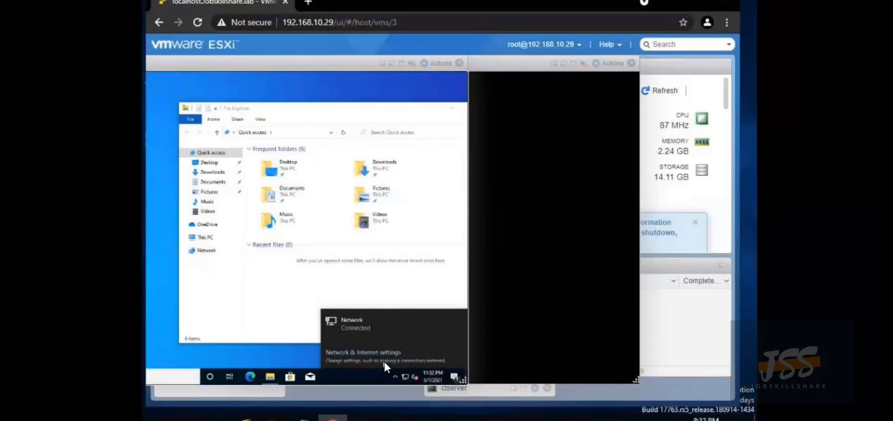
{"action": "right_click", "coordinate": [405, 377]}
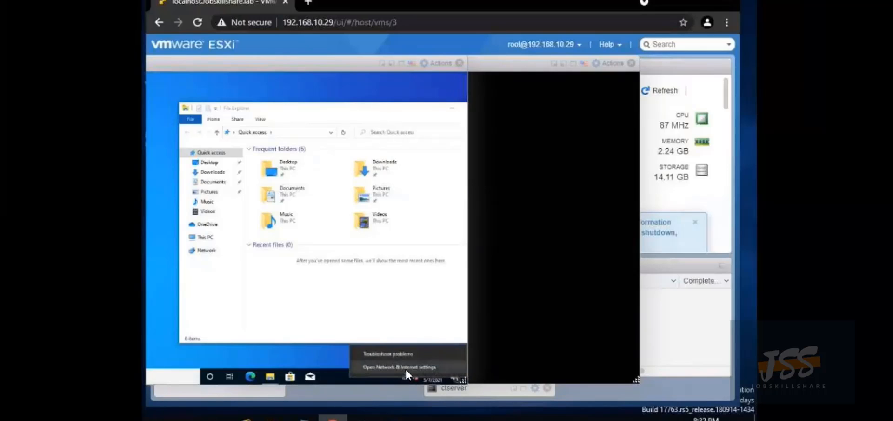
{"action": "left_click", "coordinate": [405, 367]}
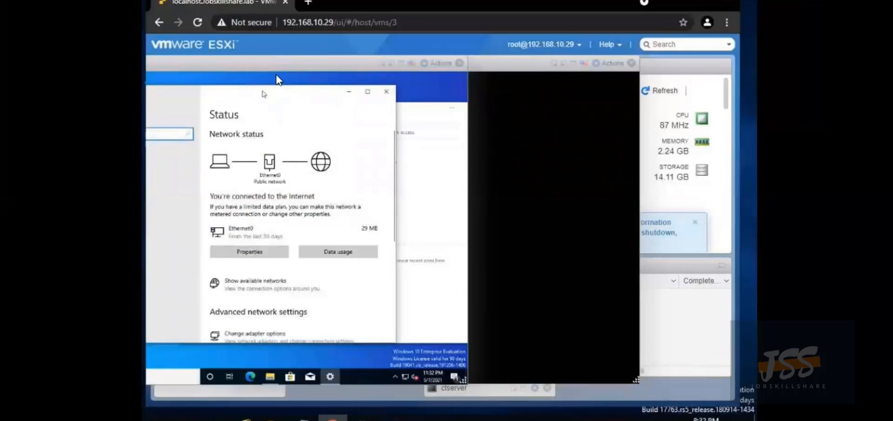
{"action": "left_click_drag", "start_coordinate": [285, 69], "coordinate": [384, 85]}
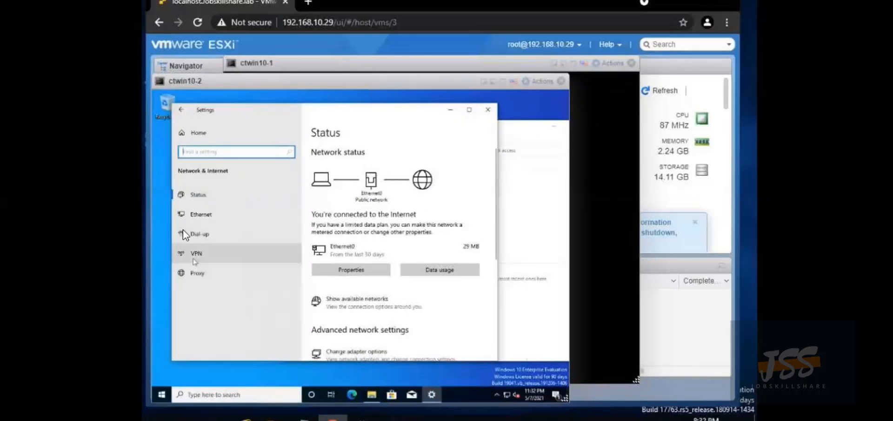
{"action": "left_click", "coordinate": [201, 214]}
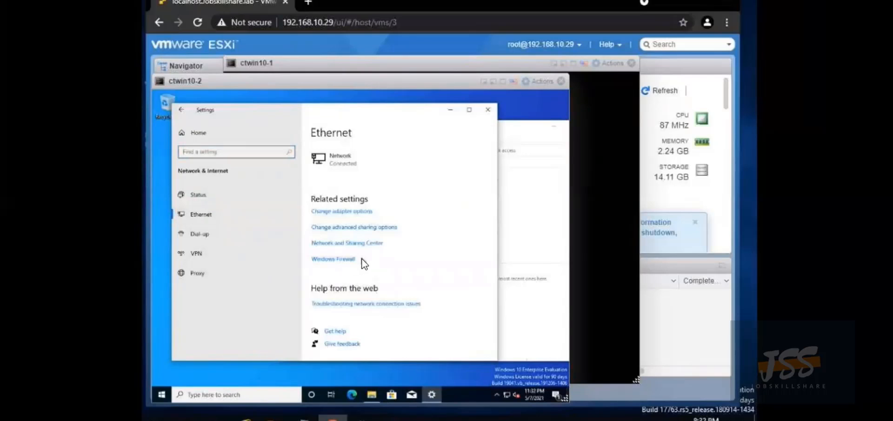
Set Ethernet0's IPv4 preferred DNS server to 192.168.10.57 and save it
{"action": "left_click", "coordinate": [358, 211]}
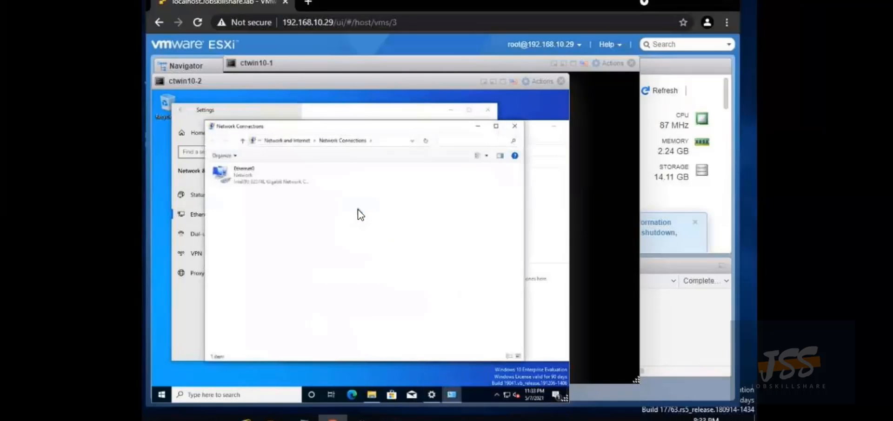
{"action": "right_click", "coordinate": [227, 173]}
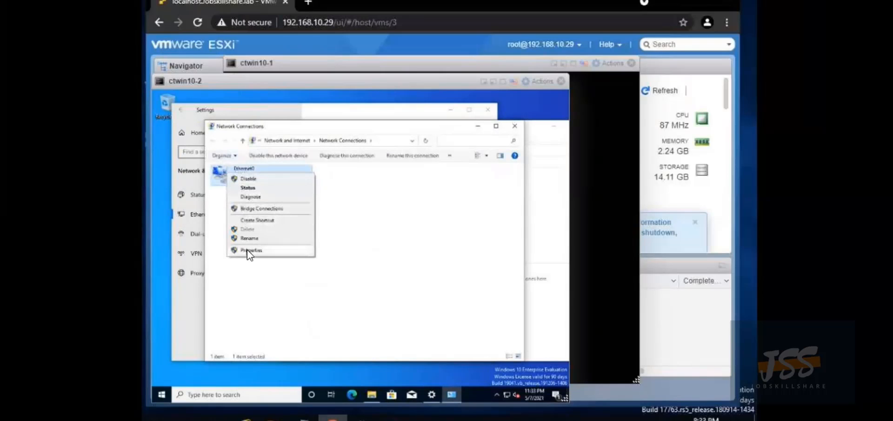
{"action": "left_click", "coordinate": [247, 249]}
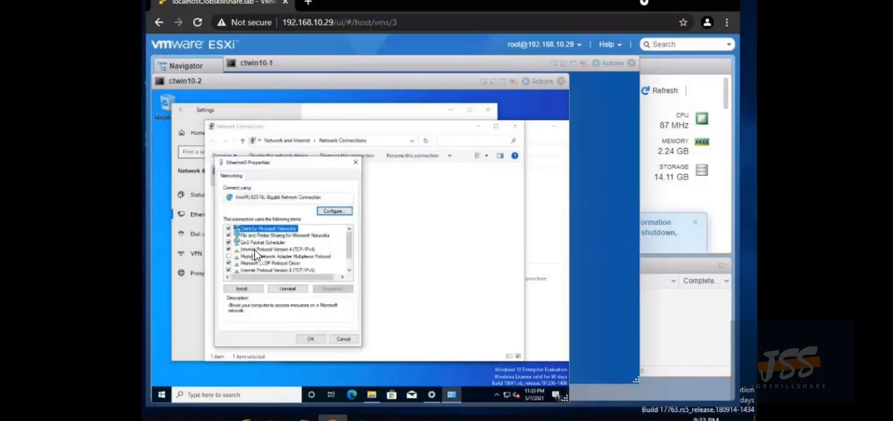
{"action": "left_click", "coordinate": [255, 249]}
{"action": "left_click", "coordinate": [329, 289]}
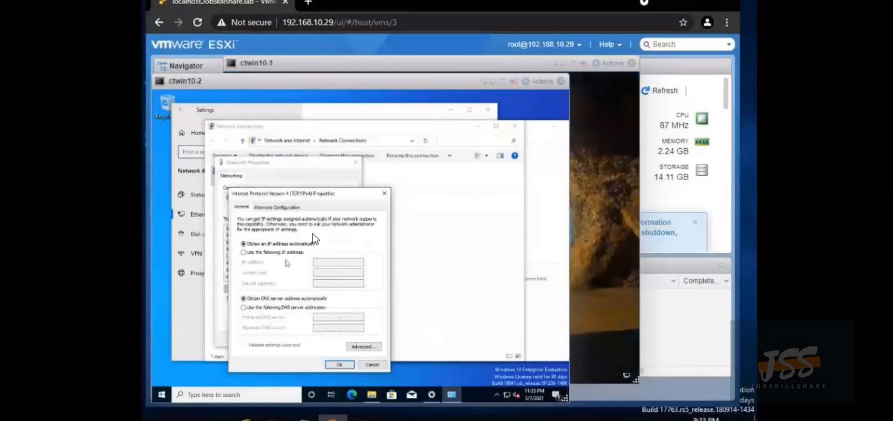
{"action": "left_click", "coordinate": [244, 307]}
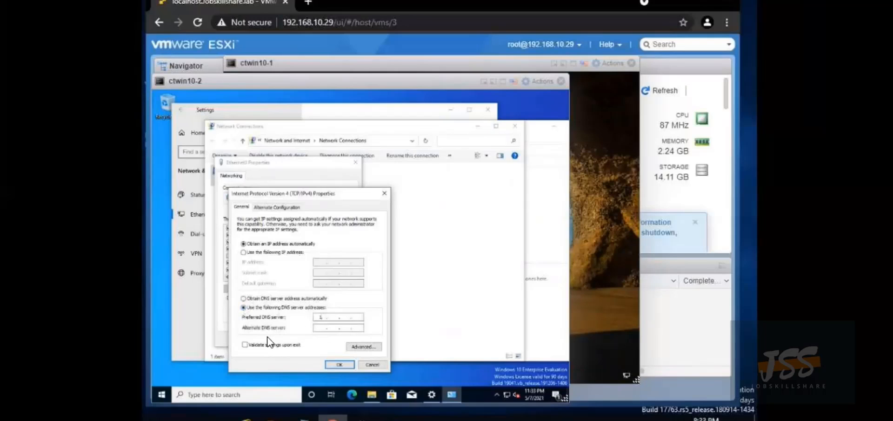
{"action": "type", "text": "192 . "}
{"action": "type", "text": "16"}
{"action": "type", "text": "8 . 10 . "}
{"action": "type", "text": "57"}
{"action": "type", "text": "8 . 8 . 8 . 8"}
{"action": "left_click", "coordinate": [338, 365]}
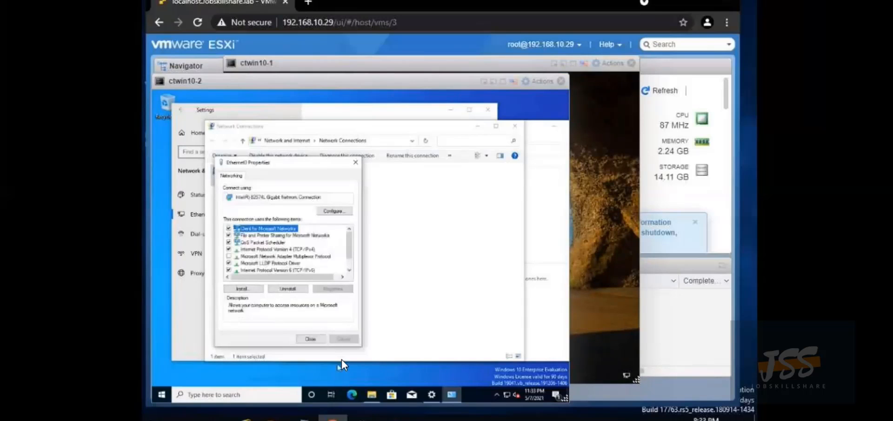
Close the Ethernet0 properties, Network Connections and Settings windows
{"action": "left_click", "coordinate": [305, 339]}
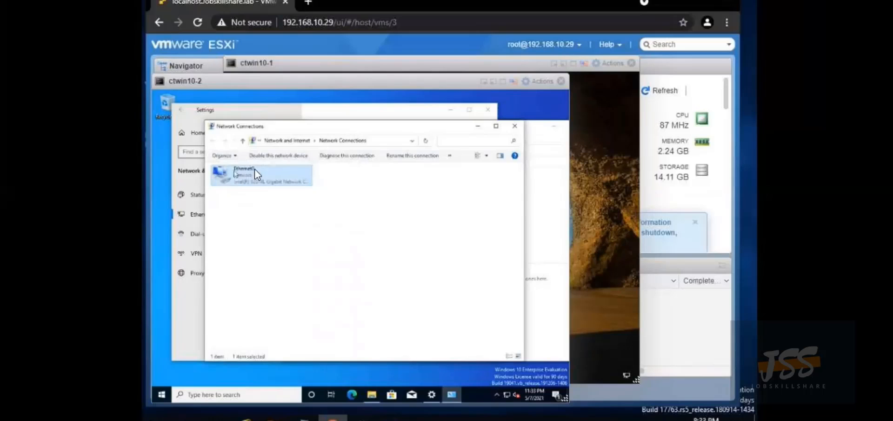
{"action": "left_click", "coordinate": [514, 127]}
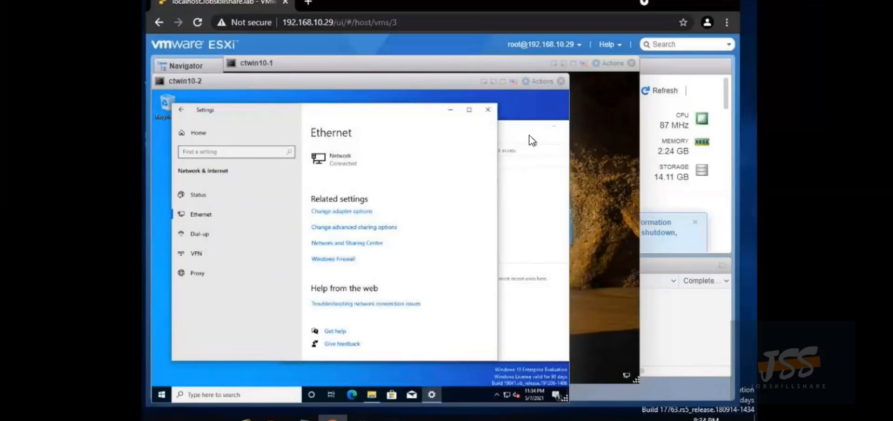
{"action": "left_click", "coordinate": [488, 110]}
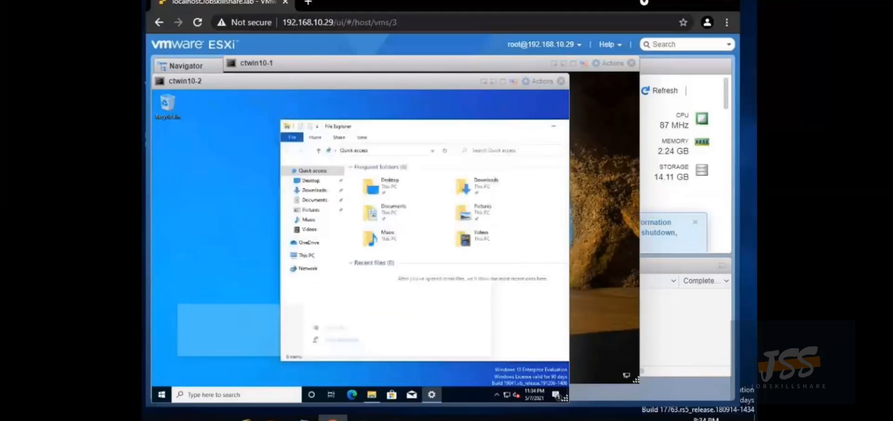
{"action": "left_click", "coordinate": [163, 395]}
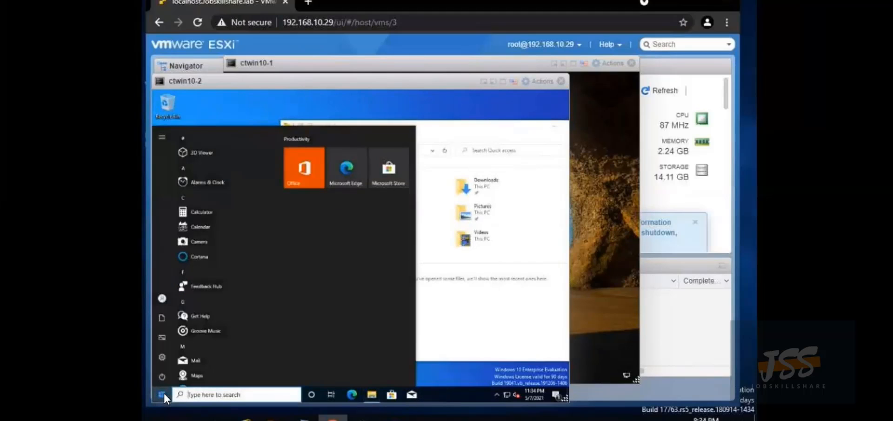
Open Settings > System > About on ctwin10-2 to view its system information
{"action": "right_click", "coordinate": [165, 394]}
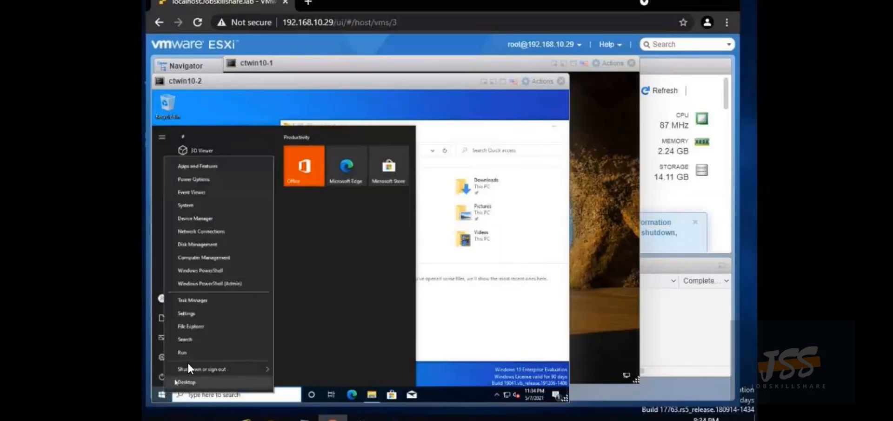
{"action": "left_click", "coordinate": [202, 313]}
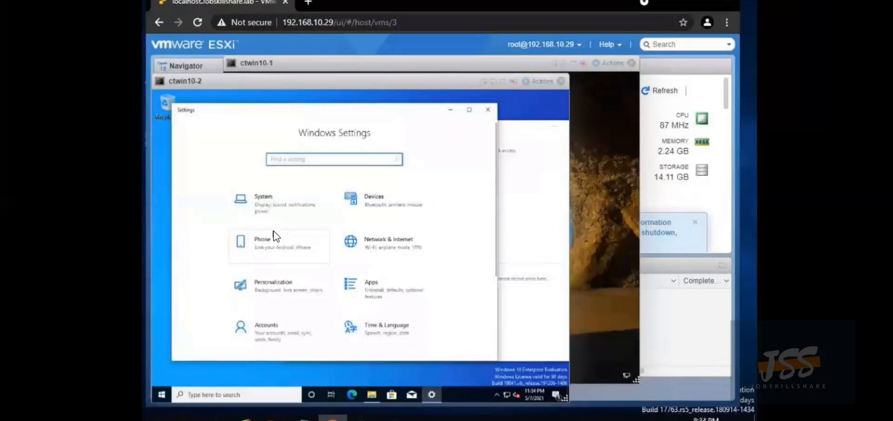
{"action": "left_click", "coordinate": [259, 196]}
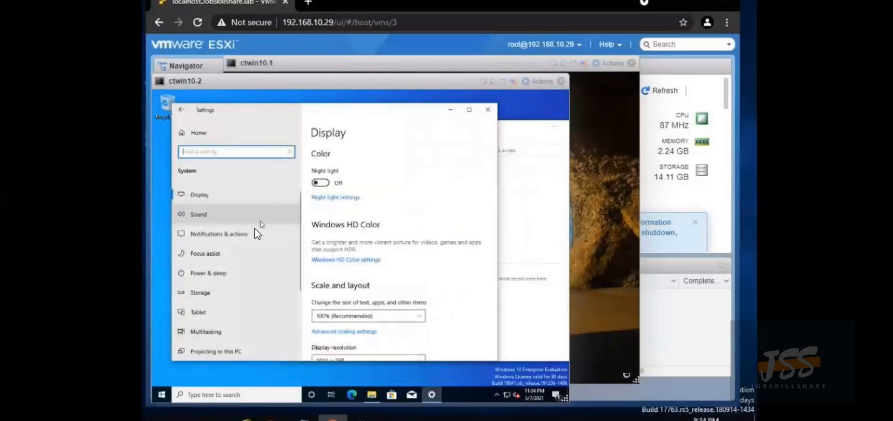
{"action": "scroll", "coordinate": [231, 277], "scroll_direction": "down", "scroll_amount": 5}
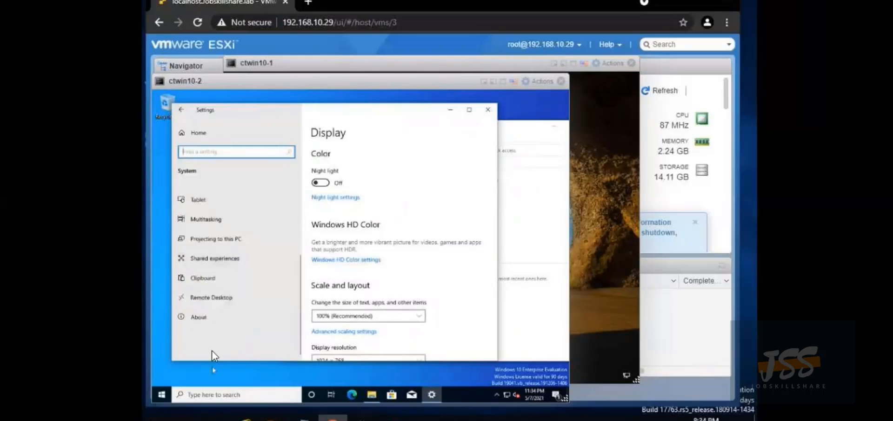
{"action": "left_click", "coordinate": [205, 323]}
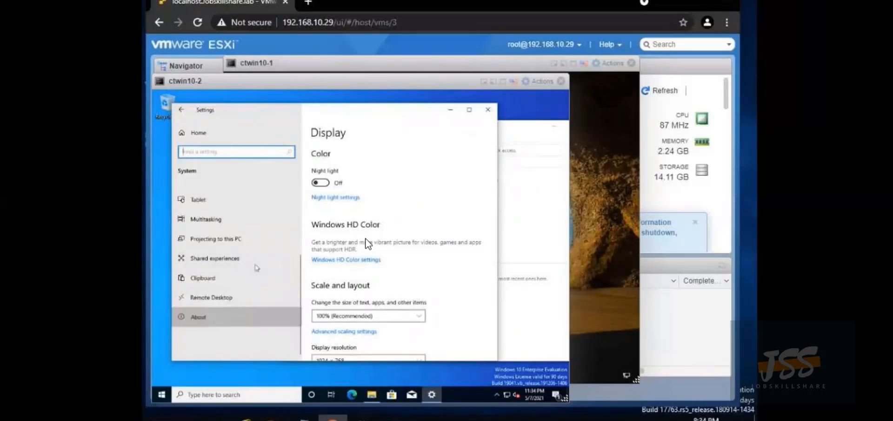
{"action": "scroll", "coordinate": [367, 241], "scroll_direction": "down", "scroll_amount": 3}
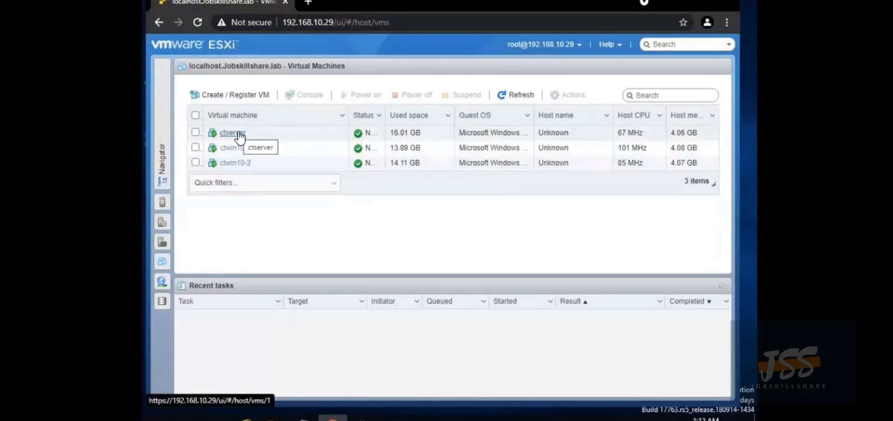
Open ctserver's browser console and send Ctrl-Alt-Delete via Actions > Guest OS > Send keys
{"action": "left_click", "coordinate": [237, 129]}
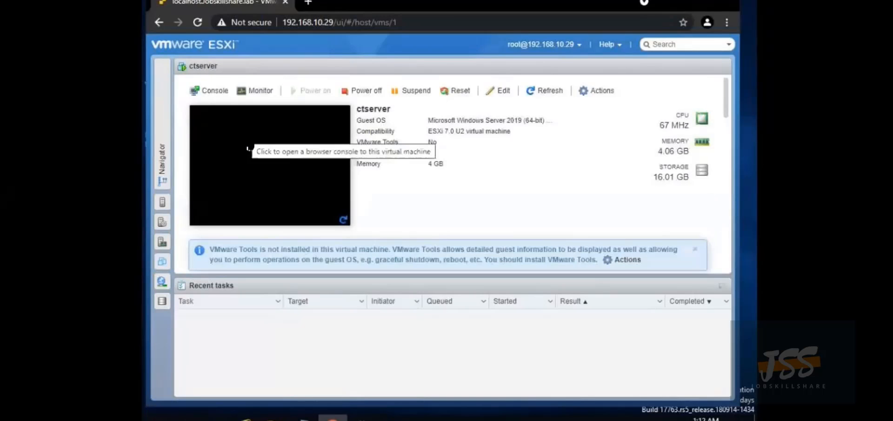
{"action": "left_click", "coordinate": [248, 148]}
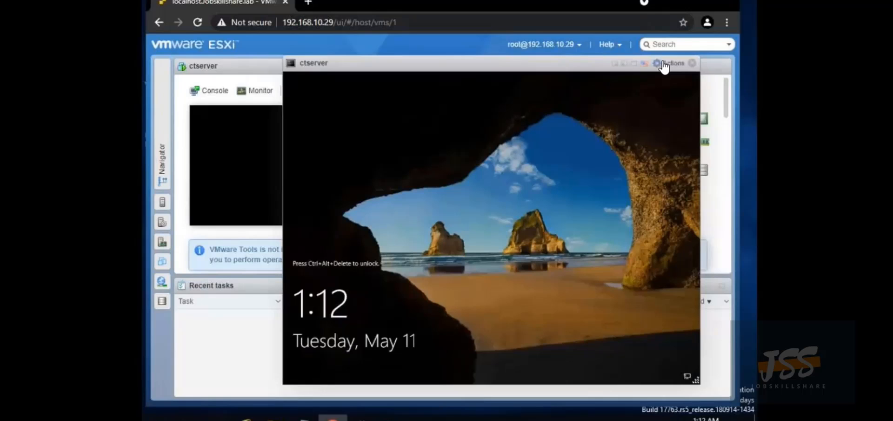
{"action": "left_click", "coordinate": [664, 65]}
{"action": "mouse_move", "coordinate": [654, 150]}
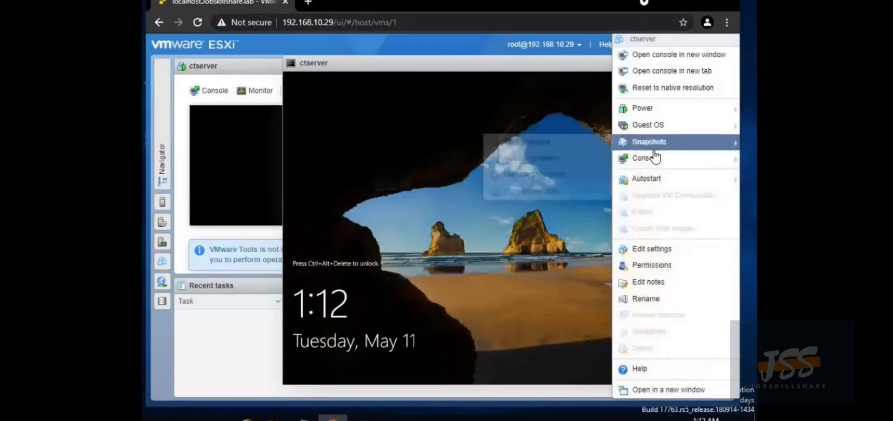
{"action": "mouse_move", "coordinate": [658, 127]}
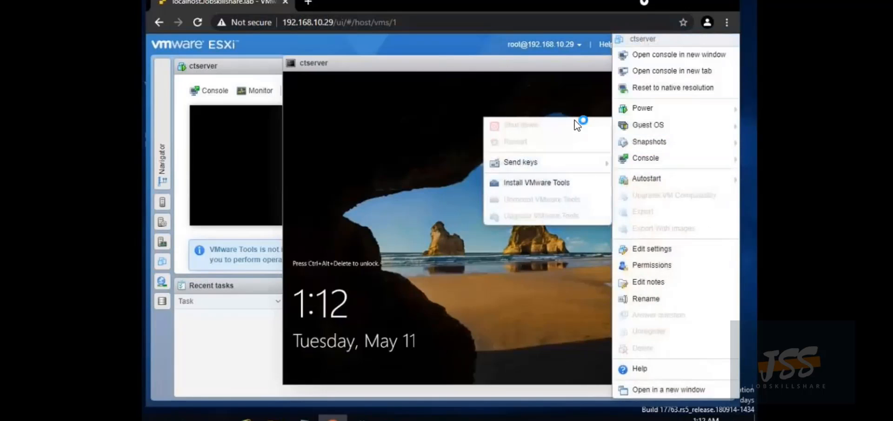
{"action": "mouse_move", "coordinate": [561, 158]}
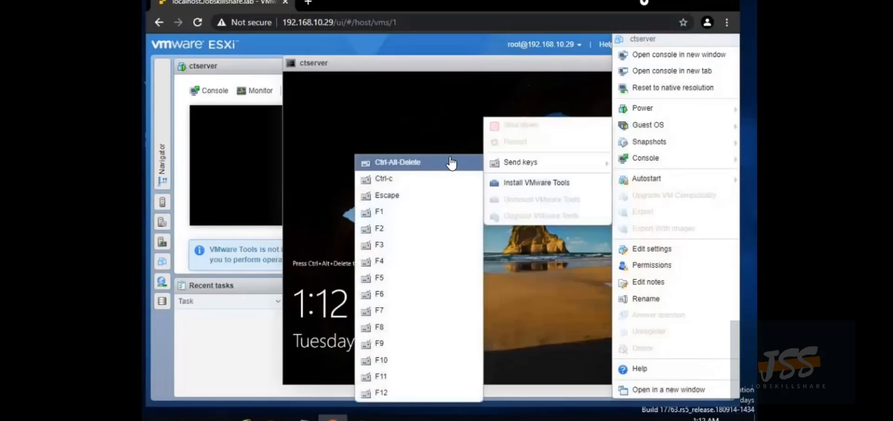
{"action": "left_click", "coordinate": [431, 162]}
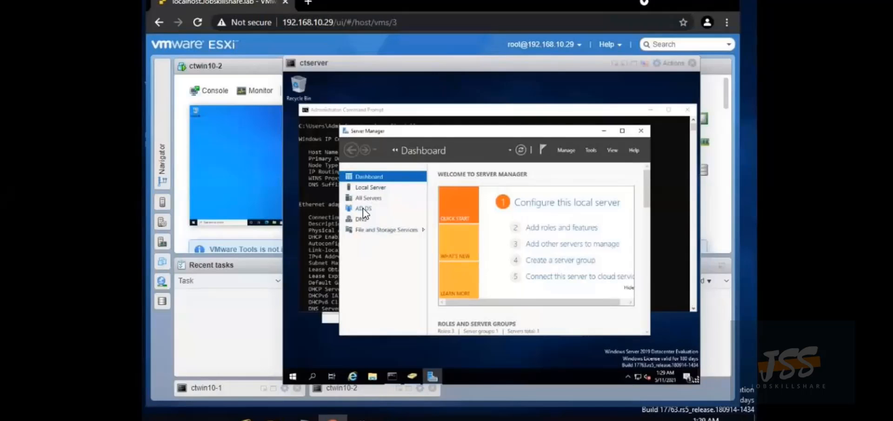
Launch Active Directory Users and Computers and open the dcct.jobskillshare.org Users container
{"action": "left_click", "coordinate": [589, 150]}
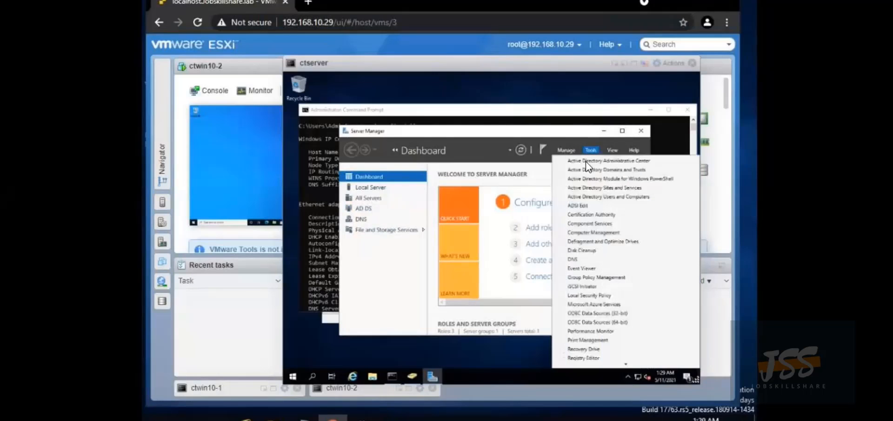
{"action": "left_click", "coordinate": [593, 197]}
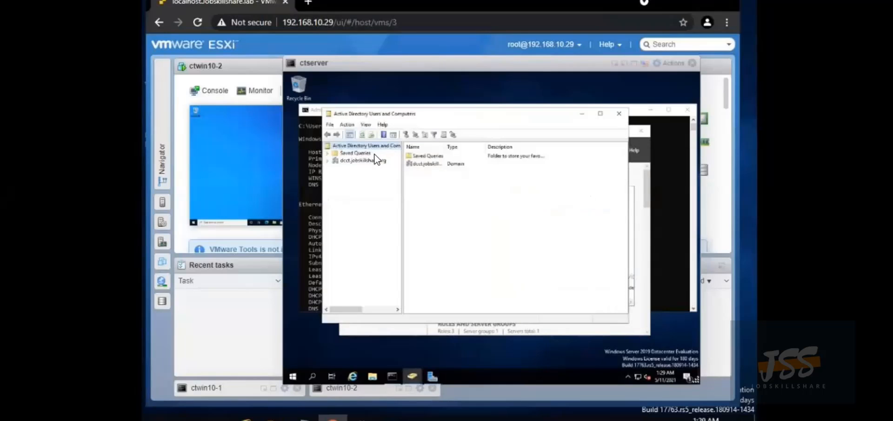
{"action": "left_click", "coordinate": [375, 160]}
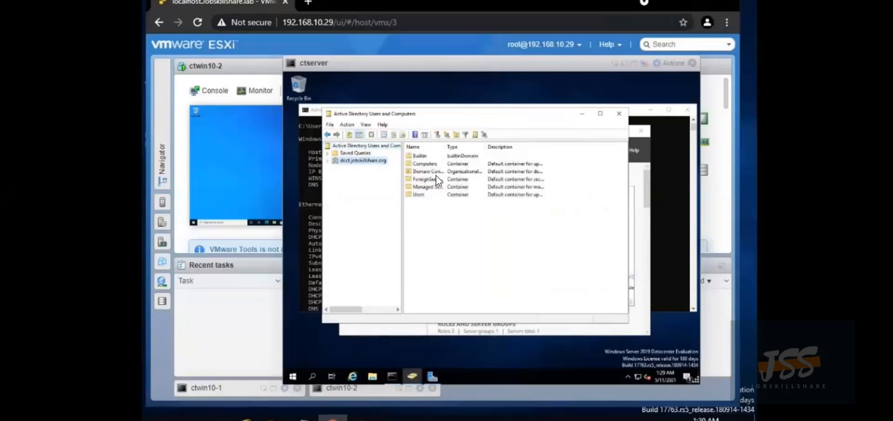
{"action": "left_click", "coordinate": [412, 193]}
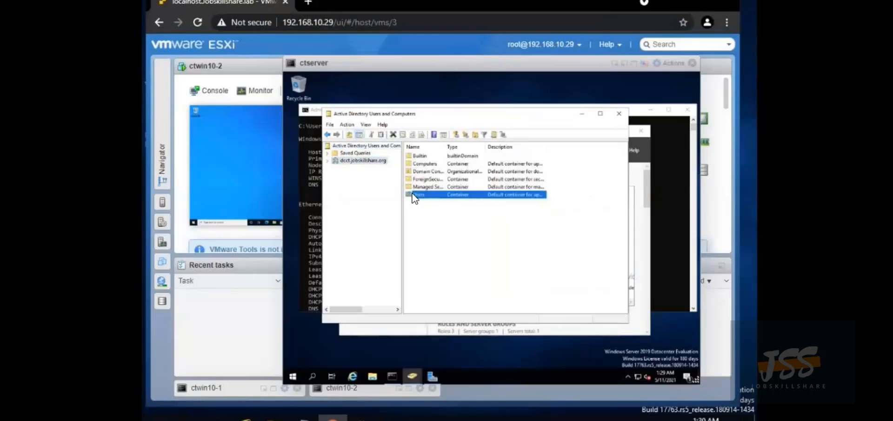
{"action": "double_click", "coordinate": [412, 193]}
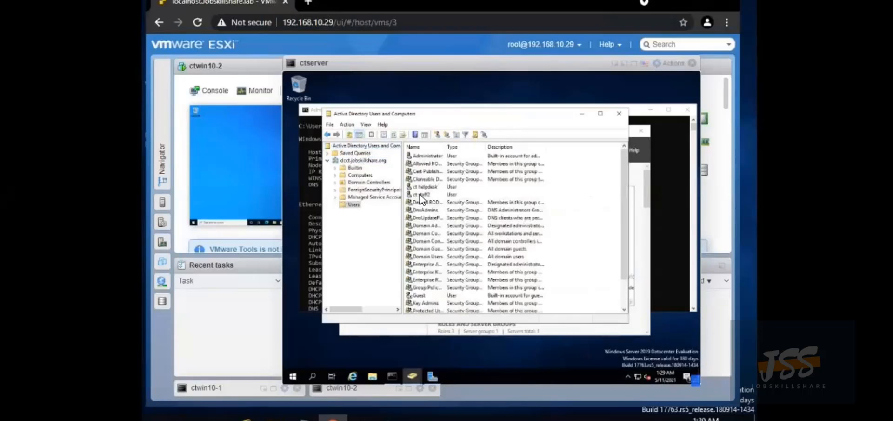
Rename the second staff user, removing the trailing 2 from its full, last and logon names
{"action": "right_click", "coordinate": [419, 194]}
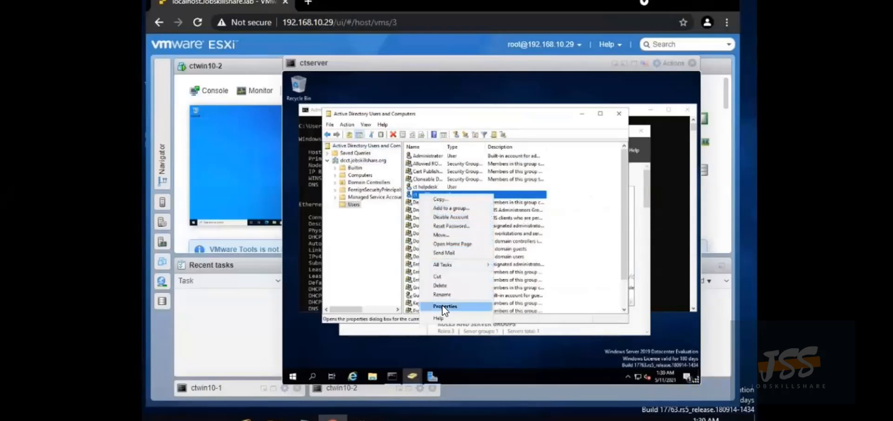
{"action": "left_click", "coordinate": [444, 293]}
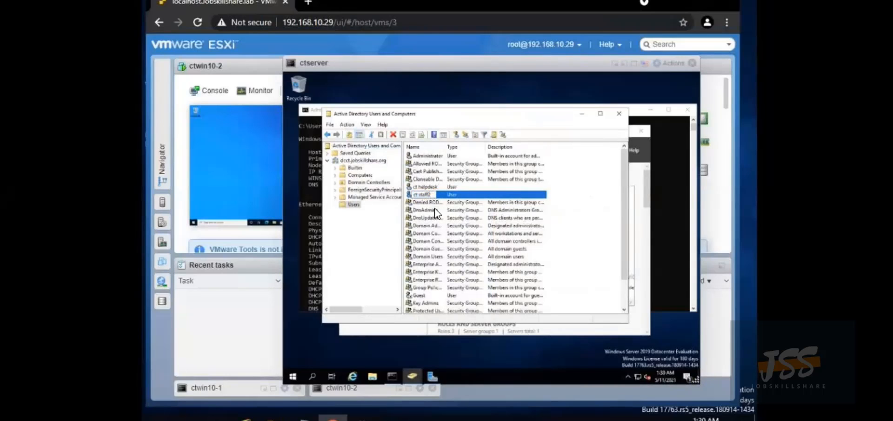
{"action": "key", "text": "BackSpace"}
{"action": "key", "text": "Return"}
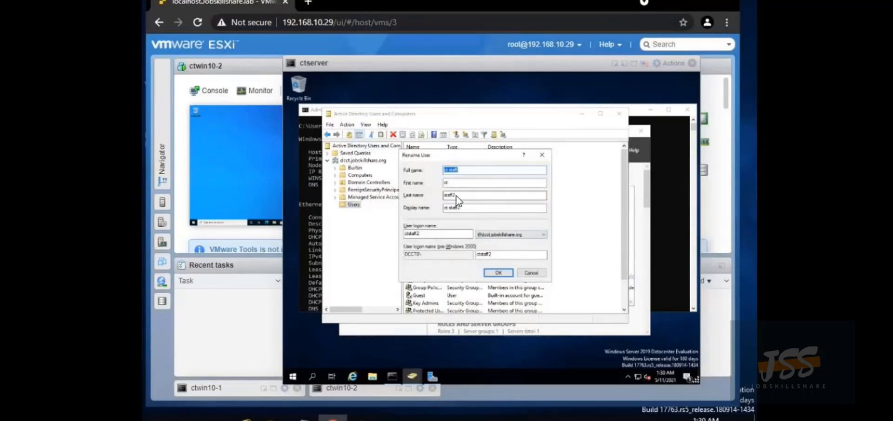
{"action": "left_click", "coordinate": [456, 197]}
{"action": "key", "text": "BackSpace"}
{"action": "left_click", "coordinate": [424, 235]}
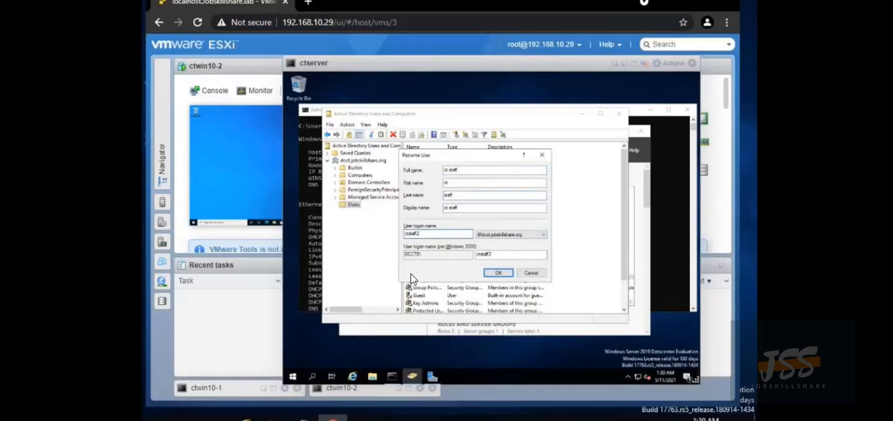
{"action": "key", "text": "BackSpace"}
{"action": "left_click", "coordinate": [501, 272]}
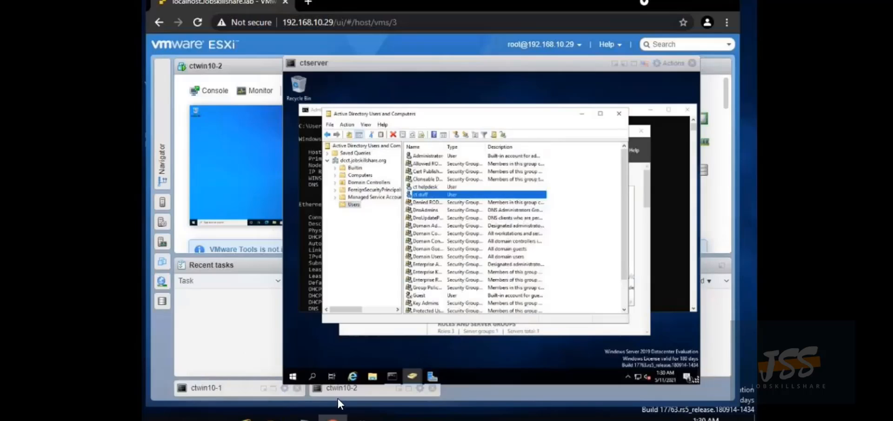
Sign out of ctwin10-2 from the Start power user menu and dismiss the lock screen
{"action": "left_click", "coordinate": [345, 387]}
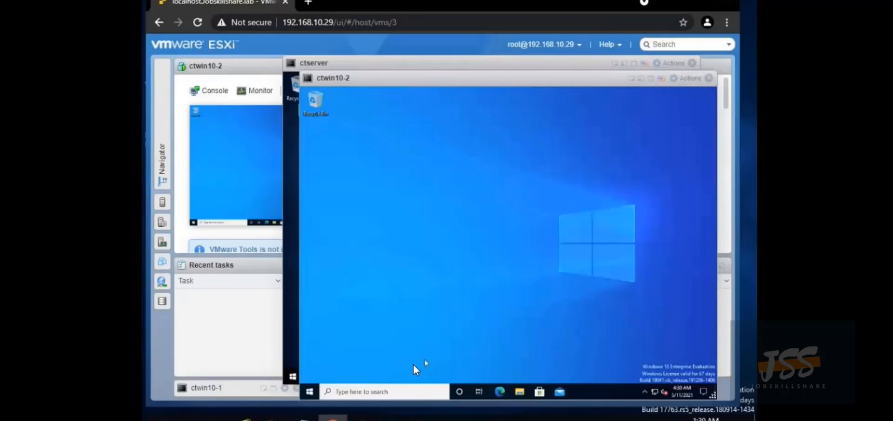
{"action": "right_click", "coordinate": [307, 387]}
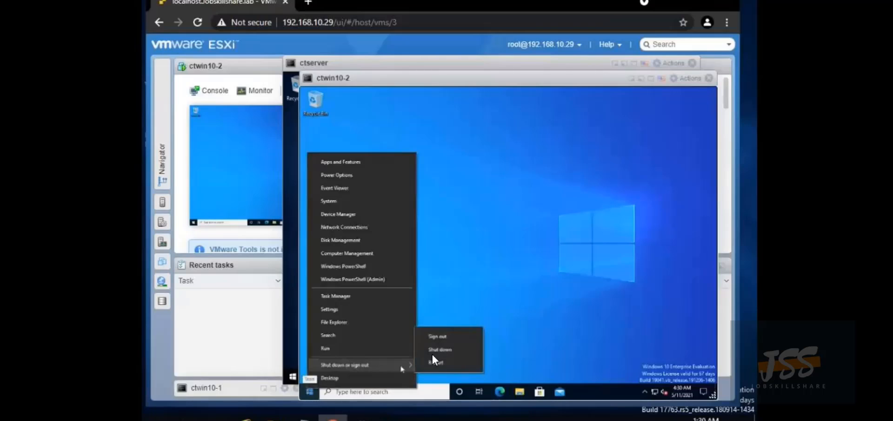
{"action": "left_click", "coordinate": [441, 335]}
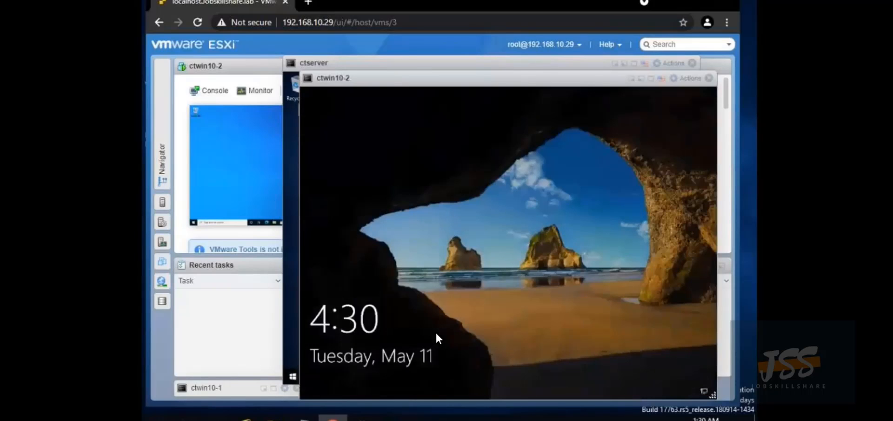
{"action": "left_click", "coordinate": [492, 245]}
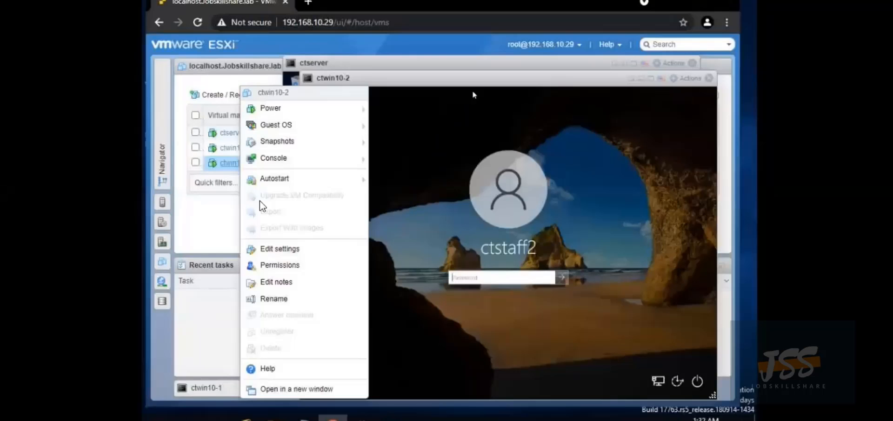
Restore ctwin10-2's latest snapshot, power it on, and skip the second keyboard layout
{"action": "mouse_move", "coordinate": [342, 148]}
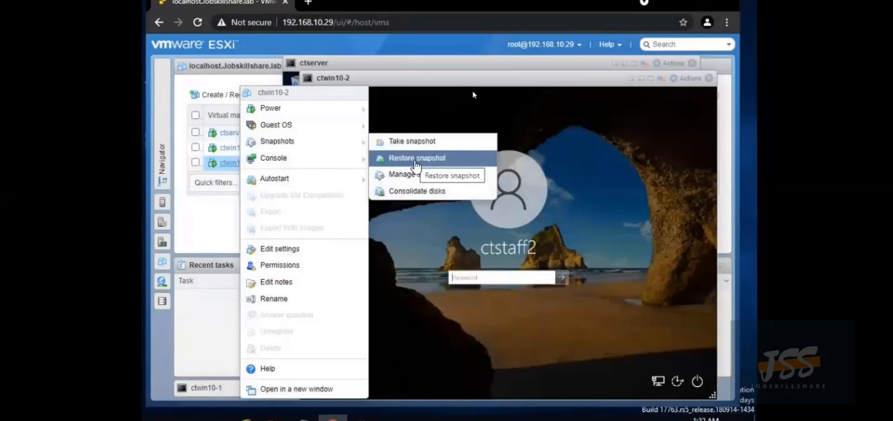
{"action": "left_click", "coordinate": [416, 161]}
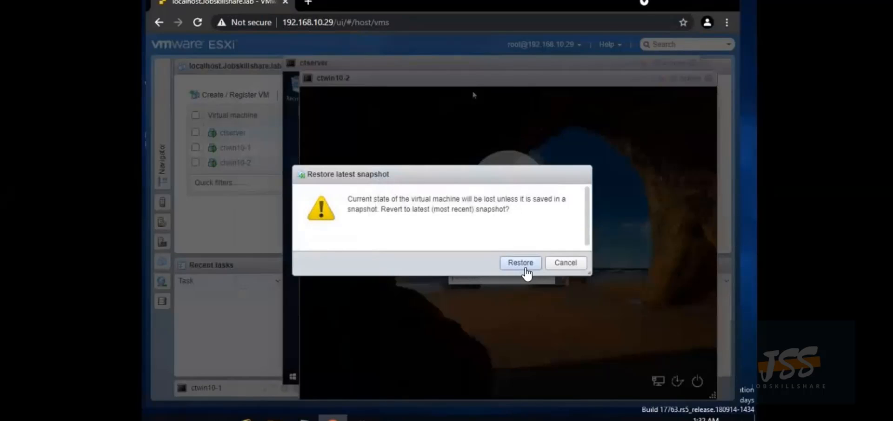
{"action": "left_click", "coordinate": [522, 264]}
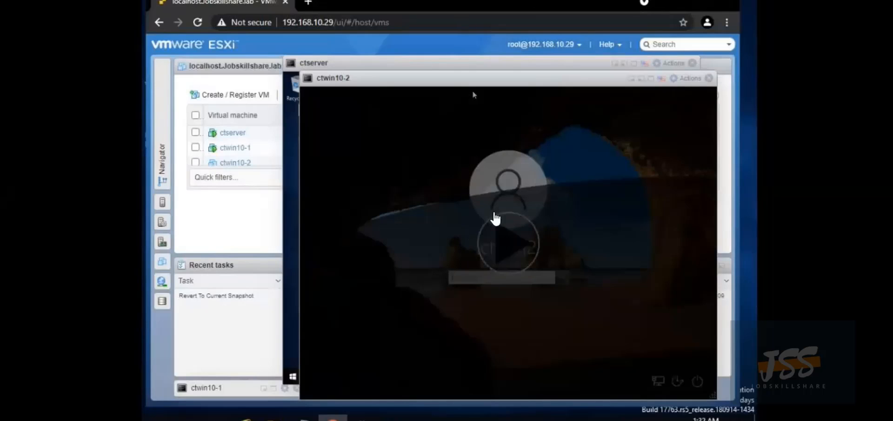
{"action": "left_click", "coordinate": [501, 255]}
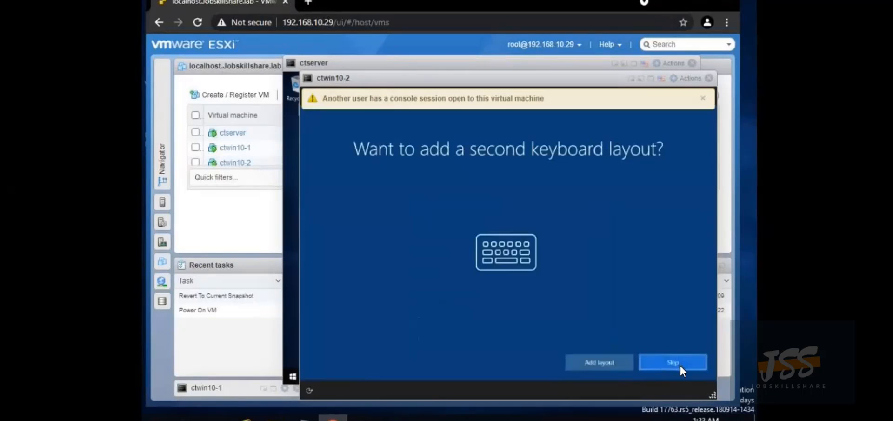
{"action": "left_click", "coordinate": [679, 364]}
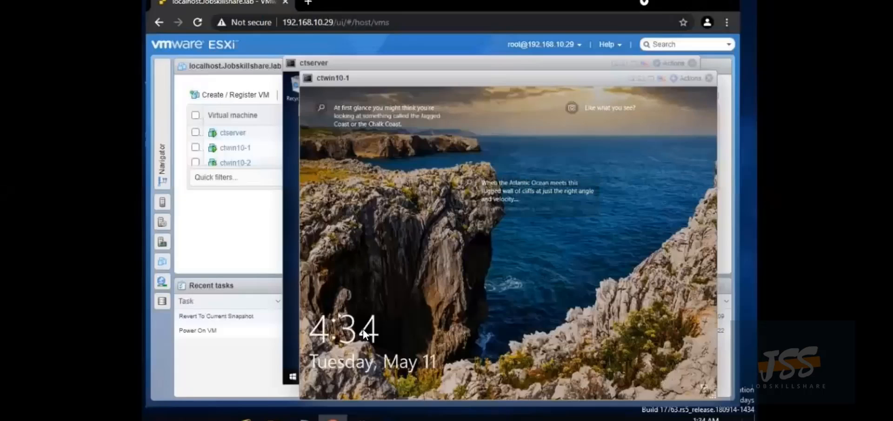
Unlock ctwin10-1 with the help desk account's password and scroll Settings down to About
{"action": "left_click", "coordinate": [390, 321]}
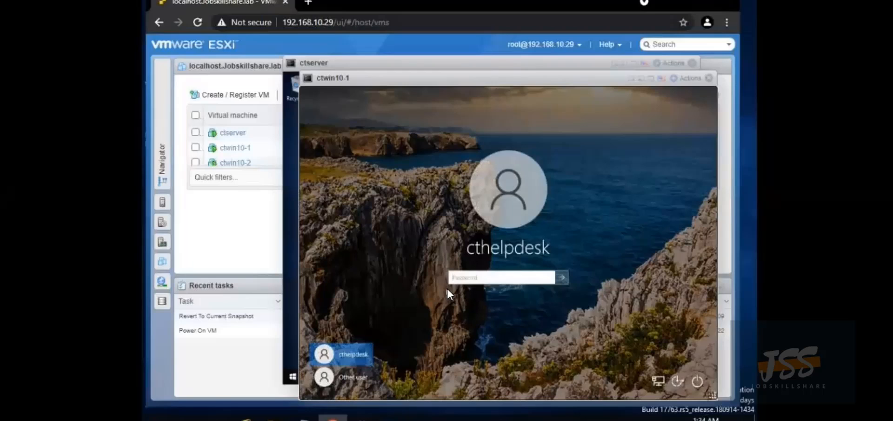
{"action": "left_click", "coordinate": [475, 276]}
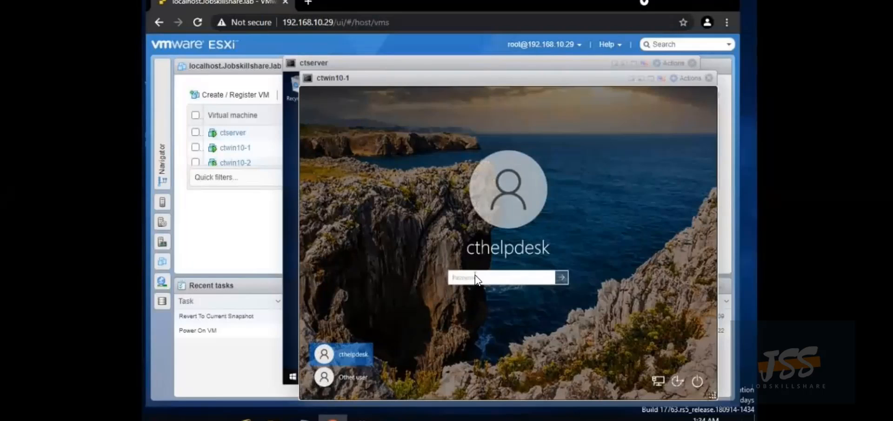
{"action": "type", "text": "•••••••••••"}
{"action": "key", "text": "Return"}
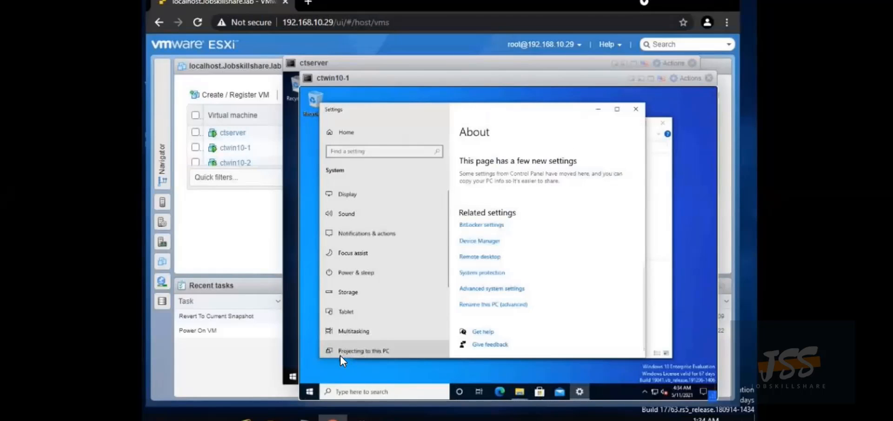
{"action": "scroll", "coordinate": [340, 356], "scroll_direction": "down", "scroll_amount": 3}
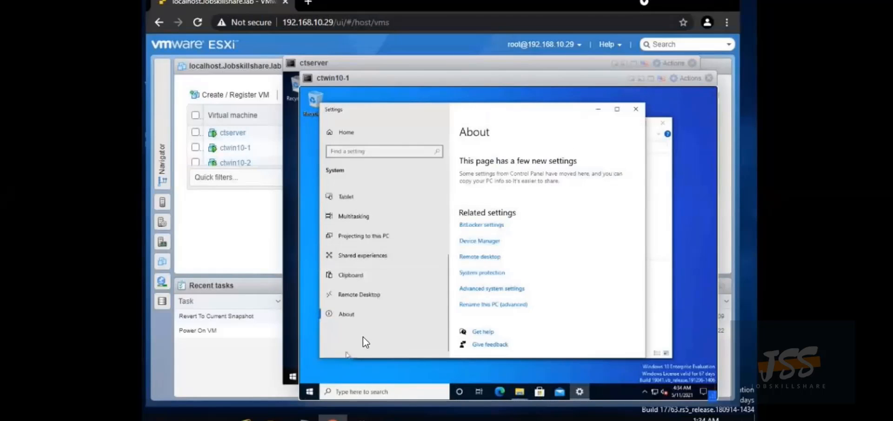
Enter ctwin10-1 as the new computer name in the Computer Name/Domain Changes dialog
{"action": "left_click", "coordinate": [493, 304]}
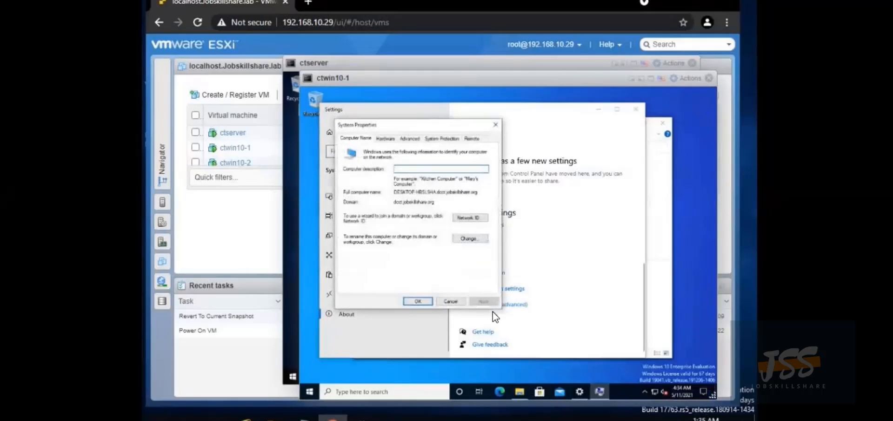
{"action": "left_click", "coordinate": [469, 239]}
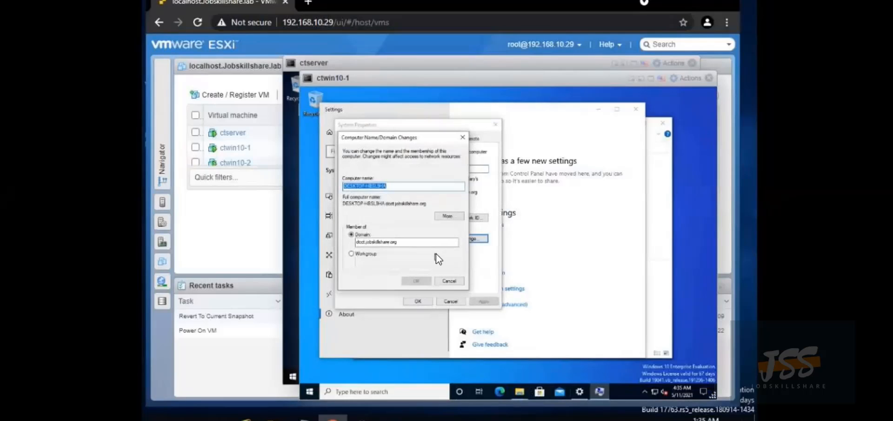
{"action": "type", "text": "ctwin"}
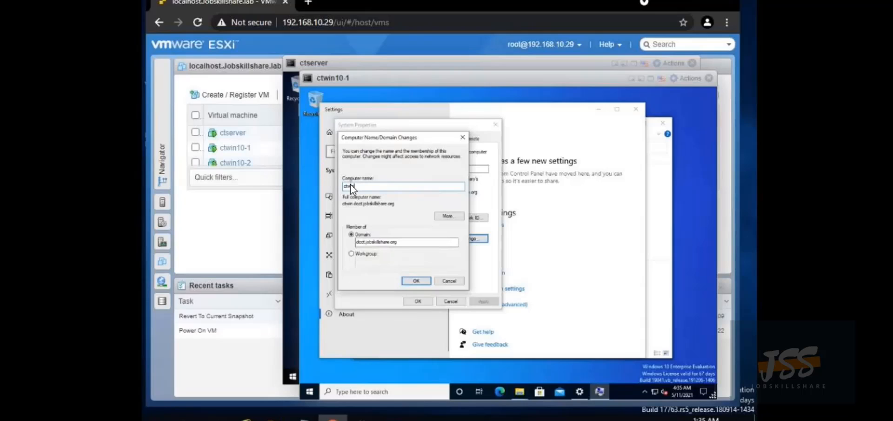
{"action": "type", "text": "1"}
{"action": "type", "text": "1"}
{"action": "key", "text": "BackSpace"}
{"action": "type", "text": "1"}
{"action": "key", "text": "BackSpace"}
{"action": "key", "text": "BackSpace"}
{"action": "type", "text": "-1"}
{"action": "key", "text": "BackSpace"}
{"action": "key", "text": "BackSpace"}
{"action": "type", "text": "10-1"}
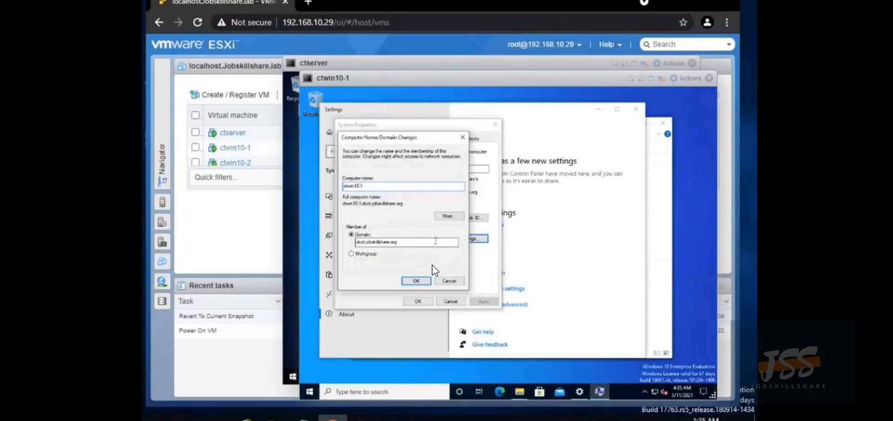
Apply the change with the domain administrator's credentials and acknowledge the restart notice
{"action": "left_click", "coordinate": [412, 284]}
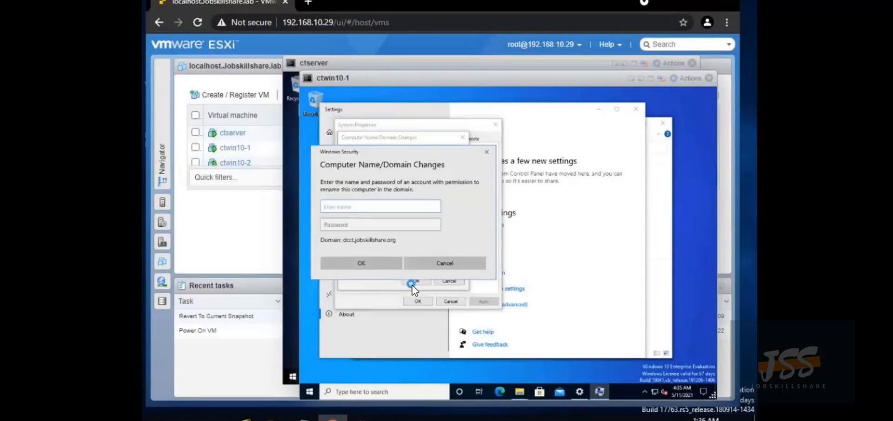
{"action": "type", "text": "administrator"}
{"action": "left_click", "coordinate": [367, 221]}
{"action": "type", "text": "•"}
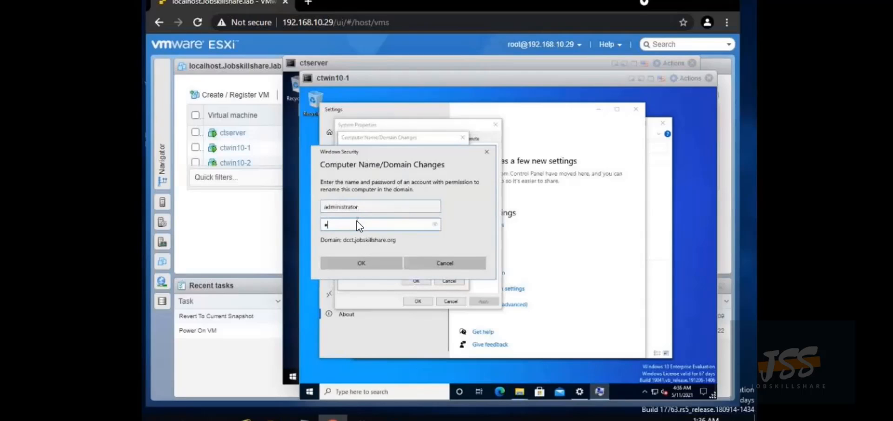
{"action": "type", "text": "•••••••••"}
{"action": "left_click", "coordinate": [372, 264]}
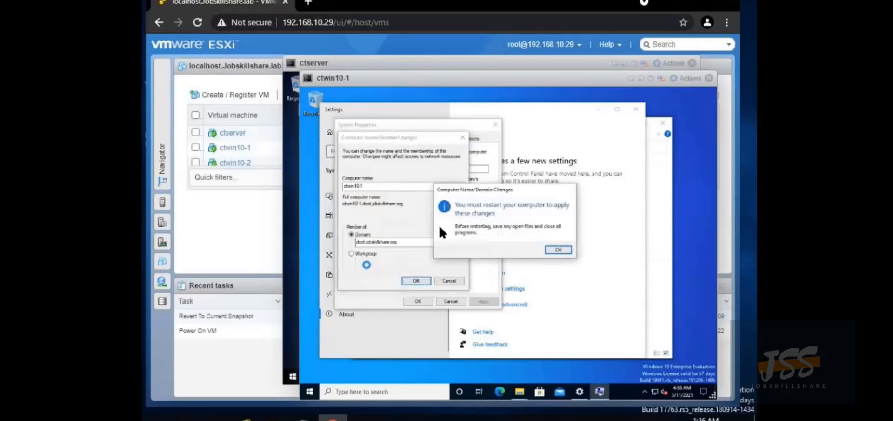
{"action": "left_click", "coordinate": [558, 250]}
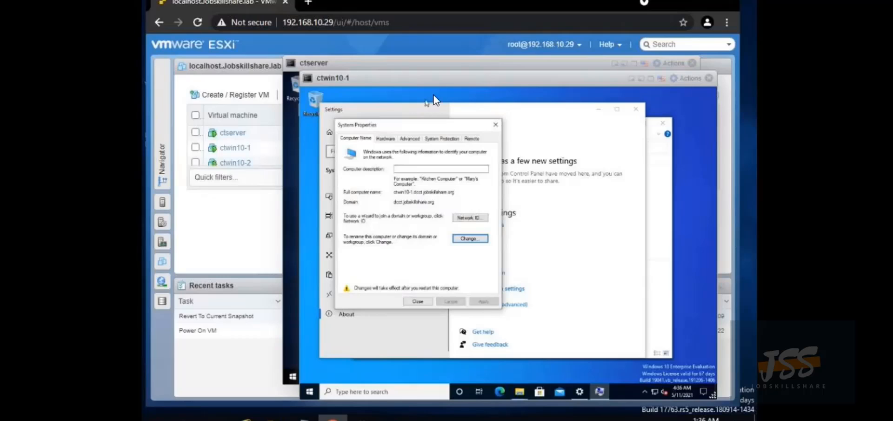
Bring the ctwin10-2 console forward and choose domain join instead of a Microsoft account
{"action": "left_click_drag", "start_coordinate": [446, 81], "coordinate": [380, 63]}
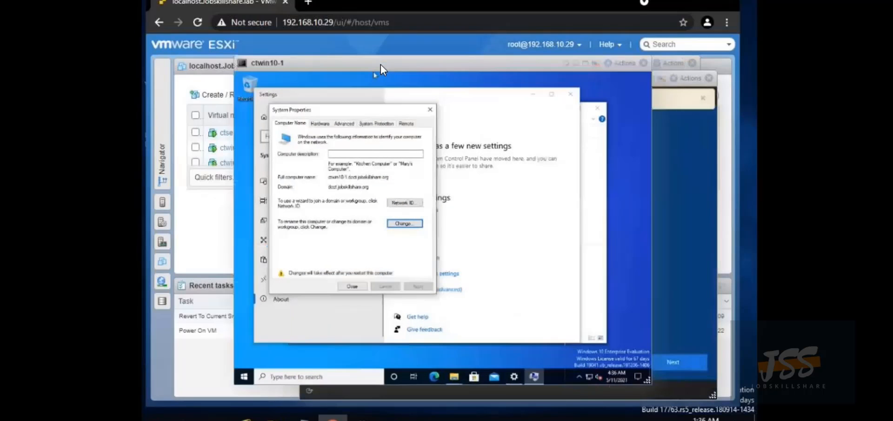
{"action": "left_click", "coordinate": [673, 148]}
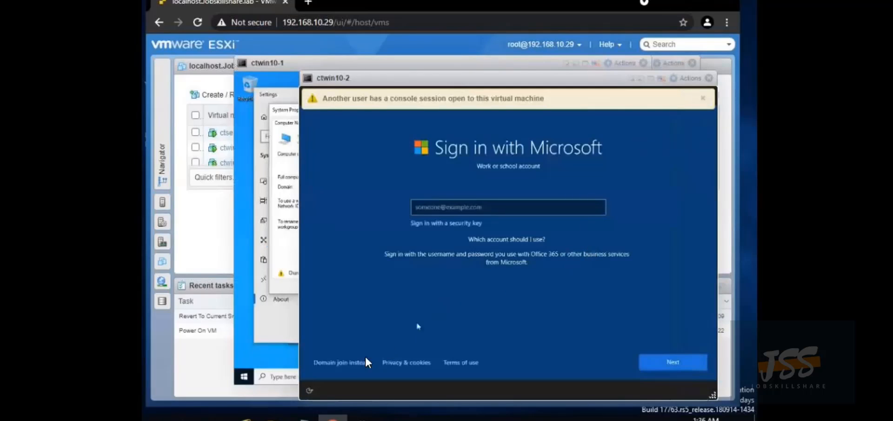
{"action": "left_click", "coordinate": [343, 362]}
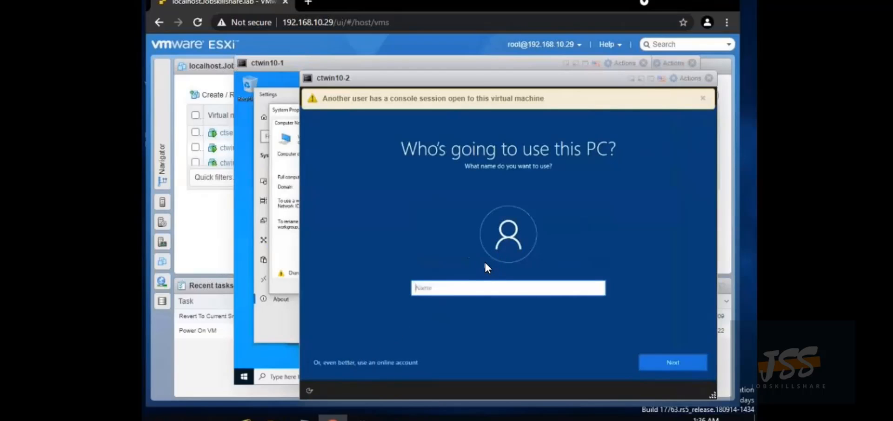
Create the local account 'ctstaff' and enter and confirm its password
{"action": "type", "text": "ctstaff"}
{"action": "left_click", "coordinate": [673, 363]}
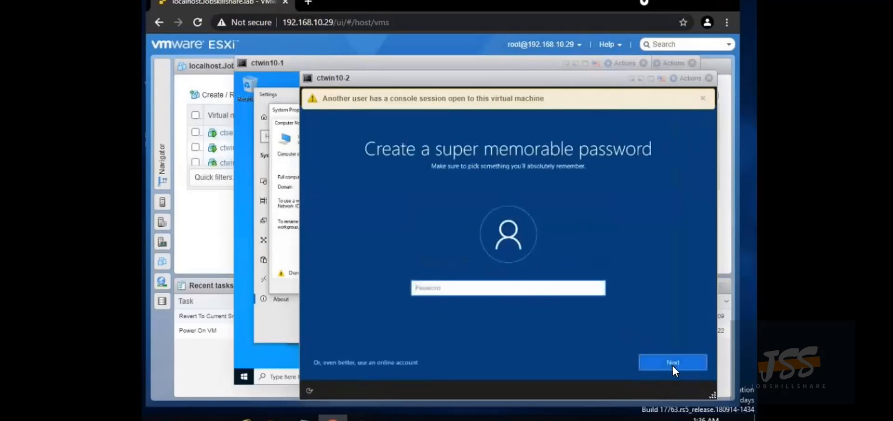
{"action": "type", "text": "123456789abc"}
{"action": "left_click", "coordinate": [673, 366]}
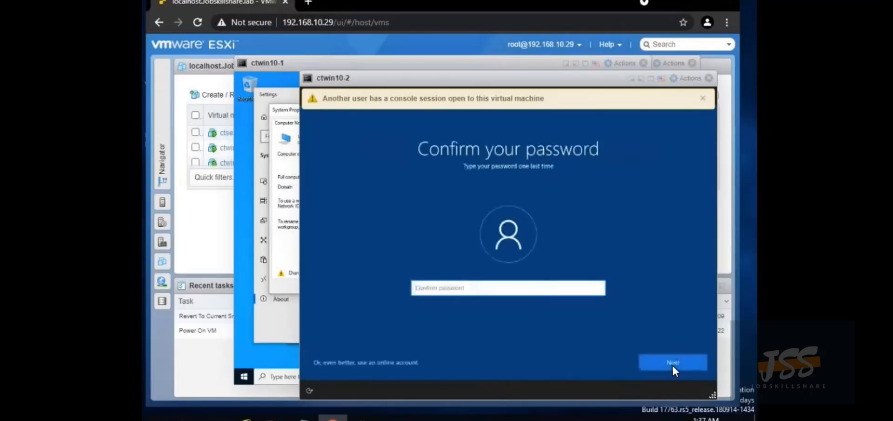
{"action": "type", "text": "123456789abc"}
{"action": "left_click", "coordinate": [673, 366]}
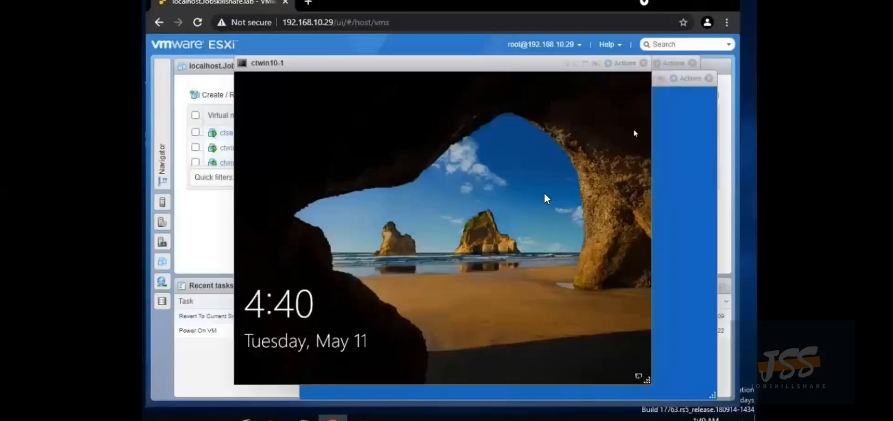
Sign in to ctwin10-1 from its lock screen with the help desk account's password
{"action": "left_click", "coordinate": [451, 214]}
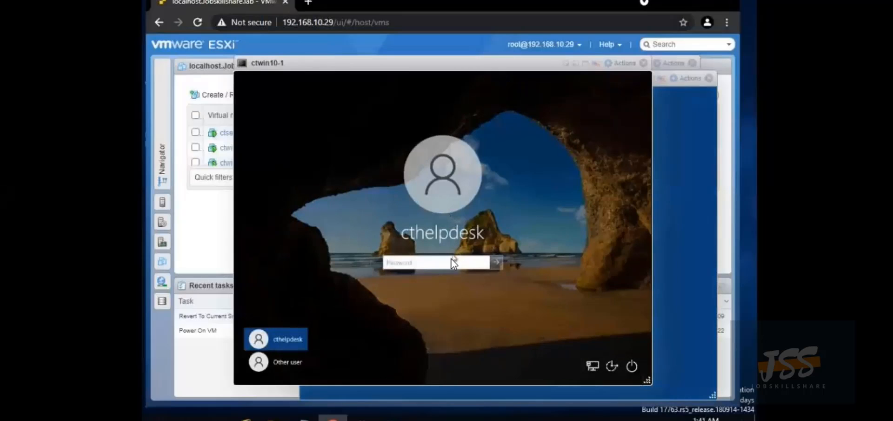
{"action": "left_click", "coordinate": [451, 259]}
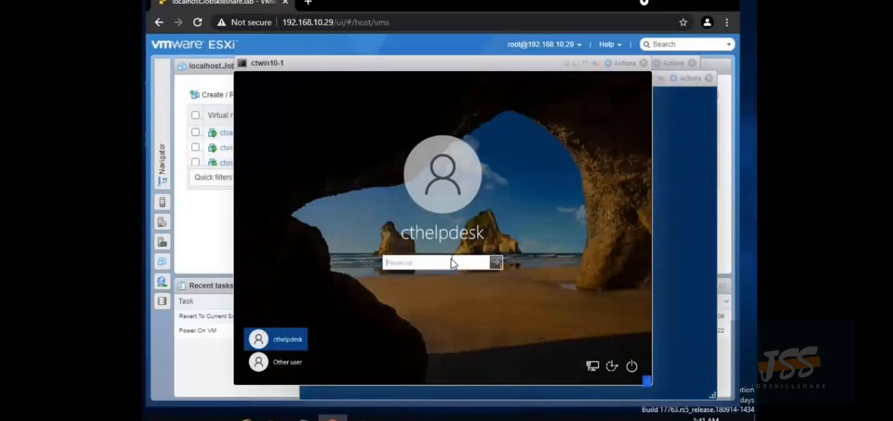
{"action": "type", "text": "••••••••••••"}
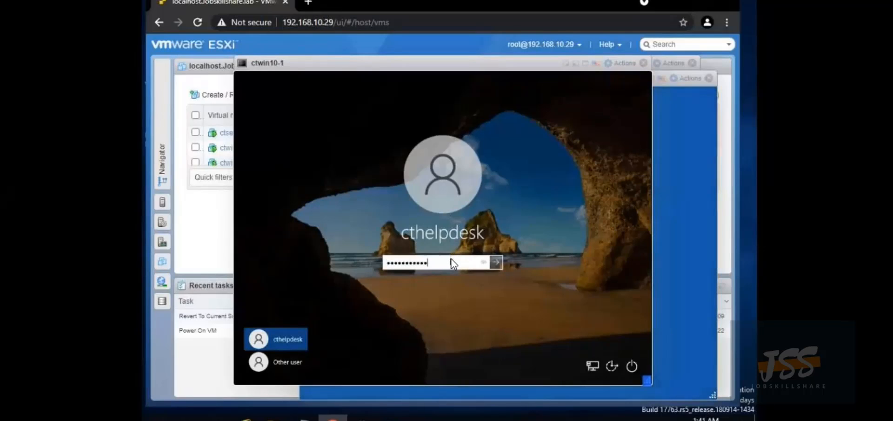
{"action": "key", "text": "Return"}
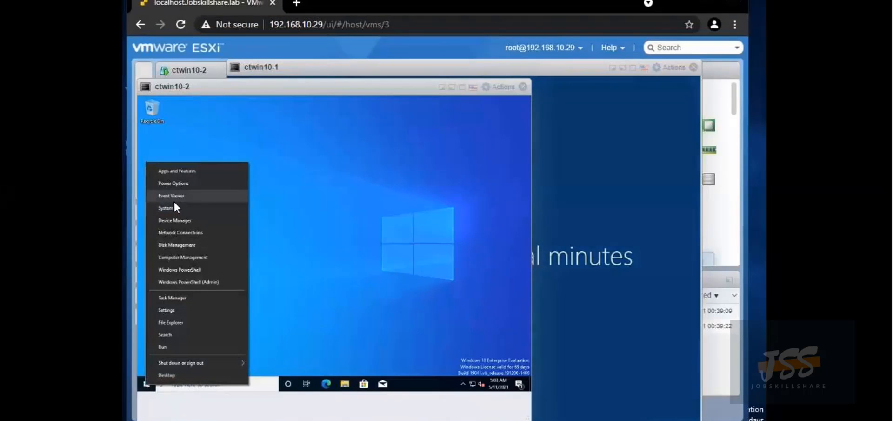
Reach ctwin10-2's Computer Name/Domain Changes dialog via Settings > System > About and enter ctwin10-2
{"action": "left_click", "coordinate": [171, 311]}
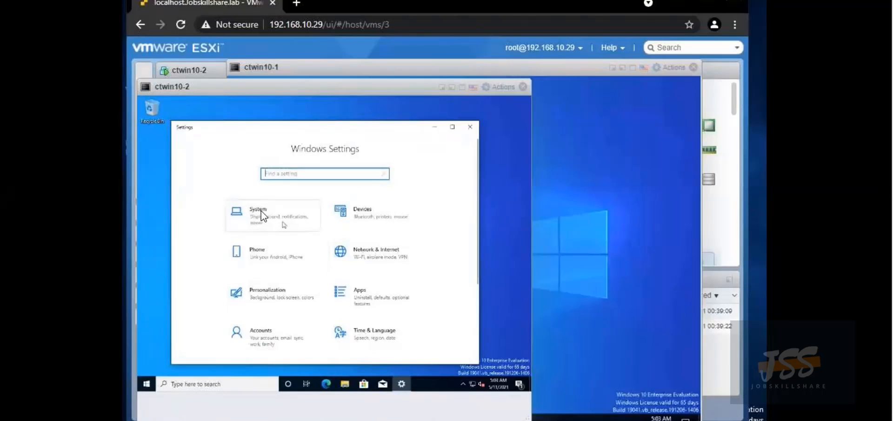
{"action": "left_click", "coordinate": [262, 214]}
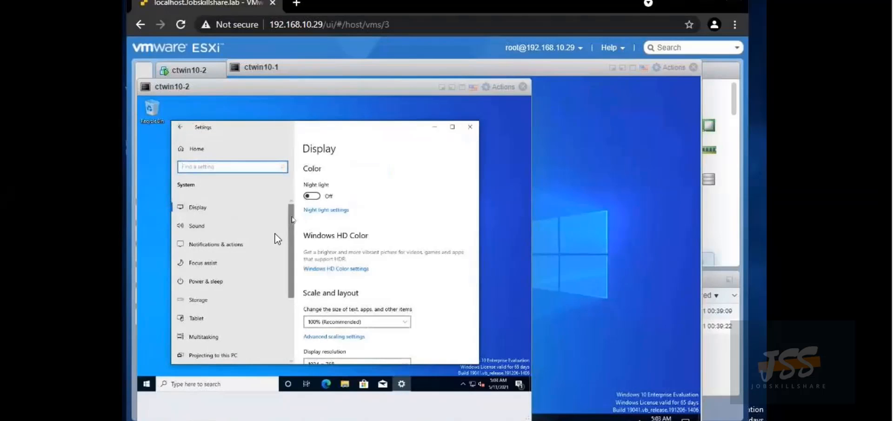
{"action": "scroll", "coordinate": [193, 266], "scroll_direction": "down", "scroll_amount": 3}
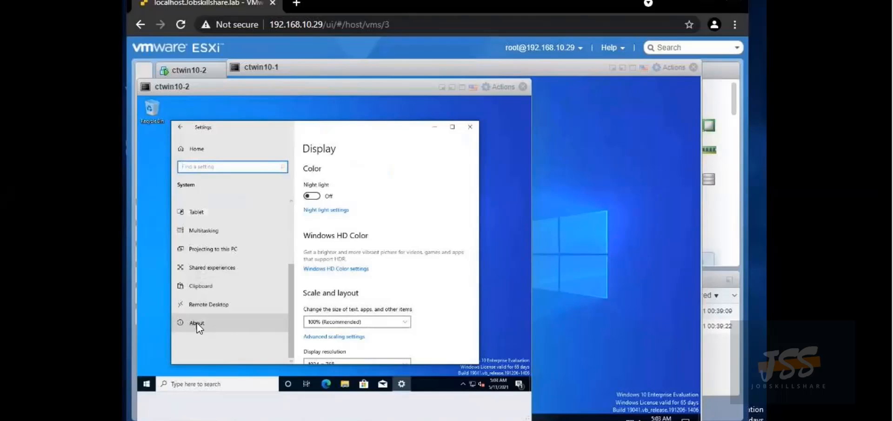
{"action": "left_click", "coordinate": [217, 326]}
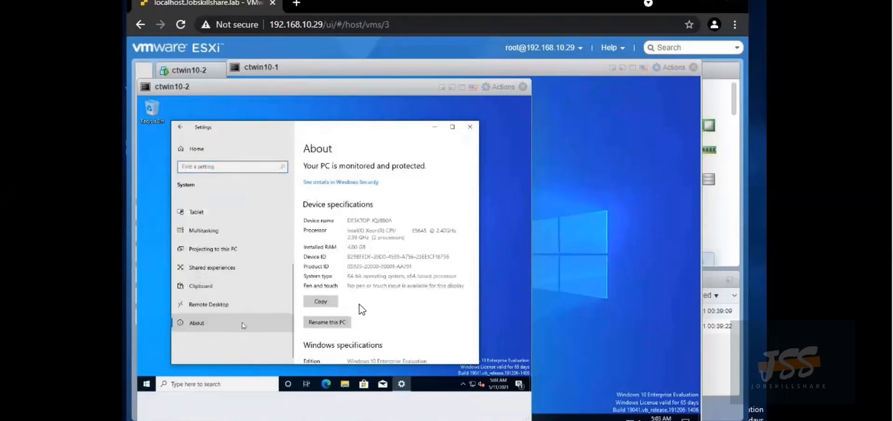
{"action": "scroll", "coordinate": [393, 267], "scroll_direction": "down", "scroll_amount": 6}
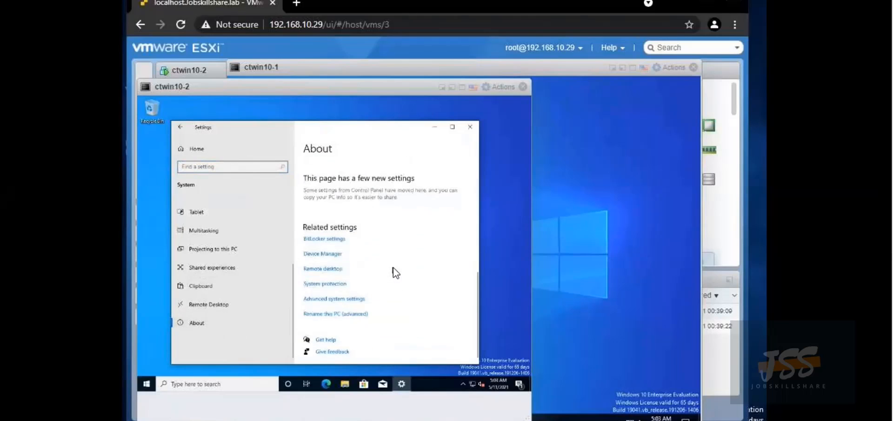
{"action": "left_click", "coordinate": [338, 317]}
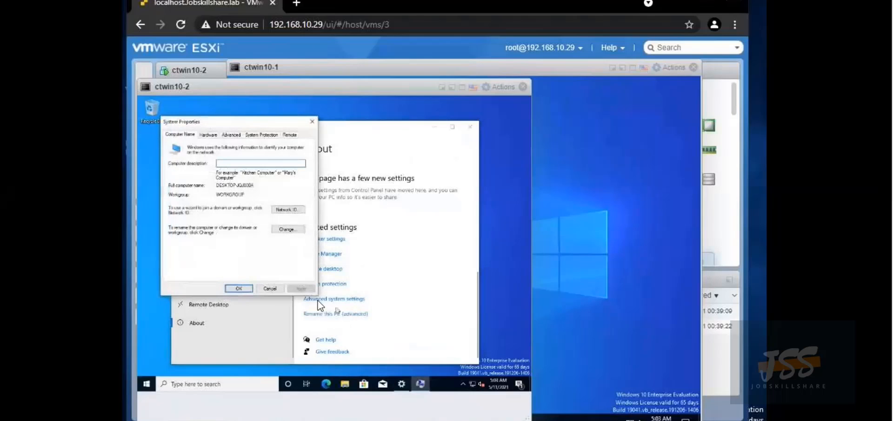
{"action": "left_click", "coordinate": [286, 230]}
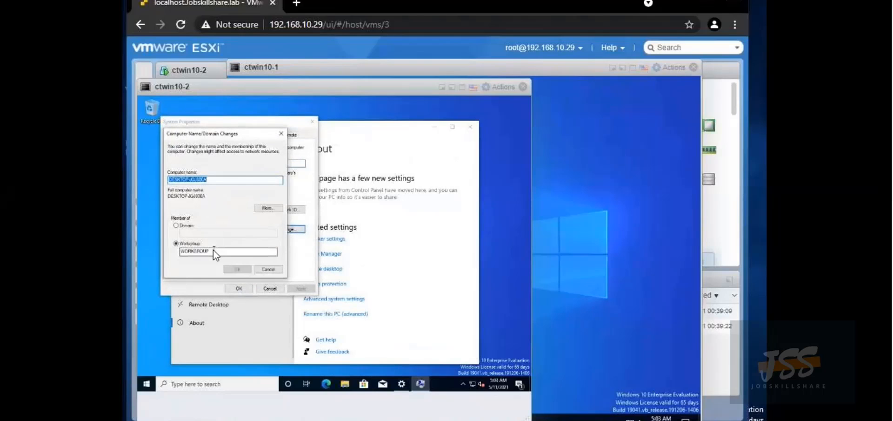
{"action": "type", "text": "ct"}
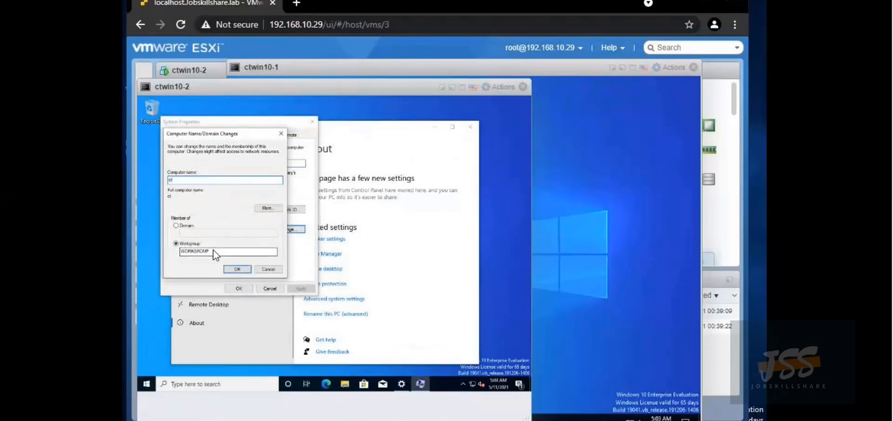
{"action": "type", "text": "win10-2"}
Attempt joining ctwin10-2 to domain 'DCCTI', then view and dismiss the no-domain-controller error
{"action": "left_click", "coordinate": [175, 225]}
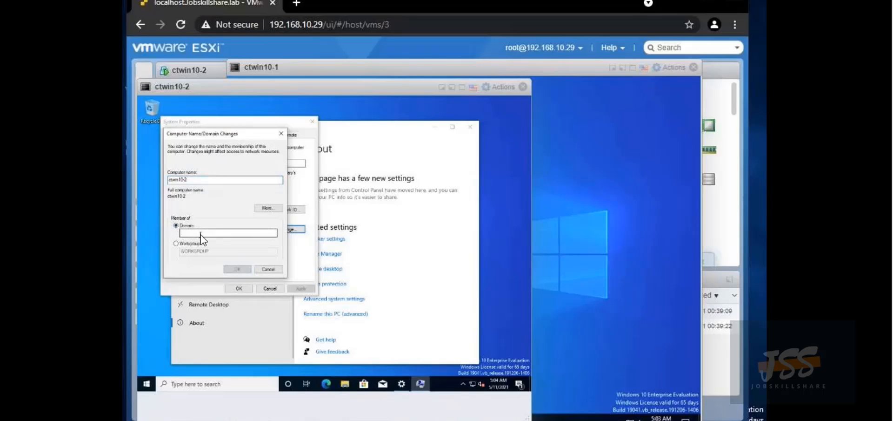
{"action": "left_click", "coordinate": [201, 233]}
{"action": "type", "text": "DCCTI"}
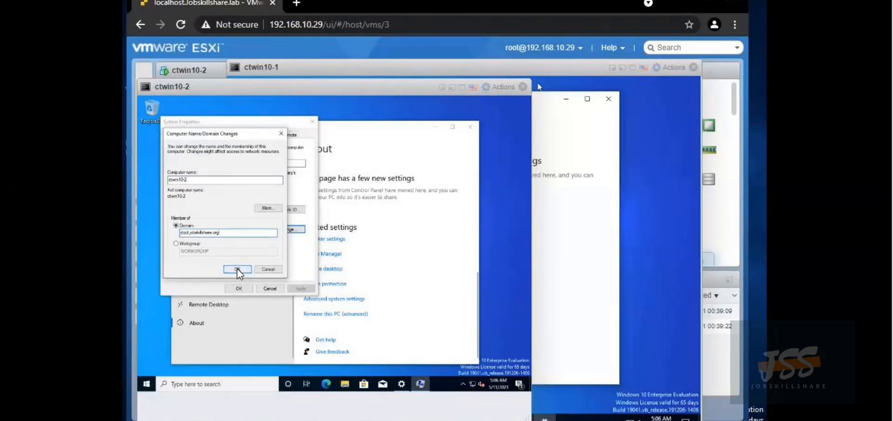
{"action": "left_click", "coordinate": [238, 269]}
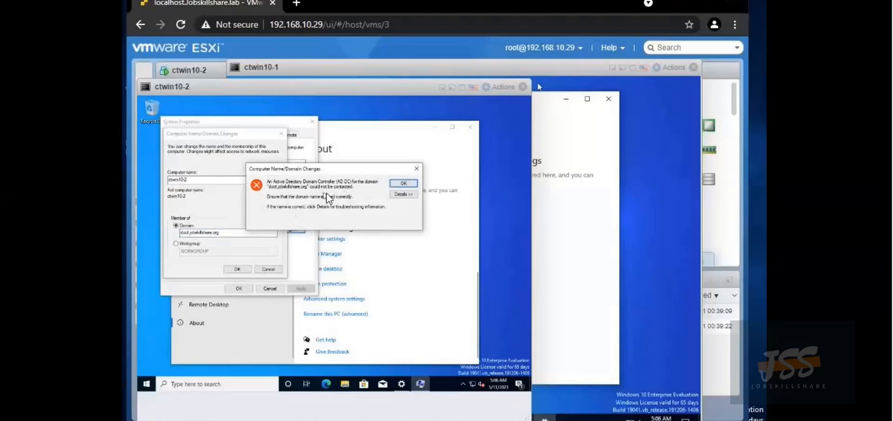
{"action": "left_click", "coordinate": [399, 194]}
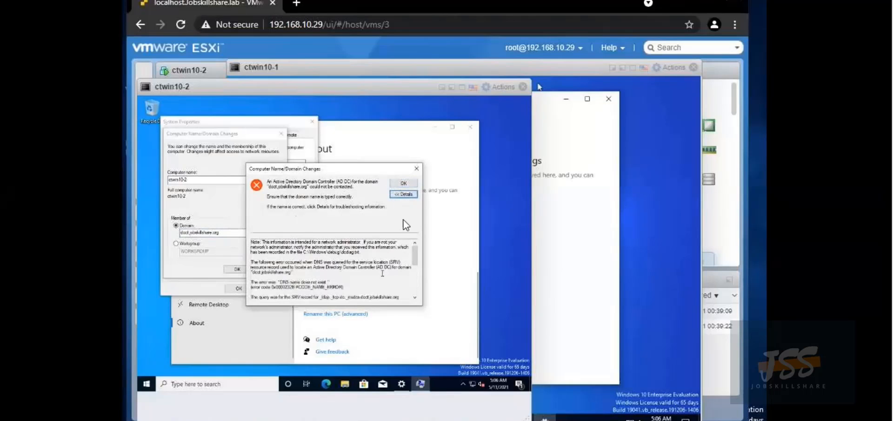
{"action": "left_click", "coordinate": [414, 184]}
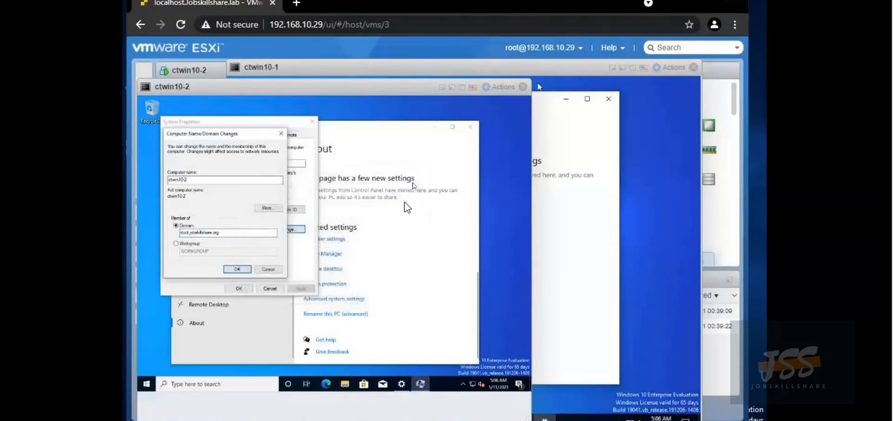
Open Ethernet0's IPv4 properties on ctwin10-2 and select 'Use the following DNS server addresses'
{"action": "left_click", "coordinate": [475, 384]}
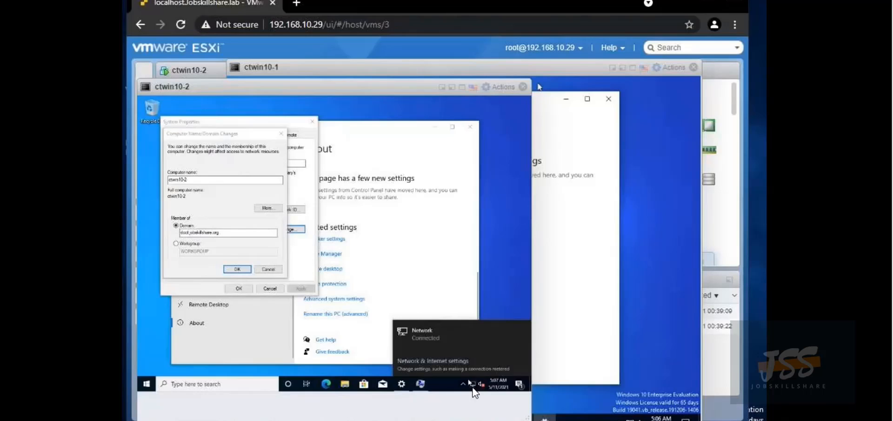
{"action": "right_click", "coordinate": [474, 384]}
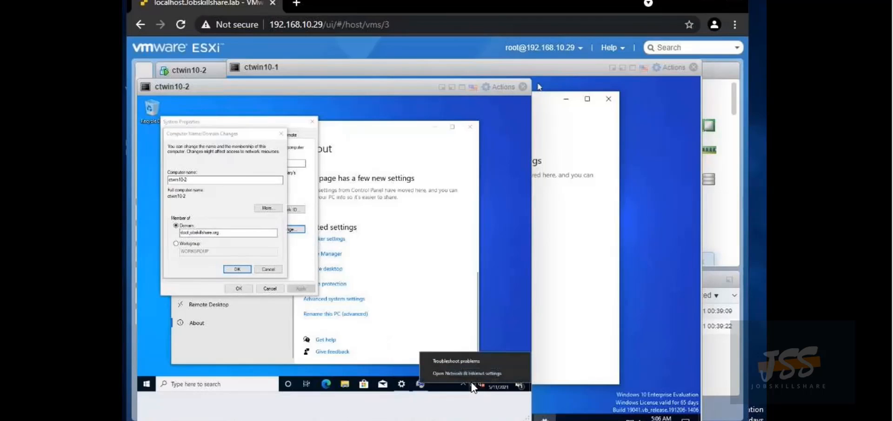
{"action": "left_click", "coordinate": [470, 372]}
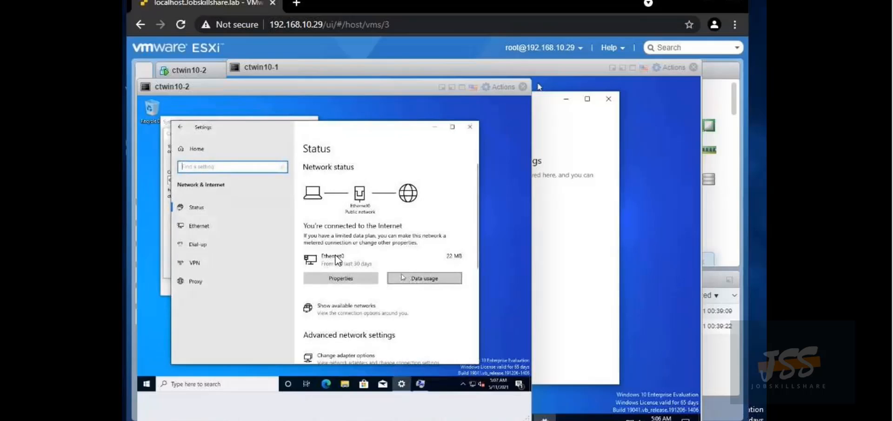
{"action": "left_click", "coordinate": [193, 226]}
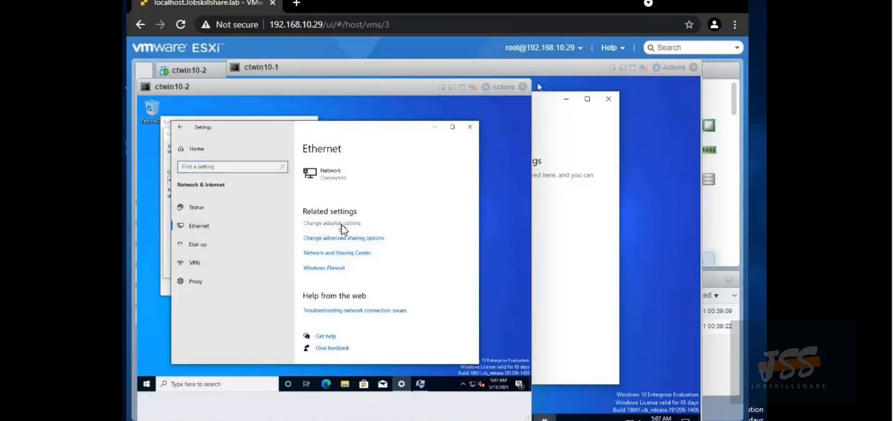
{"action": "left_click", "coordinate": [342, 223]}
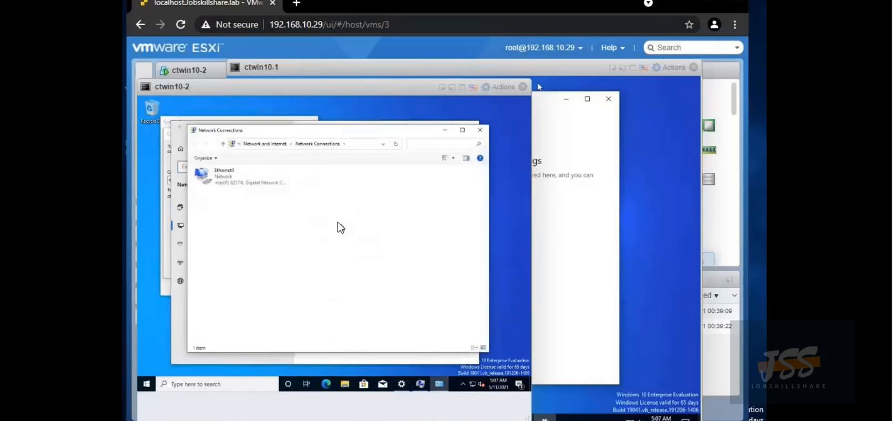
{"action": "right_click", "coordinate": [211, 177]}
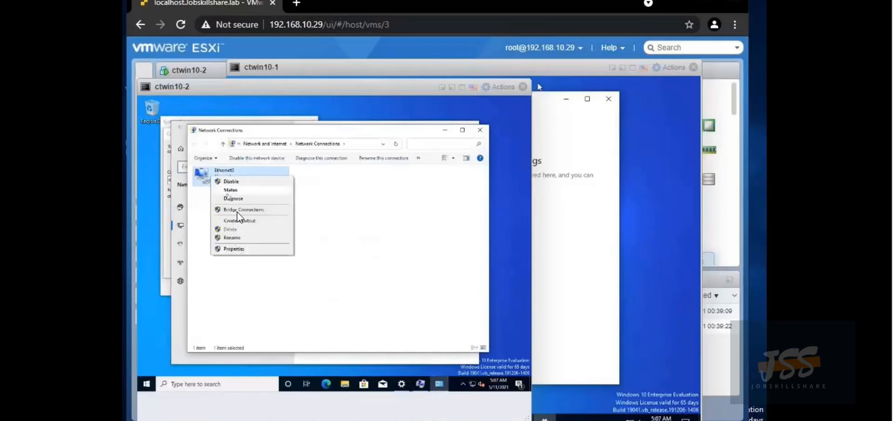
{"action": "left_click", "coordinate": [245, 249]}
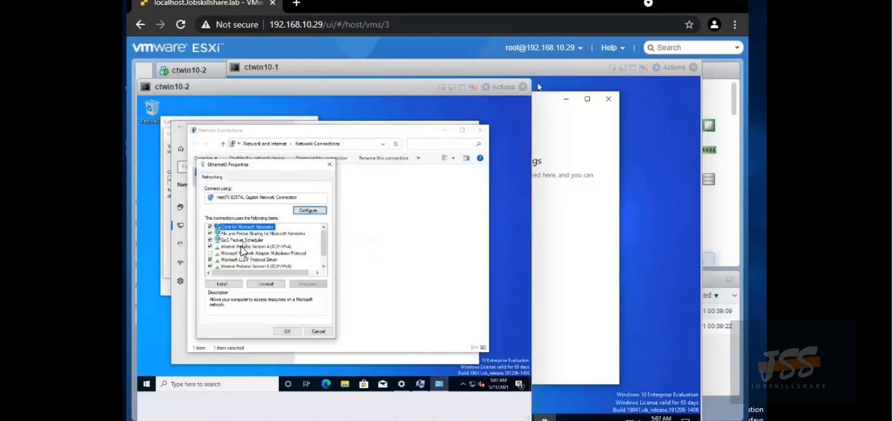
{"action": "left_click", "coordinate": [241, 246]}
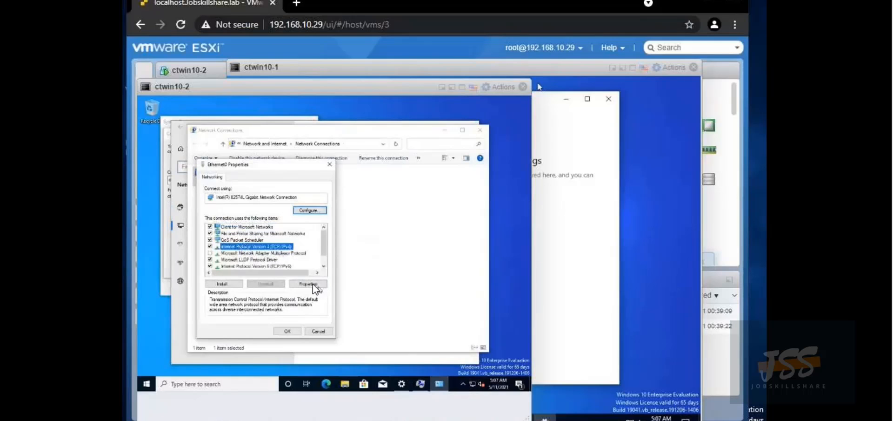
{"action": "left_click", "coordinate": [310, 283]}
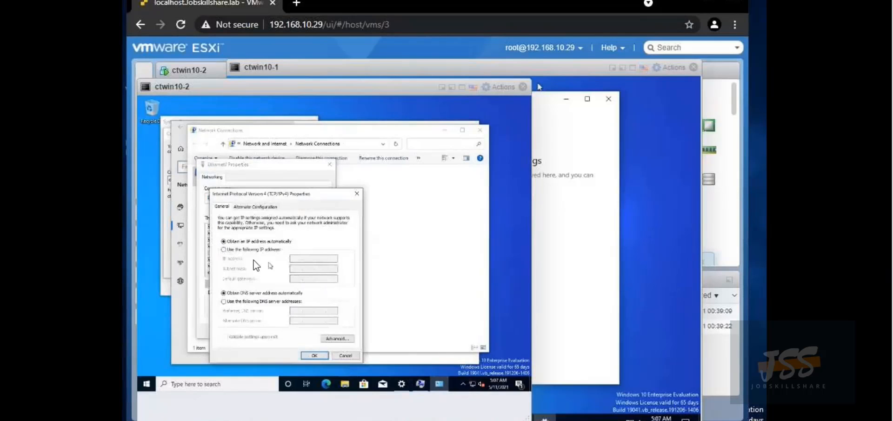
{"action": "left_click", "coordinate": [225, 301]}
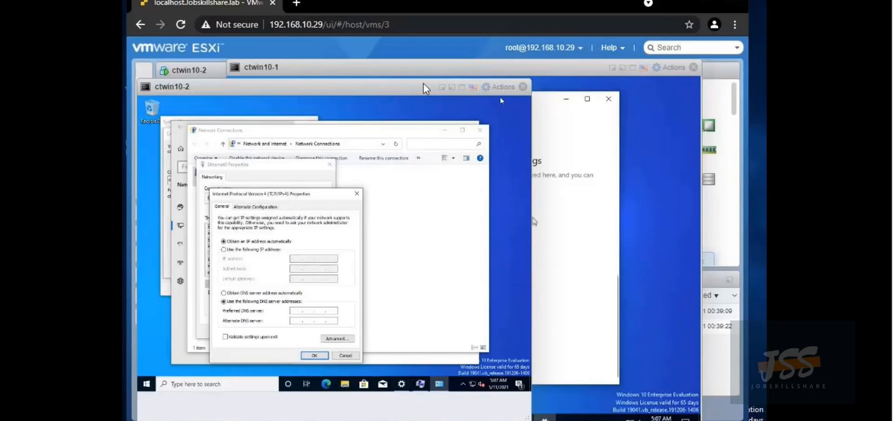
Open the ctserver virtual machine from Virtual Machines and bring its console to the front
{"action": "left_click_drag", "start_coordinate": [391, 91], "coordinate": [502, 112]}
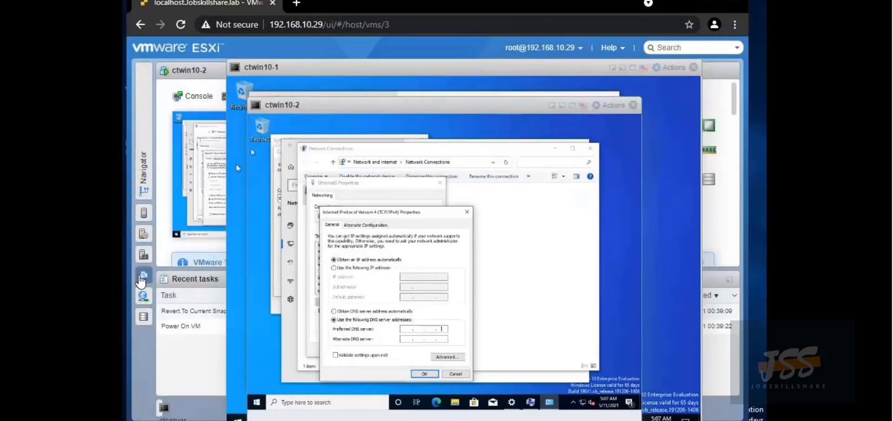
{"action": "left_click", "coordinate": [145, 274]}
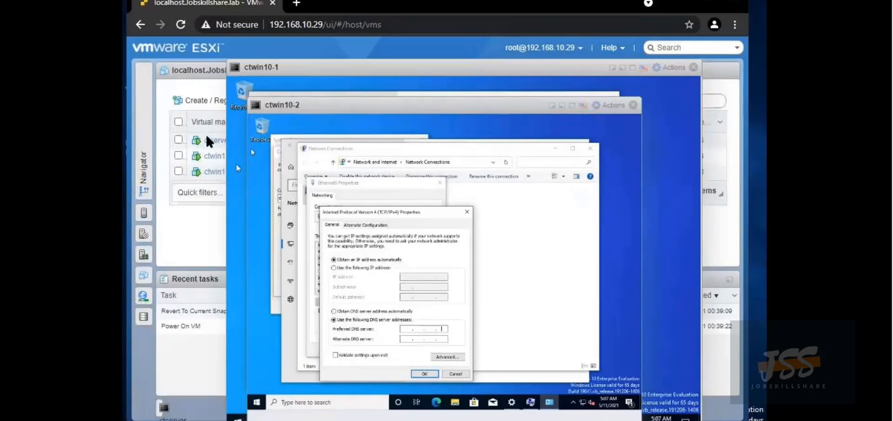
{"action": "left_click", "coordinate": [208, 140]}
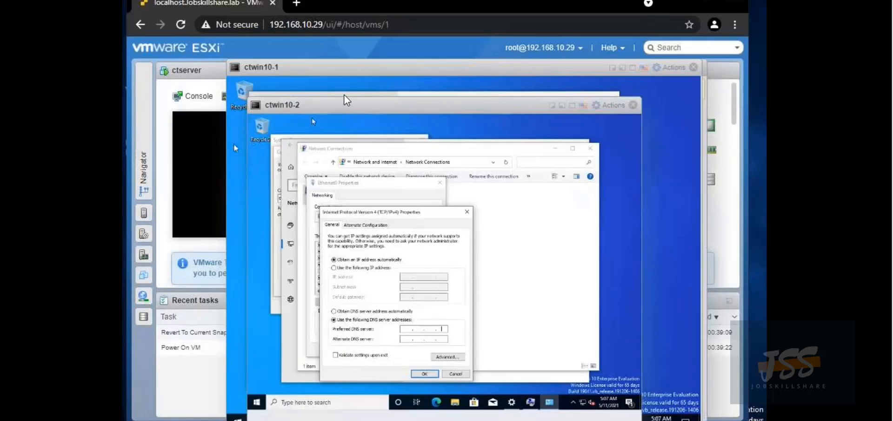
{"action": "left_click_drag", "start_coordinate": [342, 102], "coordinate": [387, 66]}
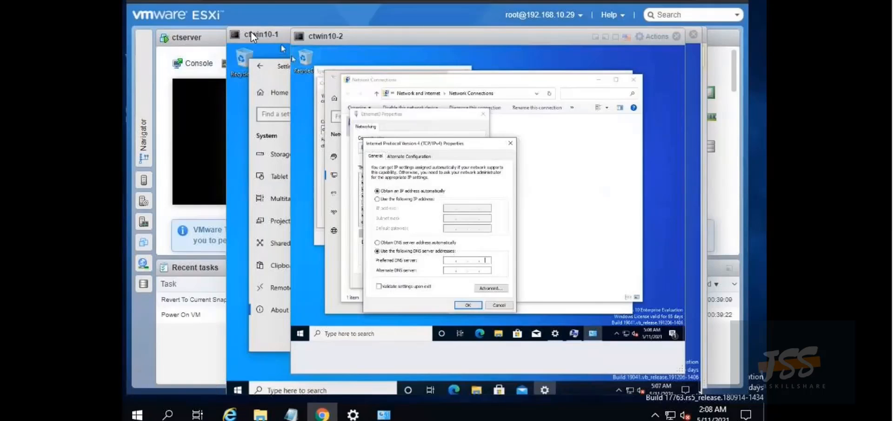
{"action": "left_click_drag", "start_coordinate": [250, 31], "coordinate": [404, 57]}
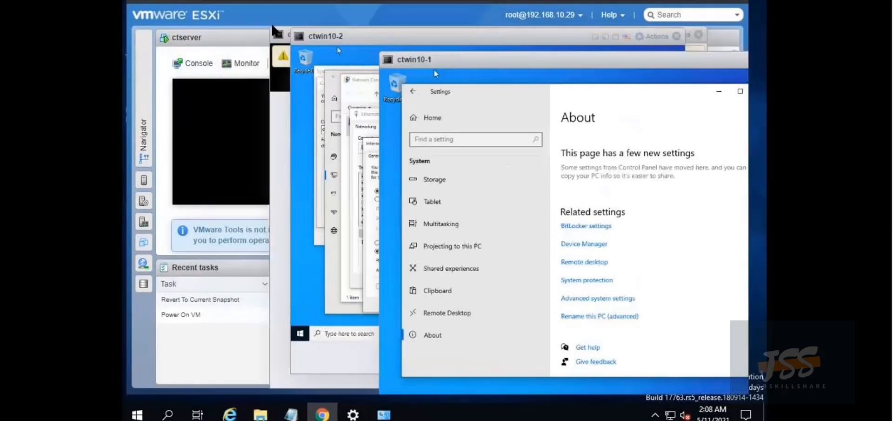
{"action": "left_click_drag", "start_coordinate": [279, 40], "coordinate": [247, 38]}
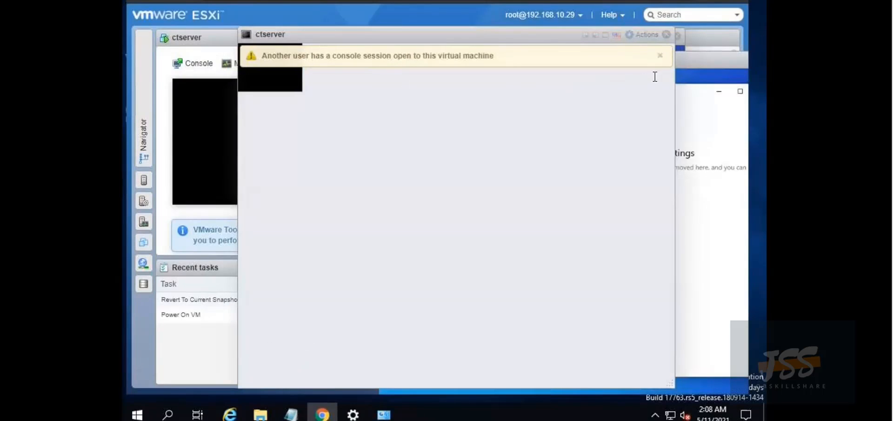
Send Ctrl-Alt-Delete to ctserver through Actions > Guest OS > Send keys and enlarge its console
{"action": "left_click", "coordinate": [660, 56]}
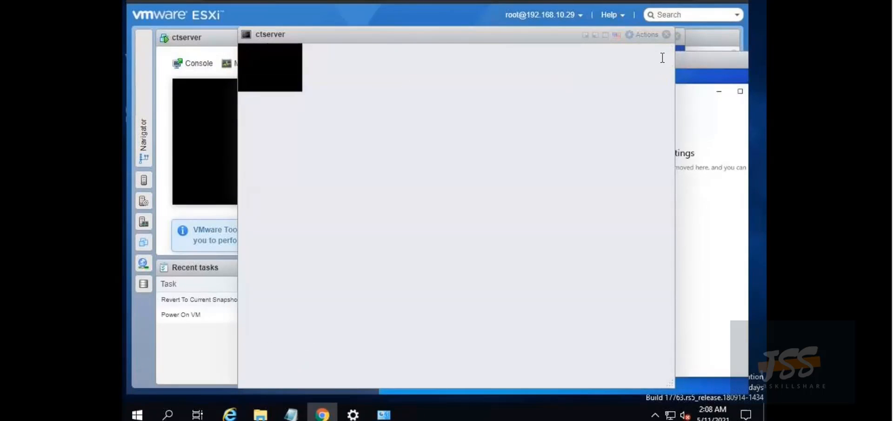
{"action": "left_click", "coordinate": [273, 68]}
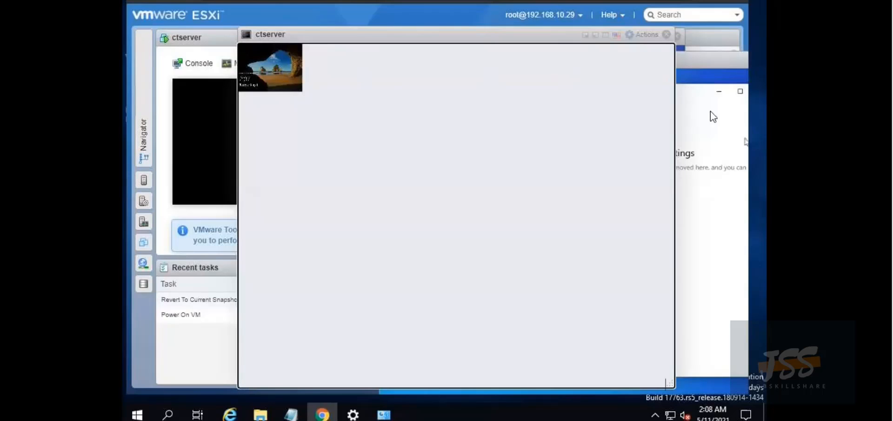
{"action": "left_click", "coordinate": [634, 35]}
{"action": "mouse_move", "coordinate": [652, 103]}
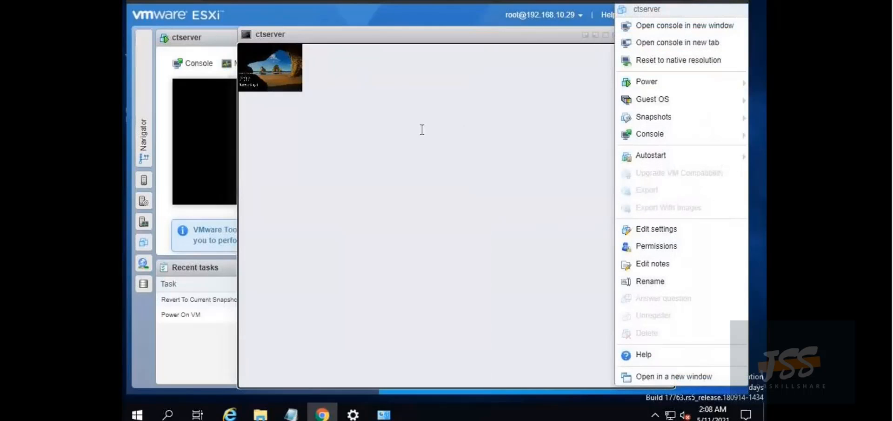
{"action": "mouse_move", "coordinate": [512, 138]}
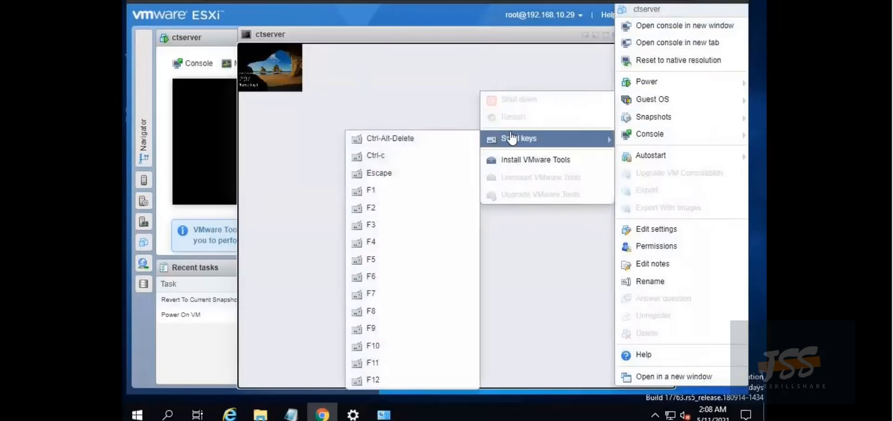
{"action": "left_click", "coordinate": [439, 151]}
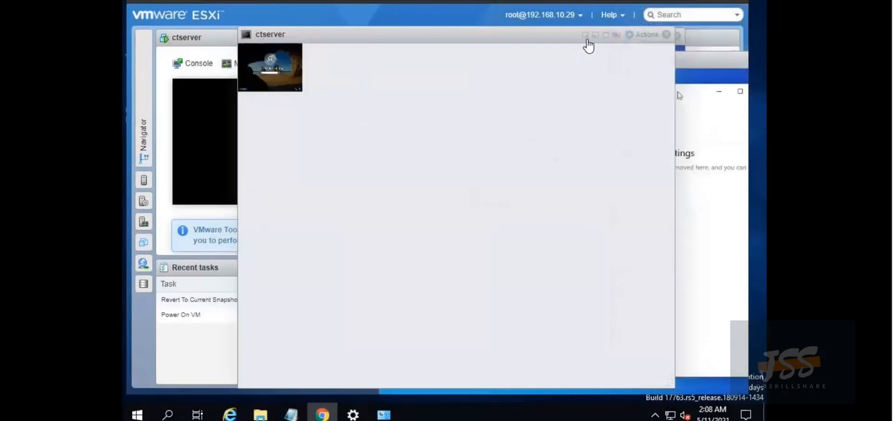
{"action": "left_click", "coordinate": [605, 35]}
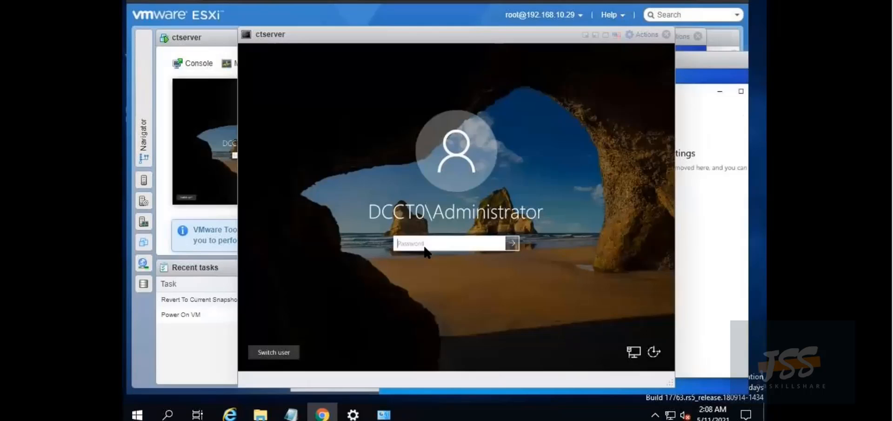
Sign in to ctserver with the administrator password
{"action": "left_click", "coordinate": [439, 240]}
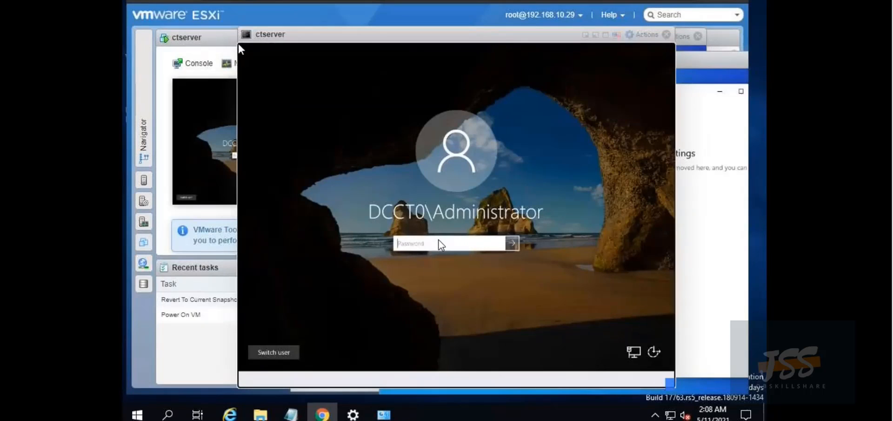
{"action": "type", "text": "•••••••••••"}
{"action": "key", "text": "Return"}
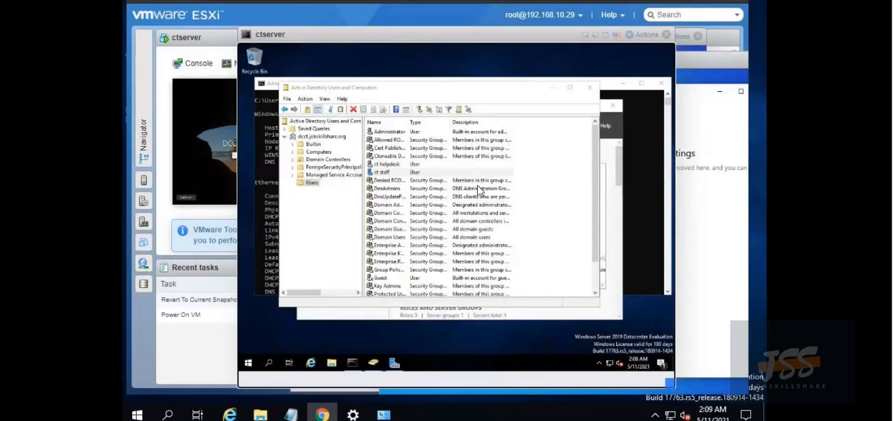
Review ctserver's ipconfig /all output, confirming its IPv4 address 192.168.10.57
{"action": "left_click", "coordinate": [629, 116]}
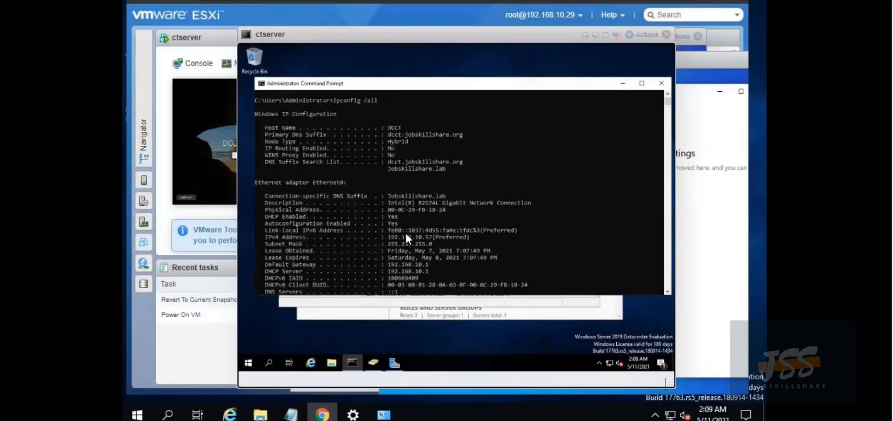
{"action": "scroll", "coordinate": [406, 231], "scroll_direction": "down", "scroll_amount": 3}
{"action": "scroll", "coordinate": [406, 232], "scroll_direction": "down", "scroll_amount": 5}
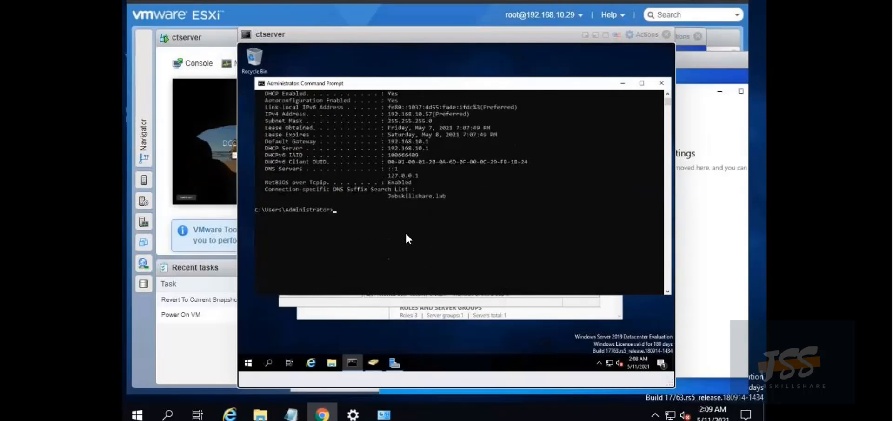
{"action": "scroll", "coordinate": [406, 232], "scroll_direction": "up", "scroll_amount": 5}
{"action": "scroll", "coordinate": [405, 231], "scroll_direction": "up", "scroll_amount": 6}
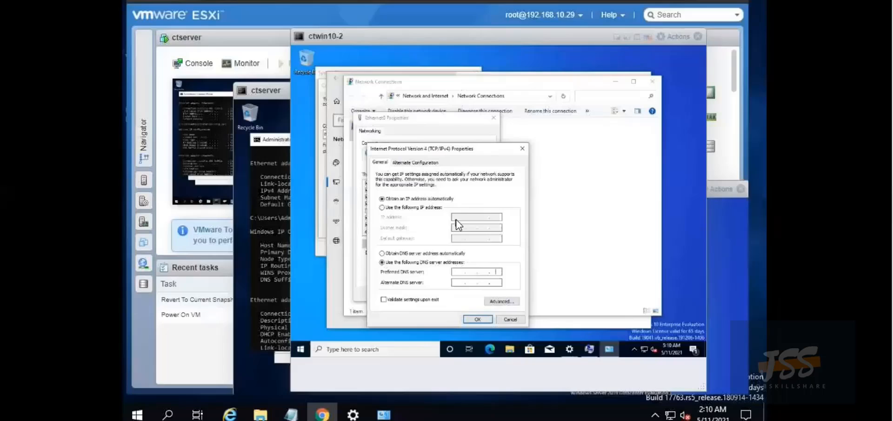
Set ctwin10-2's DNS to 192.168.10.57 preferred and 8.8.8.8 alternate, then close the adapter windows
{"action": "left_click", "coordinate": [458, 272]}
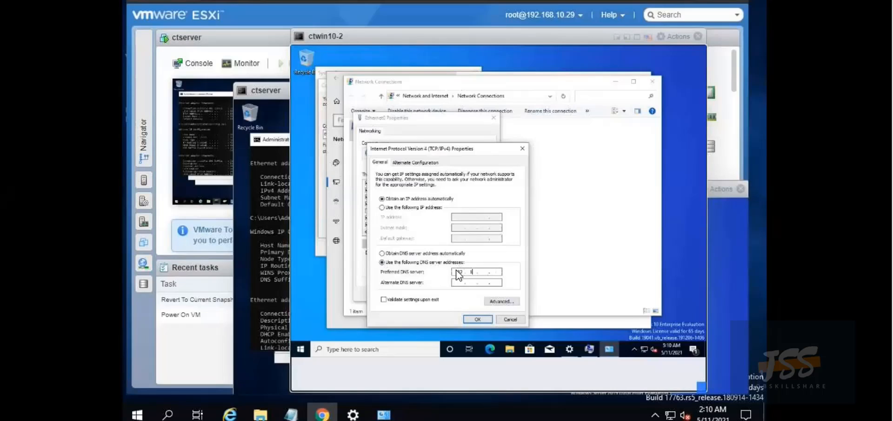
{"action": "type", "text": "6"}
{"action": "type", "text": "0"}
{"action": "type", "text": "57"}
{"action": "left_click", "coordinate": [455, 283]}
{"action": "type", "text": "8 . 8 . 8 . 8"}
{"action": "left_click", "coordinate": [471, 317]}
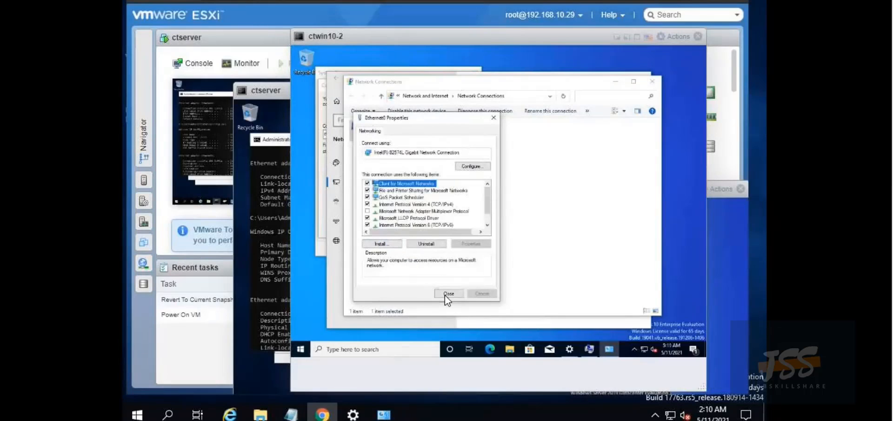
{"action": "left_click", "coordinate": [448, 293]}
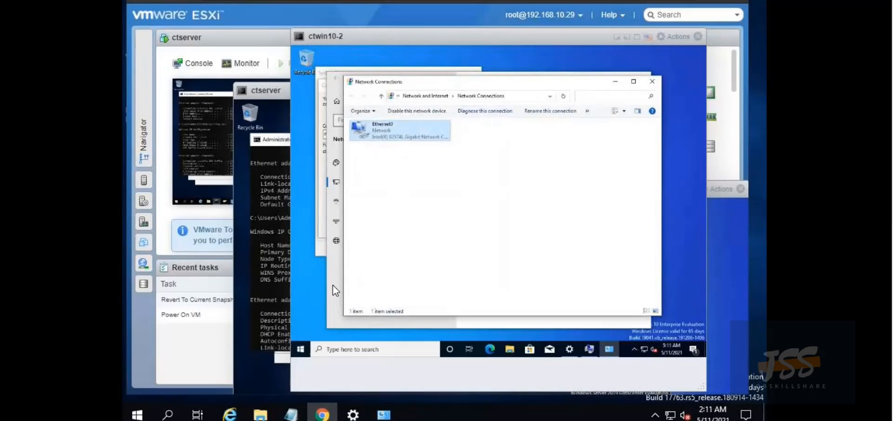
{"action": "left_click", "coordinate": [653, 83]}
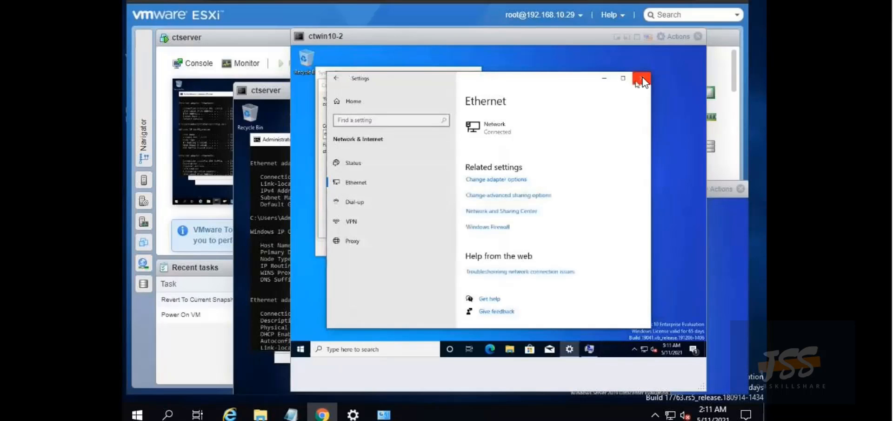
Close Ethernet settings and confirm the domain join with the domain Administrator credentials
{"action": "left_click", "coordinate": [642, 79]}
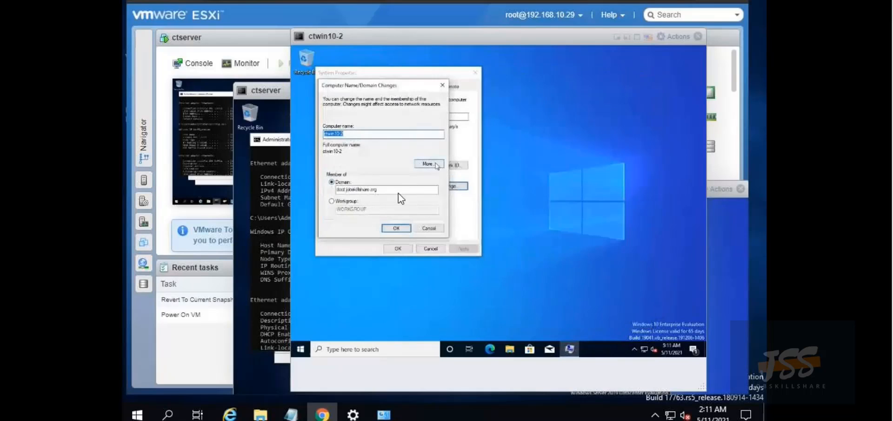
{"action": "left_click", "coordinate": [396, 228]}
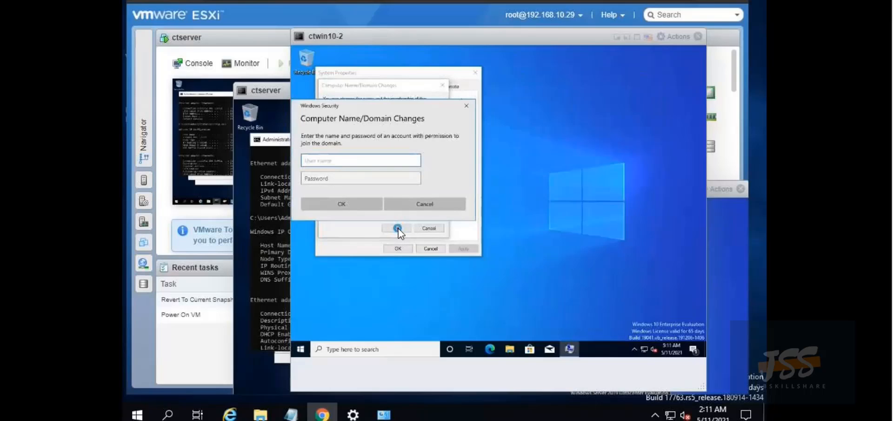
{"action": "type", "text": "Administrato"}
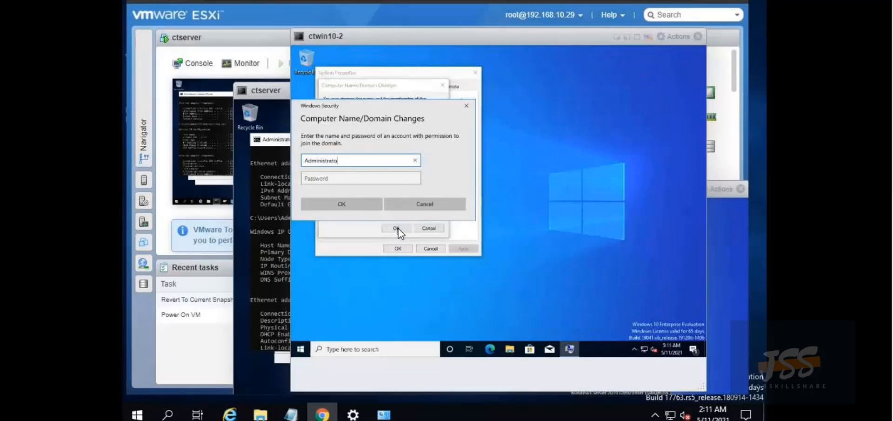
{"action": "type", "text": "r"}
{"action": "key", "text": "Tab"}
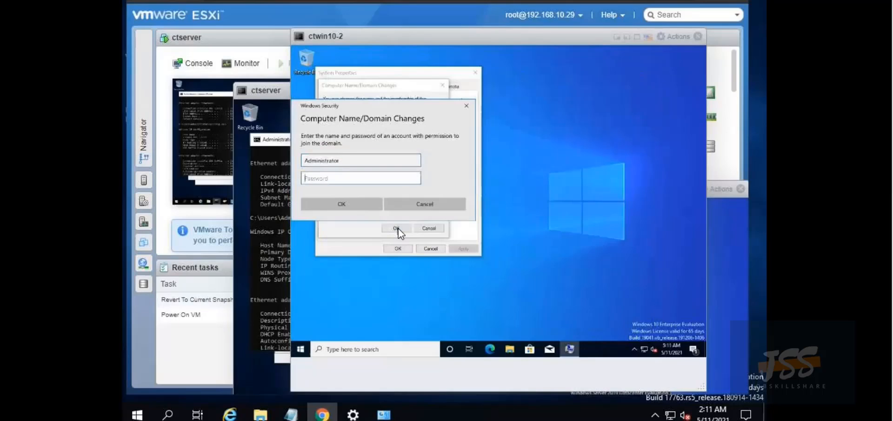
{"action": "type", "text": "***********"}
{"action": "key", "text": "Return"}
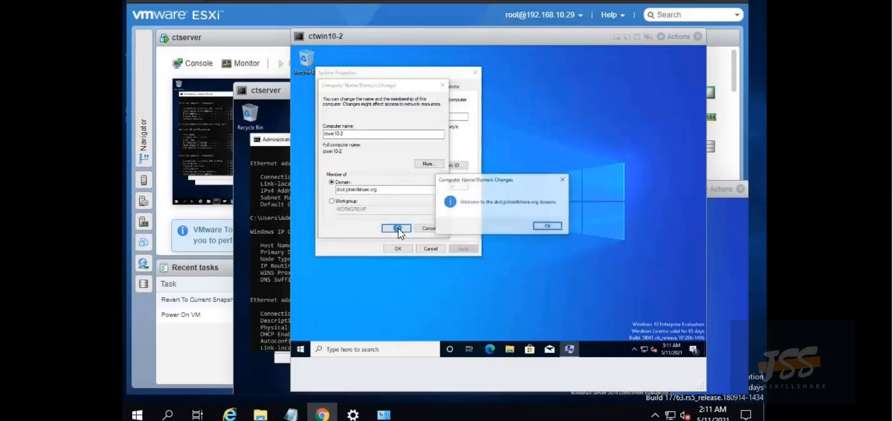
Dismiss the domain welcome and restart notices, close System Properties, and restart ctwin10-2 now
{"action": "left_click", "coordinate": [557, 227]}
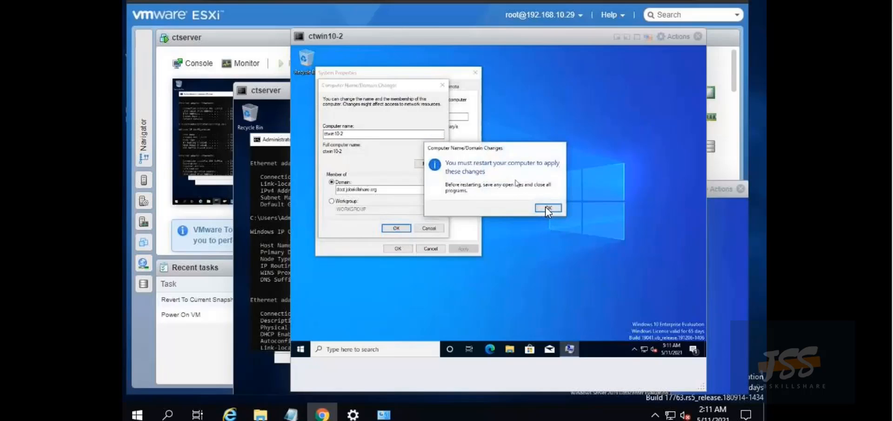
{"action": "left_click", "coordinate": [550, 207]}
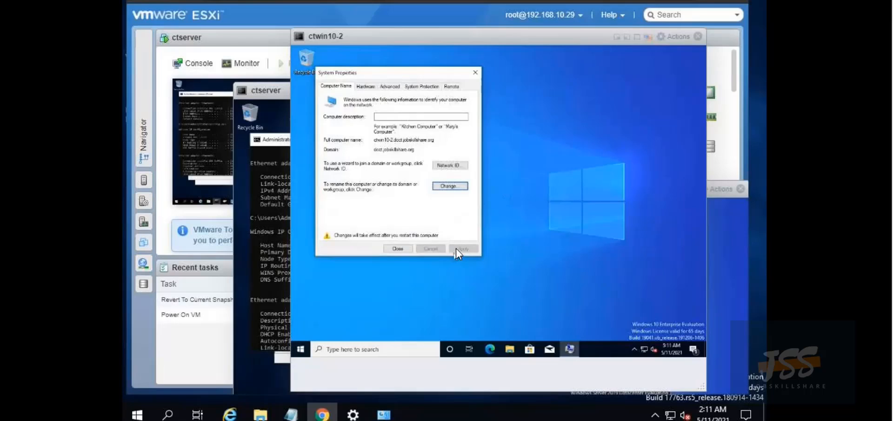
{"action": "left_click", "coordinate": [394, 249]}
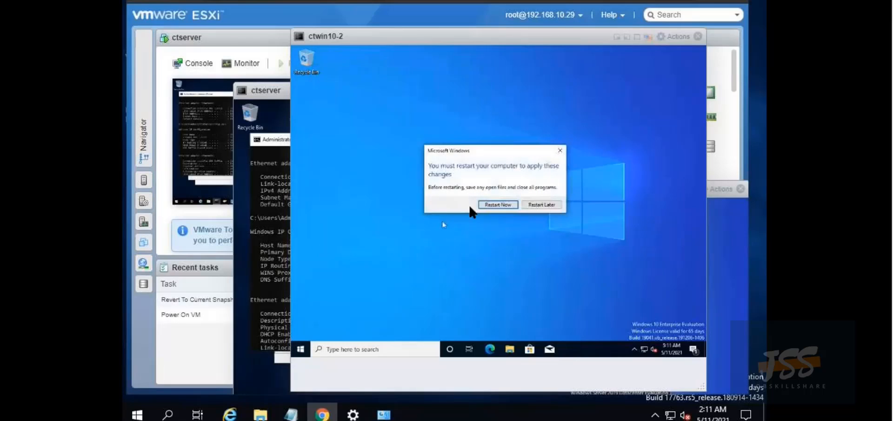
{"action": "left_click", "coordinate": [486, 204]}
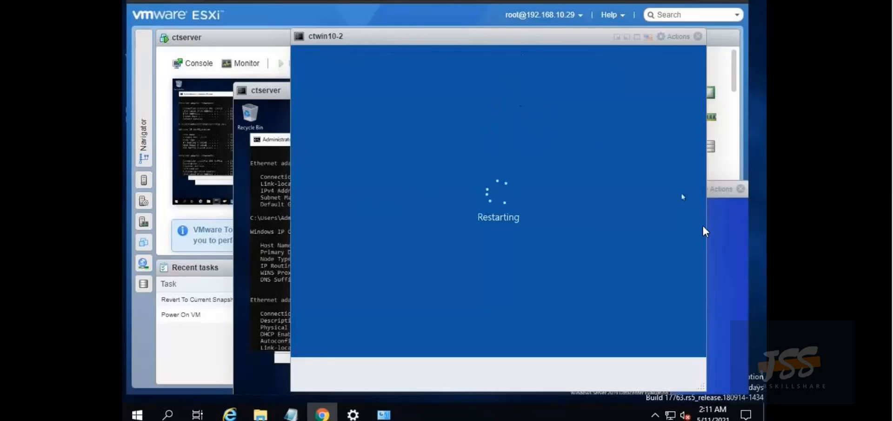
Move the ctwin10-1 console to the top of the screen and close its Ethernet settings window
{"action": "left_click", "coordinate": [719, 221]}
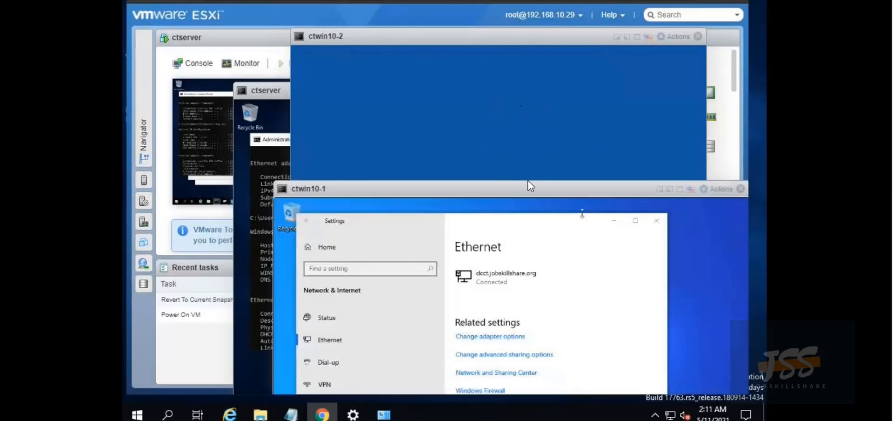
{"action": "left_click_drag", "start_coordinate": [523, 185], "coordinate": [513, 111]}
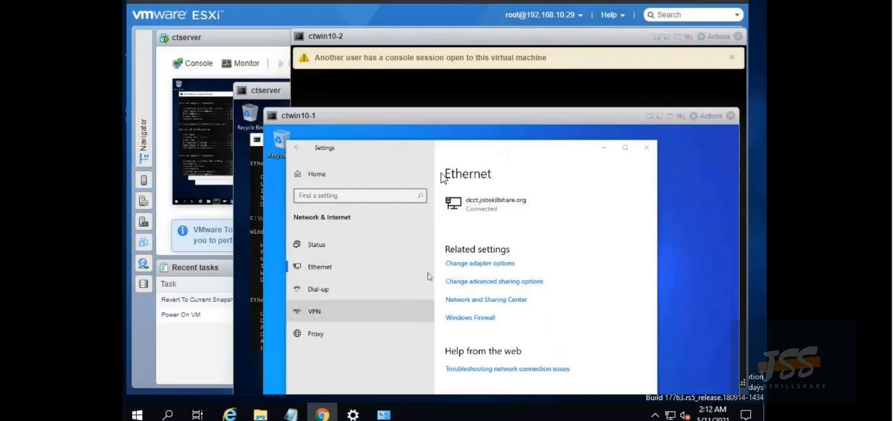
{"action": "left_click_drag", "start_coordinate": [467, 117], "coordinate": [467, 83]}
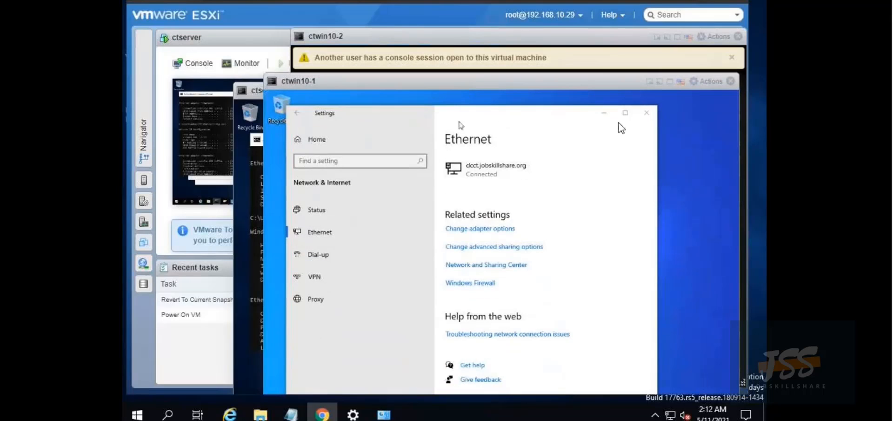
{"action": "left_click", "coordinate": [648, 111]}
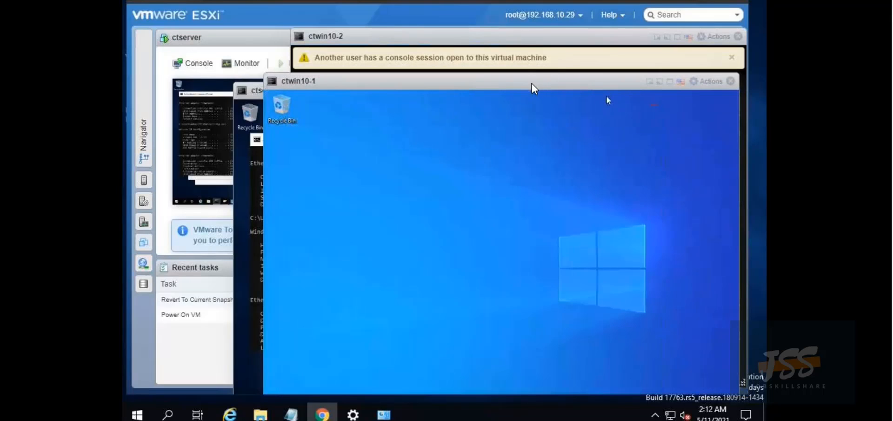
{"action": "left_click_drag", "start_coordinate": [531, 82], "coordinate": [520, 31]}
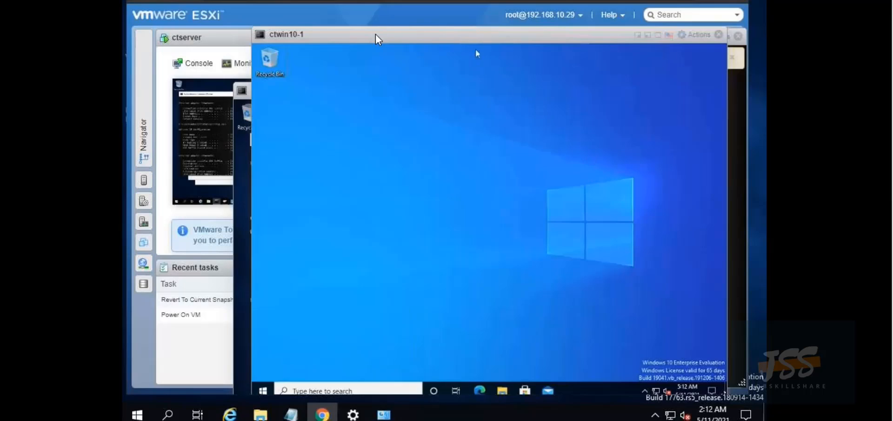
Open Command Prompt on ctwin10-1 from the taskbar search, then close it
{"action": "left_click_drag", "start_coordinate": [375, 35], "coordinate": [365, 5]}
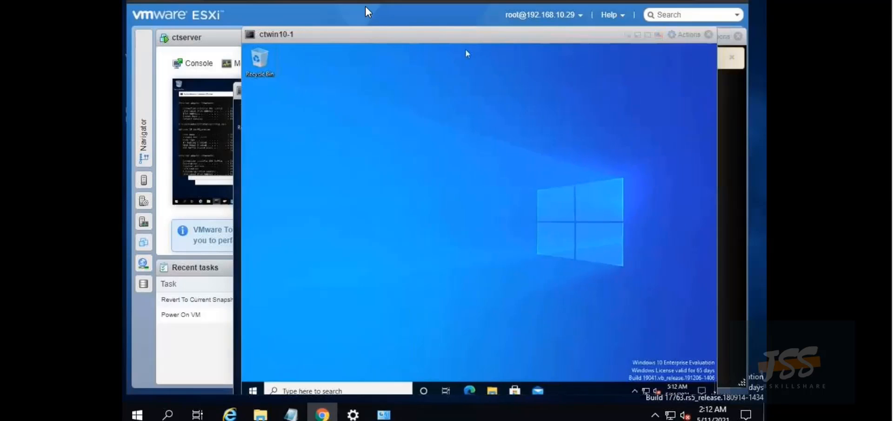
{"action": "left_click", "coordinate": [310, 390]}
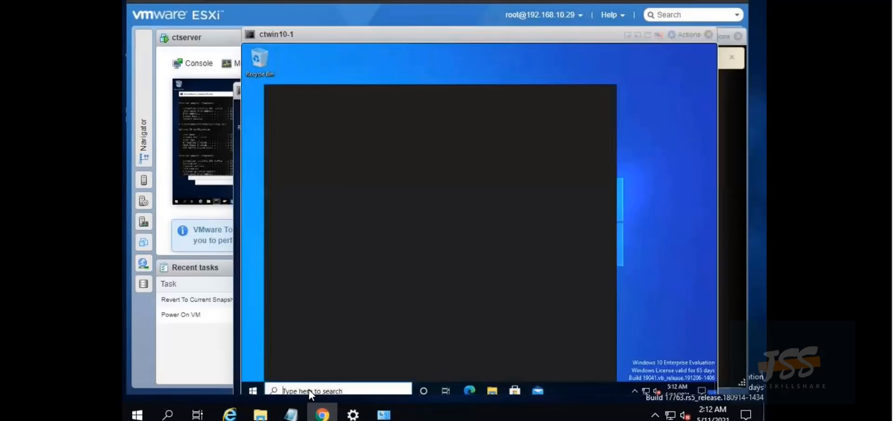
{"action": "type", "text": "dmd"}
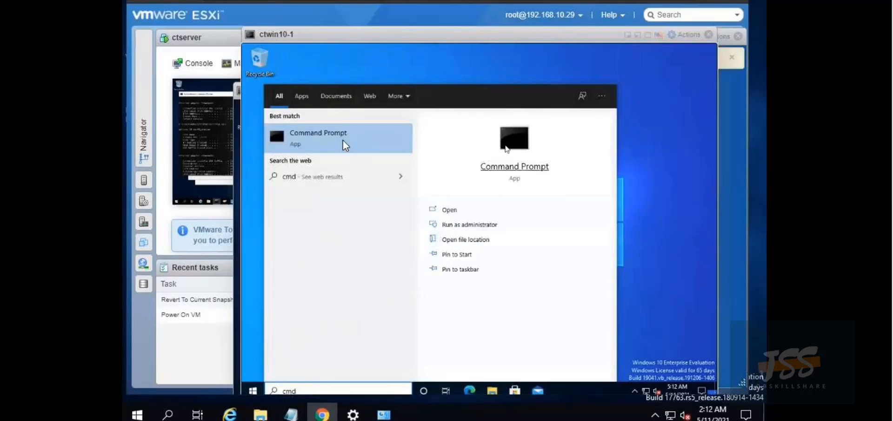
{"action": "left_click", "coordinate": [313, 141]}
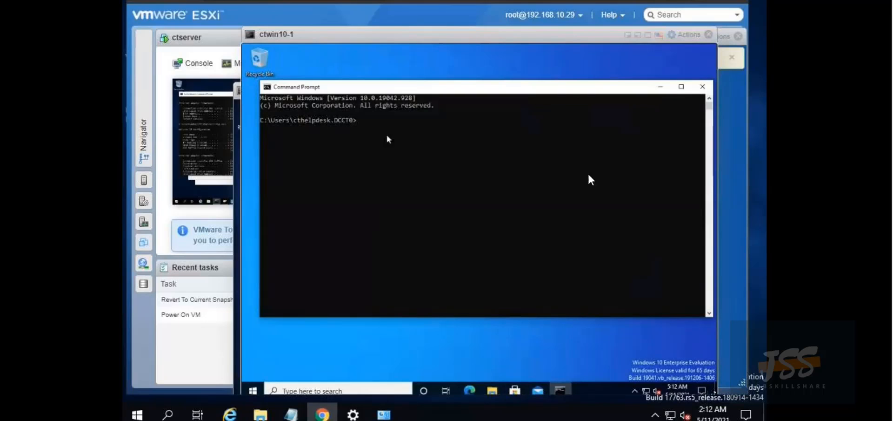
{"action": "left_click", "coordinate": [704, 87]}
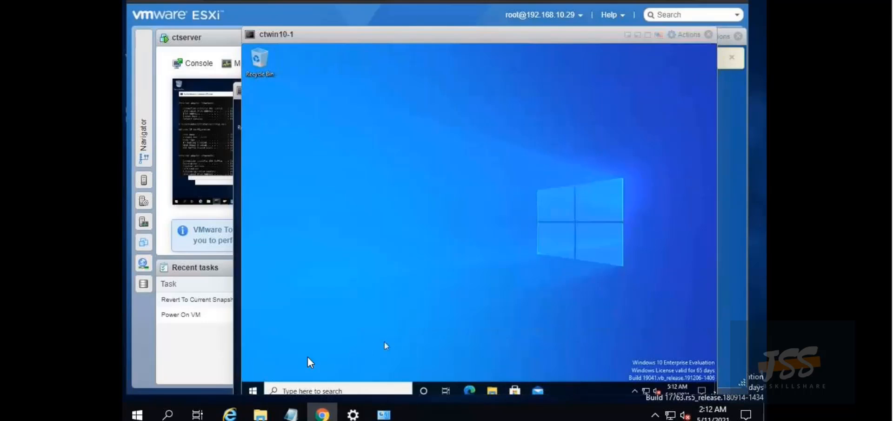
Sign out of ctwin10-1 through the Start button's Shut down or sign out menu
{"action": "right_click", "coordinate": [250, 389]}
{"action": "mouse_move", "coordinate": [321, 361]}
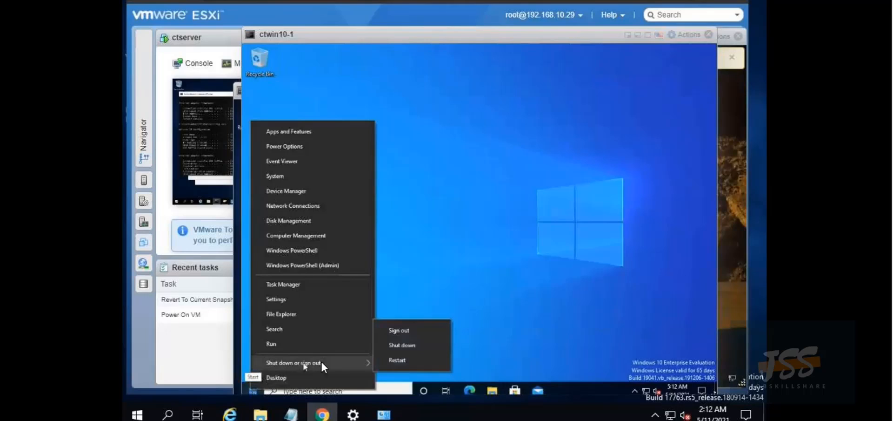
{"action": "left_click", "coordinate": [399, 330]}
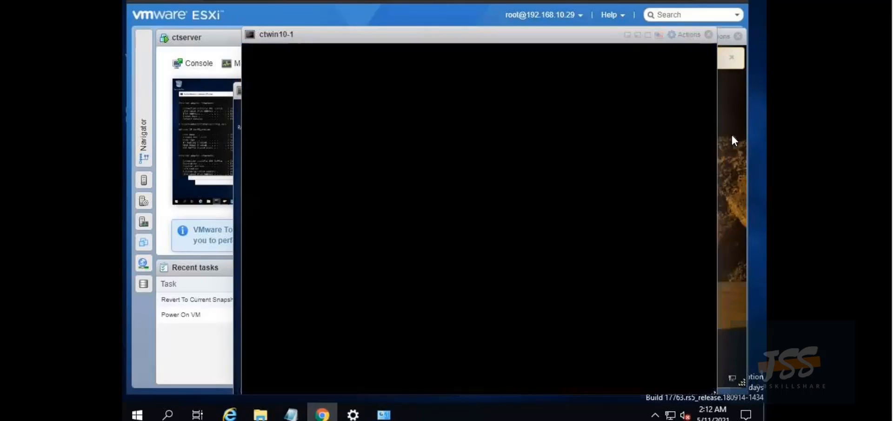
Bring the ctwin10-2 console forward and sign in with the staff account password
{"action": "left_click", "coordinate": [732, 133]}
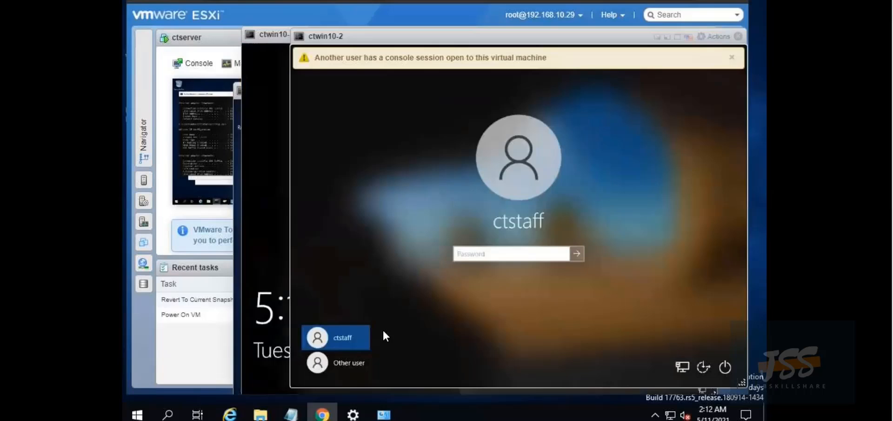
{"action": "type", "text": "•••••••••••"}
{"action": "key", "text": "Return"}
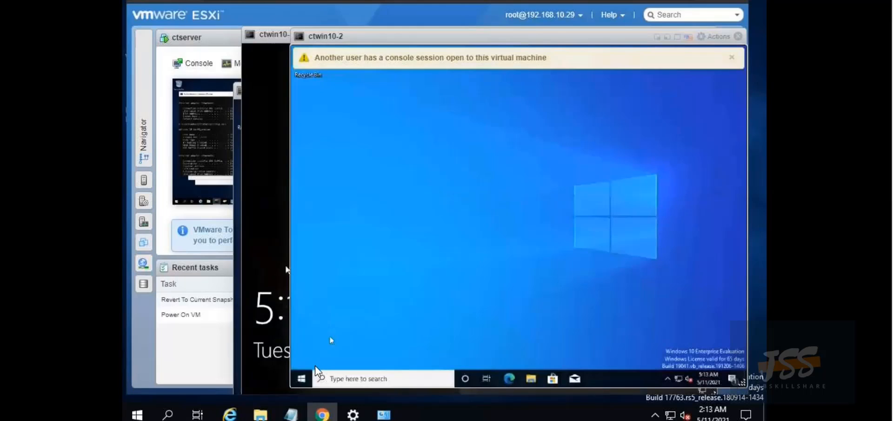
On ctwin10-2, run whoami and whoami /fqdn, showing a non-domain user, then close Command Prompt
{"action": "left_click", "coordinate": [319, 378]}
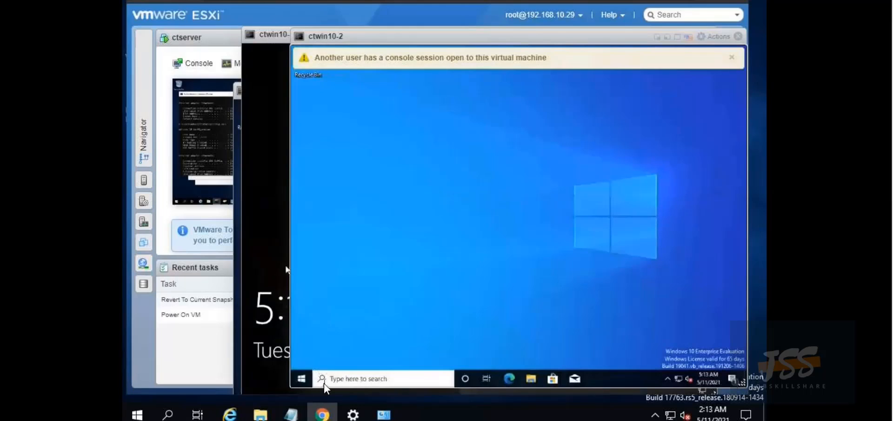
{"action": "type", "text": "cmd"}
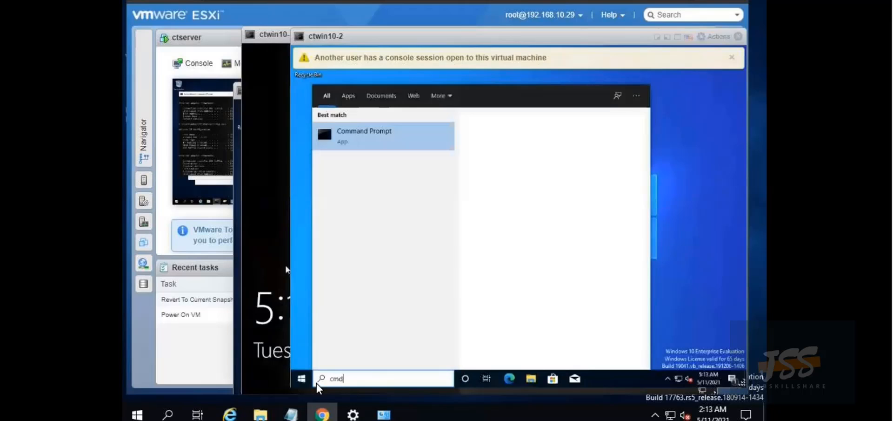
{"action": "left_click", "coordinate": [378, 148]}
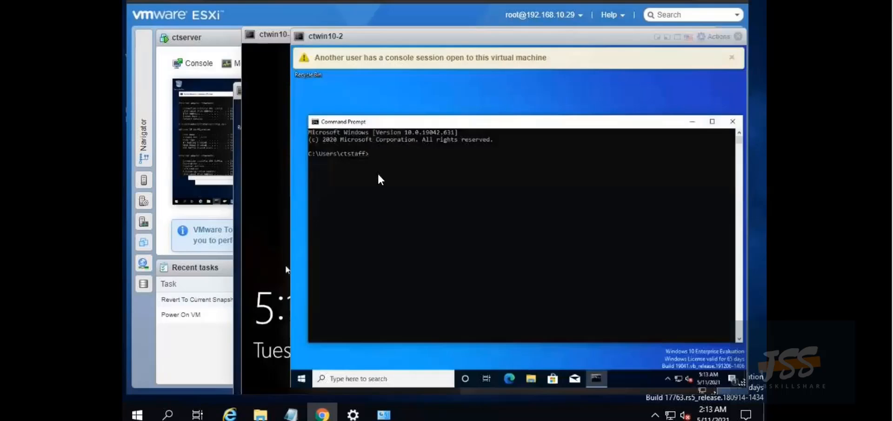
{"action": "type", "text": "wha"}
{"action": "type", "text": "ami"}
{"action": "key", "text": "Return"}
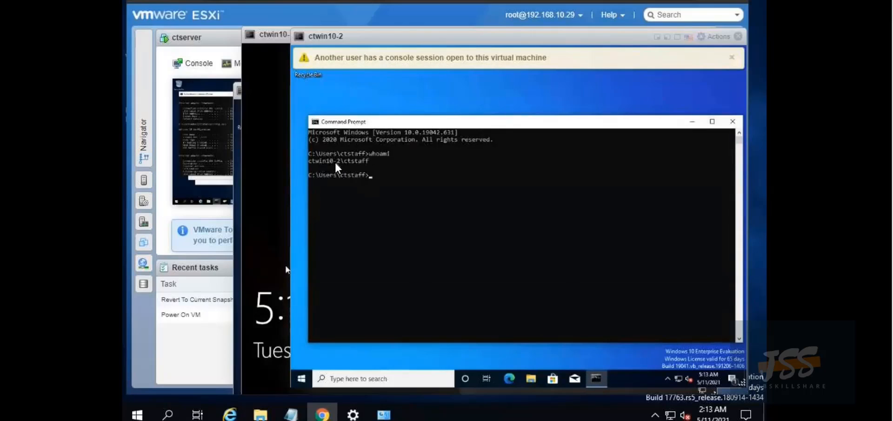
{"action": "key", "text": "Up"}
{"action": "type", "text": "/fqdn"}
{"action": "key", "text": "Return"}
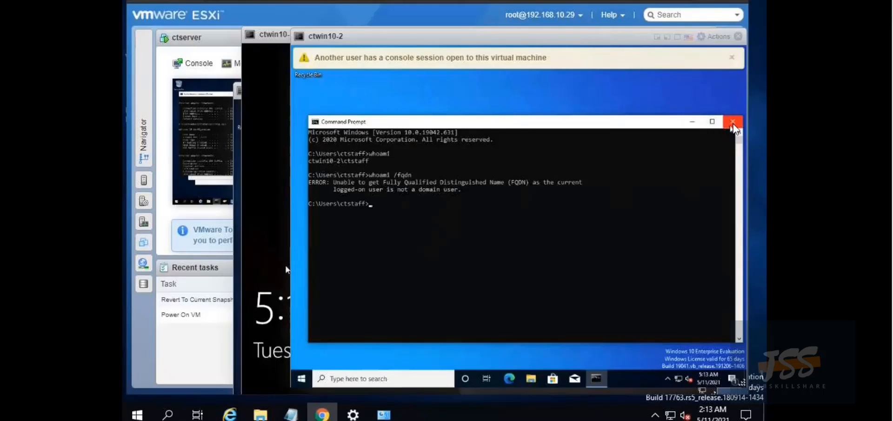
{"action": "left_click", "coordinate": [733, 121]}
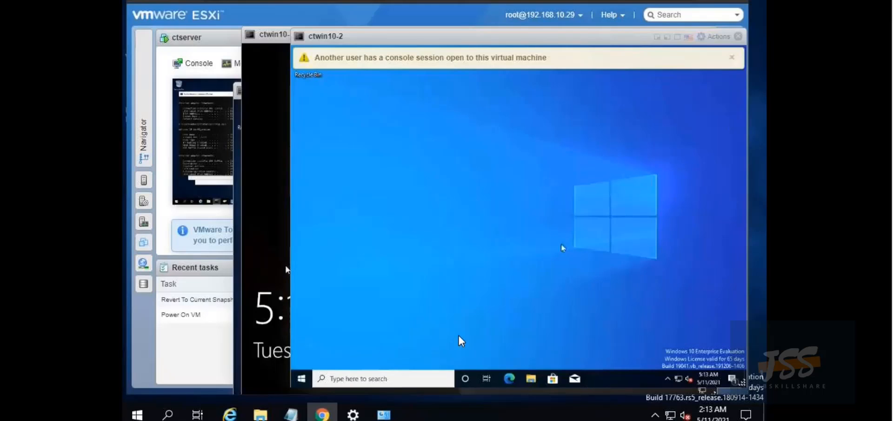
Sign the local user out of ctwin10-2
{"action": "left_click", "coordinate": [303, 378]}
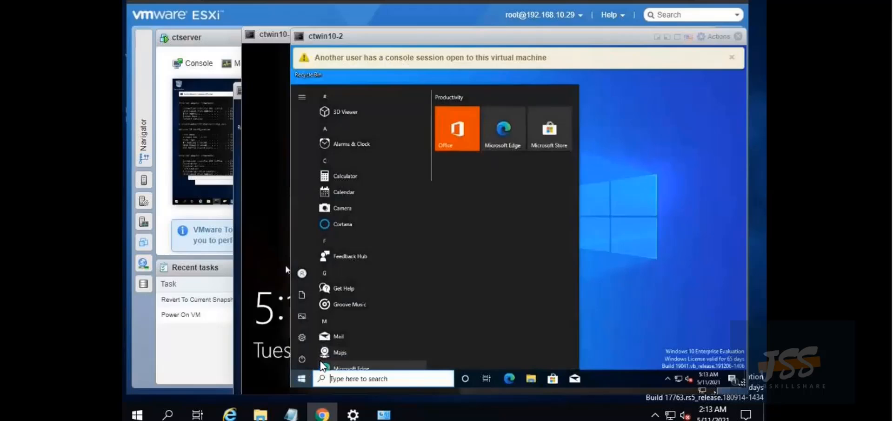
{"action": "right_click", "coordinate": [300, 381]}
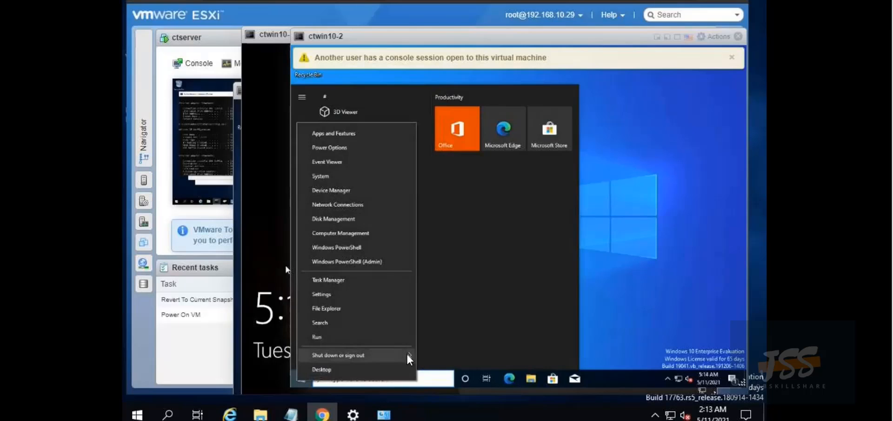
{"action": "mouse_move", "coordinate": [408, 355]}
{"action": "left_click", "coordinate": [439, 325]}
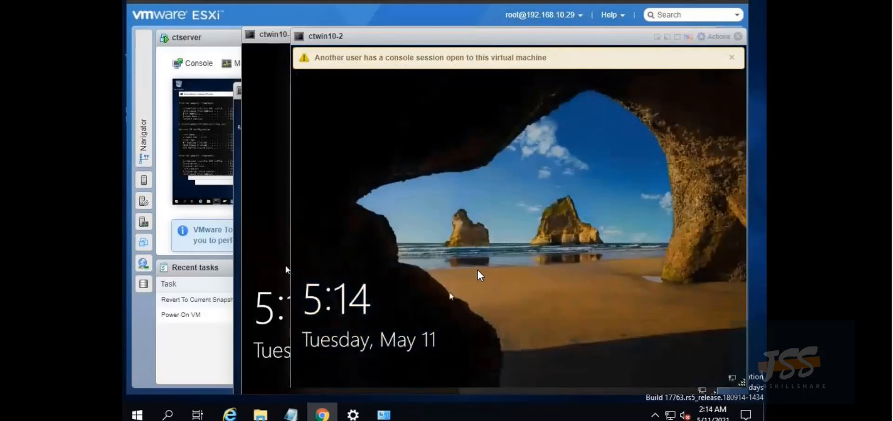
Sign in to ctwin10-2 as Other user with the DCCT0 staff domain account and its password
{"action": "left_click", "coordinate": [479, 275]}
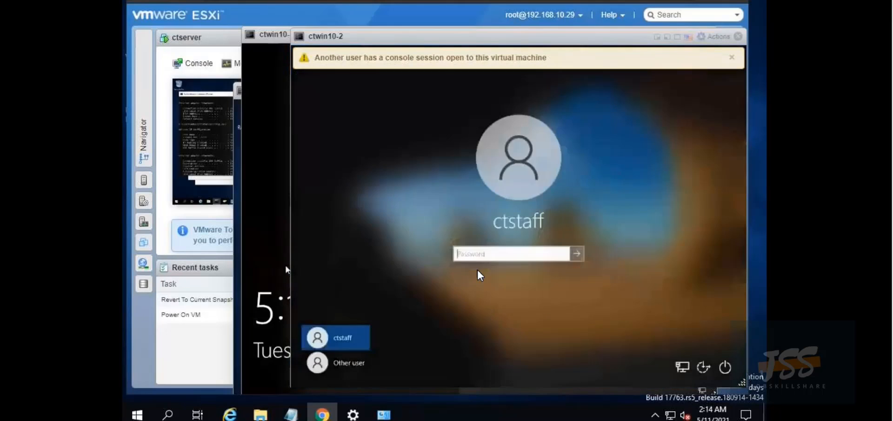
{"action": "left_click", "coordinate": [353, 361]}
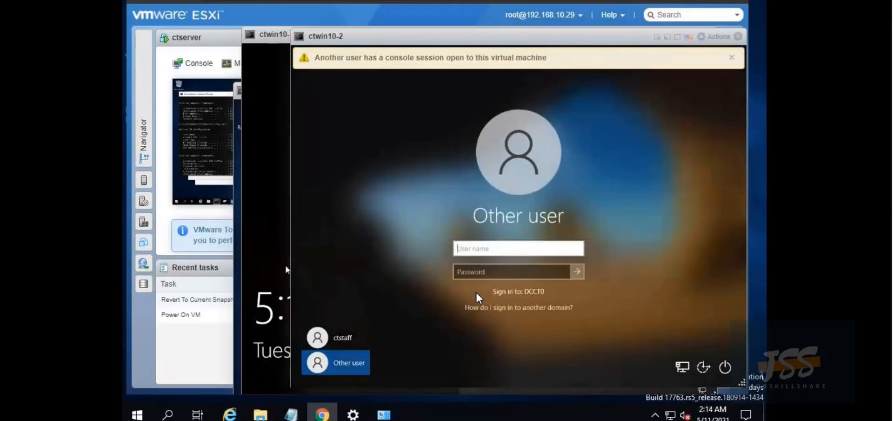
{"action": "type", "text": "DCCT0\\ctstaff"}
{"action": "key", "text": "Tab"}
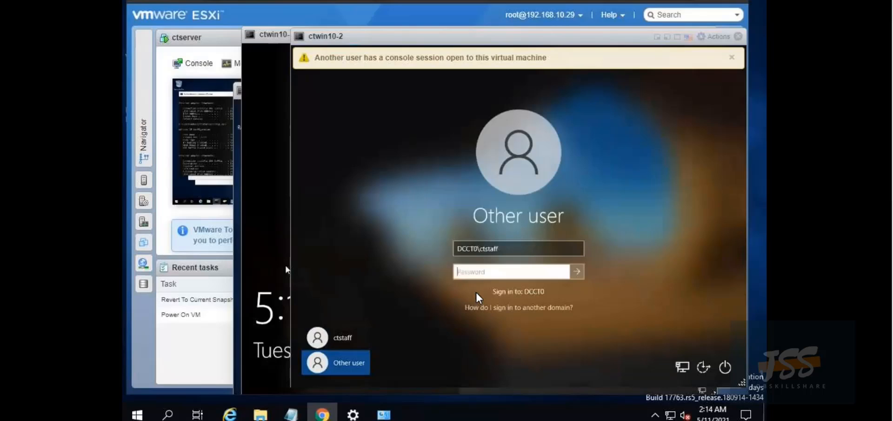
{"action": "type", "text": "*************"}
{"action": "key", "text": "Return"}
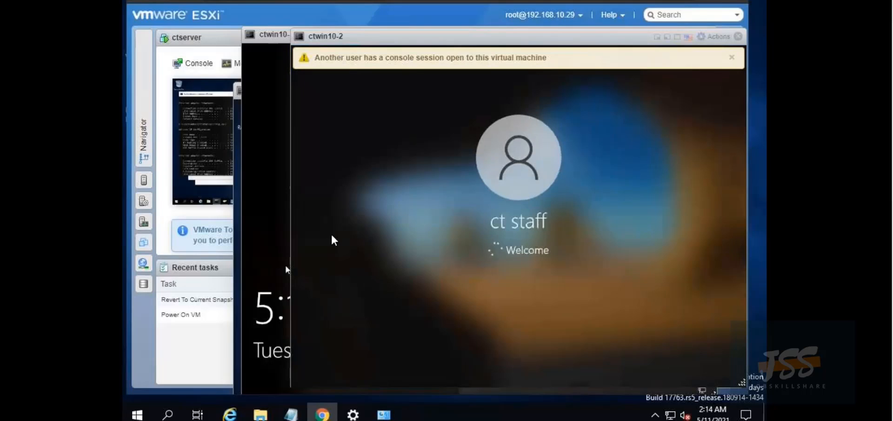
Sign ctwin10-1 in as Other user with the DCCT0 helpdesk domain account, checking ctwin10-2's progress
{"action": "left_click", "coordinate": [265, 199]}
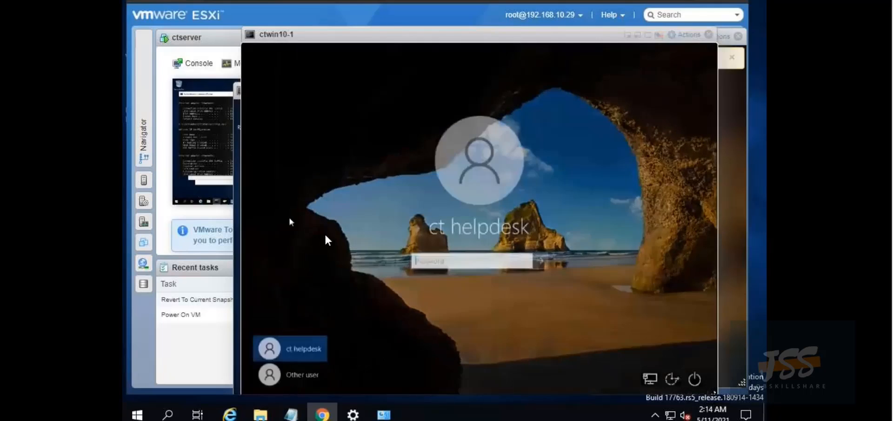
{"action": "left_click", "coordinate": [310, 372]}
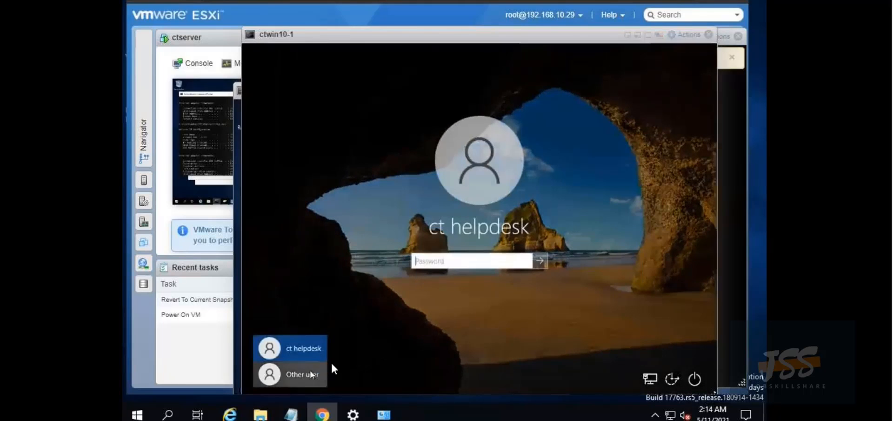
{"action": "type", "text": "DCCT"}
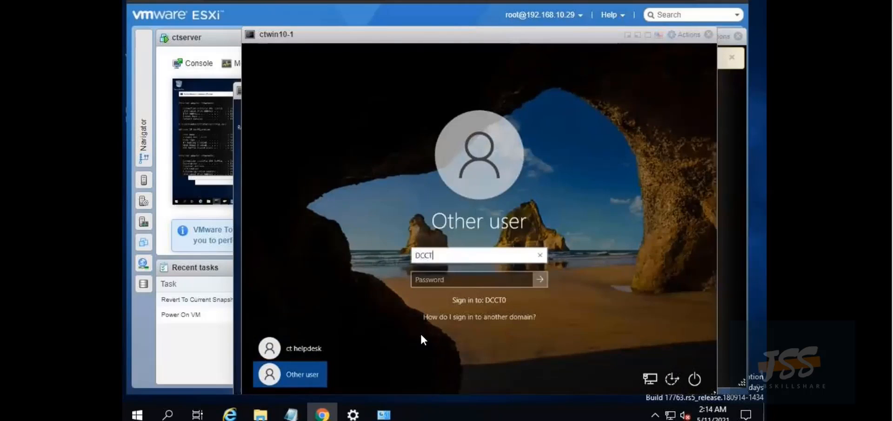
{"action": "type", "text": "0\\cthelpdesk"}
{"action": "key", "text": "Tab"}
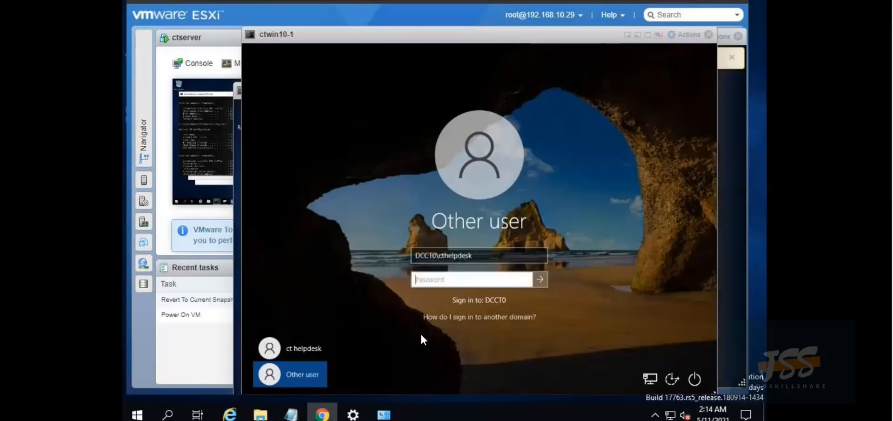
{"action": "type", "text": "•••••"}
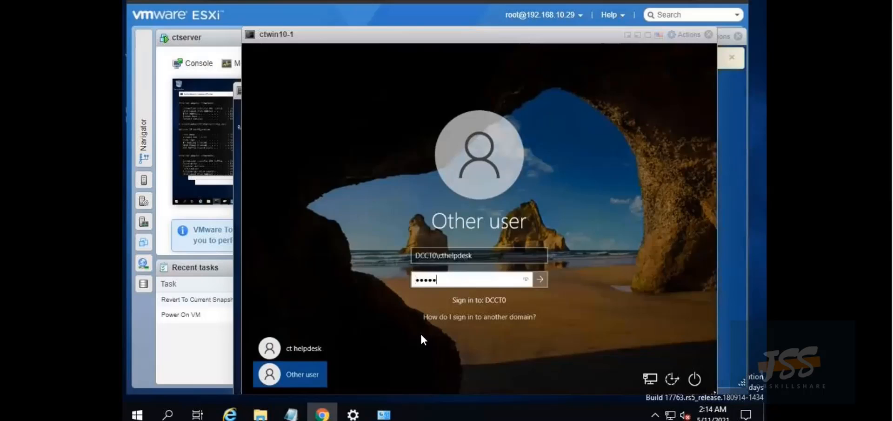
{"action": "type", "text": "•••••••"}
{"action": "key", "text": "Return"}
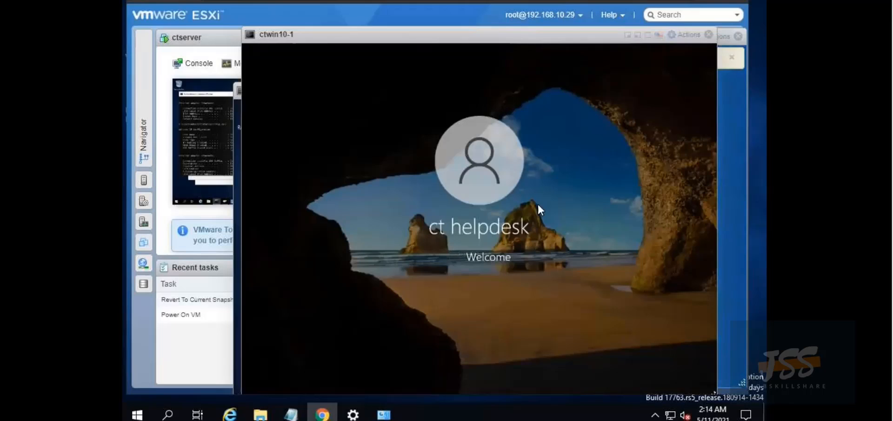
{"action": "left_click", "coordinate": [731, 135]}
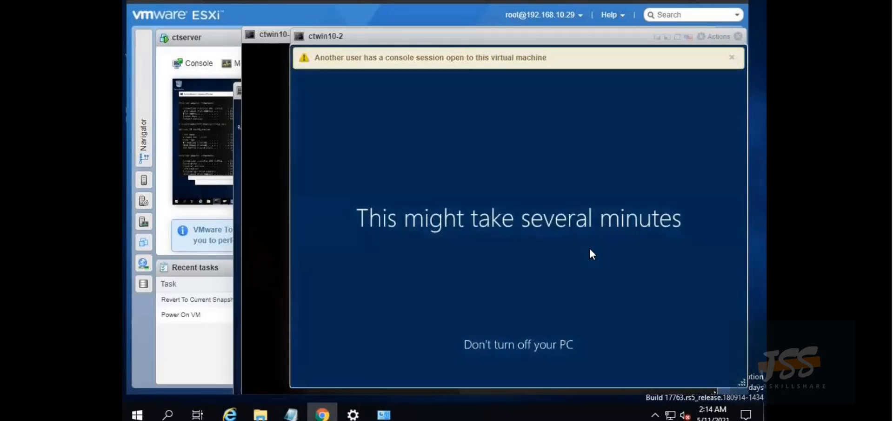
{"action": "left_click", "coordinate": [253, 245]}
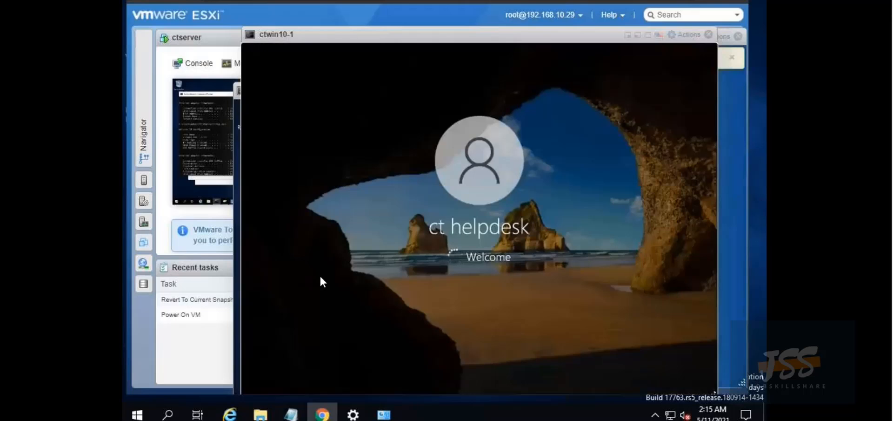
Rearrange the ctwin10-1 and ctwin10-2 consoles so ctwin10-1's desktop is in view
{"action": "left_click_drag", "start_coordinate": [424, 36], "coordinate": [282, 21]}
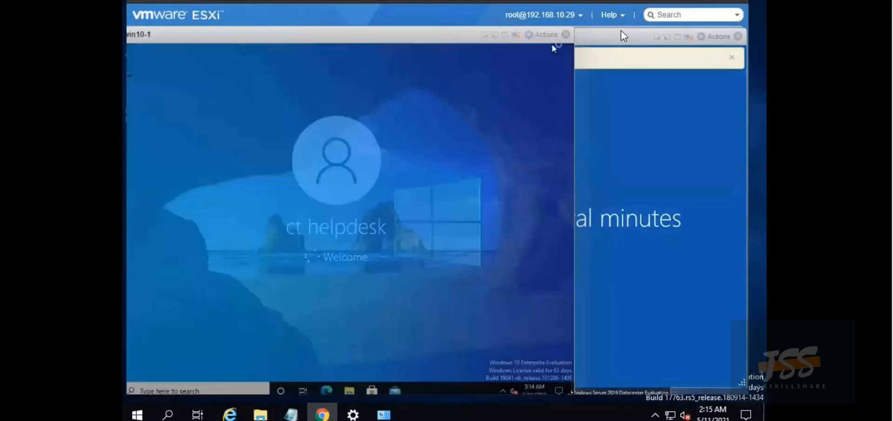
{"action": "left_click", "coordinate": [663, 30]}
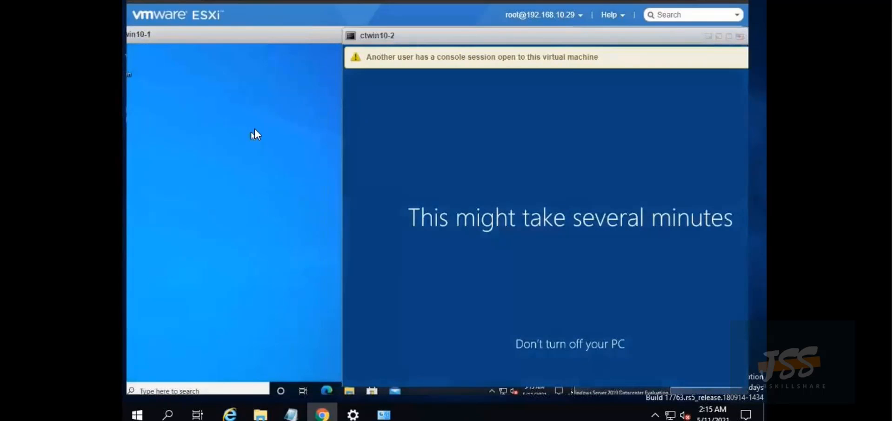
{"action": "left_click", "coordinate": [280, 49]}
{"action": "left_click_drag", "start_coordinate": [305, 34], "coordinate": [365, 34]}
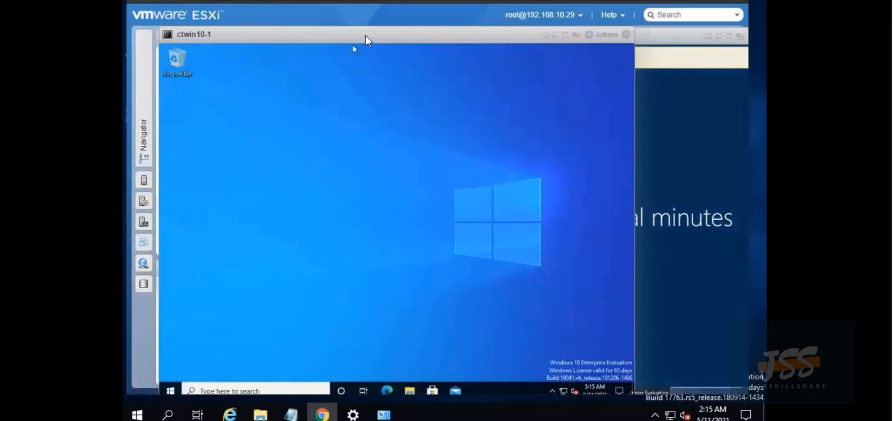
On ctwin10-1, run whoami /fqdn in Command Prompt, confirming the dcct.jobskillshare.org domain user
{"action": "left_click", "coordinate": [233, 391]}
{"action": "type", "text": "cmd"}
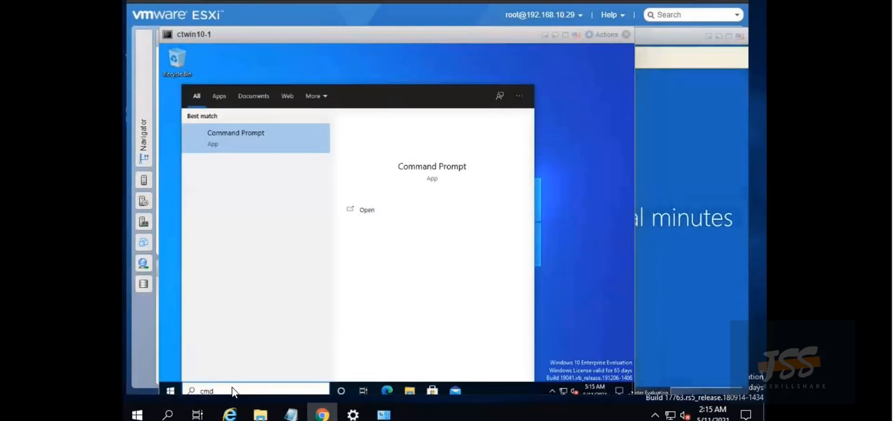
{"action": "key", "text": "Return"}
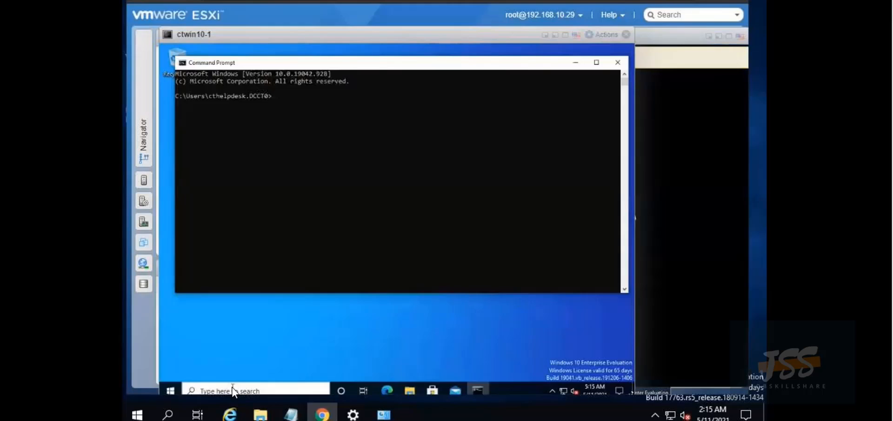
{"action": "type", "text": "wh"}
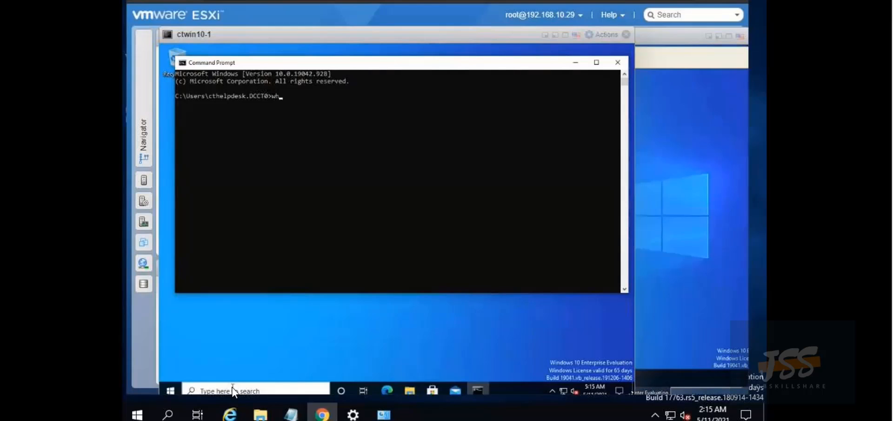
{"action": "type", "text": "oami /fqdn"}
{"action": "key", "text": "Return"}
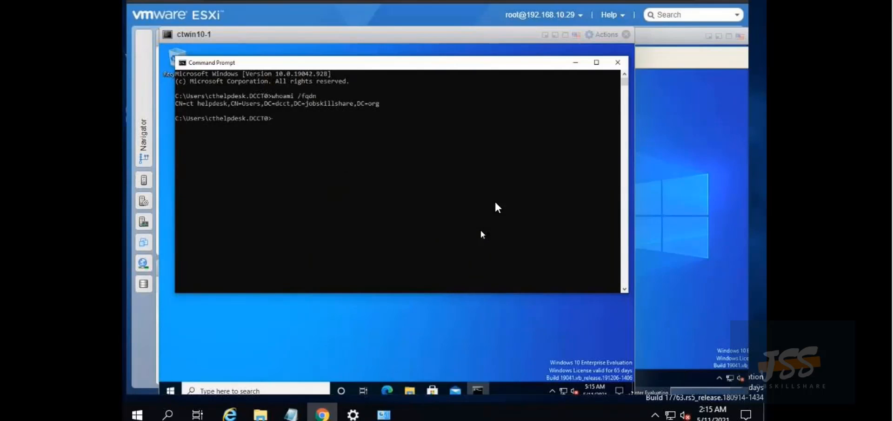
{"action": "left_click", "coordinate": [694, 202]}
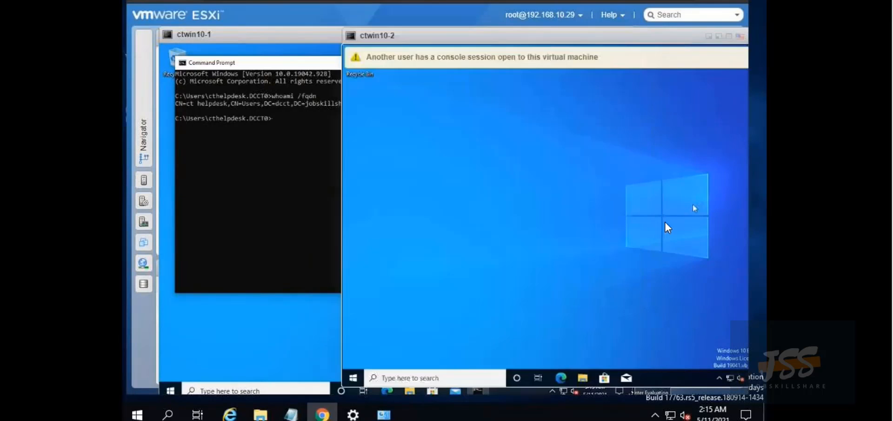
On ctwin10-2, run whoami /fqdn in Command Prompt, showing the staff user in dcct.jobskillshare.org
{"action": "left_click", "coordinate": [417, 381]}
{"action": "type", "text": "cm"}
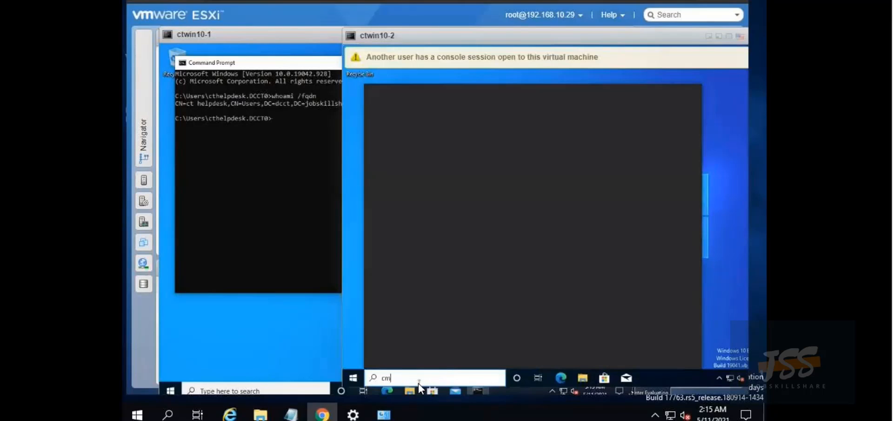
{"action": "type", "text": "d"}
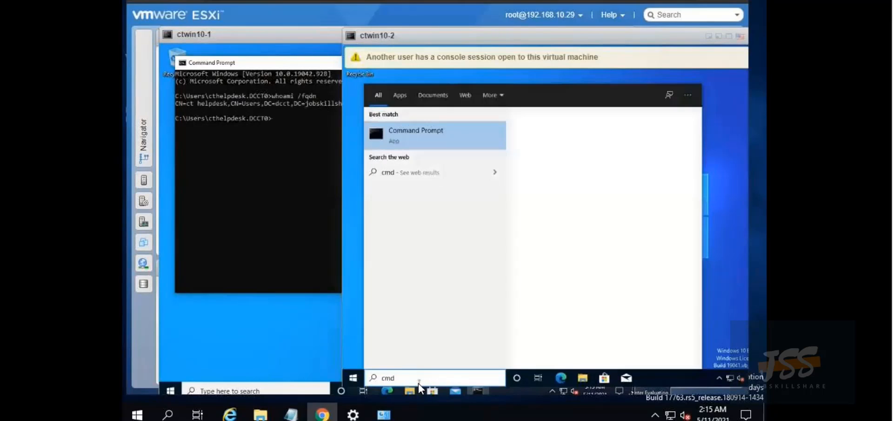
{"action": "key", "text": "Return"}
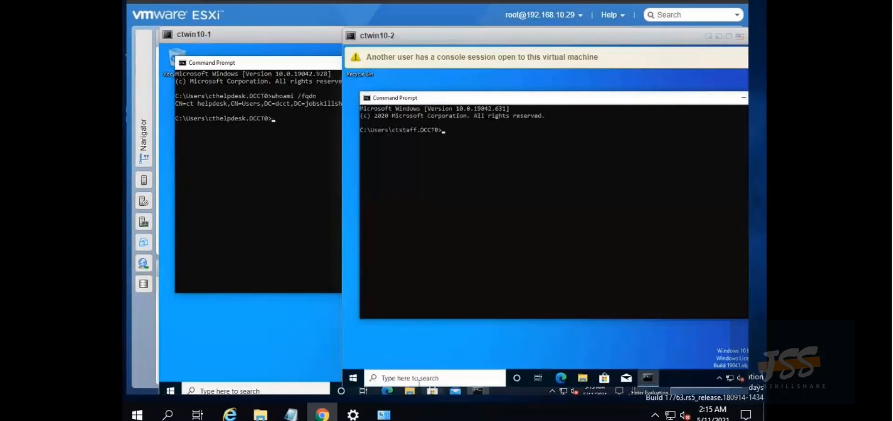
{"action": "type", "text": "whoami /fqdn"}
{"action": "key", "text": "Return"}
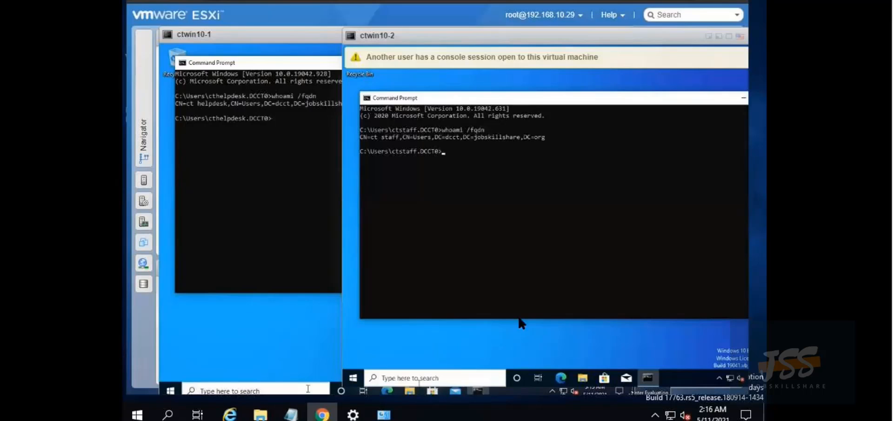
{"action": "left_click", "coordinate": [240, 216]}
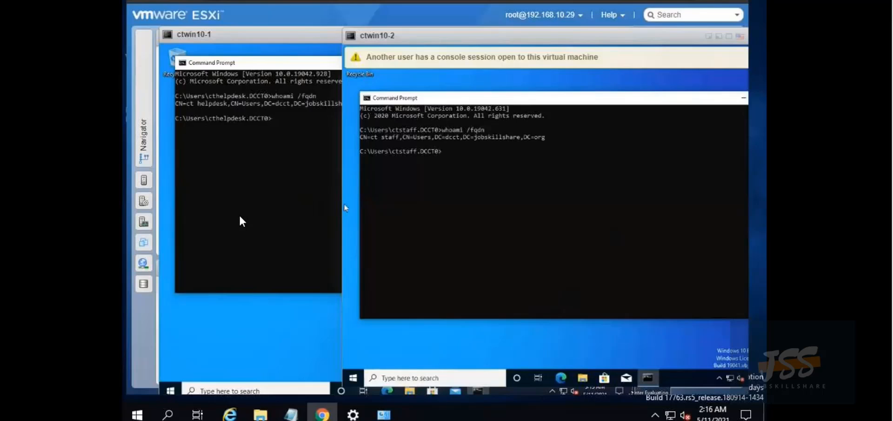
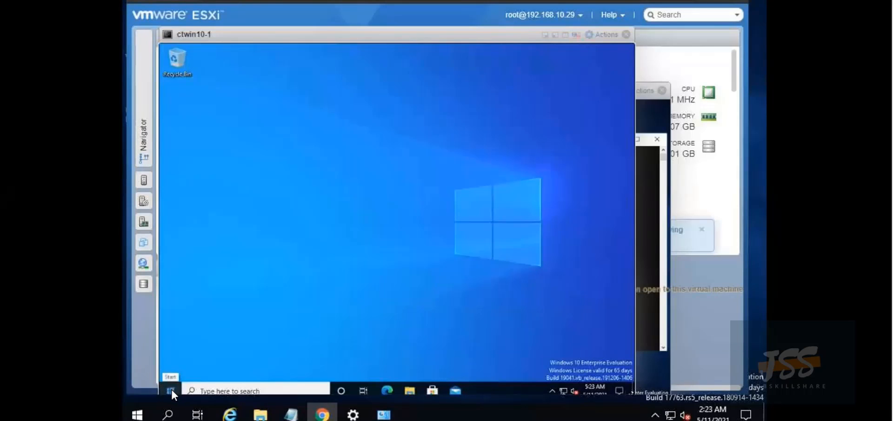
From Optional features, search 'rsat' and install the Active Directory Domain Services and Lightweight Directory Services Tools on ctwin10-1
{"action": "right_click", "coordinate": [172, 390]}
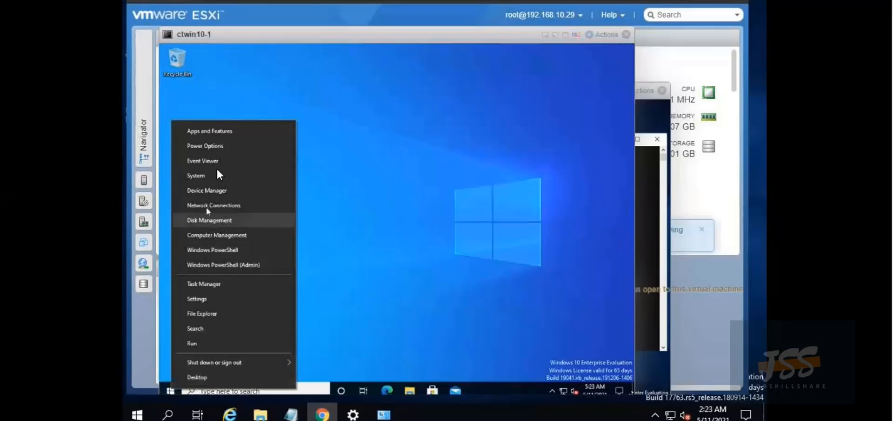
{"action": "left_click", "coordinate": [222, 130]}
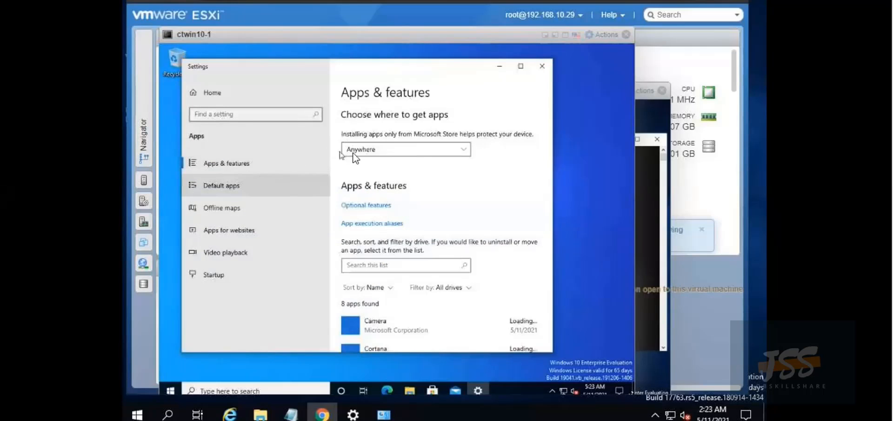
{"action": "left_click", "coordinate": [375, 207]}
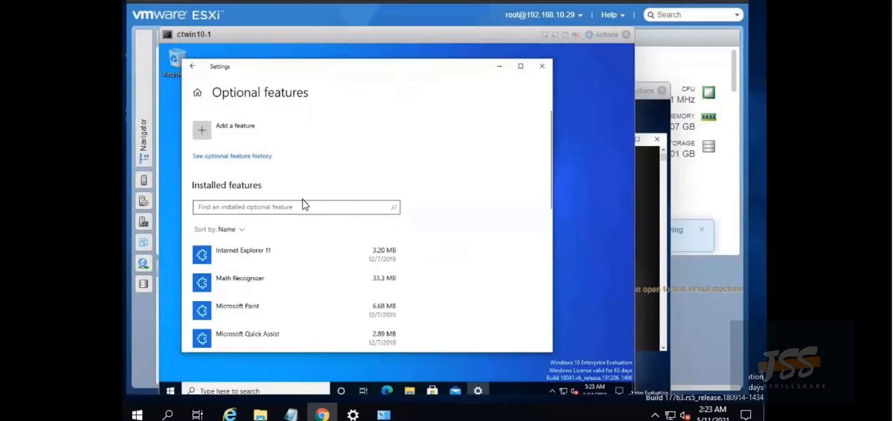
{"action": "left_click", "coordinate": [208, 128]}
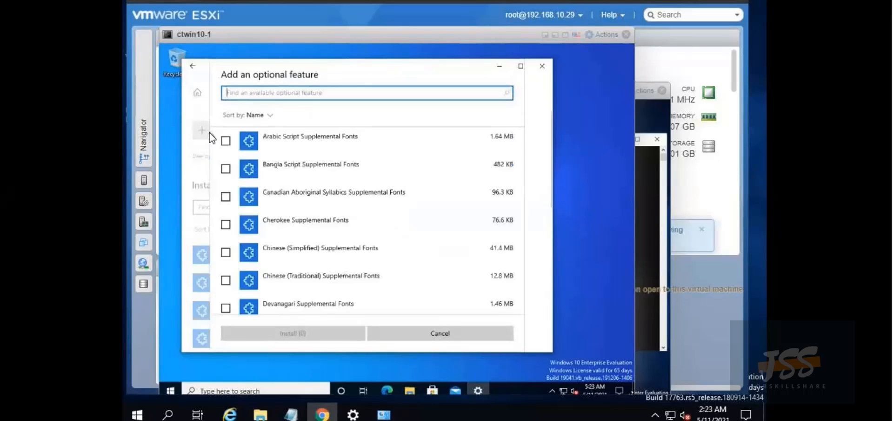
{"action": "type", "text": "rsat"}
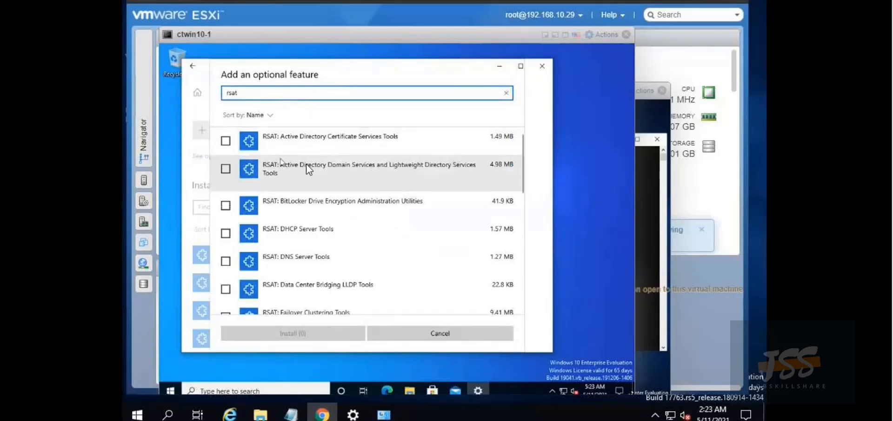
{"action": "left_click", "coordinate": [225, 168]}
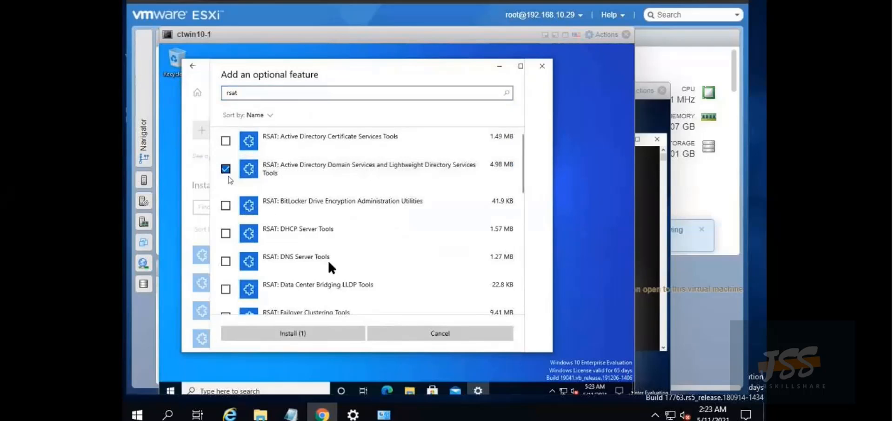
{"action": "left_click", "coordinate": [335, 338]}
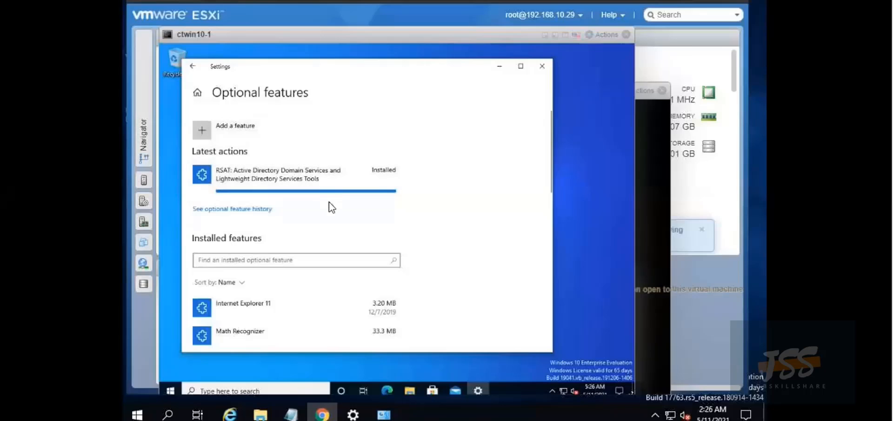
Close Settings and launch Active Directory Users and Computers from Windows Administrative Tools
{"action": "left_click", "coordinate": [542, 66]}
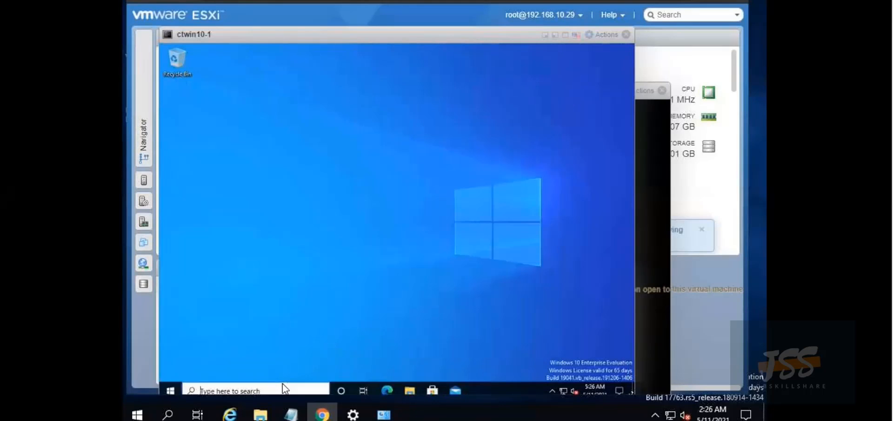
{"action": "left_click", "coordinate": [283, 385]}
{"action": "type", "text": "windows"}
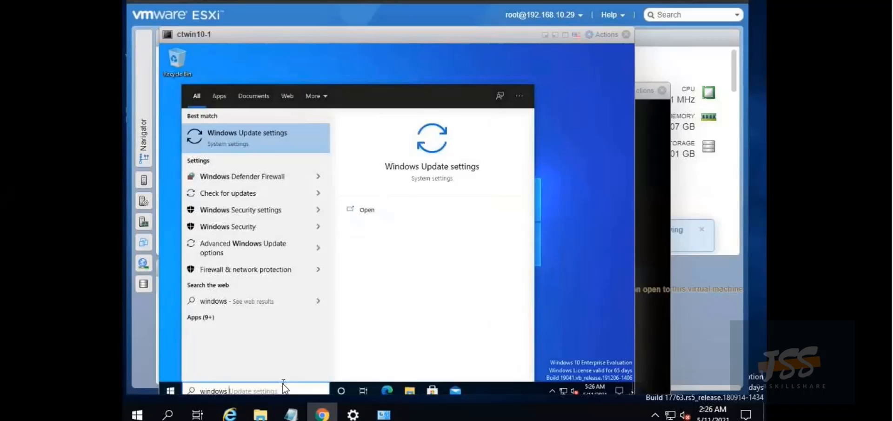
{"action": "type", "text": " admin"}
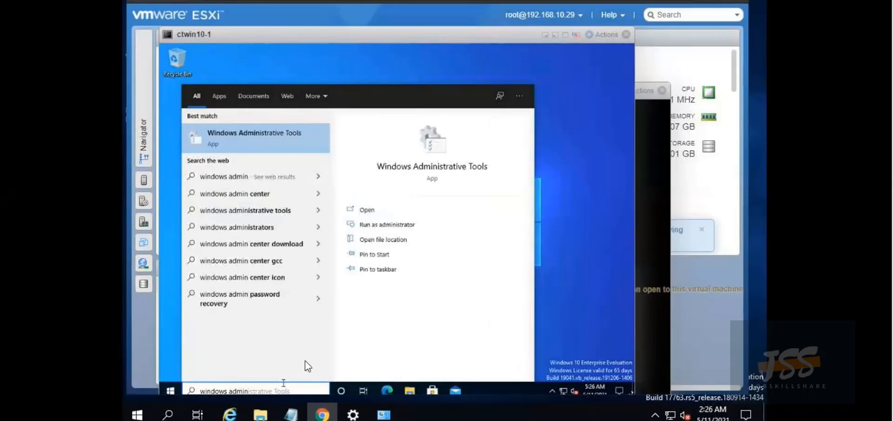
{"action": "left_click", "coordinate": [281, 136]}
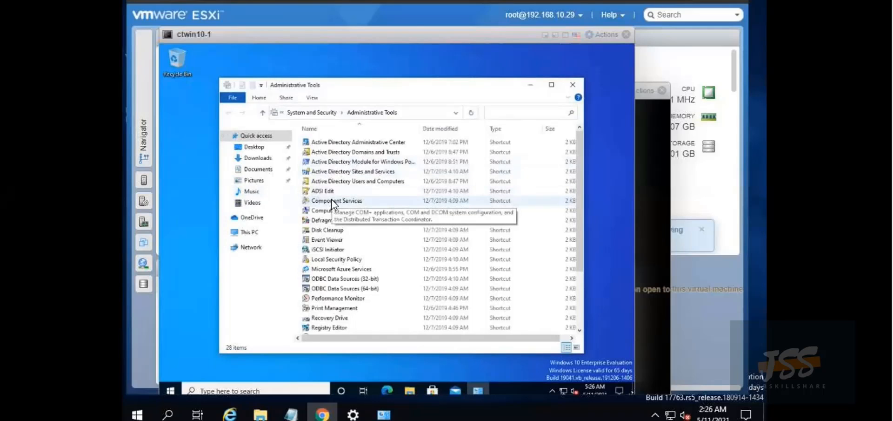
{"action": "left_click", "coordinate": [350, 181]}
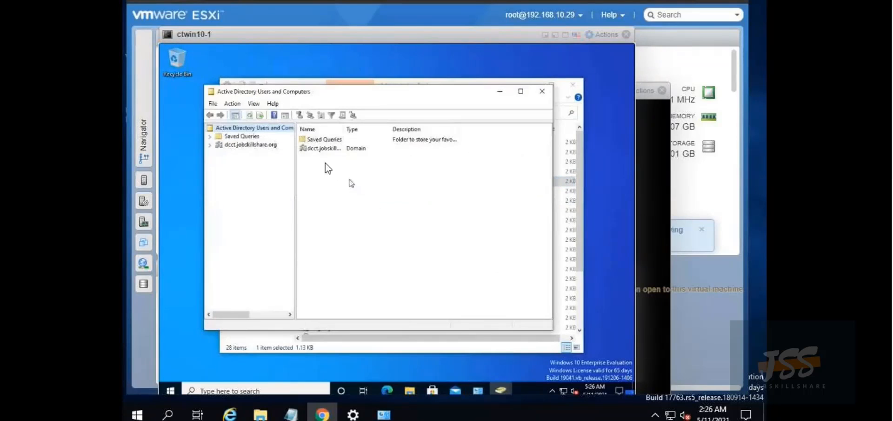
Expand dcct.jobskillshare.org and bring up the New object menu on the Users container
{"action": "left_click", "coordinate": [211, 145]}
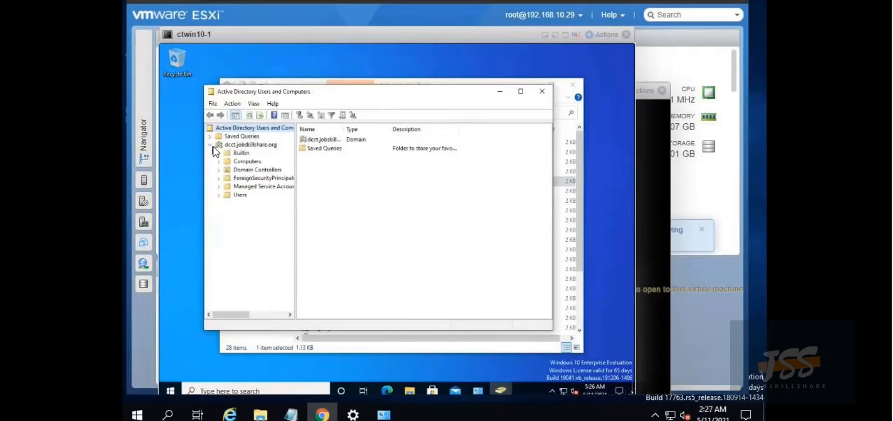
{"action": "left_click", "coordinate": [240, 195]}
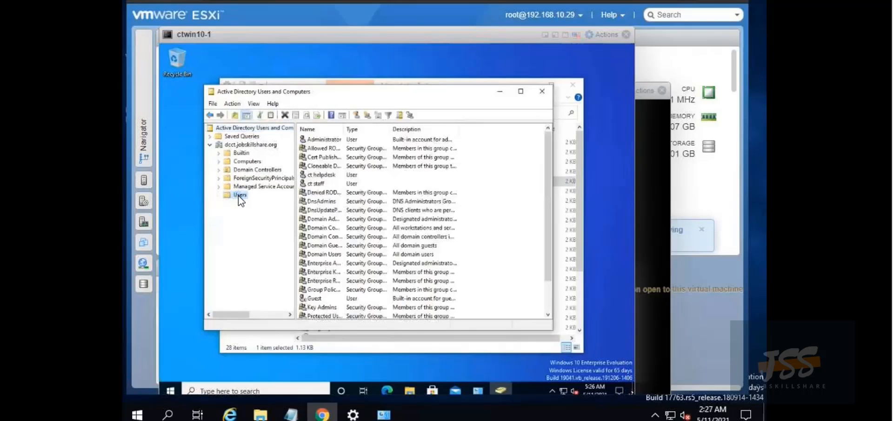
{"action": "left_click", "coordinate": [490, 225]}
{"action": "right_click", "coordinate": [491, 225]}
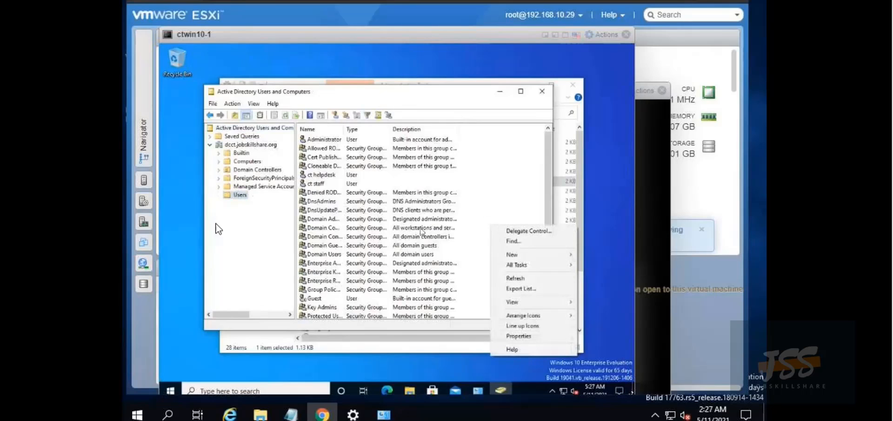
{"action": "right_click", "coordinate": [245, 194]}
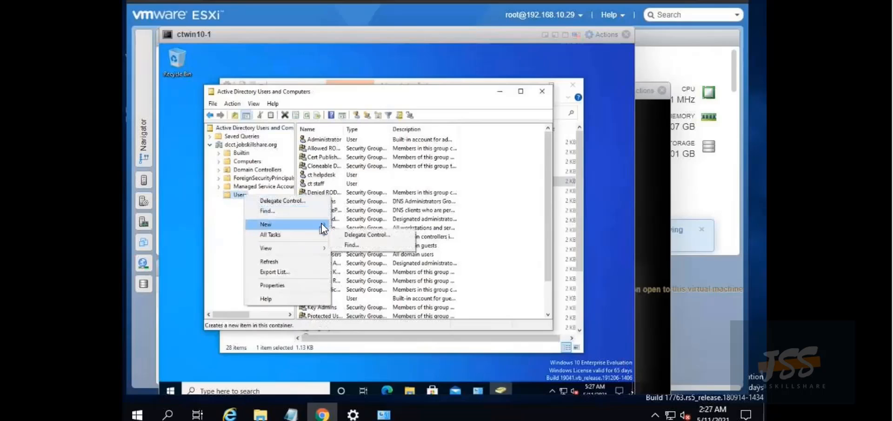
{"action": "mouse_move", "coordinate": [322, 223]}
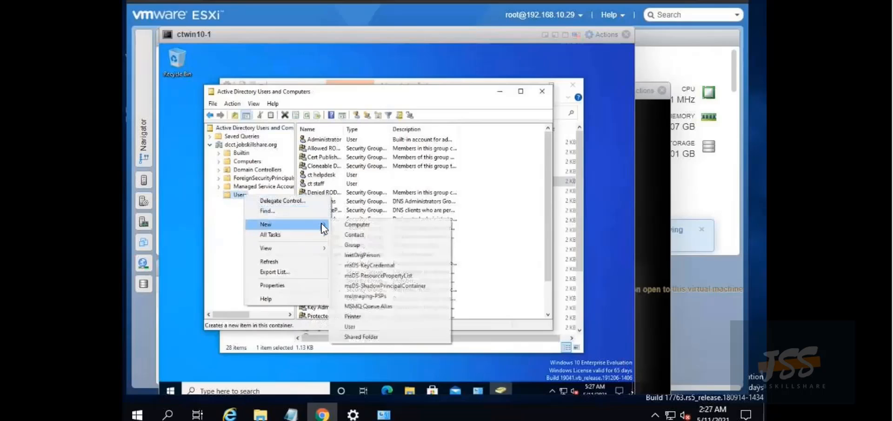
Start a new user named 'ctstaff2' with user logon name 'ctstaff2'
{"action": "left_click", "coordinate": [355, 327]}
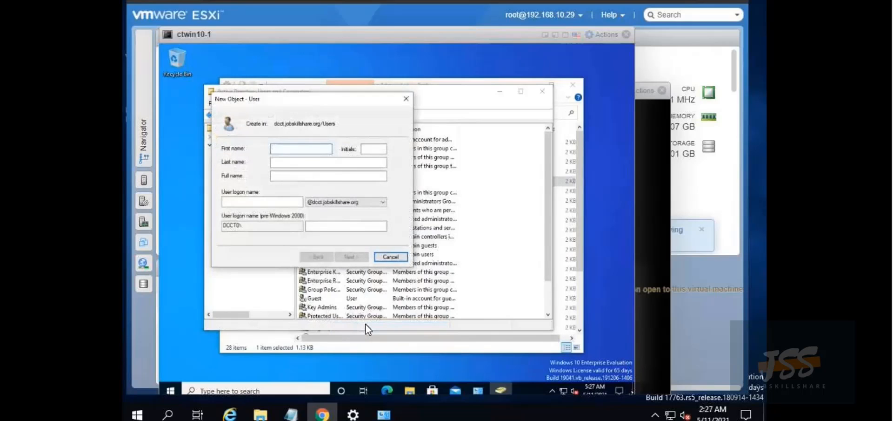
{"action": "type", "text": "ct"}
{"action": "type", "text": "staff2"}
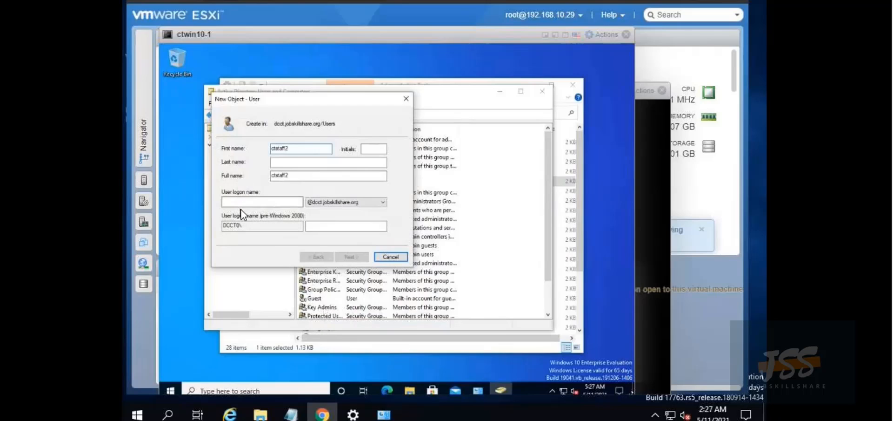
{"action": "left_click", "coordinate": [251, 200]}
{"action": "type", "text": "ctsta"}
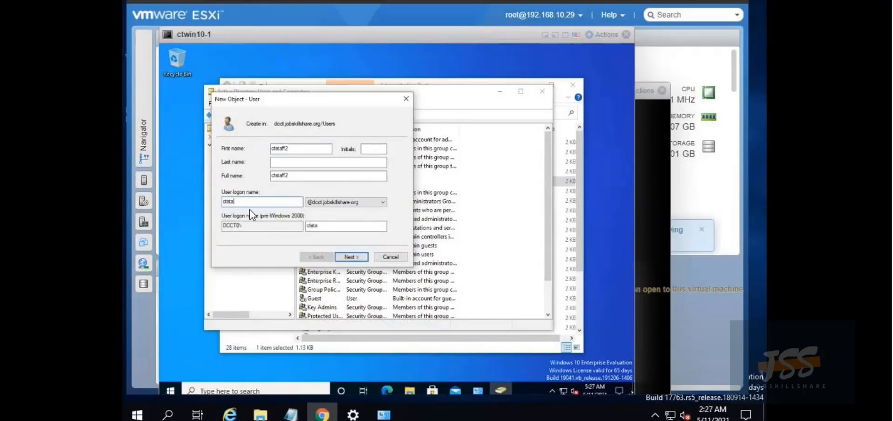
{"action": "type", "text": "ff2"}
{"action": "left_click", "coordinate": [344, 257]}
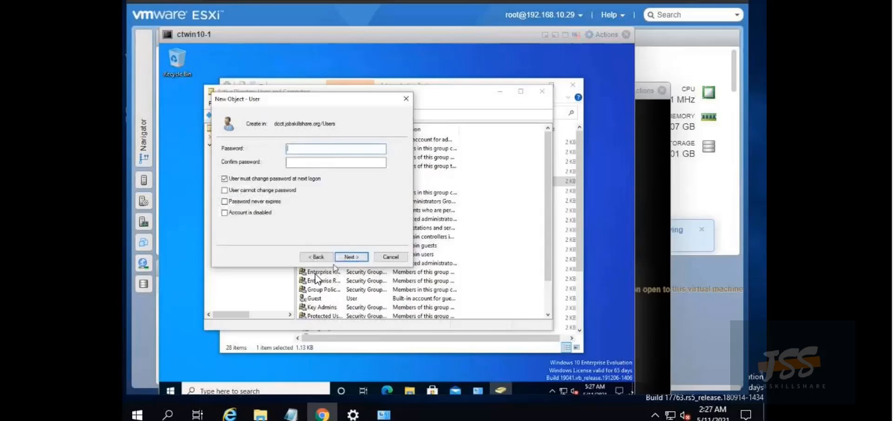
Set and confirm the account password, untick 'must change password', and finish creating the user
{"action": "type", "text": "•••••••••••"}
{"action": "left_click", "coordinate": [317, 163]}
{"action": "type", "text": "••"}
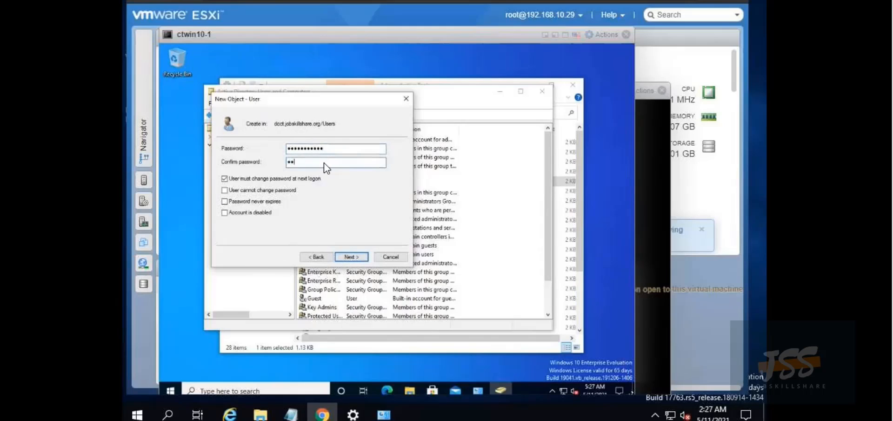
{"action": "type", "text": "•••••••••"}
{"action": "left_click", "coordinate": [225, 178]}
{"action": "left_click", "coordinate": [351, 257]}
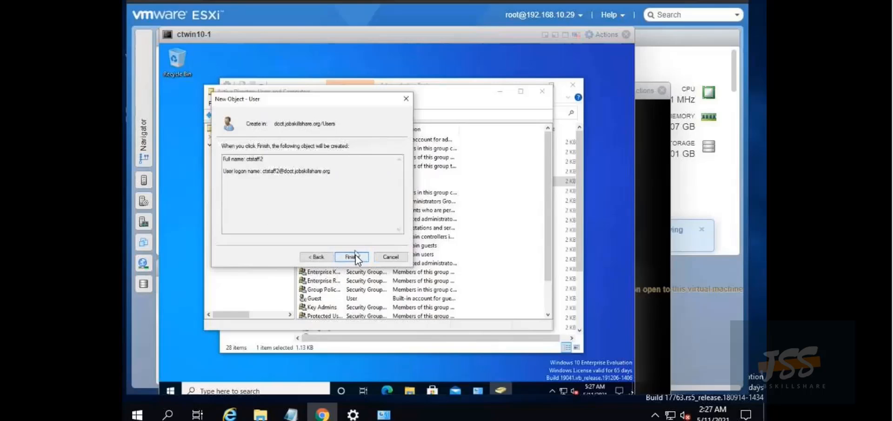
{"action": "left_click", "coordinate": [352, 257]}
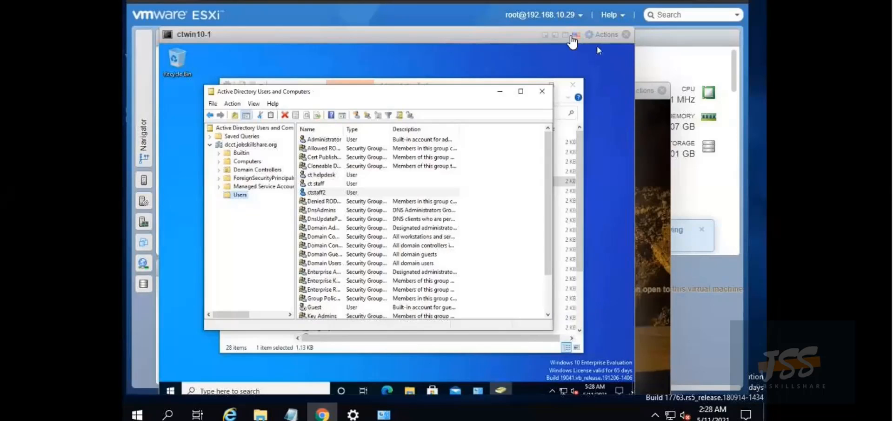
Minimize the ctwin10-1 and ctserver consoles and bring up the ctwin10-2 console
{"action": "left_click", "coordinate": [556, 35]}
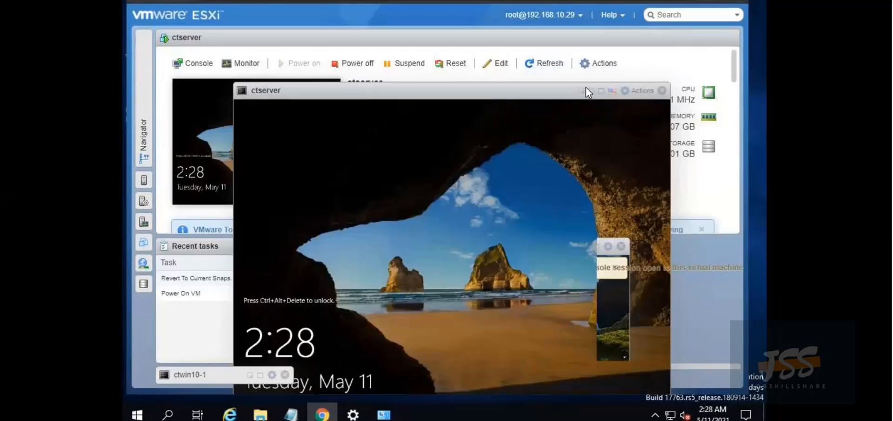
{"action": "left_click", "coordinate": [581, 91]}
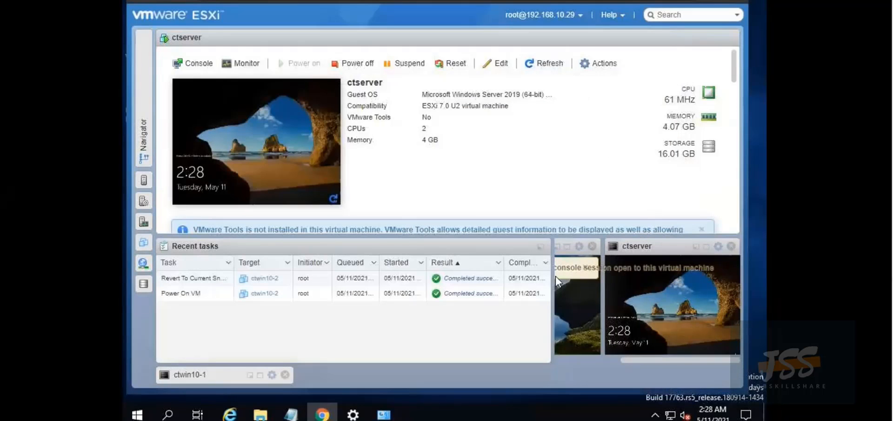
{"action": "left_click", "coordinate": [567, 246]}
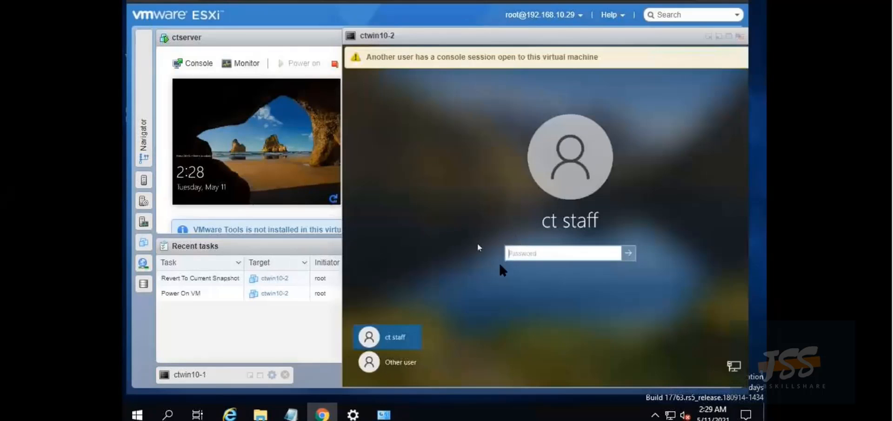
Sign in to ctwin10-2 as Other user DCCT0\ctstaff2 with the account password
{"action": "left_click", "coordinate": [397, 362]}
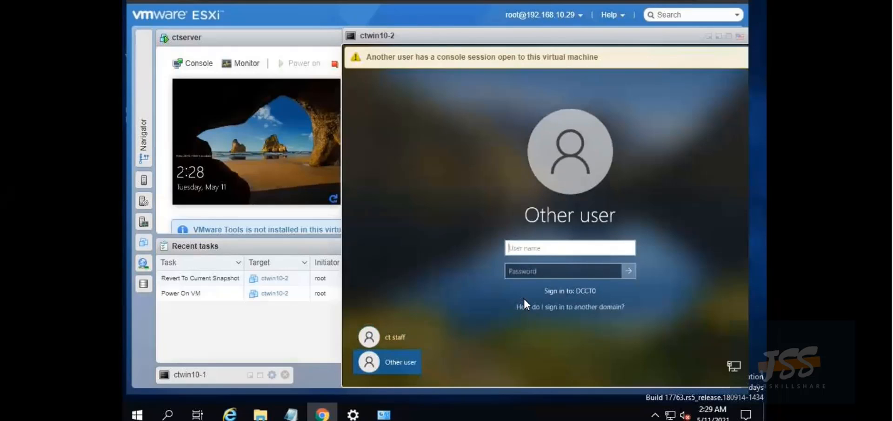
{"action": "type", "text": "DCCT0\\ctstaff2"}
{"action": "left_click", "coordinate": [548, 269]}
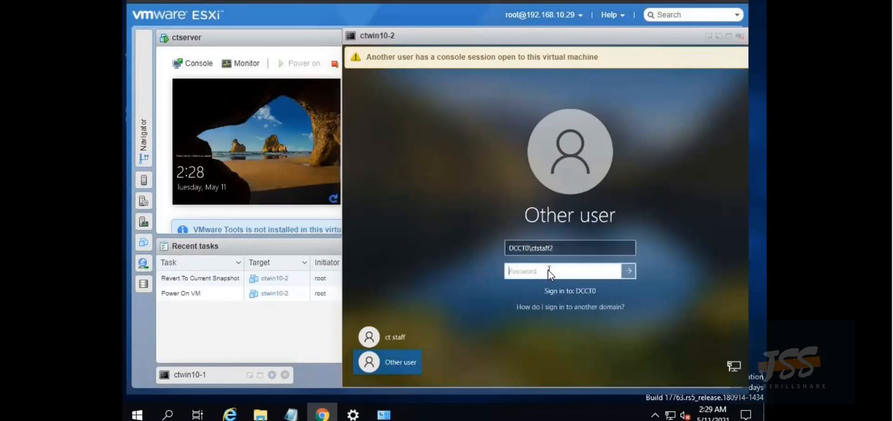
{"action": "type", "text": "••••"}
{"action": "key", "text": "Return"}
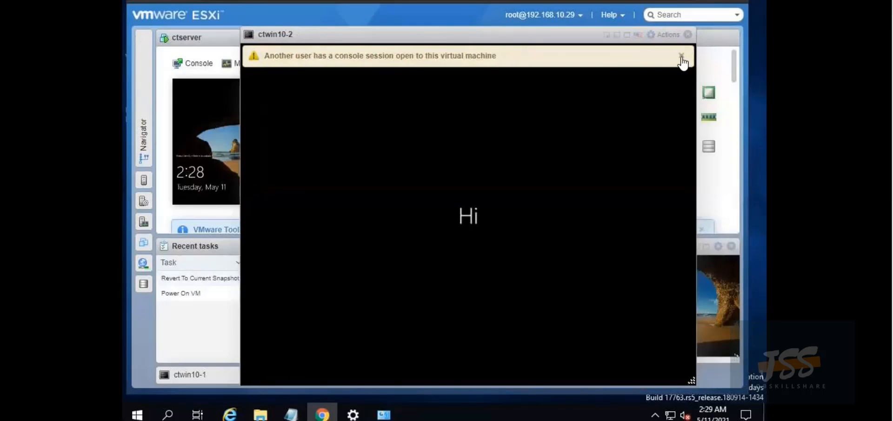
Dismiss the 'Another user has a console session open' banner while the ctwin10-2 desktop loads
{"action": "left_click", "coordinate": [681, 56]}
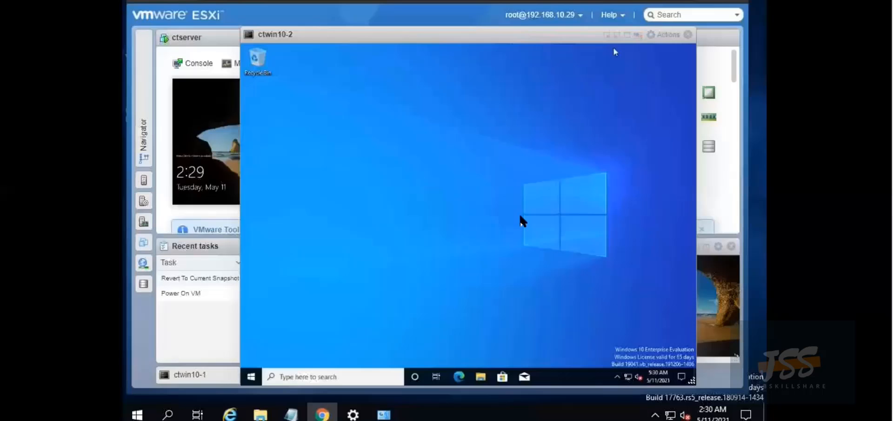
Launch Command Prompt on ctwin10-2 and run whoami, fixing a stray '?' typo first
{"action": "left_click", "coordinate": [301, 378]}
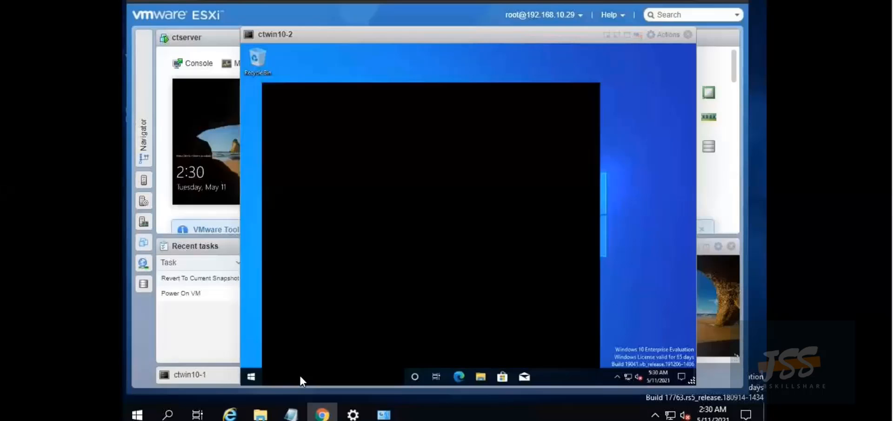
{"action": "type", "text": "cmd"}
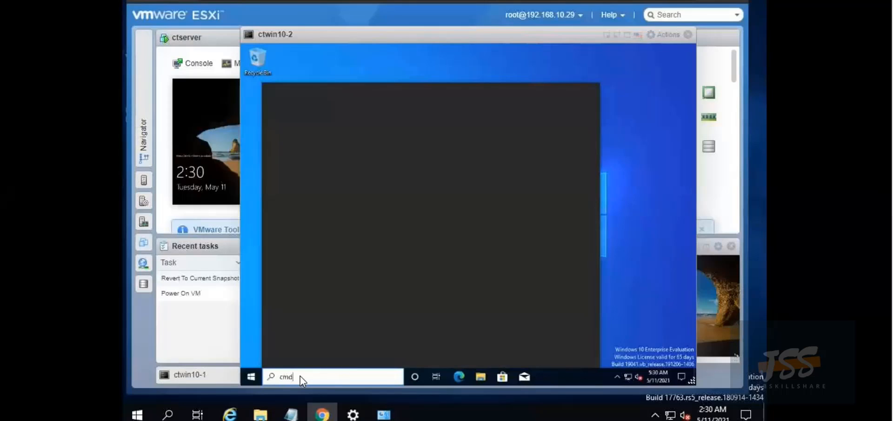
{"action": "key", "text": "Return"}
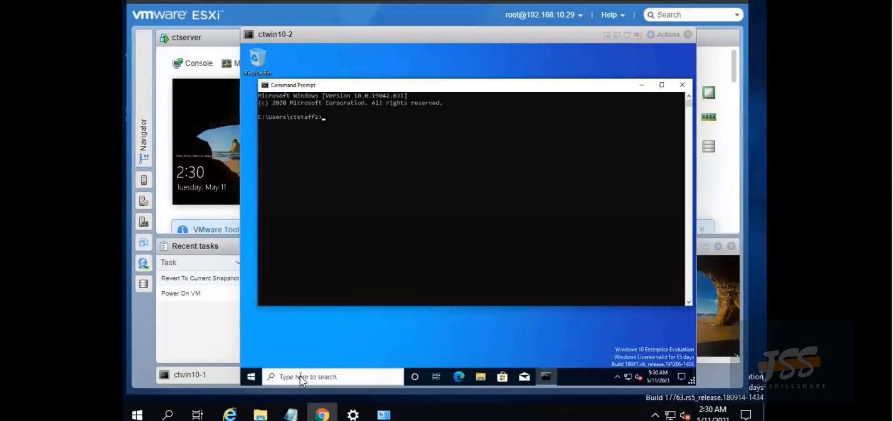
{"action": "type", "text": "whoami?"}
{"action": "key", "text": "Return"}
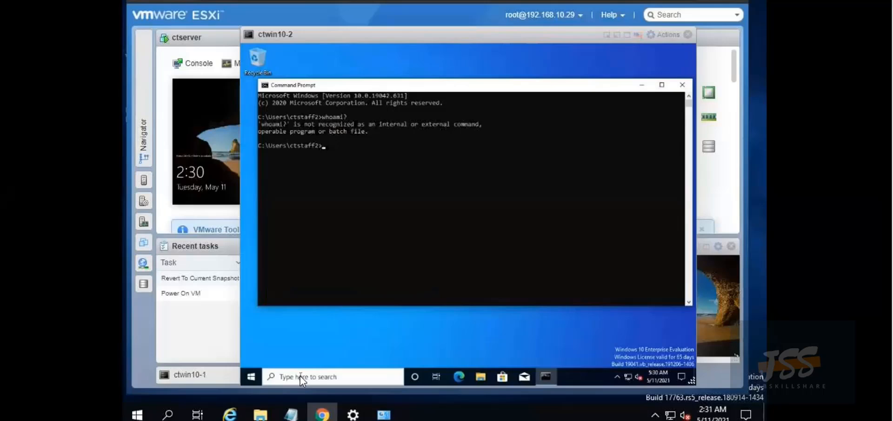
{"action": "key", "text": "Up"}
{"action": "key", "text": "BackSpace"}
{"action": "key", "text": "Return"}
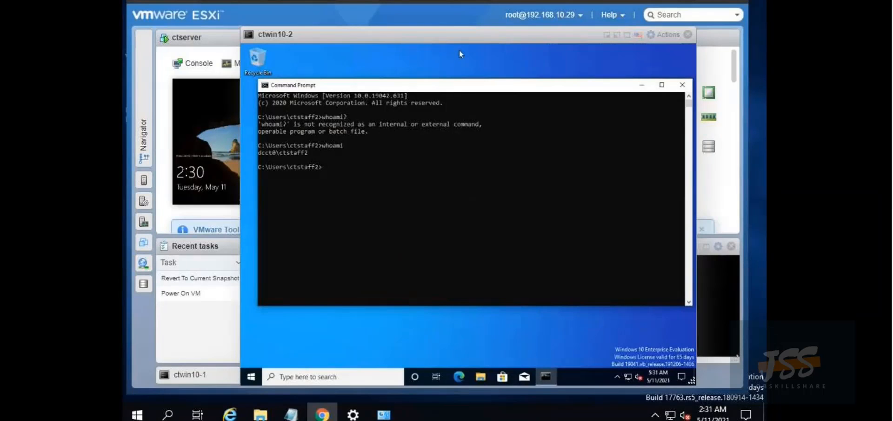
Close Command Prompt and complete Edge's first-run setup, continuing without signing in
{"action": "left_click", "coordinate": [682, 84]}
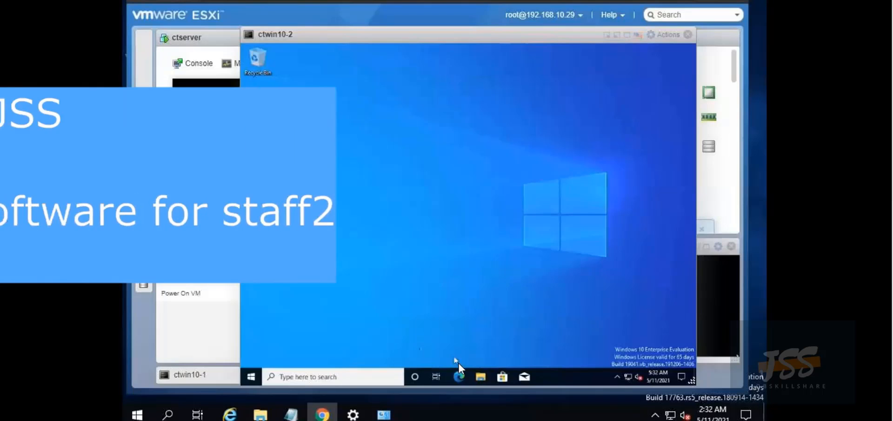
{"action": "left_click", "coordinate": [460, 372]}
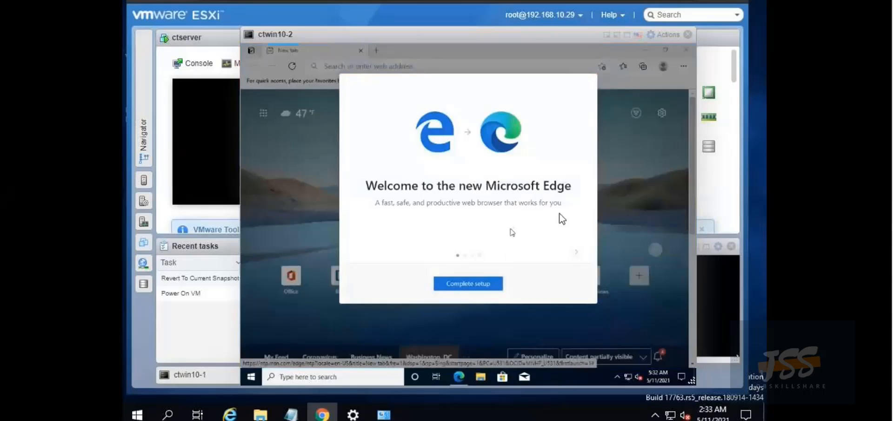
{"action": "left_click", "coordinate": [475, 279]}
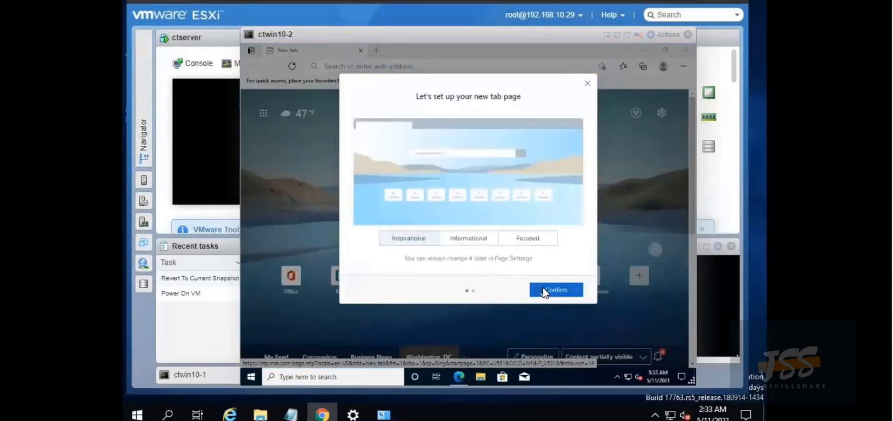
{"action": "left_click", "coordinate": [545, 292]}
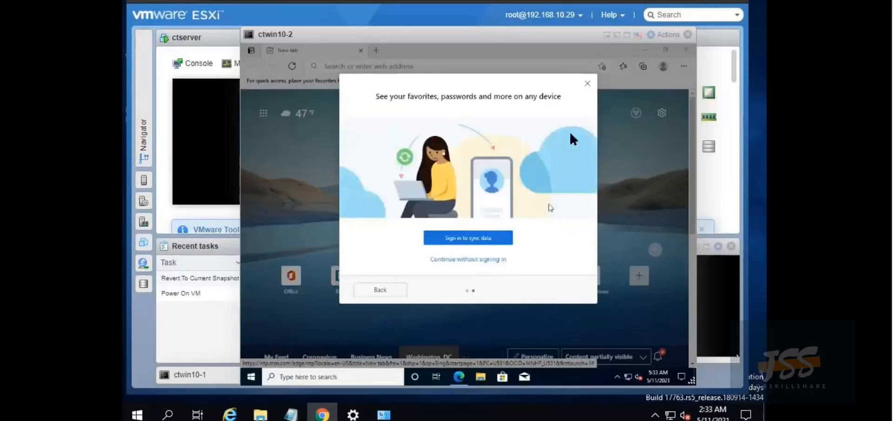
{"action": "left_click", "coordinate": [587, 84]}
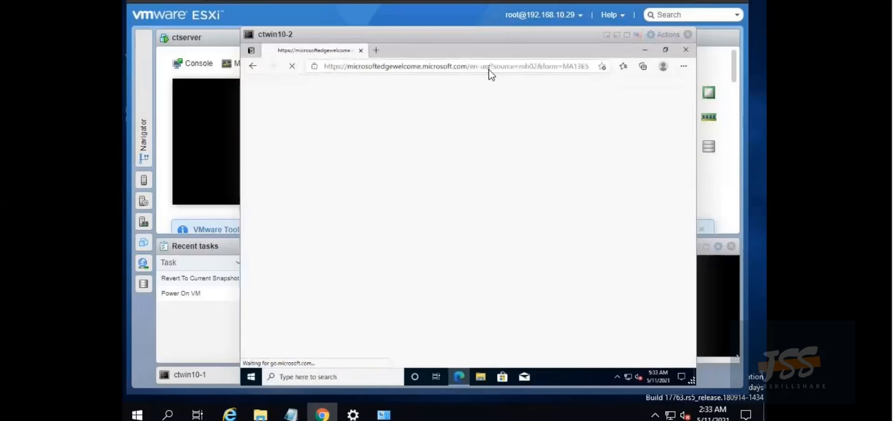
Navigate Edge to portal.office.com
{"action": "left_click", "coordinate": [509, 67]}
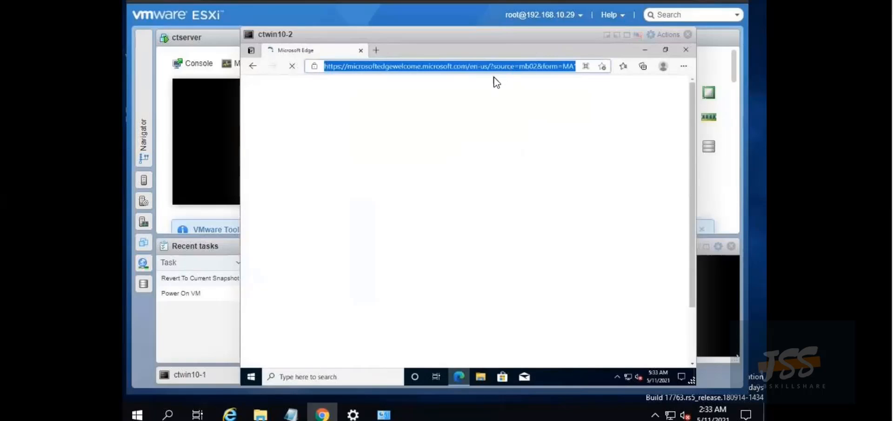
{"action": "type", "text": "por"}
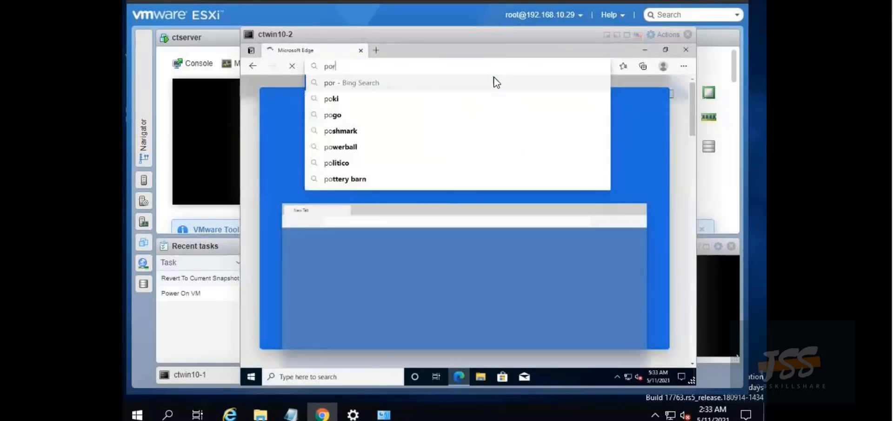
{"action": "type", "text": "ta"}
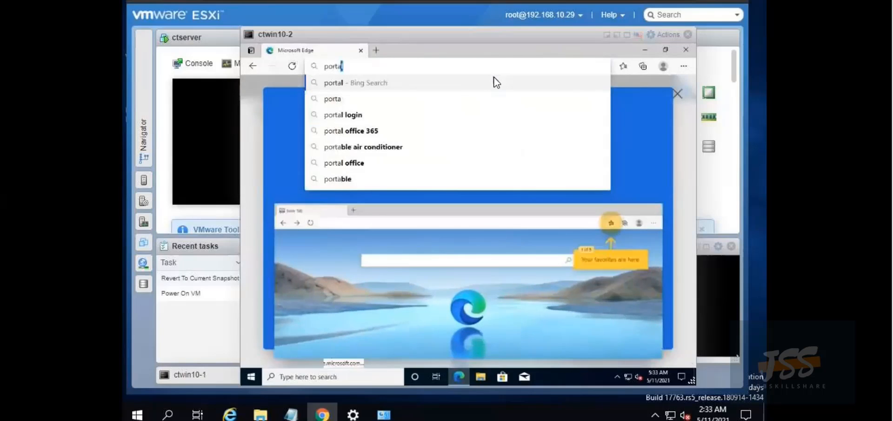
{"action": "type", "text": "l"}
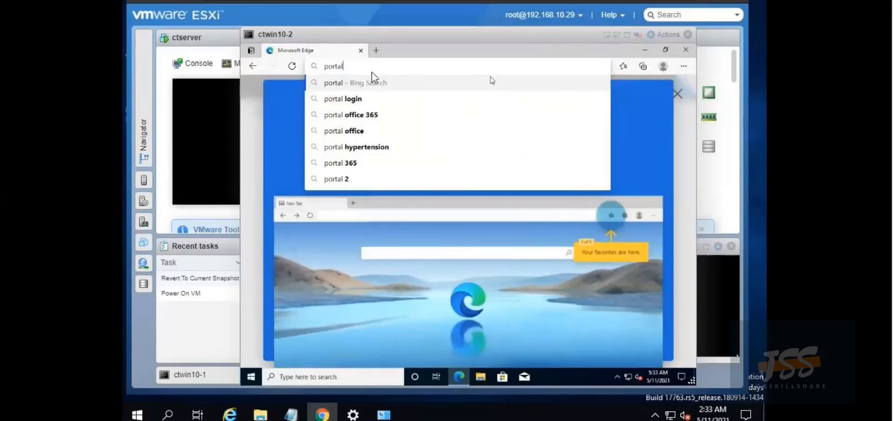
{"action": "left_click", "coordinate": [372, 115]}
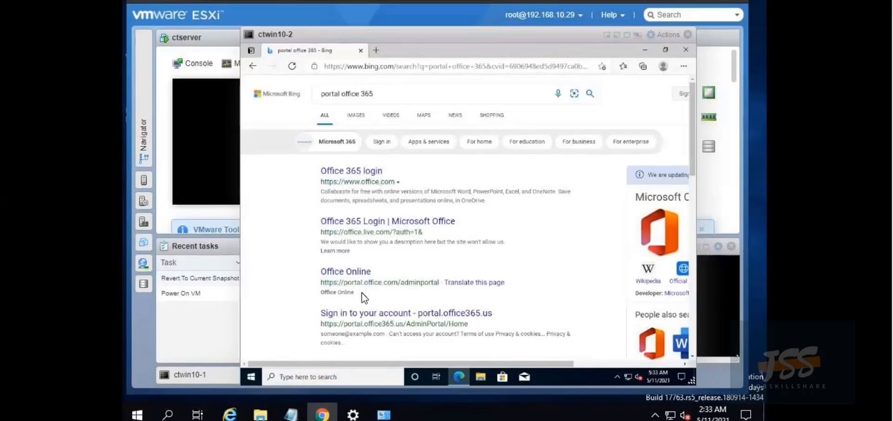
{"action": "left_click", "coordinate": [392, 68]}
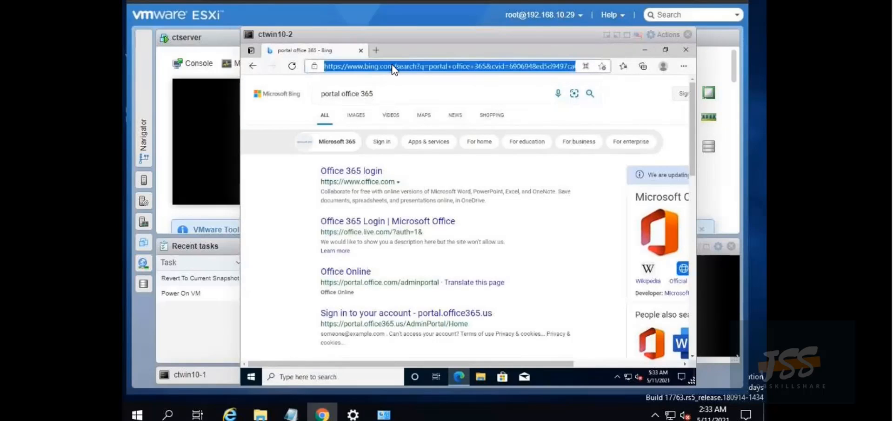
{"action": "type", "text": "portal"}
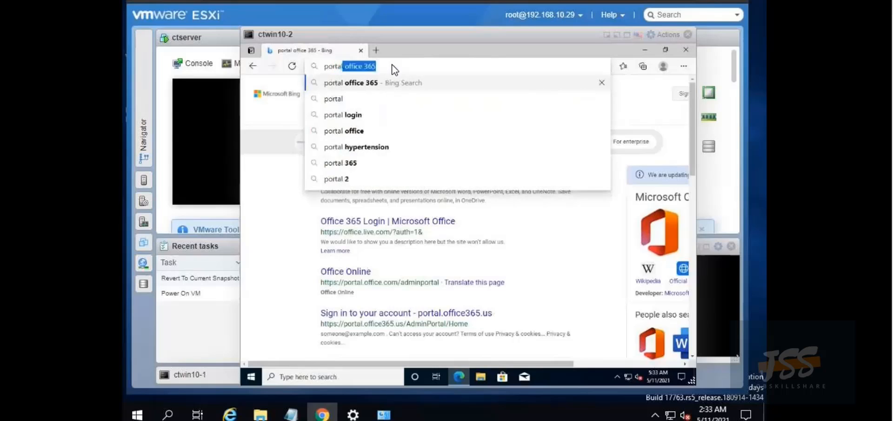
{"action": "type", "text": ".offi"}
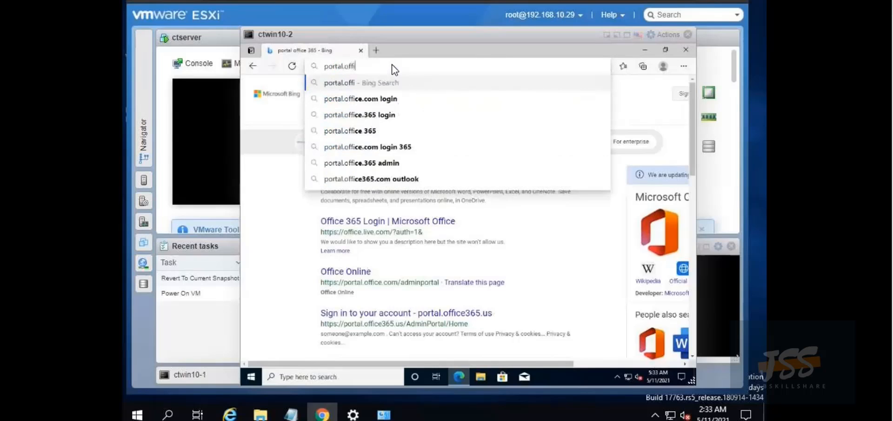
{"action": "type", "text": "ce.com"}
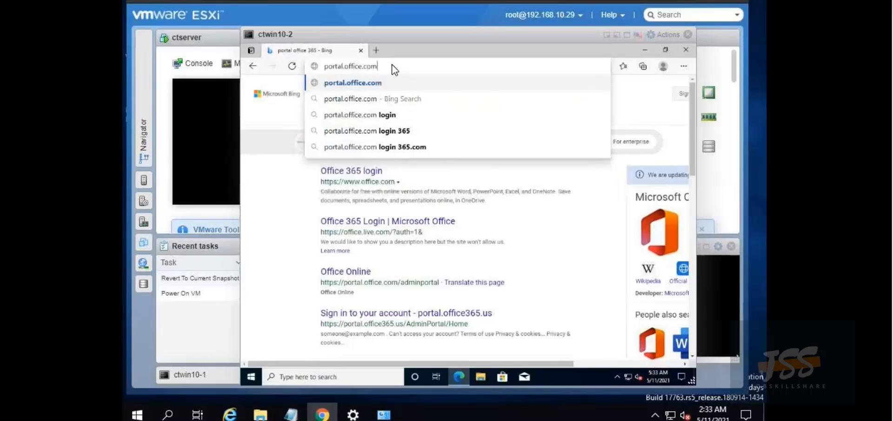
{"action": "key", "text": "Return"}
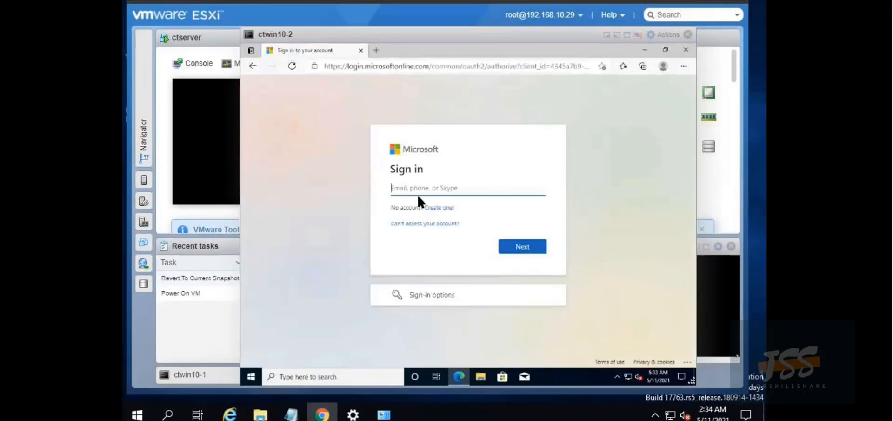
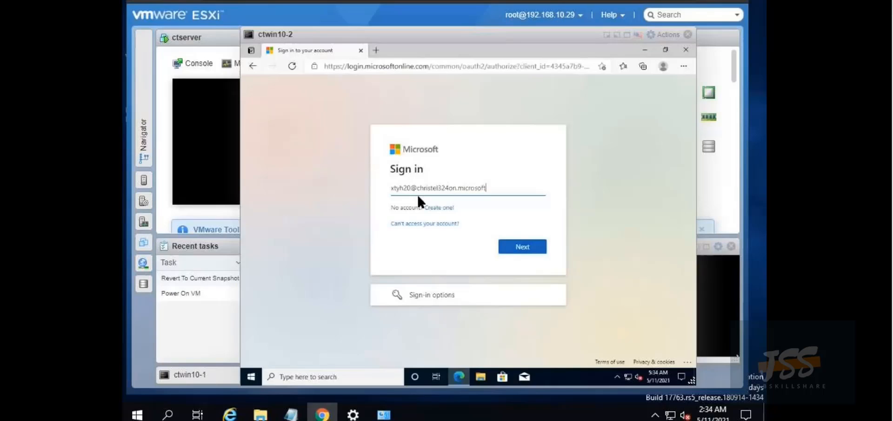
Enter the Microsoft 365 account's e-mail address, correcting the domain's spelling
{"action": "type", "text": ".o"}
{"action": "key", "text": "Right"}
{"action": "key", "text": "Delete"}
{"action": "left_click", "coordinate": [524, 246]}
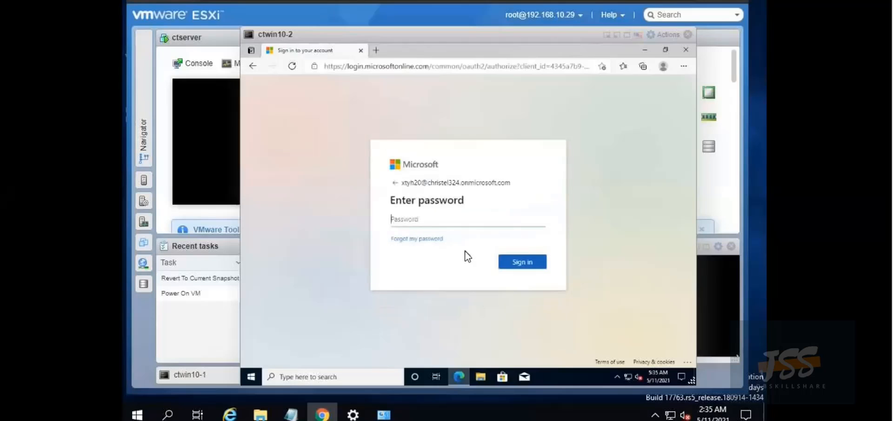
Sign in with the pasted password, decline saving it, postpone extra security setup, and stay signed in
{"action": "key", "text": "ctrl+v"}
{"action": "left_click", "coordinate": [517, 263]}
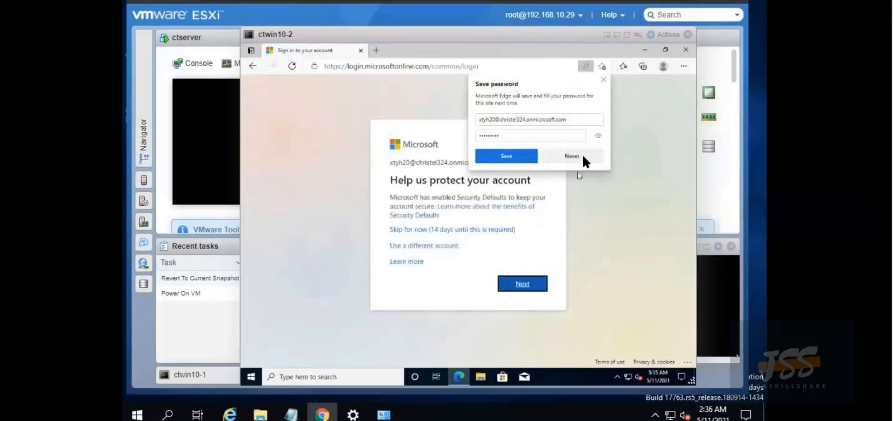
{"action": "left_click", "coordinate": [572, 156]}
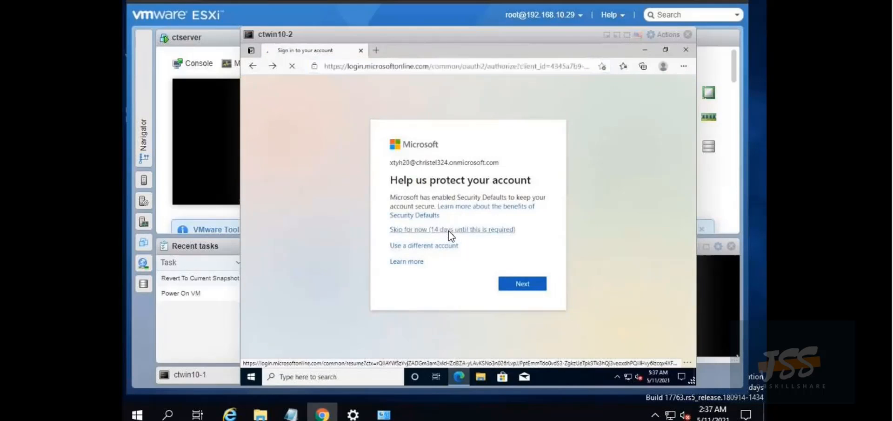
{"action": "left_click", "coordinate": [448, 231]}
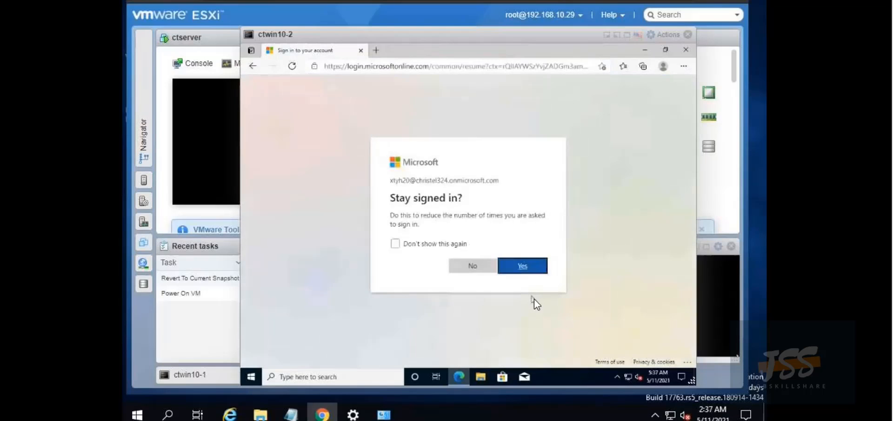
{"action": "left_click", "coordinate": [515, 274]}
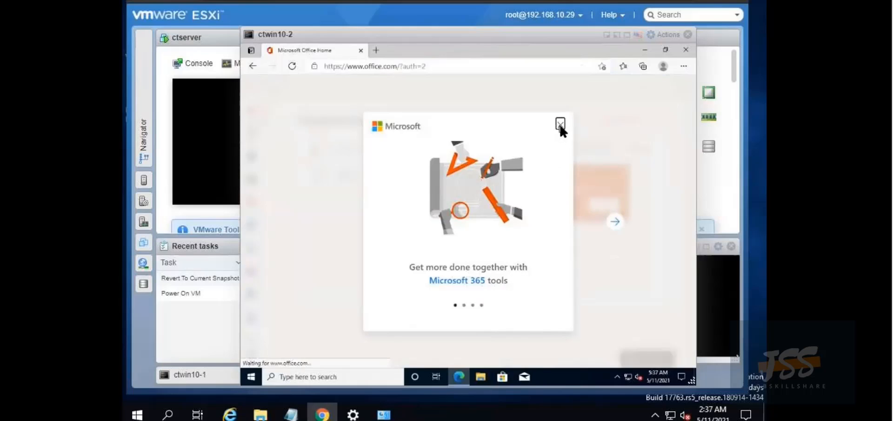
Dismiss the welcome popup and tip, choose Install Office > Other install options, and skip account protection
{"action": "left_click", "coordinate": [561, 147]}
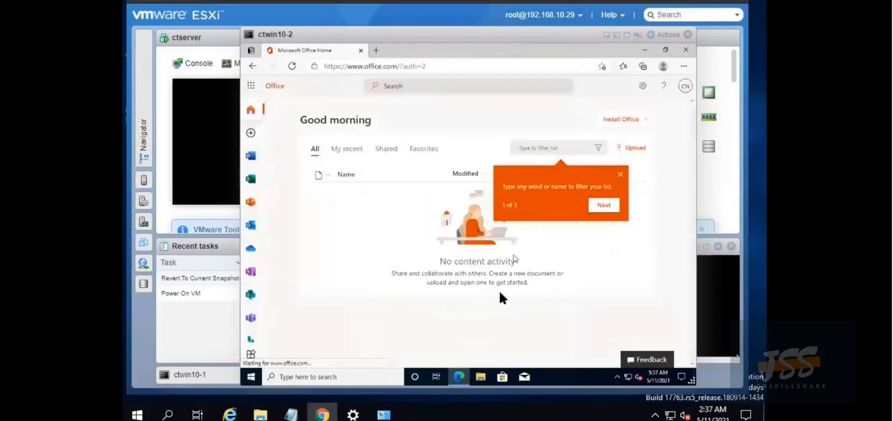
{"action": "left_click", "coordinate": [632, 118]}
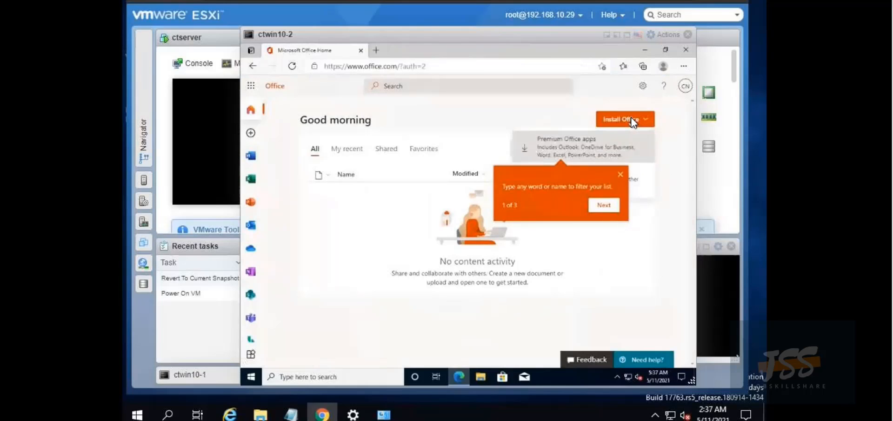
{"action": "left_click", "coordinate": [620, 175]}
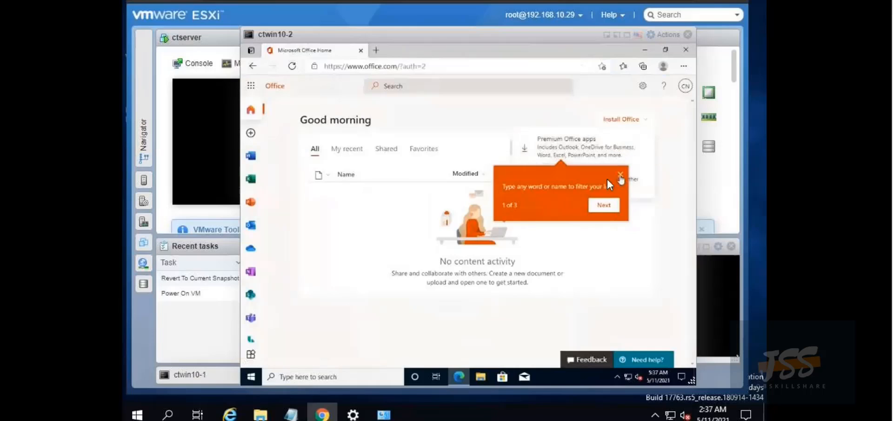
{"action": "left_click", "coordinate": [632, 121]}
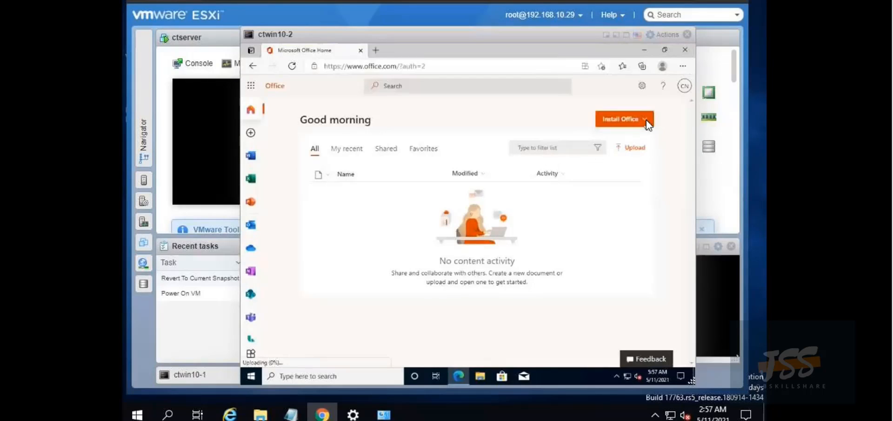
{"action": "left_click", "coordinate": [646, 120]}
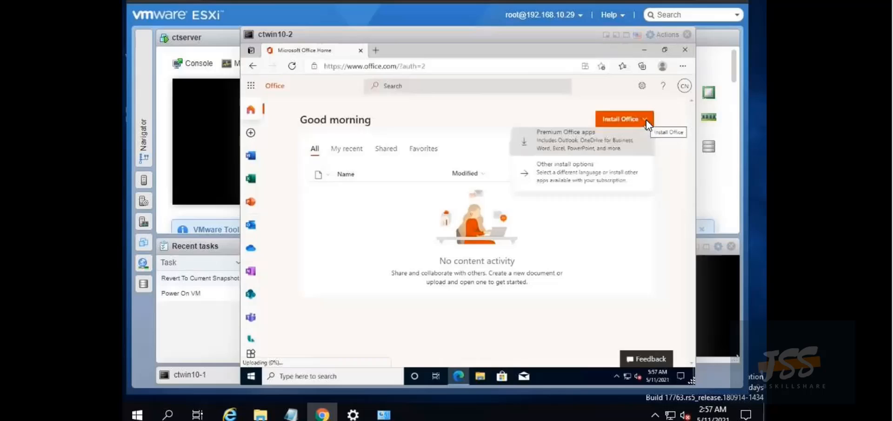
{"action": "left_click", "coordinate": [579, 179]}
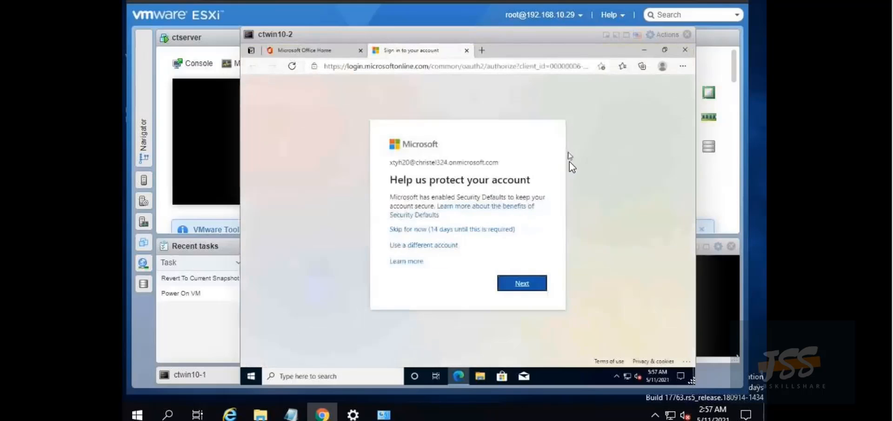
{"action": "left_click", "coordinate": [457, 230]}
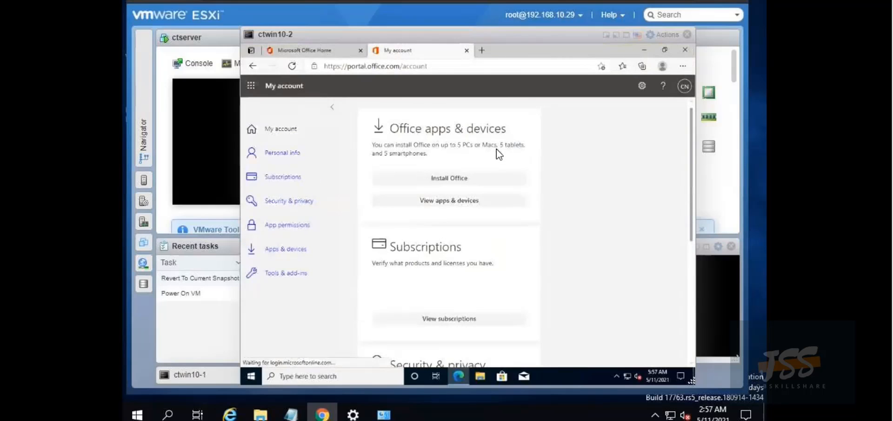
Download OfficeSetup.exe from Apps & devices and open it, bringing up the UAC prompt
{"action": "left_click", "coordinate": [297, 251]}
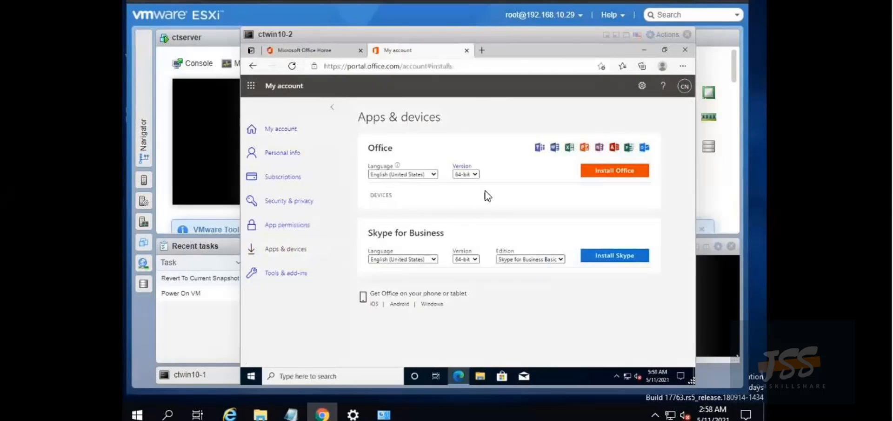
{"action": "left_click", "coordinate": [626, 172]}
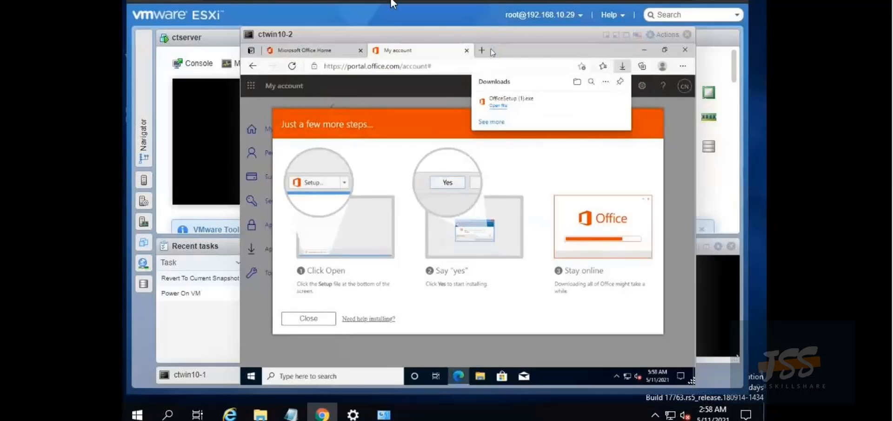
{"action": "left_click", "coordinate": [494, 109]}
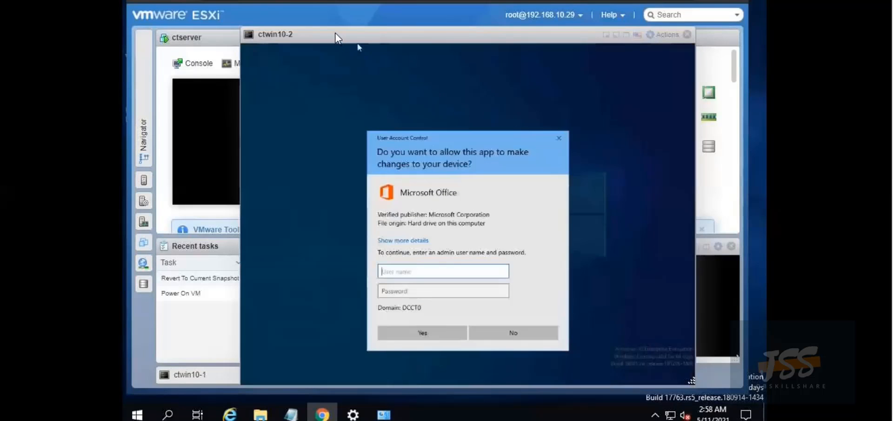
Authorize the Office install in UAC by entering the admin account's user name and password
{"action": "type", "text": "cthelpdesk"}
{"action": "left_click", "coordinate": [391, 292]}
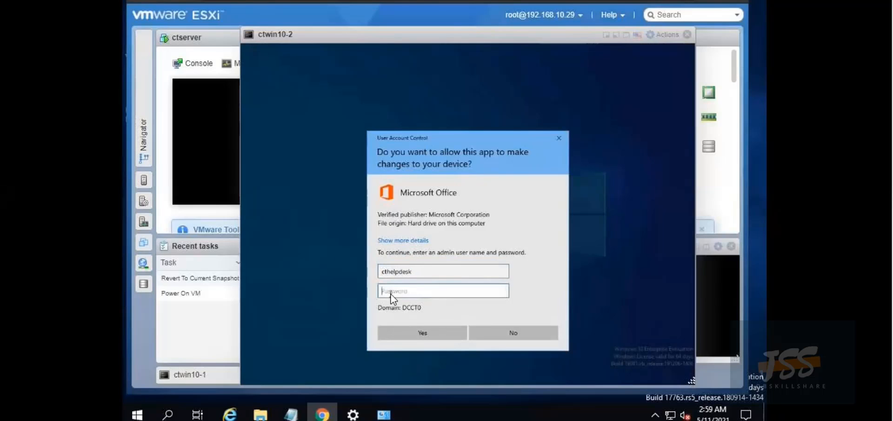
{"action": "type", "text": "************"}
{"action": "key", "text": "Return"}
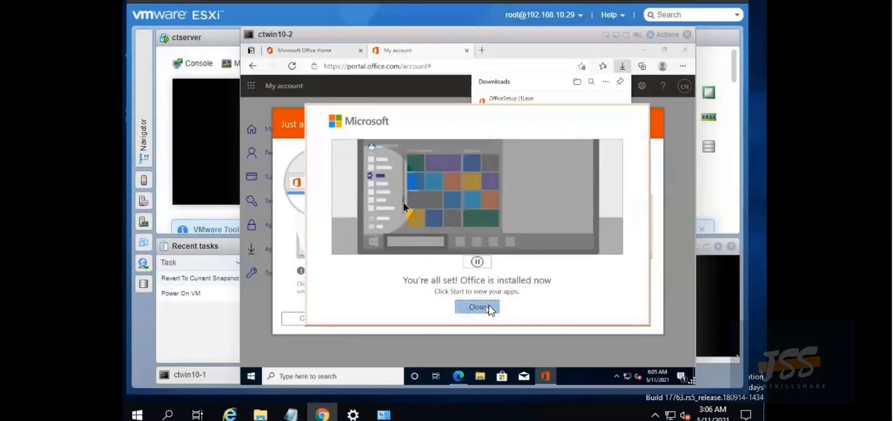
Close the 'You're all set' and 'Just a few more steps' dialogs, then search Start for 'office'
{"action": "left_click", "coordinate": [486, 307]}
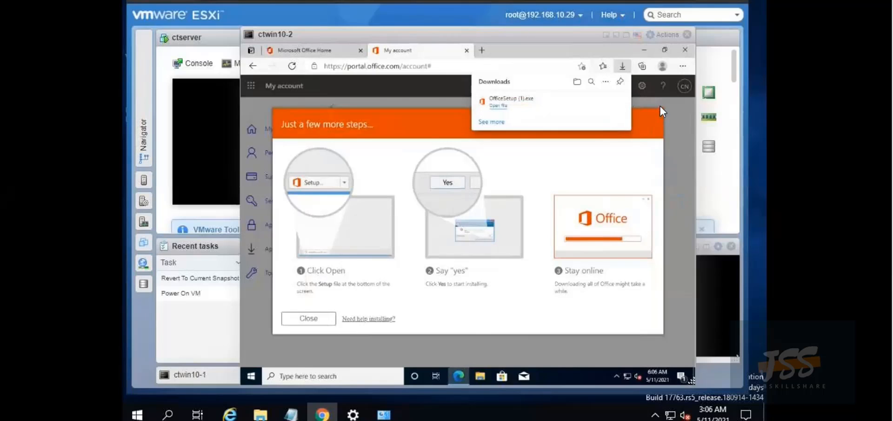
{"action": "left_click", "coordinate": [314, 318]}
{"action": "left_click", "coordinate": [168, 414]}
{"action": "type", "text": "office"}
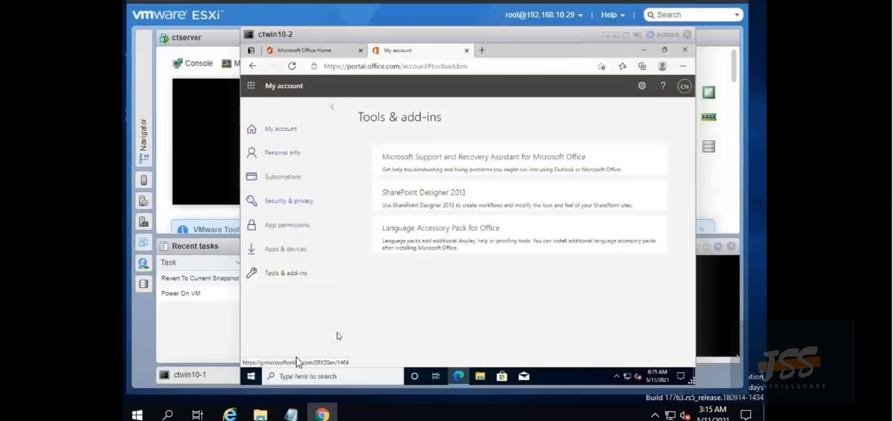
{"action": "left_click", "coordinate": [253, 374]}
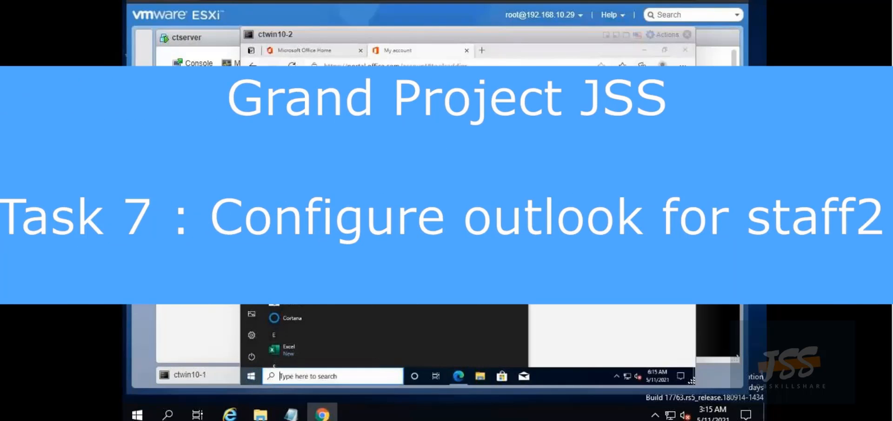
Drag Outlook from Start's Recently added apps onto the desktop, positioned at the top-left
{"action": "scroll", "coordinate": [297, 335], "scroll_direction": "up", "scroll_amount": 2}
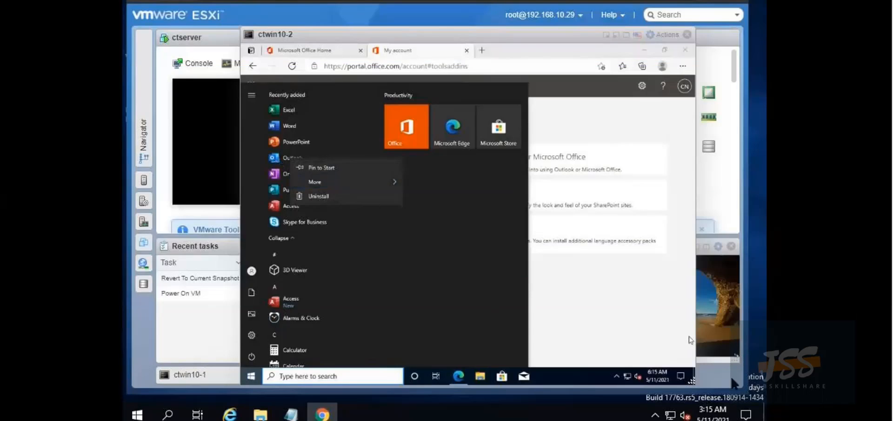
{"action": "left_click", "coordinate": [692, 368]}
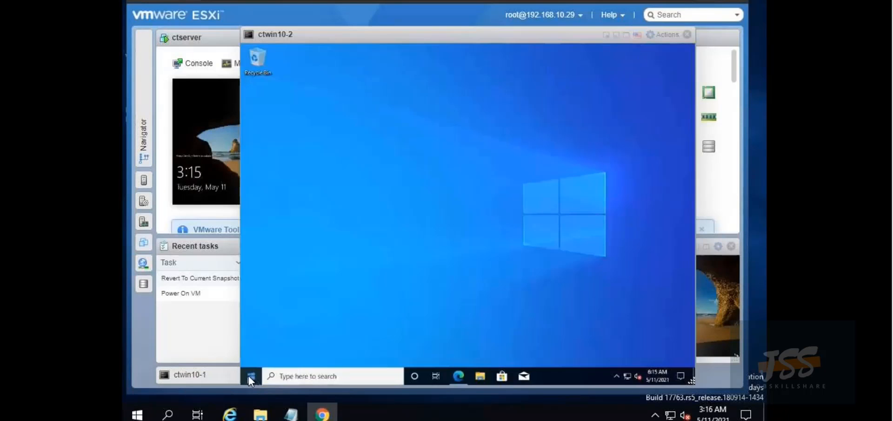
{"action": "left_click", "coordinate": [248, 375]}
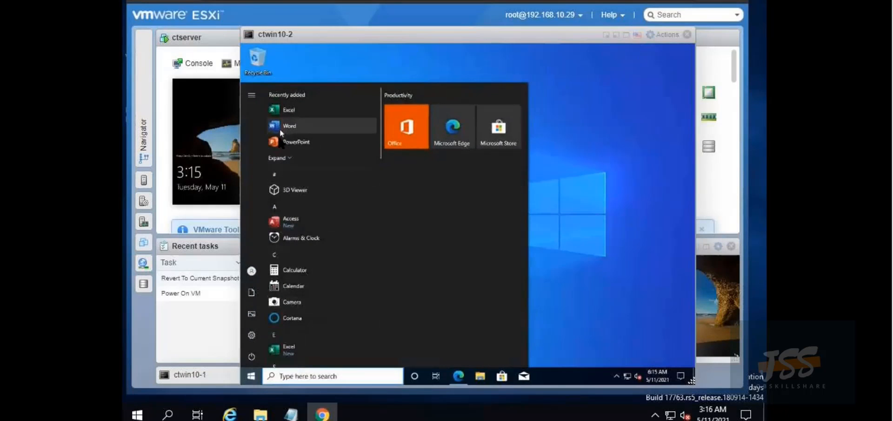
{"action": "left_click", "coordinate": [281, 157]}
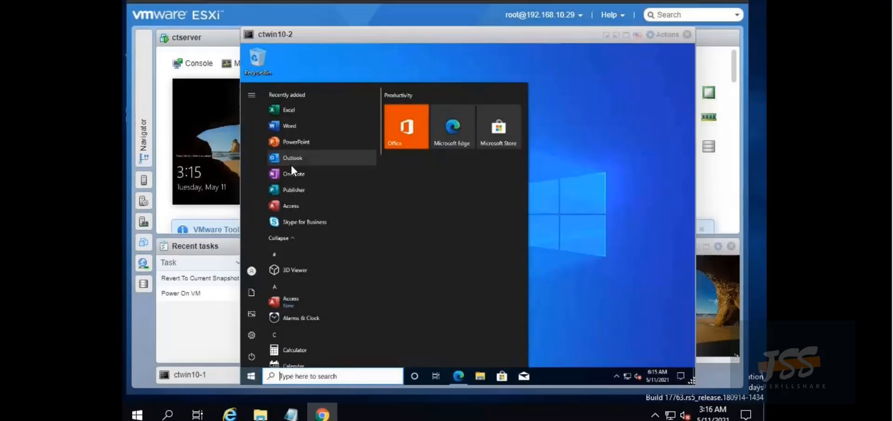
{"action": "left_click_drag", "start_coordinate": [292, 158], "coordinate": [603, 215]}
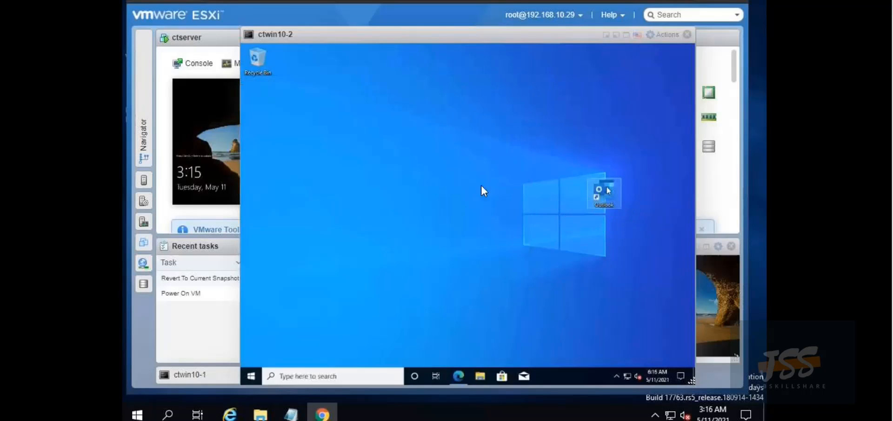
{"action": "left_click_drag", "start_coordinate": [484, 189], "coordinate": [258, 125]}
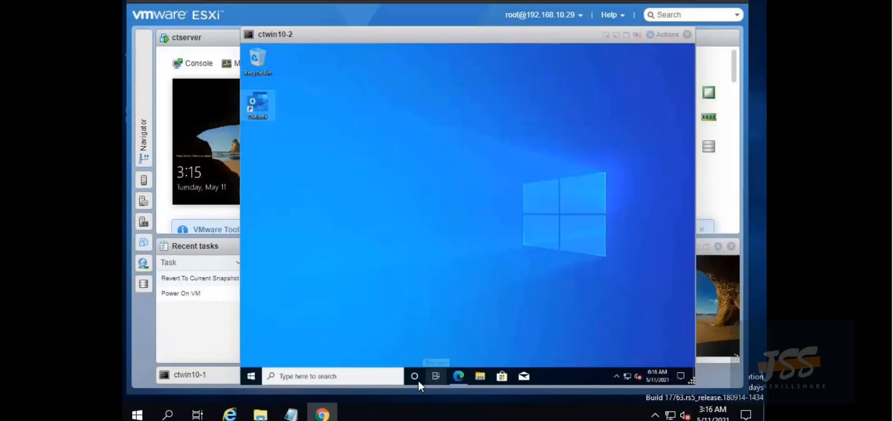
Search 'control' to open Control Panel, switch View by to Small icons, and open Mail (Microsoft Outlook)
{"action": "left_click", "coordinate": [274, 370]}
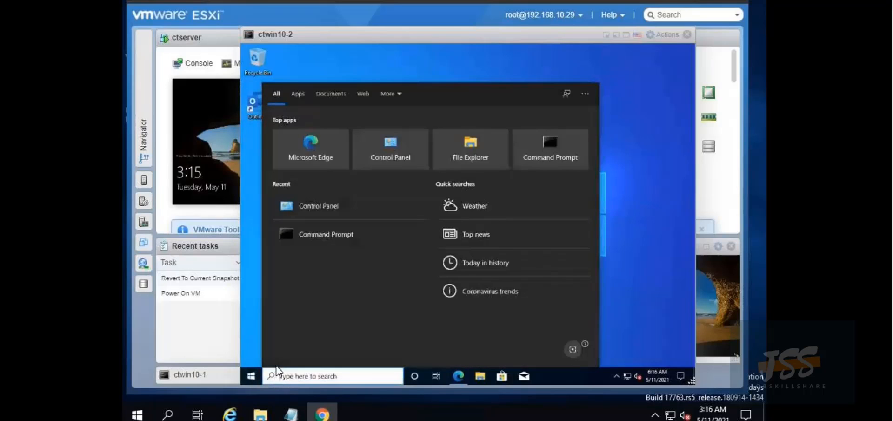
{"action": "type", "text": "control"}
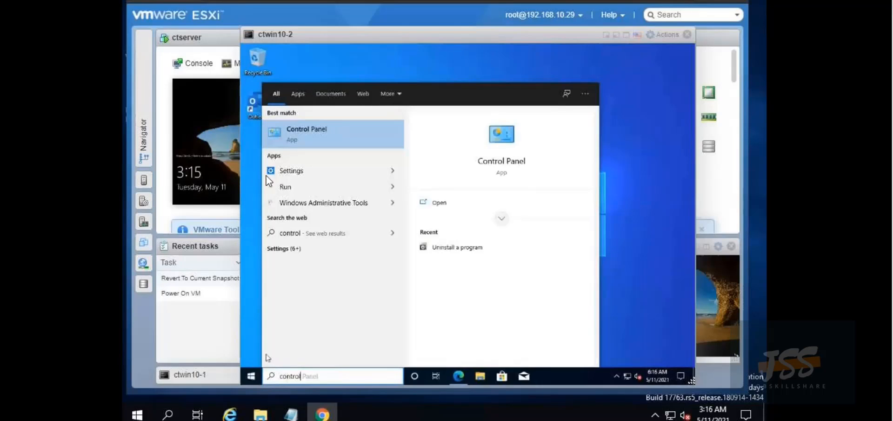
{"action": "left_click", "coordinate": [309, 135]}
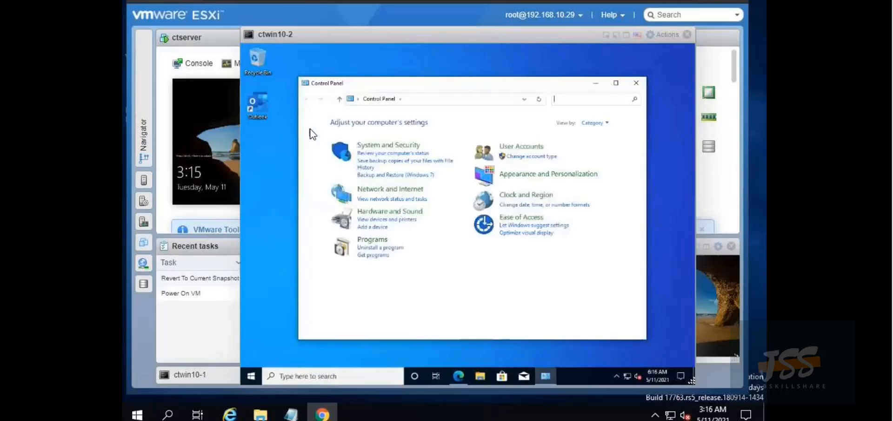
{"action": "left_click", "coordinate": [592, 123]}
{"action": "left_click", "coordinate": [600, 157]}
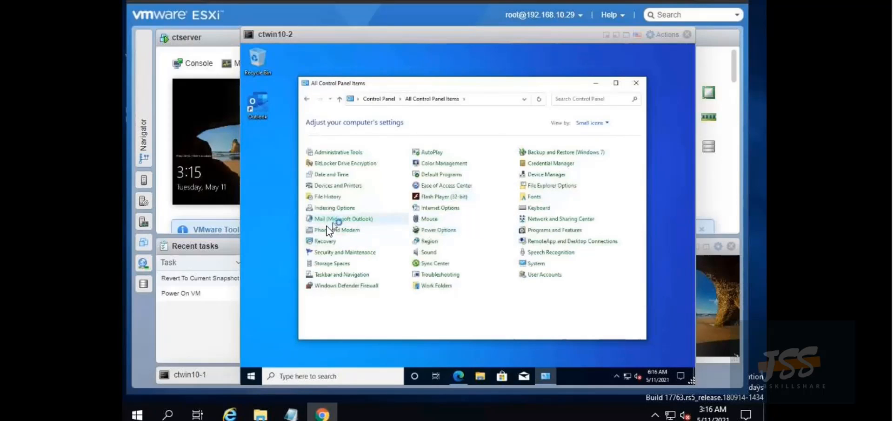
{"action": "left_click", "coordinate": [327, 227]}
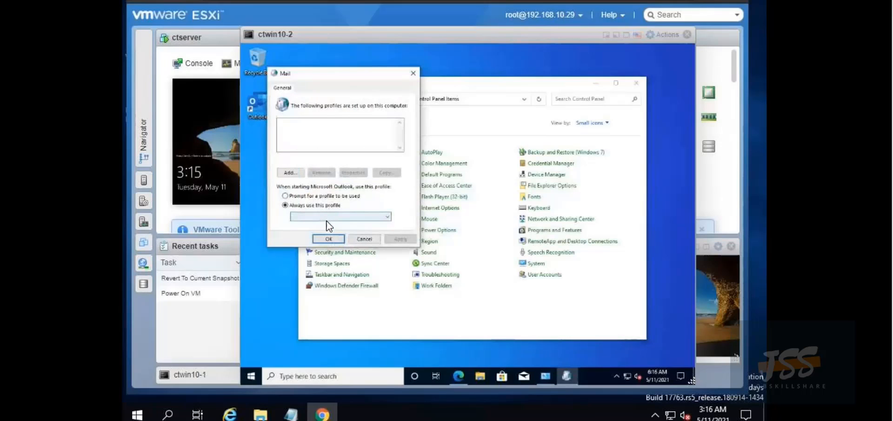
{"action": "left_click", "coordinate": [346, 195]}
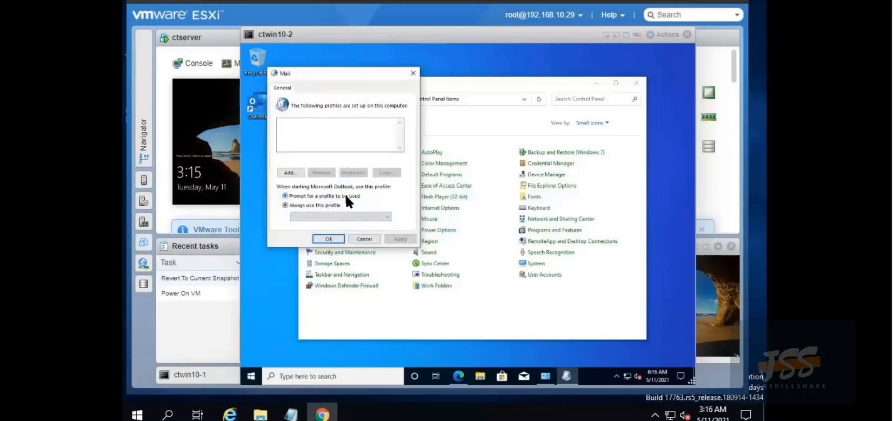
{"action": "left_click", "coordinate": [332, 240]}
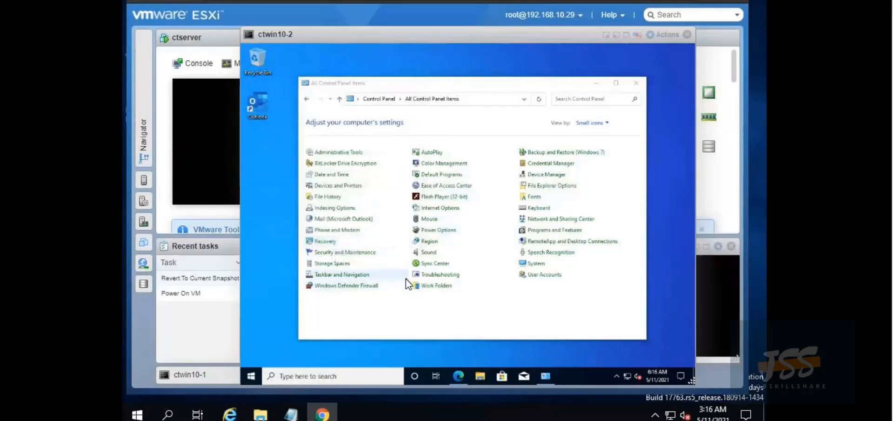
{"action": "left_click", "coordinate": [331, 218]}
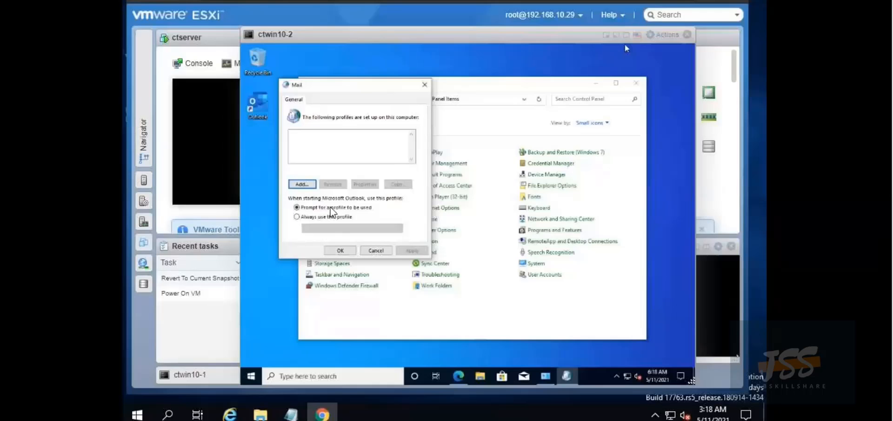
Add a new mail profile named 'test'
{"action": "left_click", "coordinate": [304, 182]}
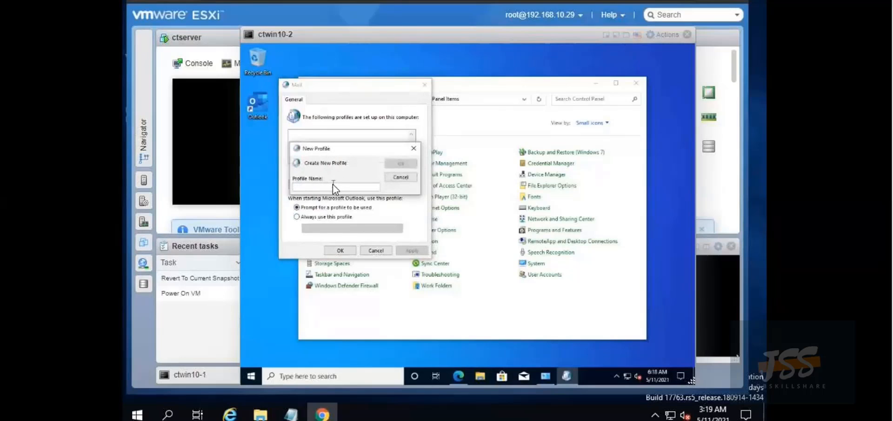
{"action": "type", "text": "test"}
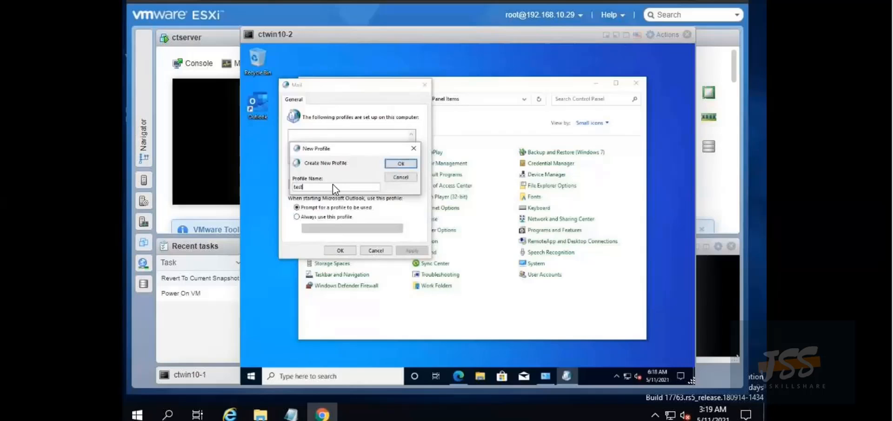
{"action": "left_click", "coordinate": [400, 164]}
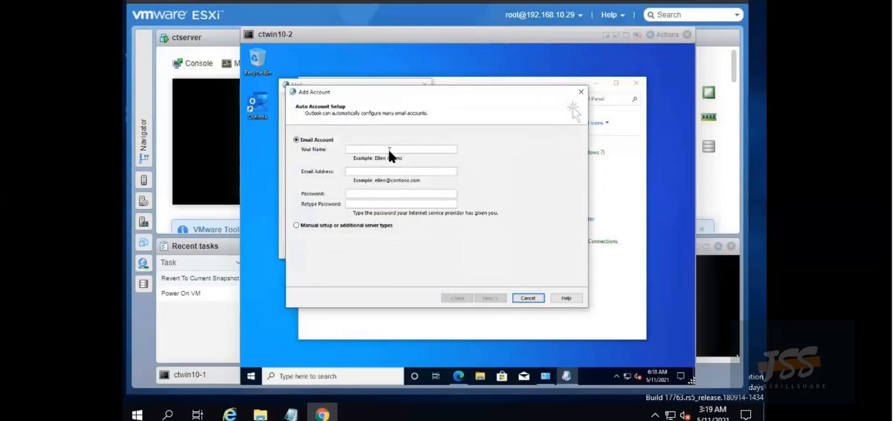
Fill in the account's name, e-mail address and password in Add Account and submit for automatic setup
{"action": "type", "text": "Xty"}
{"action": "type", "text": "20"}
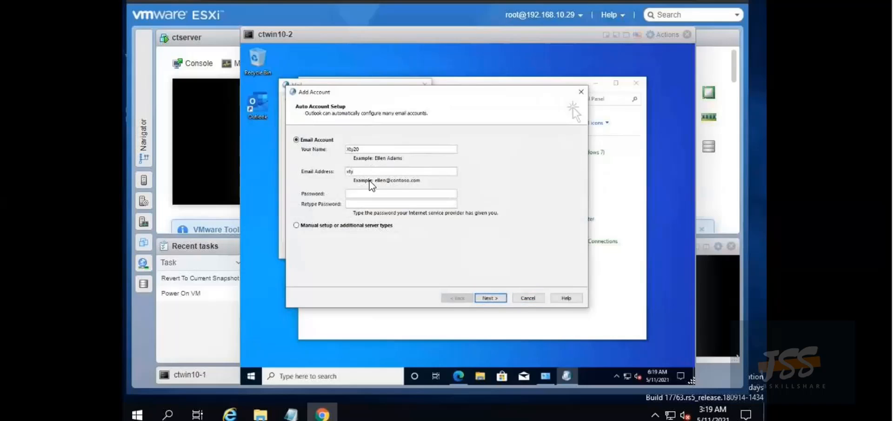
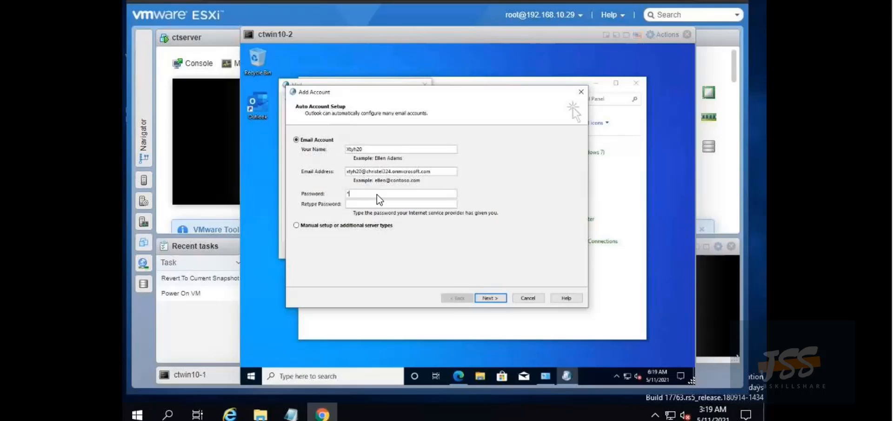
{"action": "left_click", "coordinate": [376, 194]}
{"action": "type", "text": "**"}
{"action": "type", "text": "********"}
{"action": "left_click", "coordinate": [490, 297]}
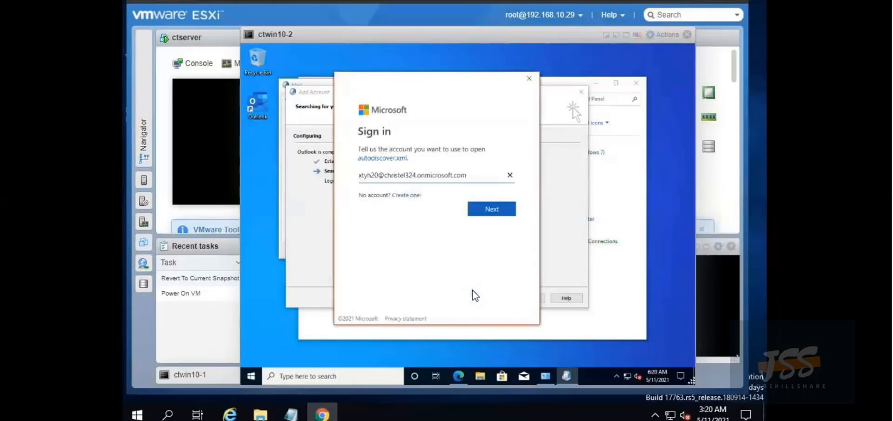
Continue the Microsoft sign-in with the account address and enter the account password
{"action": "left_click", "coordinate": [489, 210]}
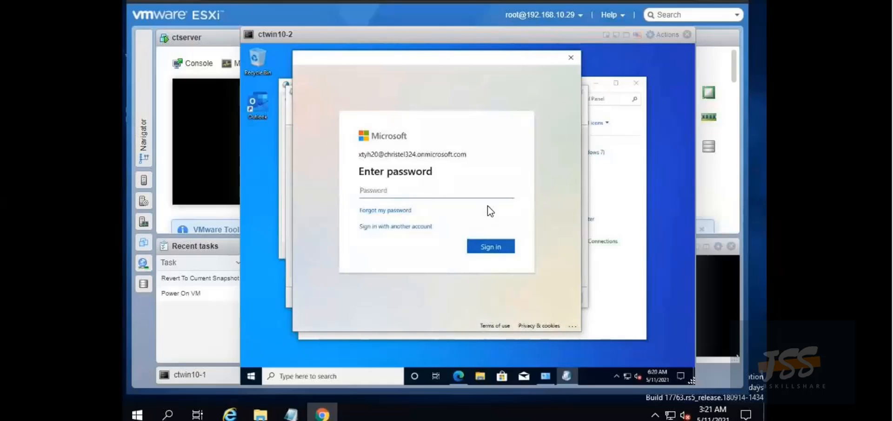
{"action": "type", "text": "••••"}
{"action": "type", "text": "*****"}
{"action": "key", "text": "Return"}
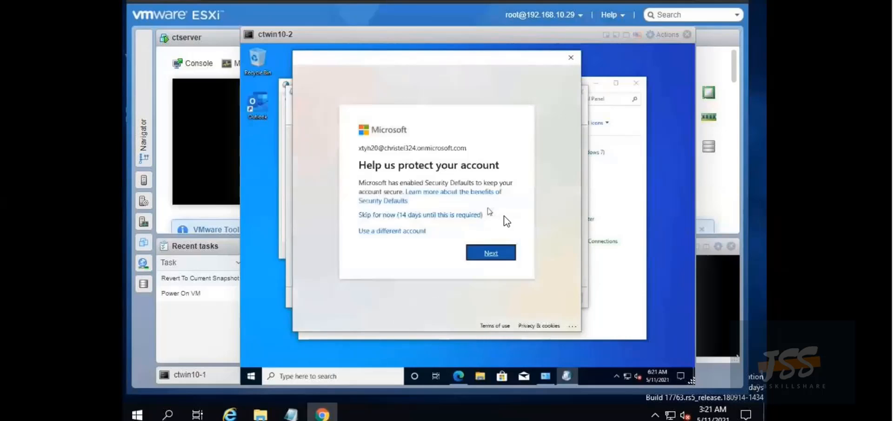
Skip the security setup prompts, stay signed in, and finish the Outlook account setup
{"action": "left_click", "coordinate": [437, 216]}
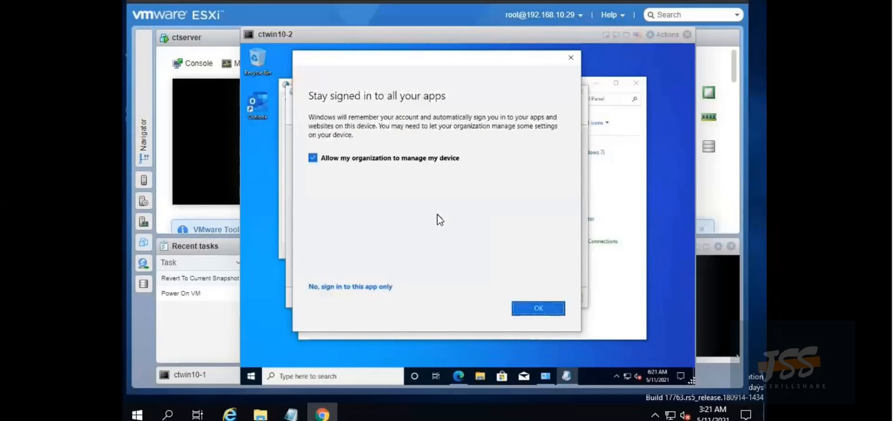
{"action": "left_click", "coordinate": [525, 308]}
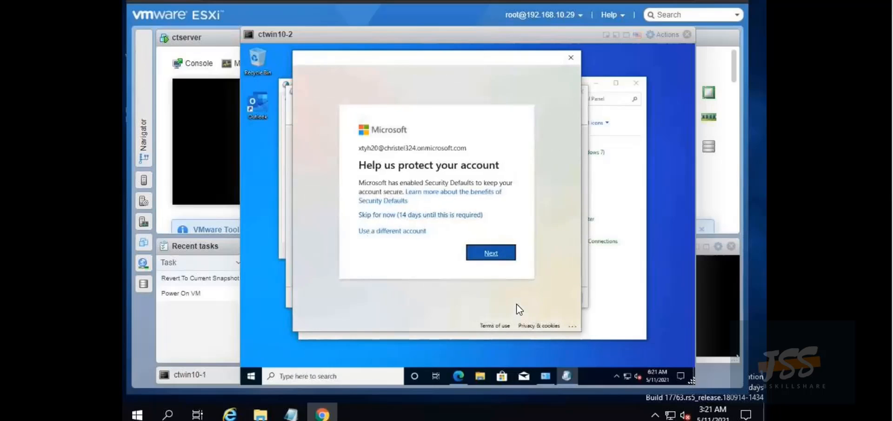
{"action": "left_click", "coordinate": [464, 214]}
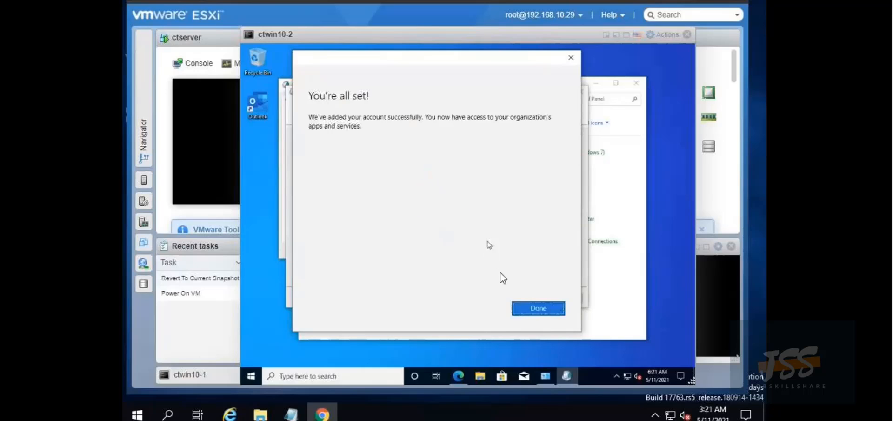
{"action": "left_click", "coordinate": [523, 303]}
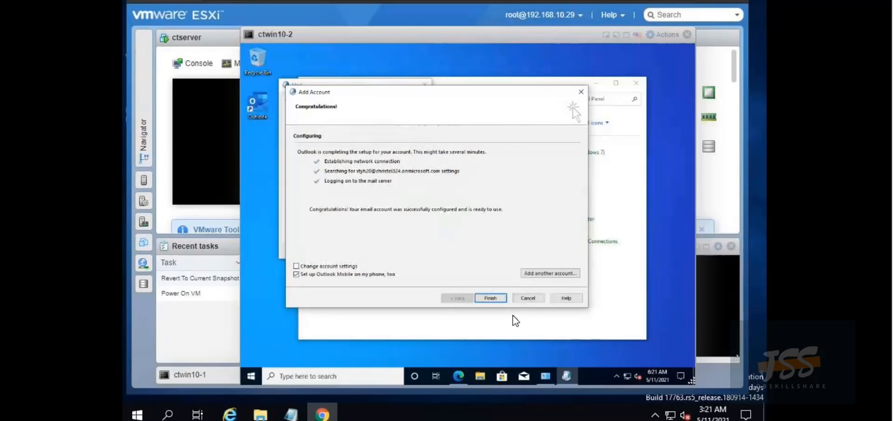
{"action": "left_click", "coordinate": [491, 298]}
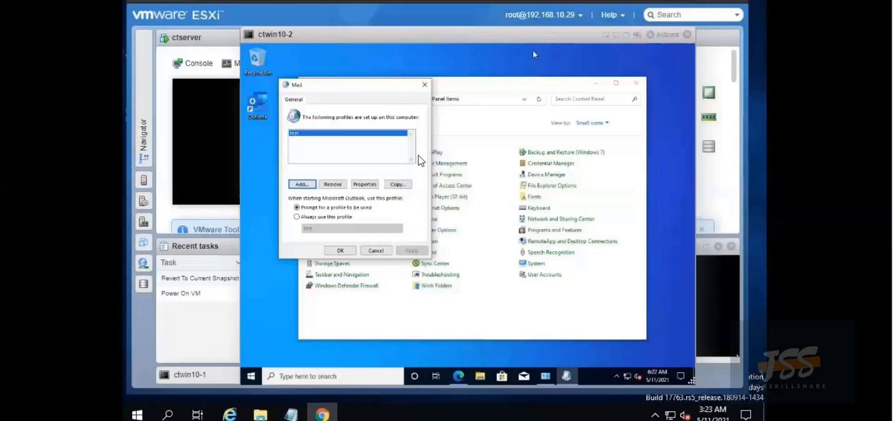
Close Mail settings and launch Outlook from the desktop icon with the 'test' profile
{"action": "left_click", "coordinate": [343, 250]}
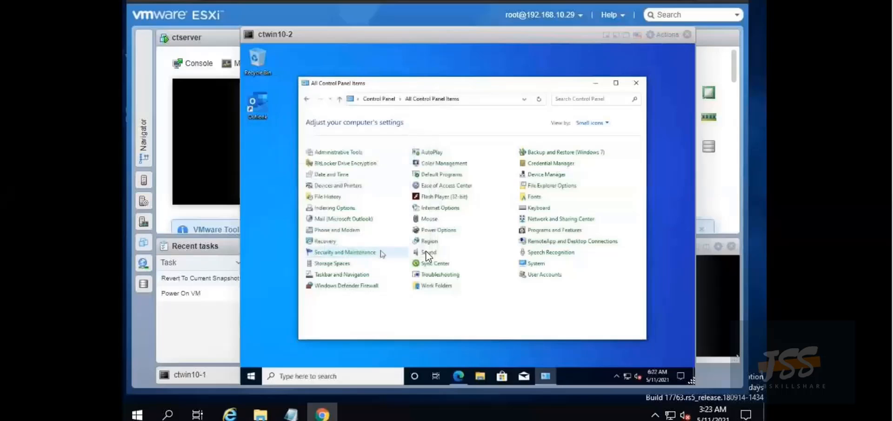
{"action": "left_click", "coordinate": [261, 103]}
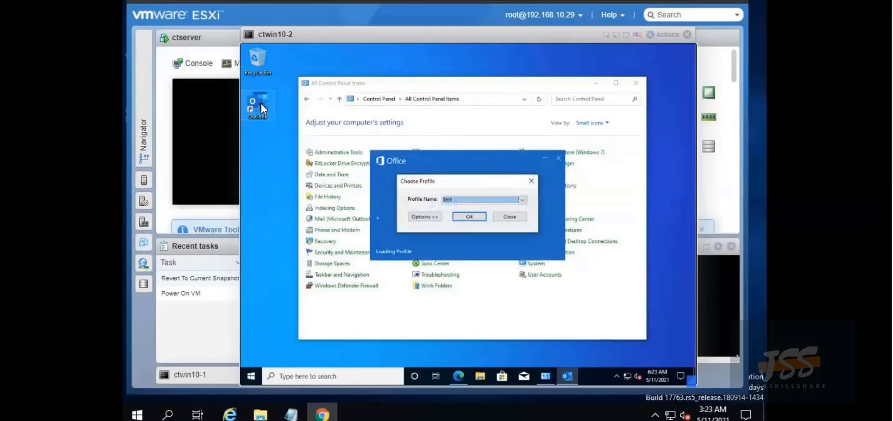
{"action": "left_click", "coordinate": [473, 215]}
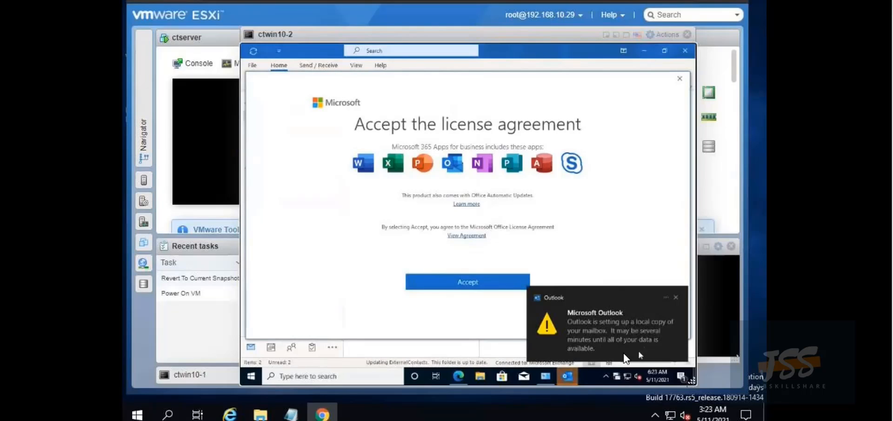
Accept the Microsoft 365 license and dismiss the mailbox, privacy and welcome notices to reach the inbox
{"action": "left_click", "coordinate": [677, 298]}
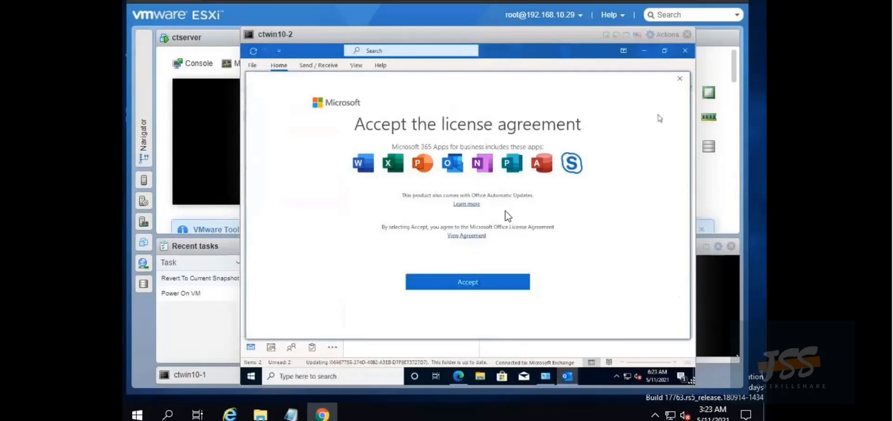
{"action": "left_click", "coordinate": [501, 284]}
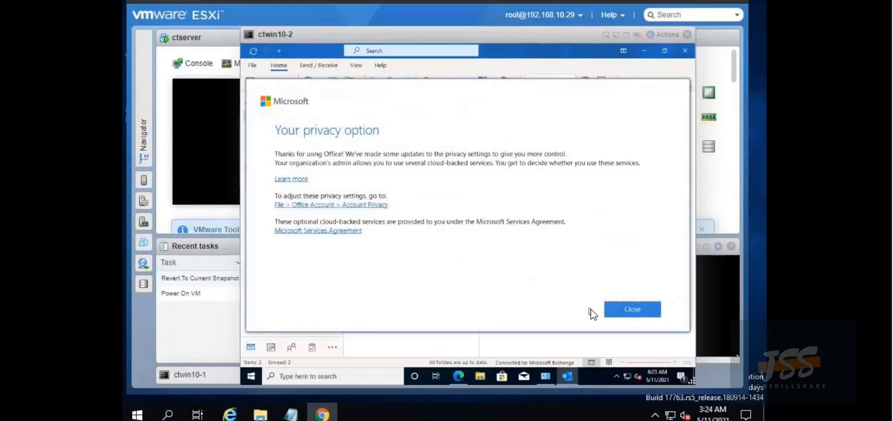
{"action": "left_click", "coordinate": [649, 313]}
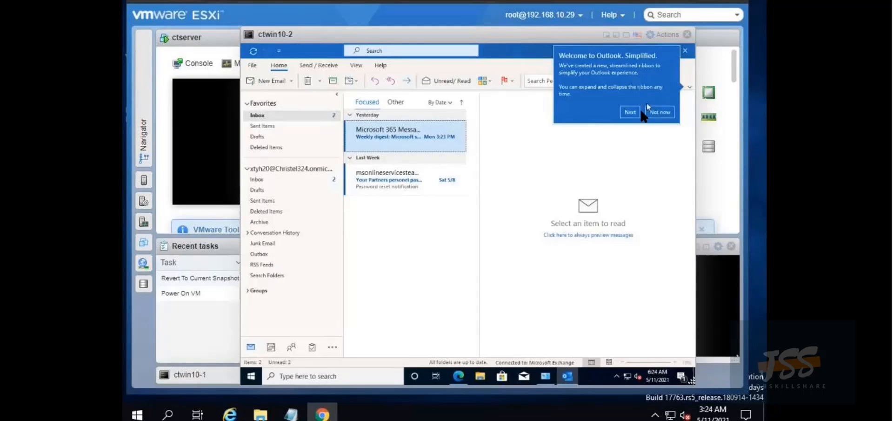
{"action": "left_click", "coordinate": [655, 118]}
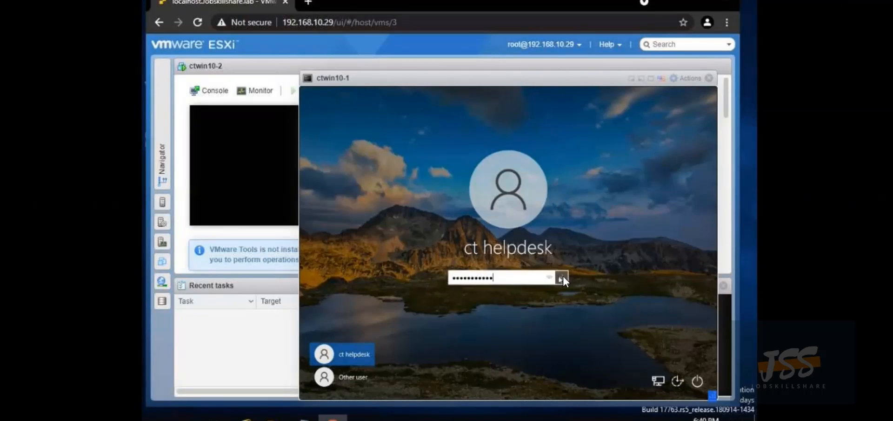
Sign in to ctwin10-1 and close Active Directory Users and Computers and Administrative Tools
{"action": "left_click", "coordinate": [562, 276]}
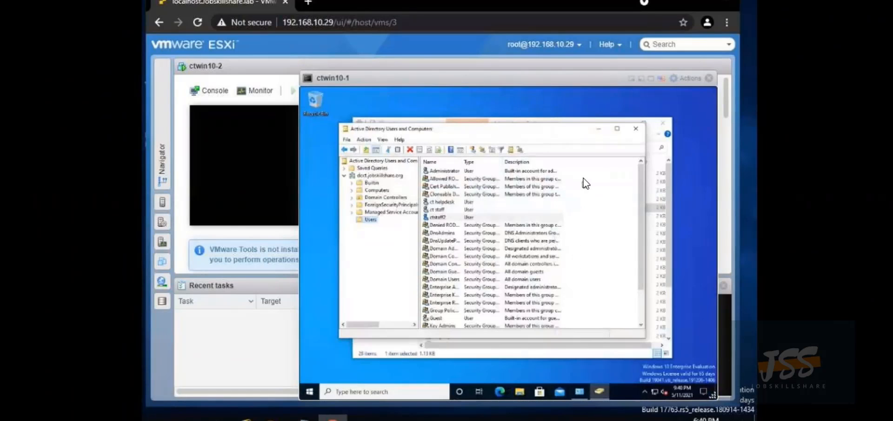
{"action": "left_click", "coordinate": [631, 130]}
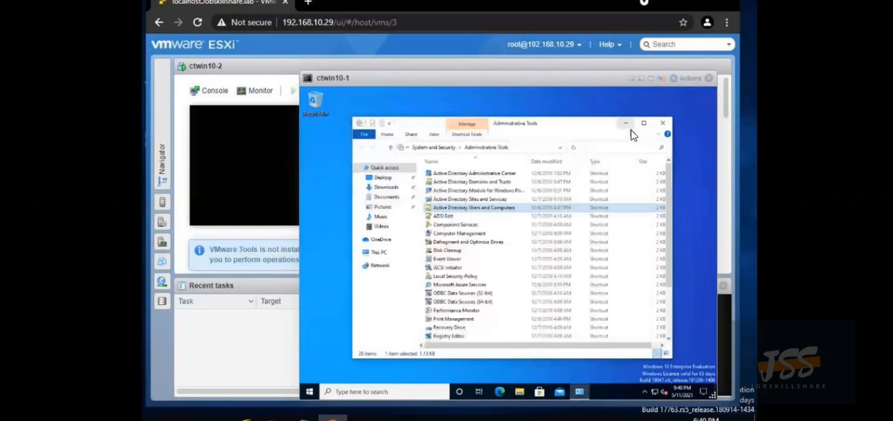
{"action": "left_click", "coordinate": [664, 123]}
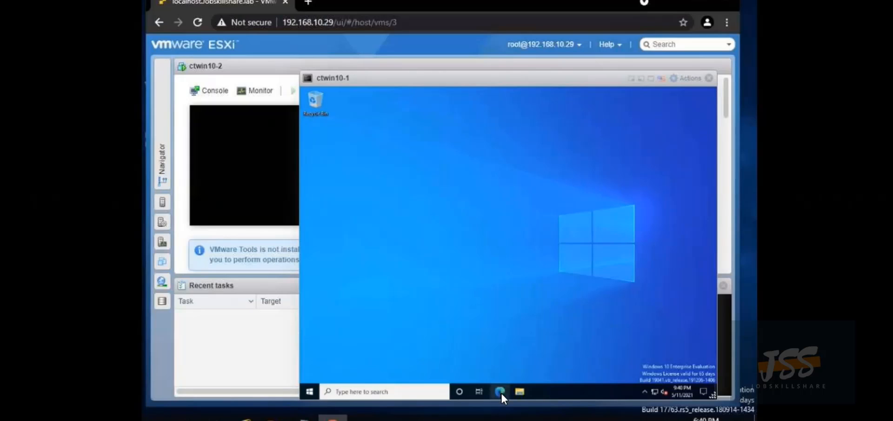
Launch Microsoft Edge on ctwin10-1 and get past its first-run and new tab setup prompts
{"action": "left_click", "coordinate": [501, 392]}
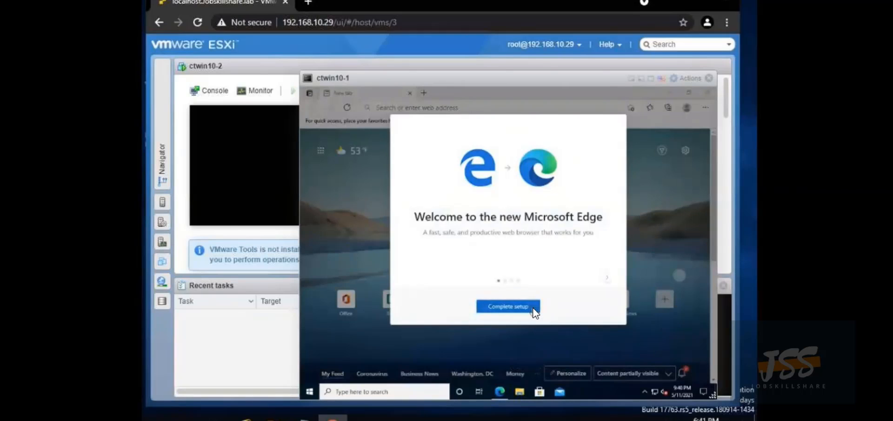
{"action": "left_click", "coordinate": [534, 311]}
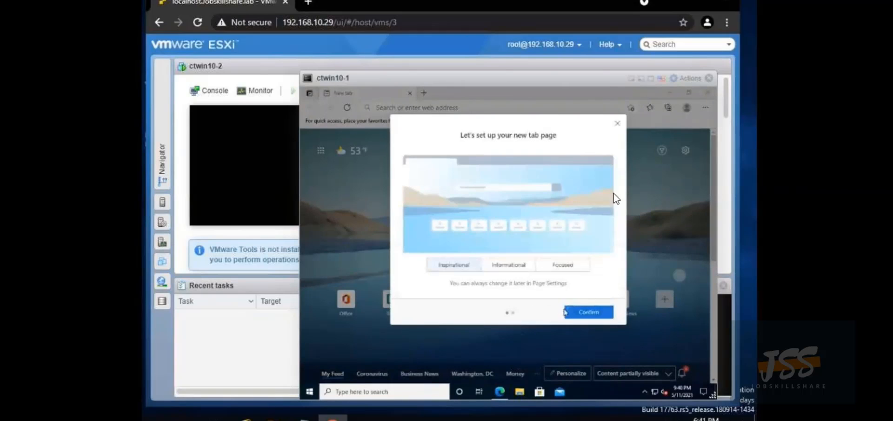
{"action": "left_click", "coordinate": [618, 124]}
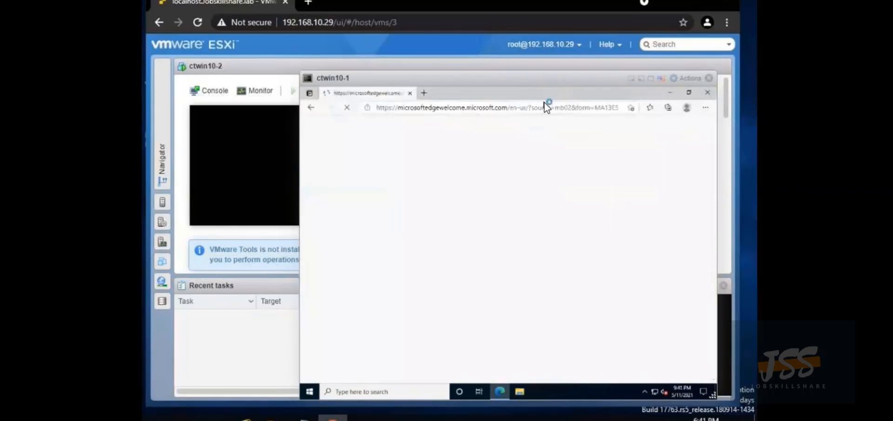
Go to google.com in a new browser tab
{"action": "left_click", "coordinate": [420, 91]}
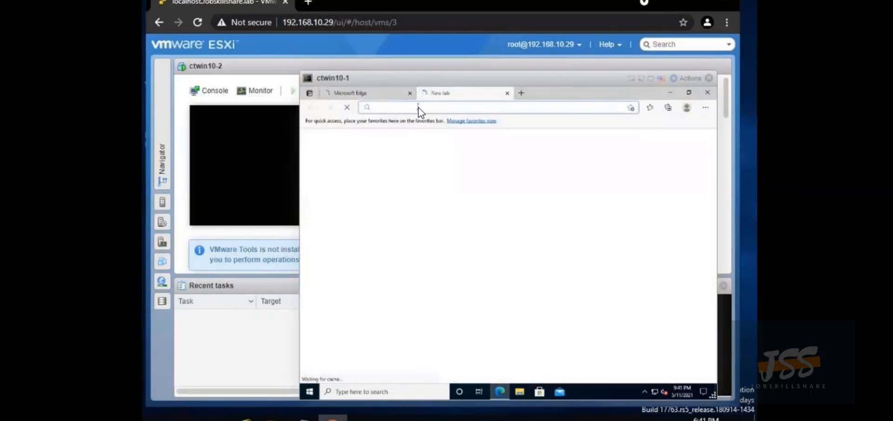
{"action": "type", "text": "go"}
{"action": "type", "text": "ogle"}
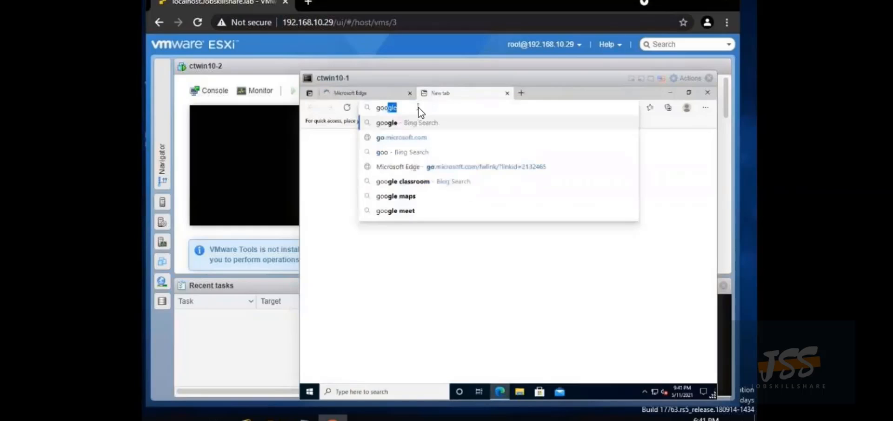
{"action": "type", "text": ".com"}
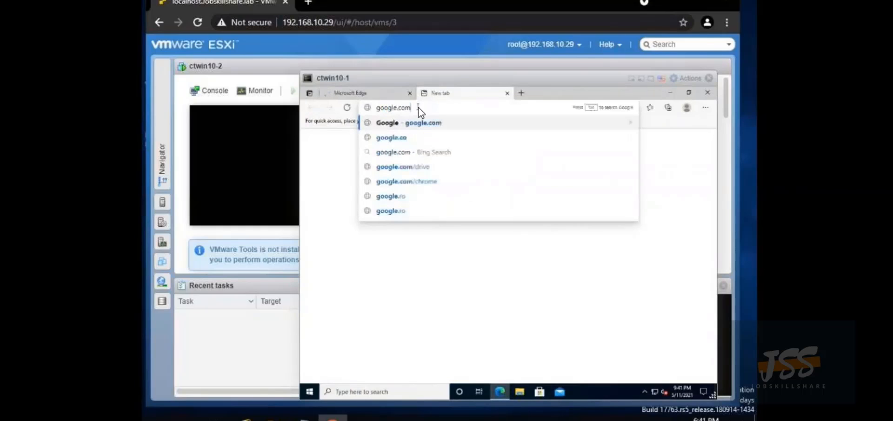
{"action": "key", "text": "Return"}
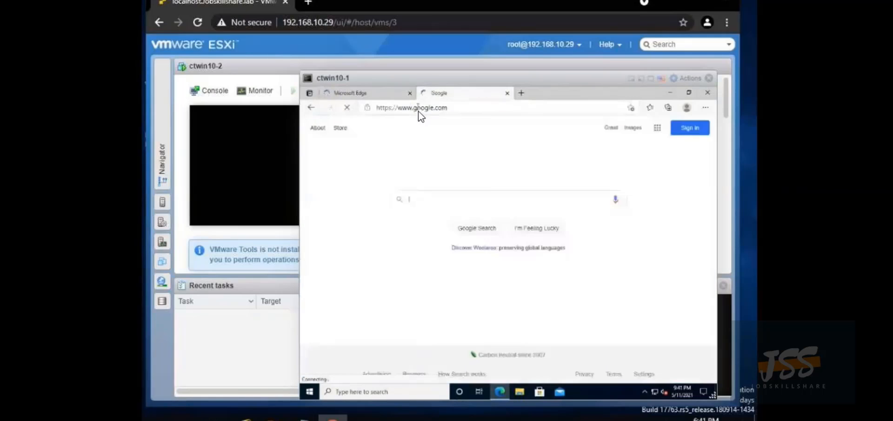
Run a Google search for 'pdq download'
{"action": "left_click", "coordinate": [419, 200]}
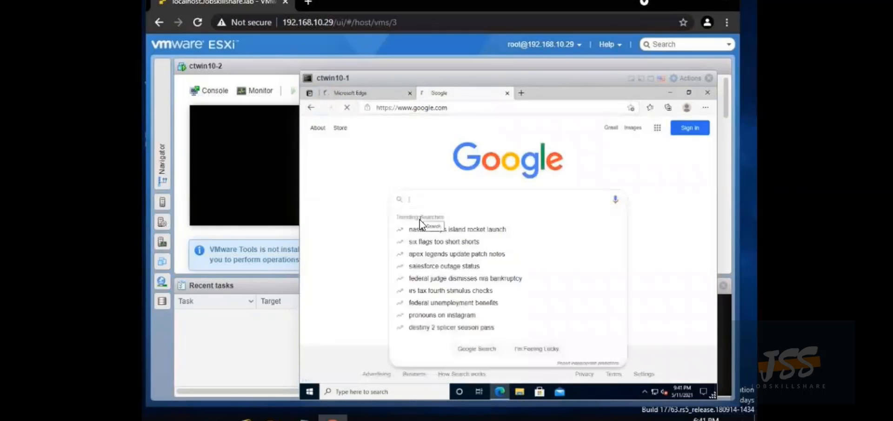
{"action": "type", "text": "p"}
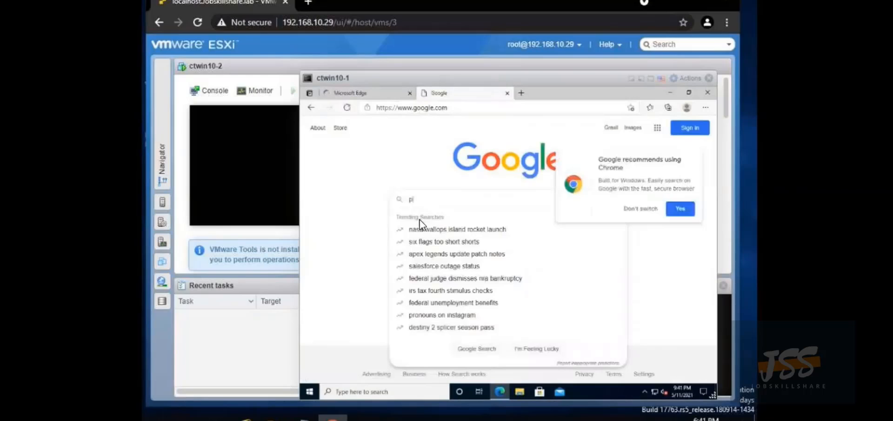
{"action": "type", "text": "dq dow"}
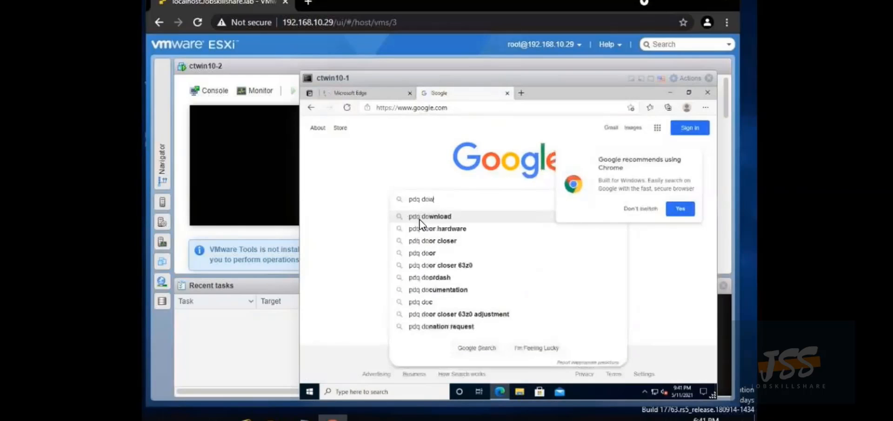
{"action": "type", "text": "nload"}
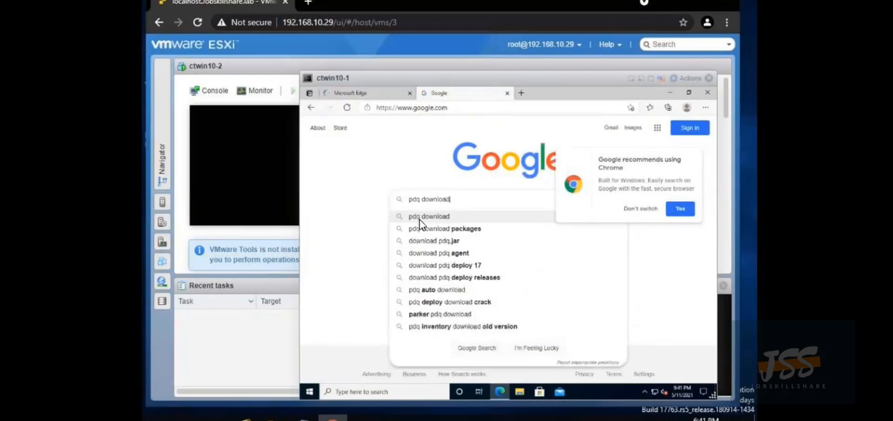
{"action": "key", "text": "Return"}
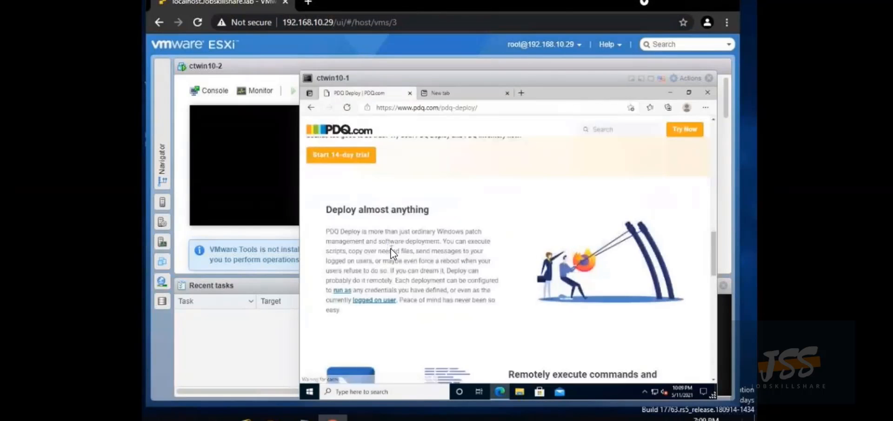
Scroll up the PDQ Deploy page and close the chat panel to reach the 14-day trial form
{"action": "scroll", "coordinate": [393, 251], "scroll_direction": "up", "scroll_amount": 3}
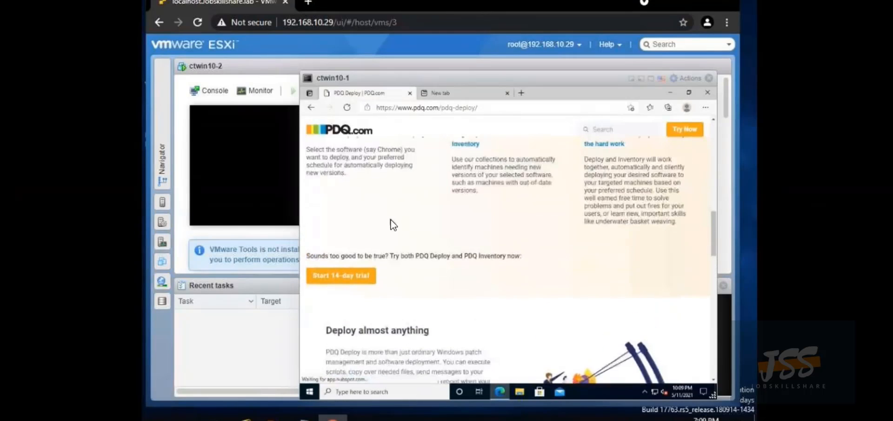
{"action": "scroll", "coordinate": [386, 211], "scroll_direction": "up", "scroll_amount": 4}
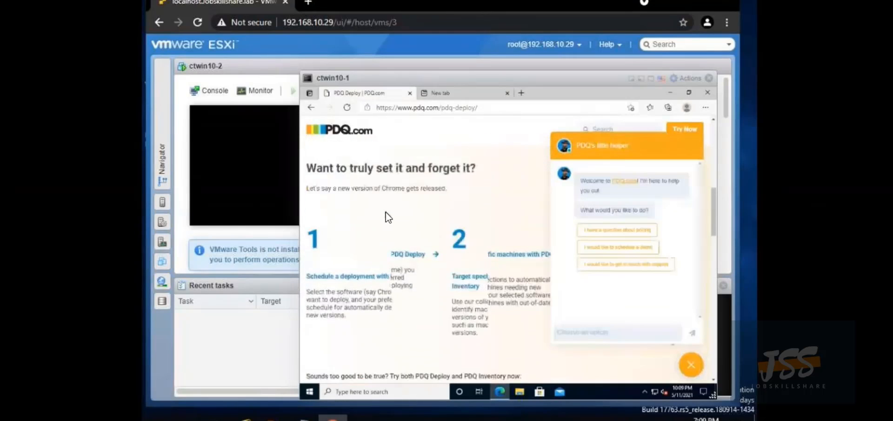
{"action": "scroll", "coordinate": [386, 212], "scroll_direction": "up", "scroll_amount": 4}
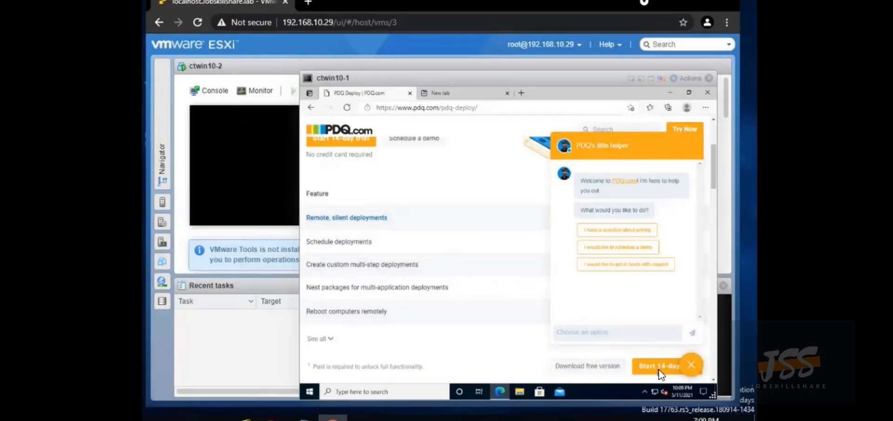
{"action": "left_click", "coordinate": [691, 366]}
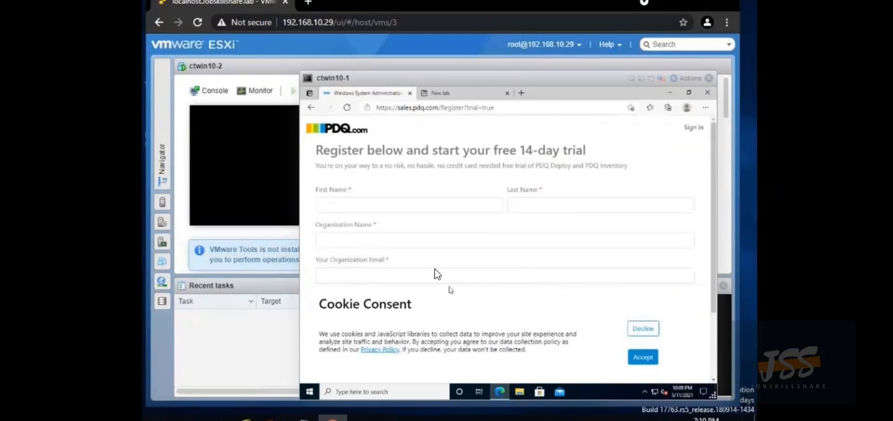
Fill the trial registration form using the autofilled name and e-mail, then switch to the empty new Edge tab
{"action": "left_click", "coordinate": [362, 200]}
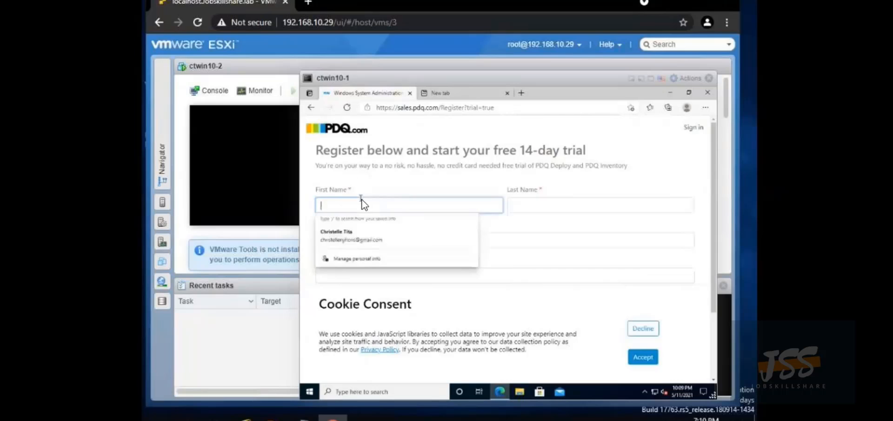
{"action": "left_click", "coordinate": [392, 230]}
{"action": "scroll", "coordinate": [398, 235], "scroll_direction": "down", "scroll_amount": 2}
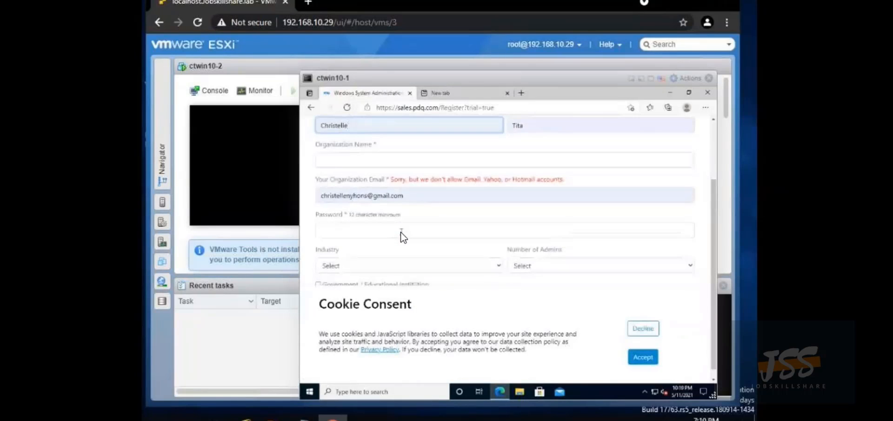
{"action": "type", "text": "h20@"}
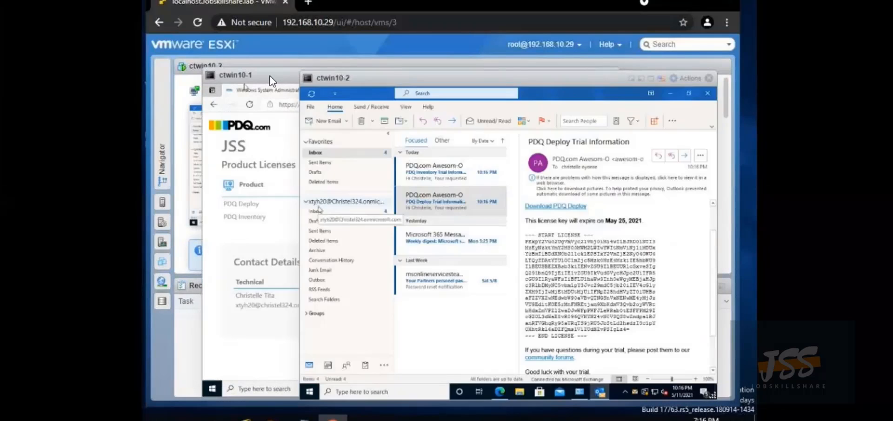
{"action": "left_click", "coordinate": [270, 76]}
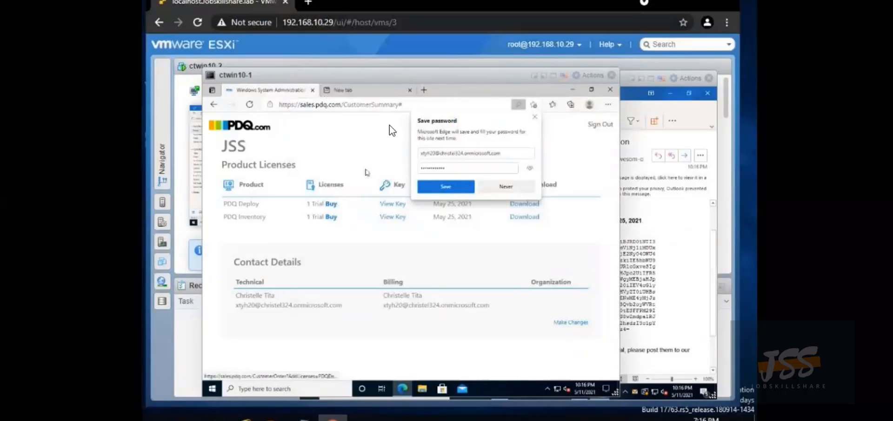
{"action": "left_click", "coordinate": [385, 93]}
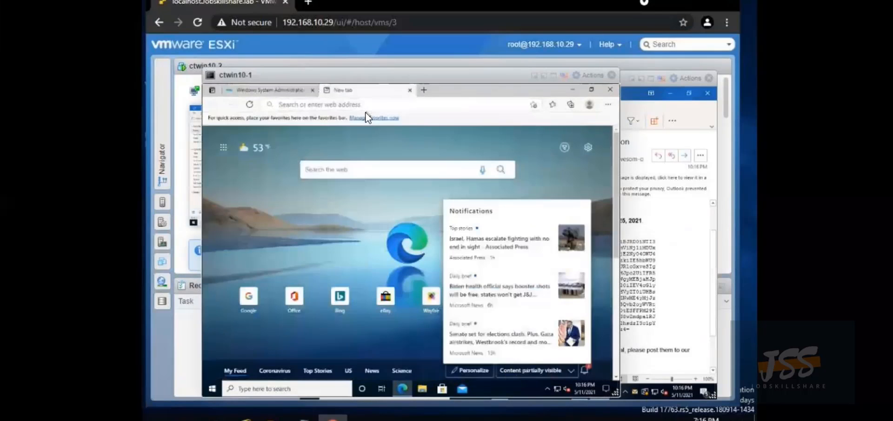
Open the Microsoft sign-in page and enter the organisation account's e-mail address
{"action": "right_click", "coordinate": [368, 107]}
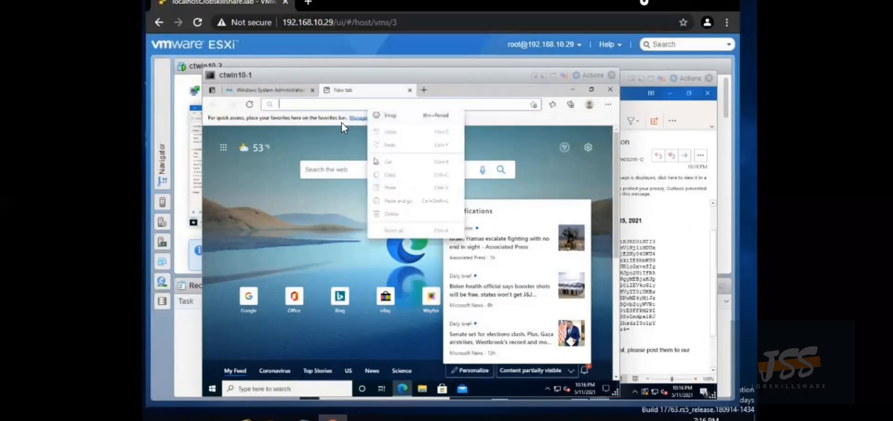
{"action": "right_click", "coordinate": [313, 110]}
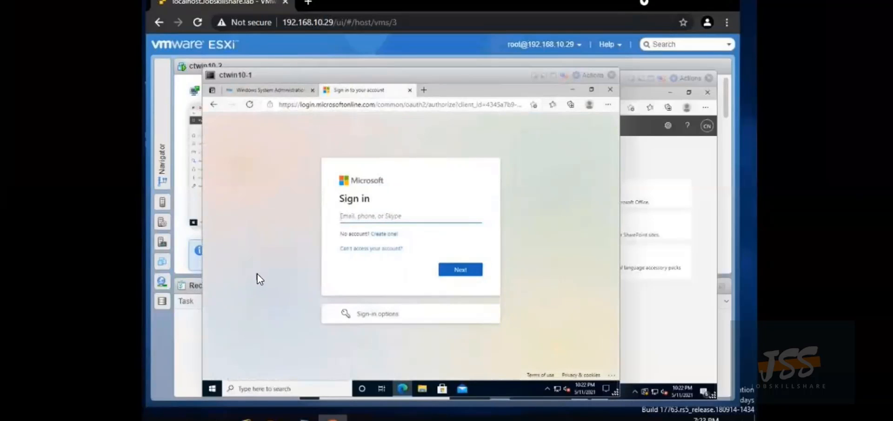
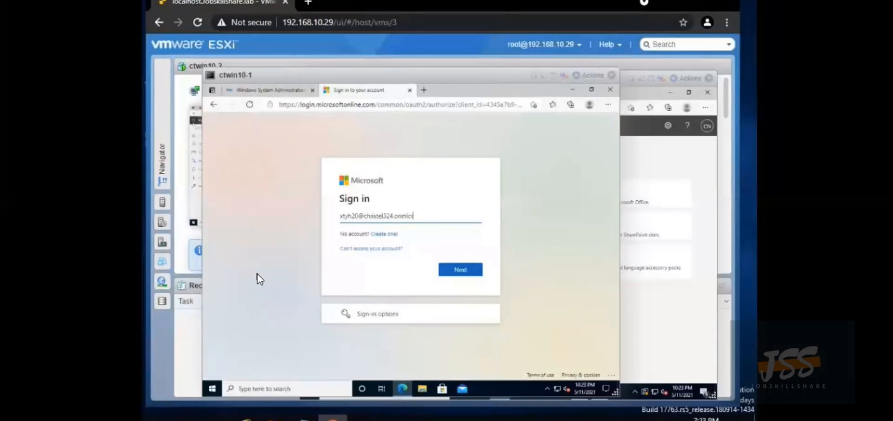
{"action": "left_click", "coordinate": [459, 270]}
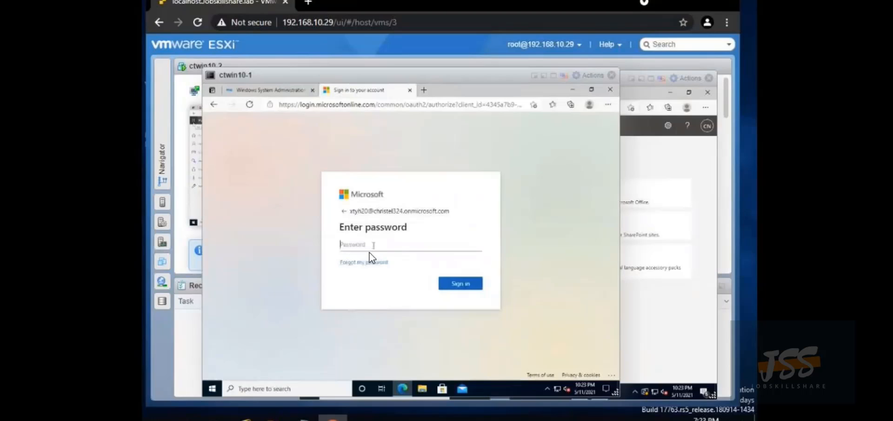
Sign in with the account password, decline saving it, skip security setup and stay signed in
{"action": "type", "text": "•"}
{"action": "left_click", "coordinate": [460, 283]}
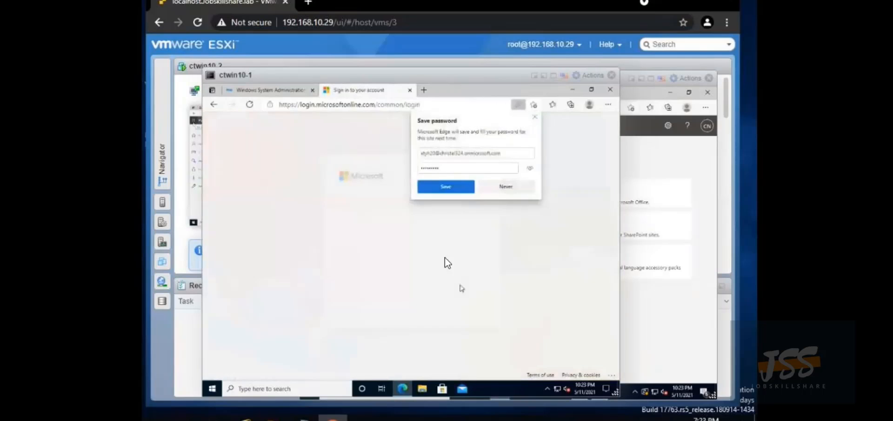
{"action": "left_click", "coordinate": [510, 188]}
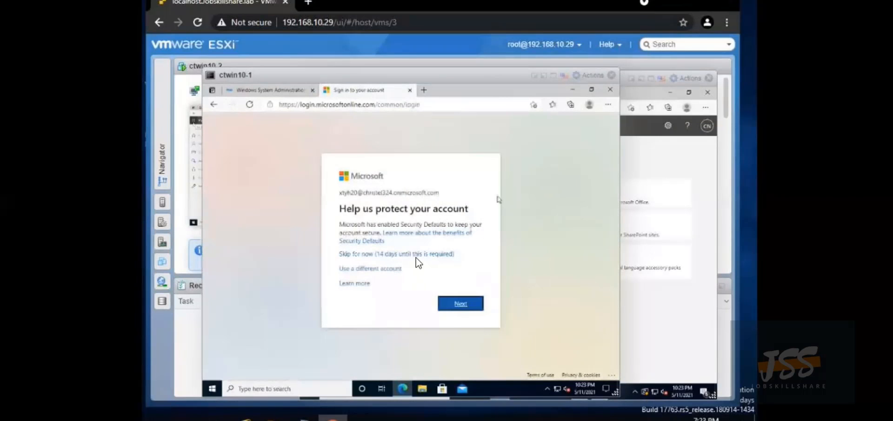
{"action": "left_click", "coordinate": [414, 255]}
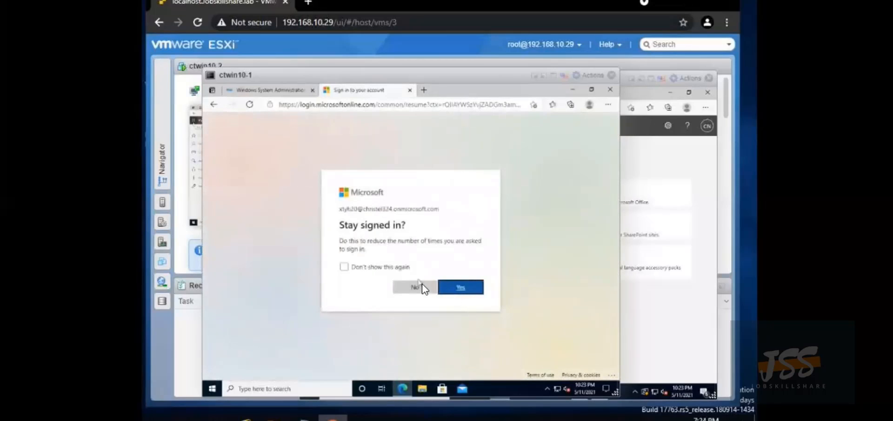
{"action": "left_click", "coordinate": [457, 289]}
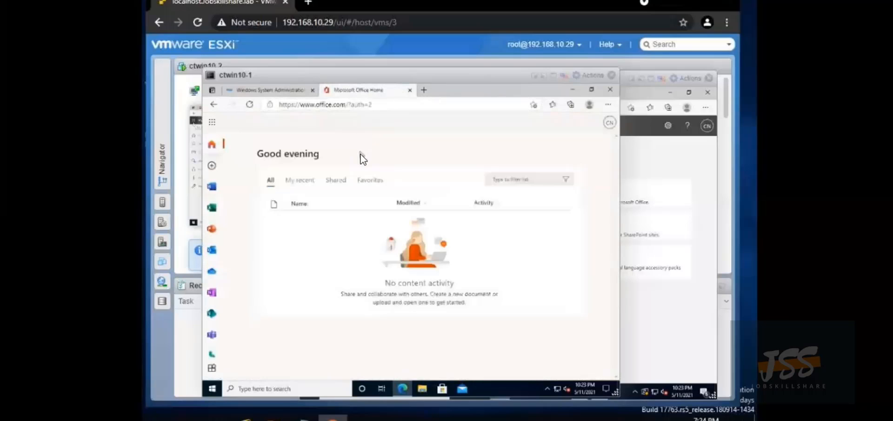
Open Outlook from Office Home, skip the security setup, and open the PDQ Deploy Trial Information email
{"action": "left_click", "coordinate": [213, 252]}
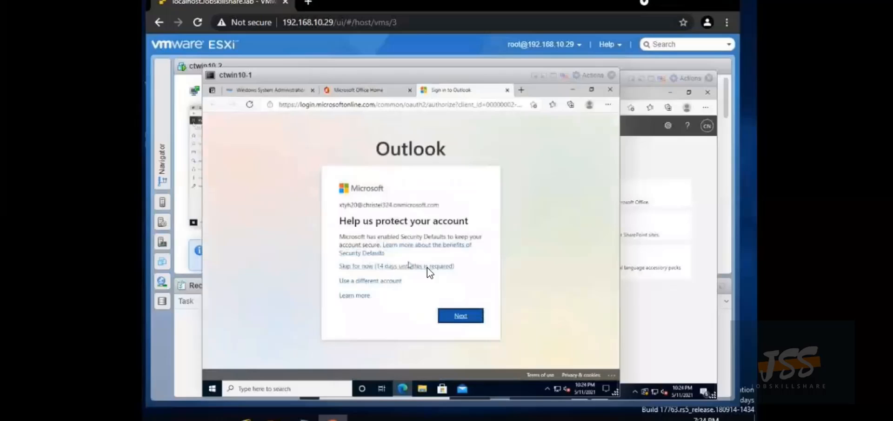
{"action": "left_click", "coordinate": [399, 268]}
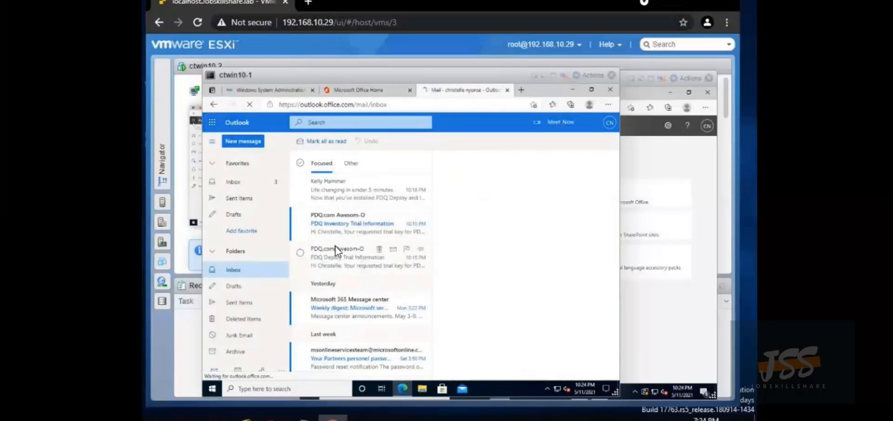
{"action": "left_click", "coordinate": [384, 251]}
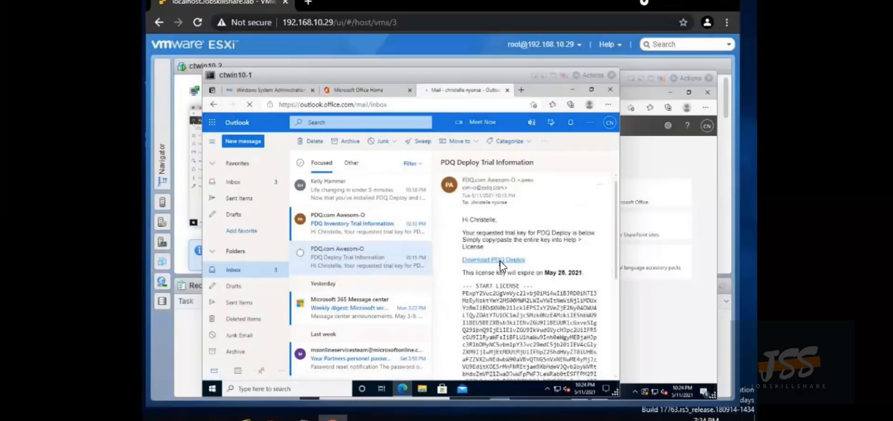
Download the Deploy_19.3.36.0.exe installer from the trial email's link and bring up File Explorer
{"action": "left_click", "coordinate": [502, 265]}
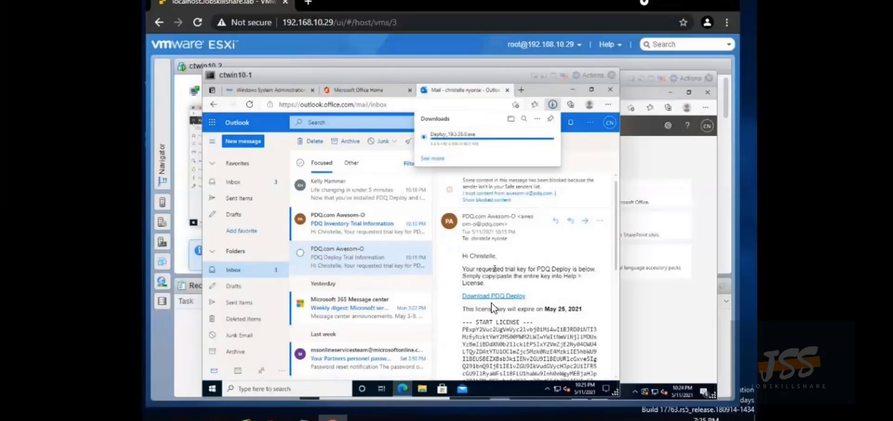
{"action": "left_click", "coordinate": [424, 388]}
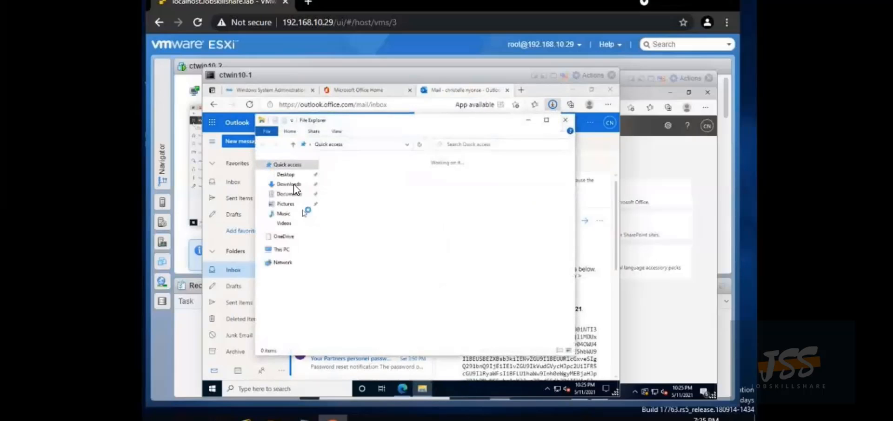
Run Deploy_19.3.36.0 from the Downloads folder as administrator and approve the UAC prompt
{"action": "left_click", "coordinate": [298, 186]}
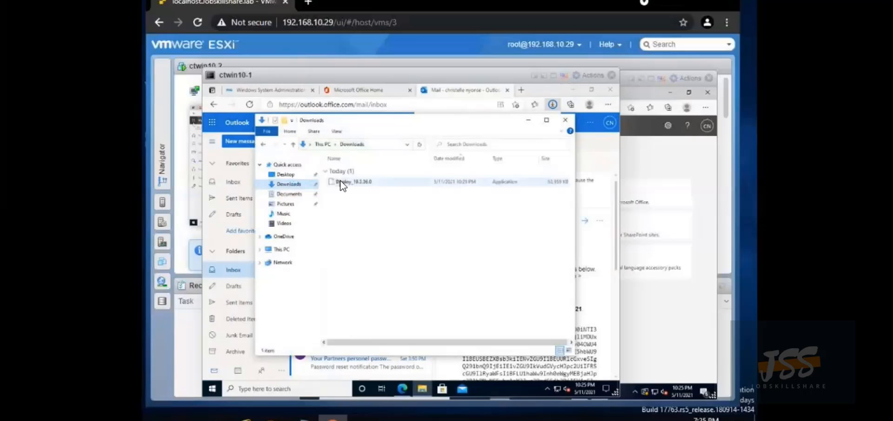
{"action": "double_click", "coordinate": [342, 186]}
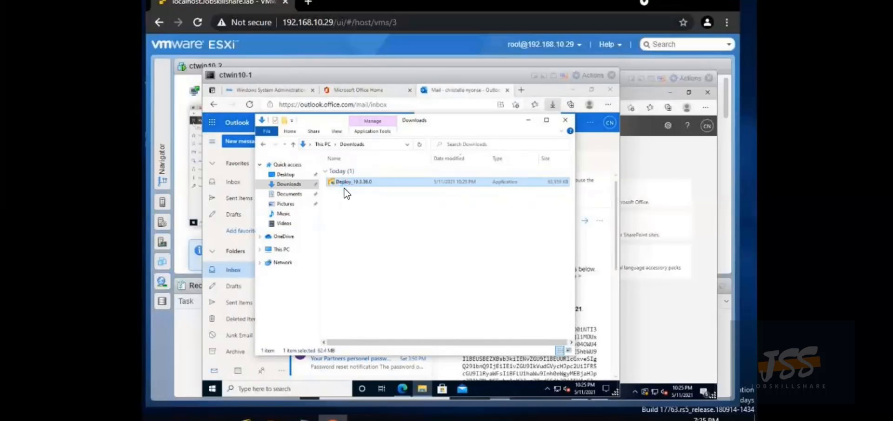
{"action": "right_click", "coordinate": [344, 188]}
{"action": "left_click", "coordinate": [356, 197]}
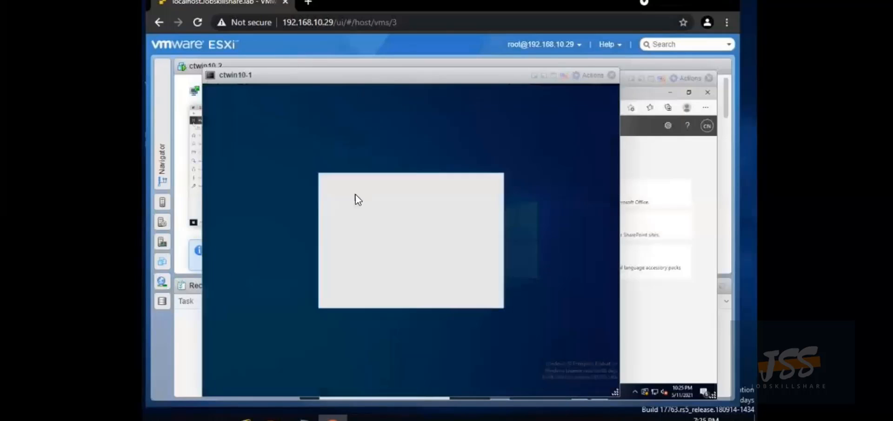
{"action": "left_click", "coordinate": [368, 290]}
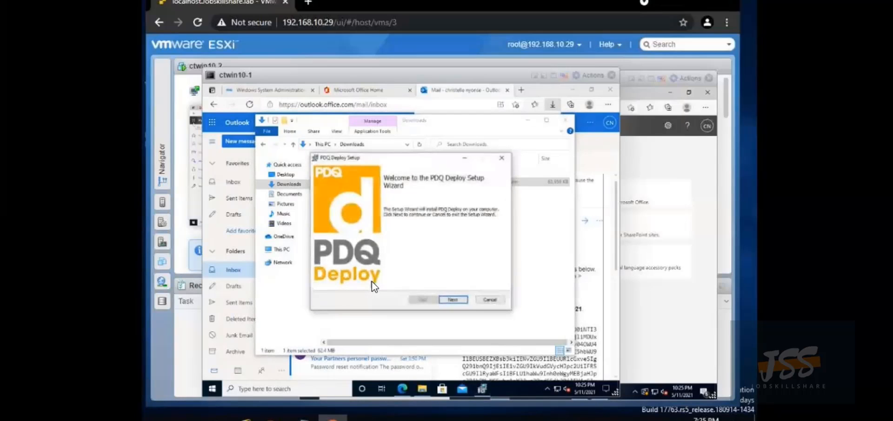
Accept the licence, keep the default install folder, install PDQ Deploy and finish with it launching
{"action": "left_click", "coordinate": [453, 300]}
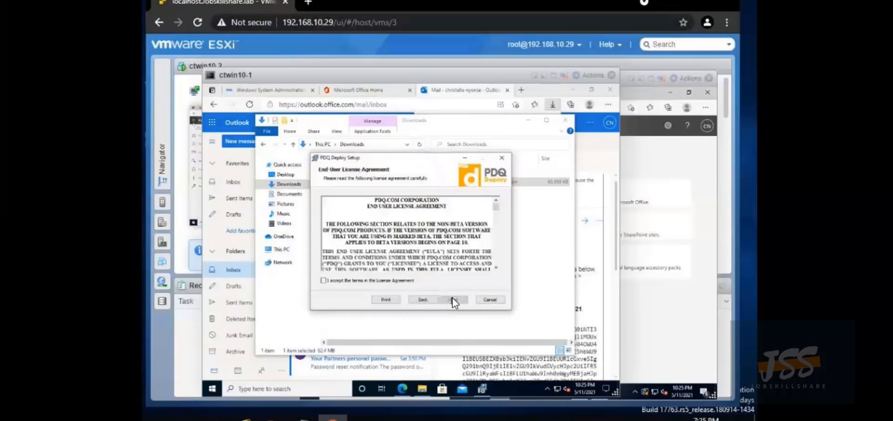
{"action": "left_click", "coordinate": [324, 280]}
{"action": "left_click", "coordinate": [444, 299]}
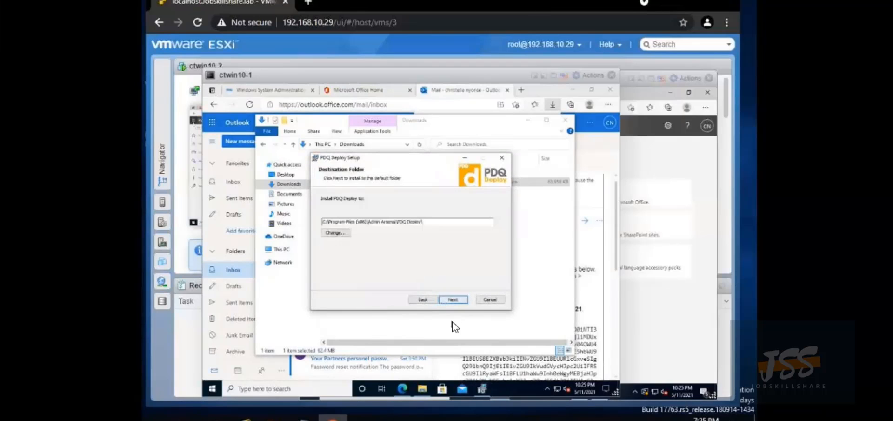
{"action": "left_click", "coordinate": [462, 300]}
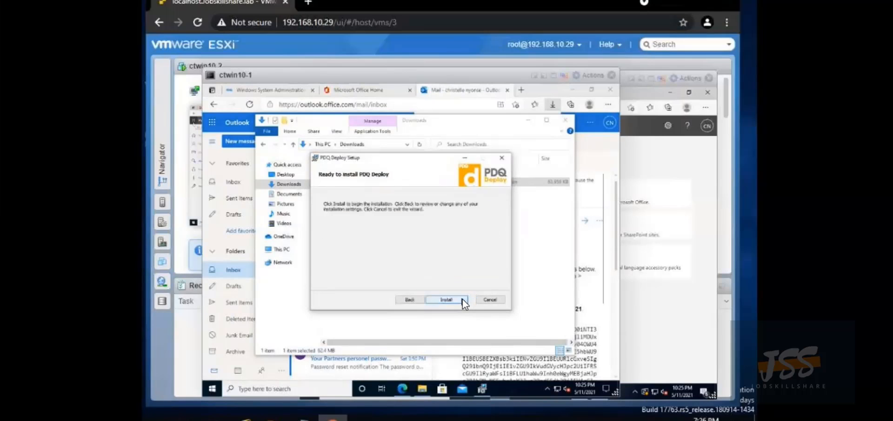
{"action": "left_click", "coordinate": [464, 300]}
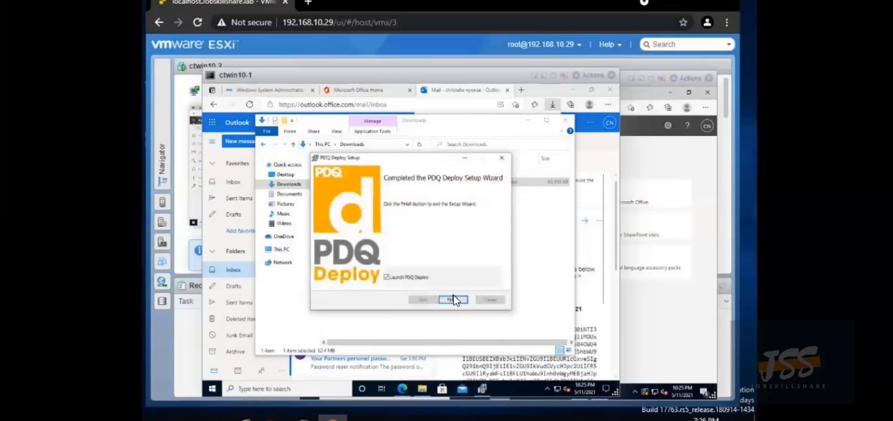
{"action": "left_click", "coordinate": [450, 300]}
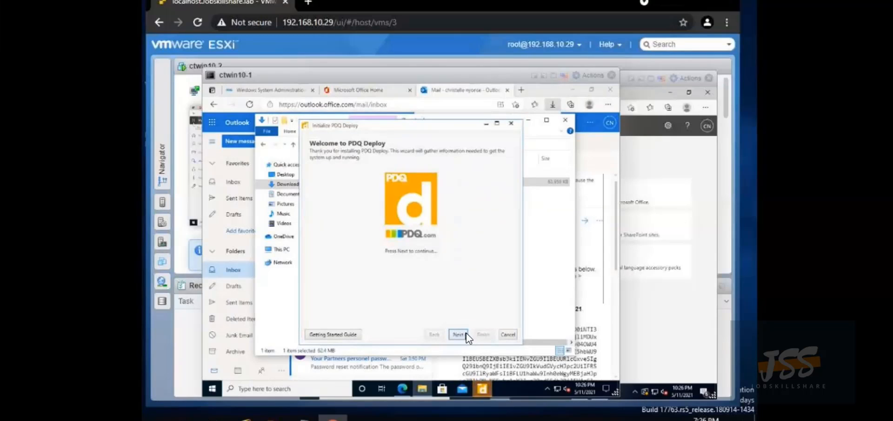
Complete PDQ Deploy first-run setup in Free Mode with the domain admin password, then show the Package Library
{"action": "left_click", "coordinate": [459, 334]}
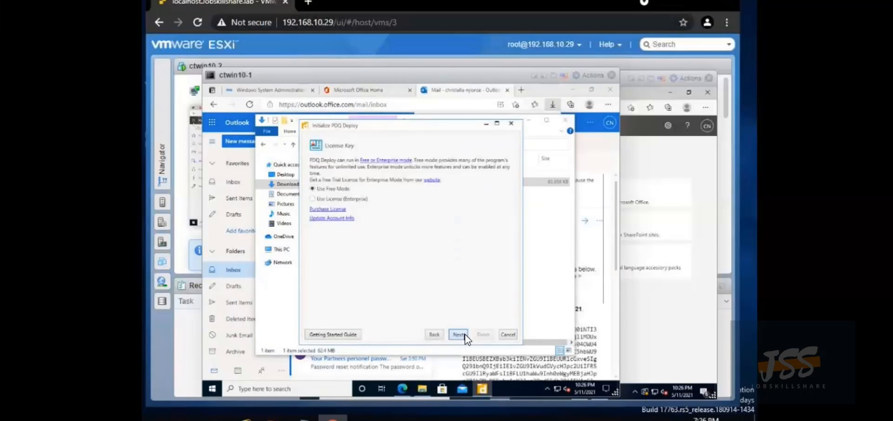
{"action": "left_click", "coordinate": [464, 335]}
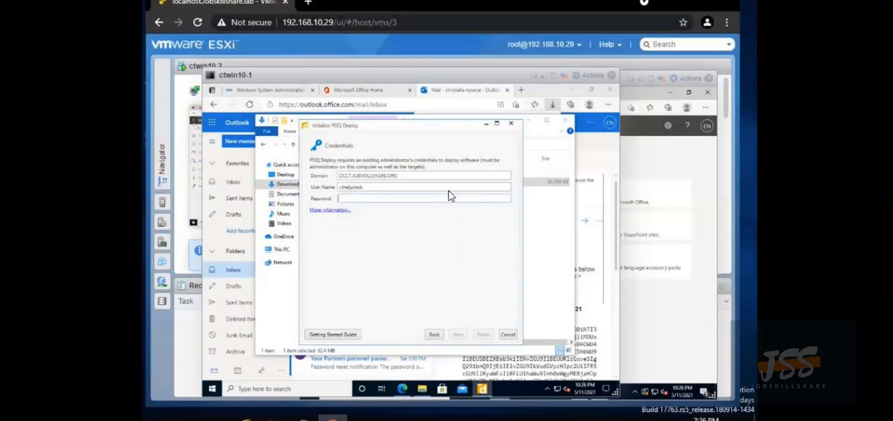
{"action": "type", "text": "•••••••••••"}
{"action": "left_click", "coordinate": [479, 333]}
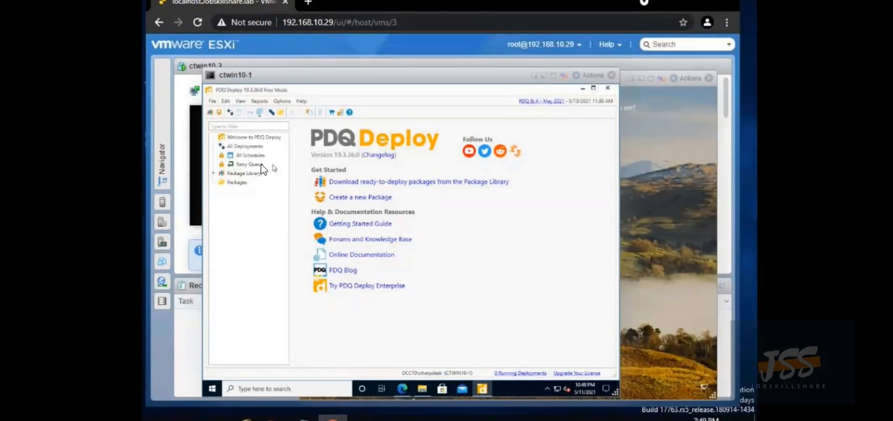
{"action": "left_click", "coordinate": [231, 175]}
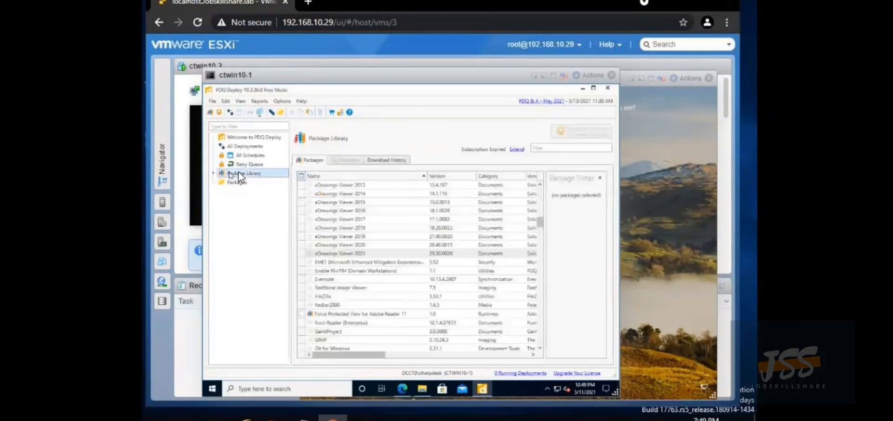
{"action": "scroll", "coordinate": [338, 213], "scroll_direction": "down", "scroll_amount": 1}
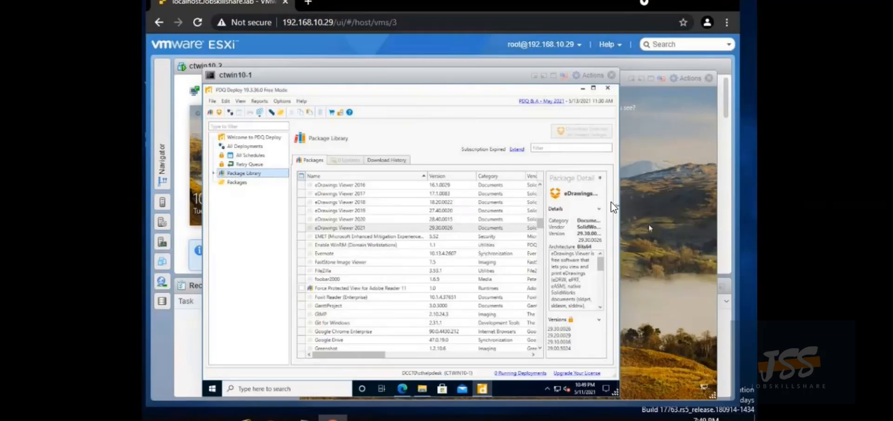
Search 'filezilla download' in a new Edge tab and open filezilla-project.org, back at the top of the page
{"action": "left_click", "coordinate": [403, 388]}
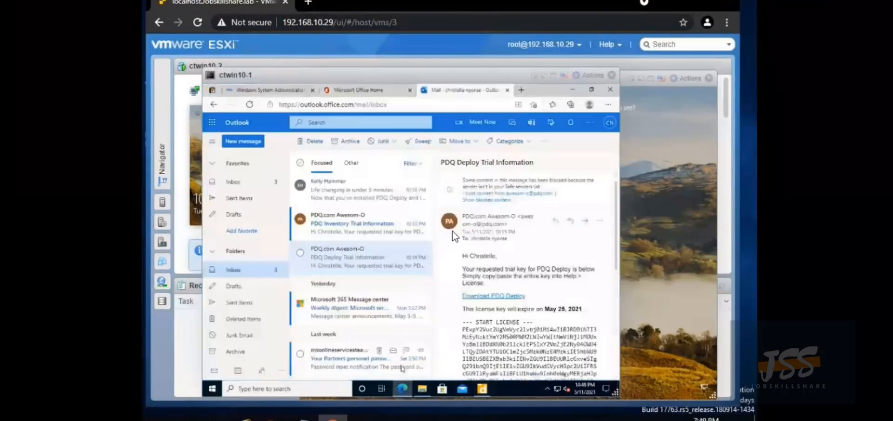
{"action": "left_click", "coordinate": [521, 88]}
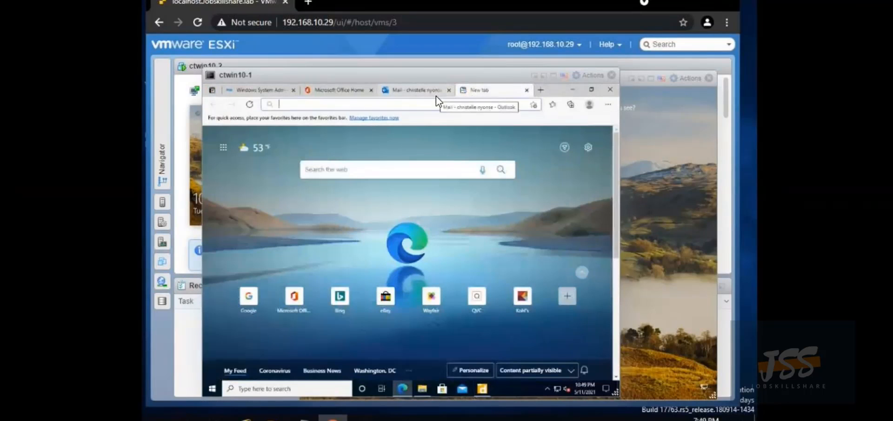
{"action": "type", "text": "f"}
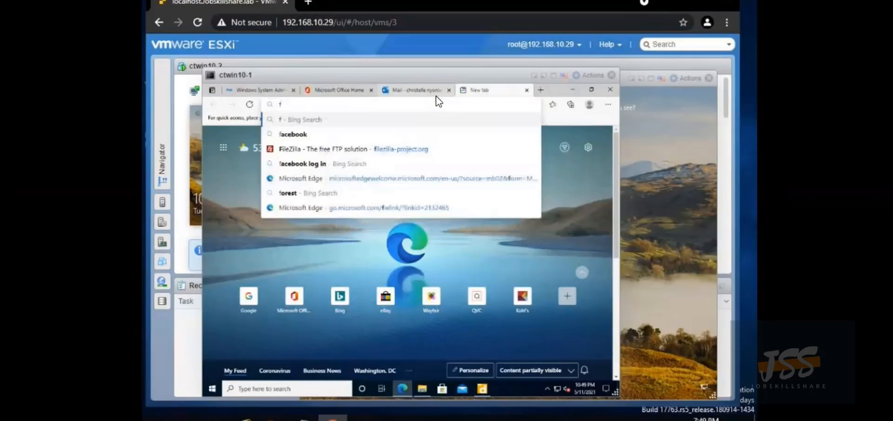
{"action": "type", "text": "ile"}
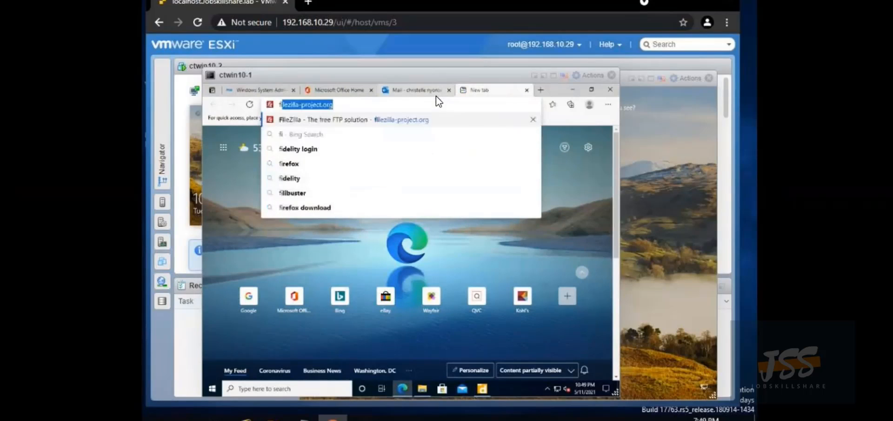
{"action": "type", "text": "zil"}
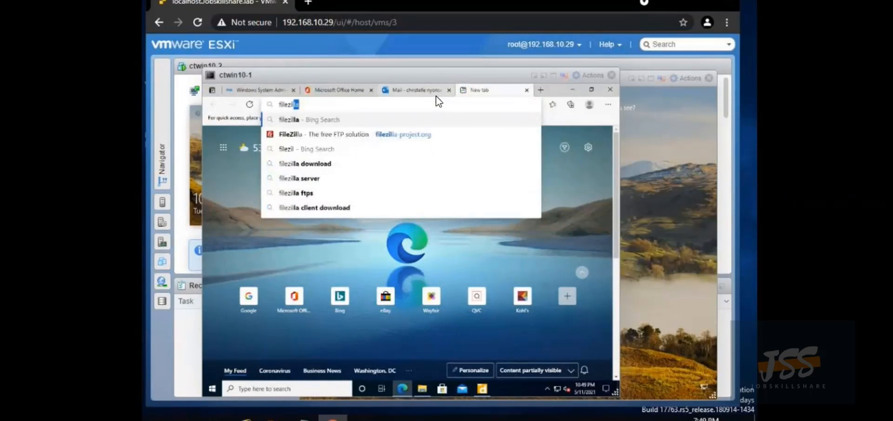
{"action": "type", "text": "la down"}
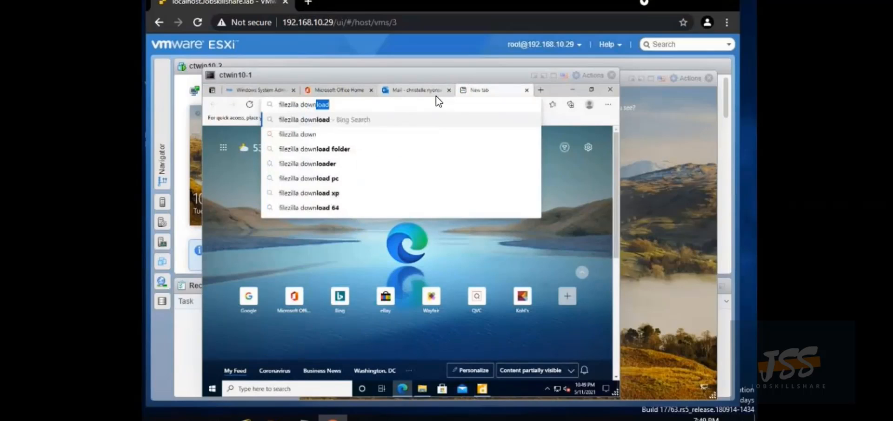
{"action": "type", "text": "load"}
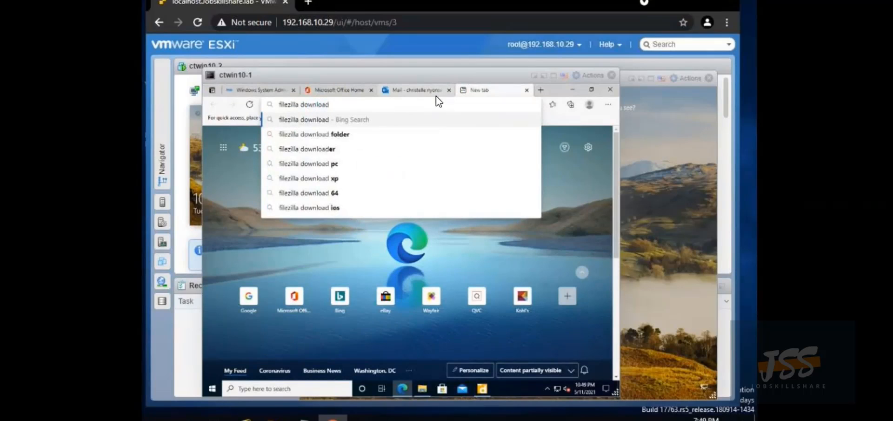
{"action": "key", "text": "Return"}
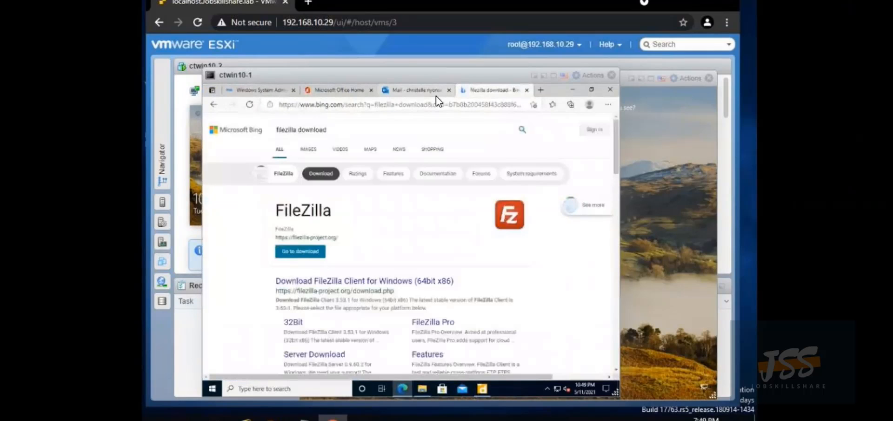
{"action": "left_click", "coordinate": [294, 252]}
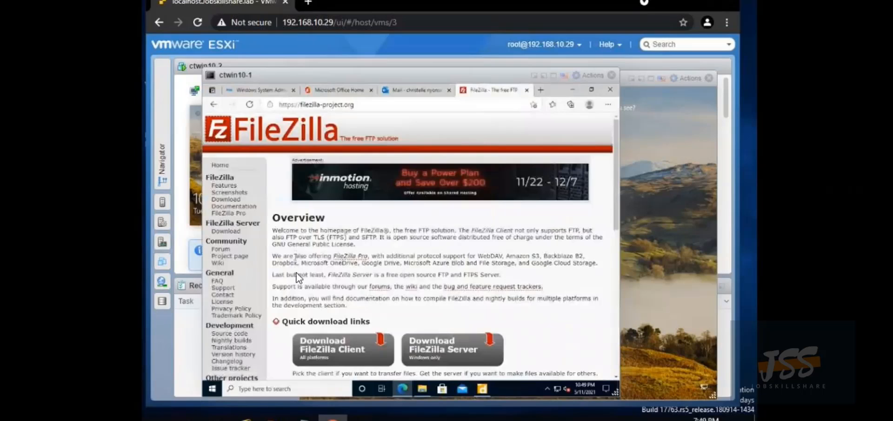
{"action": "scroll", "coordinate": [335, 348], "scroll_direction": "down", "scroll_amount": 3}
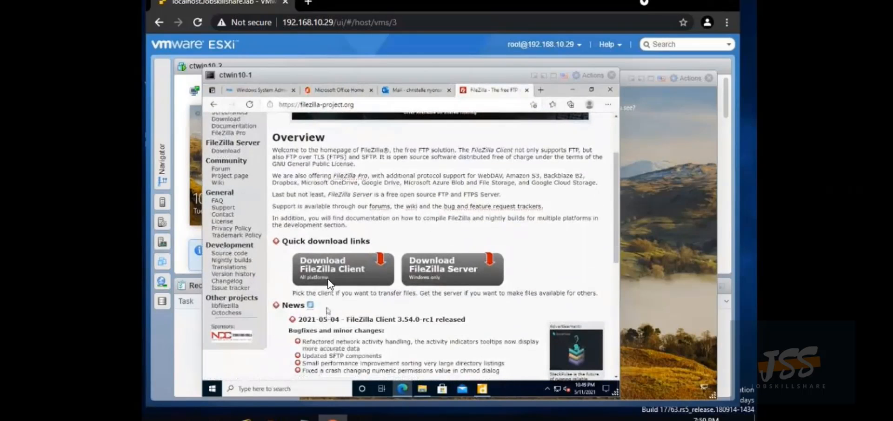
{"action": "scroll", "coordinate": [319, 266], "scroll_direction": "down", "scroll_amount": 10}
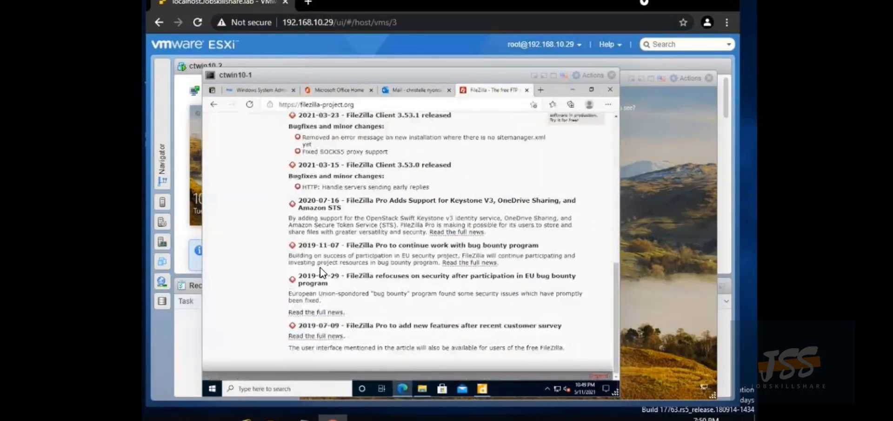
{"action": "scroll", "coordinate": [320, 273], "scroll_direction": "up", "scroll_amount": 10}
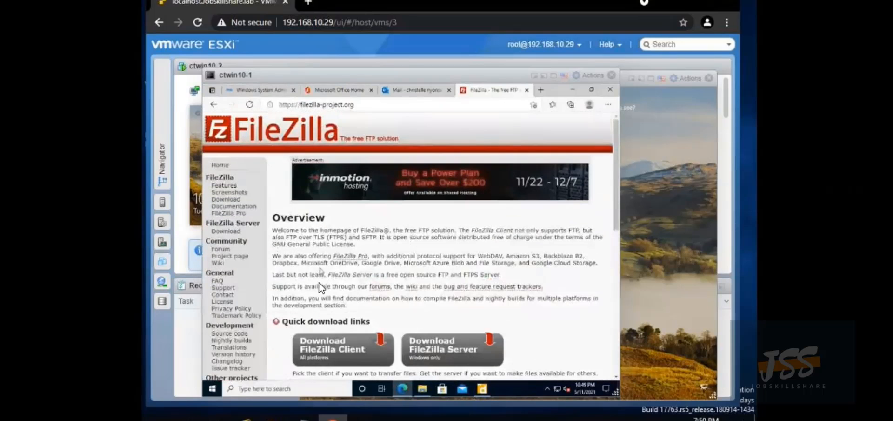
Download the free 64-bit Windows FileZilla Client installer, FileZilla_3.53.1_win64_sponsored-setup
{"action": "left_click", "coordinate": [329, 354]}
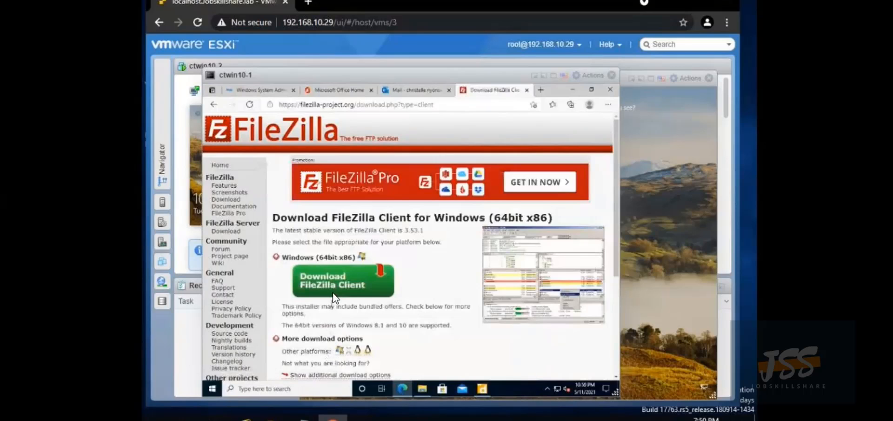
{"action": "left_click", "coordinate": [335, 294]}
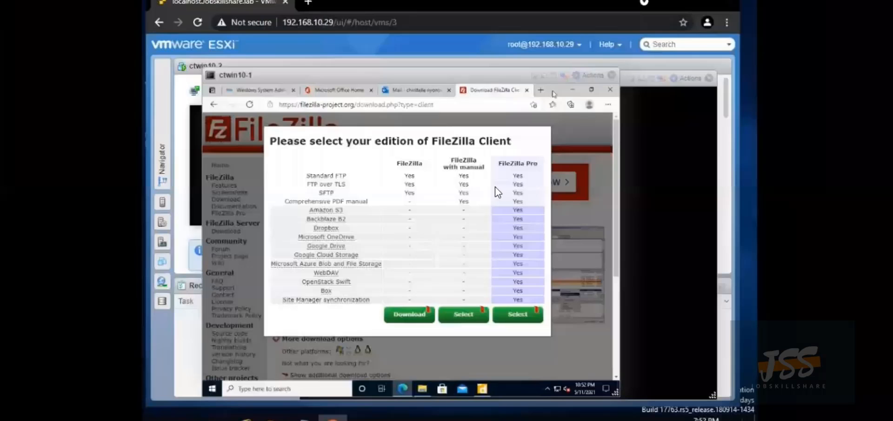
{"action": "left_click", "coordinate": [406, 320]}
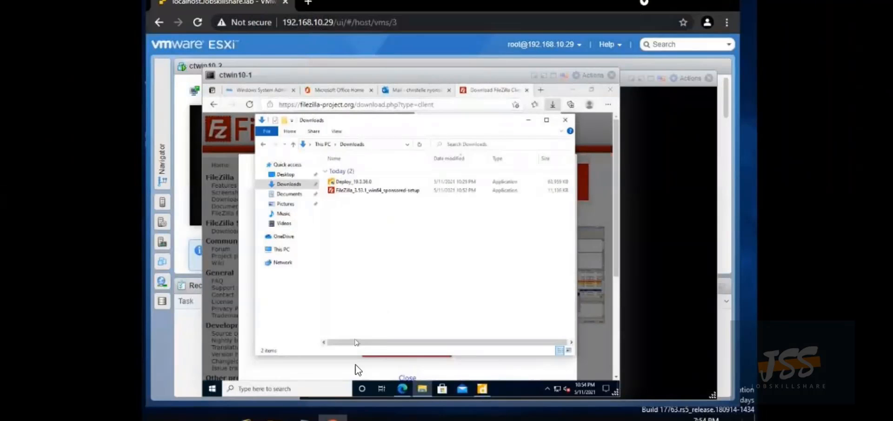
Create a new PDQ Deploy package named 'Firezilla' and show its available step types
{"action": "left_click", "coordinate": [484, 390]}
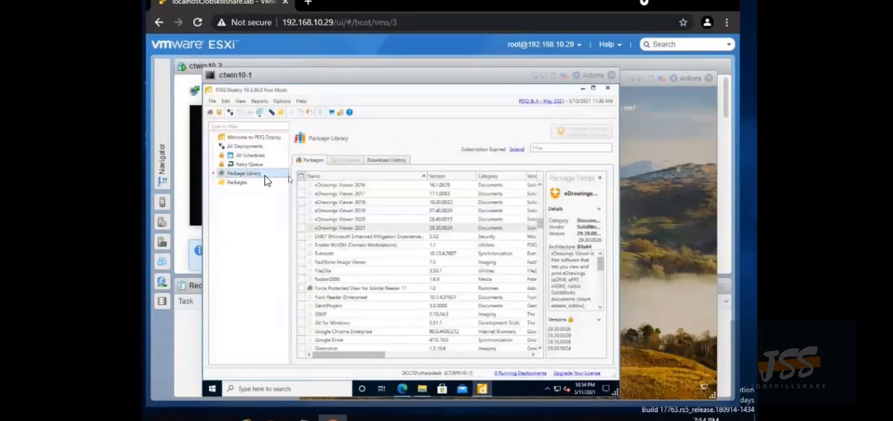
{"action": "left_click", "coordinate": [239, 183]}
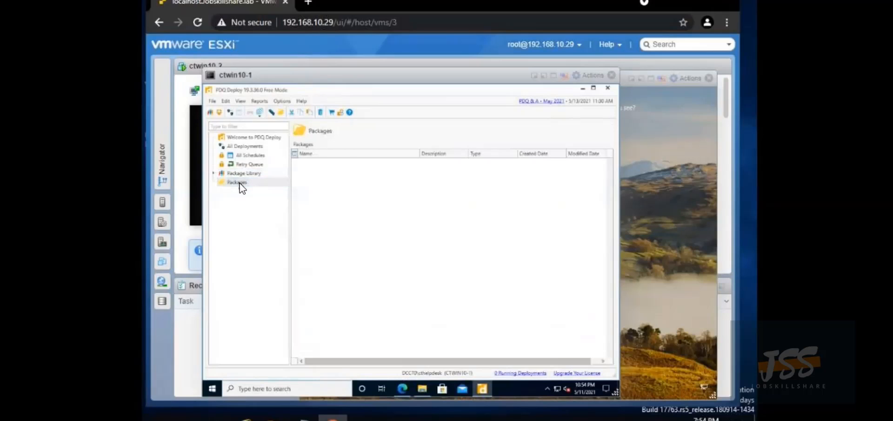
{"action": "right_click", "coordinate": [239, 183]}
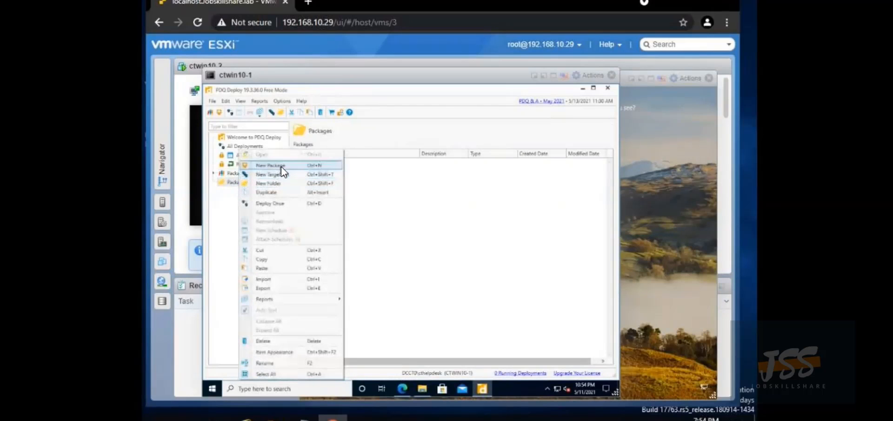
{"action": "left_click", "coordinate": [282, 166]}
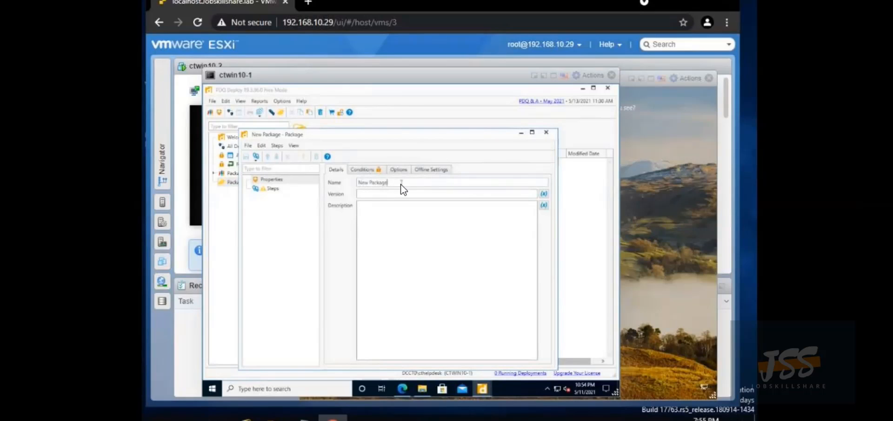
{"action": "key", "text": "BackSpace"}
{"action": "key", "text": "BackSpace"}
{"action": "key", "text": "BackSpace"}
{"action": "key", "text": "BackSpace"}
{"action": "key", "text": "BackSpace"}
{"action": "key", "text": "BackSpace"}
{"action": "key", "text": "BackSpace"}
{"action": "key", "text": "BackSpace"}
{"action": "key", "text": "BackSpace"}
{"action": "key", "text": "BackSpace"}
{"action": "key", "text": "BackSpace"}
{"action": "type", "text": "Fire"}
{"action": "type", "text": "zilla"}
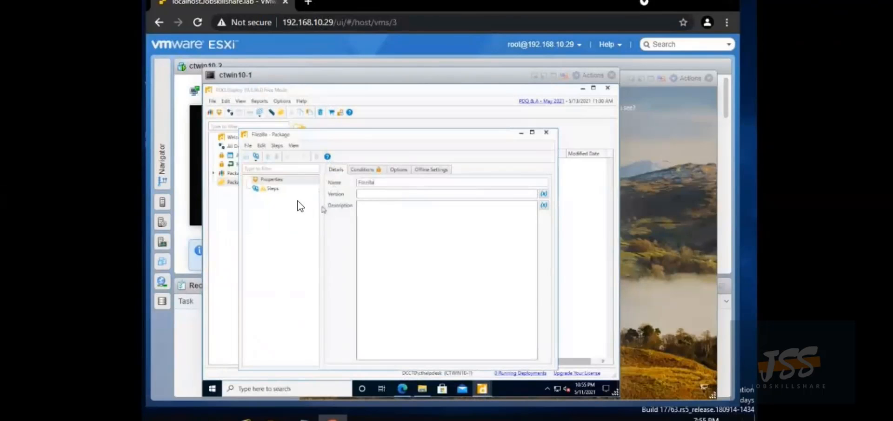
{"action": "left_click", "coordinate": [273, 189]}
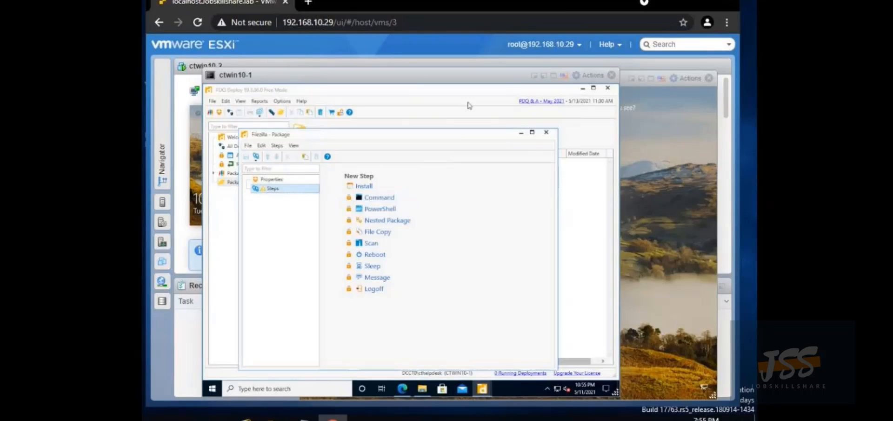
Add an Install step running FileZilla_3.53.1_win64_sponsored-setup.exe from Downloads, then save the package
{"action": "left_click", "coordinate": [367, 187]}
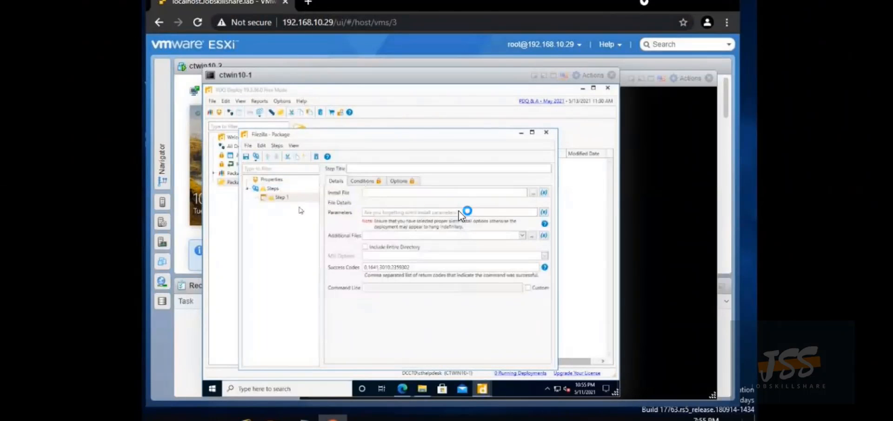
{"action": "left_click", "coordinate": [535, 192]}
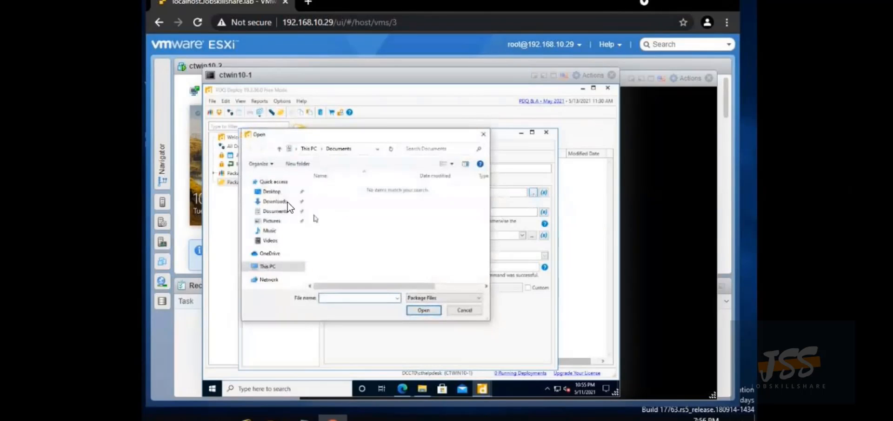
{"action": "left_click", "coordinate": [272, 202]}
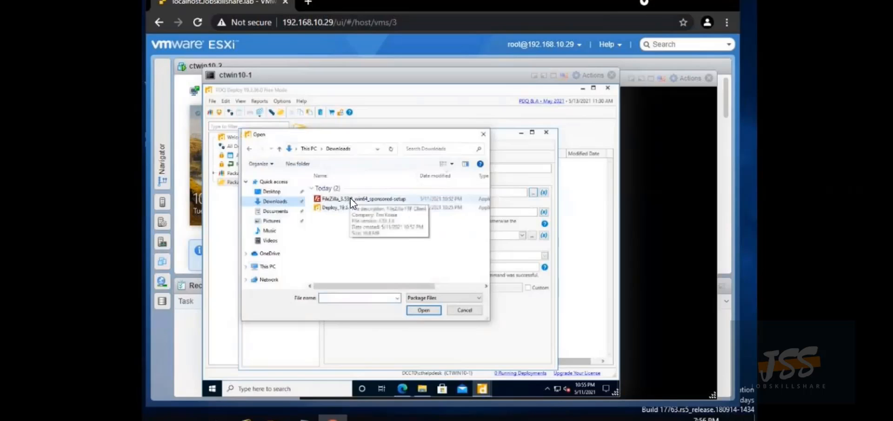
{"action": "left_click", "coordinate": [351, 198]}
{"action": "double_click", "coordinate": [351, 198]}
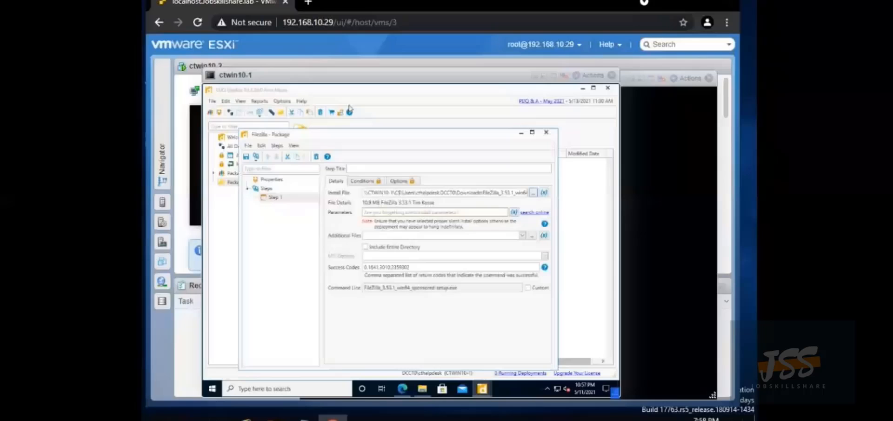
{"action": "left_click", "coordinate": [245, 156]}
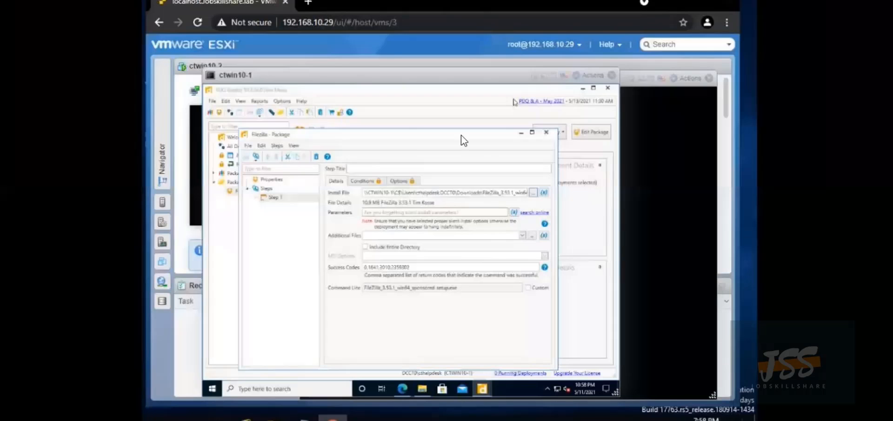
Start a Deploy Once run of the package, choosing targets from Active Directory
{"action": "left_click", "coordinate": [548, 134]}
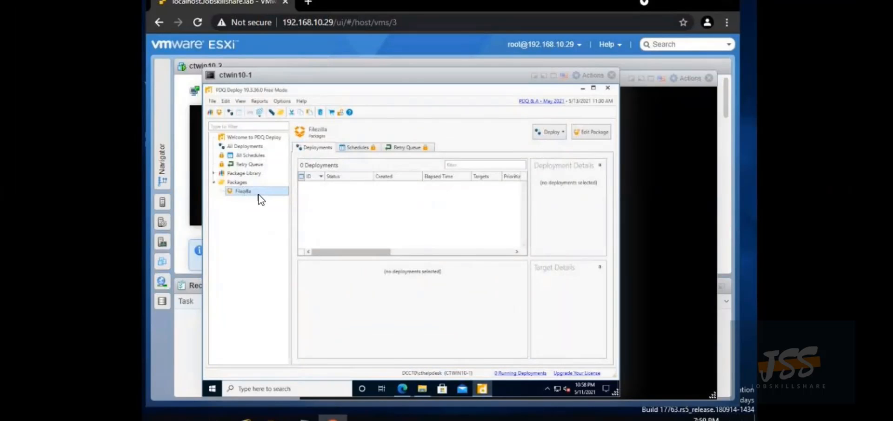
{"action": "left_click", "coordinate": [564, 133]}
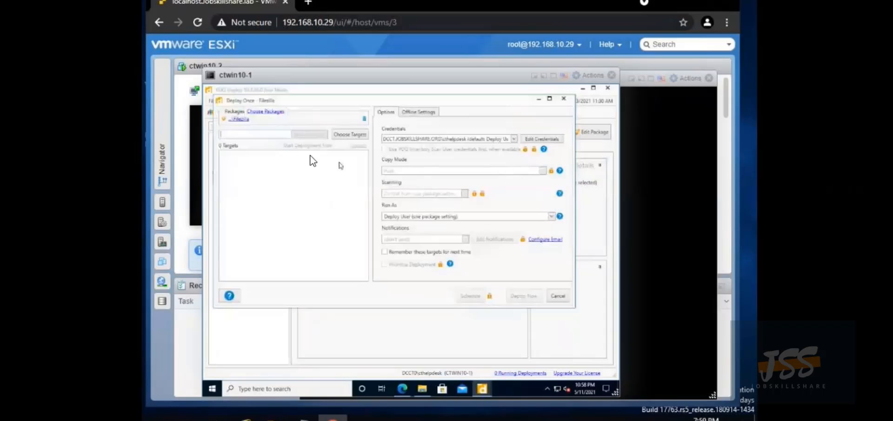
{"action": "left_click", "coordinate": [349, 135]}
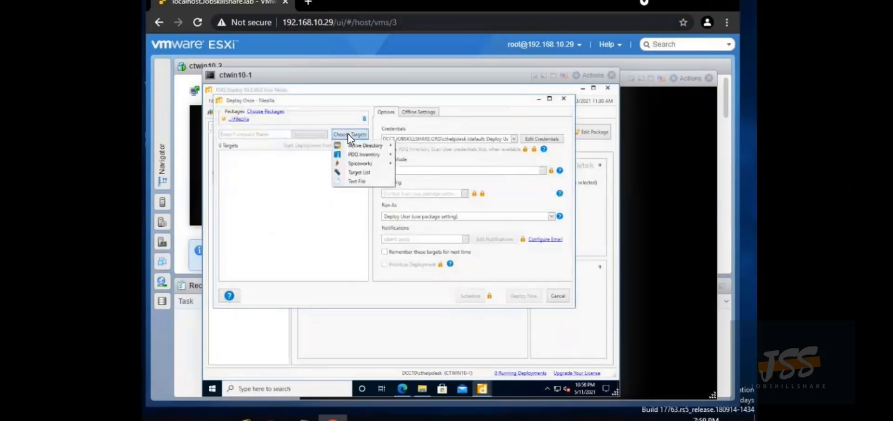
{"action": "mouse_move", "coordinate": [365, 145]}
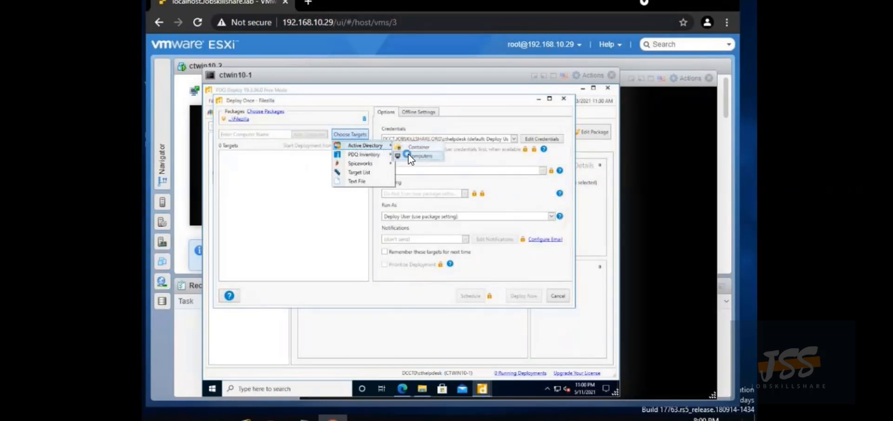
{"action": "left_click", "coordinate": [411, 156]}
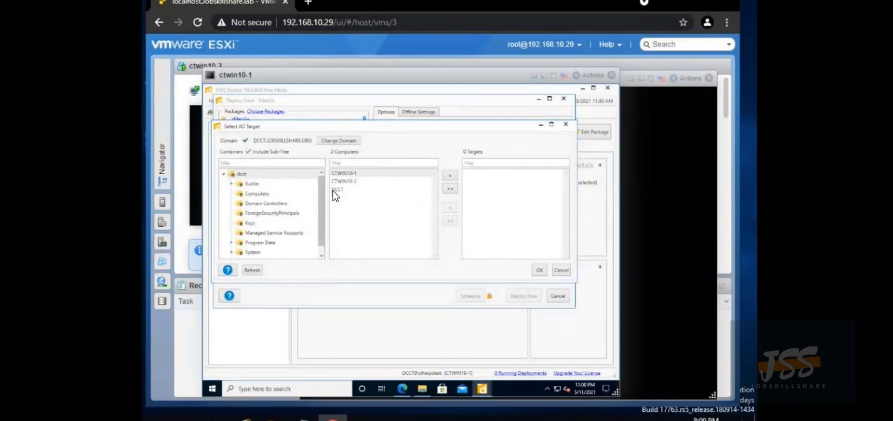
Add CTWIN10-2 from the Computers container as the target and deploy now
{"action": "left_click", "coordinate": [264, 196]}
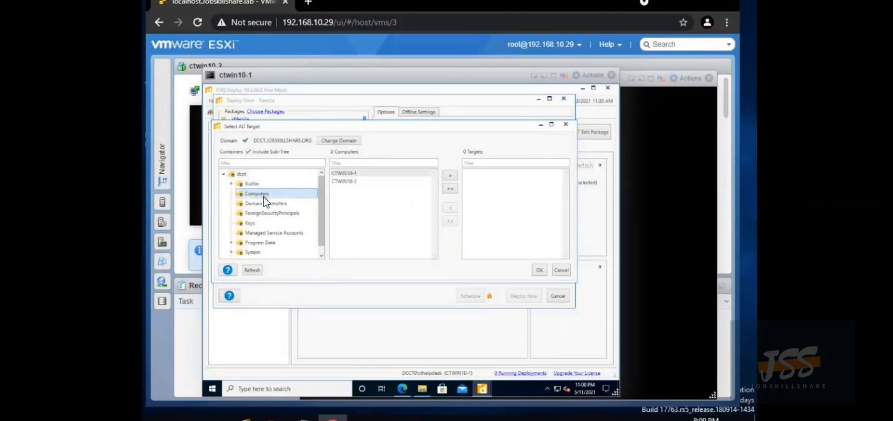
{"action": "double_click", "coordinate": [348, 184]}
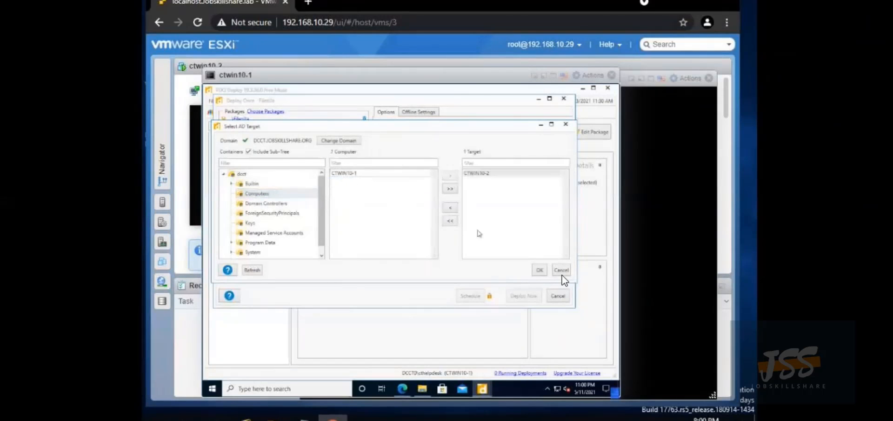
{"action": "left_click", "coordinate": [540, 269]}
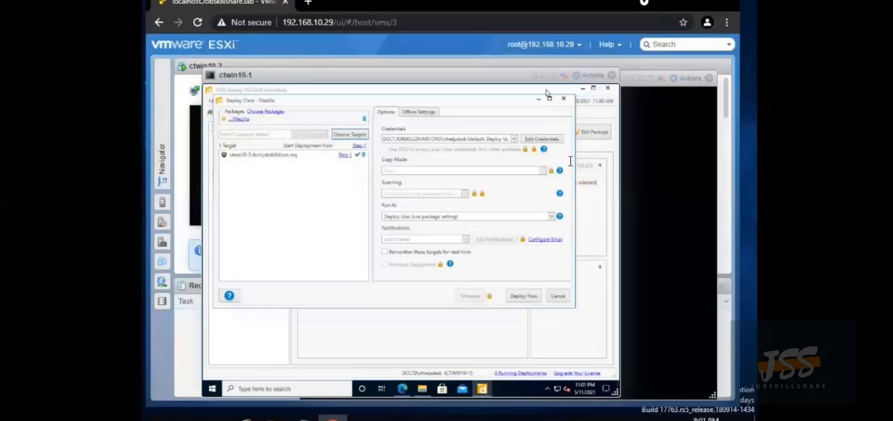
{"action": "left_click", "coordinate": [515, 294]}
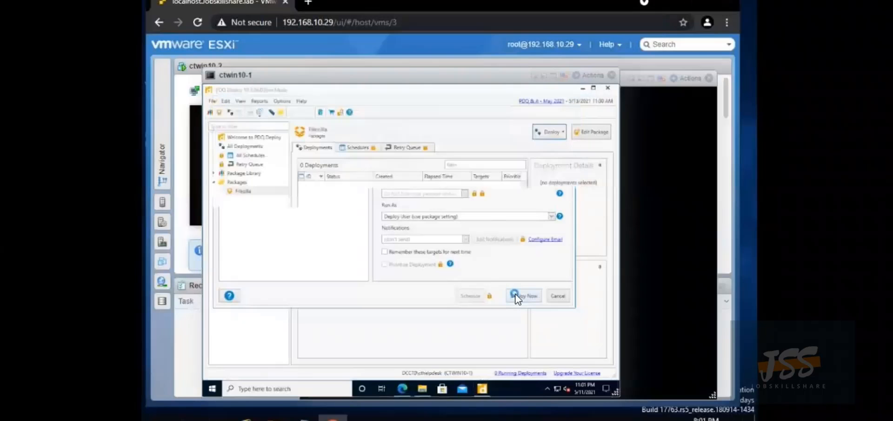
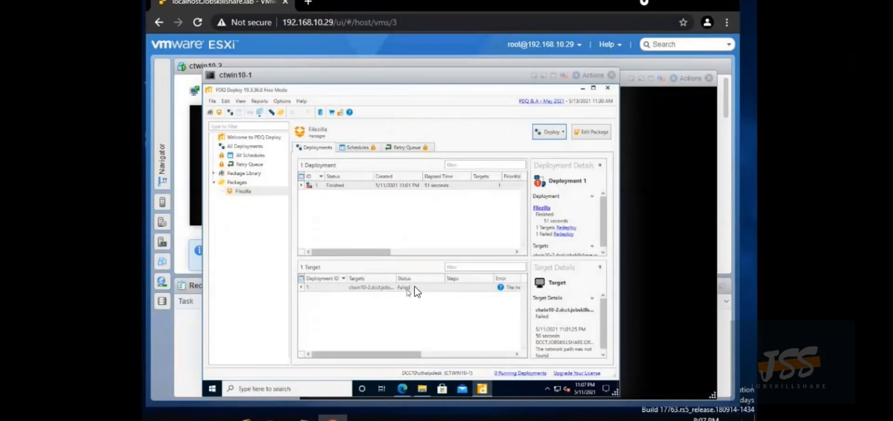
Give the FileZilla install step a custom command line ending in /S and save the package
{"action": "left_click", "coordinate": [590, 133]}
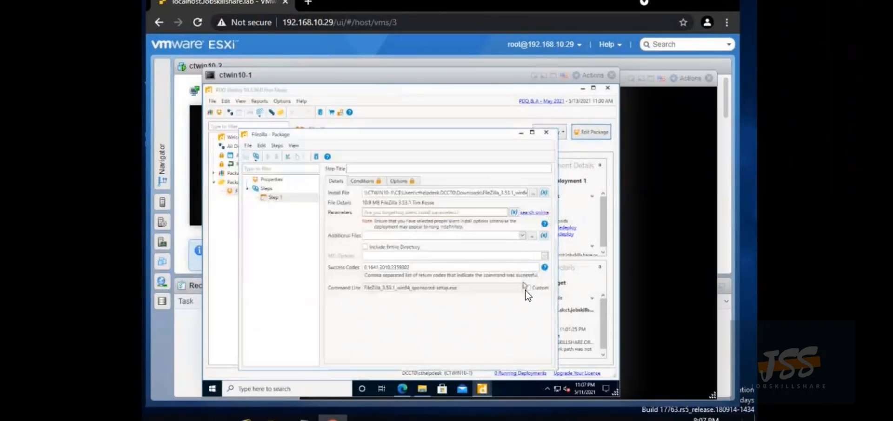
{"action": "left_click", "coordinate": [528, 287]}
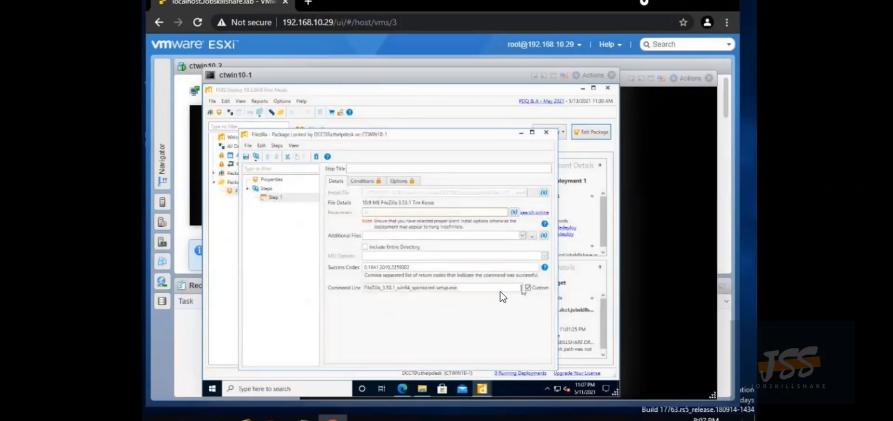
{"action": "left_click", "coordinate": [487, 288]}
{"action": "type", "text": "/S"}
{"action": "left_click", "coordinate": [247, 157]}
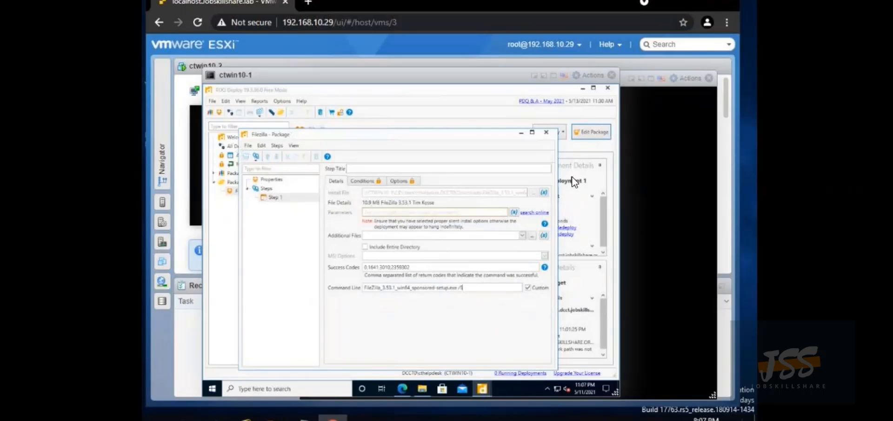
Redeploy the FileZilla package to the failed ctwin10-2 target, deploying now
{"action": "left_click", "coordinate": [545, 132]}
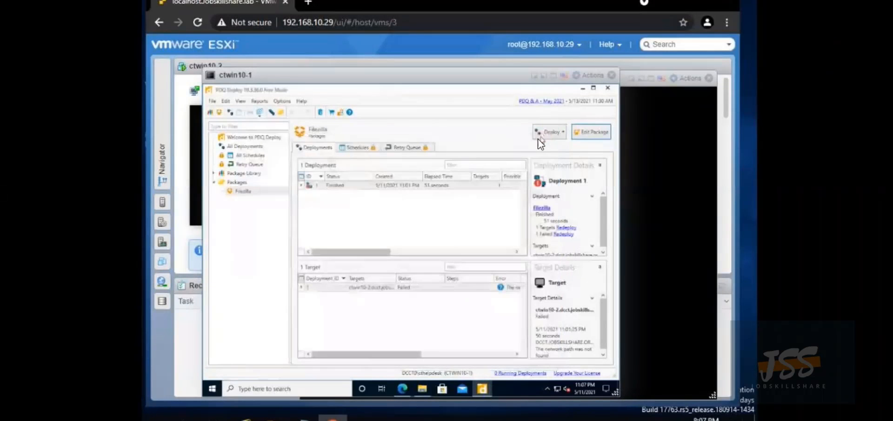
{"action": "right_click", "coordinate": [369, 287]}
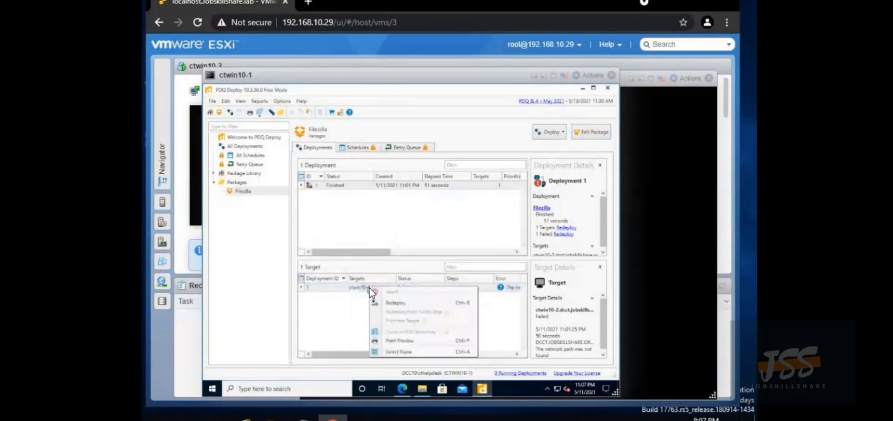
{"action": "left_click", "coordinate": [395, 302]}
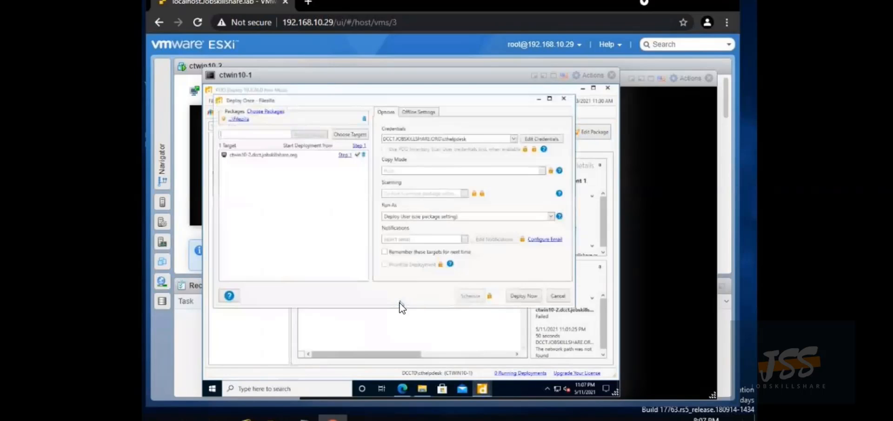
{"action": "left_click", "coordinate": [278, 157]}
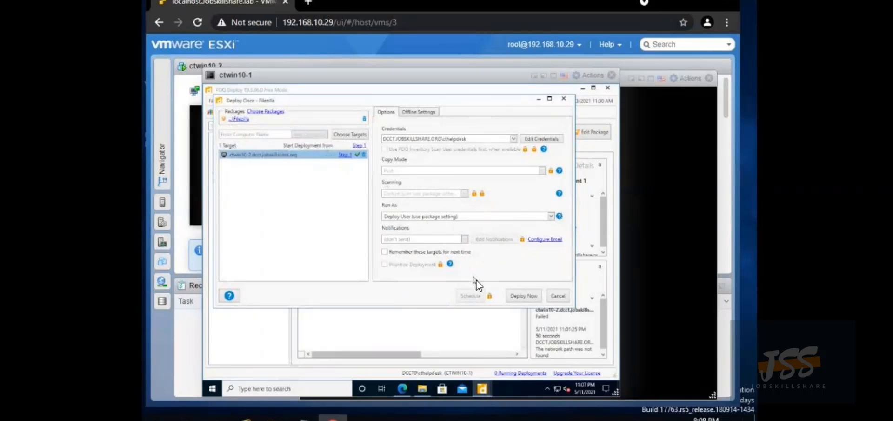
{"action": "left_click", "coordinate": [521, 295]}
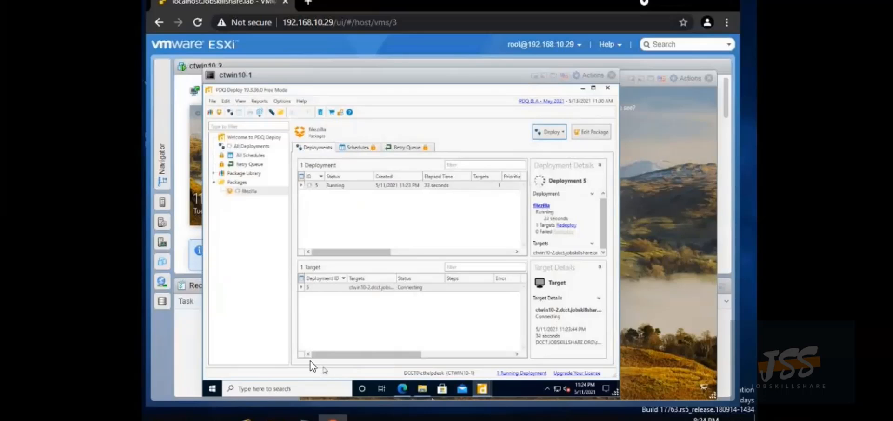
Open Command Prompt on ctwin10-1 from Windows search, then minimize it to view PDQ Deploy's status
{"action": "left_click", "coordinate": [235, 384]}
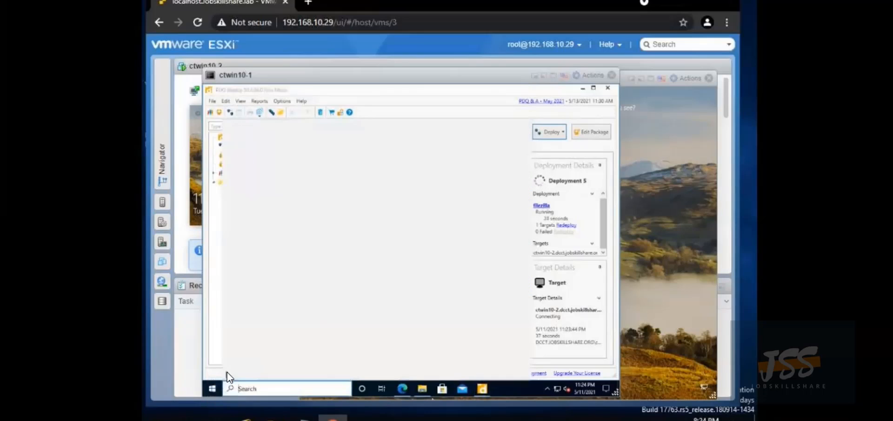
{"action": "type", "text": "d"}
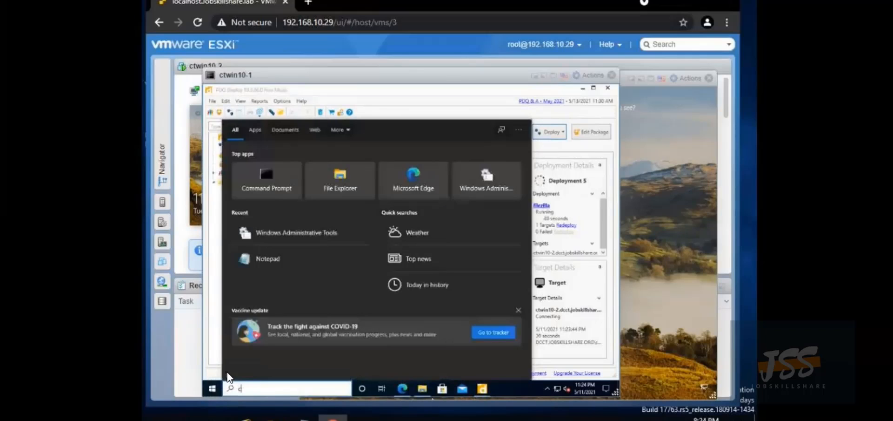
{"action": "type", "text": "md"}
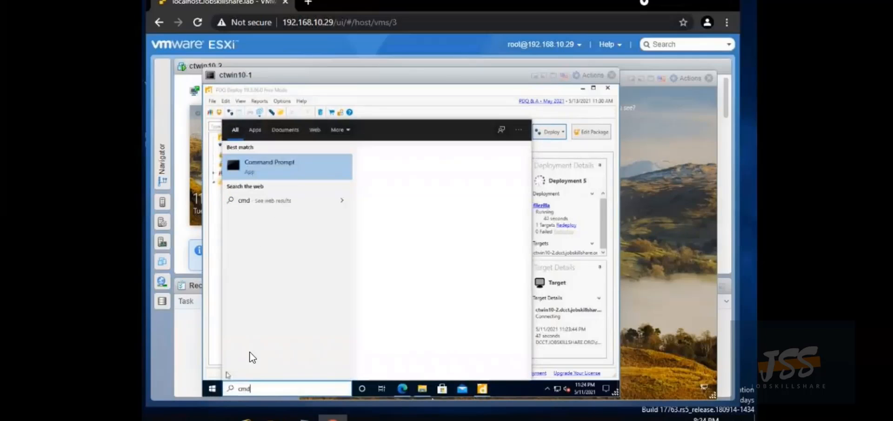
{"action": "left_click", "coordinate": [253, 160]}
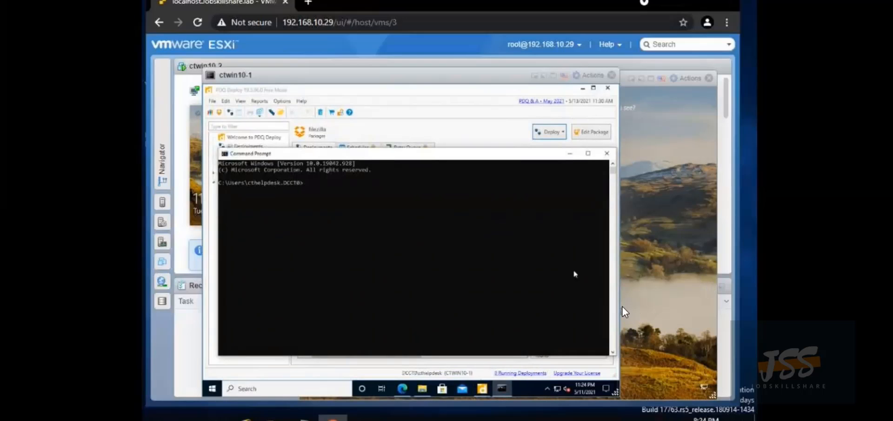
{"action": "left_click", "coordinate": [570, 154]}
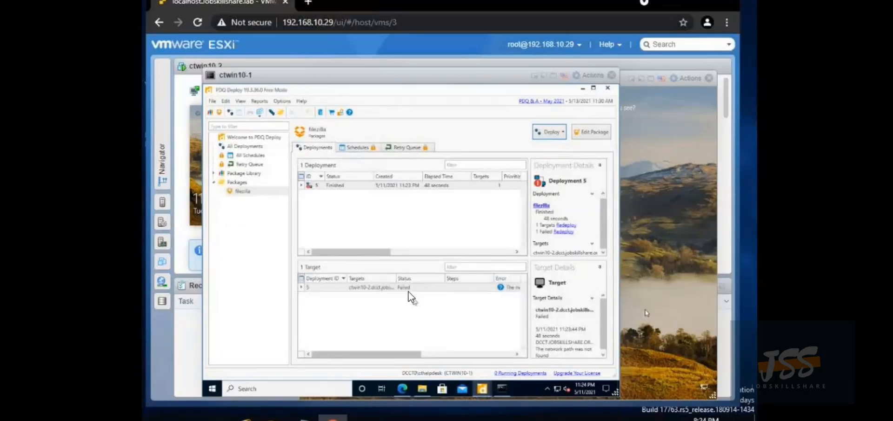
Sign in to the ctwin10-2 console with the account password
{"action": "left_click", "coordinate": [680, 309]}
{"action": "left_click", "coordinate": [674, 309]}
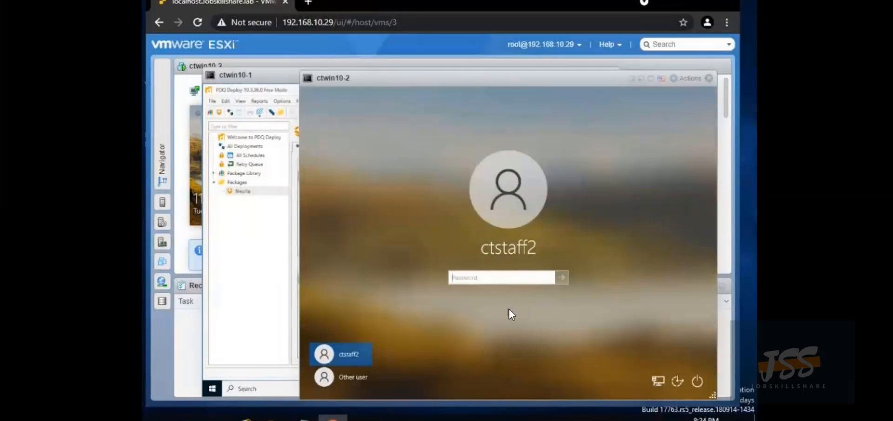
{"action": "type", "text": "************"}
{"action": "key", "text": "Return"}
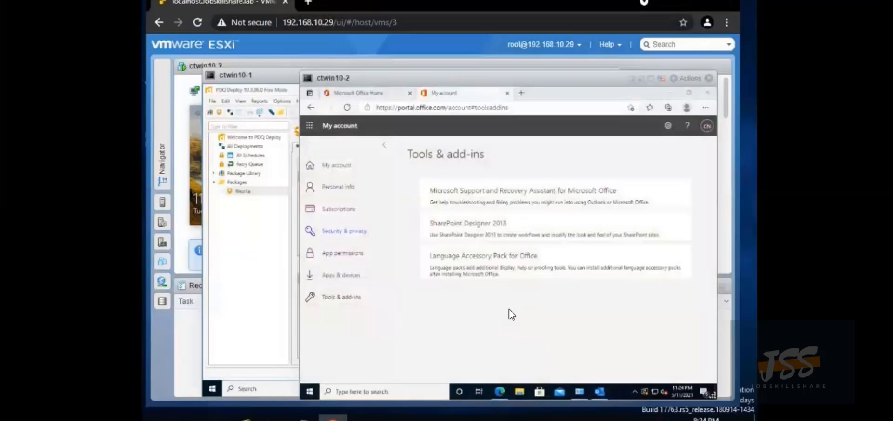
Run ipconfig in Command Prompt on ctwin10-2, showing IPv4 192.168.10.214, then return to ctwin10-1
{"action": "left_click", "coordinate": [367, 395]}
{"action": "type", "text": "cmd"}
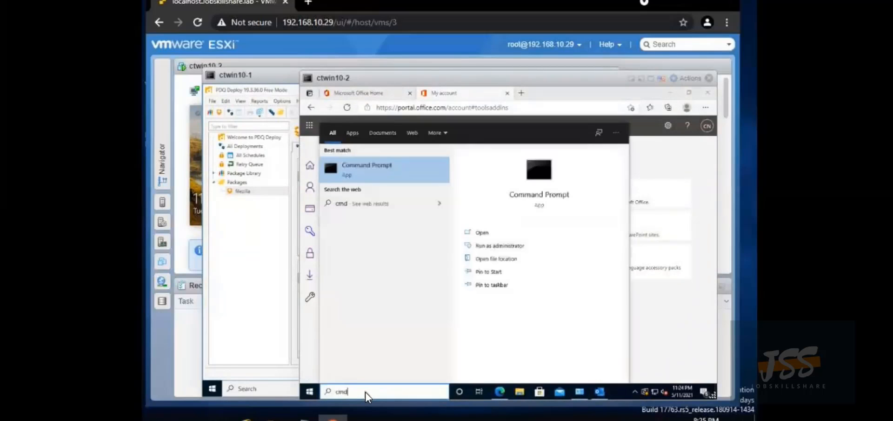
{"action": "key", "text": "Return"}
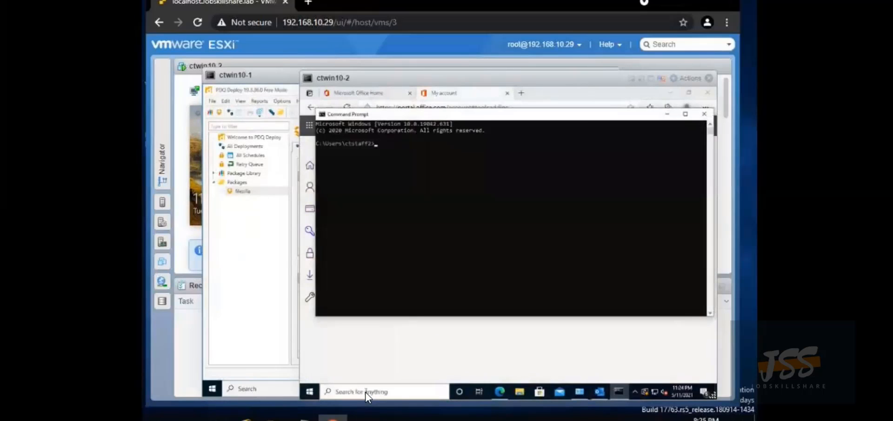
{"action": "type", "text": "ipconfig"}
{"action": "key", "text": "Return"}
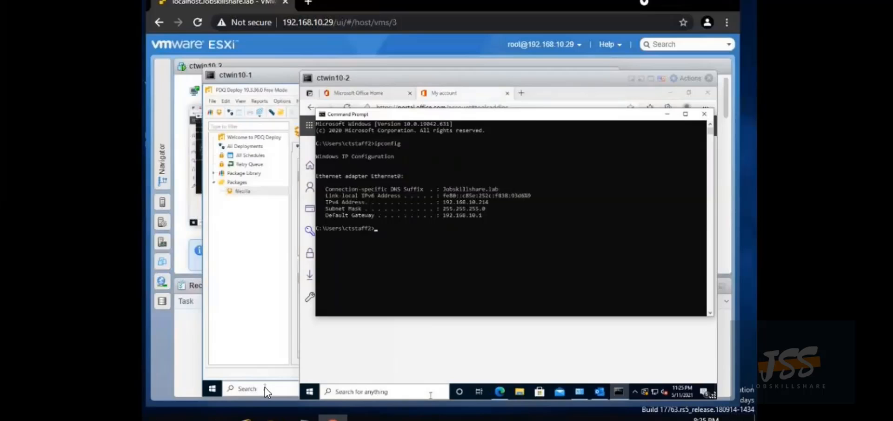
{"action": "left_click", "coordinate": [253, 353]}
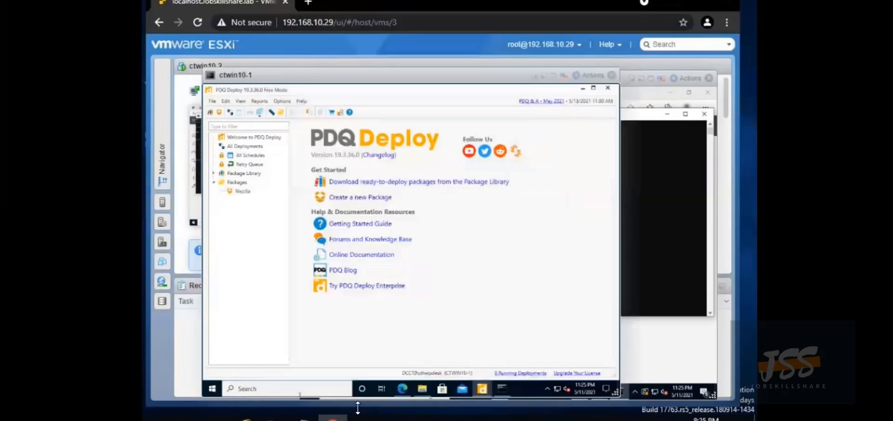
Ping 192.168.10.214 from ctwin10-1's Command Prompt, then bring the ctwin10-2 console forward
{"action": "left_click", "coordinate": [501, 388]}
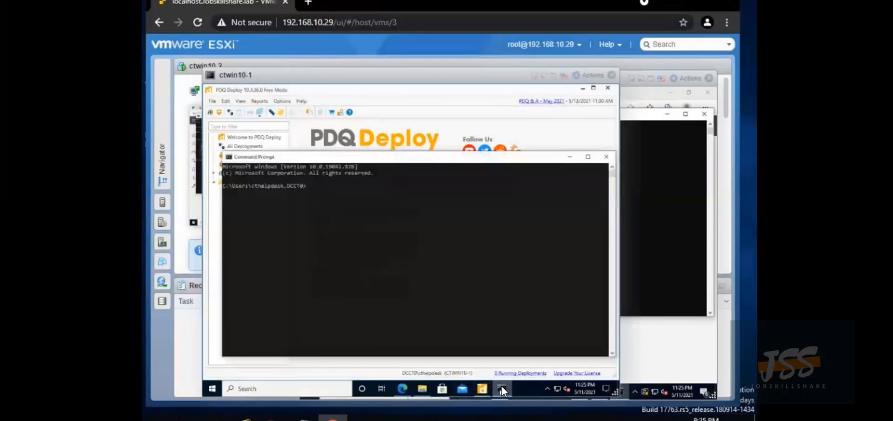
{"action": "type", "text": "ping"}
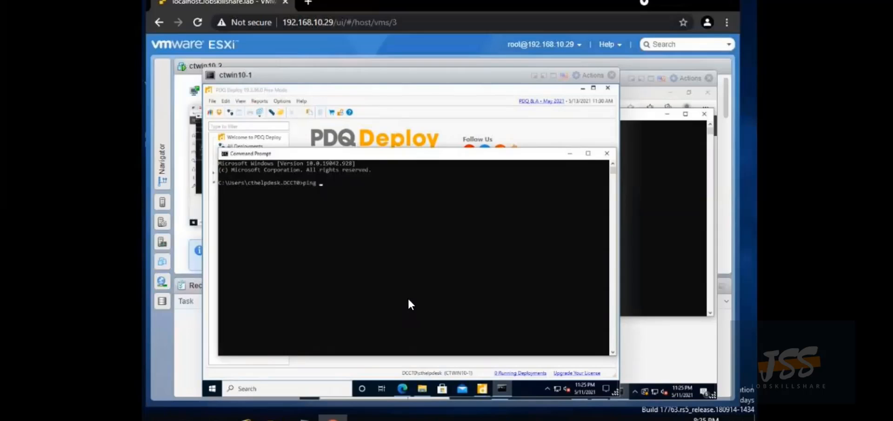
{"action": "type", "text": " 10"}
{"action": "type", "text": "2"}
{"action": "type", "text": ".168"}
{"action": "type", "text": "."}
{"action": "type", "text": "10.22"}
{"action": "key", "text": "Return"}
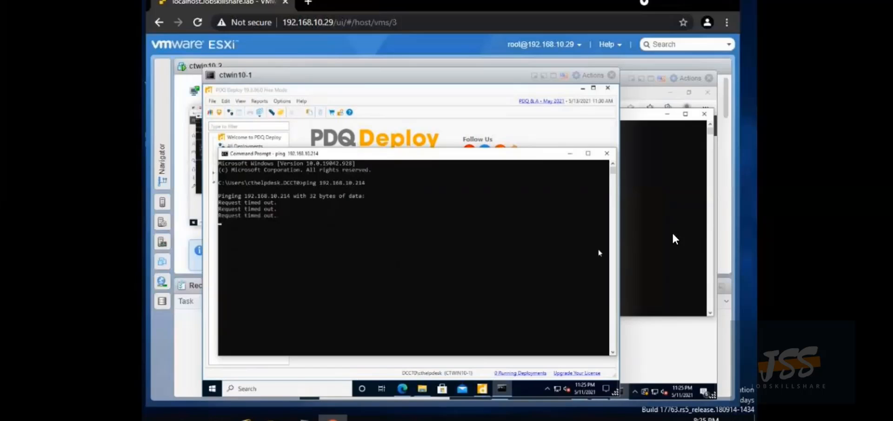
{"action": "left_click", "coordinate": [673, 234]}
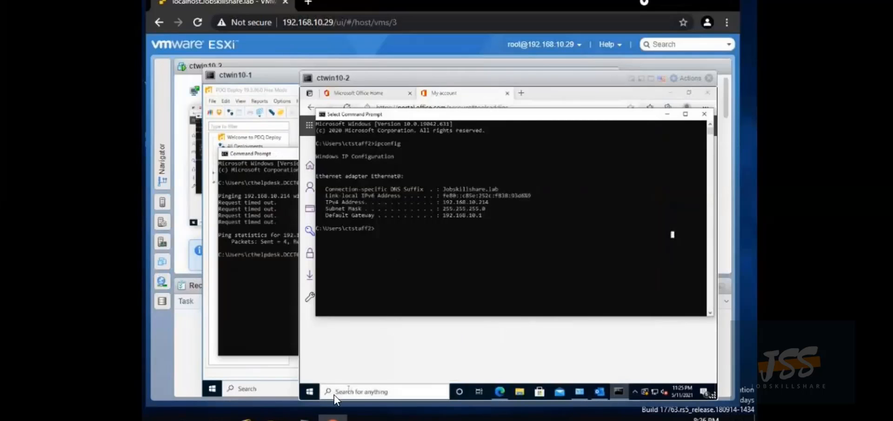
Search 'enable' on ctwin10-2 and open 'Allow remote connections to this computer' with admin credentials
{"action": "left_click", "coordinate": [361, 391]}
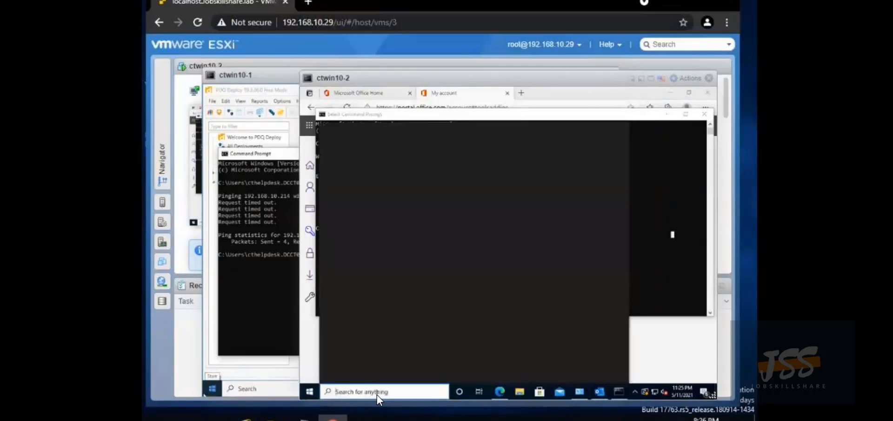
{"action": "type", "text": "enable"}
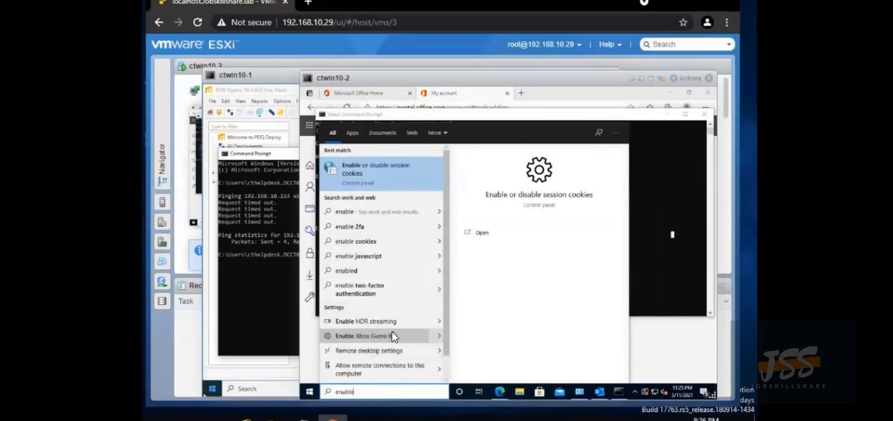
{"action": "left_click", "coordinate": [387, 365]}
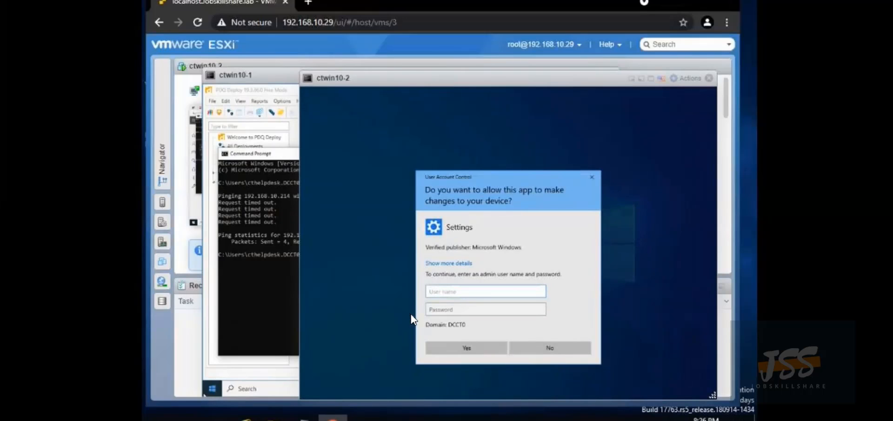
{"action": "type", "text": "cthelpdesk"}
{"action": "key", "text": "Tab"}
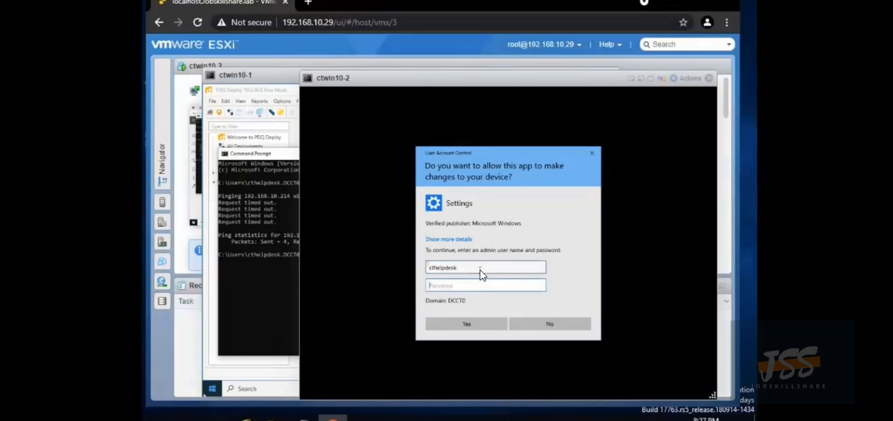
{"action": "type", "text": "•••••••••••"}
{"action": "key", "text": "Return"}
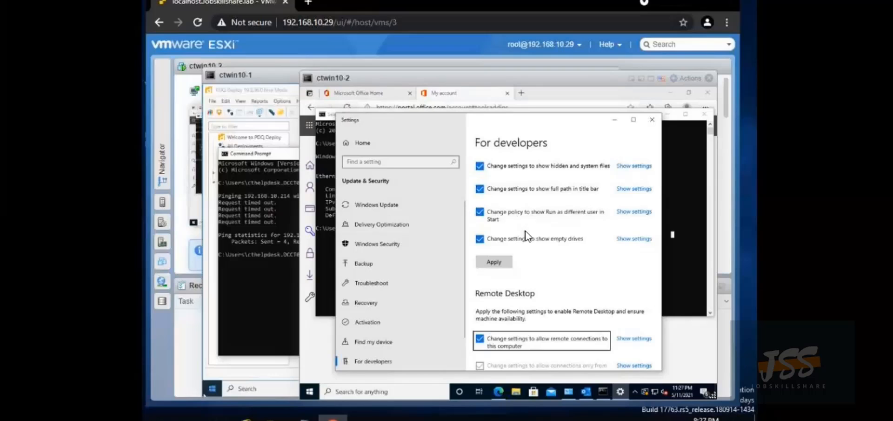
Enable Remote Desktop on the For developers page, approving with admin credentials and confirming
{"action": "scroll", "coordinate": [526, 234], "scroll_direction": "down", "scroll_amount": 2}
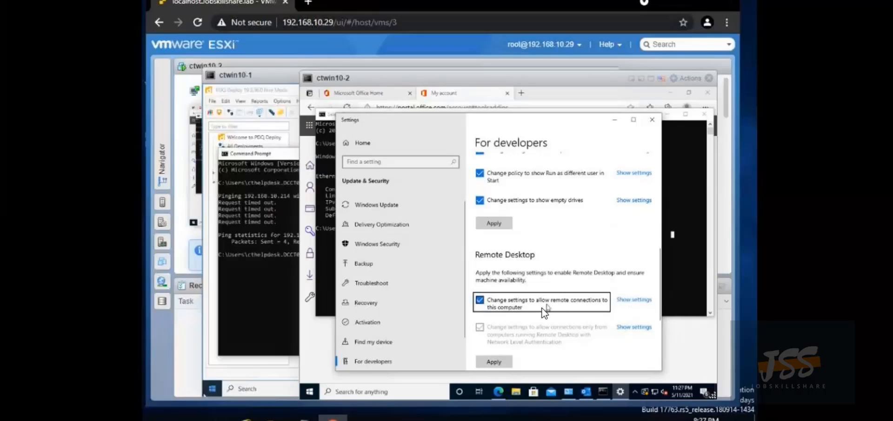
{"action": "left_click", "coordinate": [495, 361]}
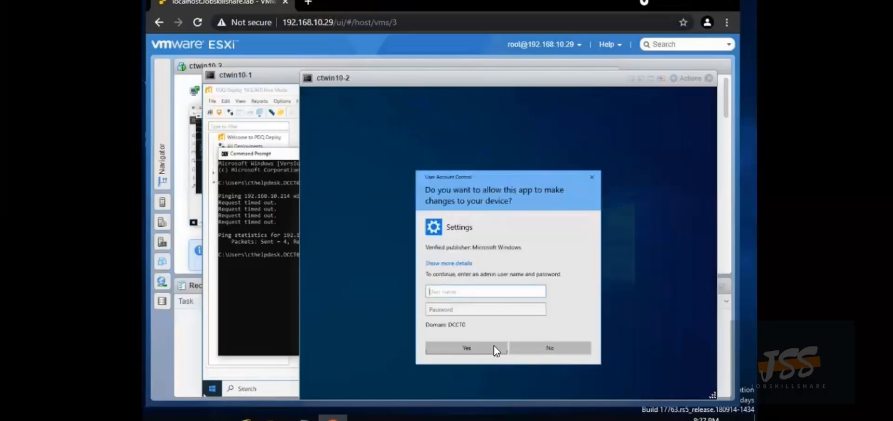
{"action": "type", "text": "cthelpdesk"}
{"action": "key", "text": "Tab"}
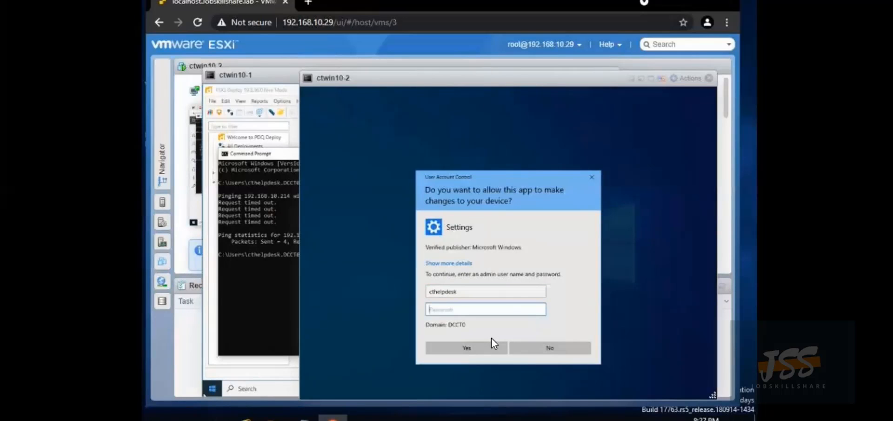
{"action": "type", "text": "***********"}
{"action": "key", "text": "Return"}
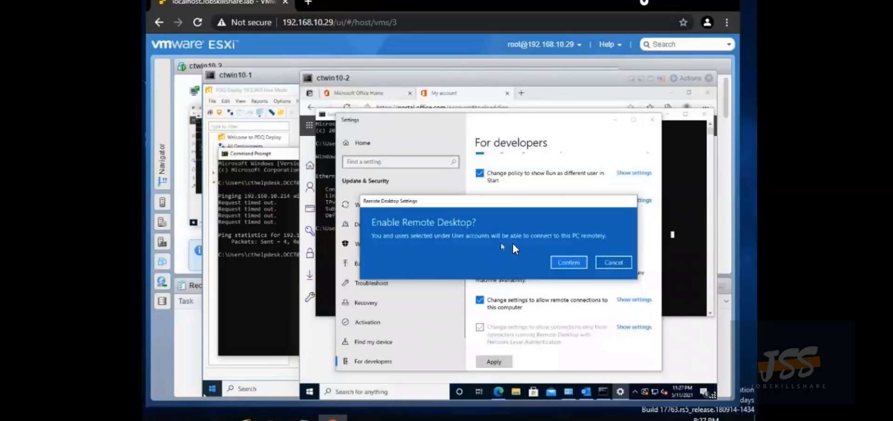
{"action": "left_click", "coordinate": [566, 260]}
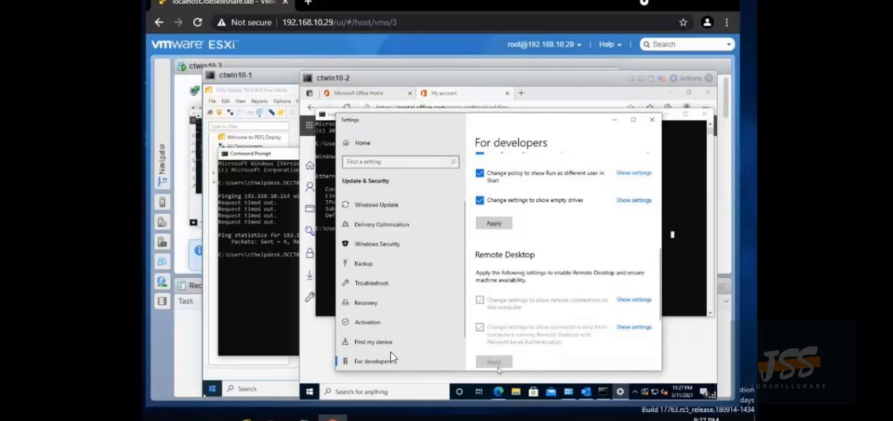
Ping 192.168.10.214 again from ctwin10-1, then start a Windows search on ctwin10-2
{"action": "left_click", "coordinate": [245, 312]}
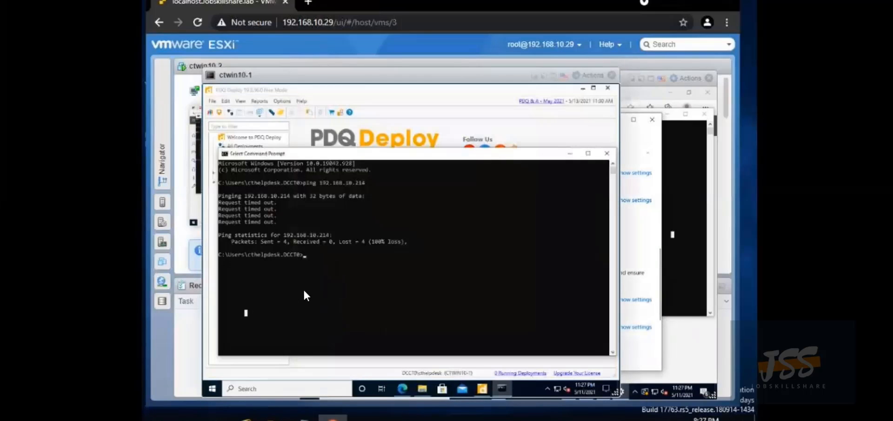
{"action": "type", "text": "pin"}
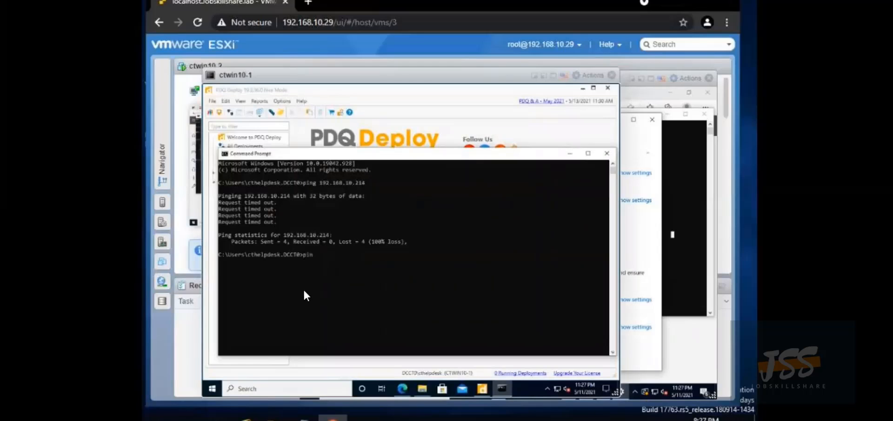
{"action": "key", "text": "BackSpace"}
{"action": "key", "text": "BackSpace"}
{"action": "key", "text": "BackSpace"}
{"action": "type", "text": "ping 192.168.10.214"}
{"action": "key", "text": "Return"}
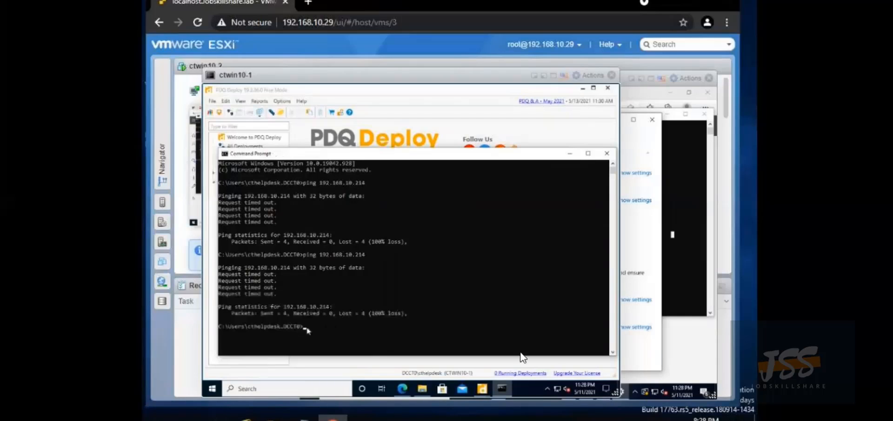
{"action": "left_click", "coordinate": [678, 355]}
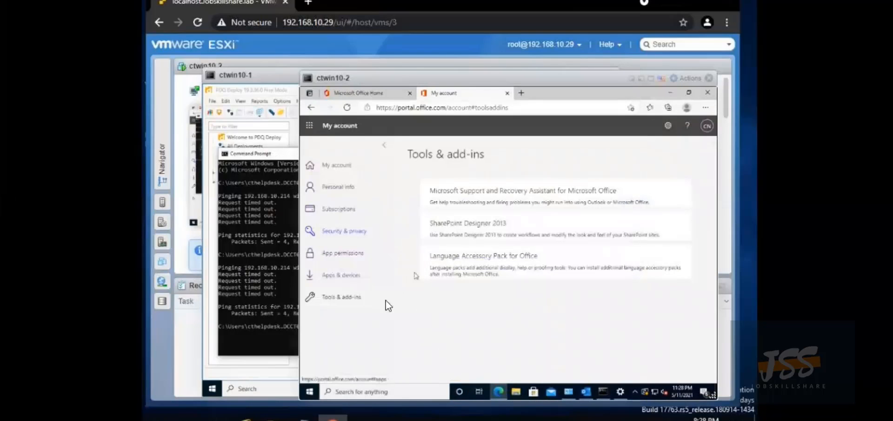
{"action": "left_click", "coordinate": [406, 392]}
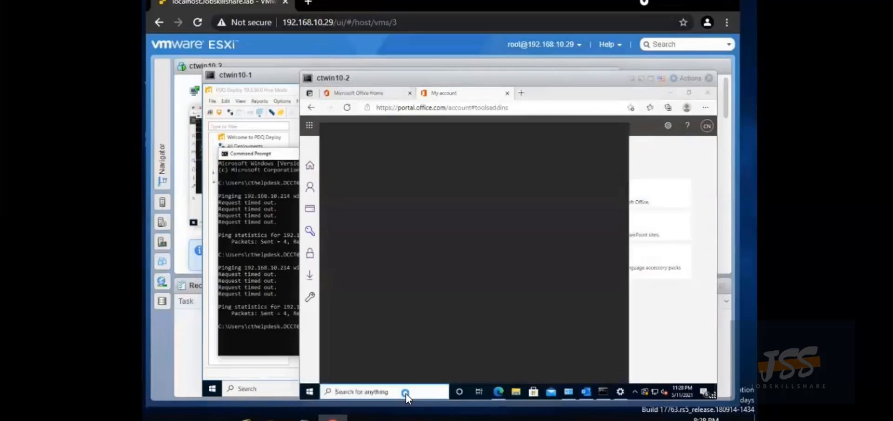
Search 'firewall' and launch Windows Defender Firewall on ctwin10-2
{"action": "type", "text": "fire"}
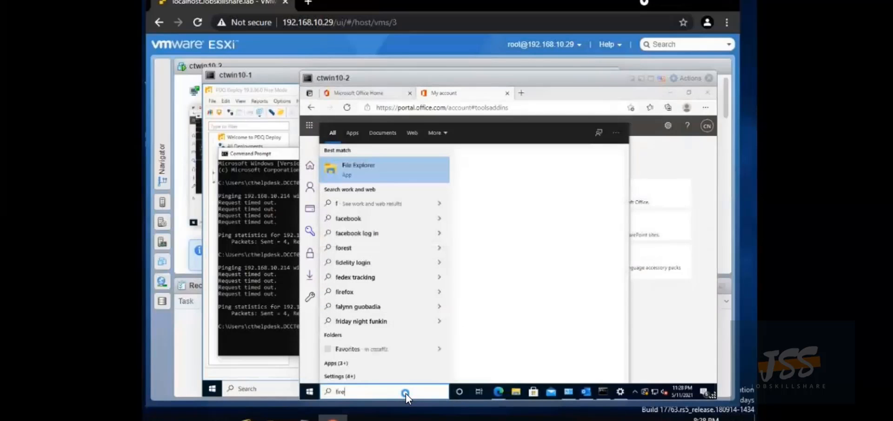
{"action": "type", "text": "wall"}
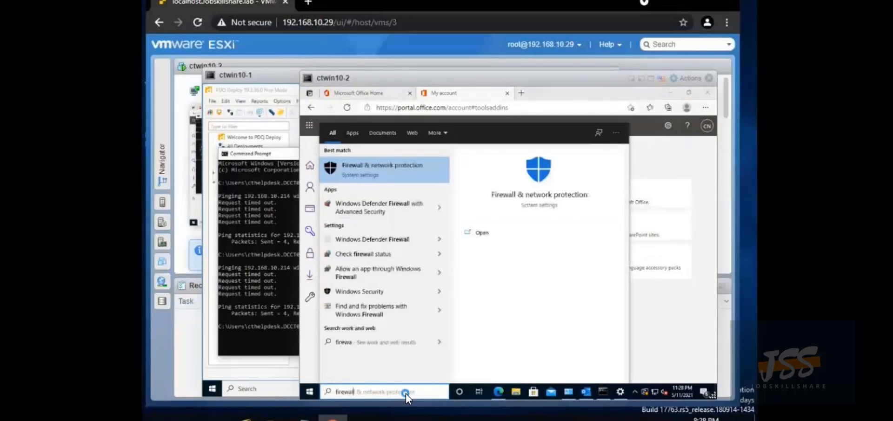
{"action": "key", "text": "Return"}
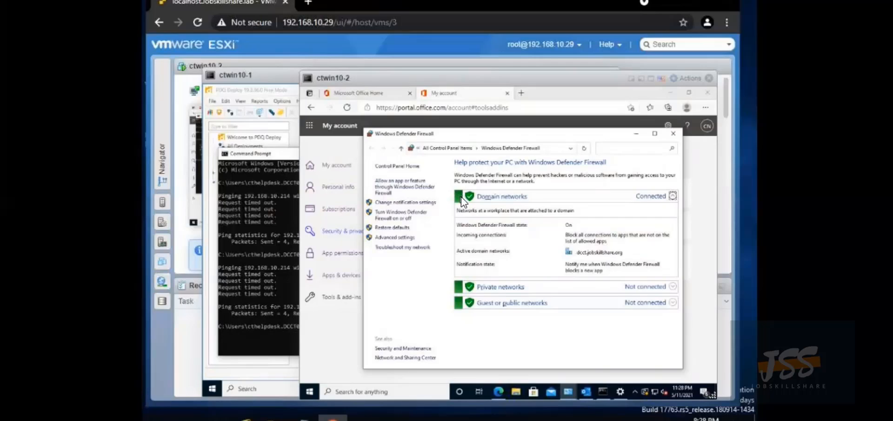
Open 'Turn Windows Defender Firewall on or off', approving with admin credentials
{"action": "left_click", "coordinate": [411, 216]}
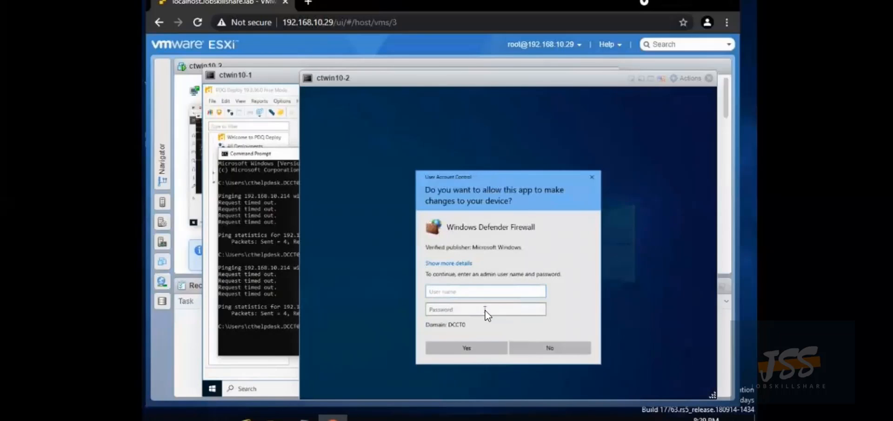
{"action": "type", "text": "cthelpdesk"}
{"action": "key", "text": "Tab"}
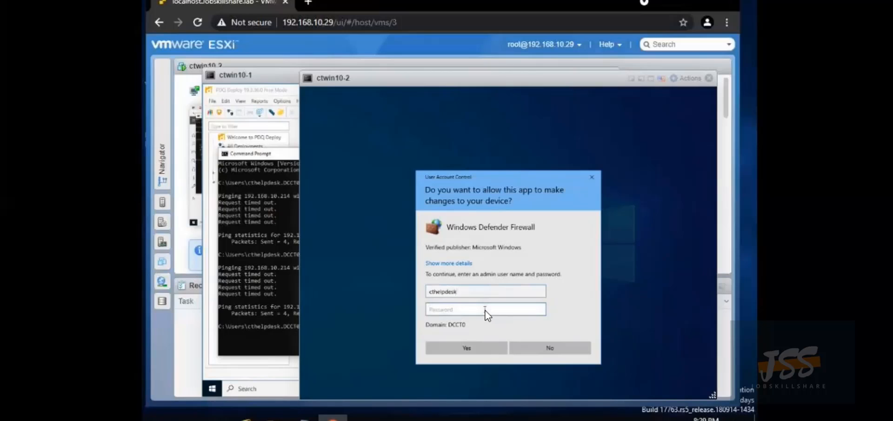
{"action": "type", "text": "••••••••"}
{"action": "key", "text": "Return"}
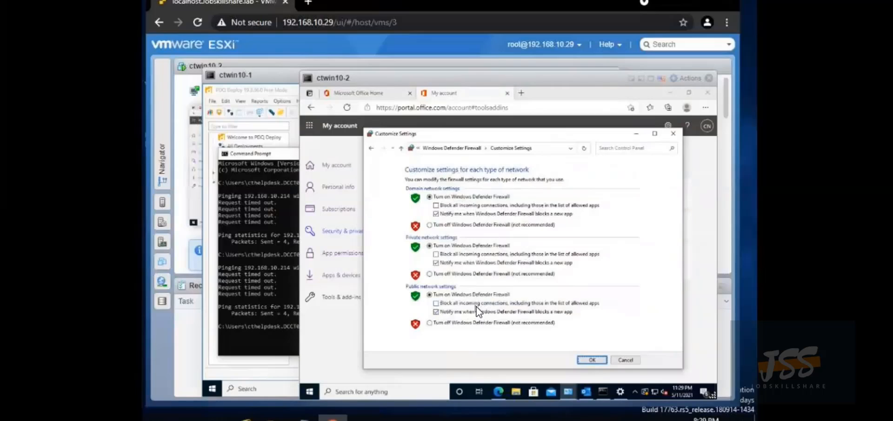
Turn off the firewall for domain, private and public networks and apply with OK
{"action": "left_click", "coordinate": [431, 224]}
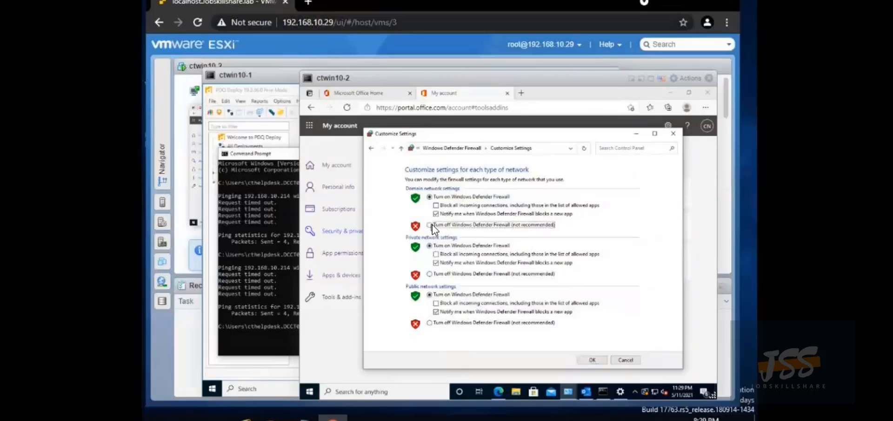
{"action": "left_click", "coordinate": [428, 273]}
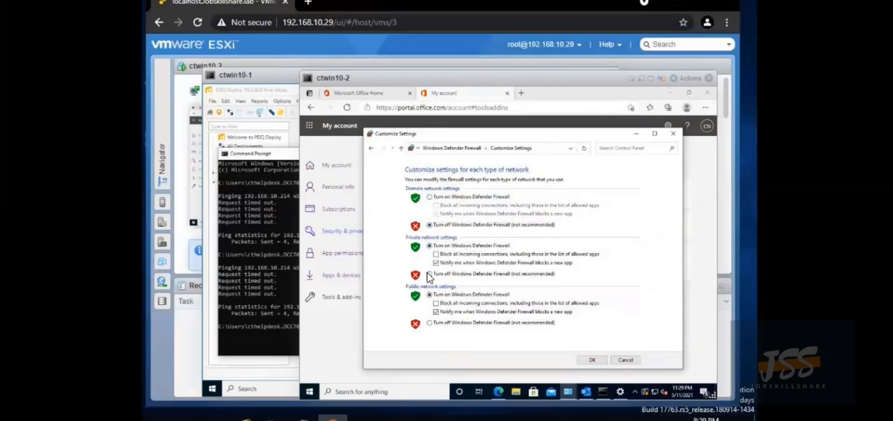
{"action": "left_click", "coordinate": [429, 322]}
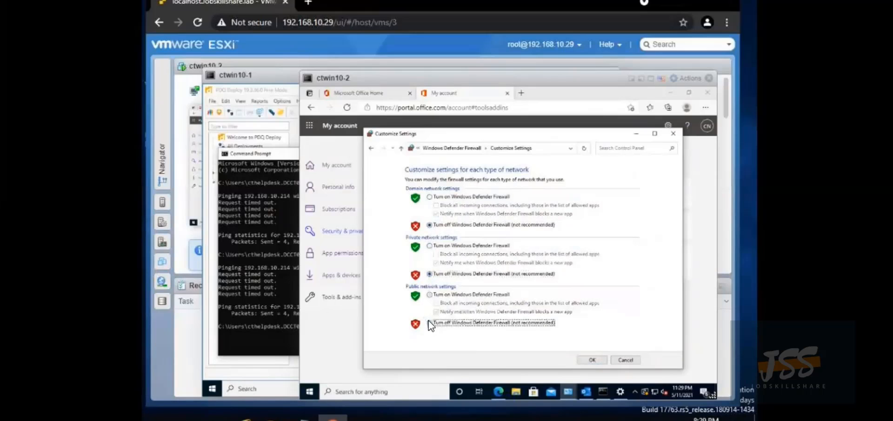
{"action": "left_click", "coordinate": [592, 360]}
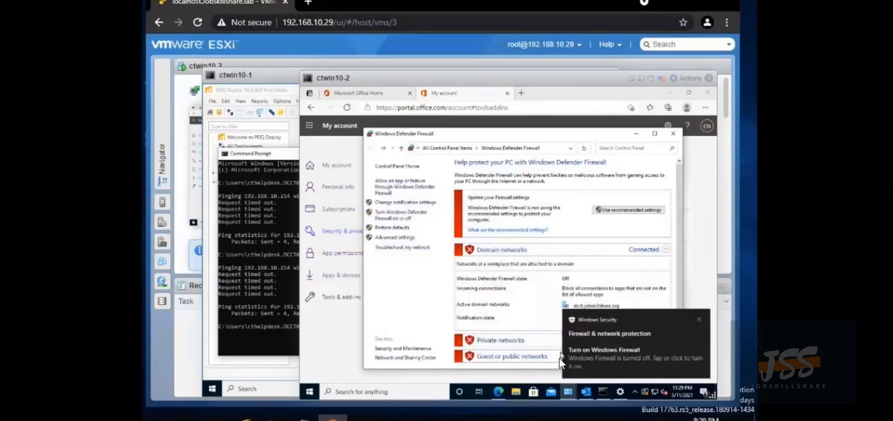
Rerun the ping to 192.168.10.214 on ctwin10-1 and get four replies
{"action": "left_click", "coordinate": [250, 322]}
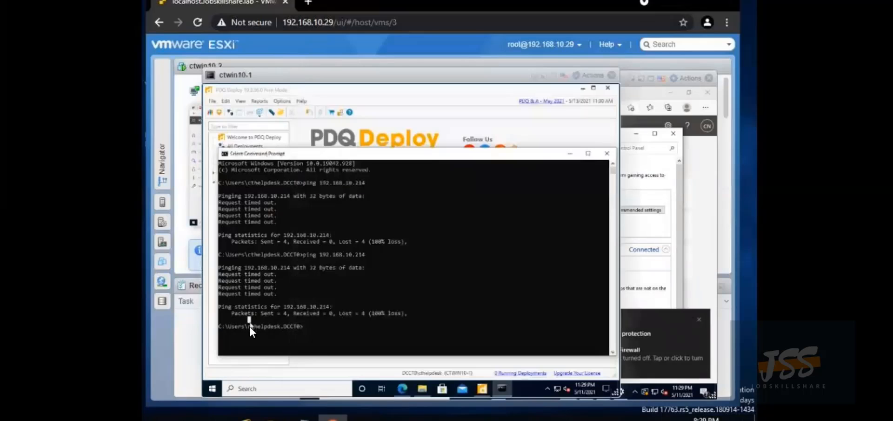
{"action": "key", "text": "Up"}
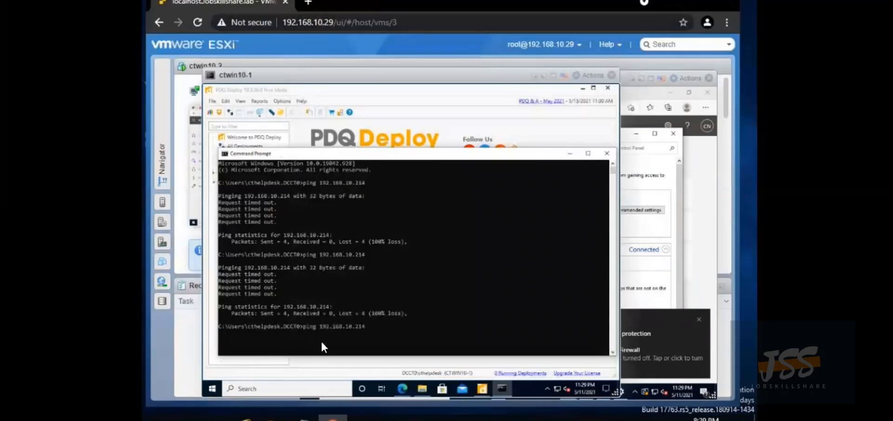
{"action": "key", "text": "Return"}
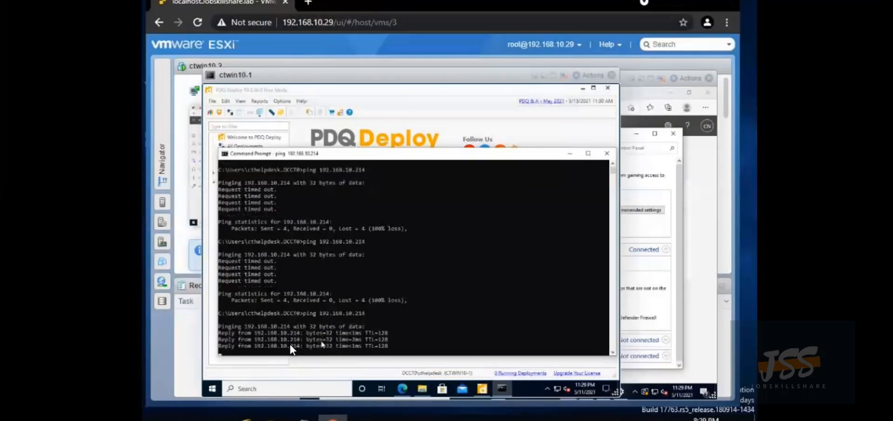
Back in PDQ Deploy, open the filezilla package window and close it again
{"action": "left_click", "coordinate": [423, 93]}
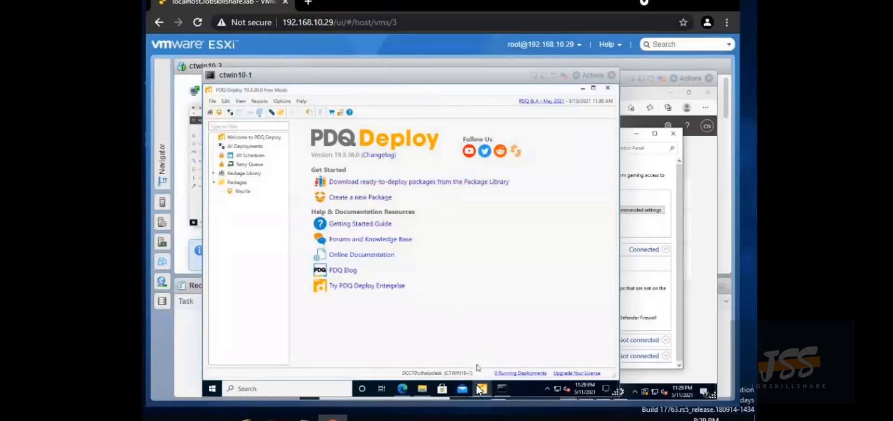
{"action": "mouse_move", "coordinate": [480, 386]}
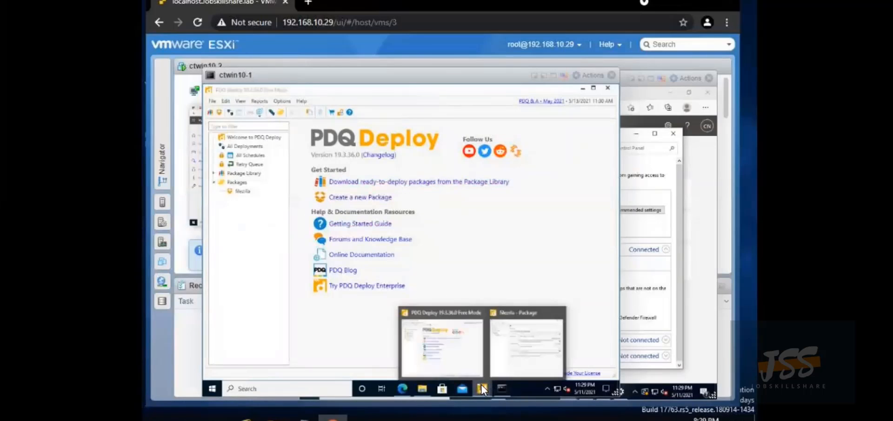
{"action": "left_click", "coordinate": [514, 344]}
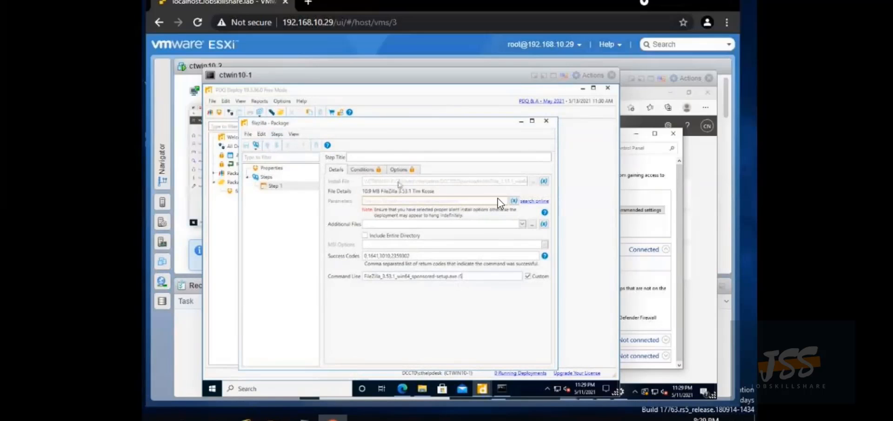
{"action": "left_click", "coordinate": [545, 121]}
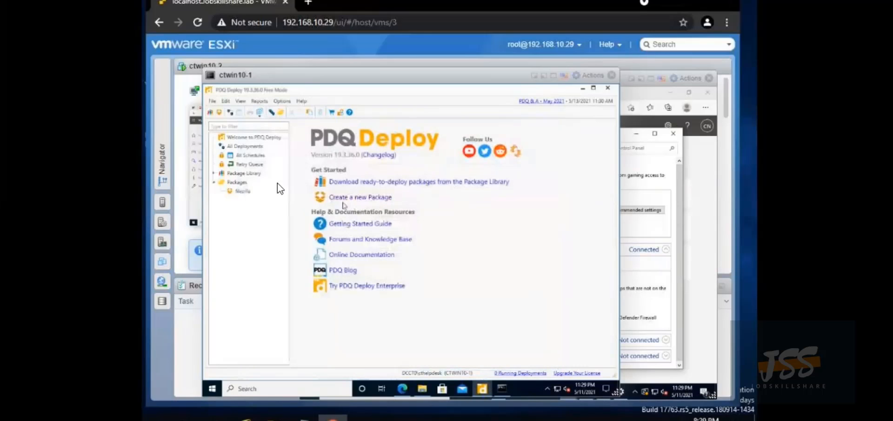
Redeploy the filezilla package to the failed ctwin10-2 target as Deployment 6, which succeeds
{"action": "left_click", "coordinate": [239, 191]}
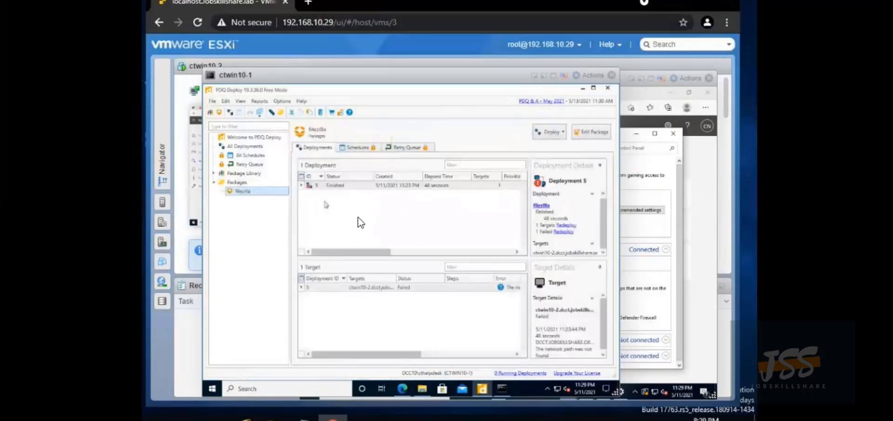
{"action": "right_click", "coordinate": [363, 288]}
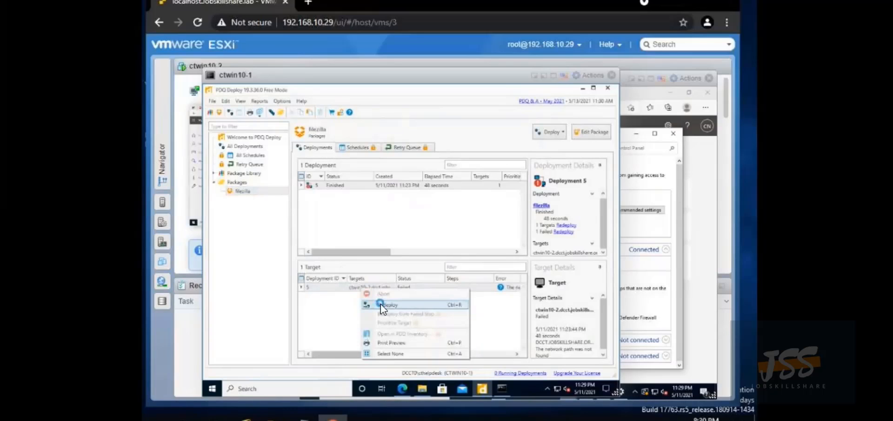
{"action": "left_click", "coordinate": [384, 304]}
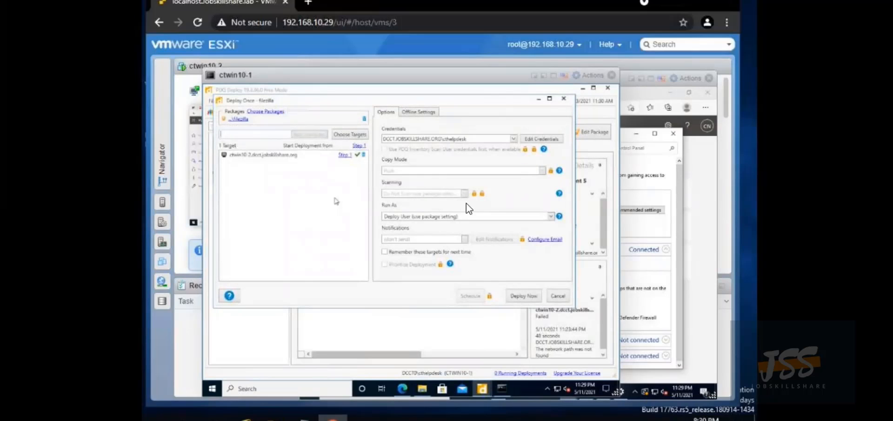
{"action": "left_click", "coordinate": [515, 295]}
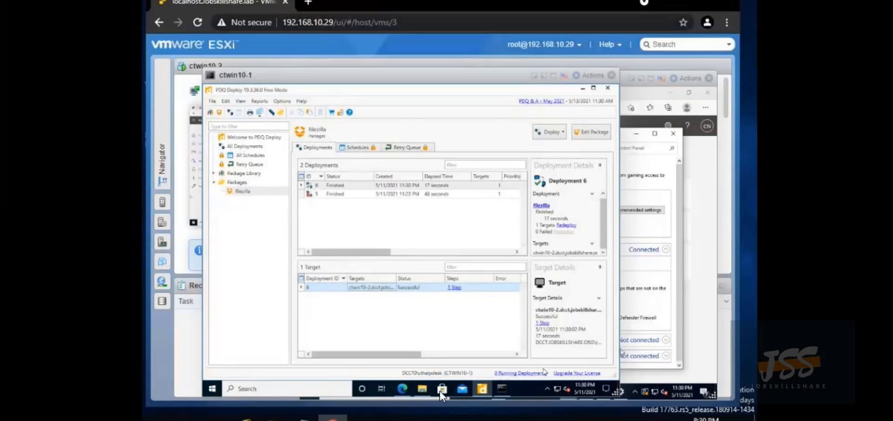
{"action": "mouse_move", "coordinate": [416, 402]}
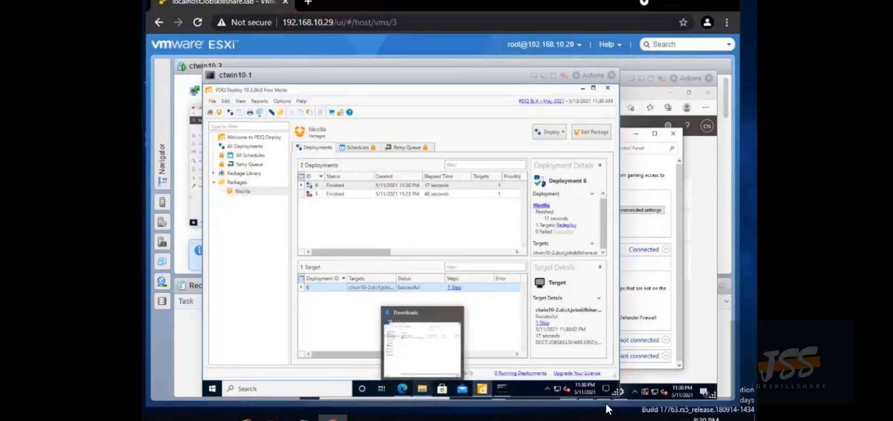
Close Firewall, Settings, Command Prompt and Control Panel, minimize the browser and Outlook, then open ctwin10-2's Start menu
{"action": "left_click", "coordinate": [676, 331]}
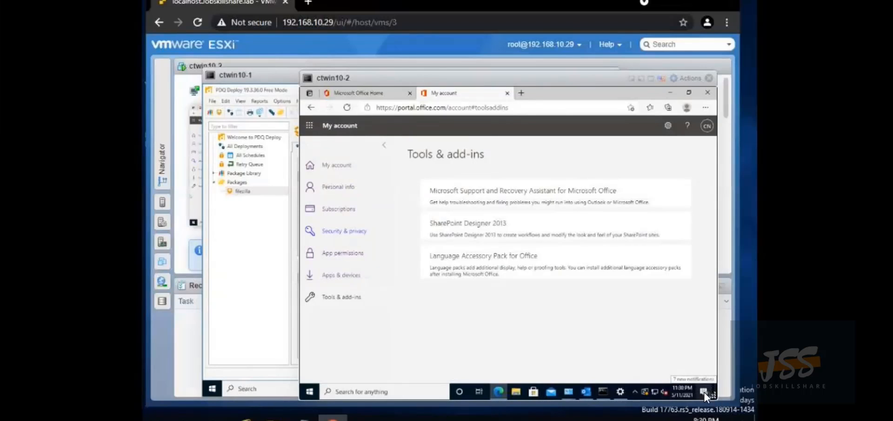
{"action": "left_click", "coordinate": [669, 94]}
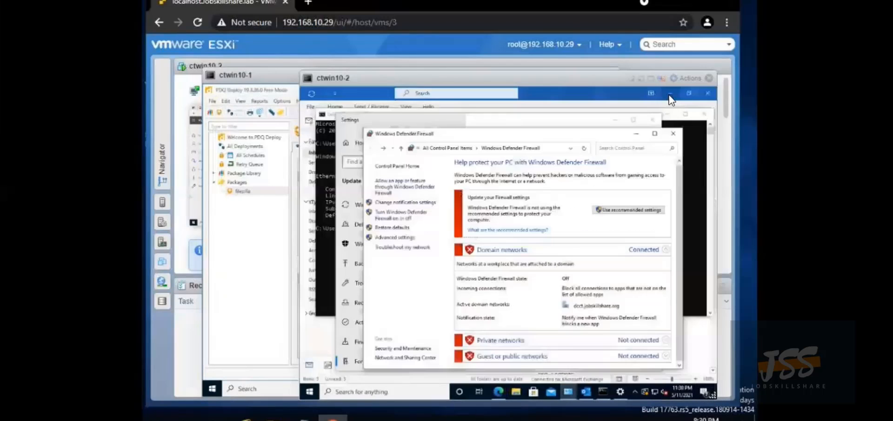
{"action": "left_click", "coordinate": [673, 134]}
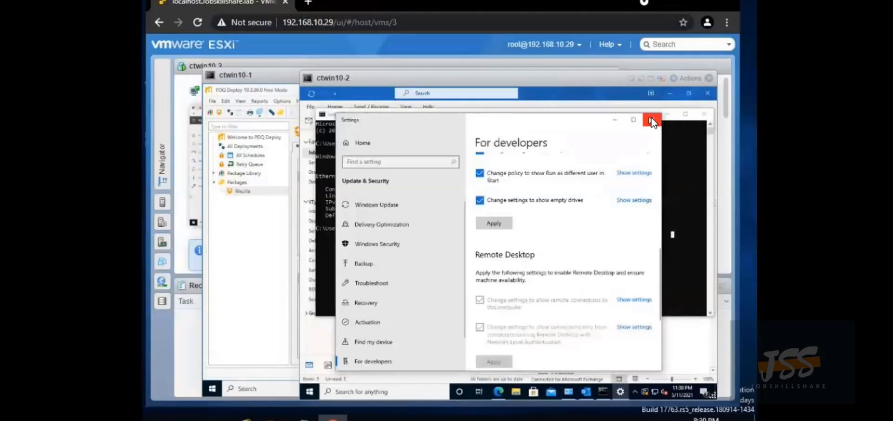
{"action": "left_click", "coordinate": [652, 120]}
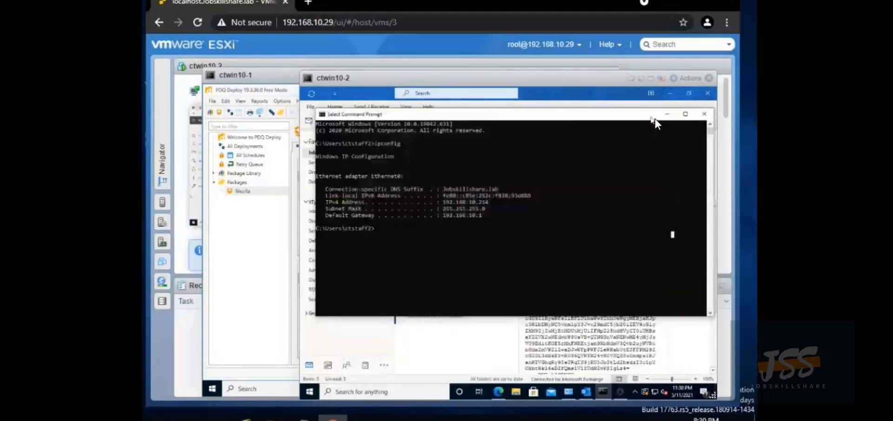
{"action": "left_click", "coordinate": [705, 114]}
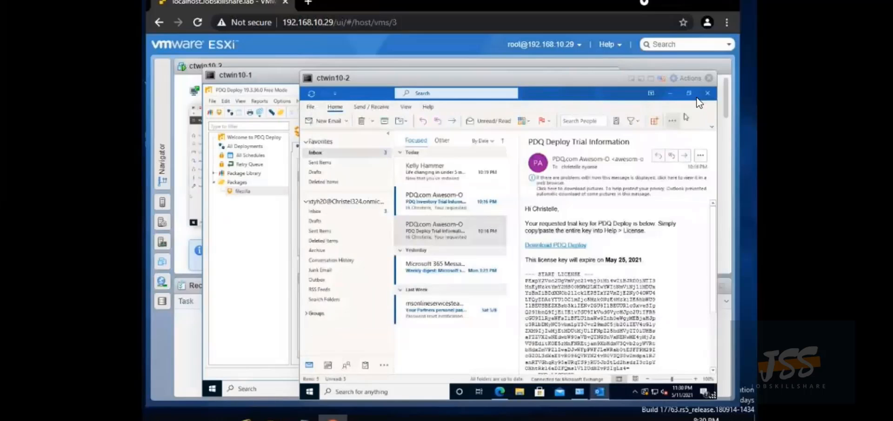
{"action": "left_click", "coordinate": [668, 95]}
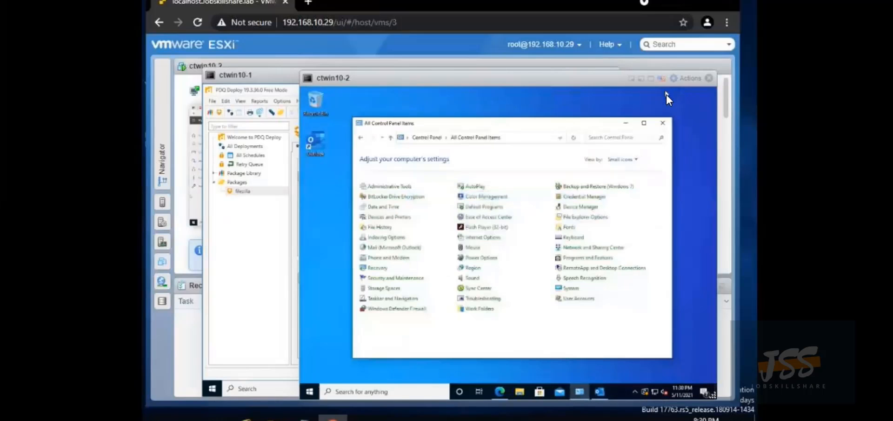
{"action": "left_click", "coordinate": [663, 123]}
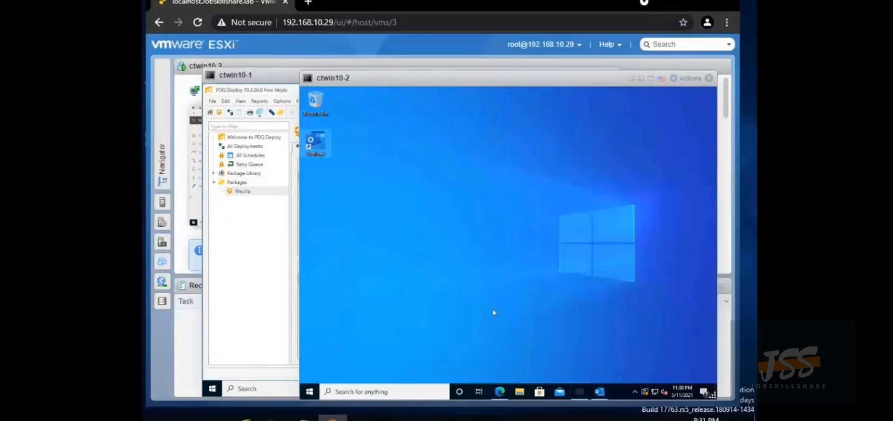
{"action": "left_click", "coordinate": [311, 391]}
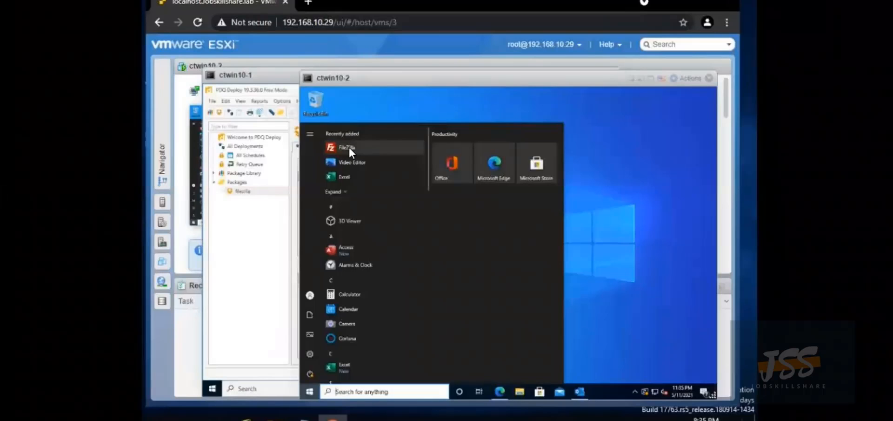
Launch FileZilla 3.53.1 from the Start menu, dismiss its welcome message, and close it
{"action": "left_click", "coordinate": [349, 148]}
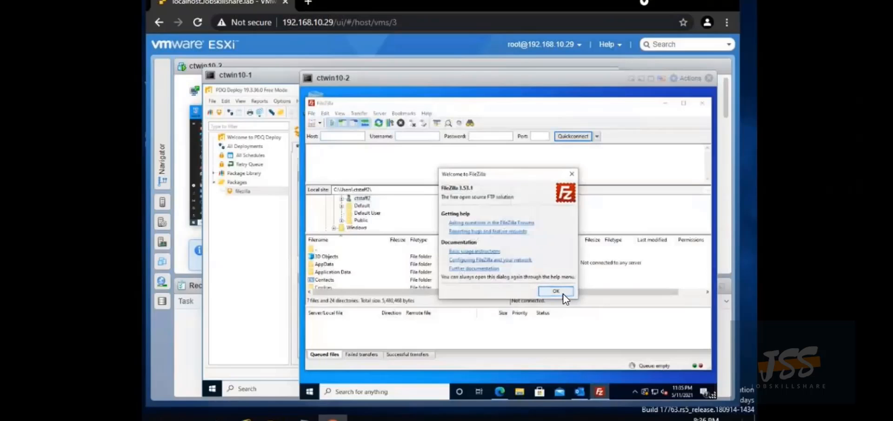
{"action": "left_click", "coordinate": [564, 292]}
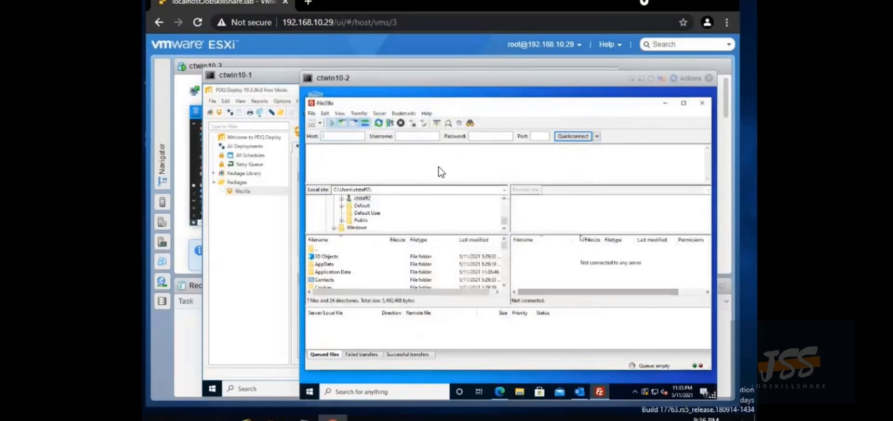
{"action": "left_click", "coordinate": [701, 103]}
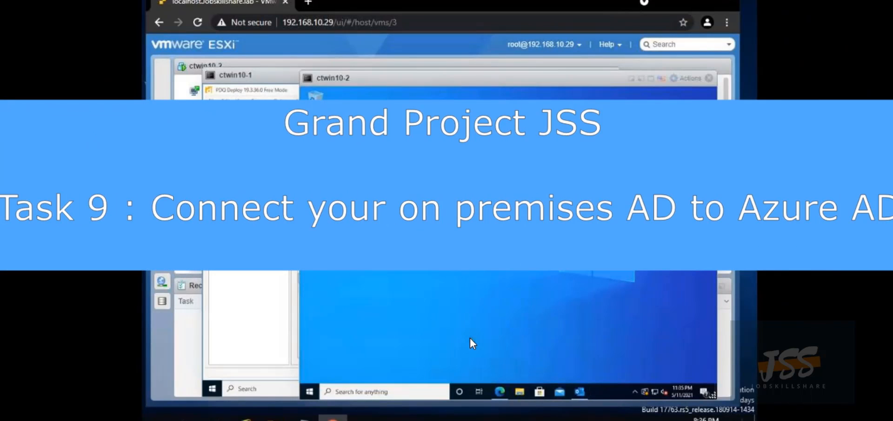
Restore Edge and download the Azure AD Connect installer from Microsoft's Download Center
{"action": "left_click", "coordinate": [499, 391]}
{"action": "left_click", "coordinate": [533, 165]}
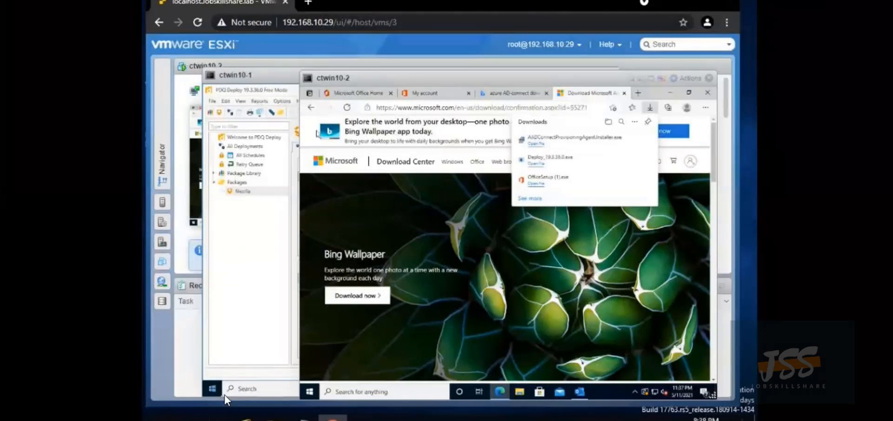
Minimize the ctwin10-1 and ctwin10-2 consoles and open the ctserver VM's console from Virtual Machines
{"action": "left_click", "coordinate": [166, 262]}
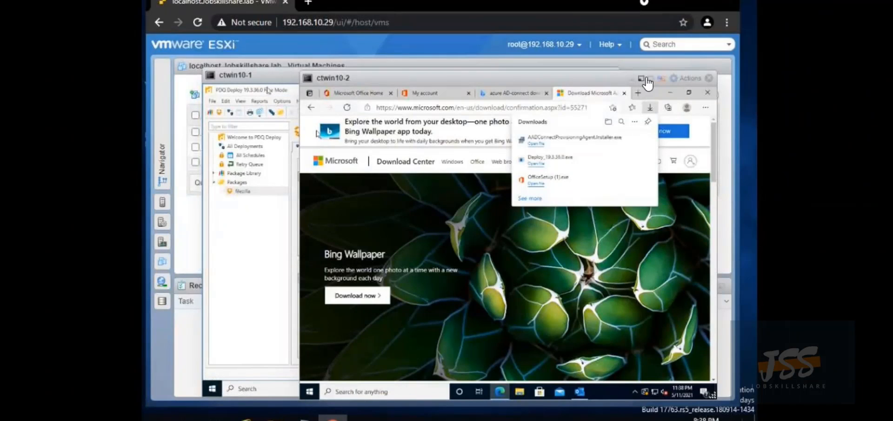
{"action": "left_click", "coordinate": [632, 77]}
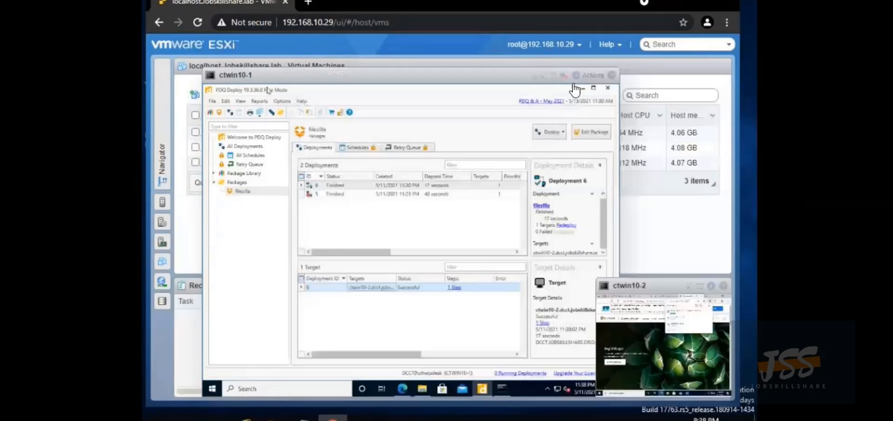
{"action": "left_click", "coordinate": [535, 74]}
{"action": "left_click", "coordinate": [535, 76]}
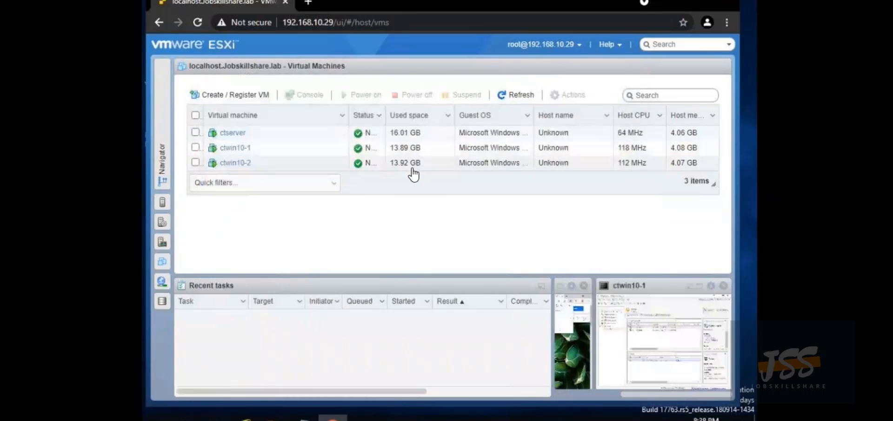
{"action": "left_click", "coordinate": [228, 133]}
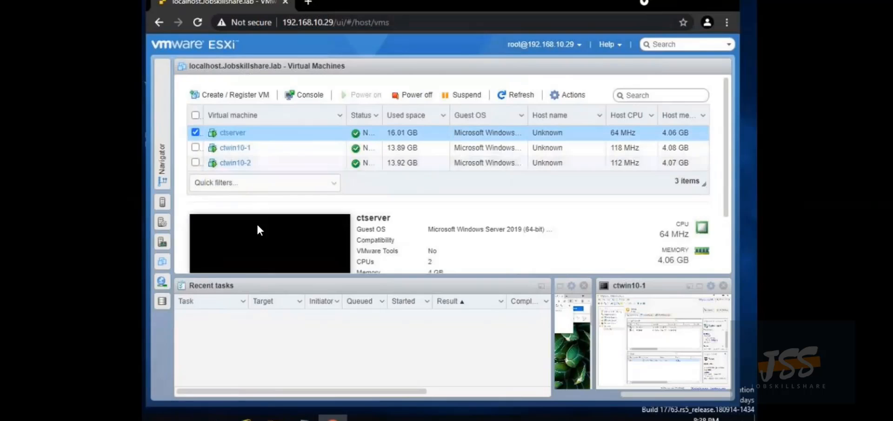
{"action": "left_click", "coordinate": [257, 244]}
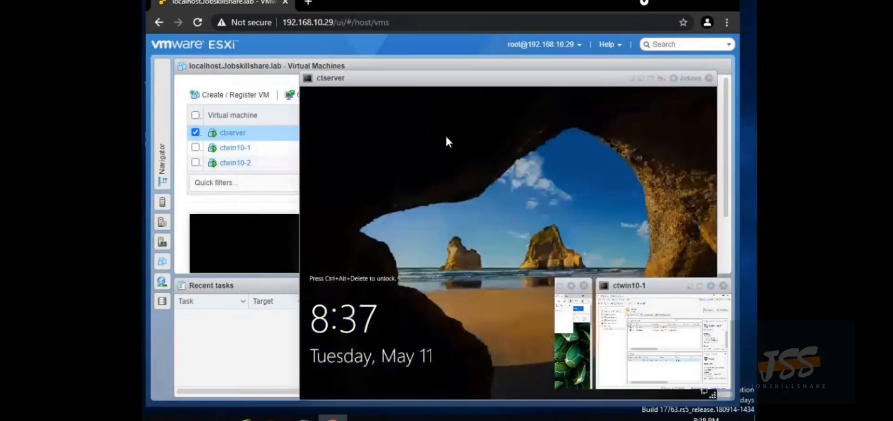
Send Ctrl-Alt-Delete to ctserver and sign in with the Administrator password
{"action": "left_click", "coordinate": [410, 289]}
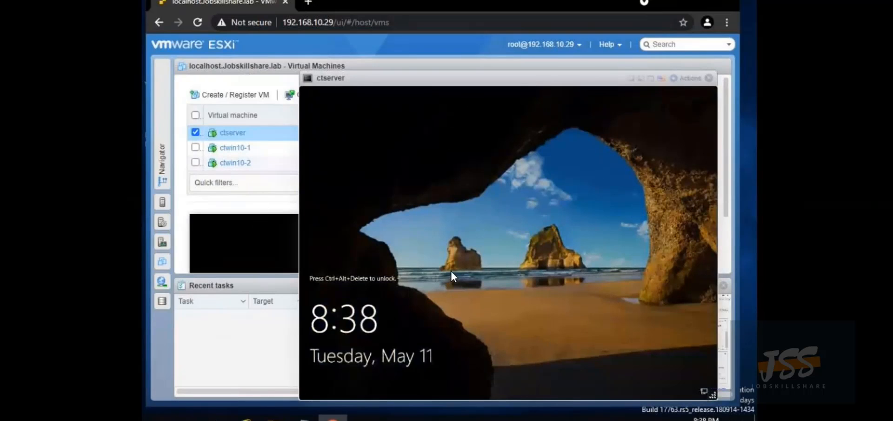
{"action": "left_click", "coordinate": [680, 79]}
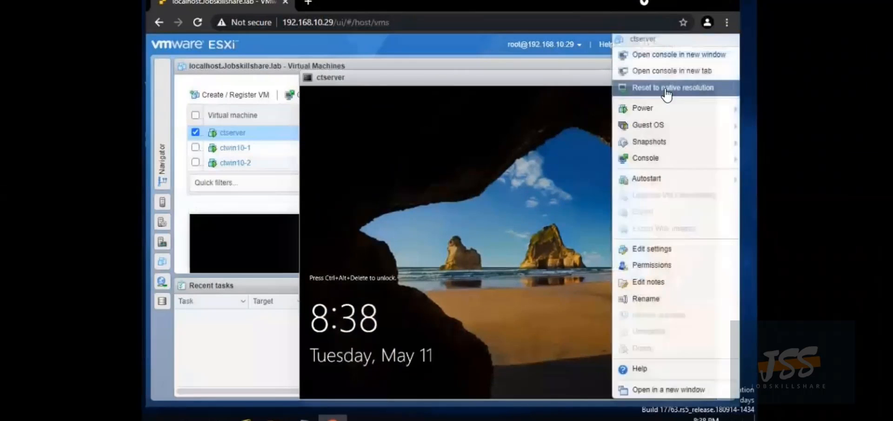
{"action": "mouse_move", "coordinate": [651, 125]}
{"action": "mouse_move", "coordinate": [538, 172]}
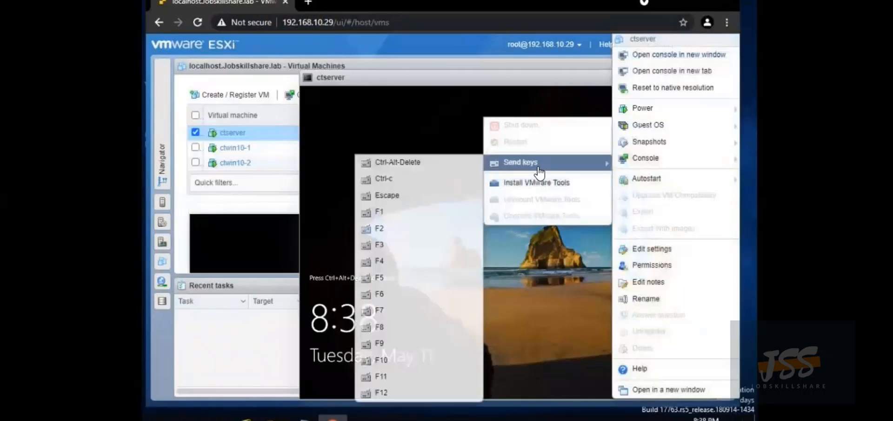
{"action": "left_click", "coordinate": [449, 165]}
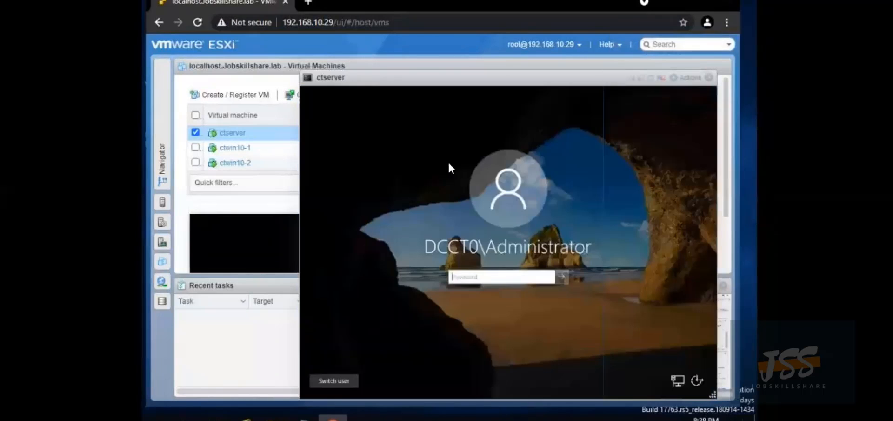
{"action": "left_click", "coordinate": [474, 281]}
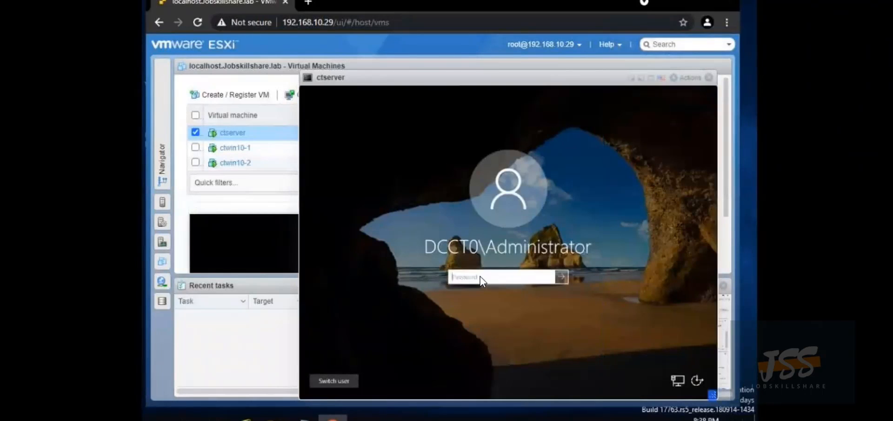
{"action": "type", "text": "•••••••••••"}
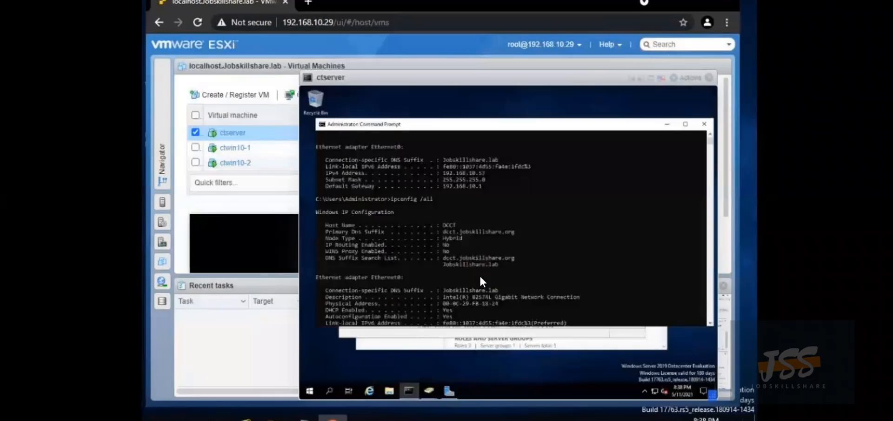
Close the Command Prompt and add an Office365 organizational unit under dcct.jobskillshare.org
{"action": "left_click", "coordinate": [705, 123]}
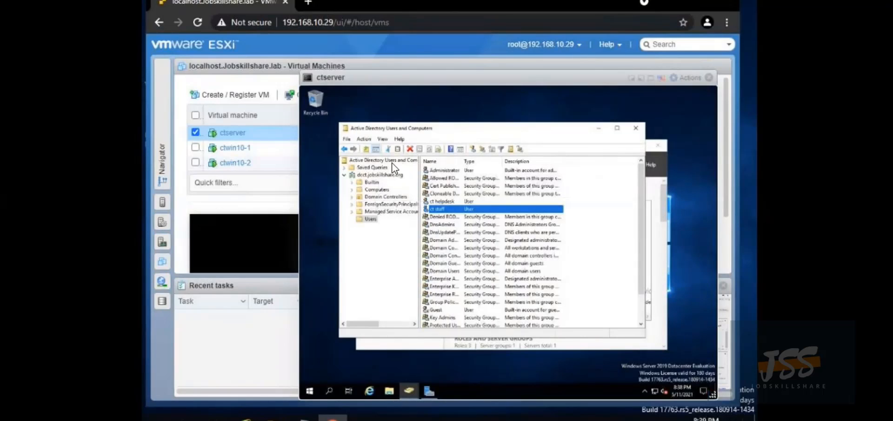
{"action": "right_click", "coordinate": [362, 175]}
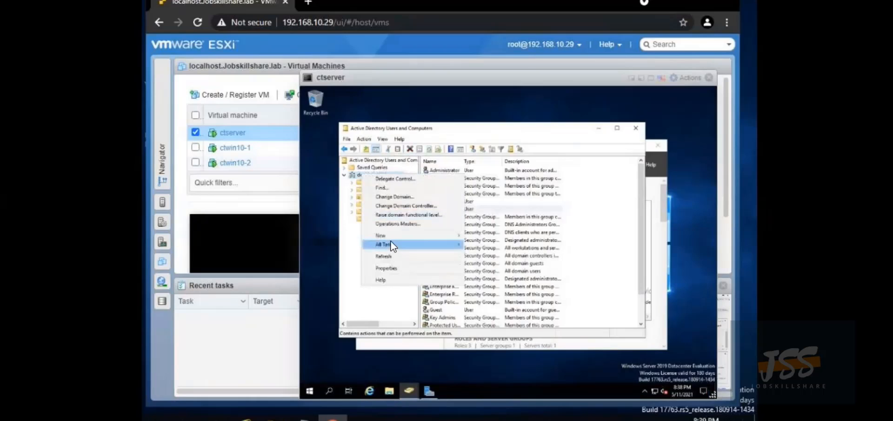
{"action": "mouse_move", "coordinate": [446, 237]}
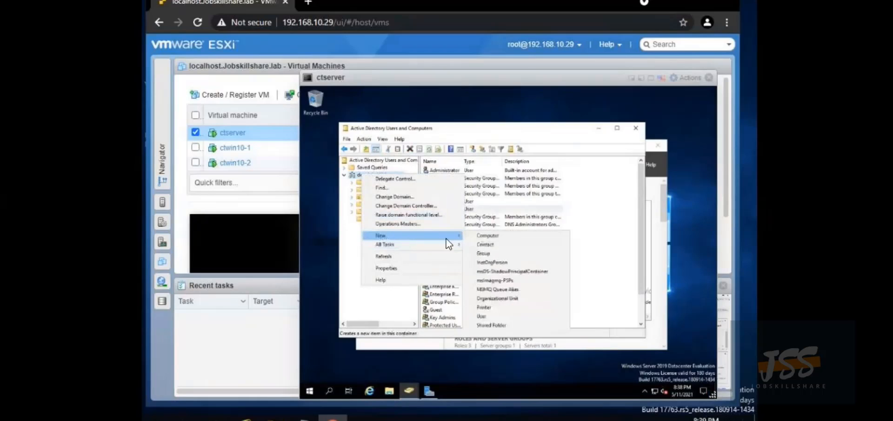
{"action": "left_click", "coordinate": [496, 297]}
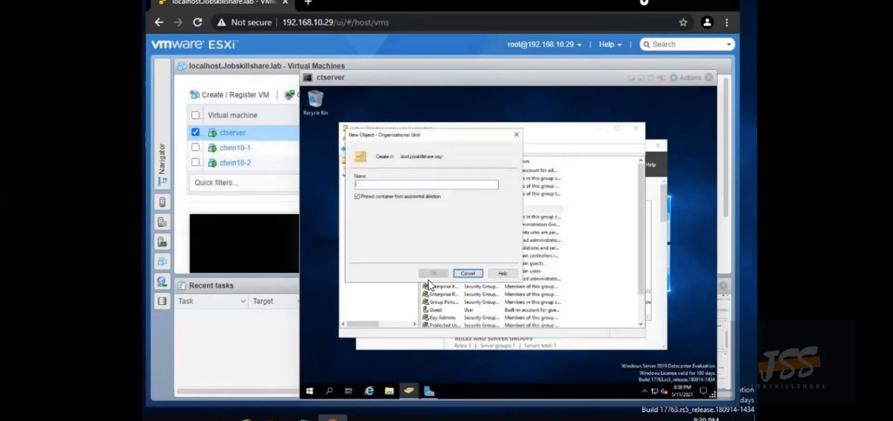
{"action": "type", "text": "Office 365"}
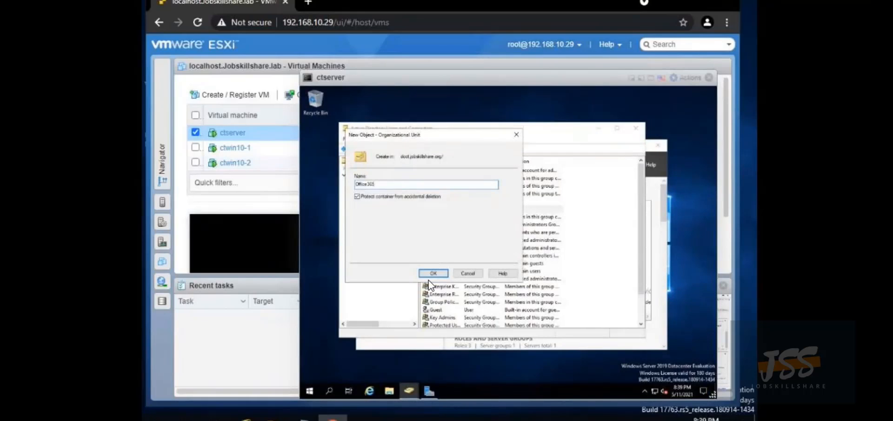
{"action": "left_click", "coordinate": [429, 278]}
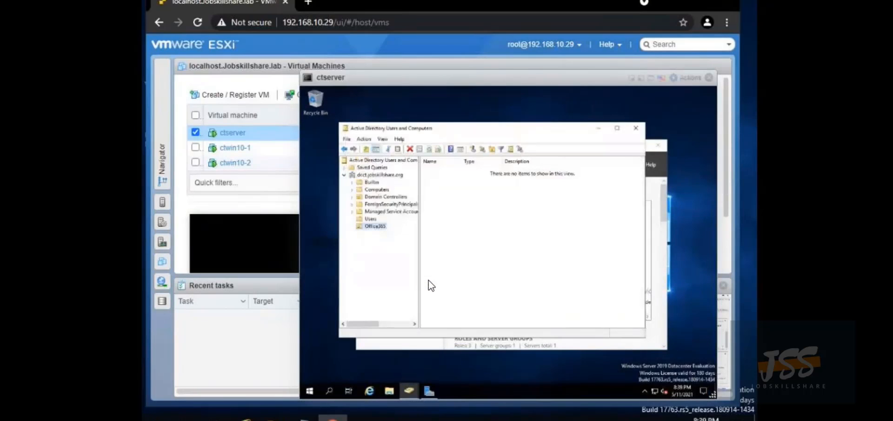
Begin a new user in the Office365 unit and enter the sync1 name and logon name
{"action": "right_click", "coordinate": [453, 242]}
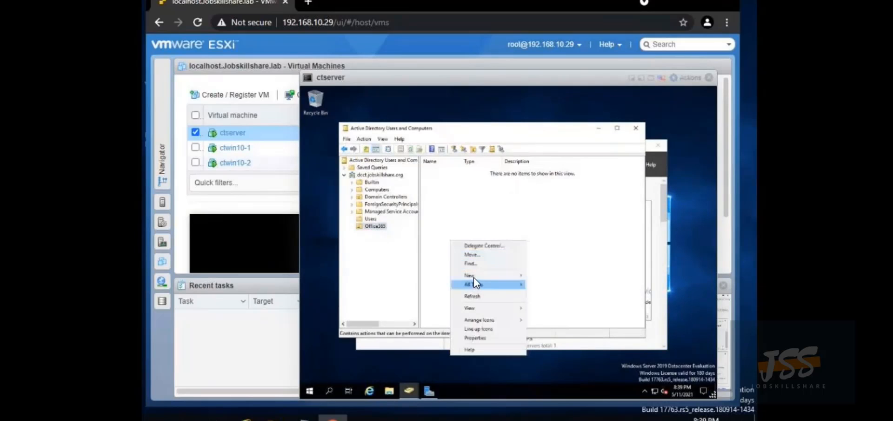
{"action": "mouse_move", "coordinate": [472, 275]}
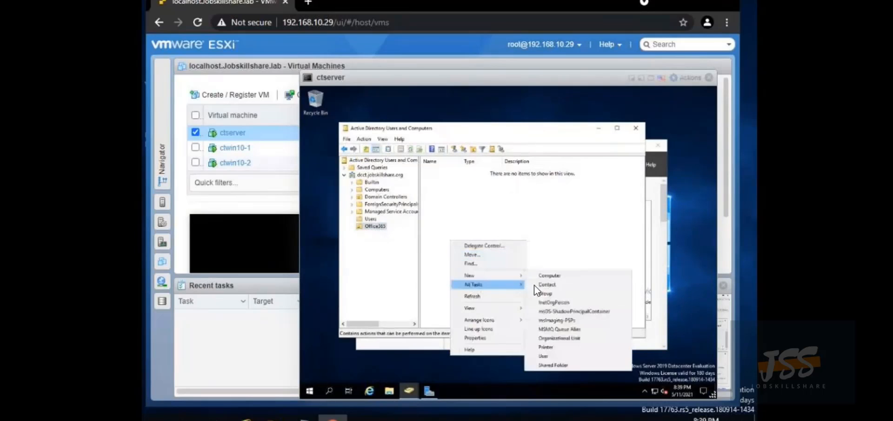
{"action": "left_click", "coordinate": [544, 355]}
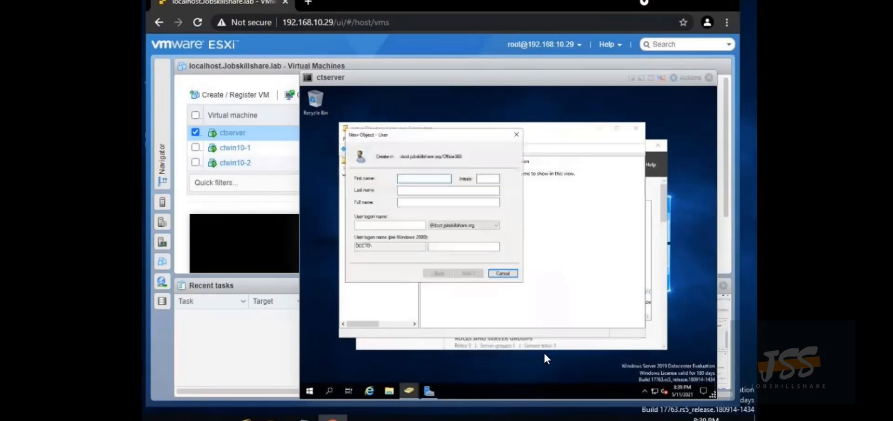
{"action": "type", "text": "us"}
{"action": "type", "text": "nc1"}
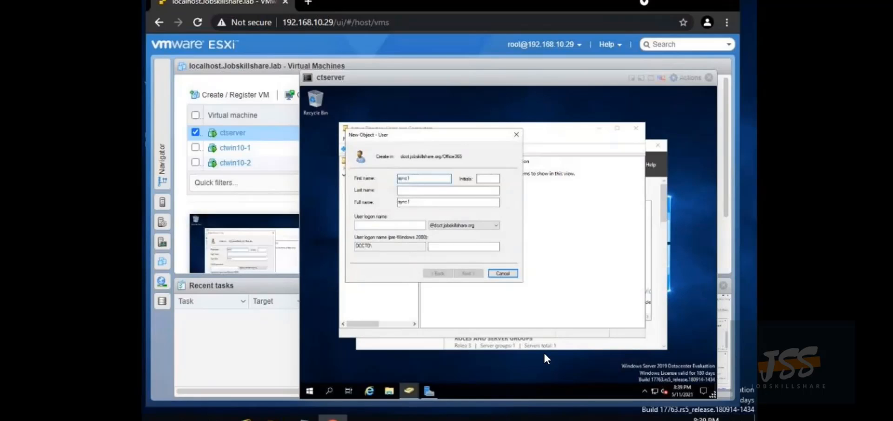
{"action": "left_click", "coordinate": [402, 230]}
{"action": "type", "text": "sync1"}
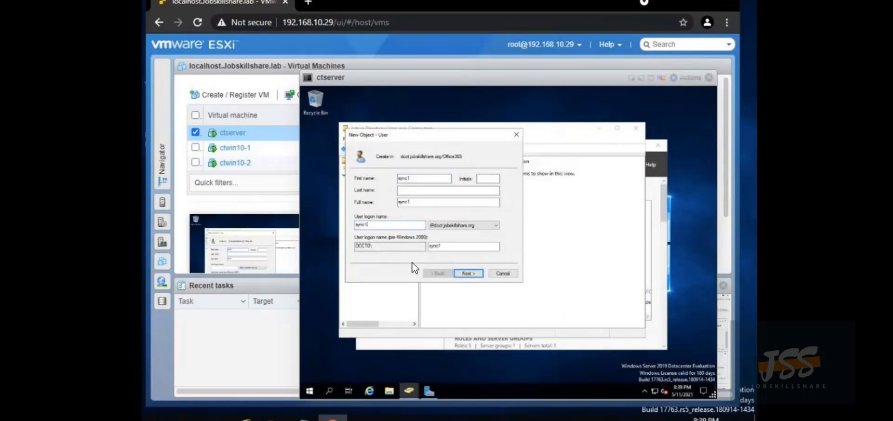
Set and confirm sync1's password, untick 'User must change password at next logon', and finish
{"action": "left_click", "coordinate": [468, 274]}
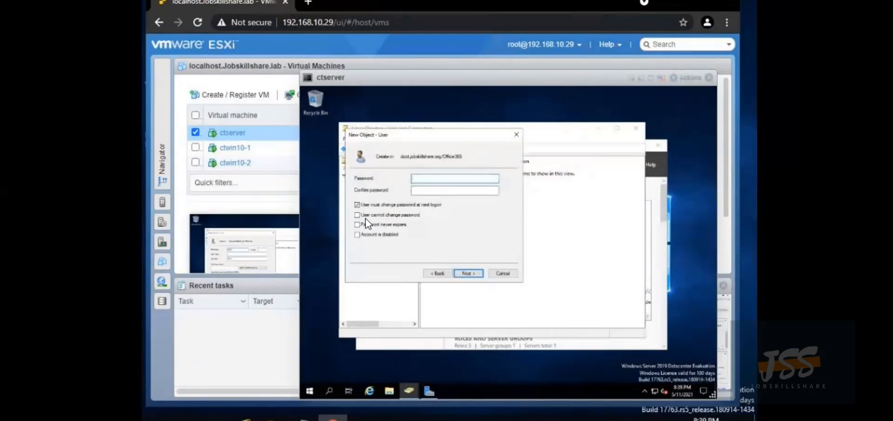
{"action": "type", "text": "************"}
{"action": "left_click", "coordinate": [453, 191]}
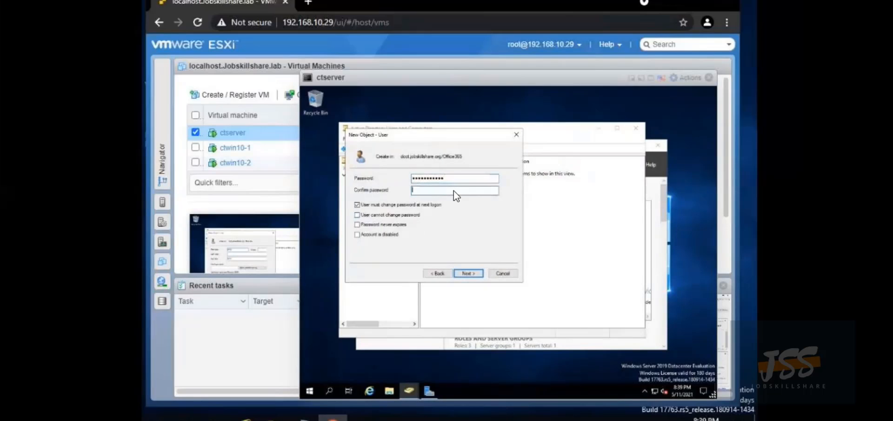
{"action": "type", "text": "*****"}
{"action": "left_click", "coordinate": [359, 208]}
{"action": "left_click", "coordinate": [465, 273]}
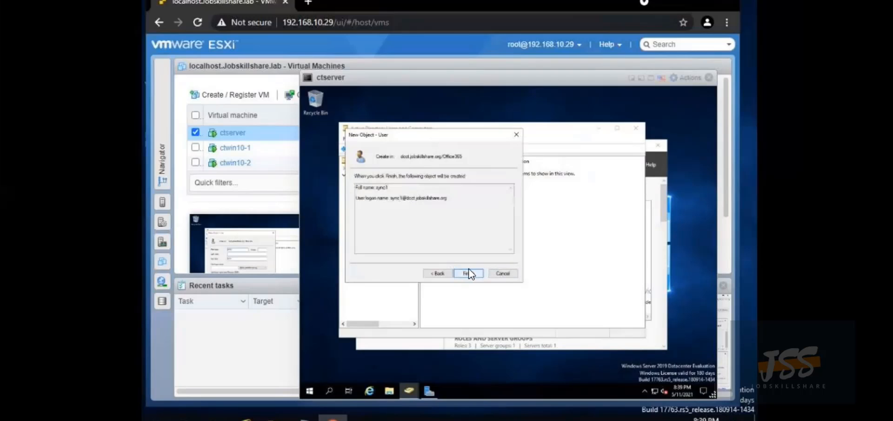
{"action": "left_click", "coordinate": [465, 273]}
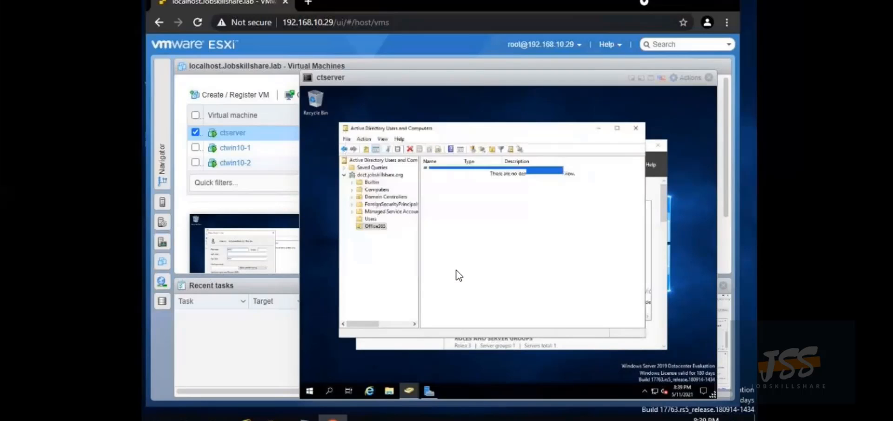
Begin a new user in Office365 with name and logon name sync2
{"action": "right_click", "coordinate": [444, 202]}
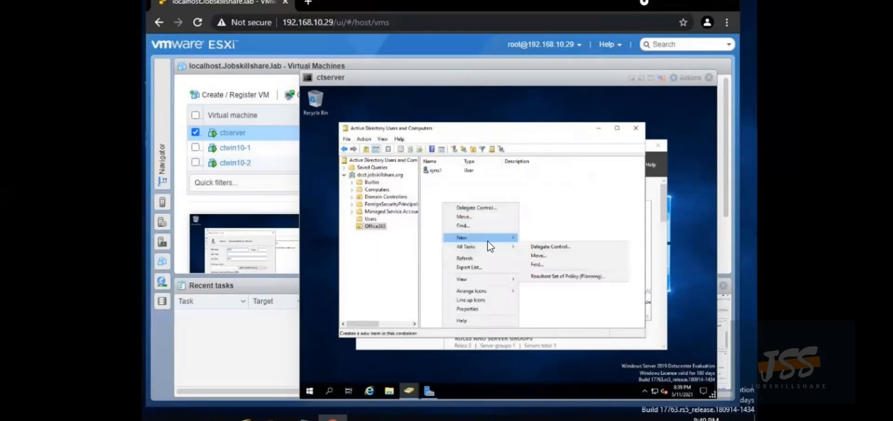
{"action": "mouse_move", "coordinate": [465, 238]}
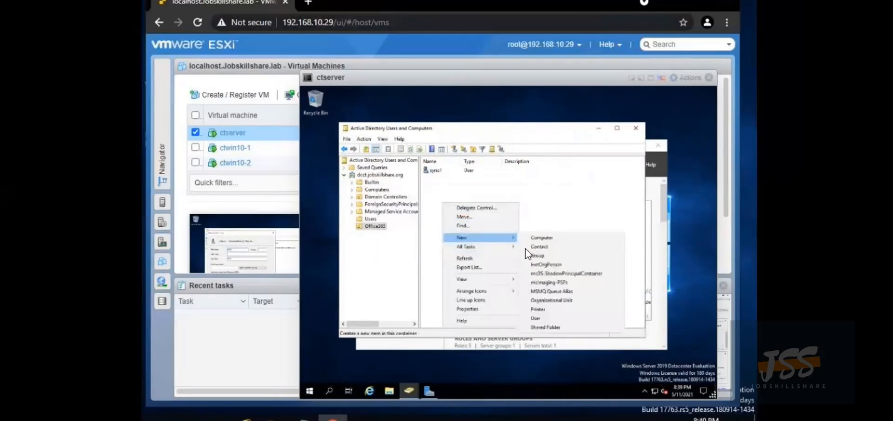
{"action": "left_click", "coordinate": [537, 318]}
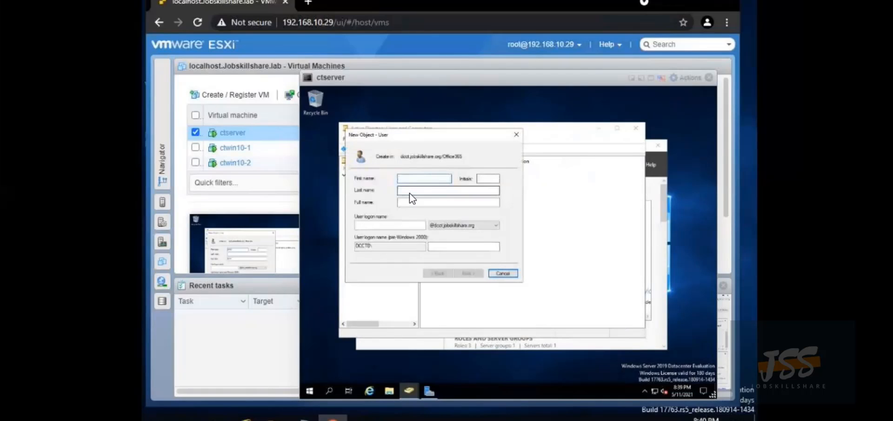
{"action": "type", "text": "sync2"}
{"action": "left_click", "coordinate": [387, 225]}
{"action": "type", "text": "syn"}
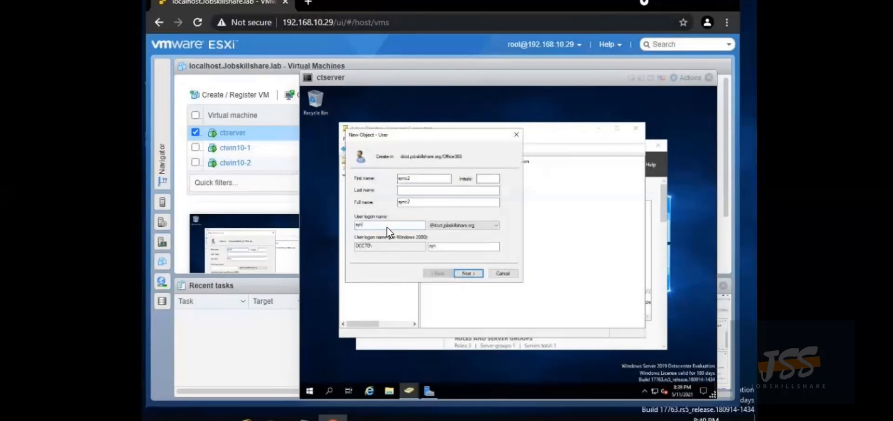
{"action": "type", "text": "c2"}
Set and confirm sync2's password, untick 'User must change password at next logon', and finish
{"action": "left_click", "coordinate": [471, 272]}
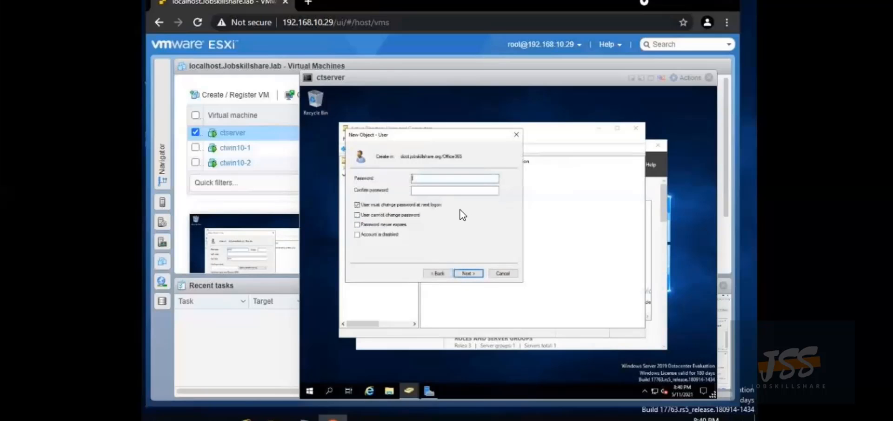
{"action": "type", "text": "•••••••••••"}
{"action": "left_click", "coordinate": [423, 192]}
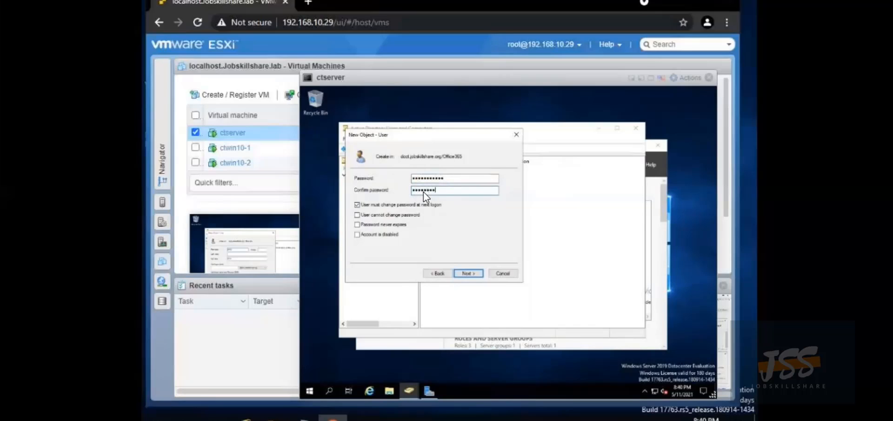
{"action": "type", "text": "••••••••••••"}
{"action": "left_click", "coordinate": [356, 205]}
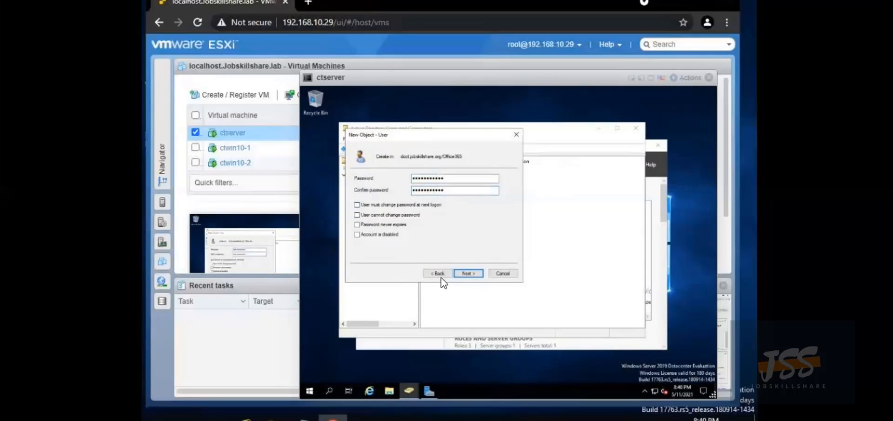
{"action": "left_click", "coordinate": [467, 272]}
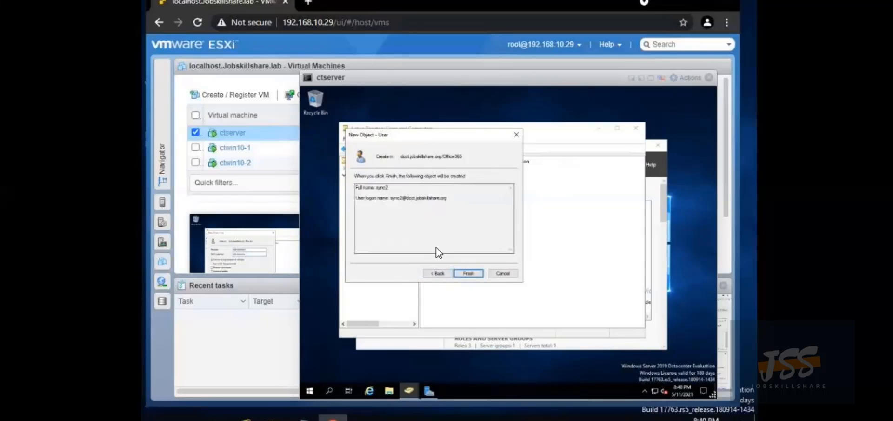
{"action": "left_click", "coordinate": [473, 273]}
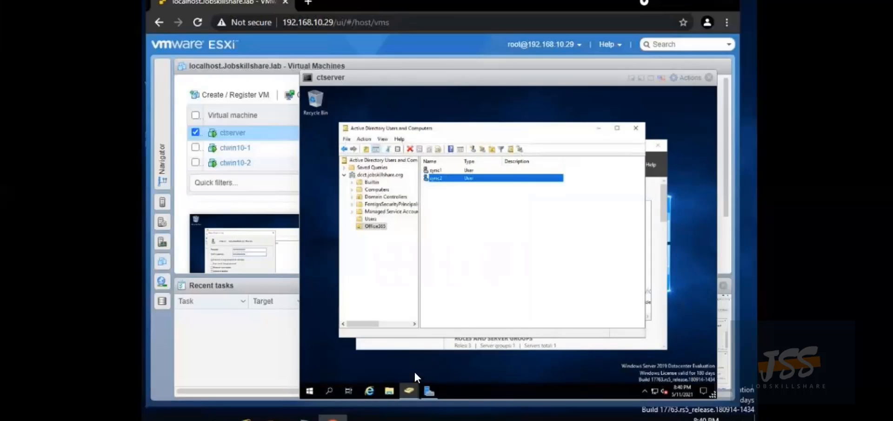
Launch Internet Explorer, accept recommended settings, open a new MSN tab, and dismiss the blocked-content warning
{"action": "left_click", "coordinate": [372, 387]}
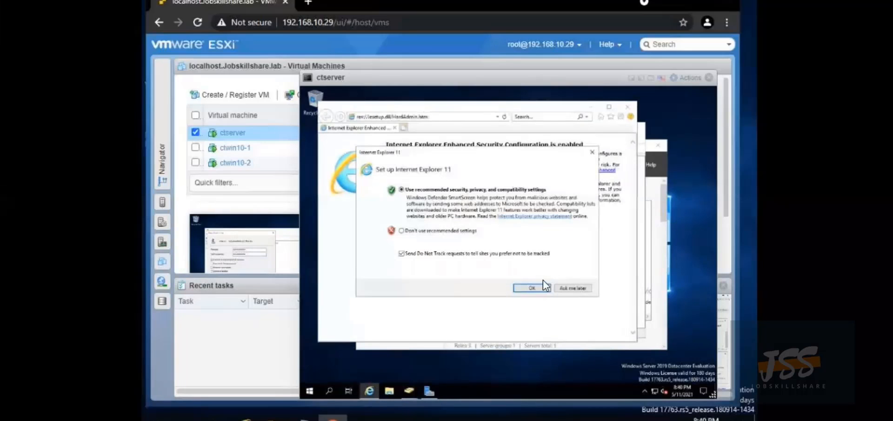
{"action": "left_click", "coordinate": [532, 288]}
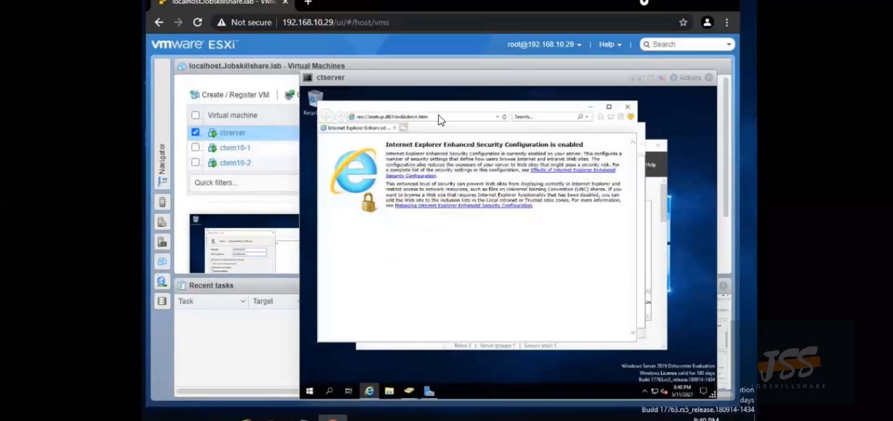
{"action": "left_click", "coordinate": [403, 128]}
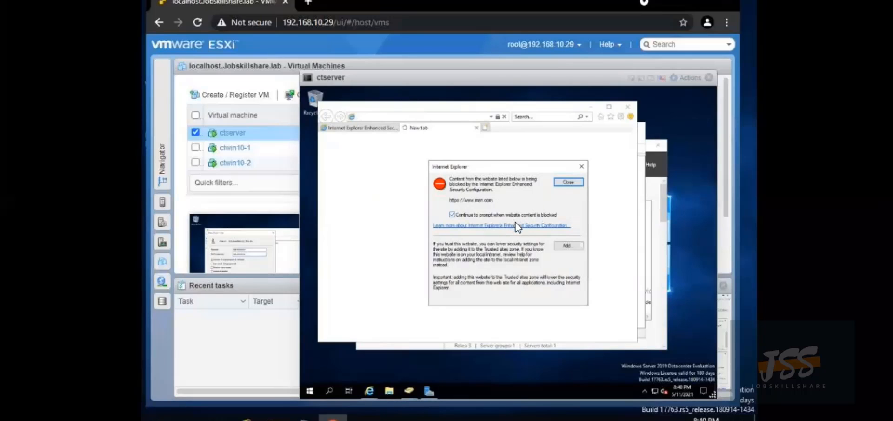
{"action": "left_click", "coordinate": [569, 182]}
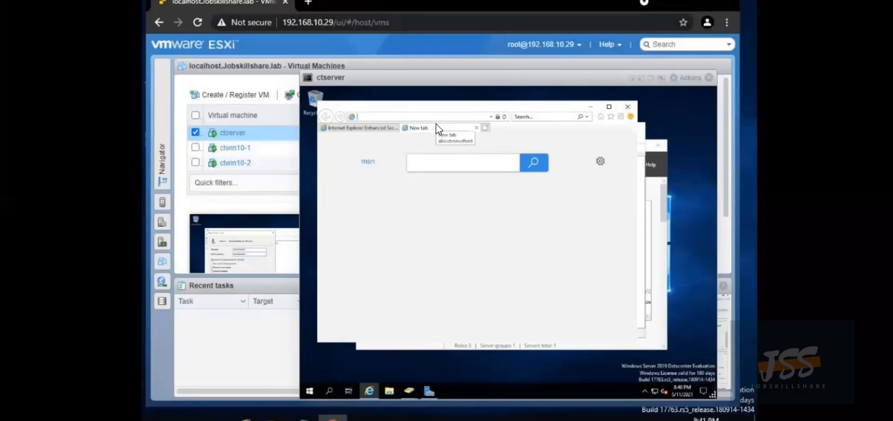
{"action": "type", "text": "www.g"}
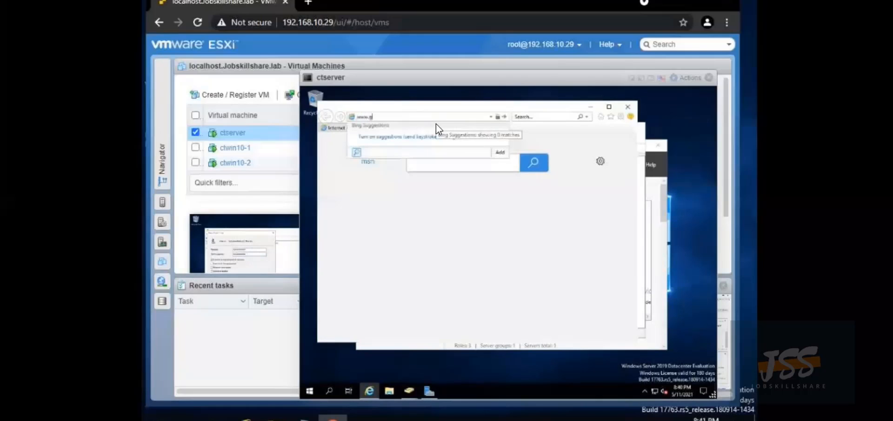
{"action": "type", "text": "oogle.com"}
{"action": "key", "text": "Return"}
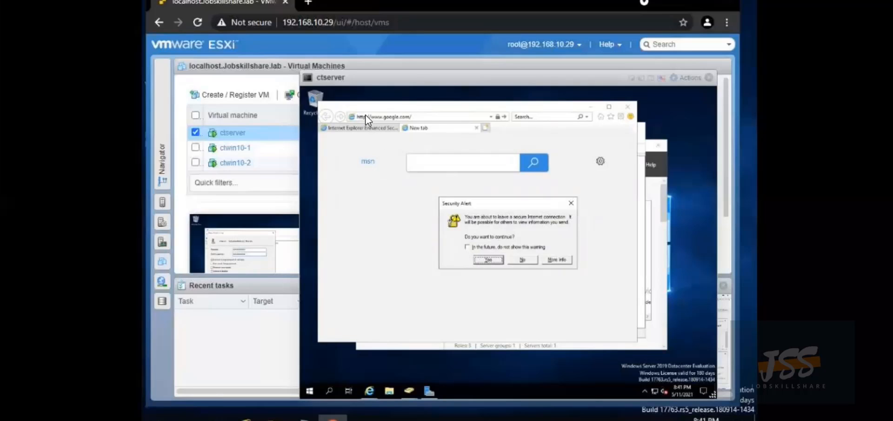
{"action": "left_click", "coordinate": [524, 261]}
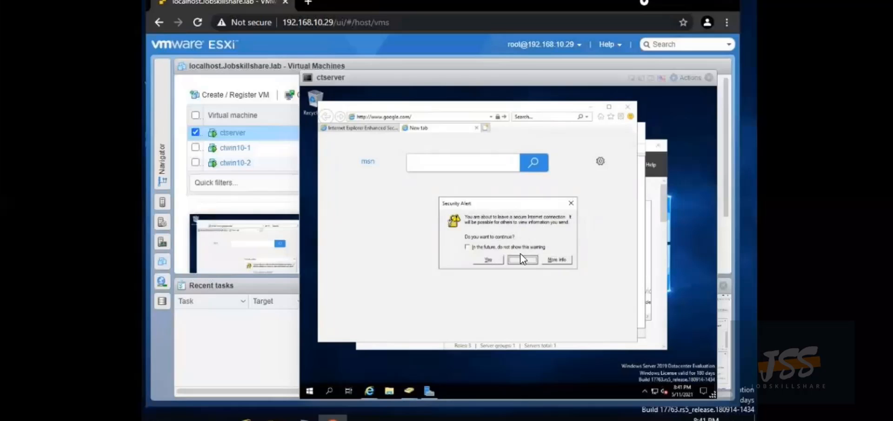
{"action": "left_click", "coordinate": [365, 117]}
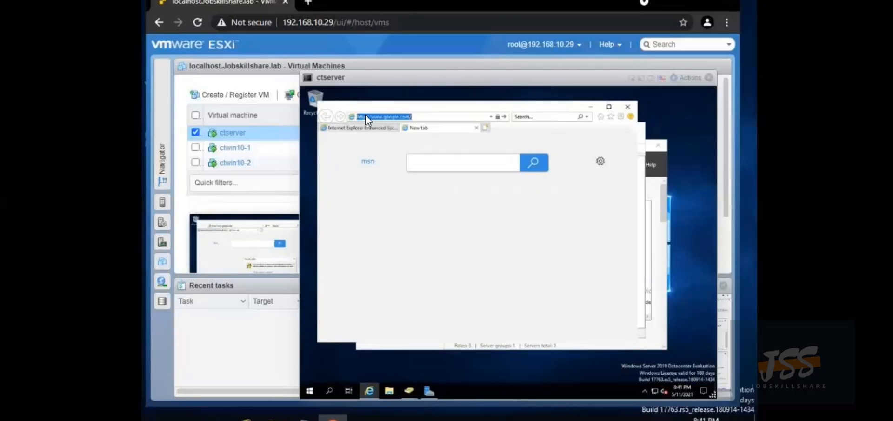
{"action": "double_click", "coordinate": [365, 117]}
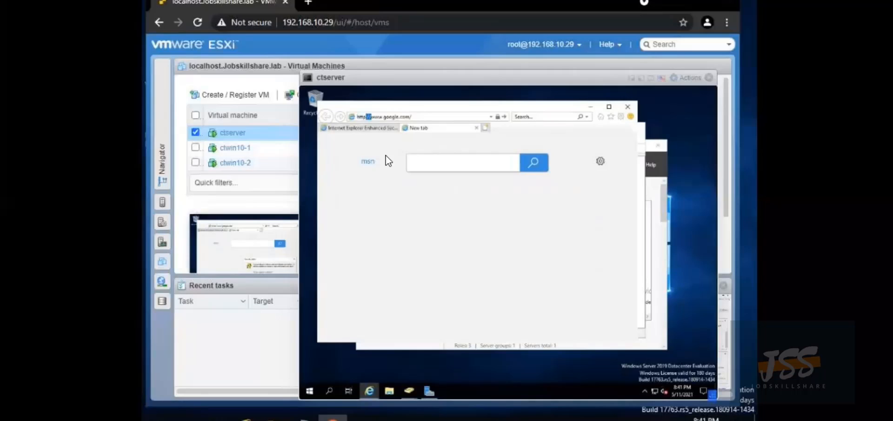
{"action": "key", "text": "Left"}
{"action": "type", "text": "s"}
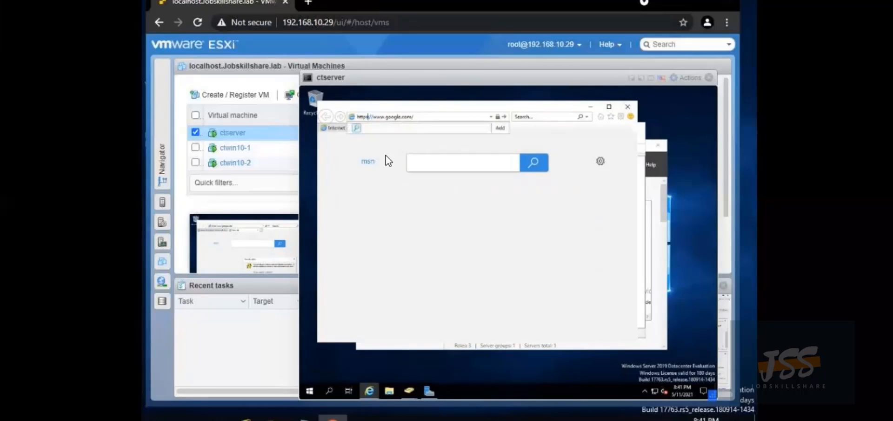
{"action": "key", "text": "Return"}
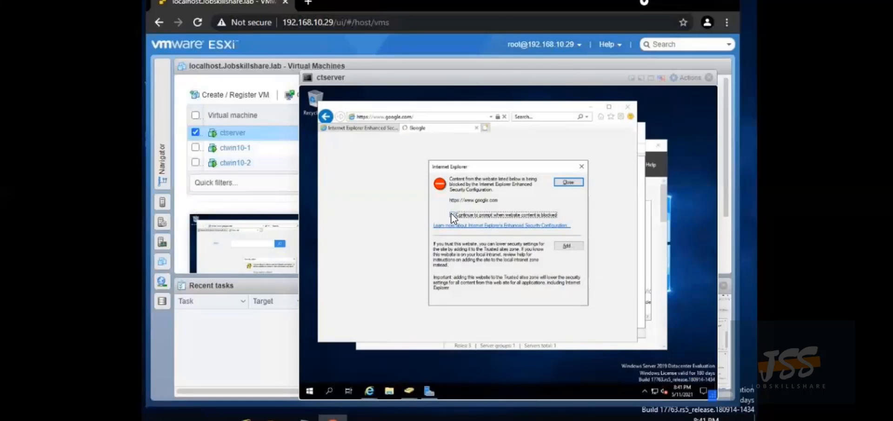
{"action": "left_click", "coordinate": [568, 183]}
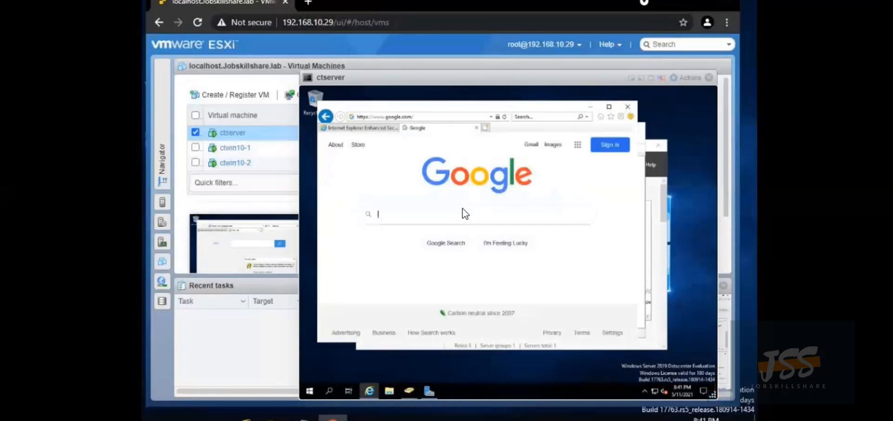
Search Google for 'azure ad-connect download' and open Microsoft's download page
{"action": "type", "text": "azure ad-connect download"}
{"action": "key", "text": "Return"}
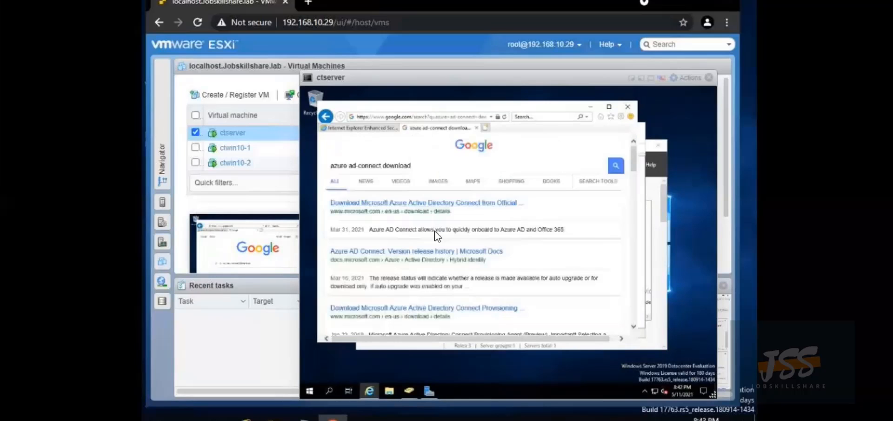
{"action": "left_click", "coordinate": [457, 204]}
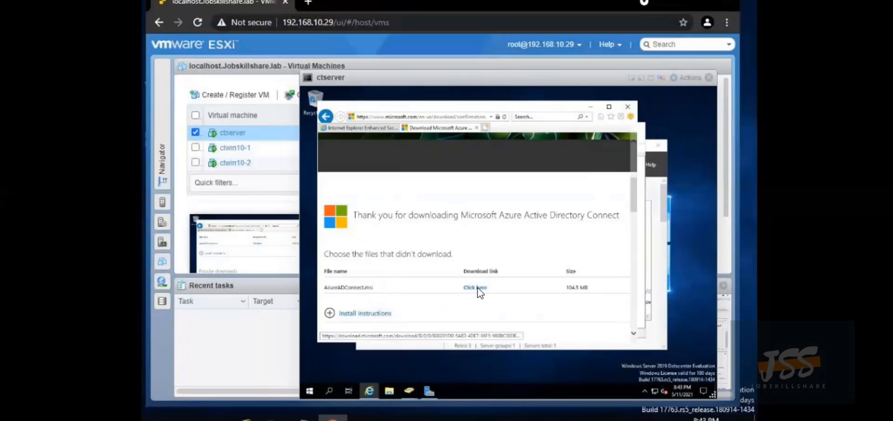
Add download.microsoft.com to Trusted sites and start downloading AzureADConnect.msi
{"action": "left_click", "coordinate": [568, 245]}
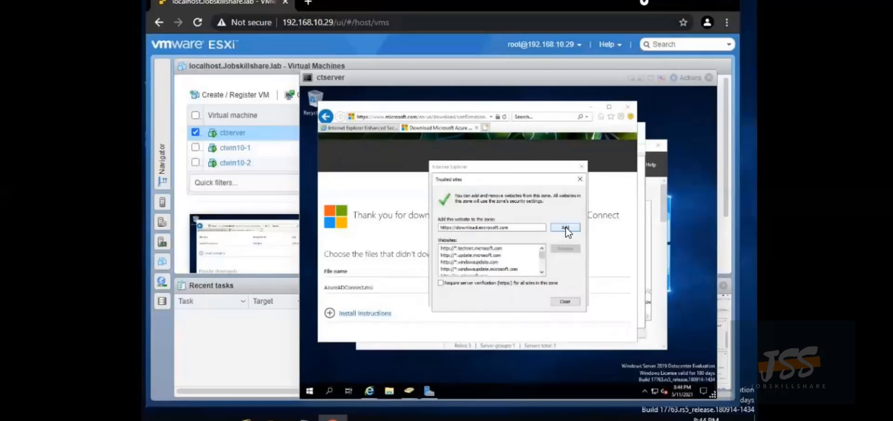
{"action": "left_click", "coordinate": [565, 227]}
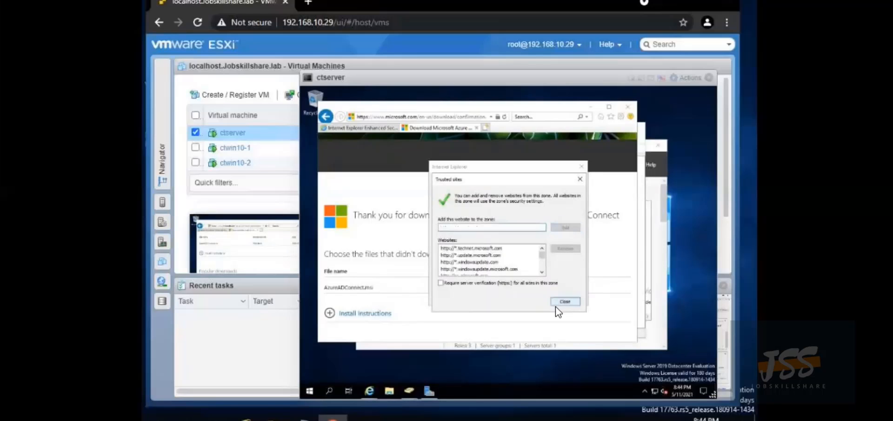
{"action": "left_click", "coordinate": [568, 301]}
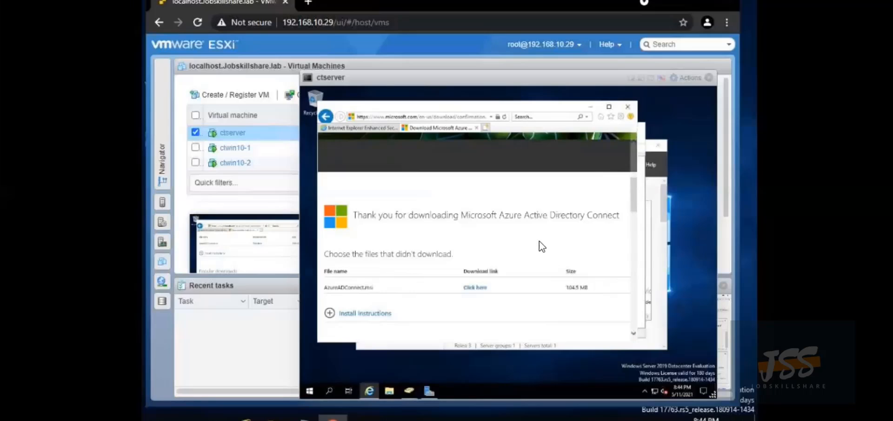
{"action": "left_click", "coordinate": [473, 286]}
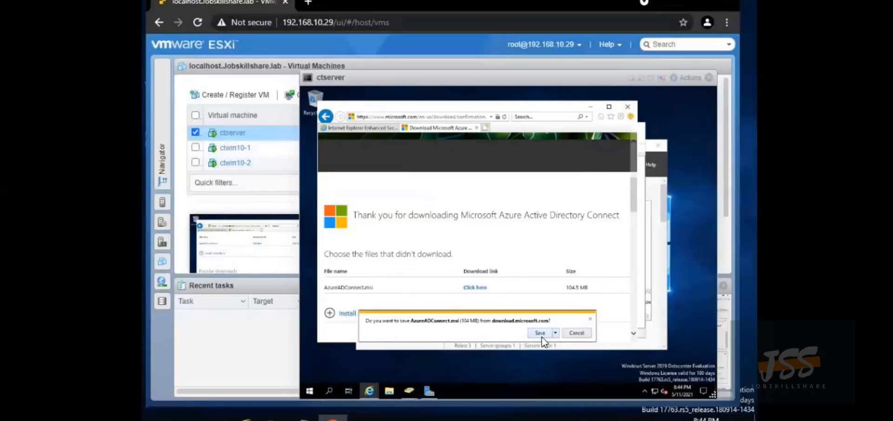
Save AzureADConnect.msi, run the installer, and move the Internet Explorer window aside
{"action": "left_click", "coordinate": [554, 332]}
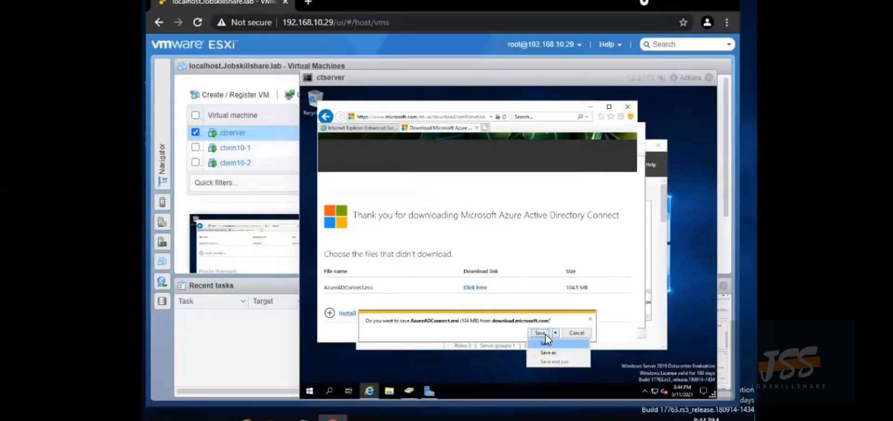
{"action": "left_click", "coordinate": [543, 331]}
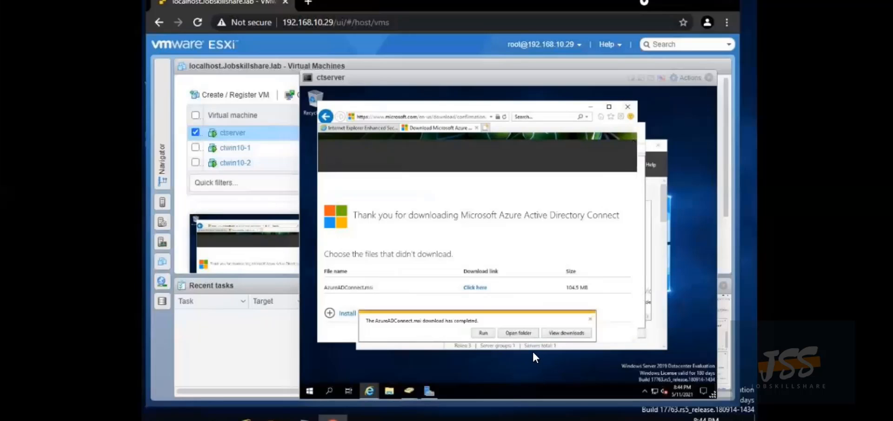
{"action": "left_click", "coordinate": [483, 333]}
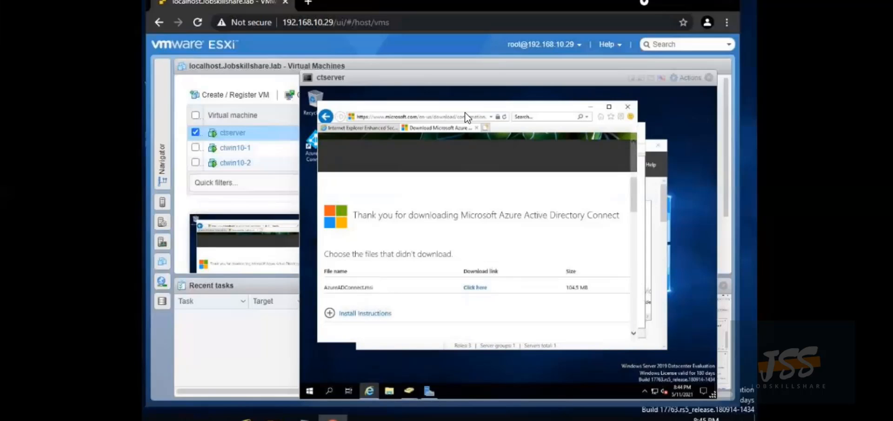
{"action": "left_click_drag", "start_coordinate": [464, 109], "coordinate": [593, 122]}
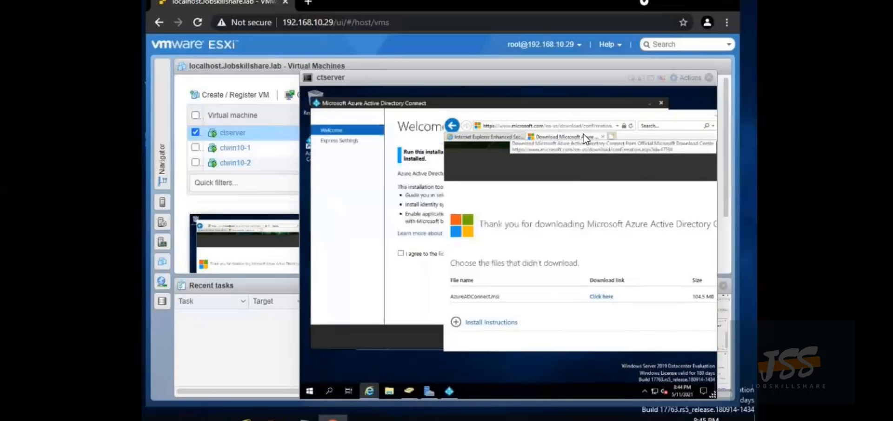
Minimize Internet Explorer, agree to the Azure AD Connect license, choose Customize, and install required components
{"action": "left_click_drag", "start_coordinate": [624, 118], "coordinate": [525, 133]}
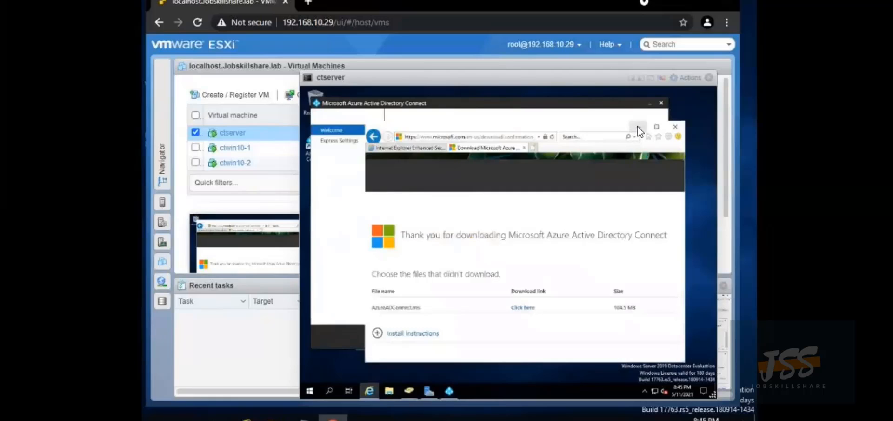
{"action": "left_click", "coordinate": [638, 126]}
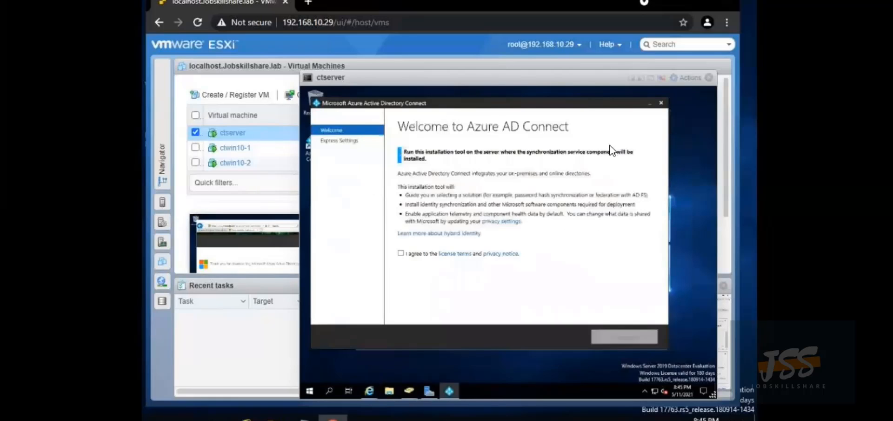
{"action": "left_click", "coordinate": [400, 253]}
{"action": "left_click", "coordinate": [606, 335]}
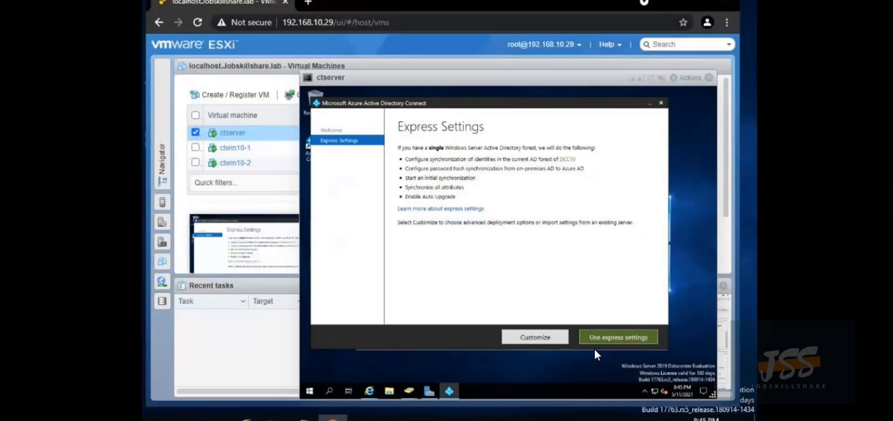
{"action": "left_click", "coordinate": [553, 339]}
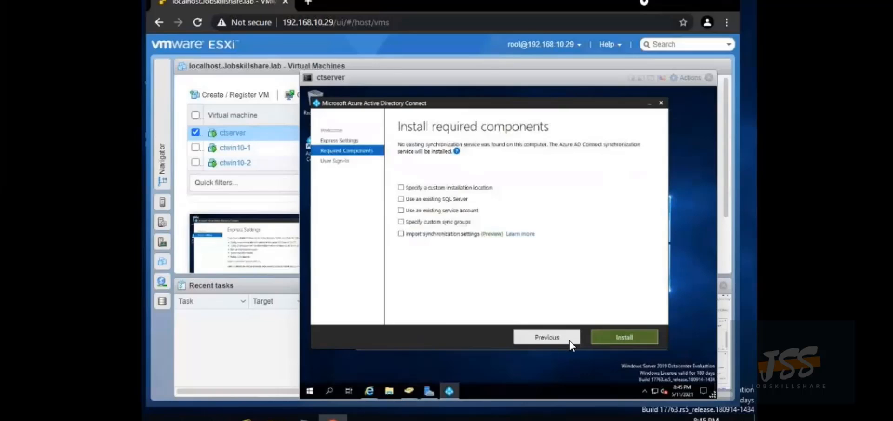
{"action": "left_click", "coordinate": [601, 331]}
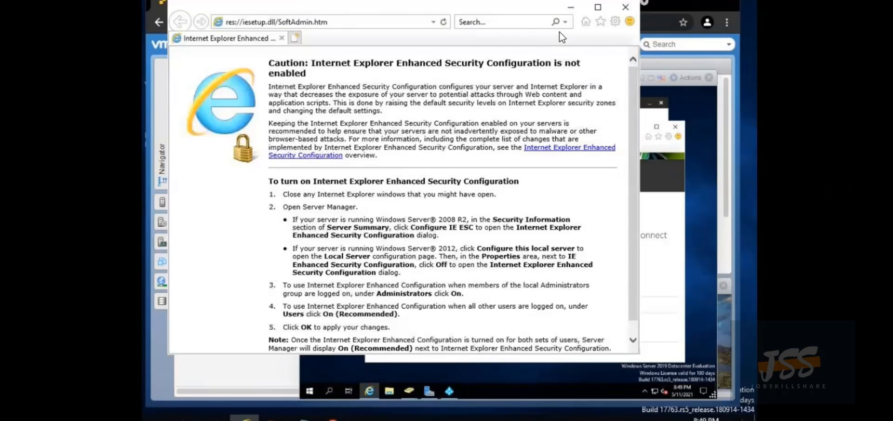
In Server Manager's Local Server, set IE Enhanced Security Configuration to Off for Administrators
{"action": "left_click", "coordinate": [570, 10]}
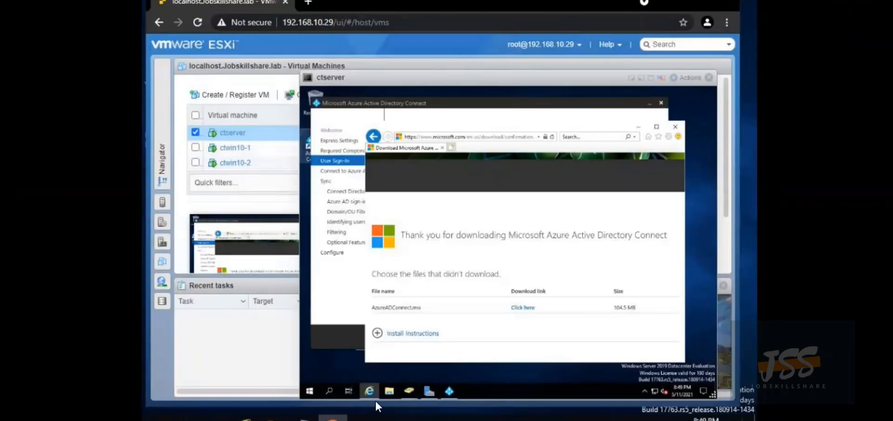
{"action": "left_click", "coordinate": [428, 391]}
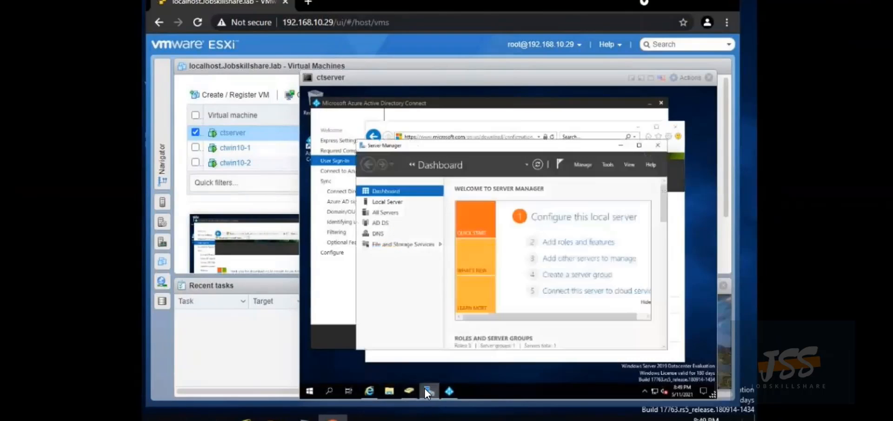
{"action": "left_click", "coordinate": [389, 202]}
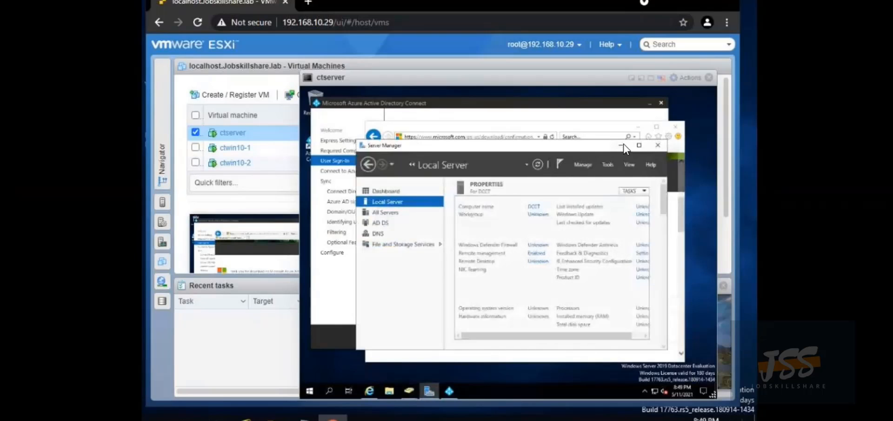
{"action": "left_click", "coordinate": [639, 145]}
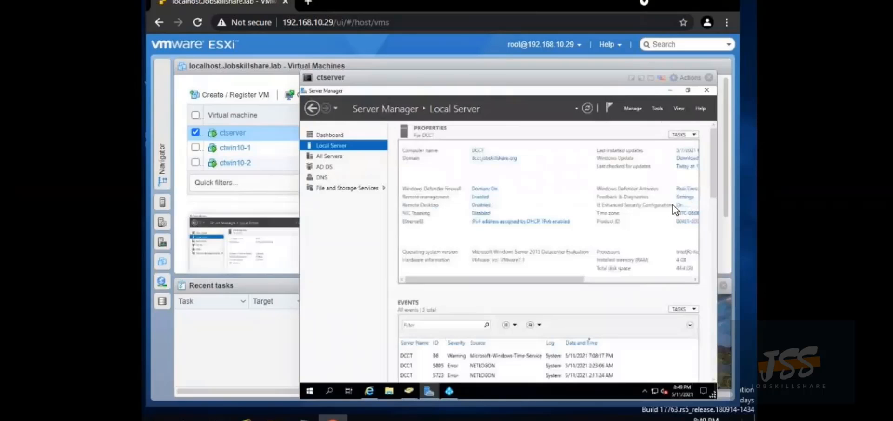
{"action": "left_click", "coordinate": [679, 205]}
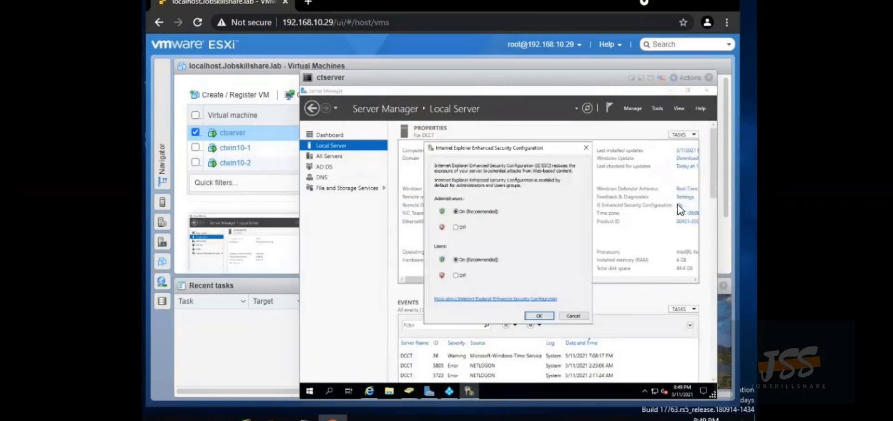
{"action": "left_click", "coordinate": [459, 225]}
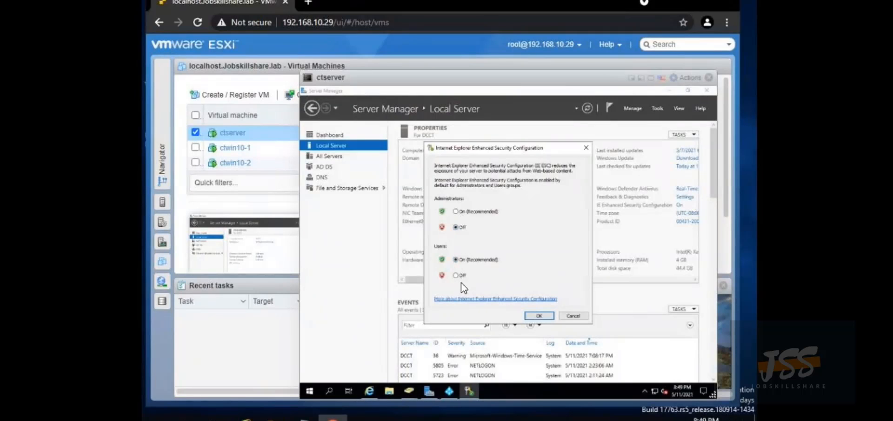
{"action": "left_click", "coordinate": [530, 315]}
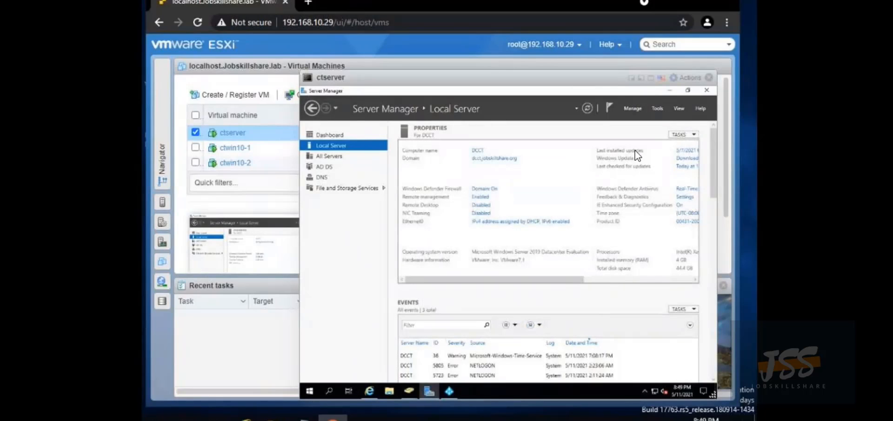
{"action": "left_click", "coordinate": [670, 91]}
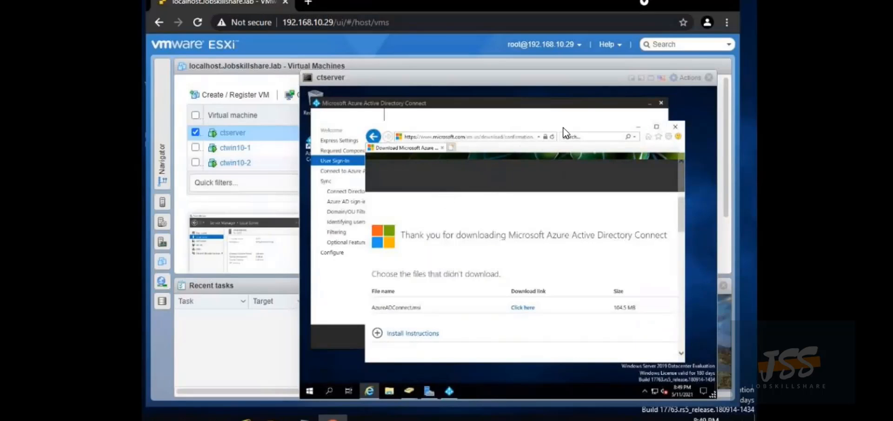
Load portal.azure.com in a new tab, maximize the window, and continue to the Azure portal website
{"action": "left_click", "coordinate": [449, 150]}
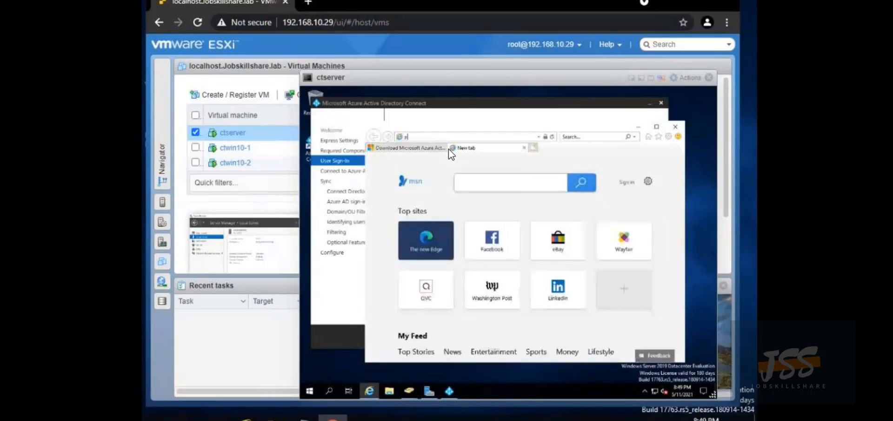
{"action": "type", "text": "portal"}
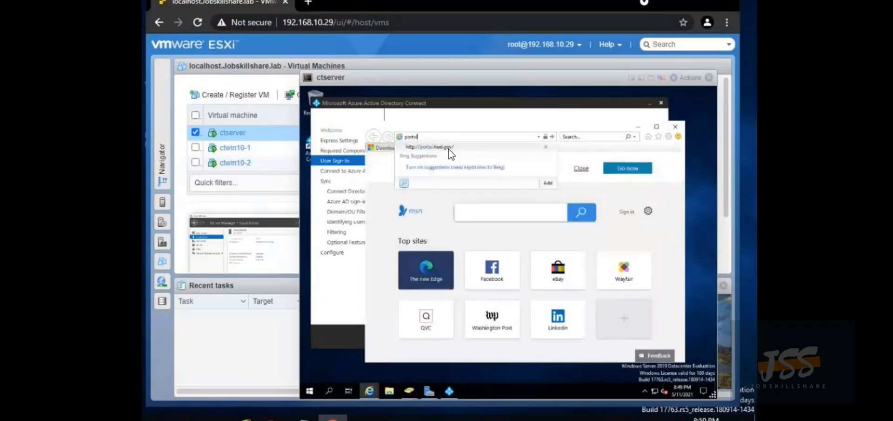
{"action": "type", "text": ".azure.com"}
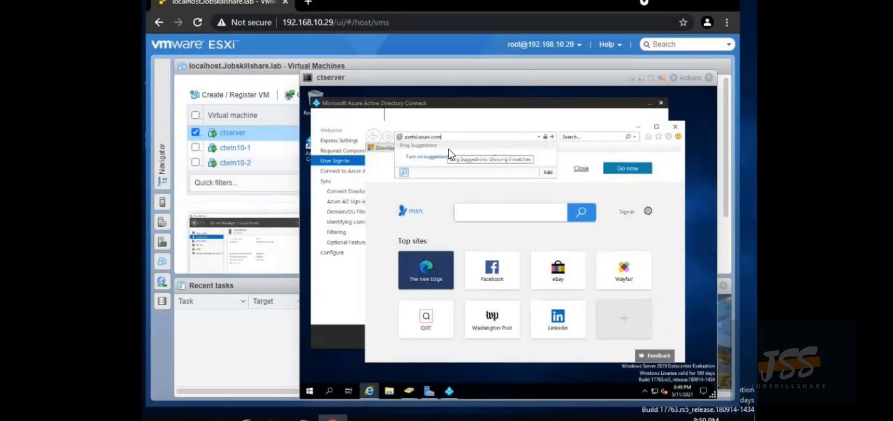
{"action": "key", "text": "Return"}
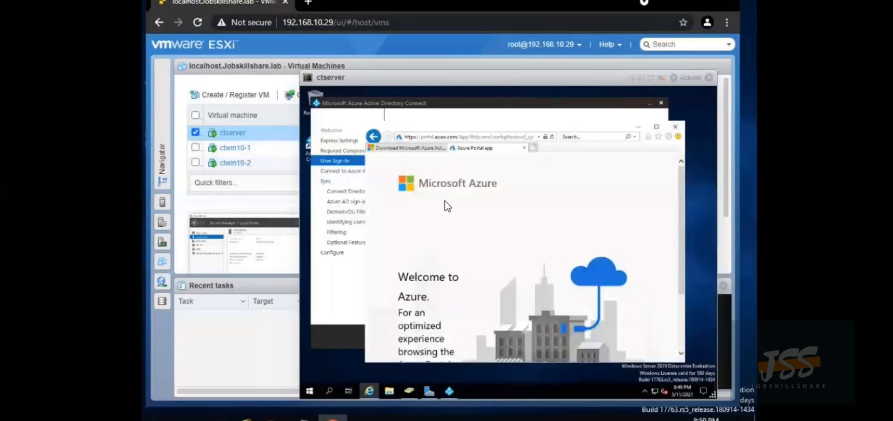
{"action": "scroll", "coordinate": [445, 207], "scroll_direction": "down", "scroll_amount": 2}
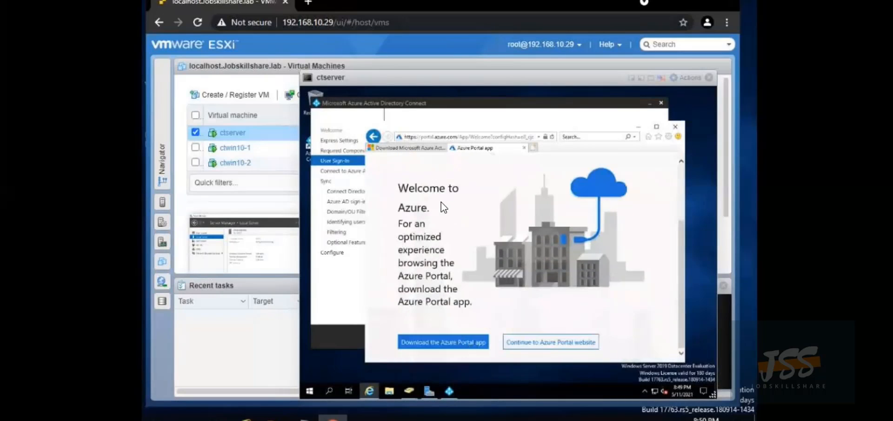
{"action": "scroll", "coordinate": [441, 202], "scroll_direction": "up", "scroll_amount": 2}
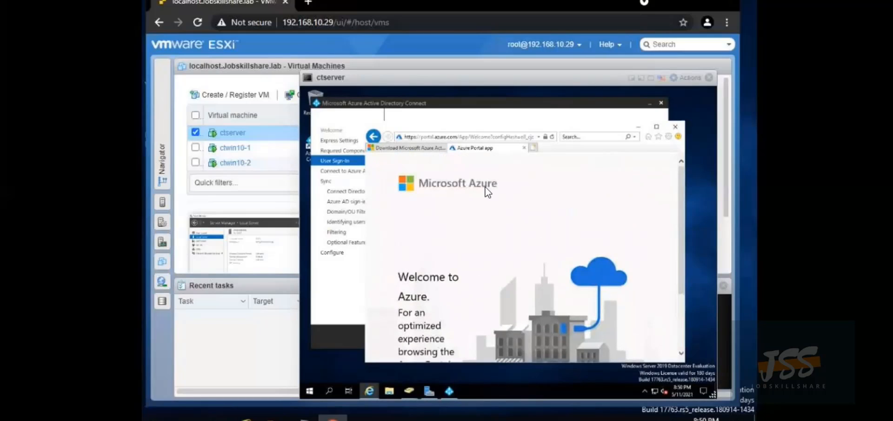
{"action": "left_click", "coordinate": [656, 127]}
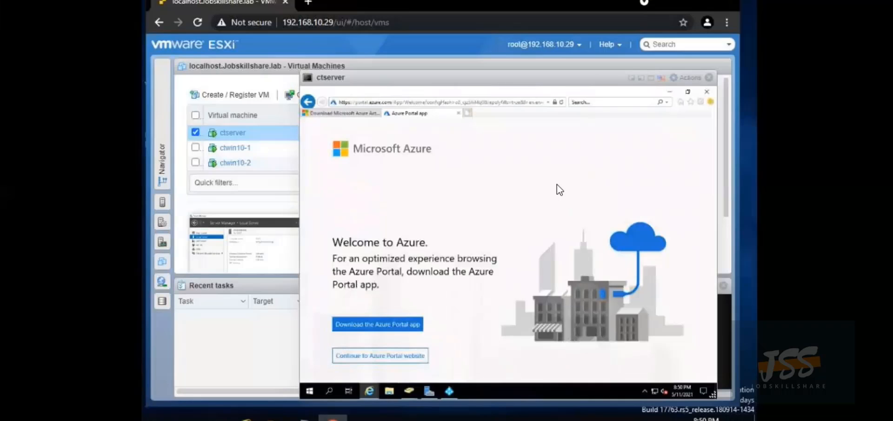
{"action": "left_click", "coordinate": [350, 354]}
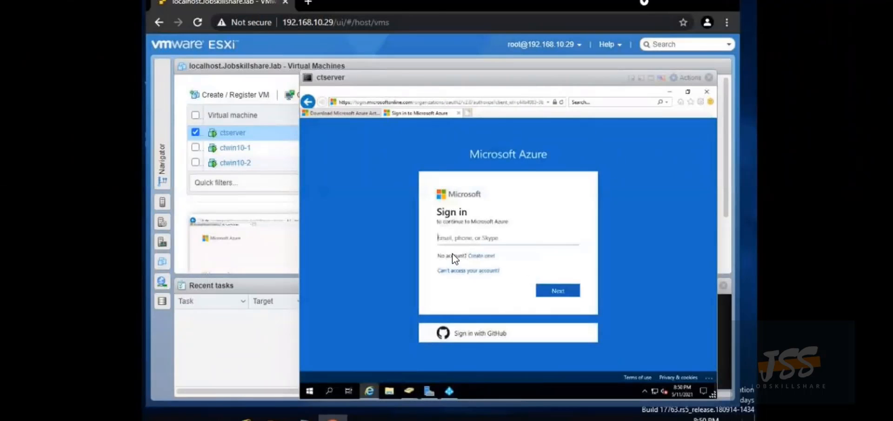
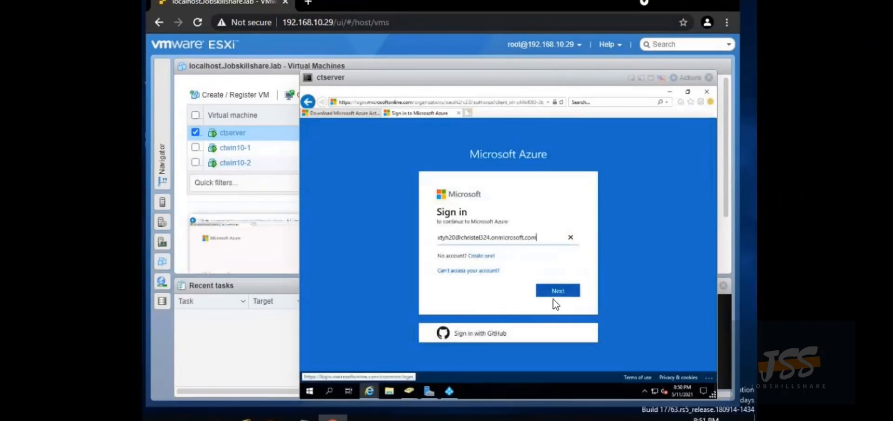
Enter the administrator account's e-mail address and proceed to the password page
{"action": "left_click", "coordinate": [562, 291]}
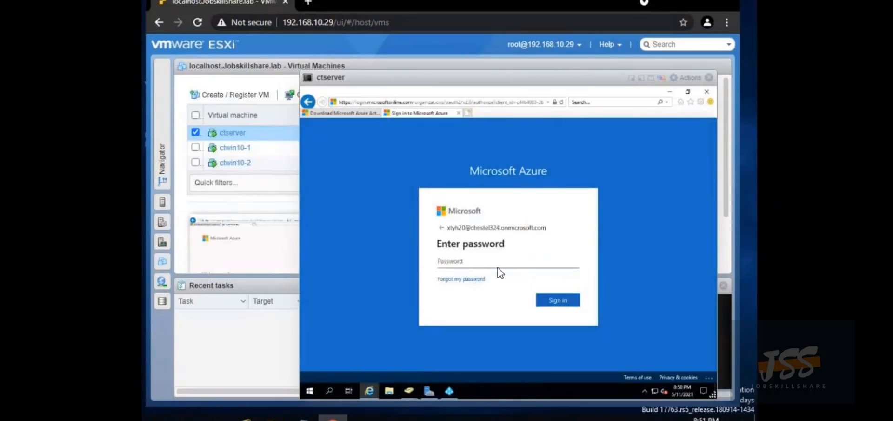
Enter the account password, skip the security setup prompt, and choose to stay signed in
{"action": "type", "text": "*********"}
{"action": "key", "text": "Return"}
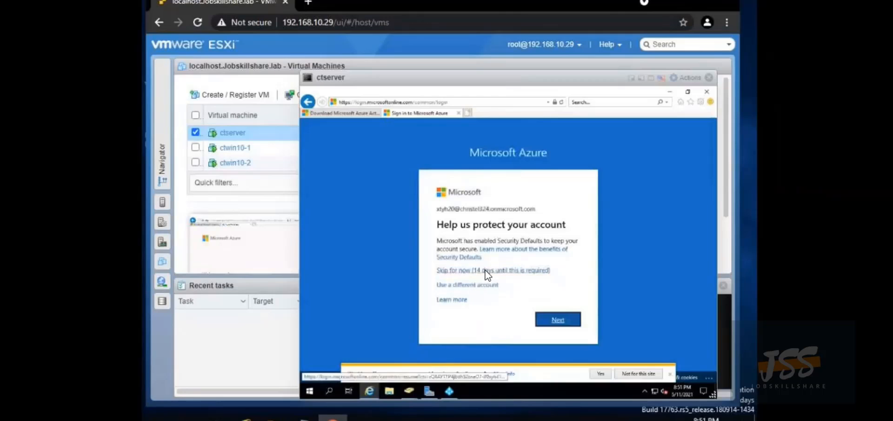
{"action": "left_click", "coordinate": [484, 270]}
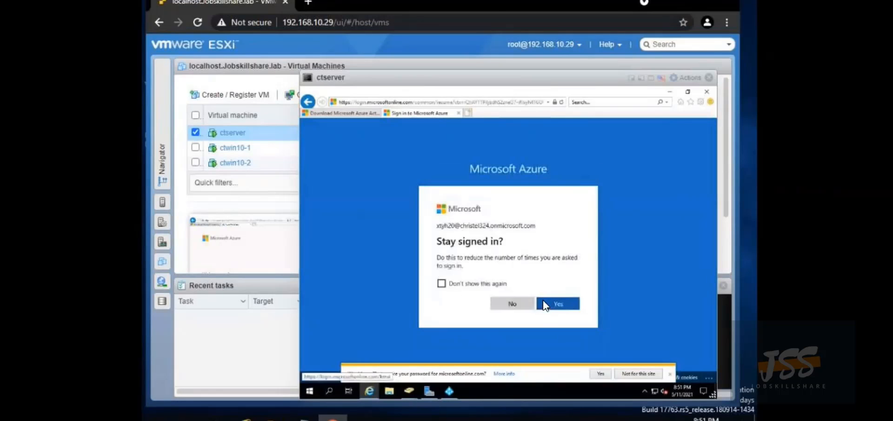
{"action": "left_click", "coordinate": [546, 306]}
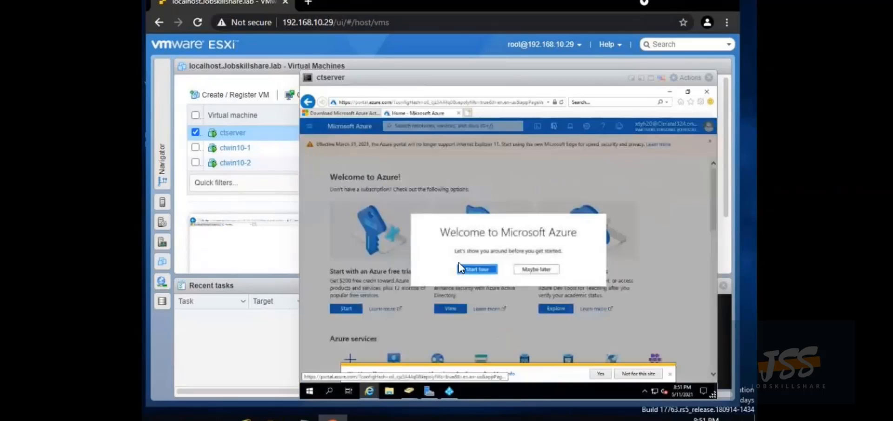
{"action": "left_click", "coordinate": [534, 270]}
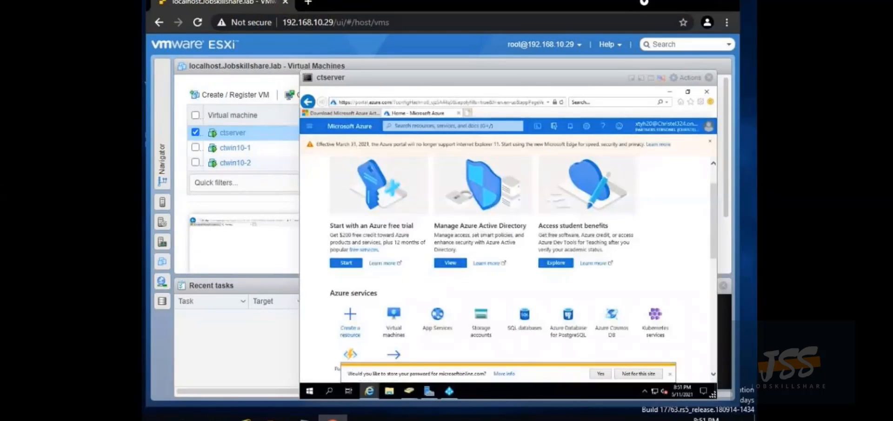
{"action": "left_click", "coordinate": [308, 126]}
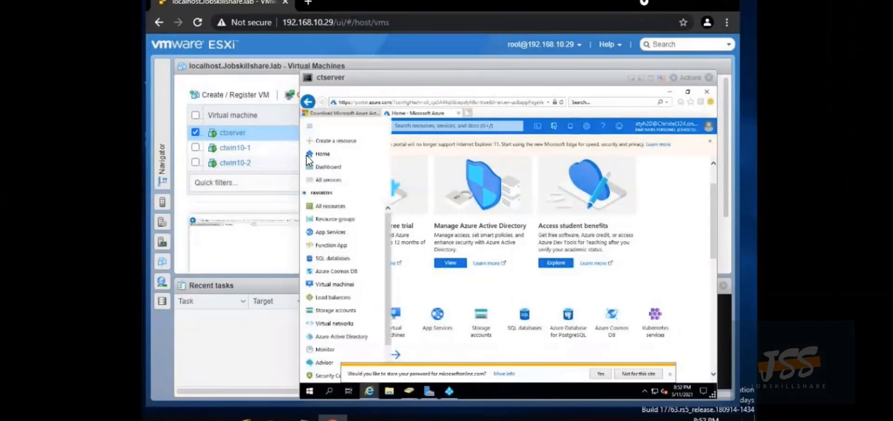
{"action": "left_click", "coordinate": [332, 336]}
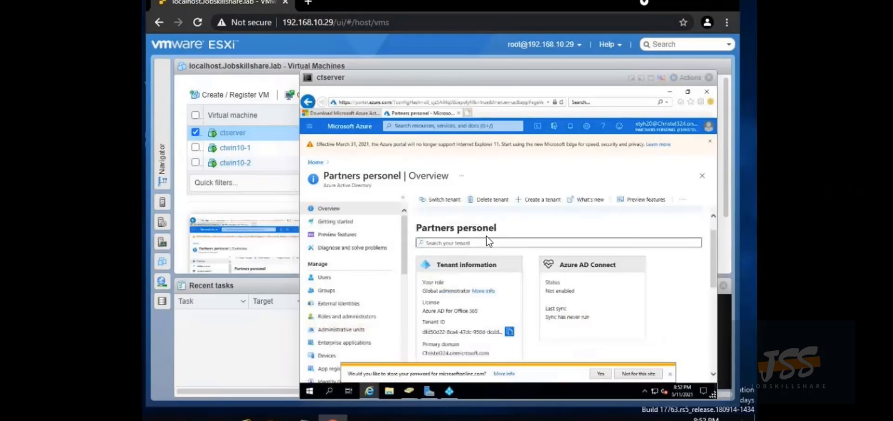
{"action": "scroll", "coordinate": [487, 240], "scroll_direction": "down", "scroll_amount": 2}
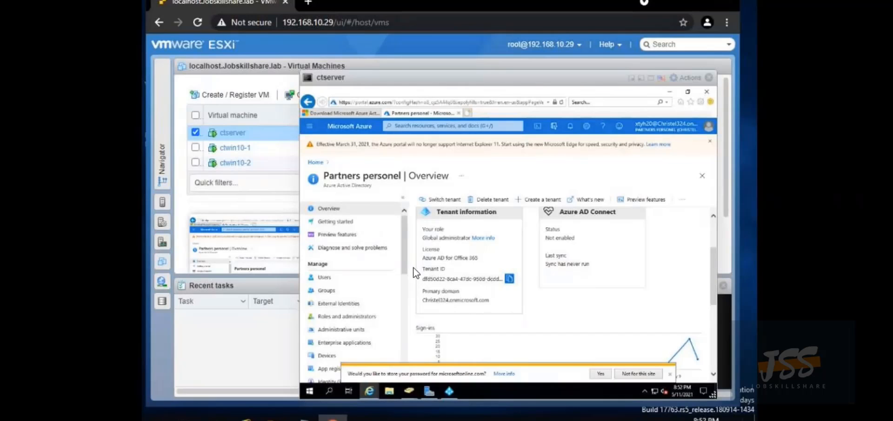
Open Active Directory Users and Computers from Server Manager Tools and select dcct.jobskillshare.org
{"action": "left_click", "coordinate": [426, 389]}
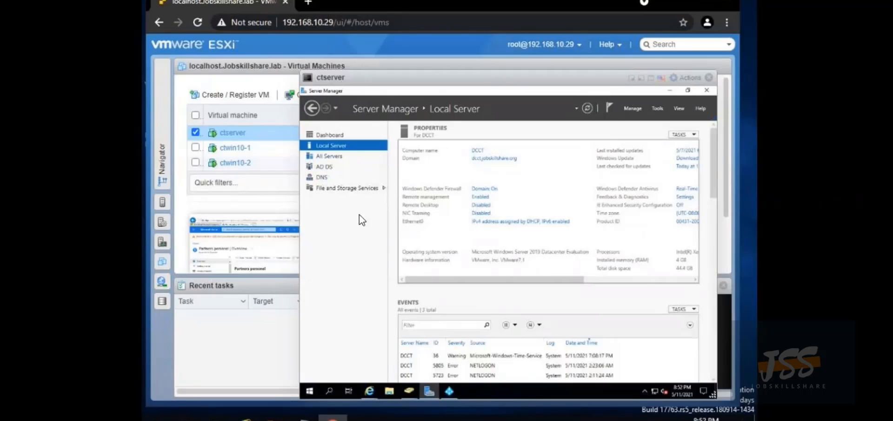
{"action": "left_click", "coordinate": [656, 108]}
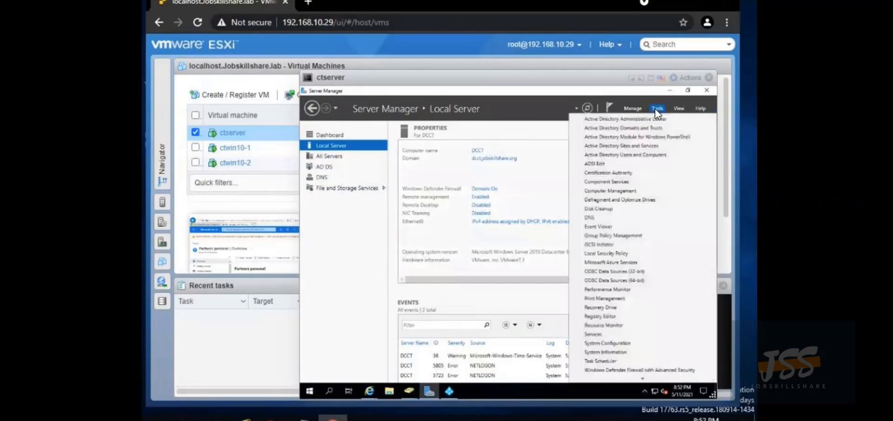
{"action": "left_click", "coordinate": [631, 153]}
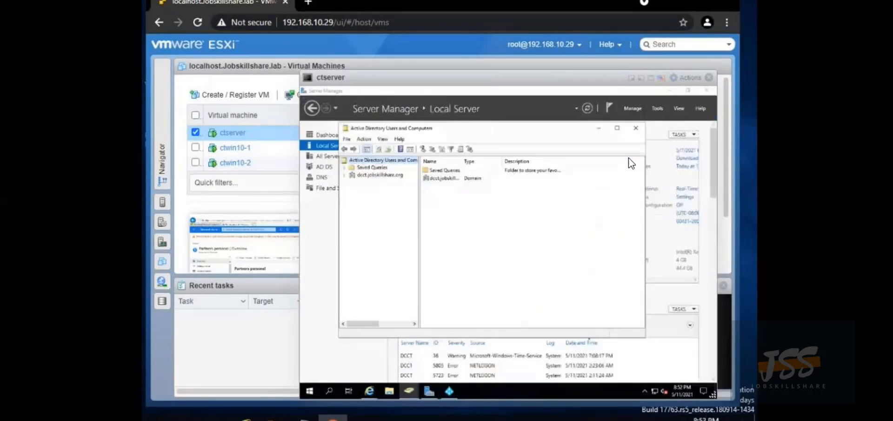
{"action": "left_click", "coordinate": [381, 175]}
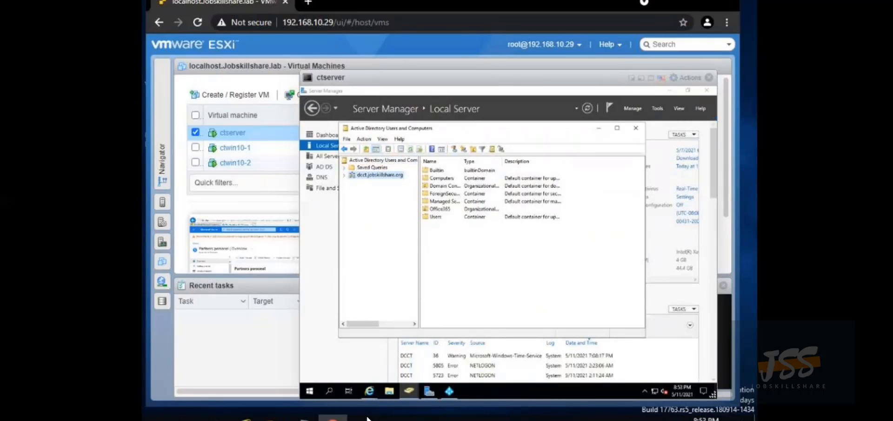
Show the open Internet Explorer windows from the taskbar
{"action": "mouse_move", "coordinate": [369, 391]}
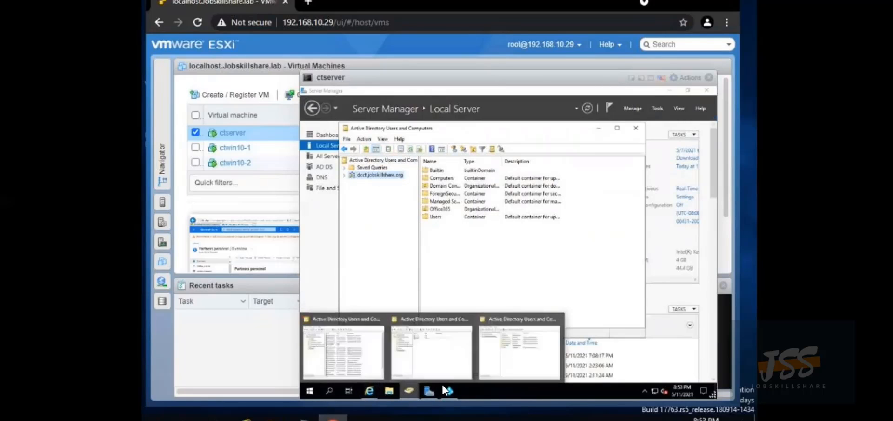
{"action": "mouse_move", "coordinate": [446, 391]}
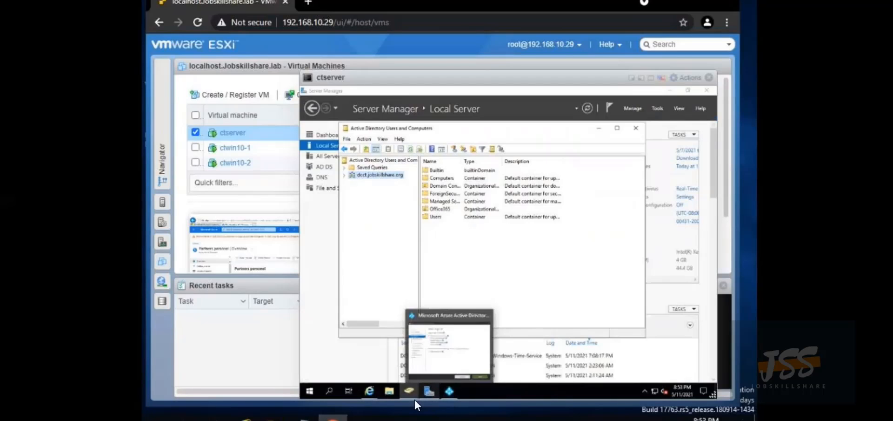
{"action": "left_click", "coordinate": [372, 392]}
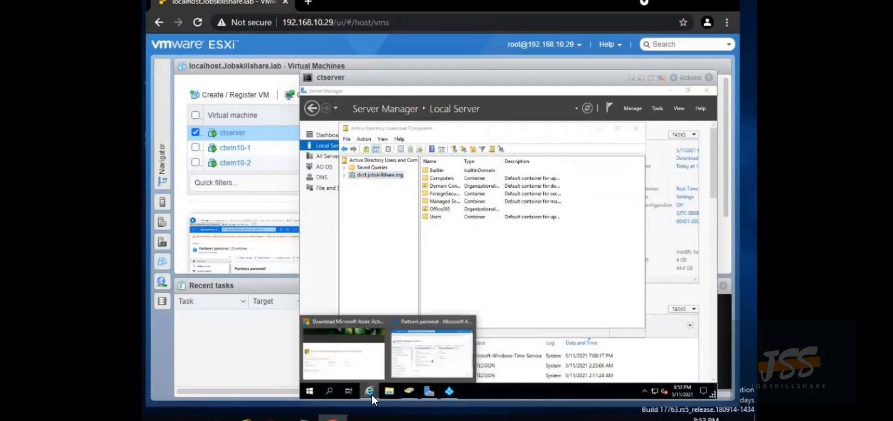
Switch to the Azure portal window and open its Custom domain names page
{"action": "left_click", "coordinate": [407, 356]}
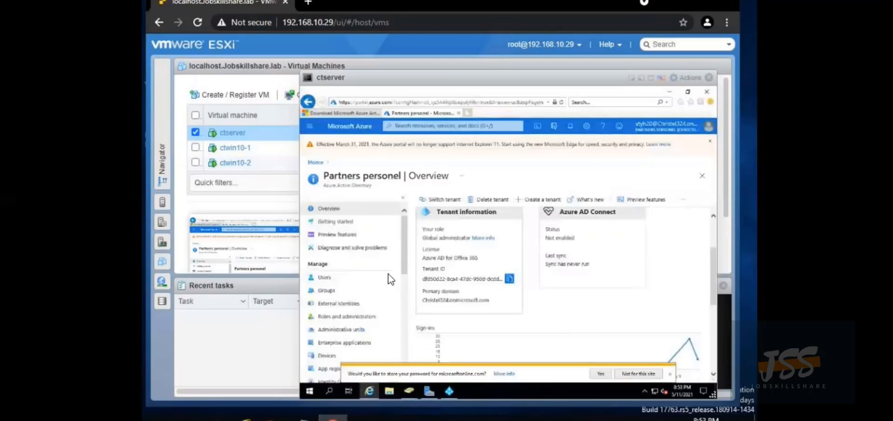
{"action": "scroll", "coordinate": [362, 279], "scroll_direction": "down", "scroll_amount": 1}
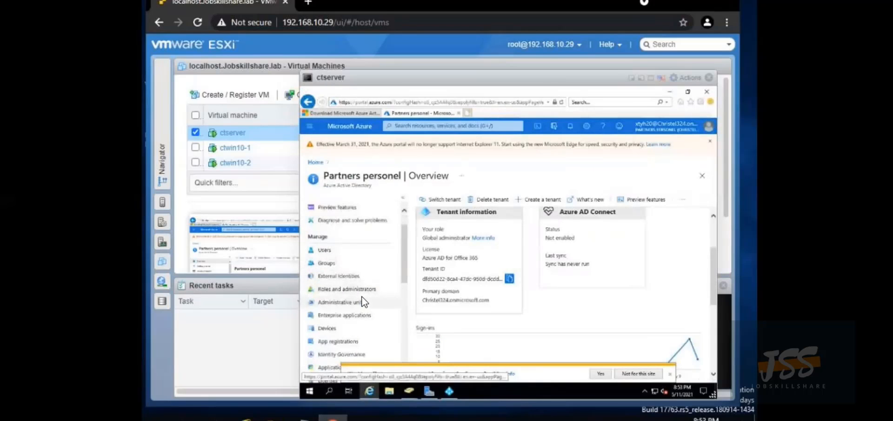
{"action": "scroll", "coordinate": [364, 301], "scroll_direction": "down", "scroll_amount": 1}
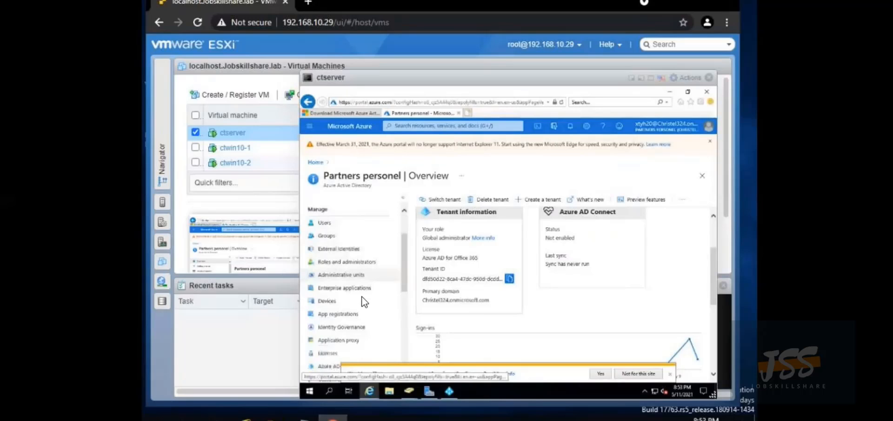
{"action": "scroll", "coordinate": [362, 300], "scroll_direction": "down", "scroll_amount": 2}
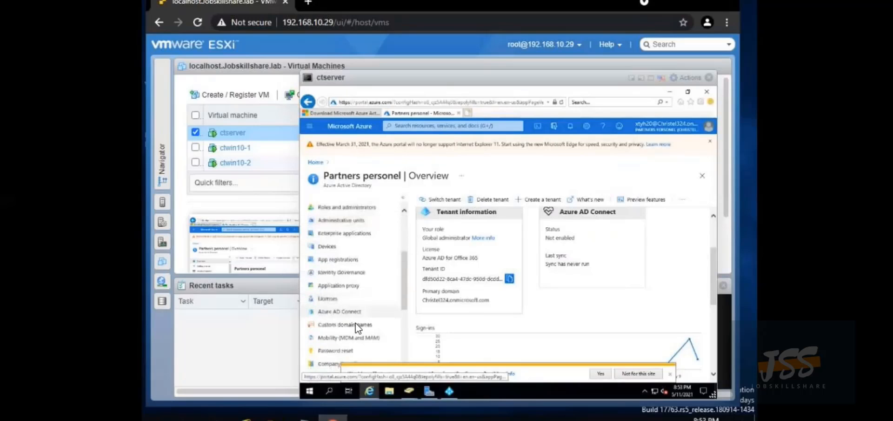
{"action": "left_click", "coordinate": [358, 324]}
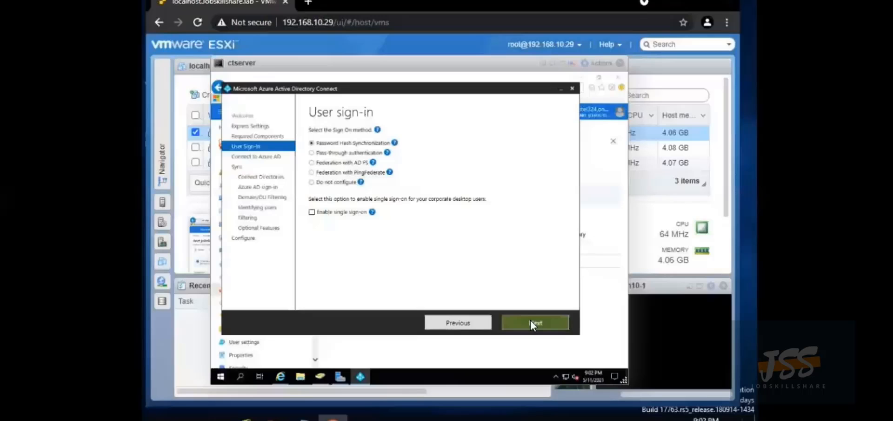
Keep password hash sync and sign in with the Azure AD global administrator account and password
{"action": "left_click", "coordinate": [532, 322]}
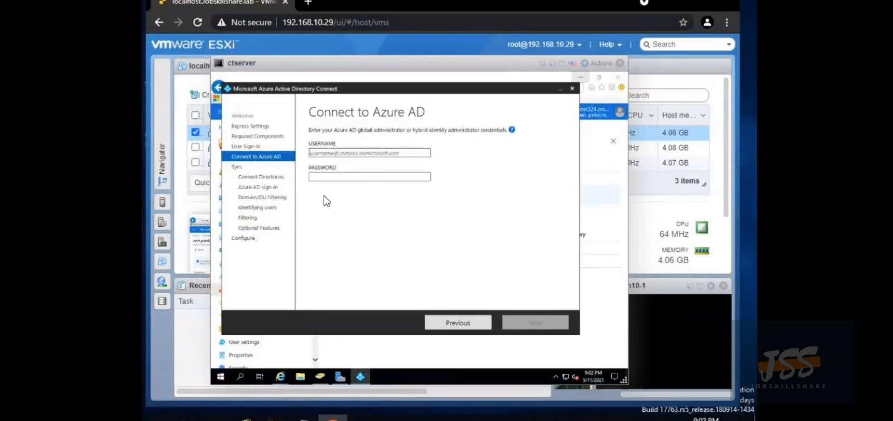
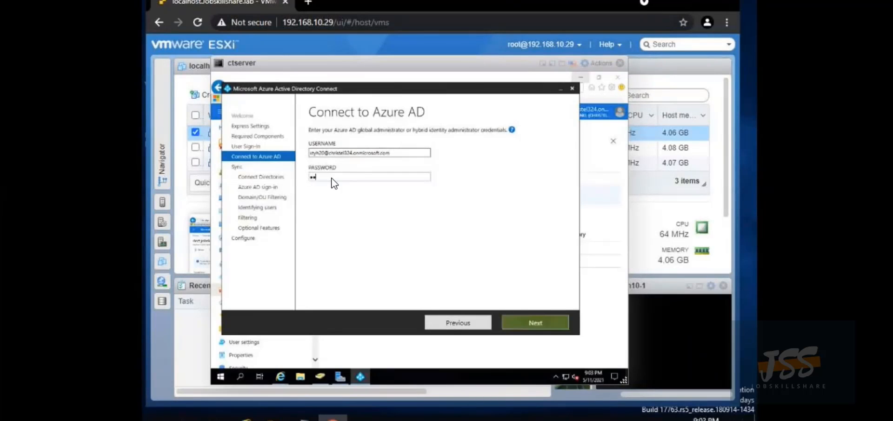
{"action": "type", "text": "********"}
{"action": "left_click", "coordinate": [533, 318]}
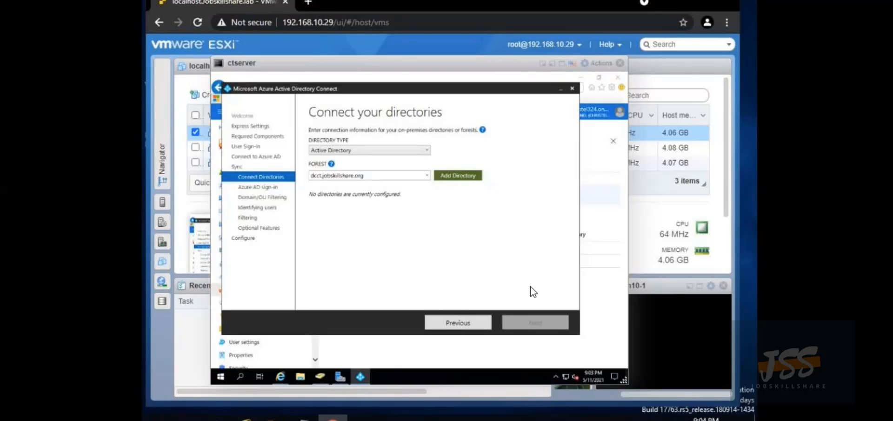
Add the dcct.jobskillshare.org forest using Enterprise Admin credentials and continue to Azure AD sign-in
{"action": "left_click", "coordinate": [452, 178]}
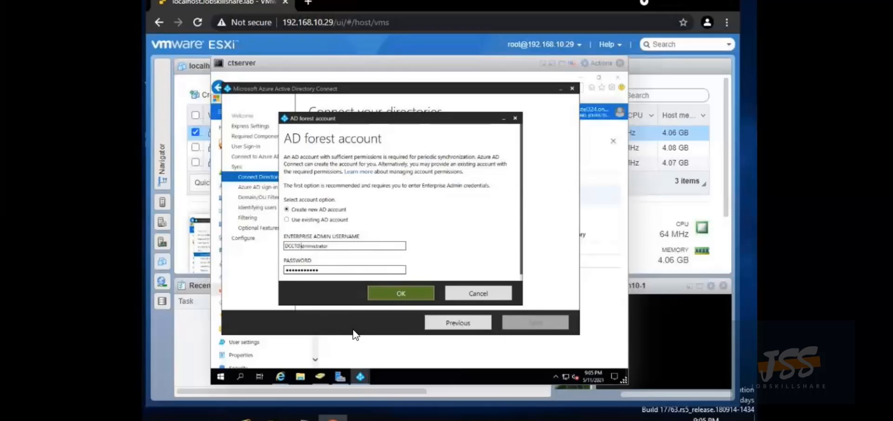
{"action": "type", "text": "\\"}
{"action": "left_click", "coordinate": [402, 294]}
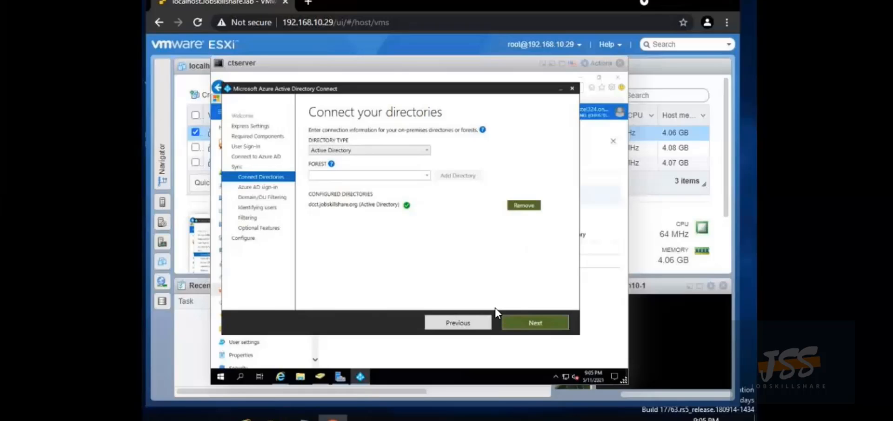
{"action": "left_click", "coordinate": [520, 321]}
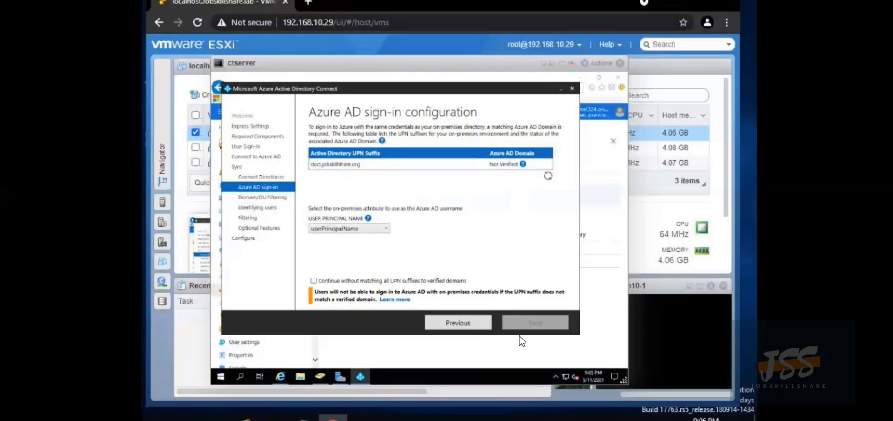
Continue without matching UPN suffixes and sync only the Office365 OU of dcct.jobskillshare.org
{"action": "left_click", "coordinate": [314, 281]}
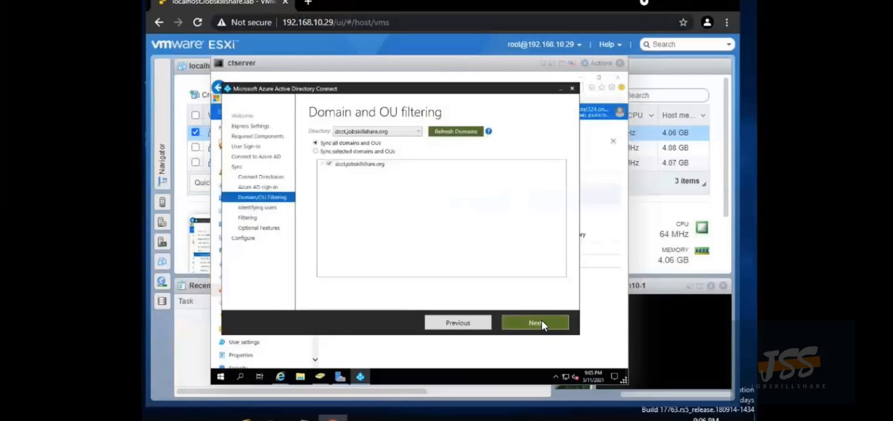
{"action": "left_click", "coordinate": [315, 151]}
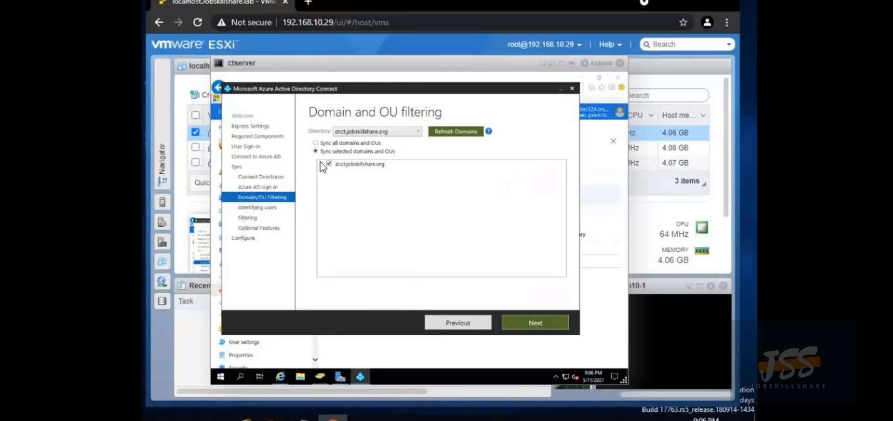
{"action": "left_click", "coordinate": [320, 164]}
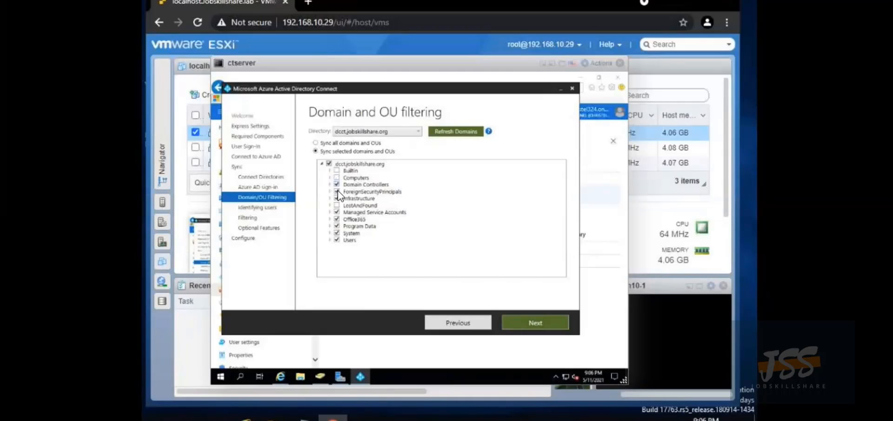
{"action": "left_click", "coordinate": [337, 226]}
{"action": "left_click", "coordinate": [336, 233]}
{"action": "left_click", "coordinate": [337, 240]}
{"action": "left_click", "coordinate": [533, 323]}
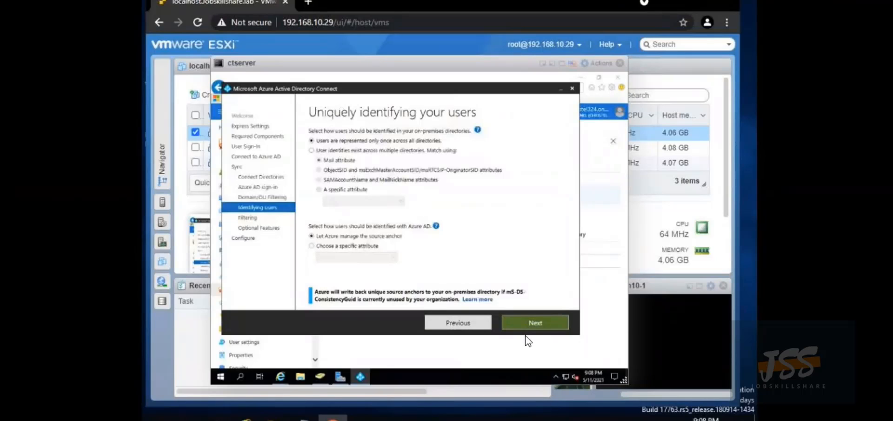
Accept default user identification, all-users filtering and password hash sync, then start the installation
{"action": "left_click", "coordinate": [538, 320]}
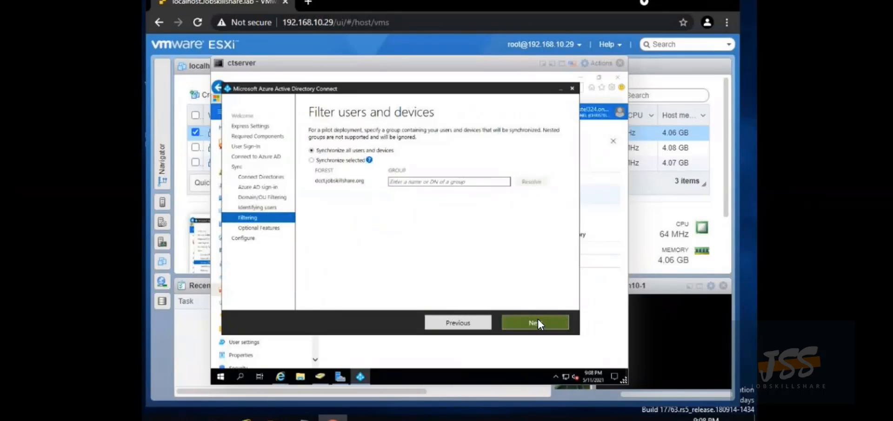
{"action": "left_click", "coordinate": [538, 320]}
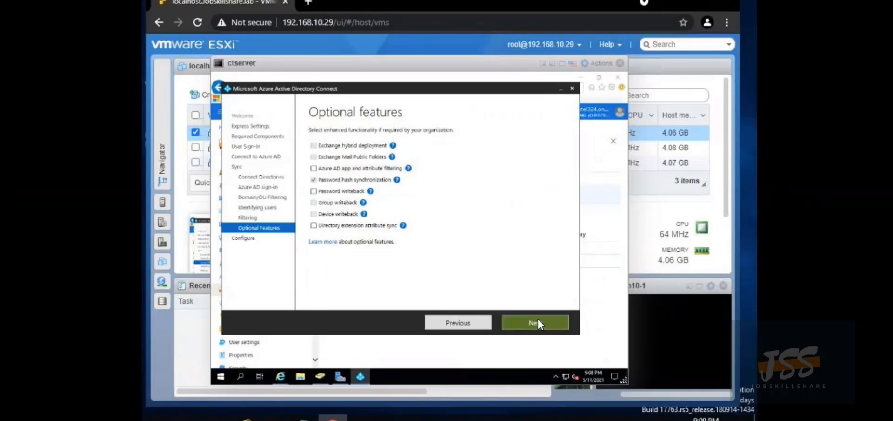
{"action": "left_click", "coordinate": [465, 322]}
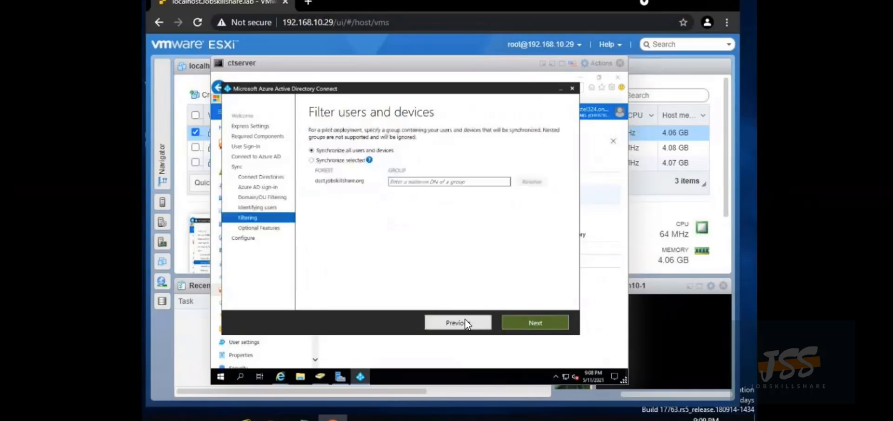
{"action": "left_click", "coordinate": [523, 323]}
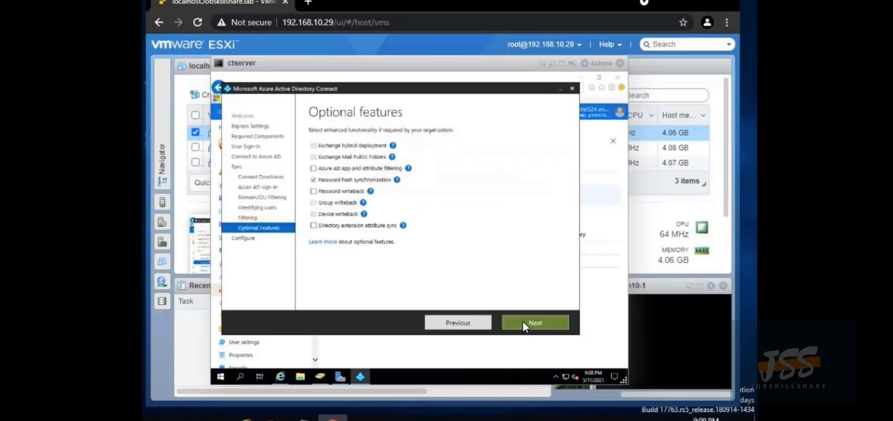
{"action": "left_click", "coordinate": [523, 322]}
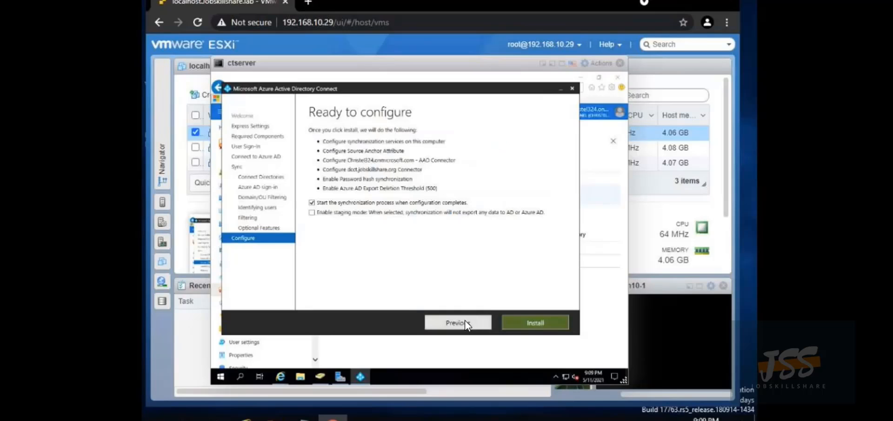
{"action": "left_click", "coordinate": [518, 321]}
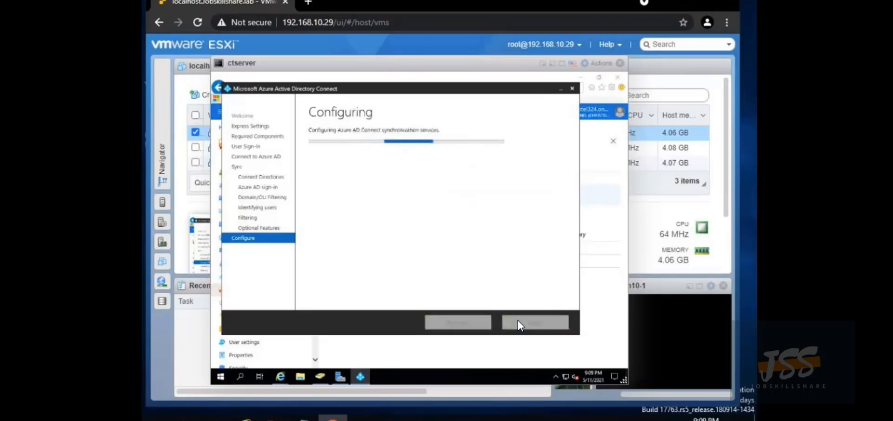
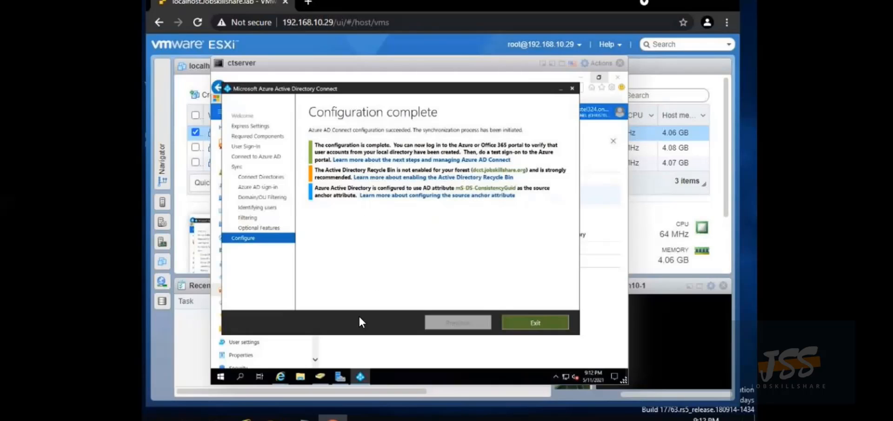
Minimize the completed Azure AD Connect wizard to reveal the Azure portal tenant overview
{"action": "mouse_move", "coordinate": [359, 377]}
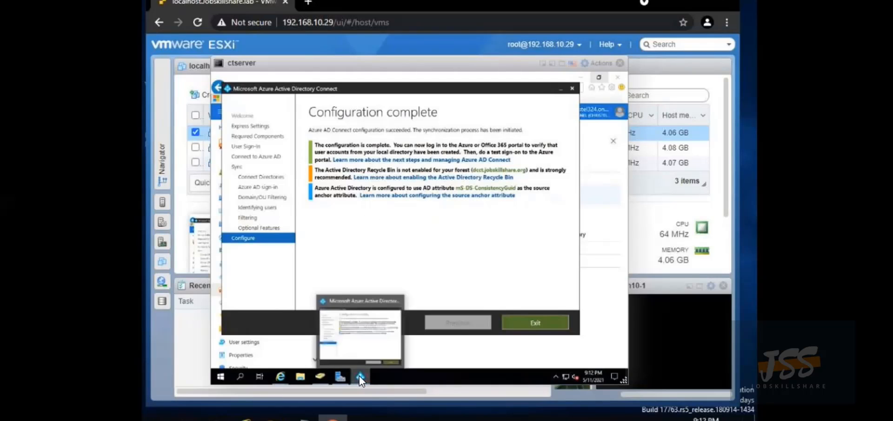
{"action": "left_click", "coordinate": [359, 375]}
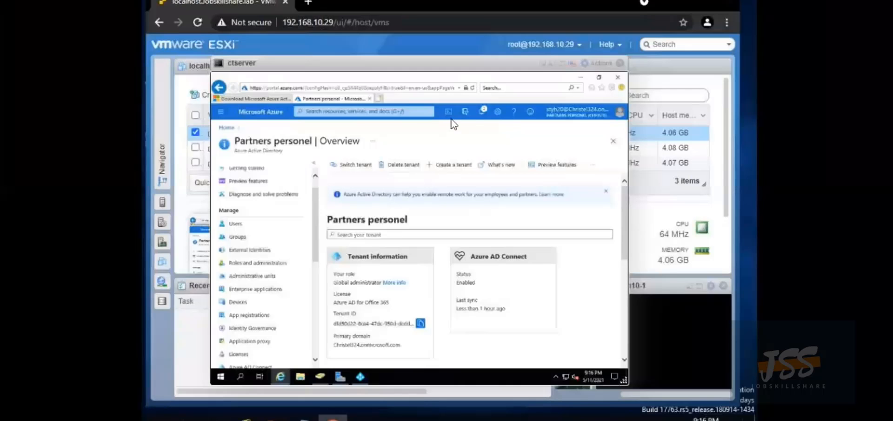
{"action": "left_click", "coordinate": [235, 223]}
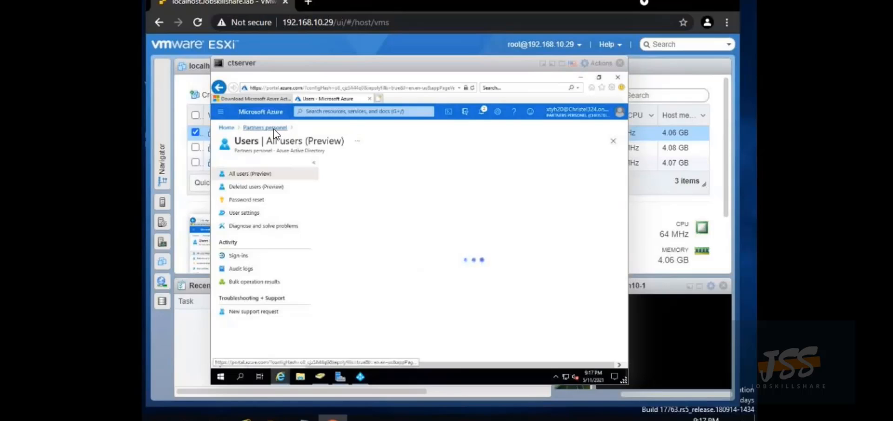
{"action": "left_click", "coordinate": [273, 129]}
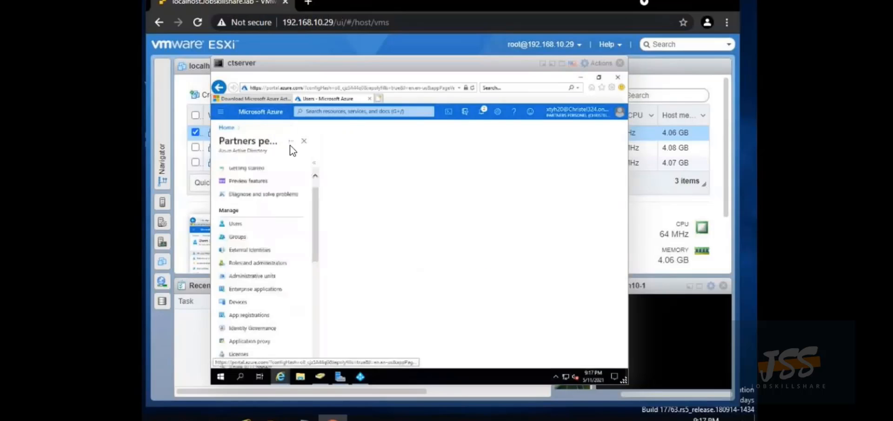
{"action": "left_click", "coordinate": [238, 236]}
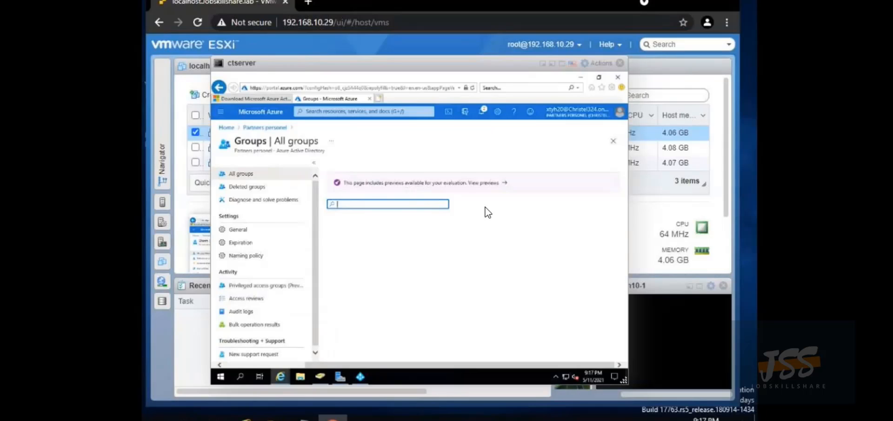
{"action": "left_click", "coordinate": [489, 182]}
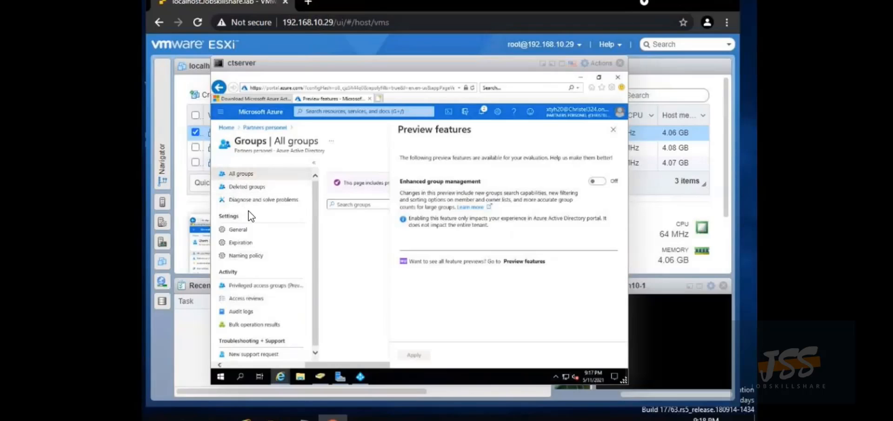
{"action": "scroll", "coordinate": [261, 238], "scroll_direction": "down", "scroll_amount": 1}
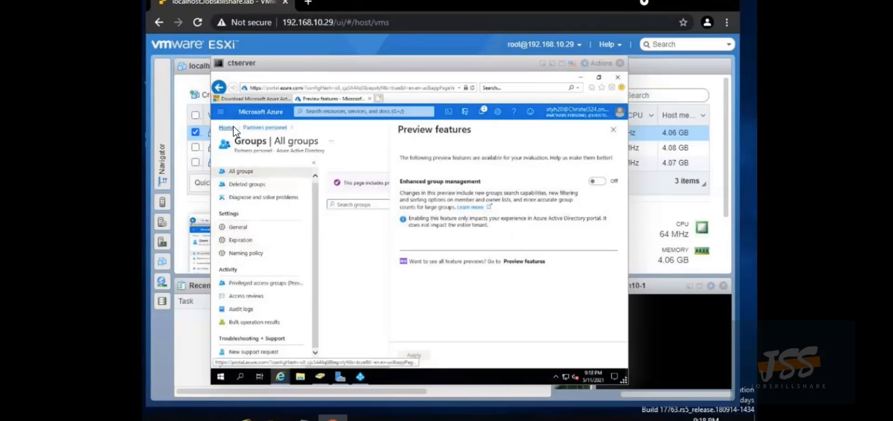
{"action": "left_click", "coordinate": [252, 125]}
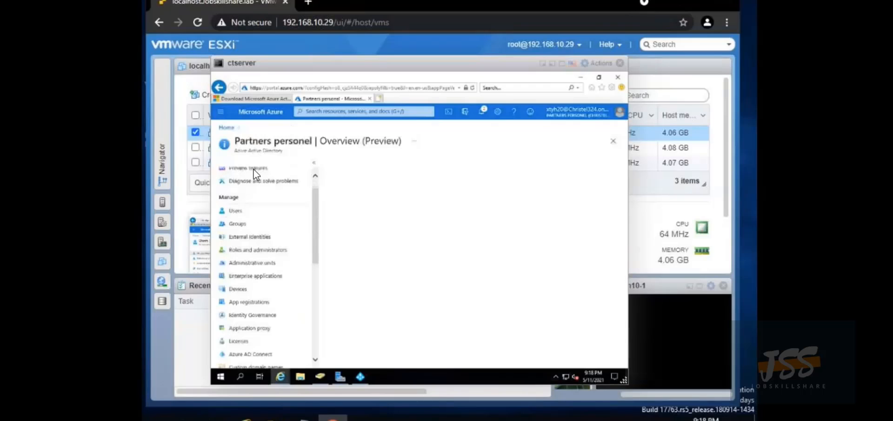
{"action": "scroll", "coordinate": [254, 170], "scroll_direction": "down", "scroll_amount": 2}
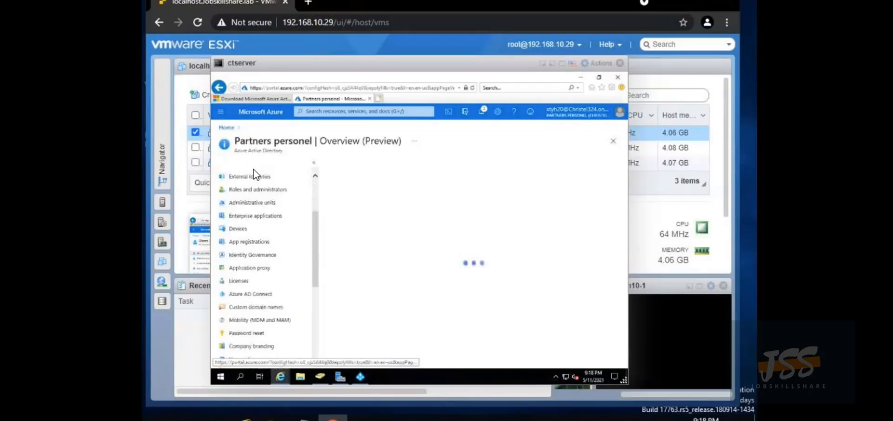
Review the directory's Azure AD Connect sync status page
{"action": "left_click", "coordinate": [248, 295]}
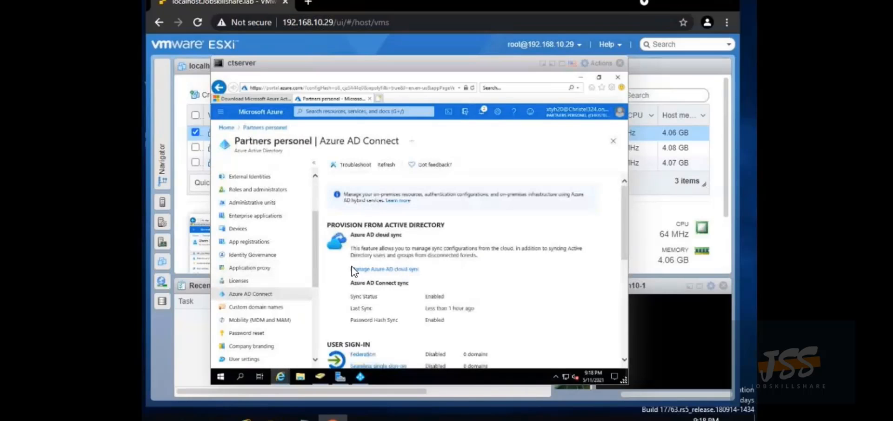
{"action": "scroll", "coordinate": [354, 271], "scroll_direction": "down", "scroll_amount": 3}
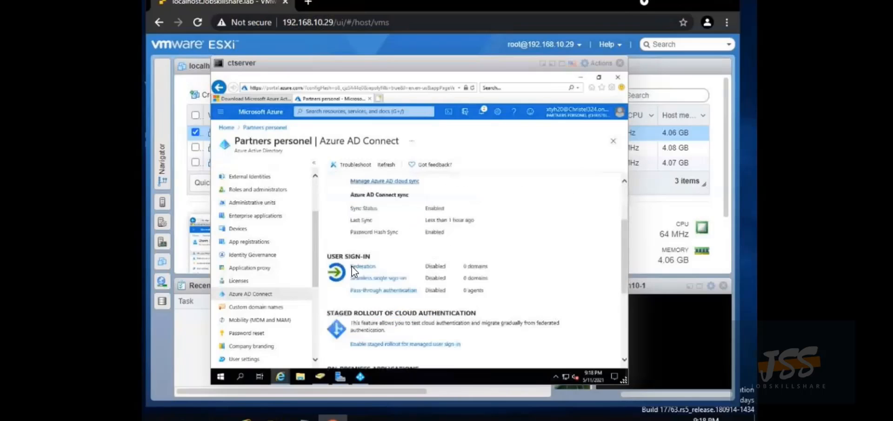
{"action": "scroll", "coordinate": [353, 270], "scroll_direction": "down", "scroll_amount": 1}
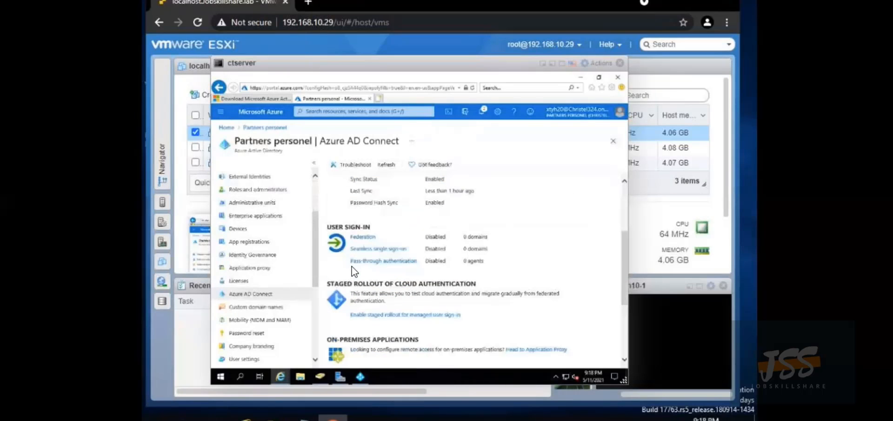
{"action": "scroll", "coordinate": [354, 271], "scroll_direction": "down", "scroll_amount": 3}
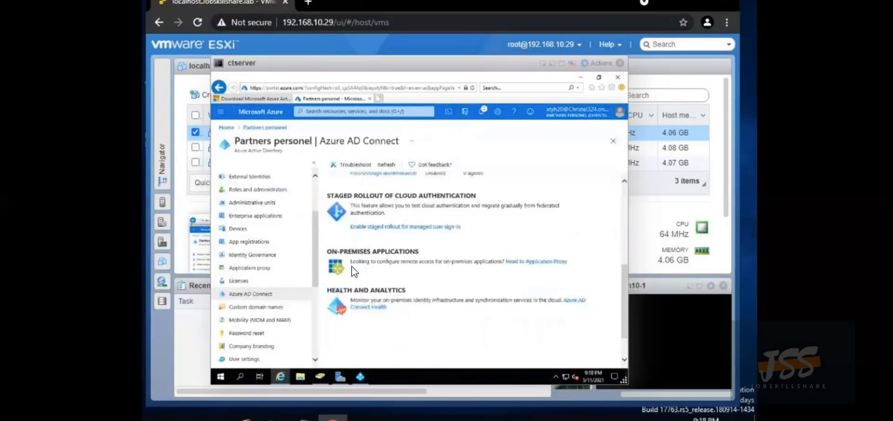
{"action": "scroll", "coordinate": [353, 271], "scroll_direction": "down", "scroll_amount": 2}
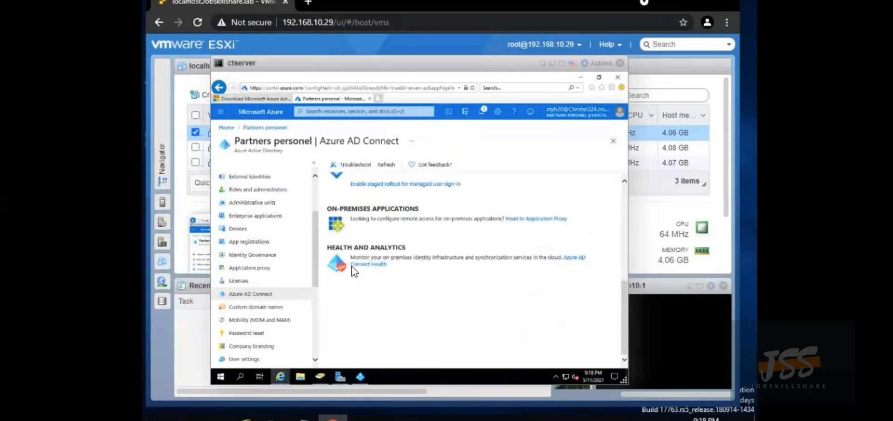
{"action": "scroll", "coordinate": [352, 267], "scroll_direction": "up", "scroll_amount": 1}
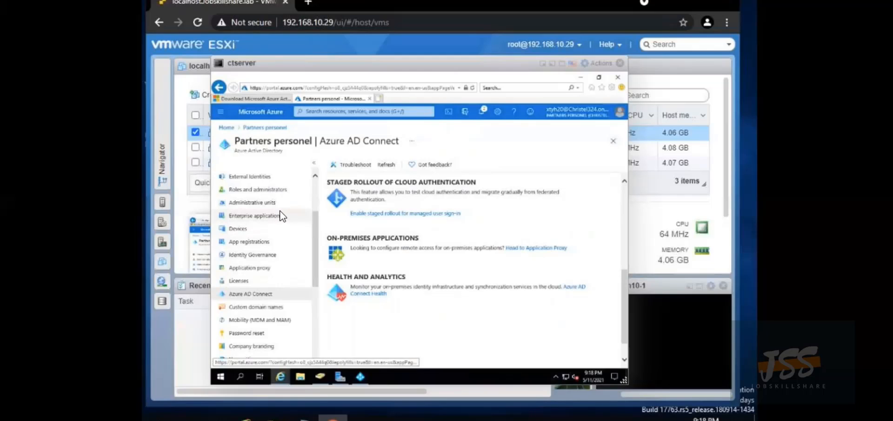
{"action": "scroll", "coordinate": [278, 235], "scroll_direction": "down", "scroll_amount": 3}
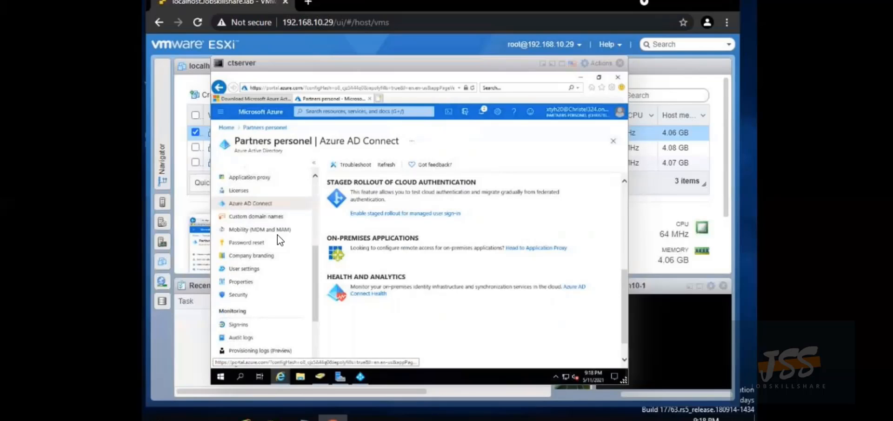
{"action": "scroll", "coordinate": [278, 235], "scroll_direction": "down", "scroll_amount": 3}
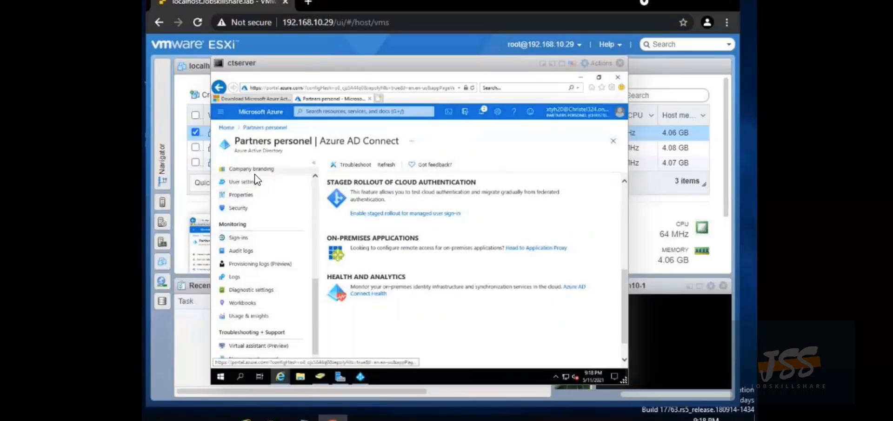
{"action": "scroll", "coordinate": [255, 180], "scroll_direction": "up", "scroll_amount": 3}
{"action": "scroll", "coordinate": [254, 179], "scroll_direction": "up", "scroll_amount": 2}
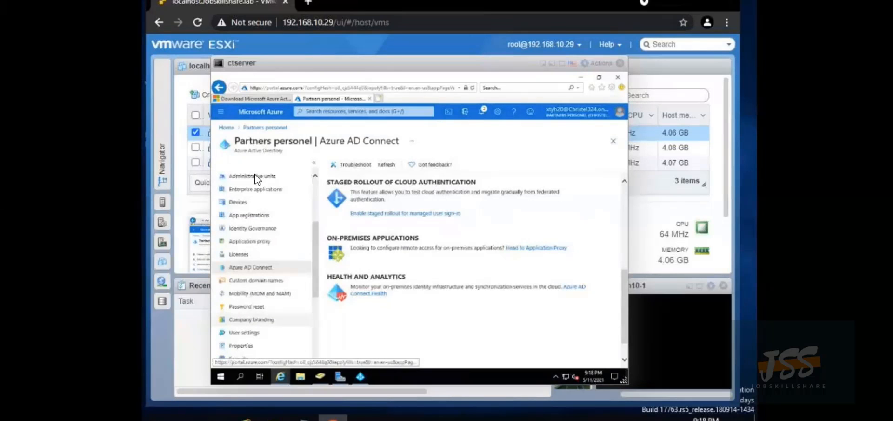
{"action": "scroll", "coordinate": [255, 179], "scroll_direction": "up", "scroll_amount": 2}
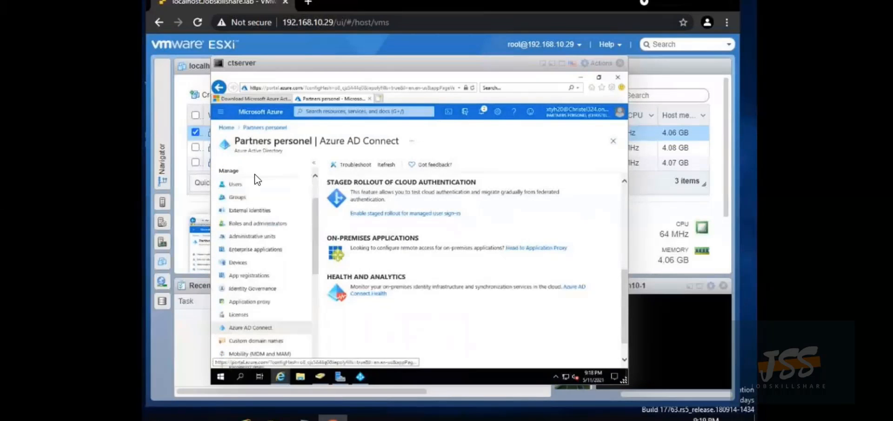
Open Groups and view its preview features, with Enhanced group management Off
{"action": "left_click", "coordinate": [245, 201]}
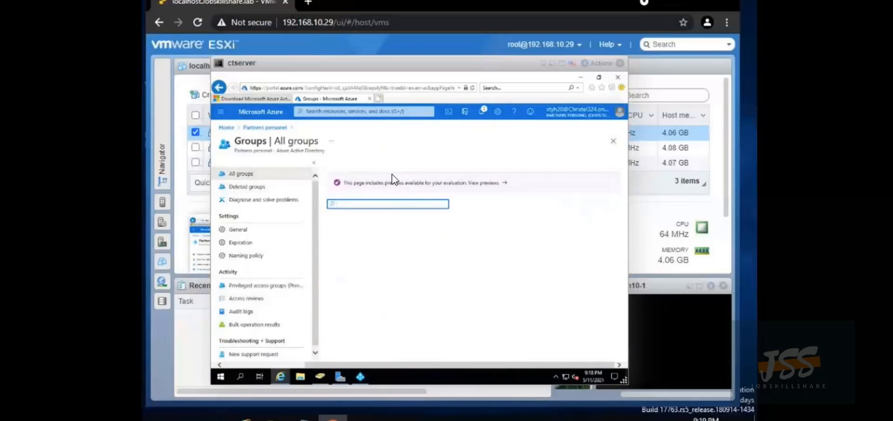
{"action": "left_click", "coordinate": [400, 185]}
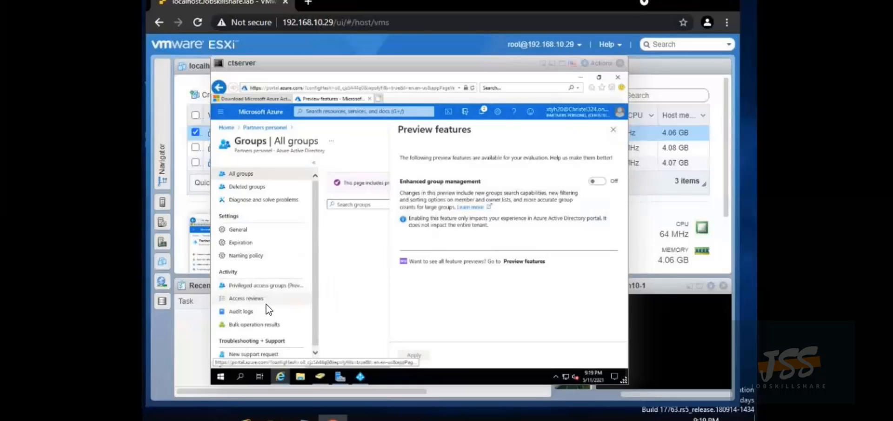
{"action": "scroll", "coordinate": [266, 303], "scroll_direction": "down", "scroll_amount": 1}
{"action": "scroll", "coordinate": [269, 301], "scroll_direction": "up", "scroll_amount": 1}
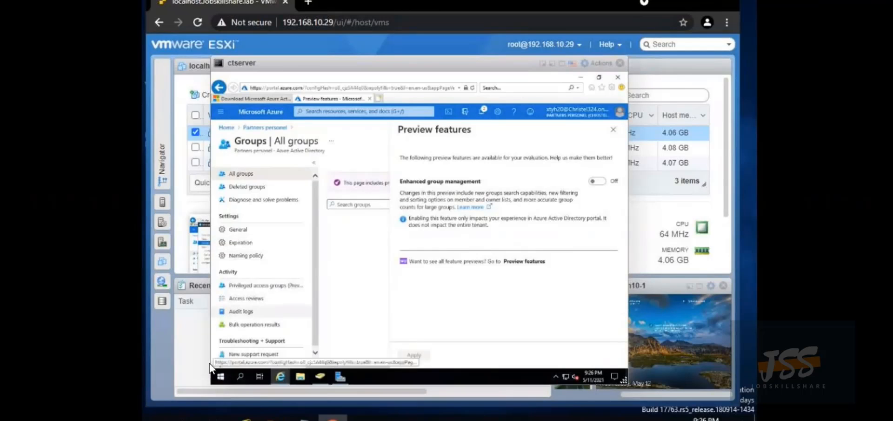
Reopen Azure AD Connect from a Start search for 'azure' and choose Customize synchronization options
{"action": "left_click", "coordinate": [241, 381]}
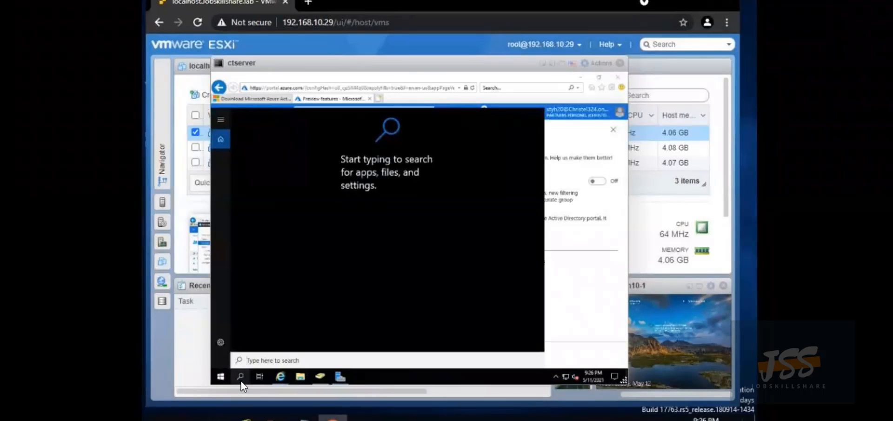
{"action": "type", "text": "azure"}
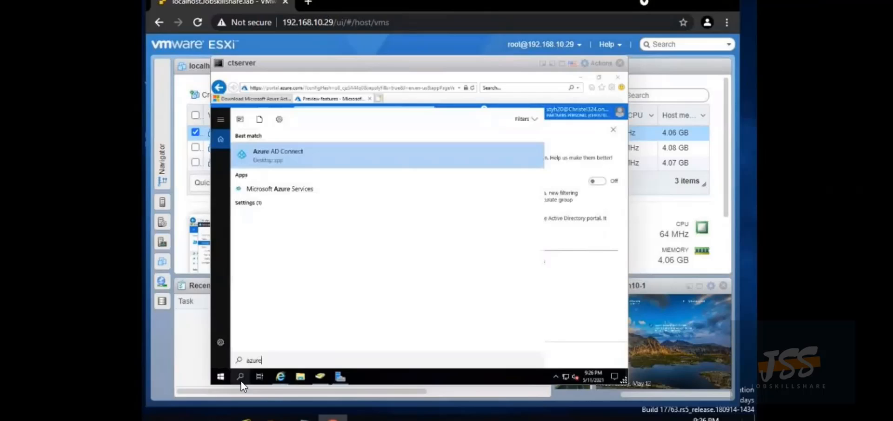
{"action": "left_click", "coordinate": [269, 159]}
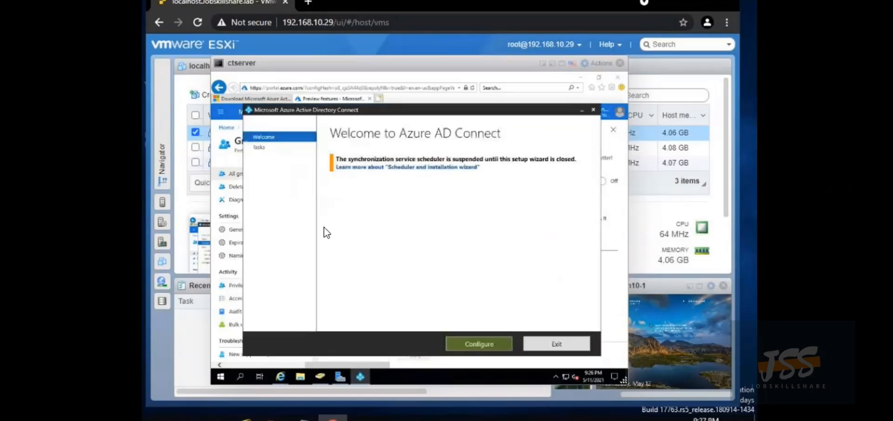
{"action": "left_click", "coordinate": [479, 343]}
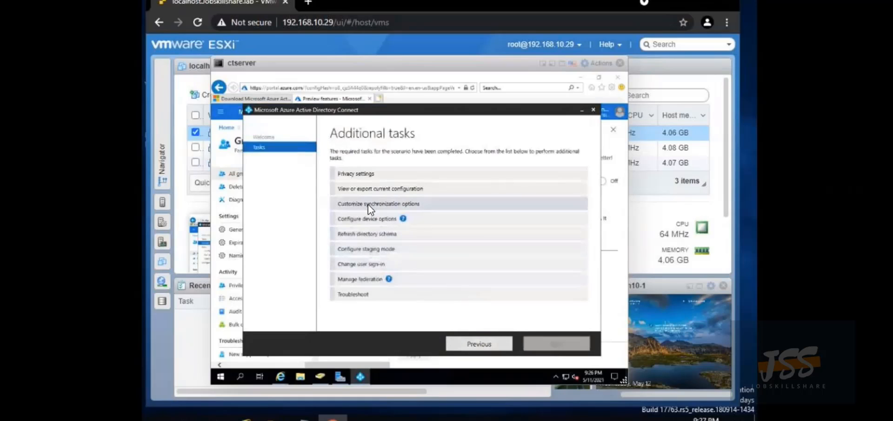
{"action": "left_click", "coordinate": [369, 205]}
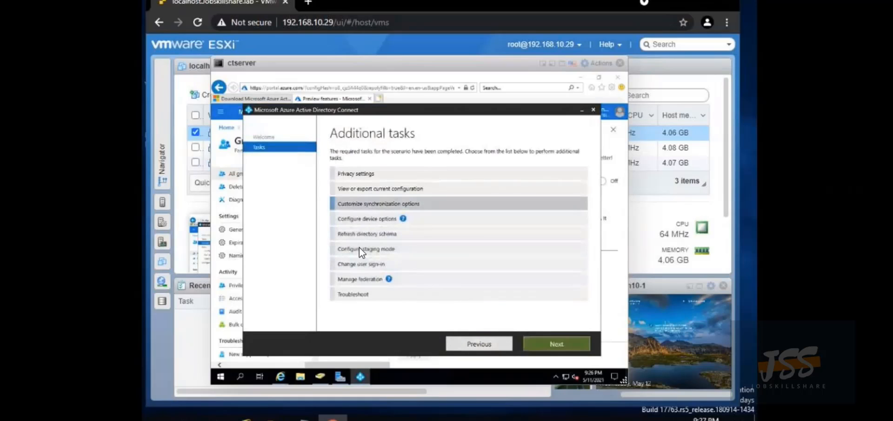
{"action": "left_click", "coordinate": [542, 344]}
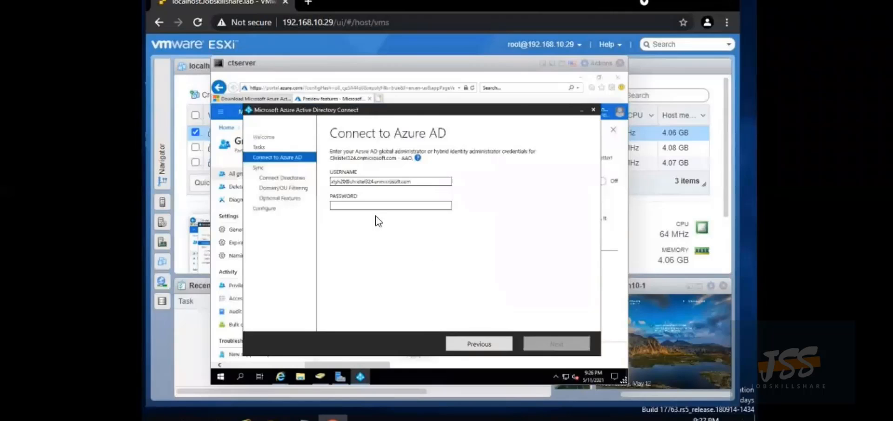
Sign in to Azure AD with the administrator password
{"action": "left_click", "coordinate": [375, 205]}
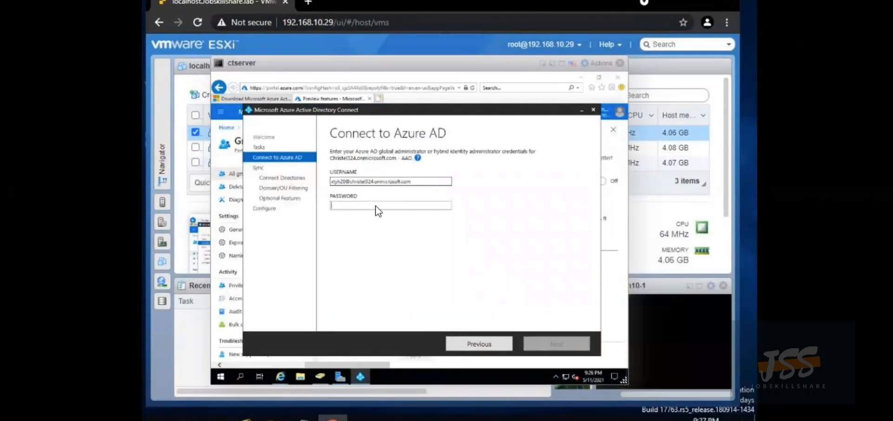
{"action": "type", "text": "P"}
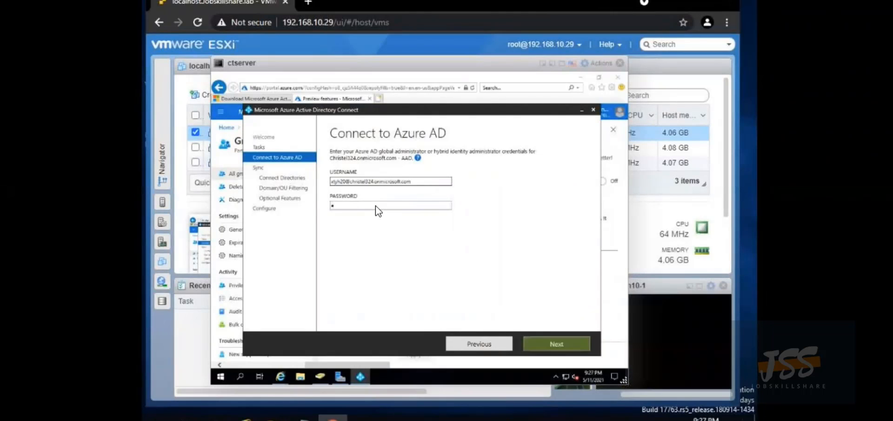
{"action": "type", "text": "••••"}
{"action": "left_click", "coordinate": [544, 339]}
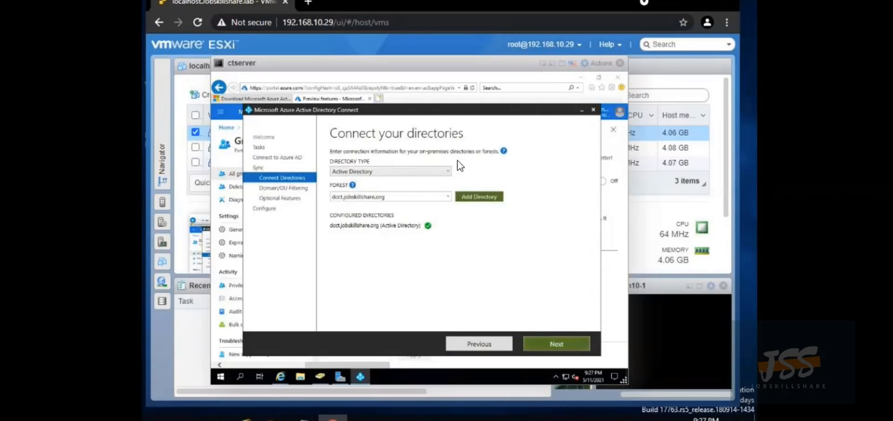
Cancel the forest account dialog, keep all domains/OUs and optional features, and reach Ready to configure
{"action": "left_click", "coordinate": [478, 198]}
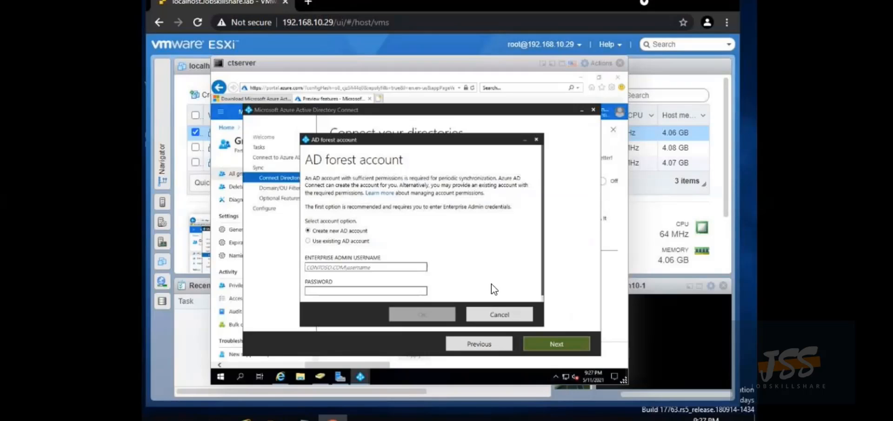
{"action": "left_click", "coordinate": [495, 316]}
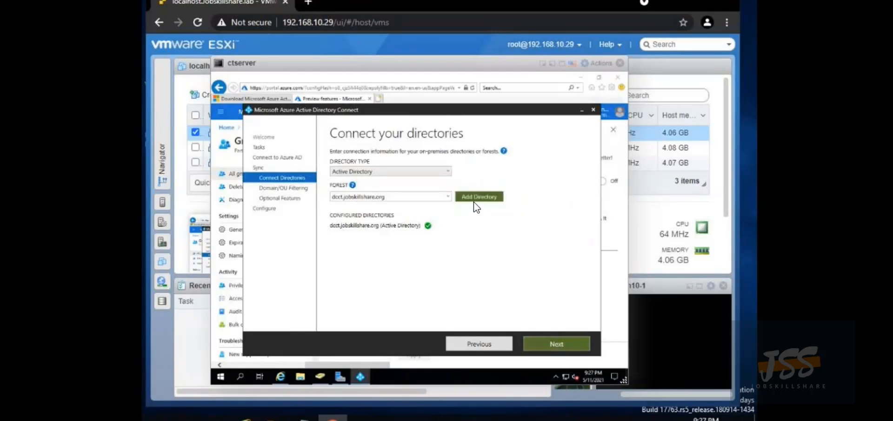
{"action": "left_click", "coordinate": [551, 342]}
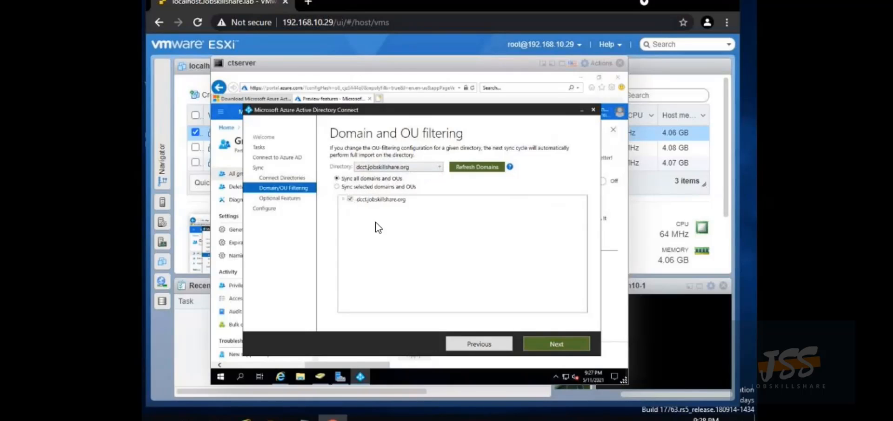
{"action": "left_click", "coordinate": [554, 343]}
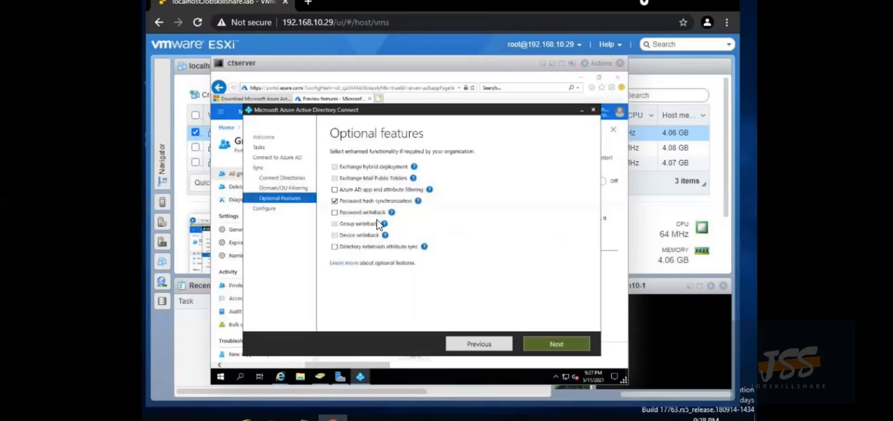
{"action": "left_click", "coordinate": [545, 344]}
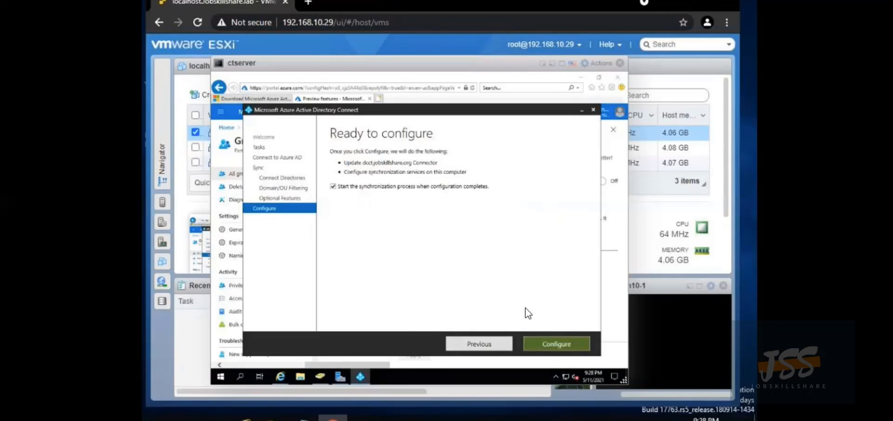
Apply the sync configuration and exit the wizard once Configuration complete appears
{"action": "left_click", "coordinate": [549, 344]}
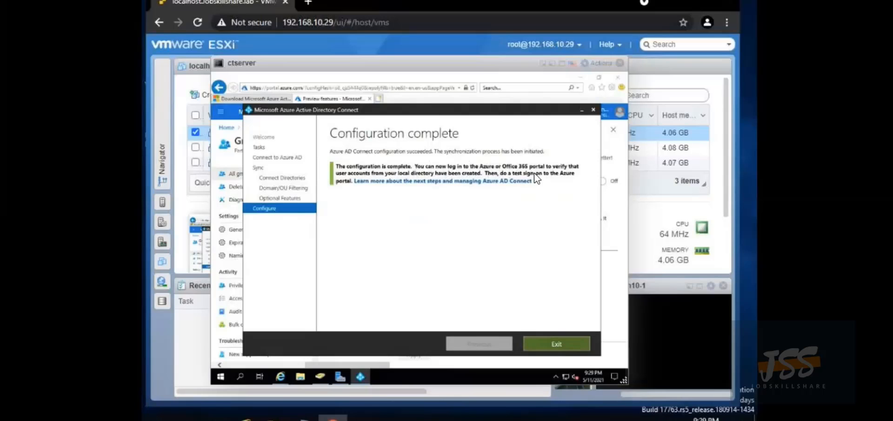
{"action": "left_click", "coordinate": [557, 344]}
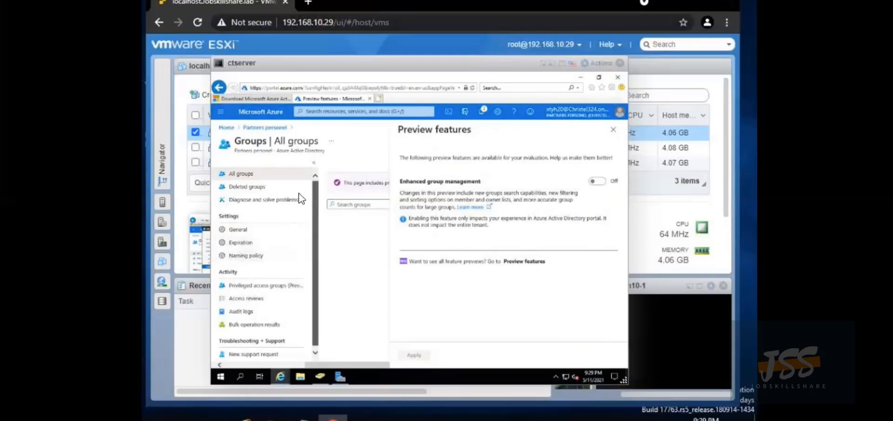
Open the Partners personel directory and its All users list
{"action": "left_click", "coordinate": [259, 126]}
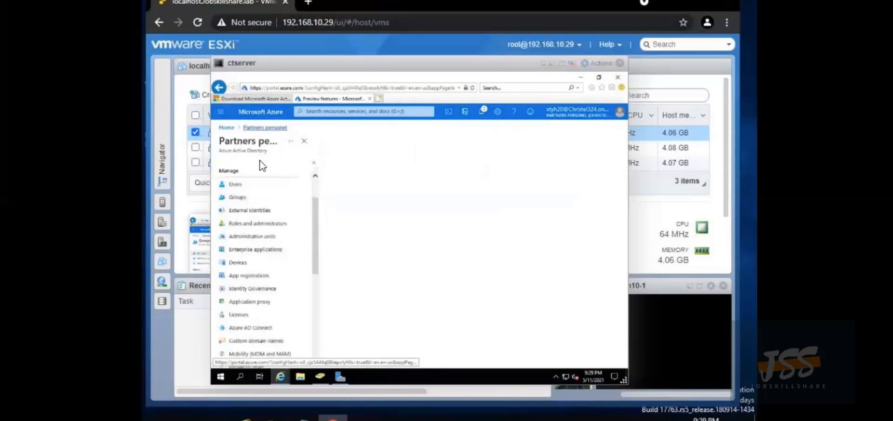
{"action": "left_click", "coordinate": [236, 185]}
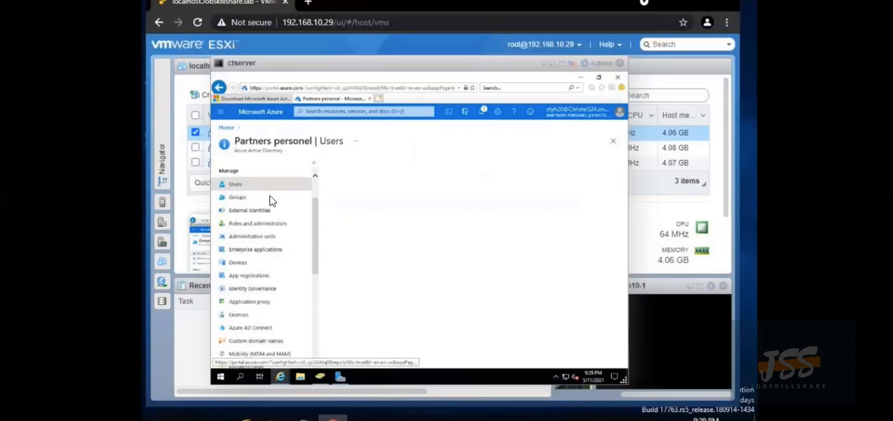
{"action": "left_click", "coordinate": [239, 185]}
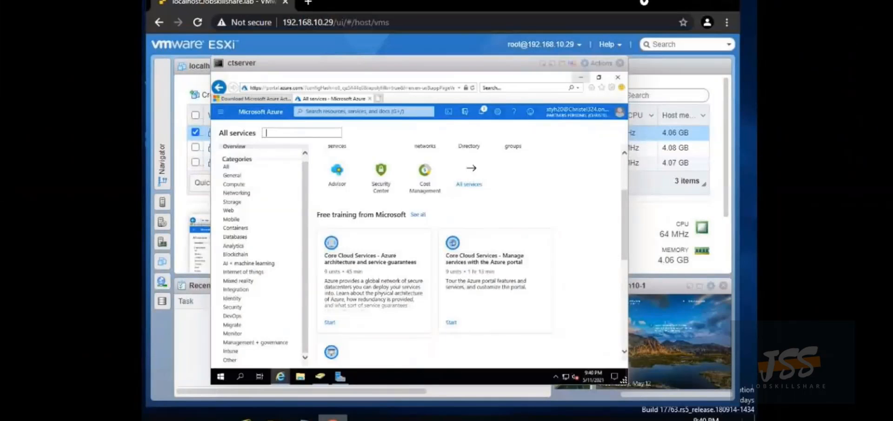
In a new Edge tab, search Bing for portal.office.com and open the Office 365 login result
{"action": "mouse_move", "coordinate": [332, 417]}
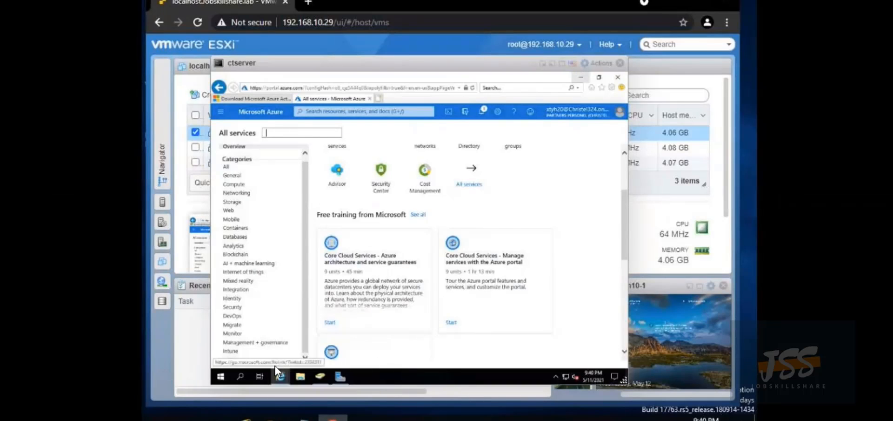
{"action": "left_click", "coordinate": [279, 374]}
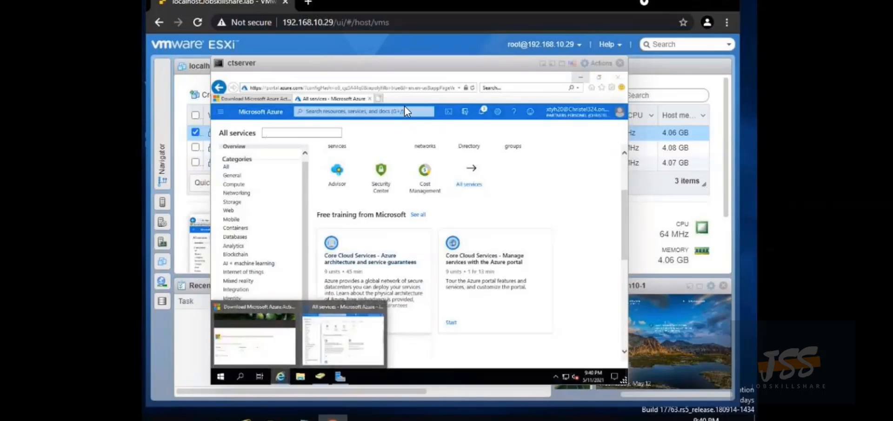
{"action": "left_click", "coordinate": [379, 98]}
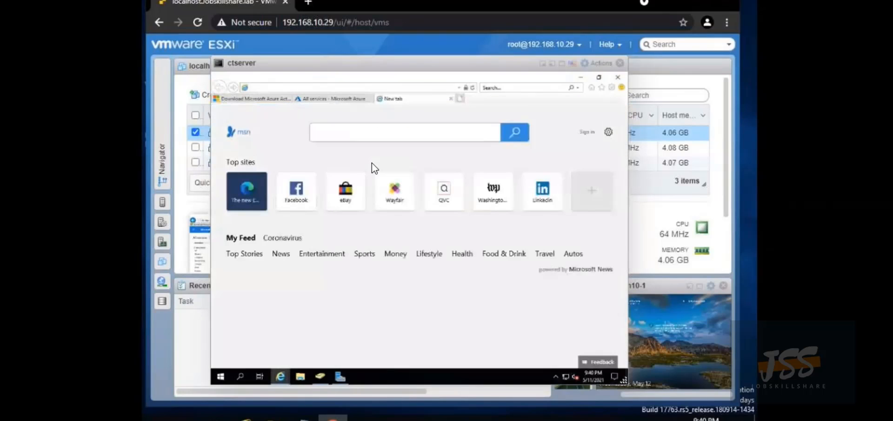
{"action": "type", "text": "portal"}
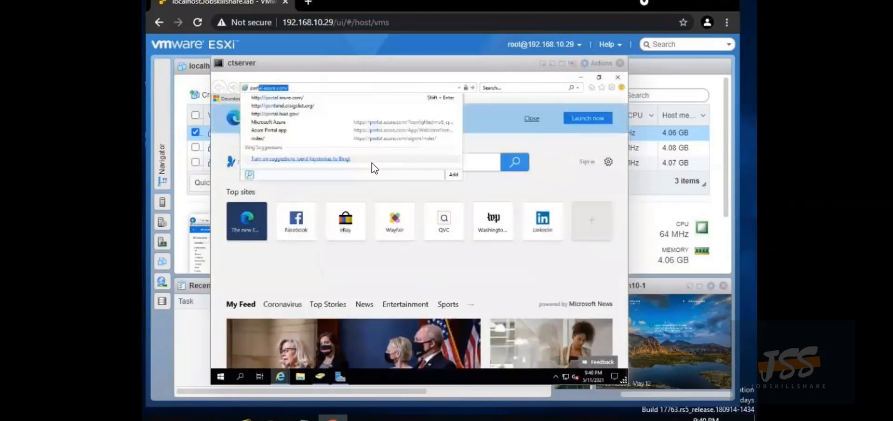
{"action": "type", "text": ".u"}
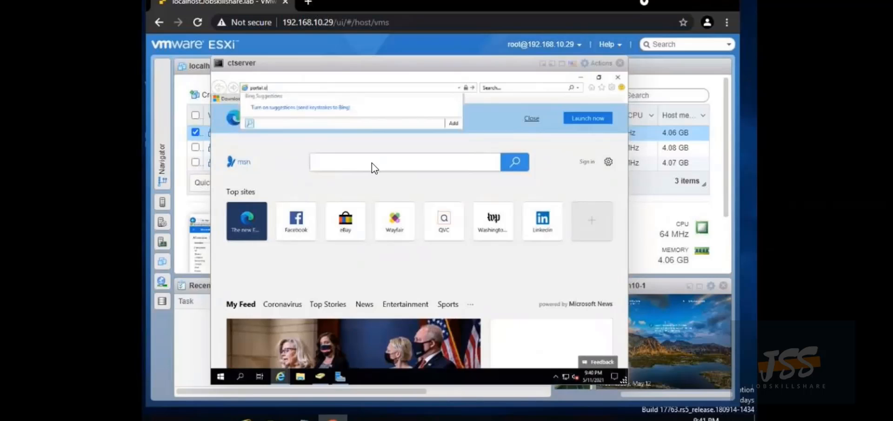
{"action": "type", "text": "ce.com"}
{"action": "key", "text": "Return"}
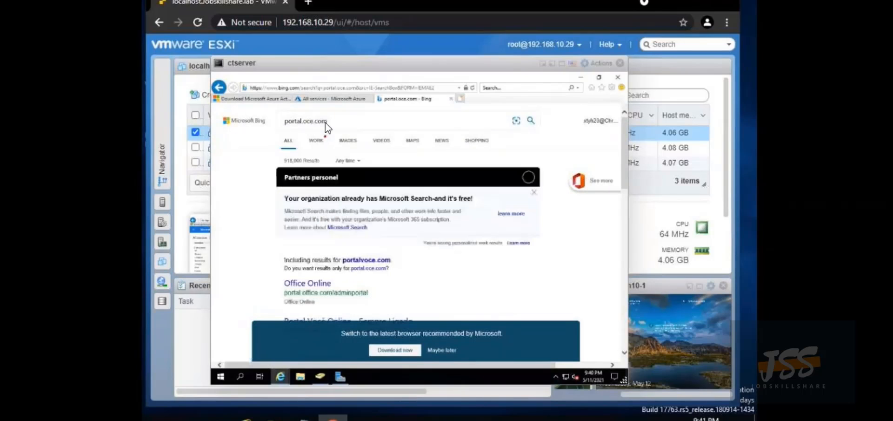
{"action": "left_click", "coordinate": [303, 121]}
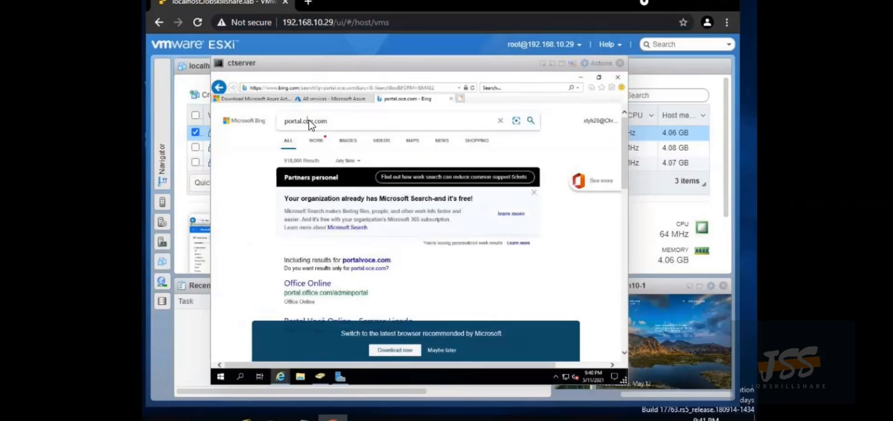
{"action": "type", "text": "ffi"}
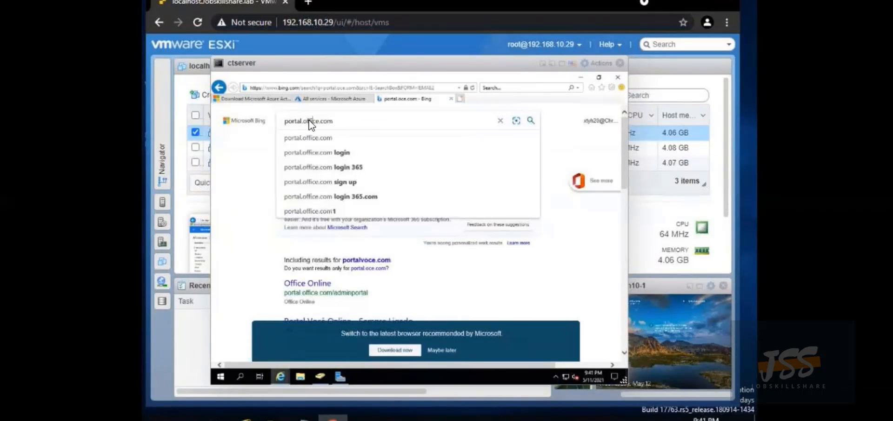
{"action": "key", "text": "Return"}
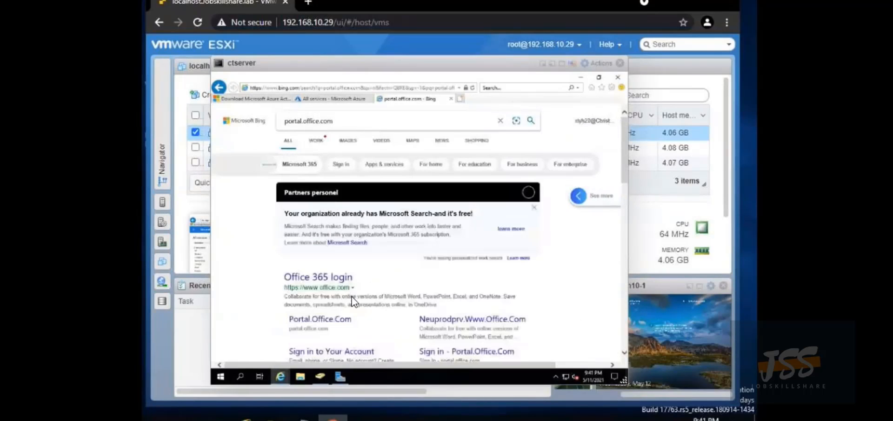
{"action": "scroll", "coordinate": [351, 299], "scroll_direction": "down", "scroll_amount": 1}
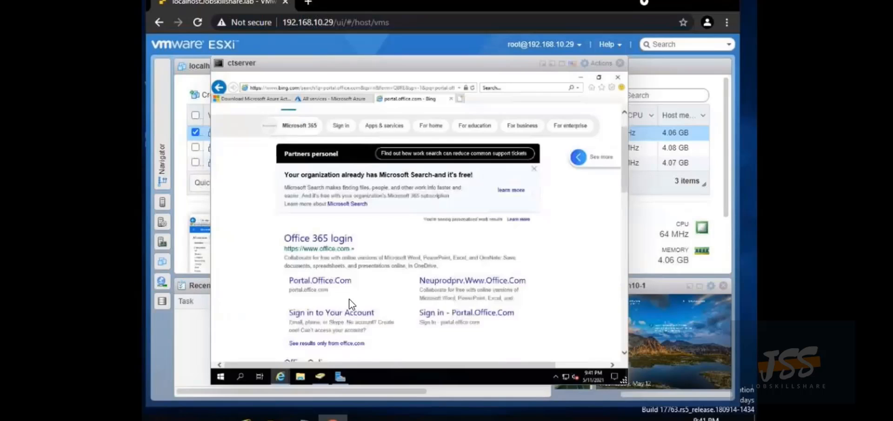
{"action": "scroll", "coordinate": [350, 304], "scroll_direction": "down", "scroll_amount": 1}
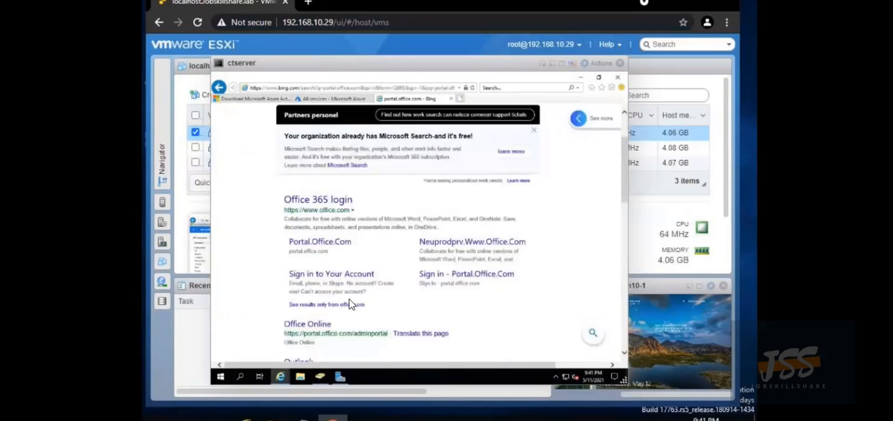
{"action": "left_click", "coordinate": [324, 205]}
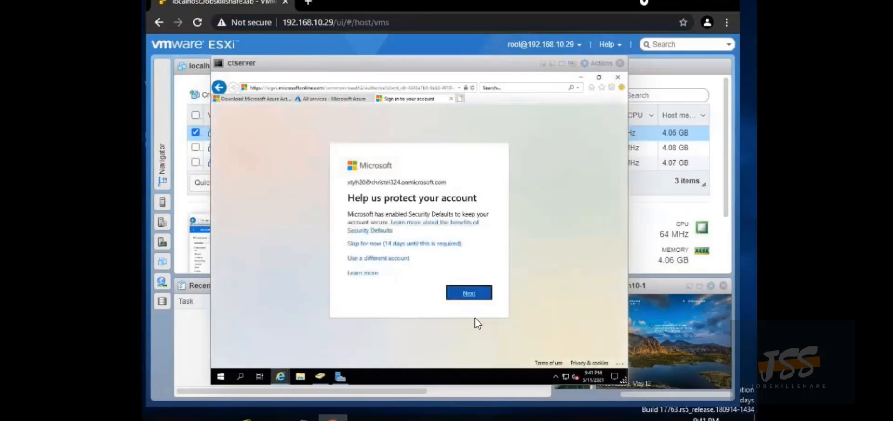
Skip the security prompt, browse the app launcher and All apps, then skip the prompt again
{"action": "left_click", "coordinate": [424, 245]}
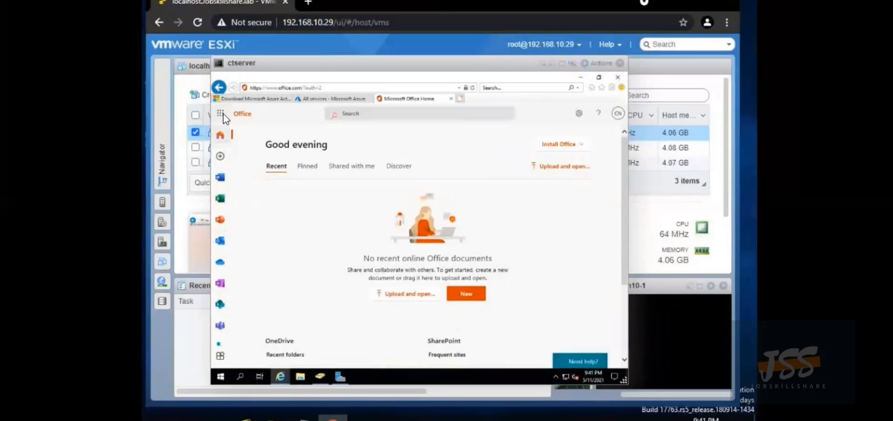
{"action": "left_click", "coordinate": [222, 114]}
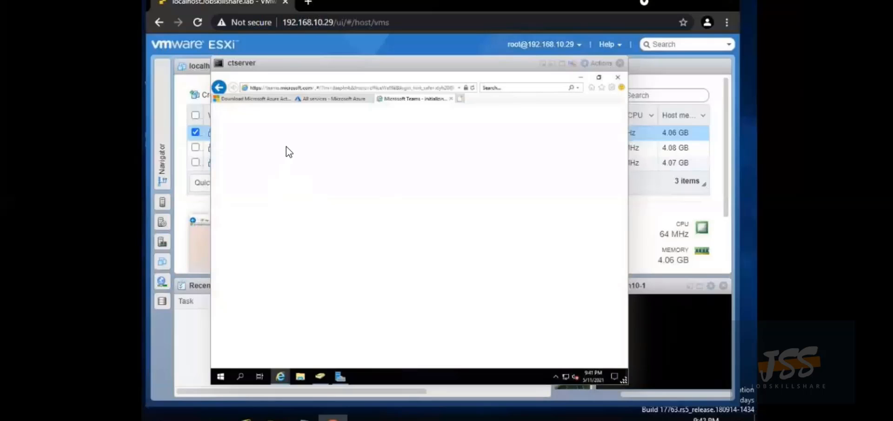
{"action": "left_click", "coordinate": [217, 88]}
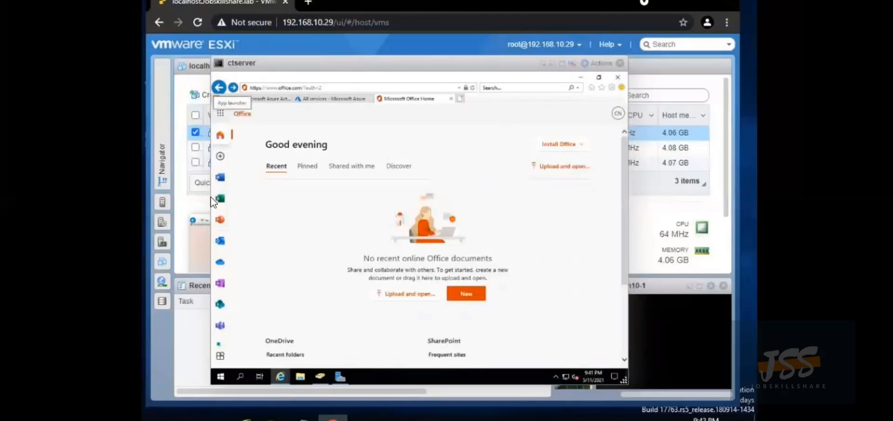
{"action": "left_click", "coordinate": [221, 356]}
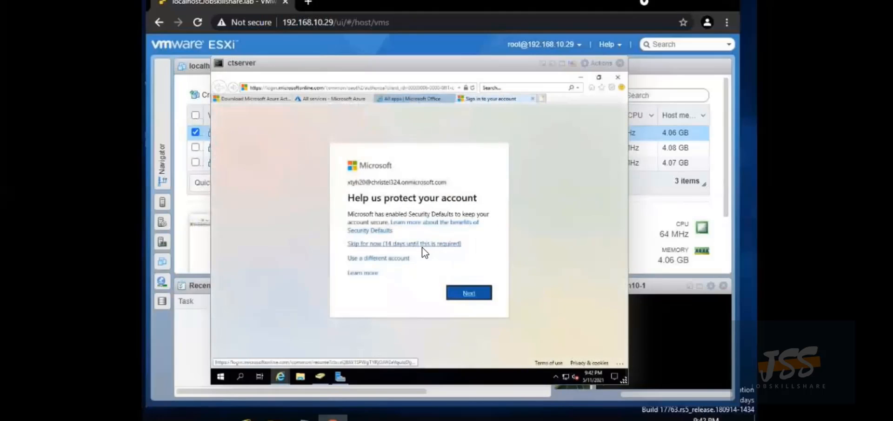
{"action": "left_click", "coordinate": [410, 243]}
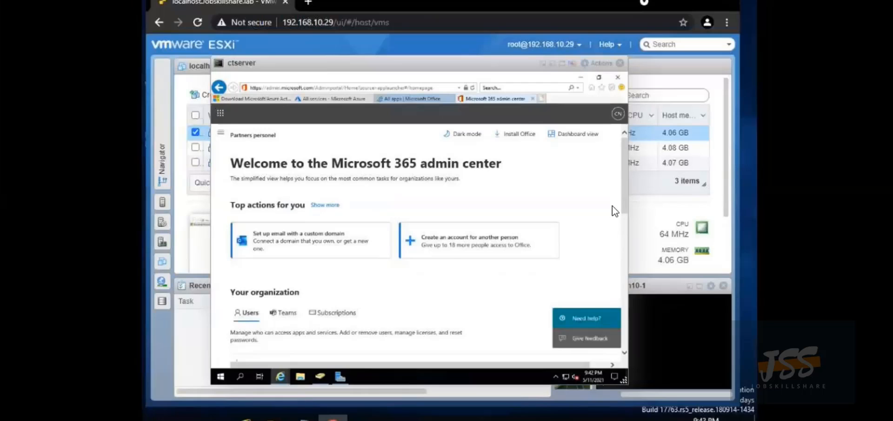
{"action": "scroll", "coordinate": [612, 206], "scroll_direction": "down", "scroll_amount": 10}
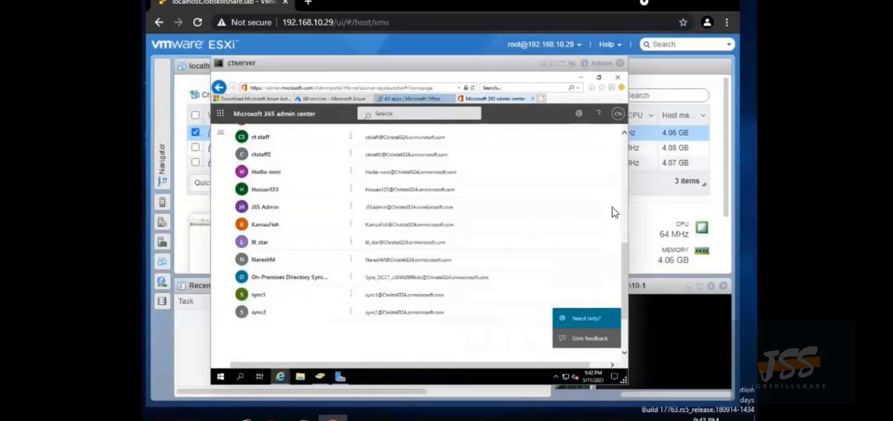
{"action": "scroll", "coordinate": [612, 207], "scroll_direction": "up", "scroll_amount": 3}
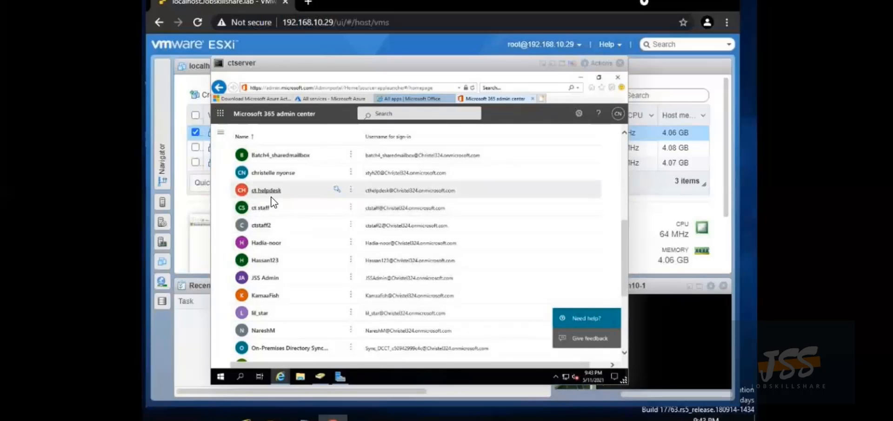
{"action": "scroll", "coordinate": [289, 197], "scroll_direction": "up", "scroll_amount": 3}
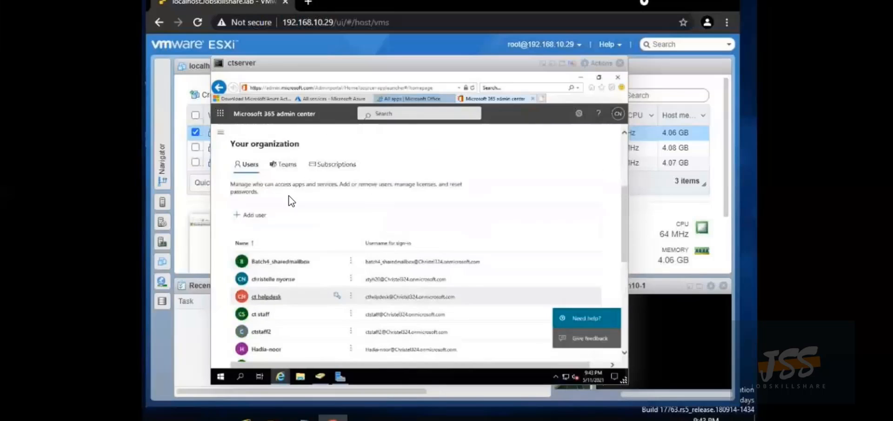
{"action": "scroll", "coordinate": [289, 197], "scroll_direction": "up", "scroll_amount": 2}
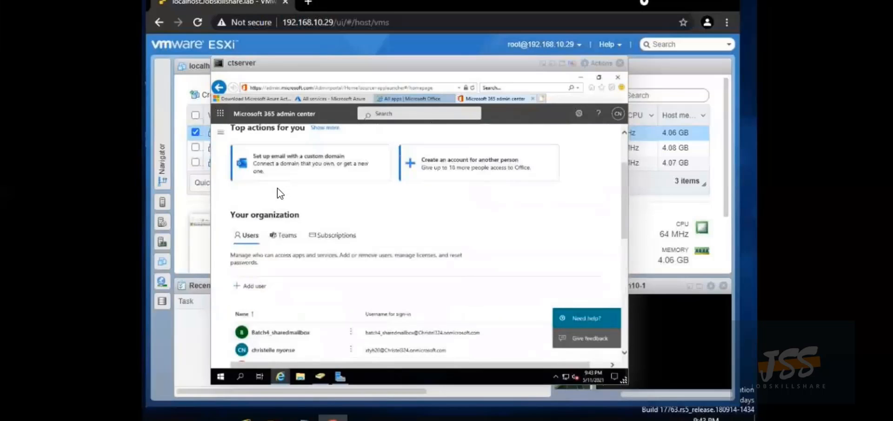
{"action": "scroll", "coordinate": [266, 191], "scroll_direction": "up", "scroll_amount": 2}
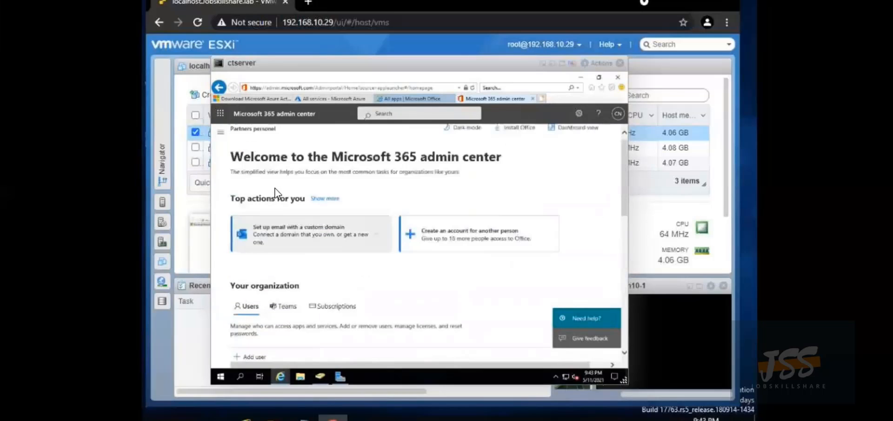
Review the Organization information details, close the pane, and scroll the Organization profile list
{"action": "left_click", "coordinate": [249, 130]}
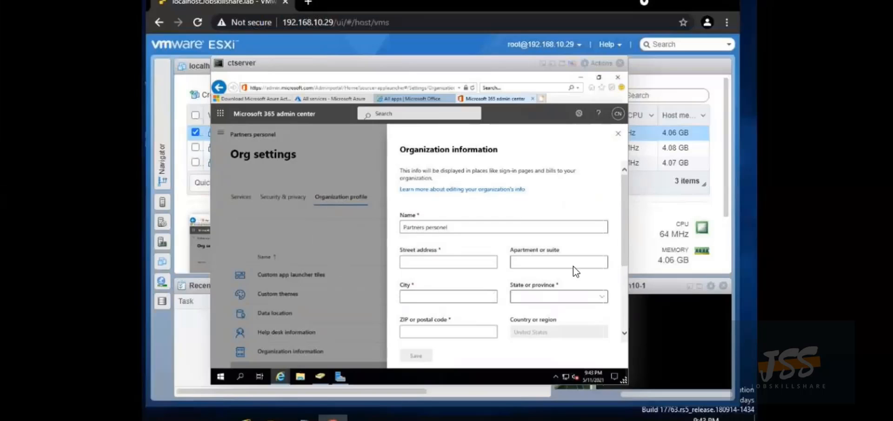
{"action": "scroll", "coordinate": [617, 302], "scroll_direction": "down", "scroll_amount": 3}
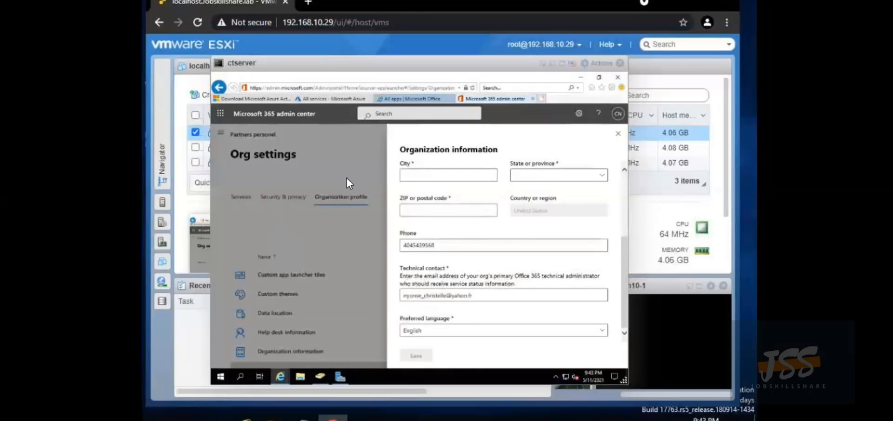
{"action": "left_click", "coordinate": [617, 135]}
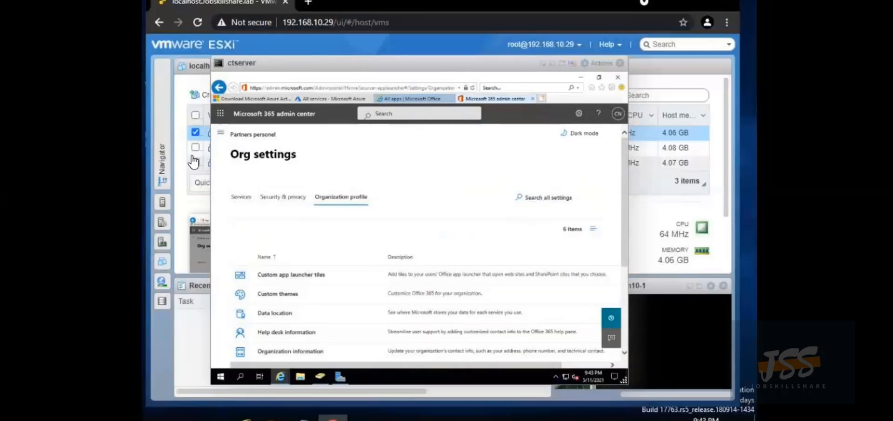
{"action": "scroll", "coordinate": [328, 268], "scroll_direction": "down", "scroll_amount": 3}
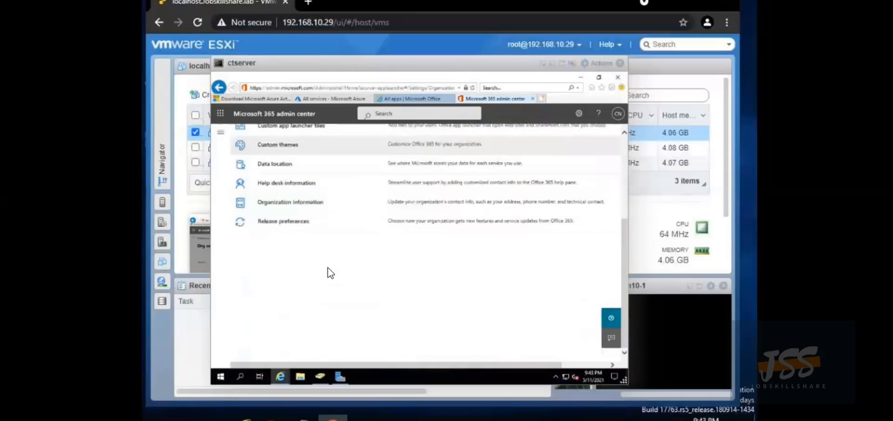
{"action": "scroll", "coordinate": [328, 270], "scroll_direction": "up", "scroll_amount": 3}
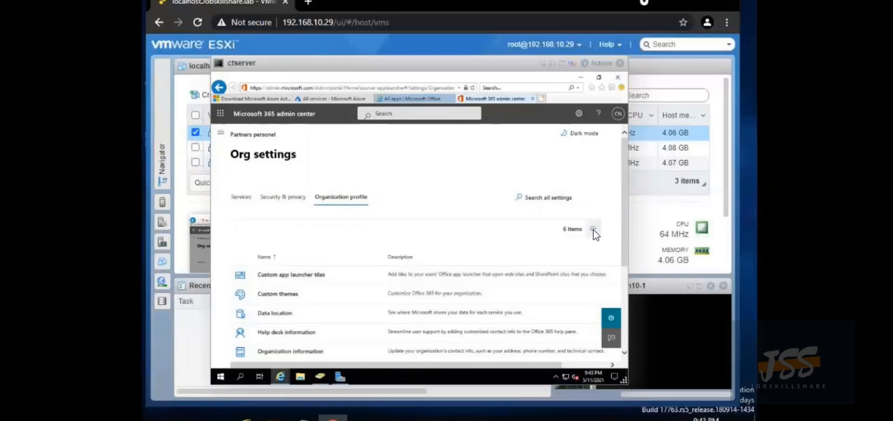
Expand Users in the admin center navigation and open Active users showing sync1 and sync2
{"action": "left_click", "coordinate": [220, 132]}
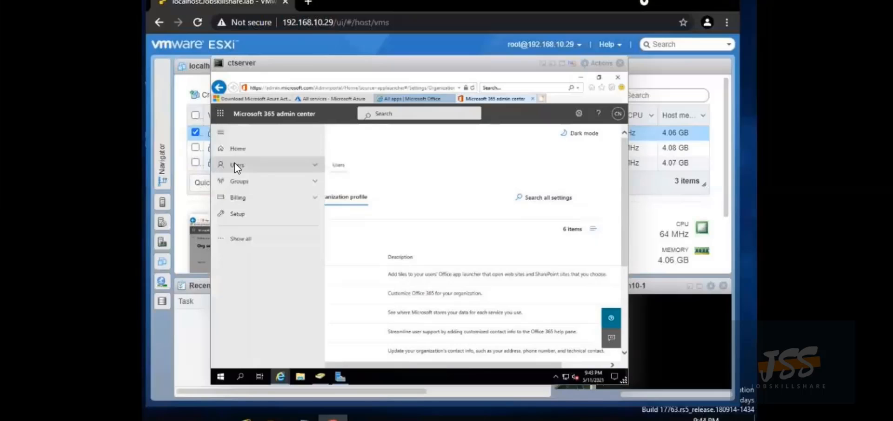
{"action": "left_click", "coordinate": [234, 163]}
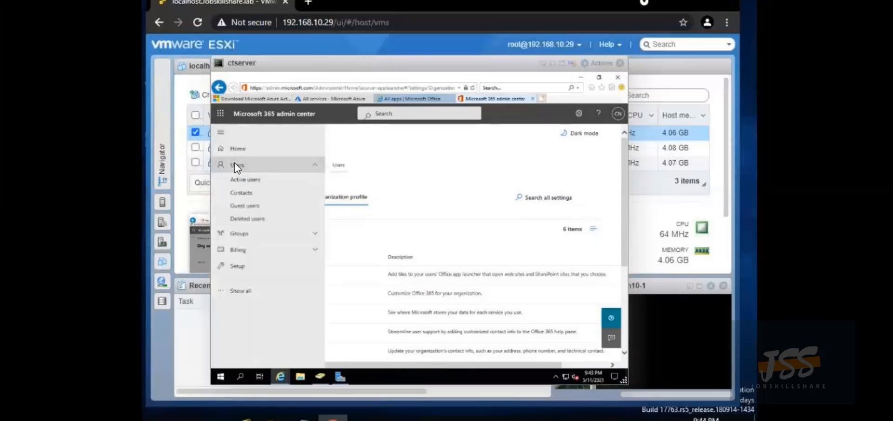
{"action": "left_click", "coordinate": [247, 181]}
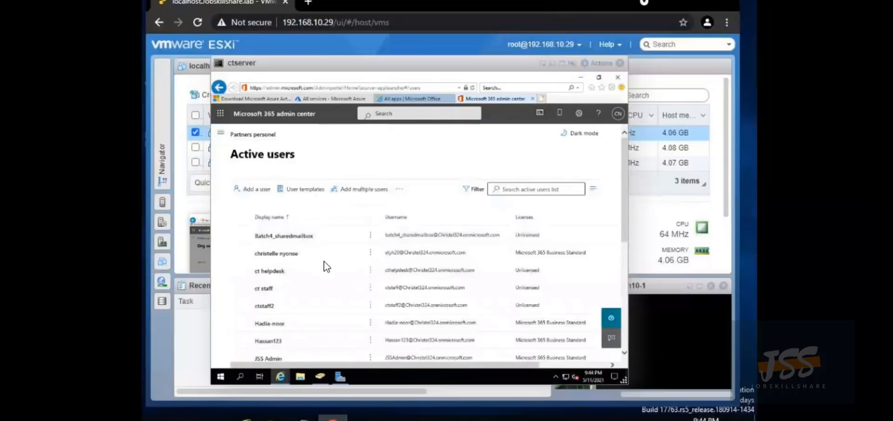
{"action": "scroll", "coordinate": [326, 266], "scroll_direction": "down", "scroll_amount": 3}
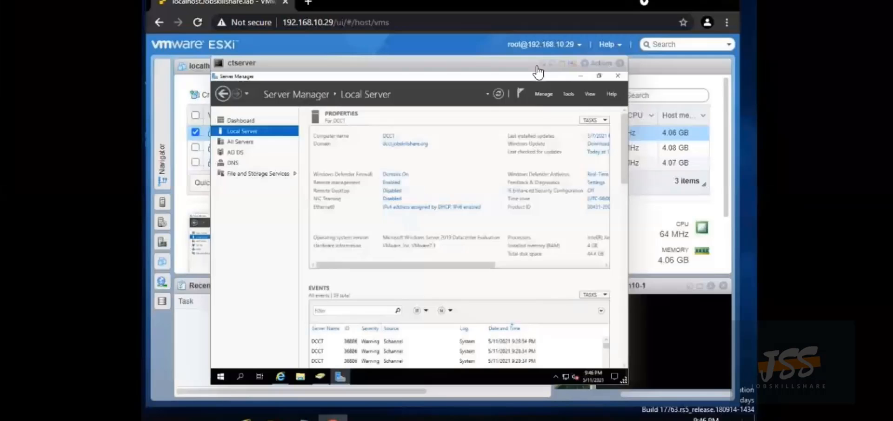
Open Active Directory Users and Computers and expand the dcct.jobskillshare.org domain
{"action": "left_click", "coordinate": [569, 93]}
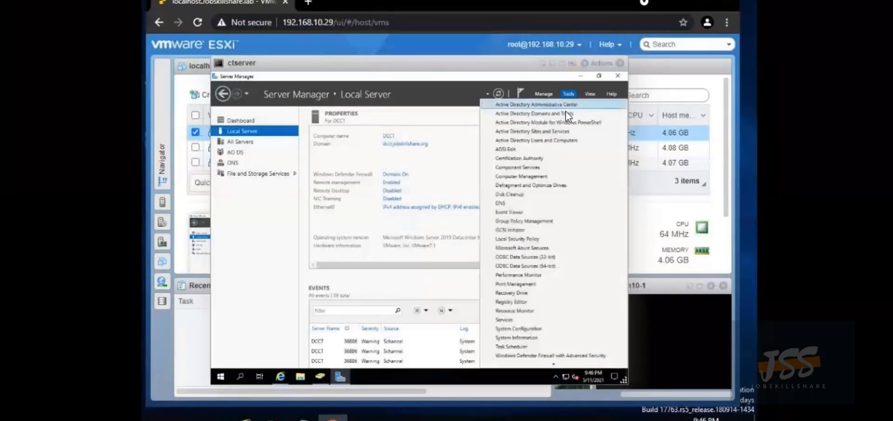
{"action": "left_click", "coordinate": [546, 140]}
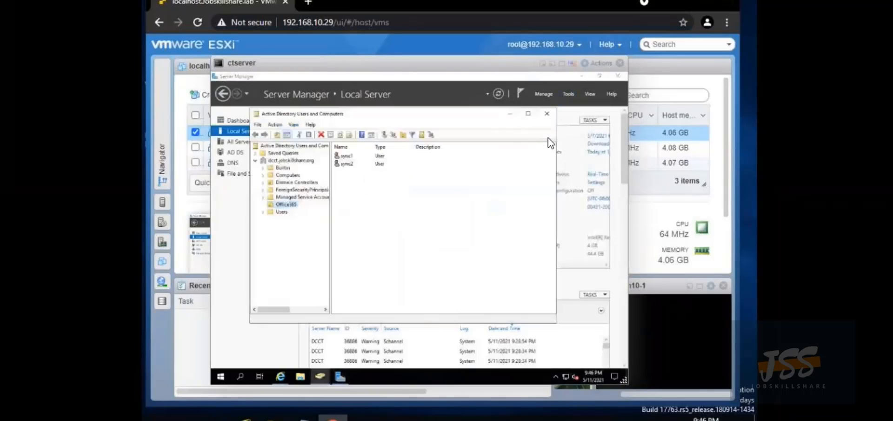
{"action": "double_click", "coordinate": [259, 160]}
{"action": "double_click", "coordinate": [259, 160]}
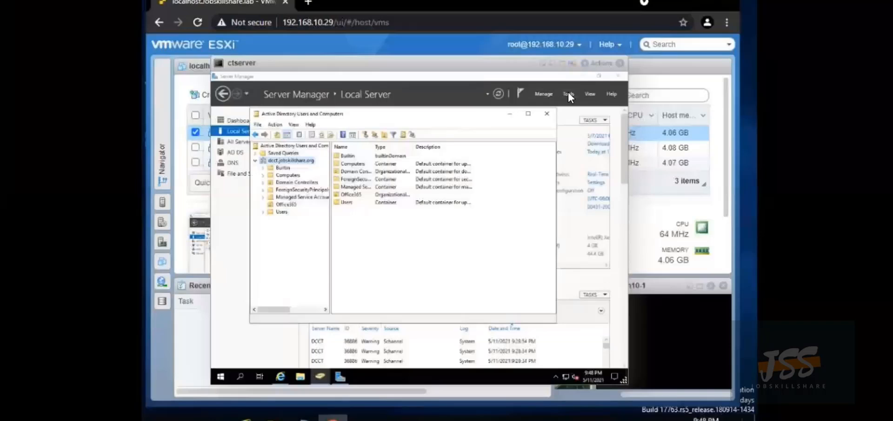
Return to the Server Manager Dashboard and launch the Add Roles and Features Wizard
{"action": "left_click", "coordinate": [568, 93]}
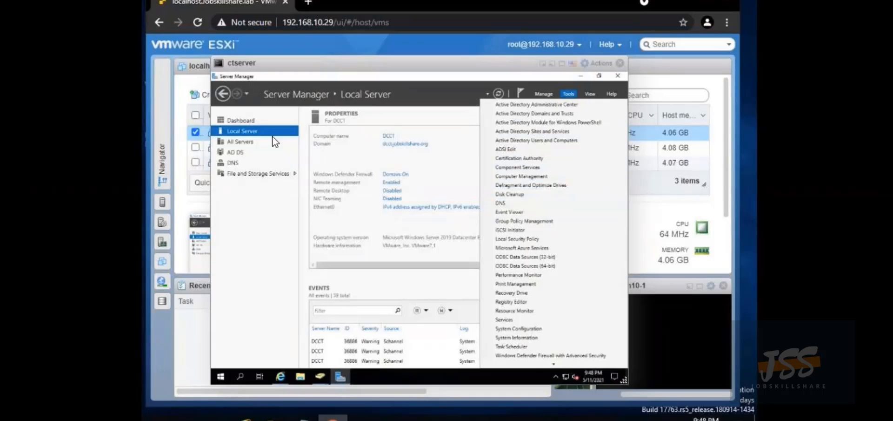
{"action": "left_click", "coordinate": [253, 130]}
{"action": "left_click", "coordinate": [251, 123]}
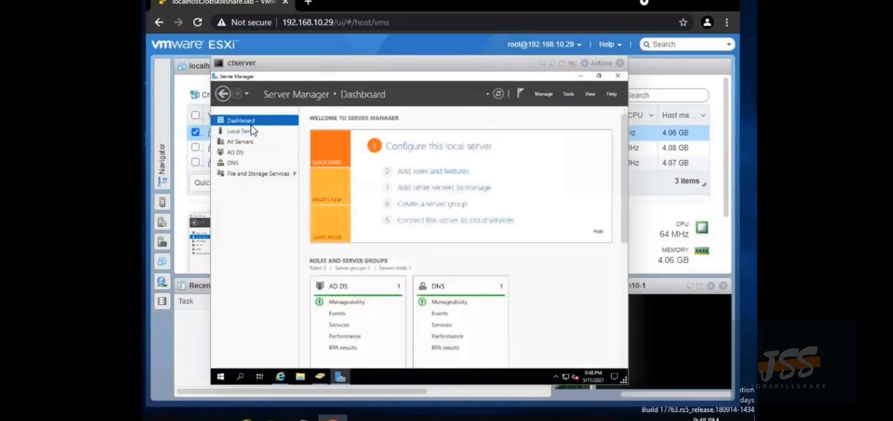
{"action": "left_click", "coordinate": [411, 172]}
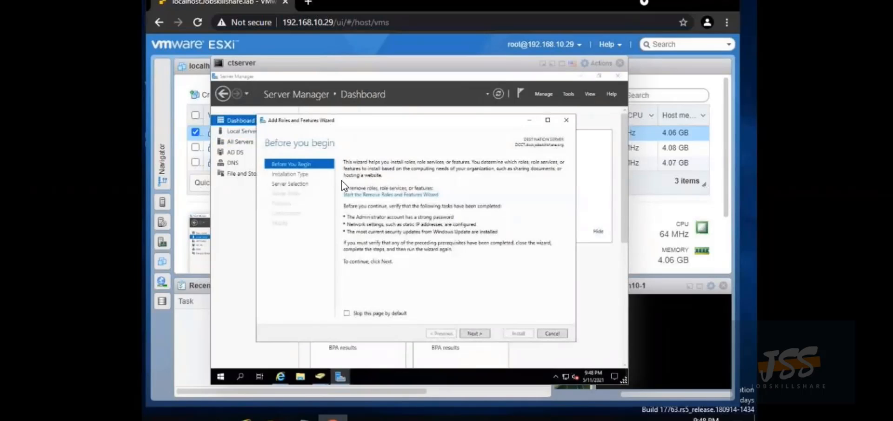
Keep role-based installation on this server and select DHCP Server with its management tools
{"action": "left_click", "coordinate": [479, 334]}
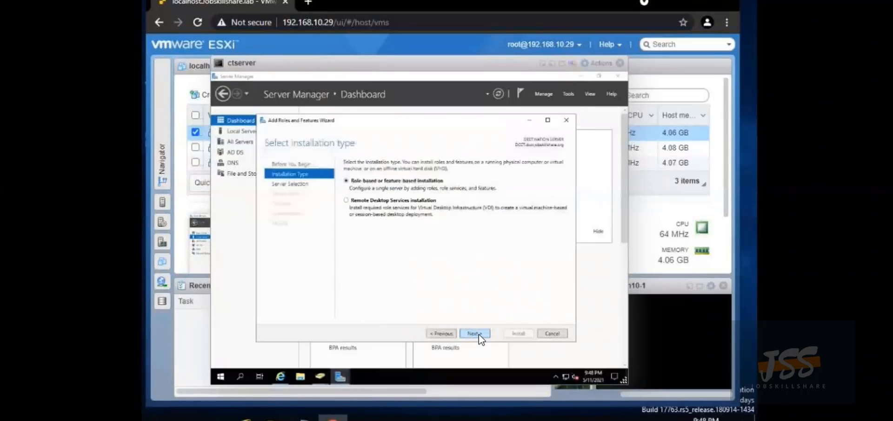
{"action": "left_click", "coordinate": [479, 334]}
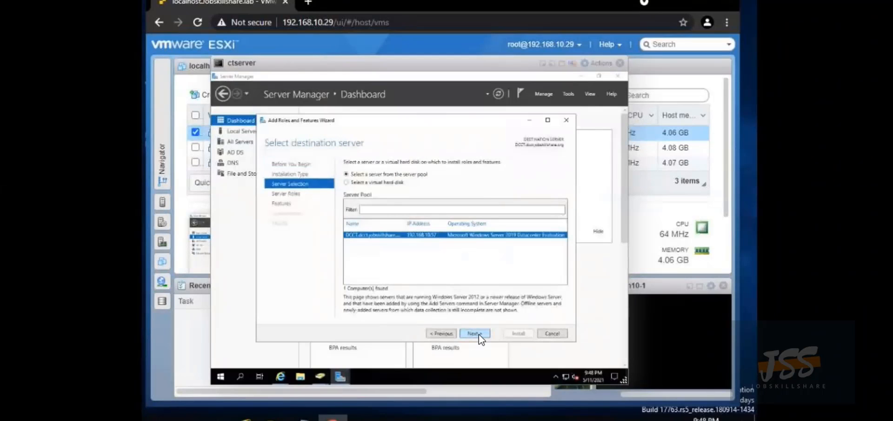
{"action": "left_click", "coordinate": [479, 334]}
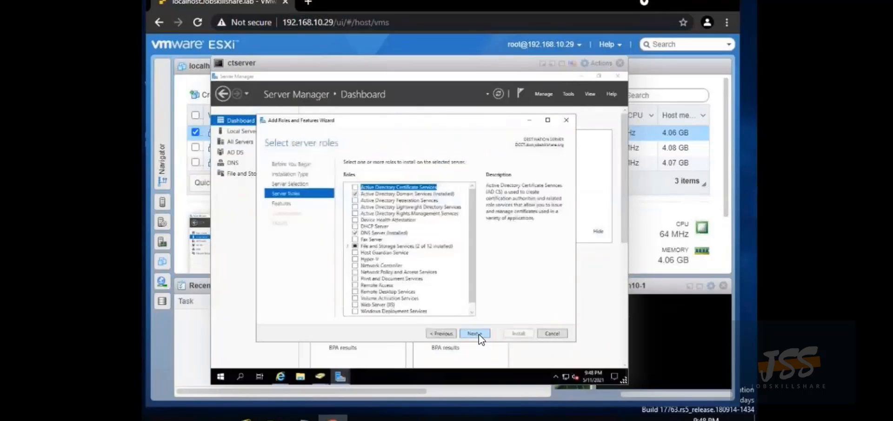
{"action": "left_click", "coordinate": [355, 226]}
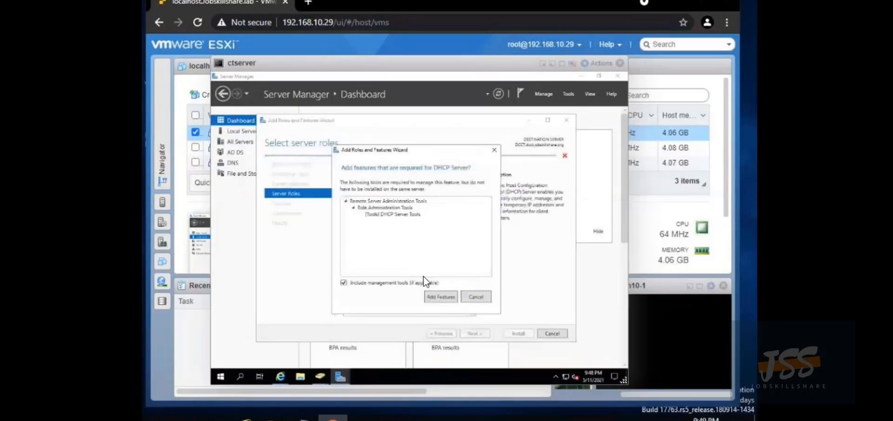
{"action": "left_click", "coordinate": [447, 298]}
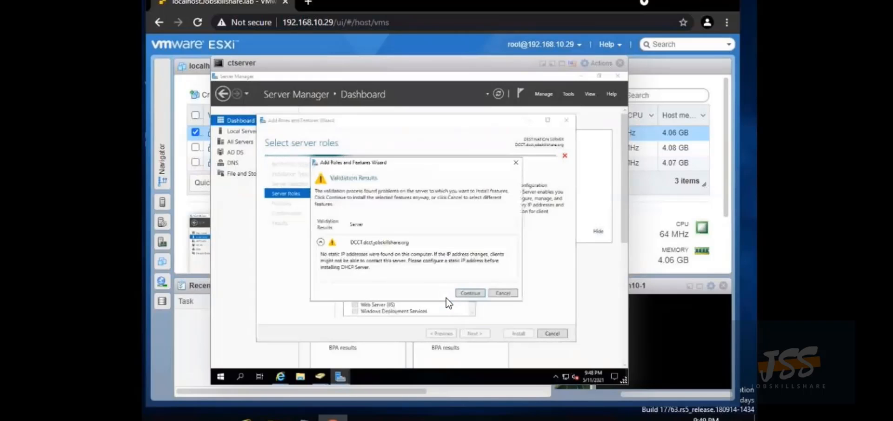
{"action": "left_click", "coordinate": [471, 292]}
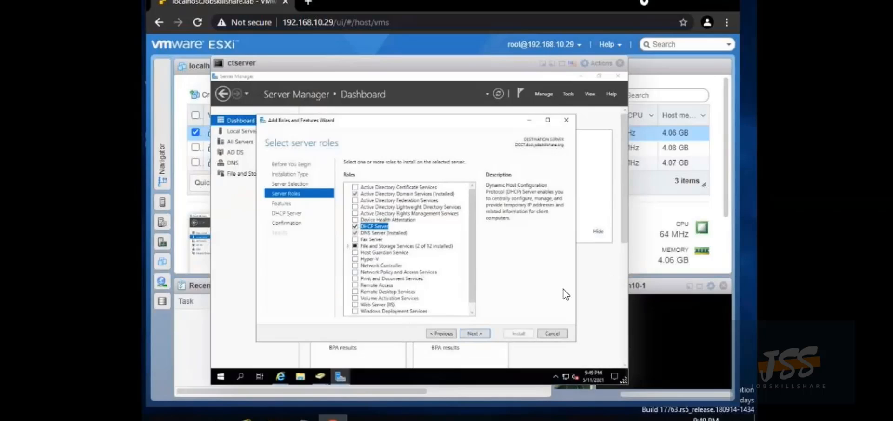
Open Ethernet0's IPv4 properties and choose a manually assigned IP address
{"action": "left_click", "coordinate": [242, 132]}
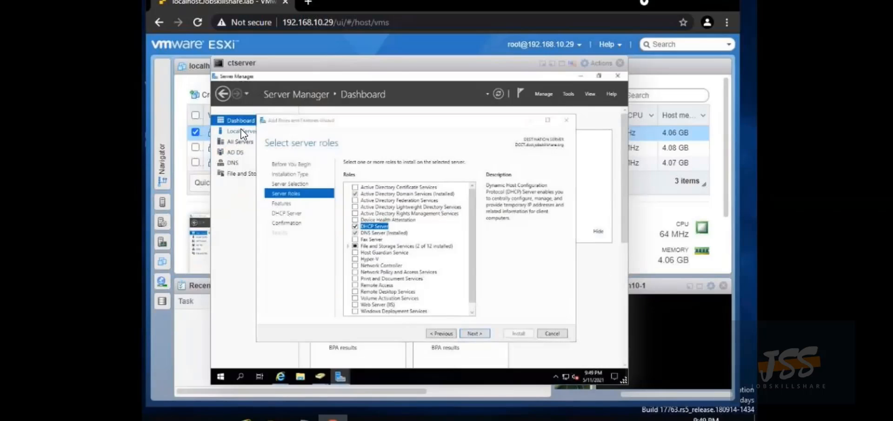
{"action": "left_click", "coordinate": [530, 120]}
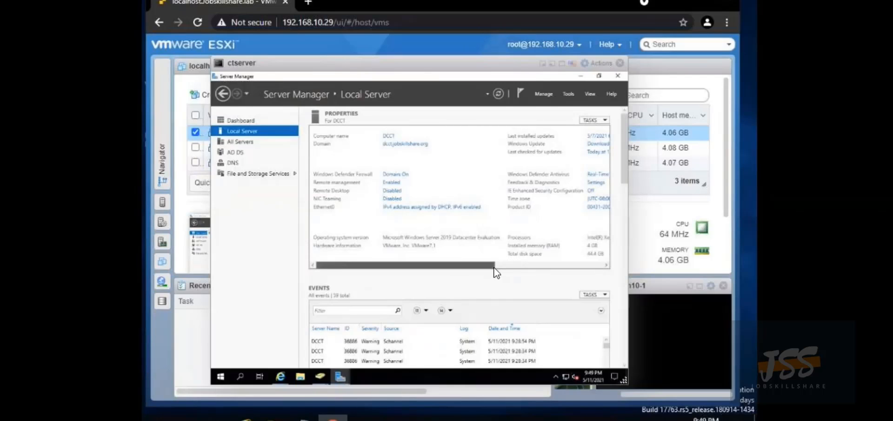
{"action": "left_click_drag", "start_coordinate": [488, 265], "coordinate": [361, 269]}
{"action": "left_click", "coordinate": [416, 208]}
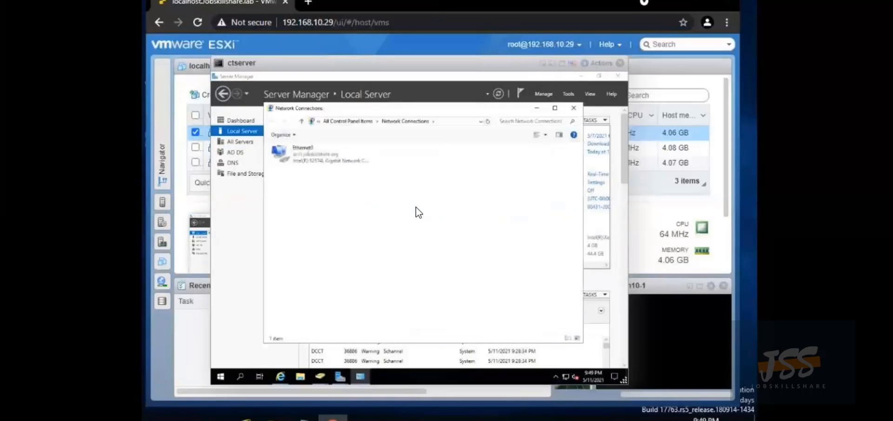
{"action": "right_click", "coordinate": [298, 162]}
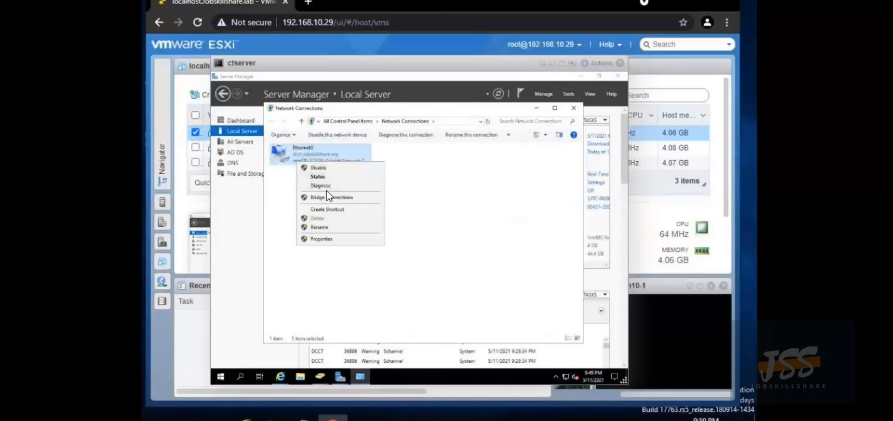
{"action": "left_click", "coordinate": [323, 239]}
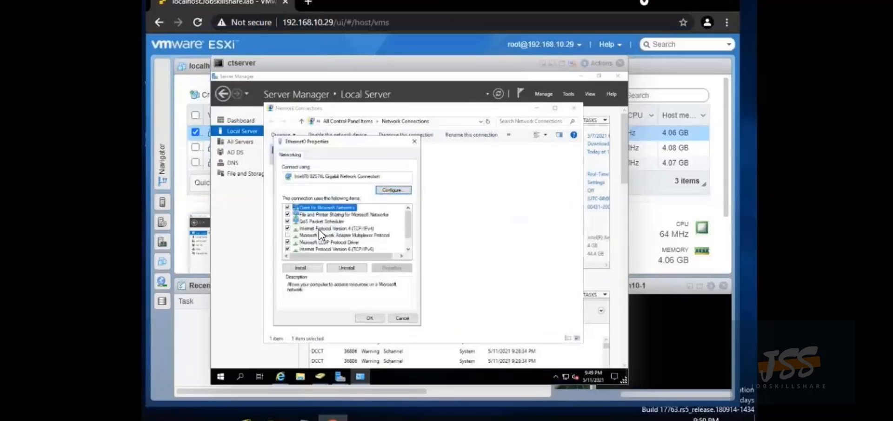
{"action": "left_click", "coordinate": [317, 228]}
{"action": "left_click", "coordinate": [391, 269]}
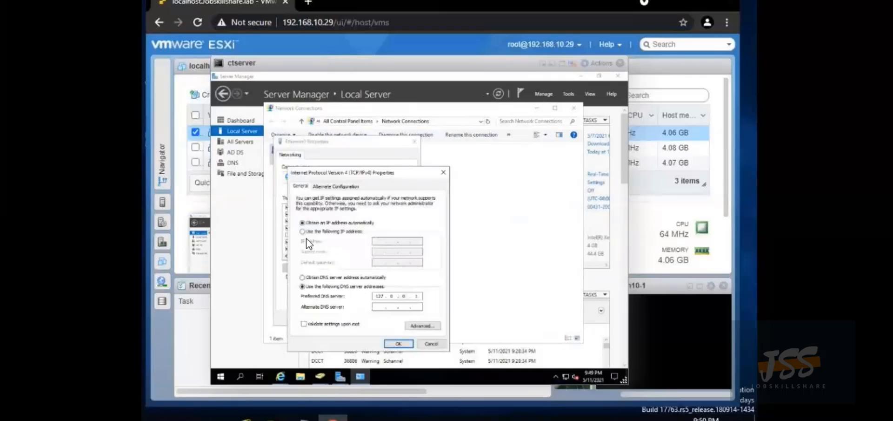
{"action": "left_click", "coordinate": [303, 231]}
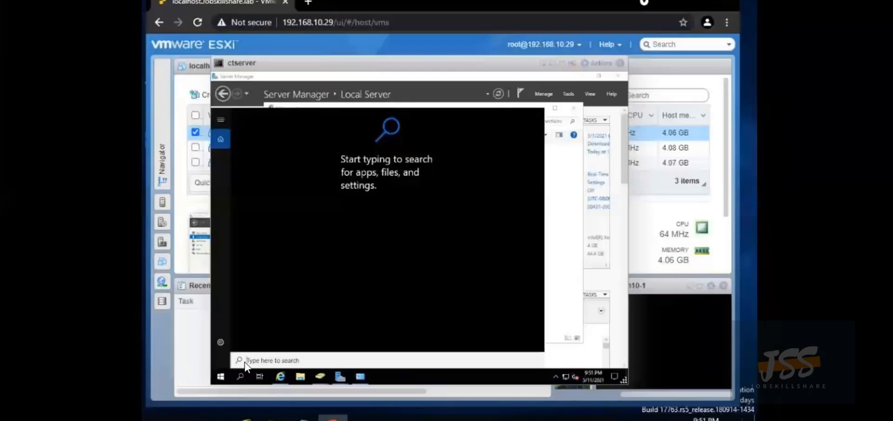
Run ipconfig in Command Prompt to view the current IP configuration
{"action": "type", "text": "cmd"}
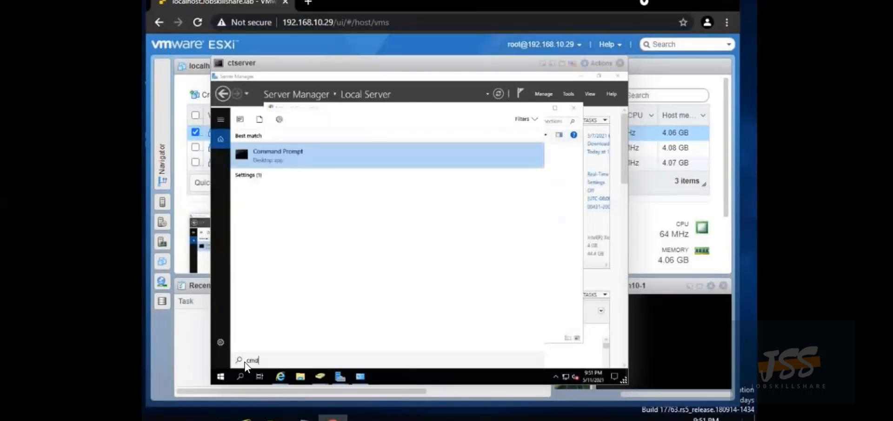
{"action": "key", "text": "Return"}
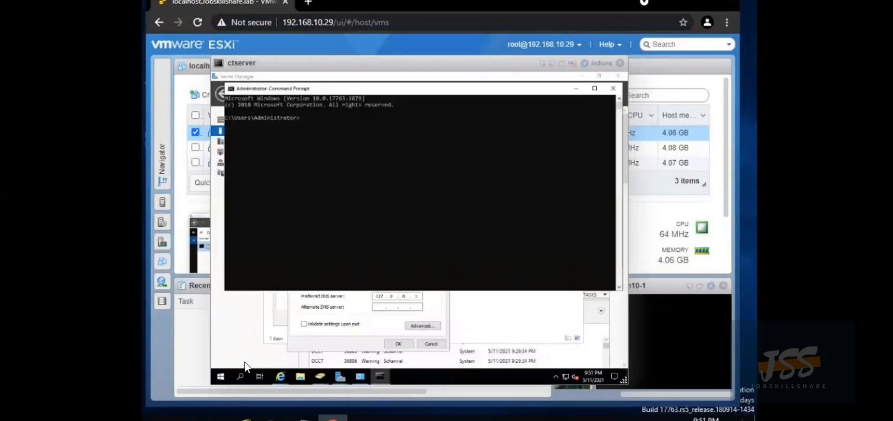
{"action": "type", "text": "ipconfig"}
{"action": "key", "text": "Return"}
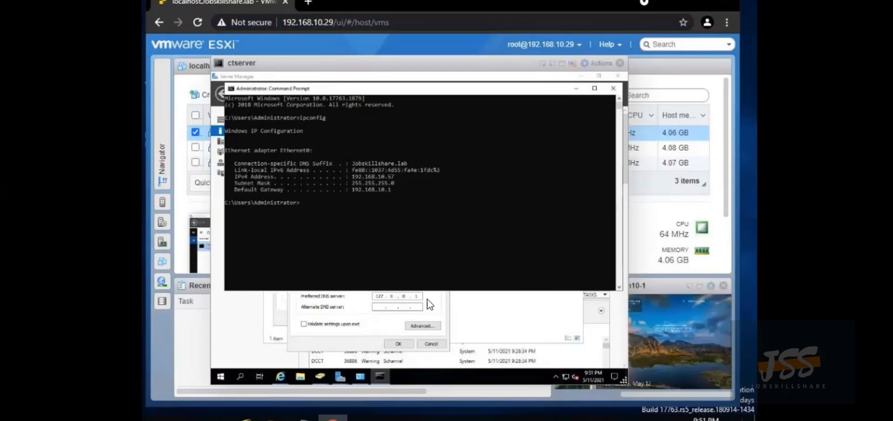
Apply static IP 192.168.10.57, mask 255.255.255.0, a 192.168.10 gateway and DNS 127.0.0.1
{"action": "left_click", "coordinate": [445, 314]}
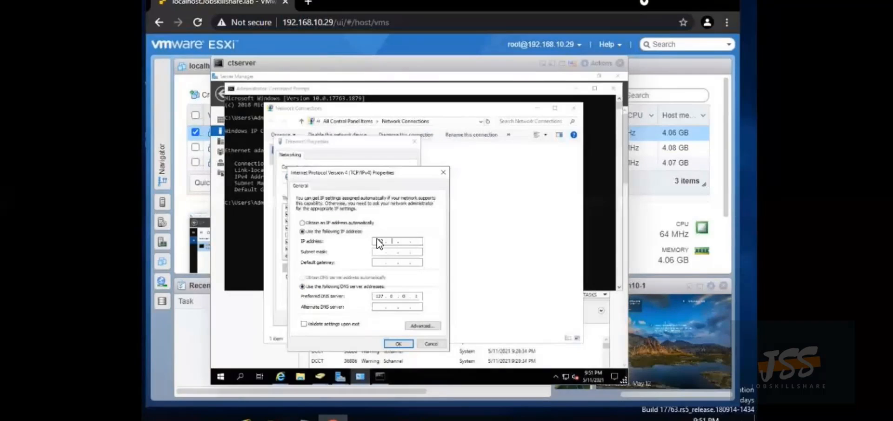
{"action": "type", "text": "1"}
{"action": "type", "text": "6"}
{"action": "type", "text": "57"}
{"action": "left_click", "coordinate": [381, 252]}
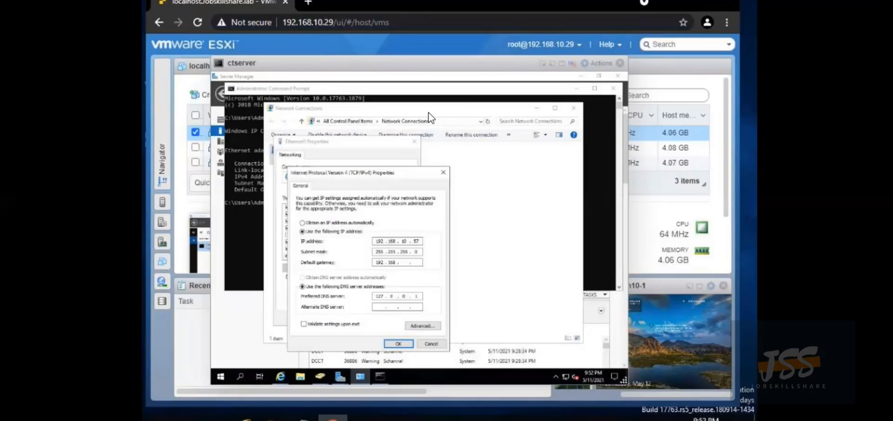
{"action": "left_click", "coordinate": [318, 86]}
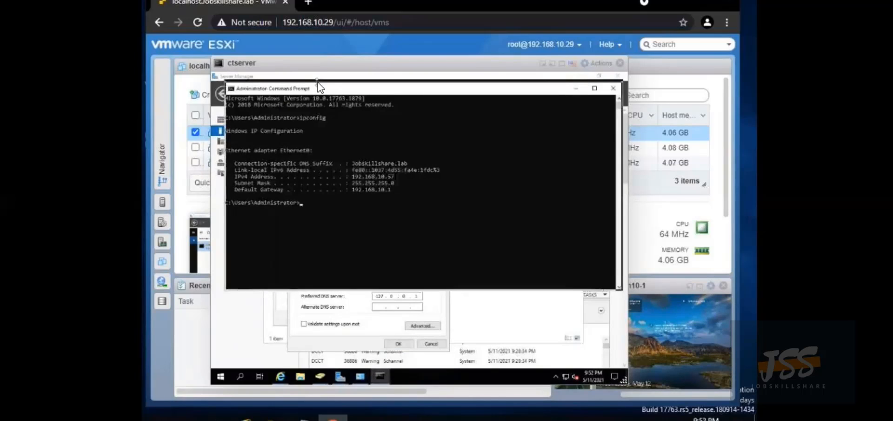
{"action": "left_click", "coordinate": [471, 318]}
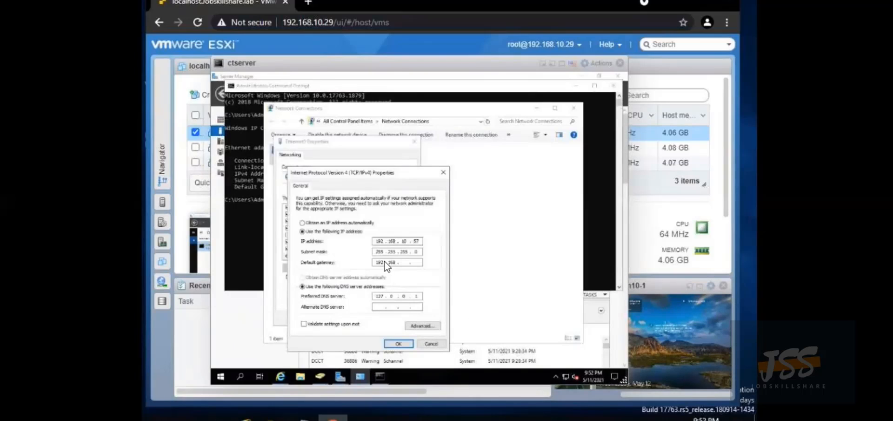
{"action": "type", "text": "10"}
{"action": "left_click", "coordinate": [398, 343]}
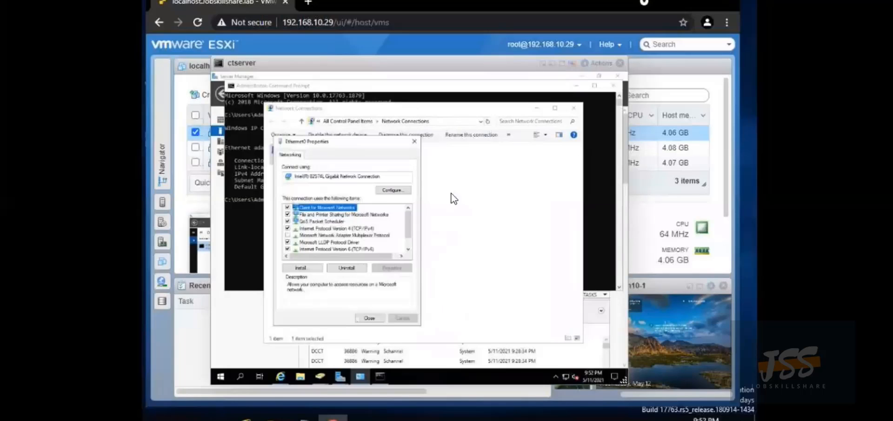
{"action": "left_click", "coordinate": [373, 316]}
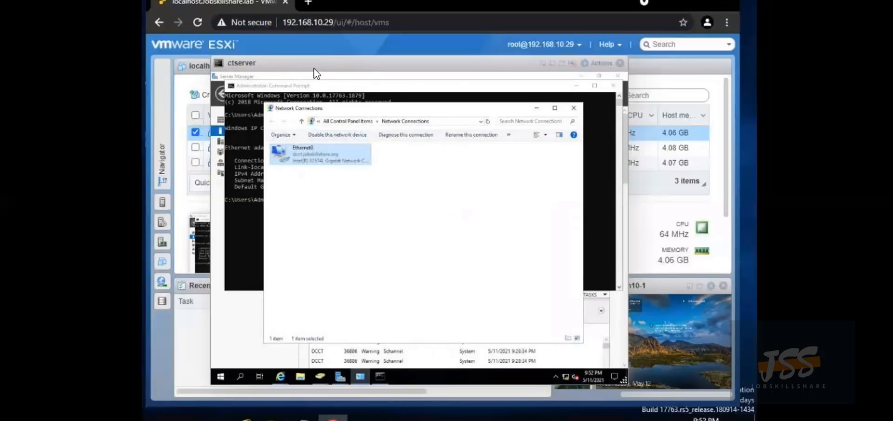
Resume the Add Roles and Features Wizard and install the DHCP Server role
{"action": "left_click", "coordinate": [339, 376]}
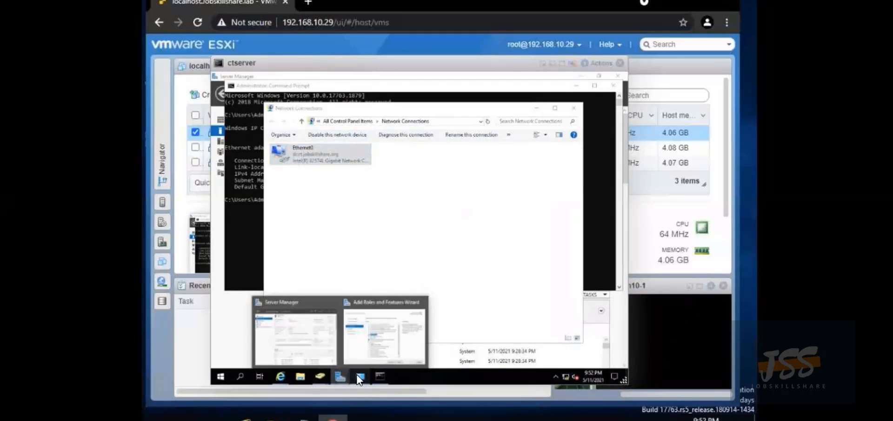
{"action": "left_click", "coordinate": [375, 336]}
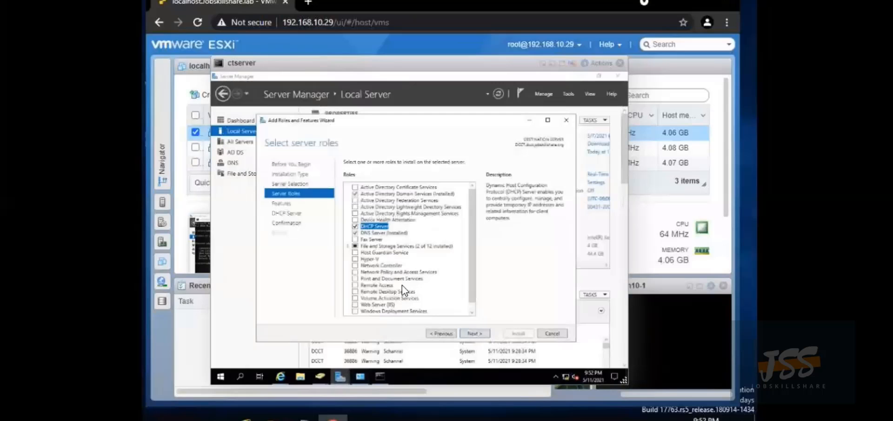
{"action": "left_click", "coordinate": [466, 333]}
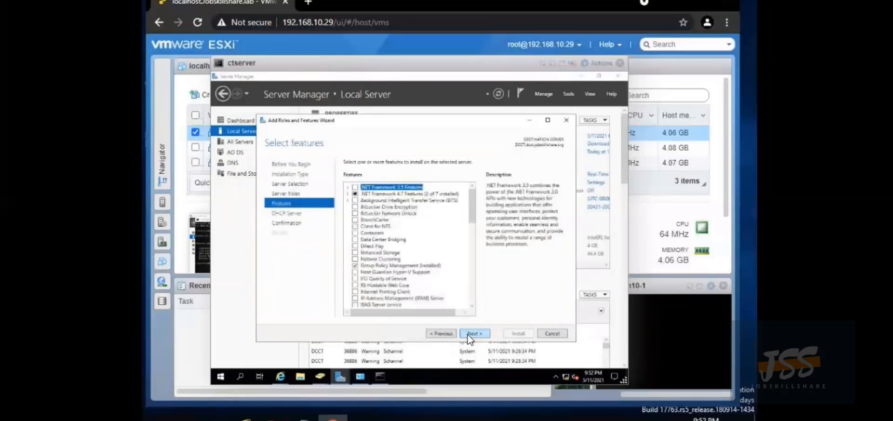
{"action": "left_click", "coordinate": [439, 335]}
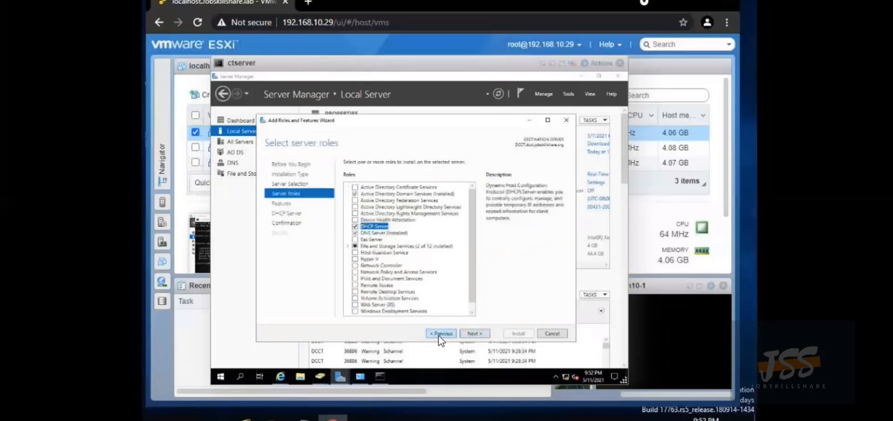
{"action": "left_click", "coordinate": [476, 333]}
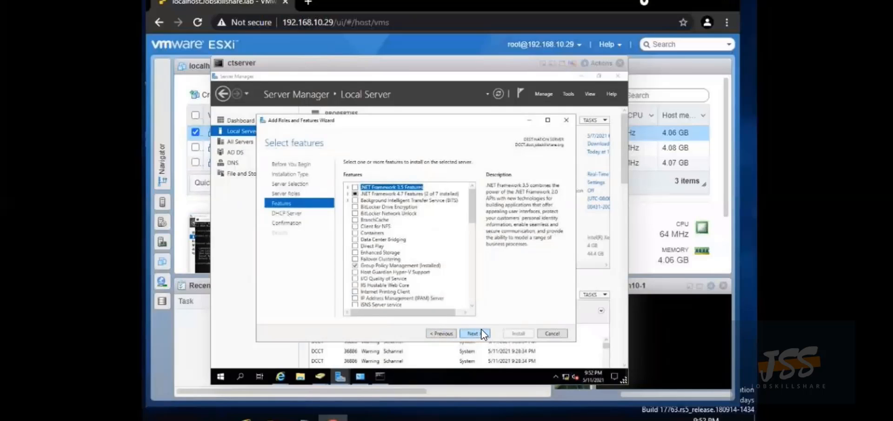
{"action": "left_click", "coordinate": [478, 334]}
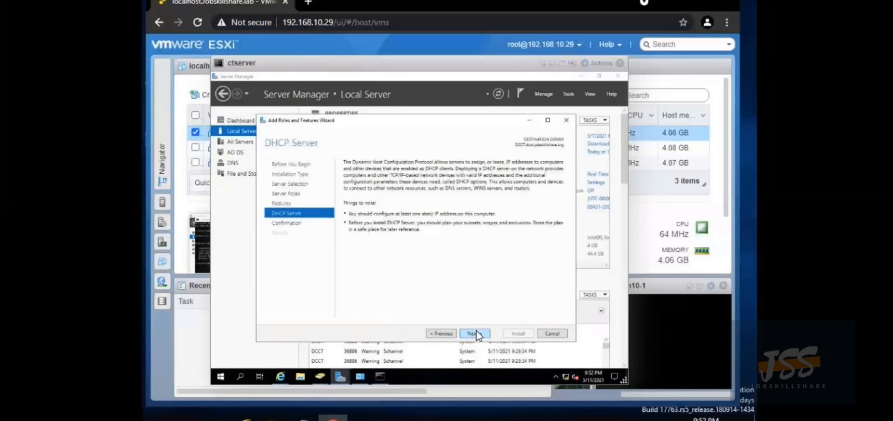
{"action": "left_click", "coordinate": [476, 333]}
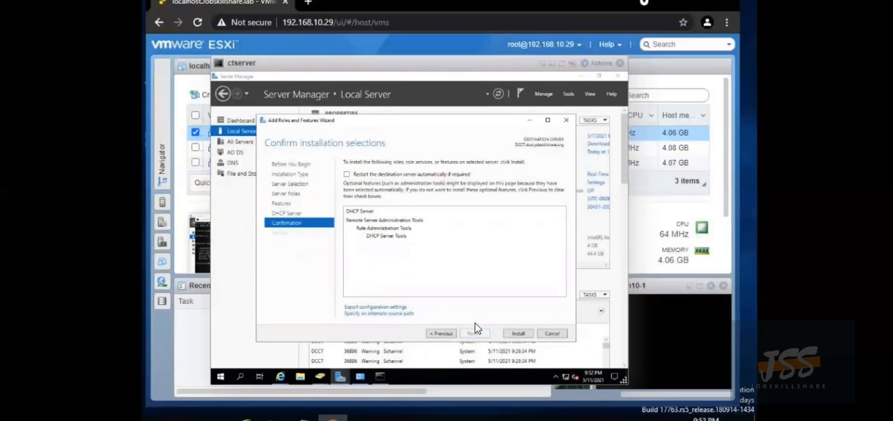
{"action": "left_click", "coordinate": [510, 333]}
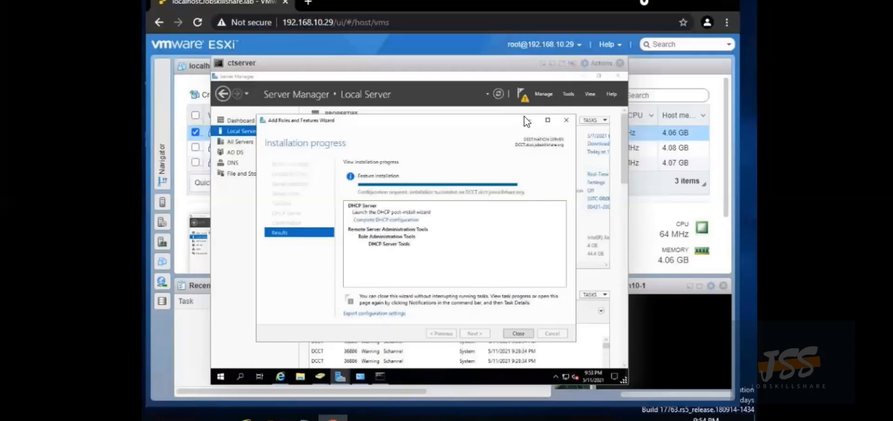
Complete DHCP post-install configuration from notifications, committing with current credentials to authorize the server
{"action": "left_click", "coordinate": [518, 335]}
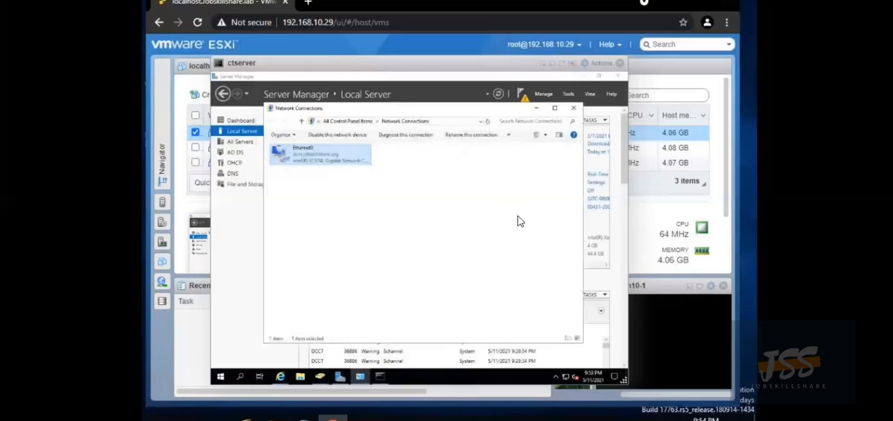
{"action": "left_click", "coordinate": [522, 99]}
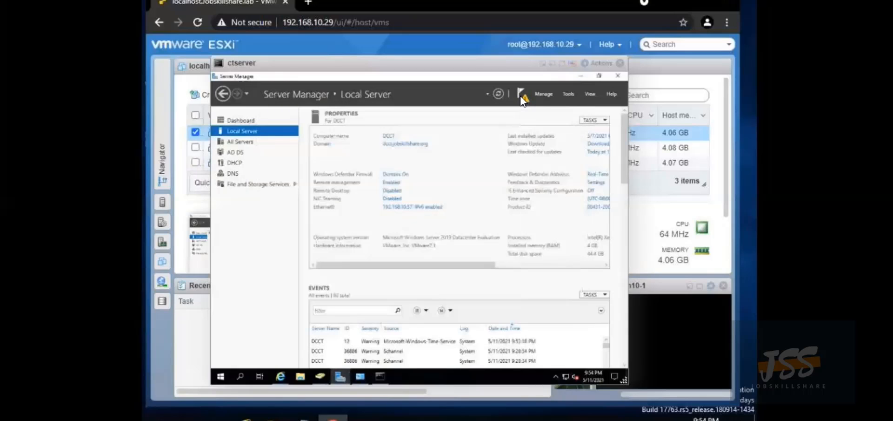
{"action": "left_click", "coordinate": [522, 97]}
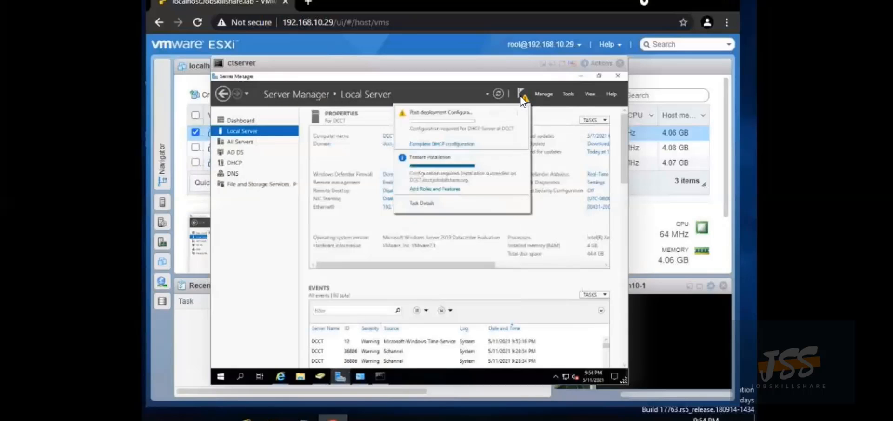
{"action": "left_click", "coordinate": [466, 144]}
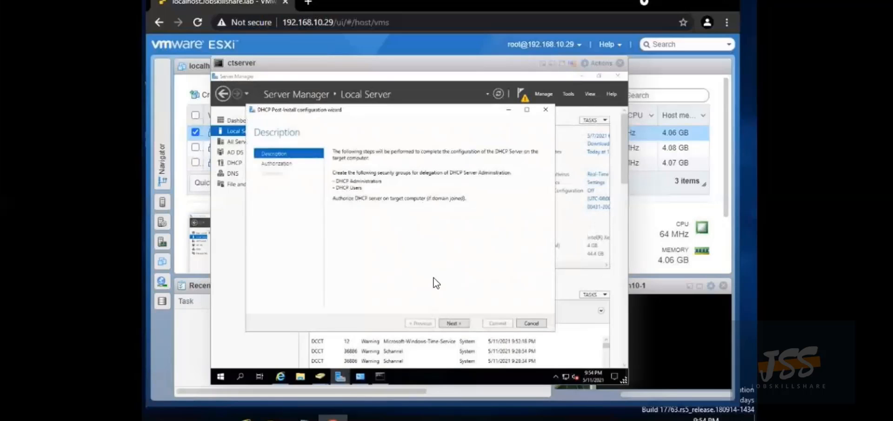
{"action": "left_click", "coordinate": [454, 323]}
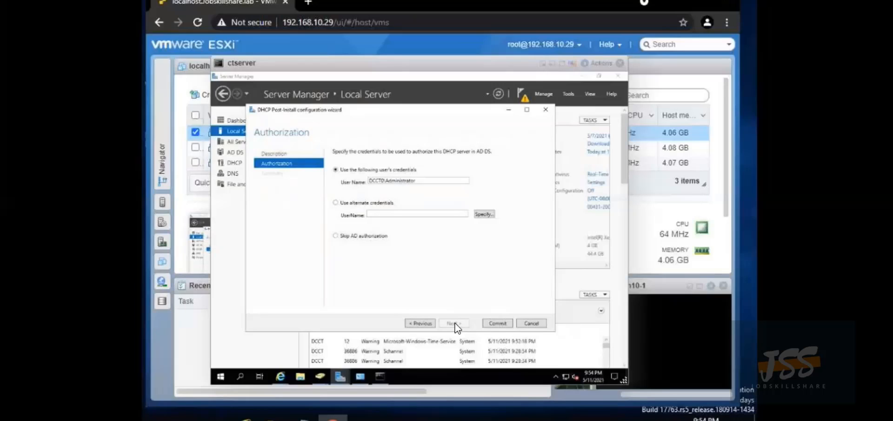
{"action": "left_click", "coordinate": [493, 323]}
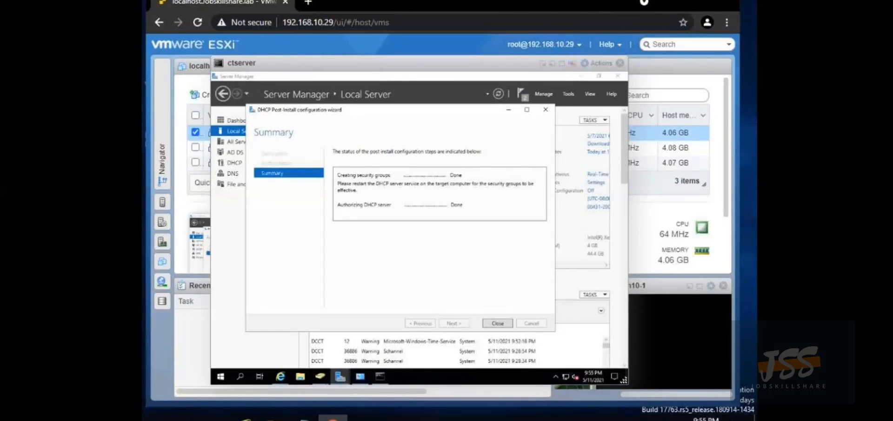
{"action": "left_click", "coordinate": [495, 325]}
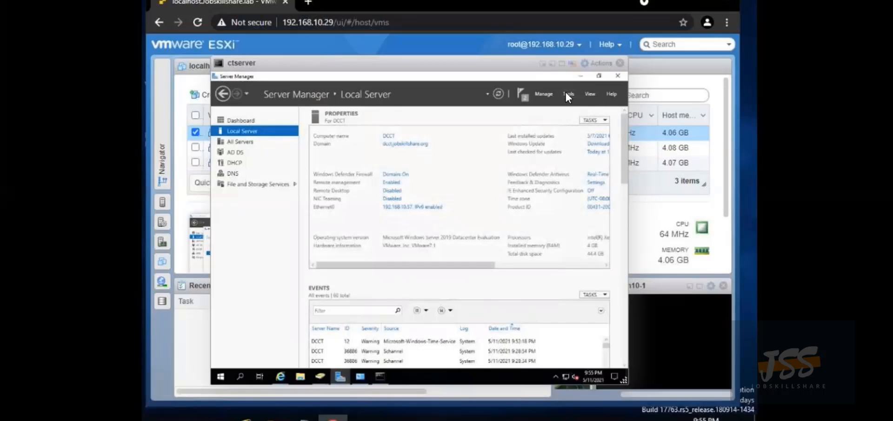
{"action": "left_click", "coordinate": [522, 95]}
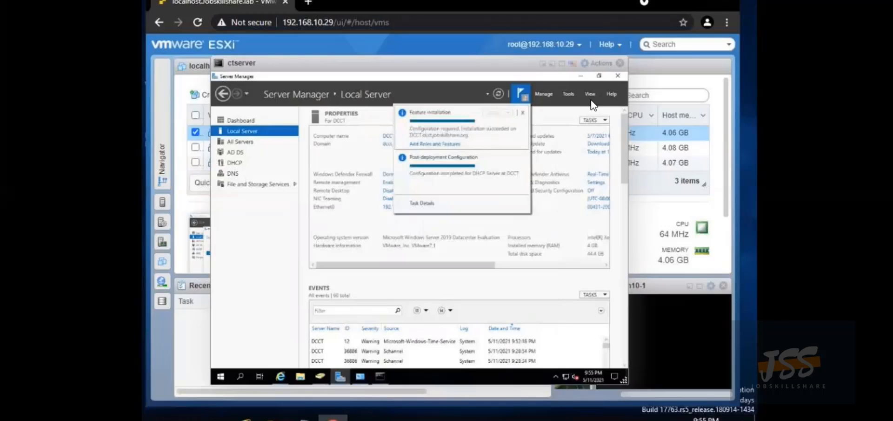
Launch the DHCP console from Tools, maximize it, and open the IPv4 node's actions
{"action": "left_click", "coordinate": [571, 93]}
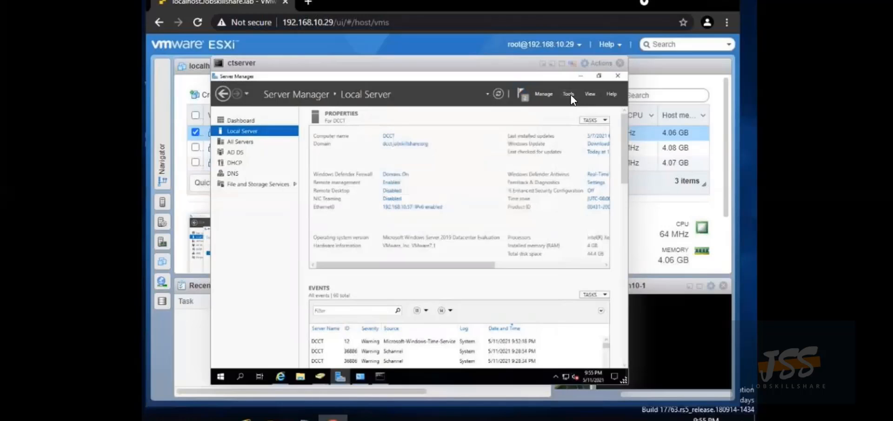
{"action": "left_click", "coordinate": [568, 93]}
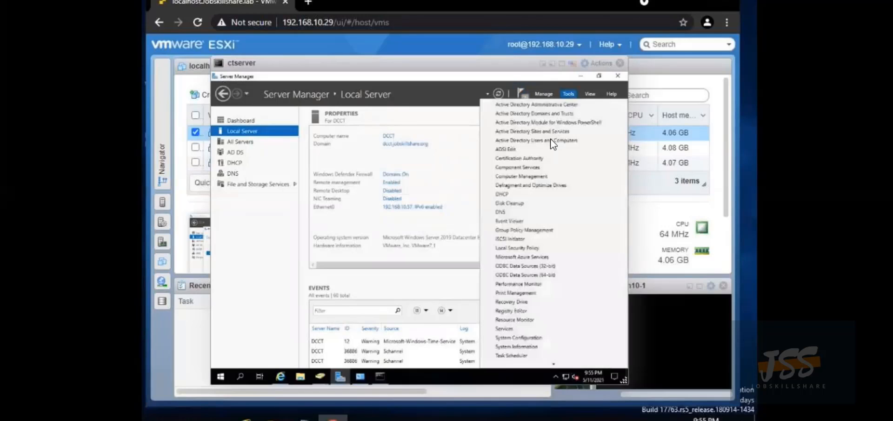
{"action": "left_click", "coordinate": [508, 191]}
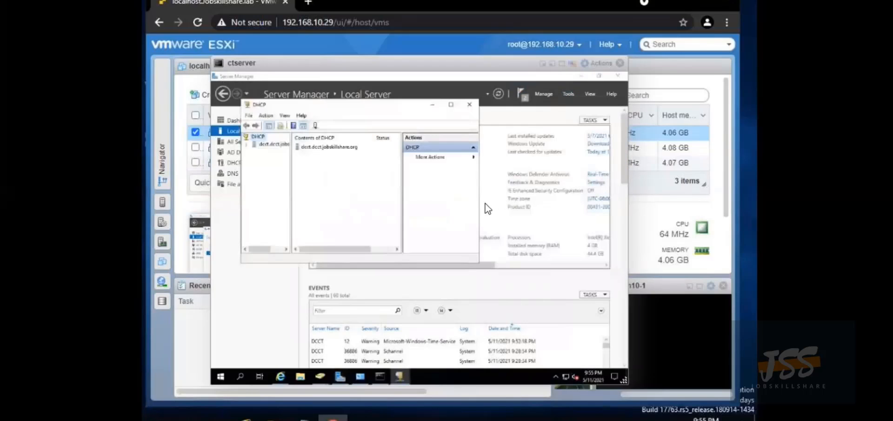
{"action": "left_click", "coordinate": [250, 144]}
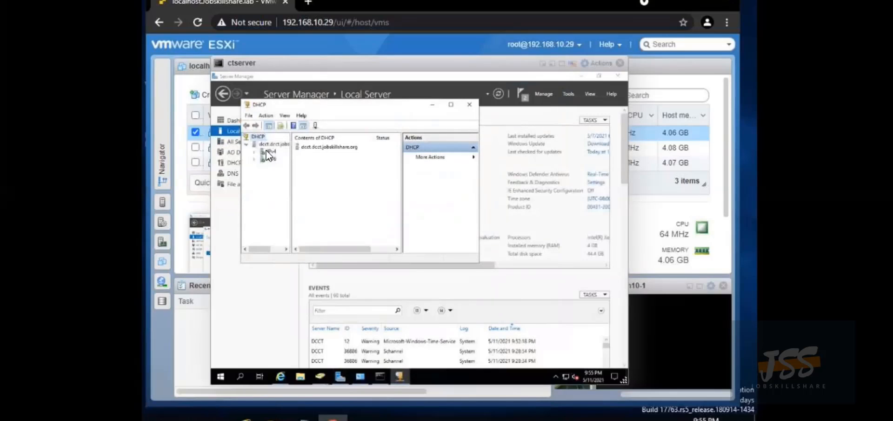
{"action": "right_click", "coordinate": [267, 149]}
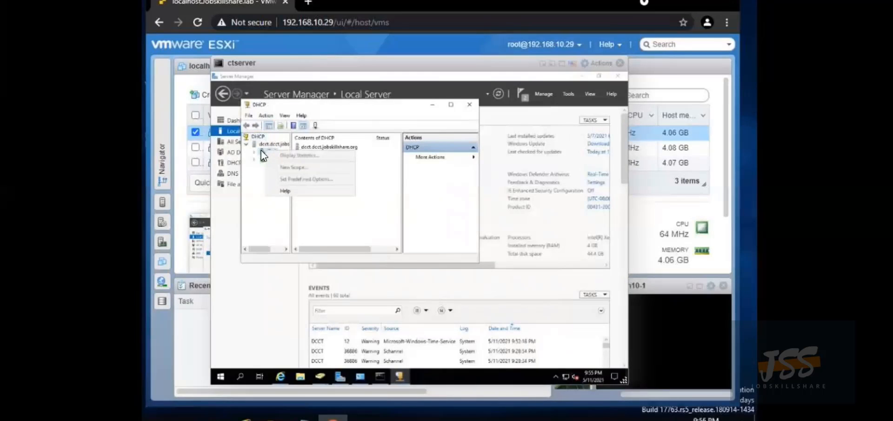
{"action": "double_click", "coordinate": [260, 152]}
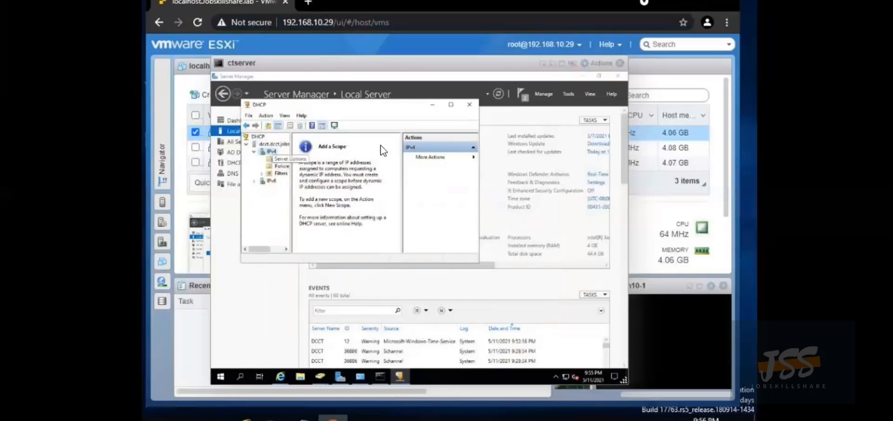
{"action": "left_click", "coordinate": [452, 105]}
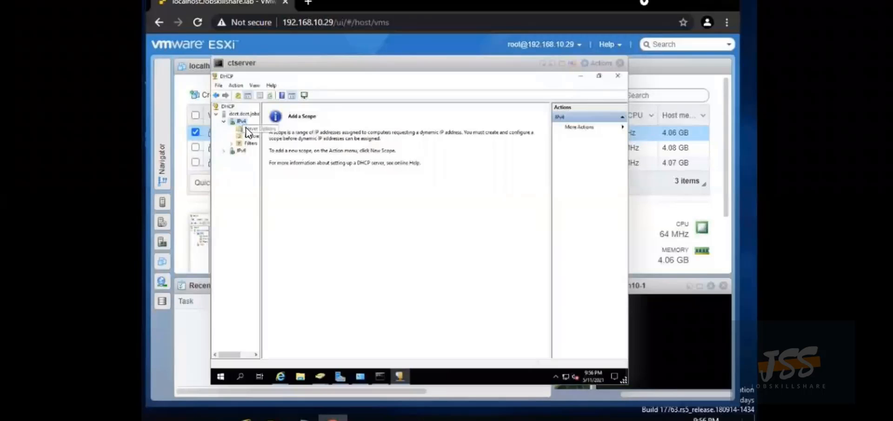
{"action": "left_click", "coordinate": [226, 116]}
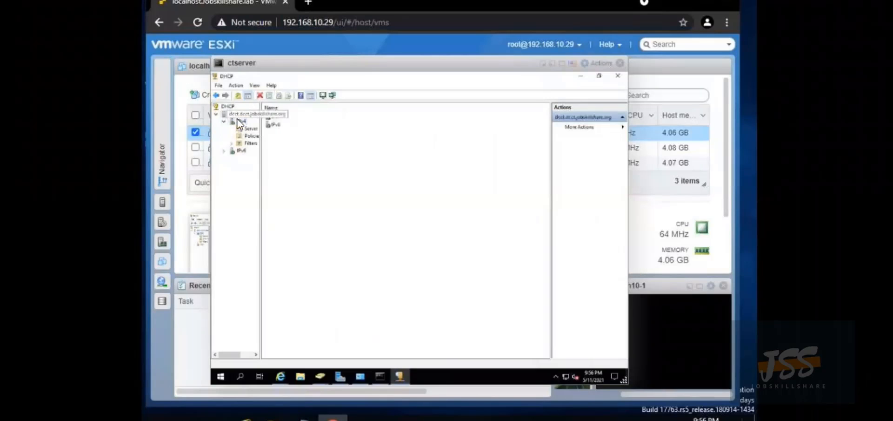
{"action": "double_click", "coordinate": [273, 117]}
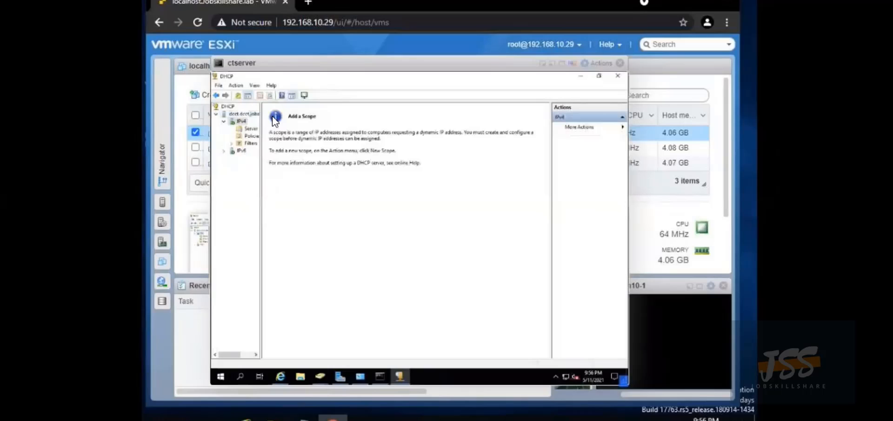
{"action": "right_click", "coordinate": [242, 121]}
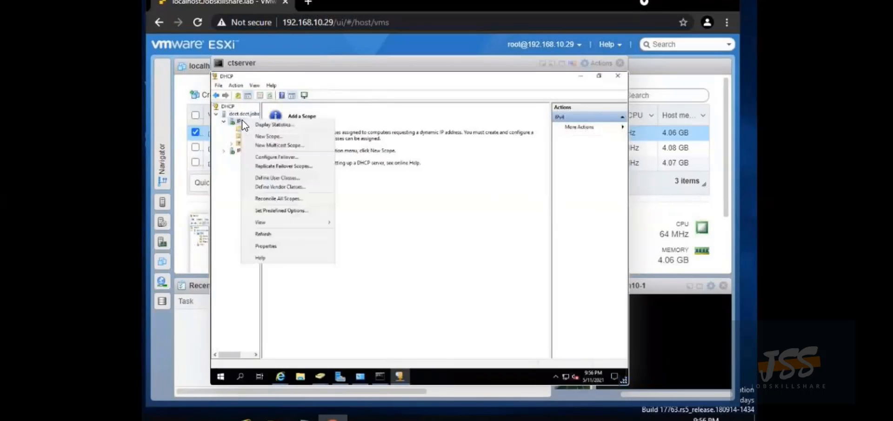
Start the New Scope Wizard and enter the scope name 'Scope 192.168.0.0'
{"action": "left_click", "coordinate": [265, 137]}
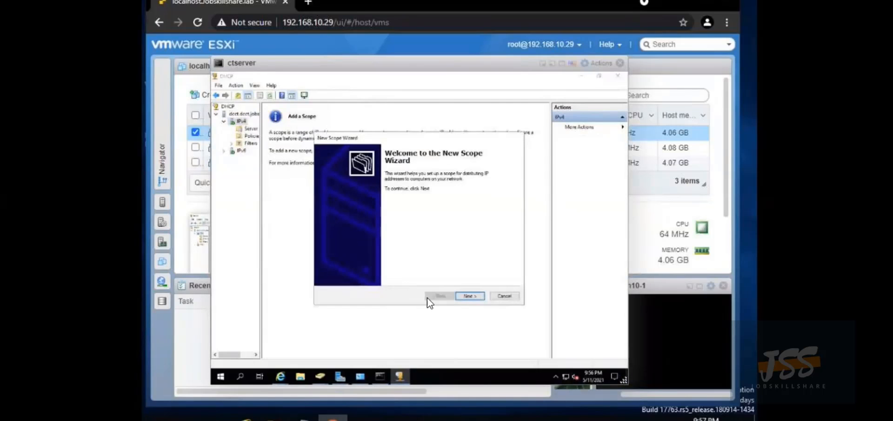
{"action": "left_click", "coordinate": [467, 297]}
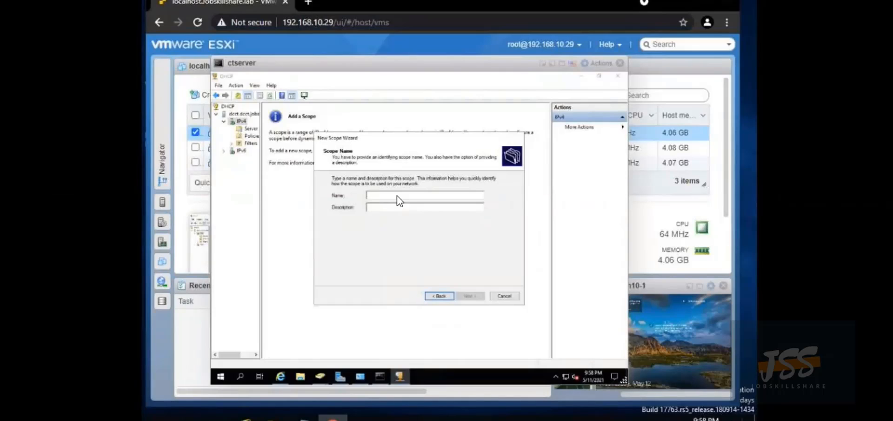
{"action": "type", "text": "Scope 192.168.0.0"}
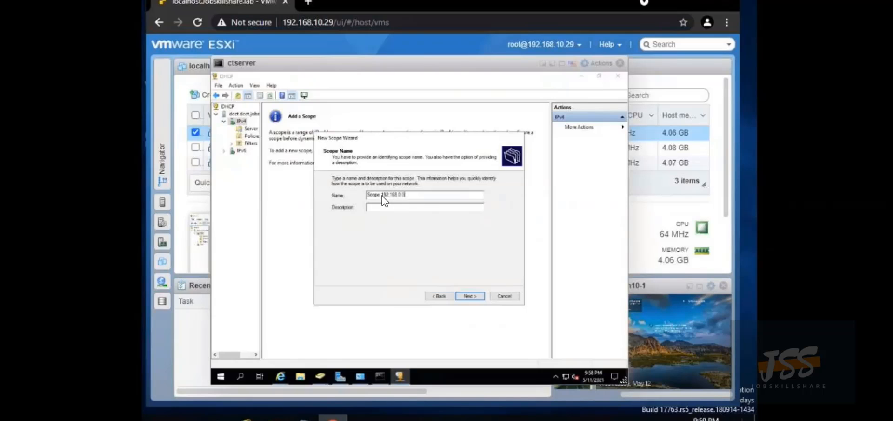
Enter scope range 192.168.10.1 to 192.168.10.100 with length 24 and mask 255.255.255.0
{"action": "left_click", "coordinate": [471, 295]}
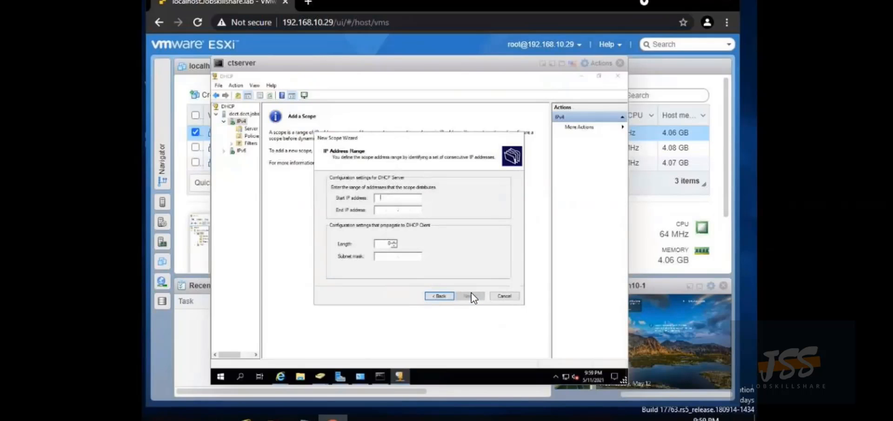
{"action": "type", "text": "192"}
{"action": "type", "text": "16"}
{"action": "type", "text": "0"}
{"action": "key", "text": "BackSpace"}
{"action": "key", "text": "BackSpace"}
{"action": "type", "text": "8 . "}
{"action": "type", "text": "8"}
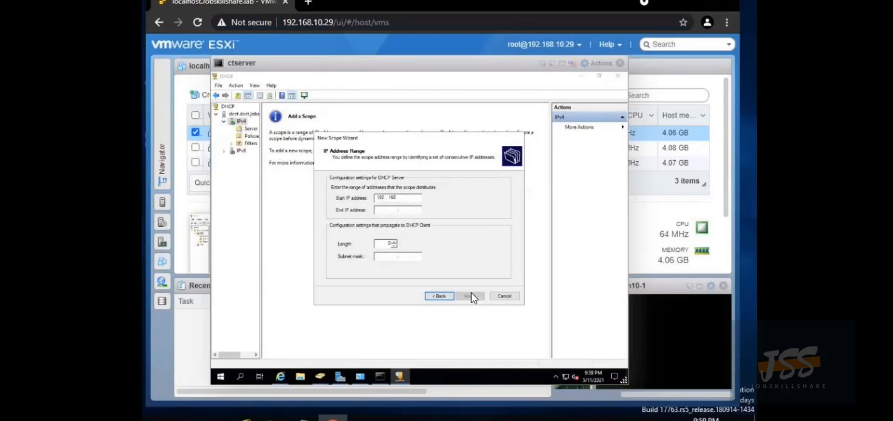
{"action": "key", "text": "BackSpace"}
{"action": "left_click", "coordinate": [384, 210]}
{"action": "type", "text": "10 "}
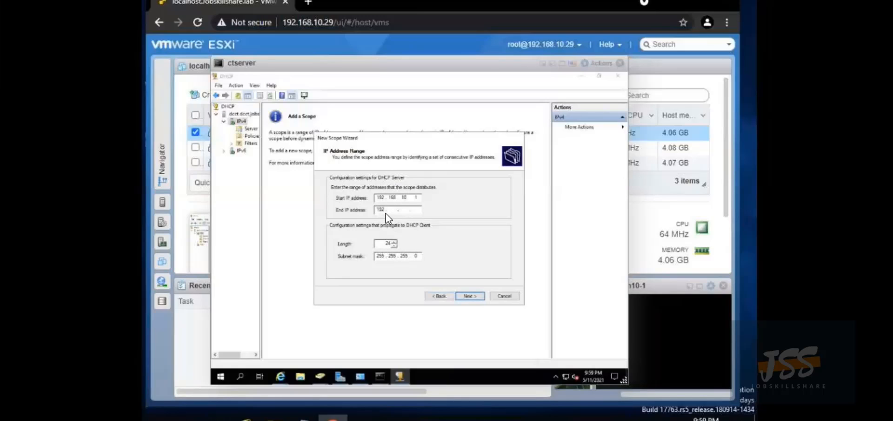
{"action": "type", "text": "92 . 168 . 10 . 100"}
Add exclusions for addresses 192.168.10.1 and 192.168.10.57
{"action": "left_click", "coordinate": [468, 295]}
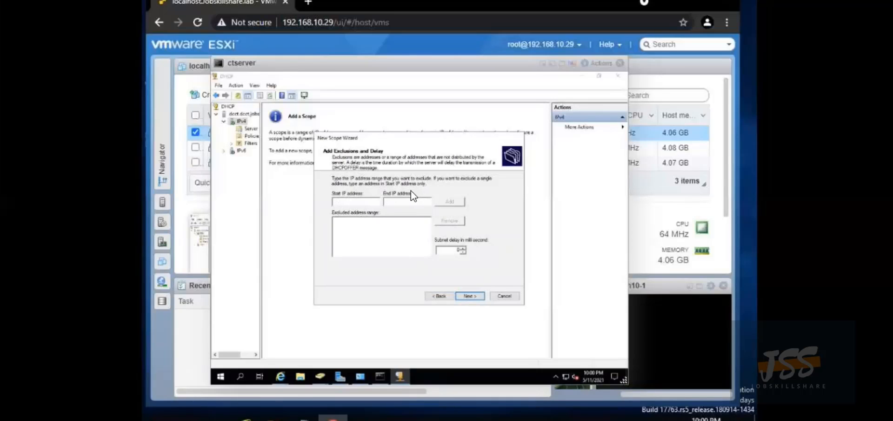
{"action": "type", "text": "192"}
{"action": "type", "text": "2"}
{"action": "key", "text": "BackSpace"}
{"action": "key", "text": "BackSpace"}
{"action": "key", "text": "BackSpace"}
{"action": "type", "text": "192.168.10.1"}
{"action": "left_click", "coordinate": [446, 204]}
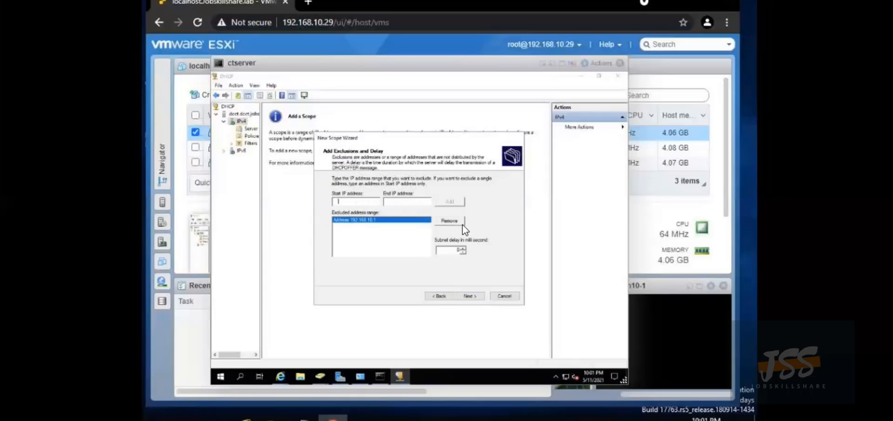
{"action": "type", "text": "192.168.10.57"}
{"action": "left_click", "coordinate": [449, 201]}
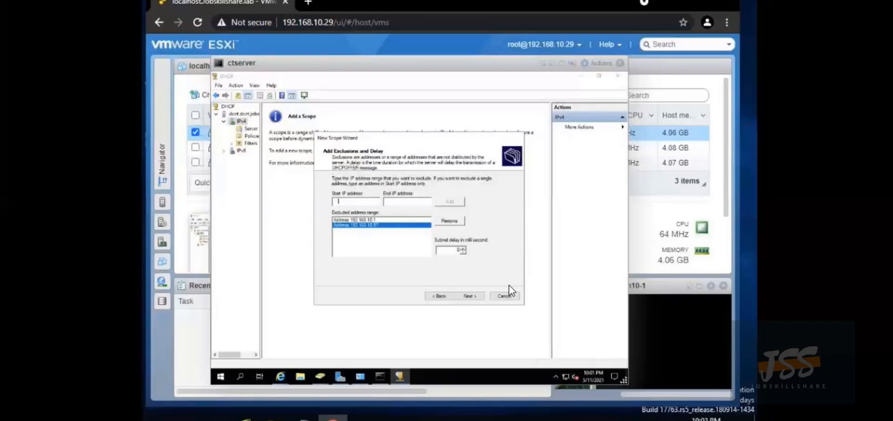
Keep the default lease duration and DHCP options, and add router 192.168.10.1 as the default gateway
{"action": "left_click", "coordinate": [470, 295]}
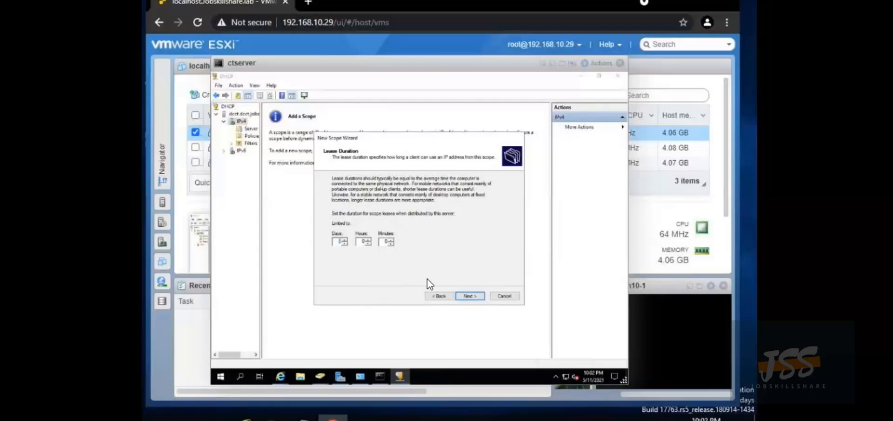
{"action": "left_click", "coordinate": [466, 296]}
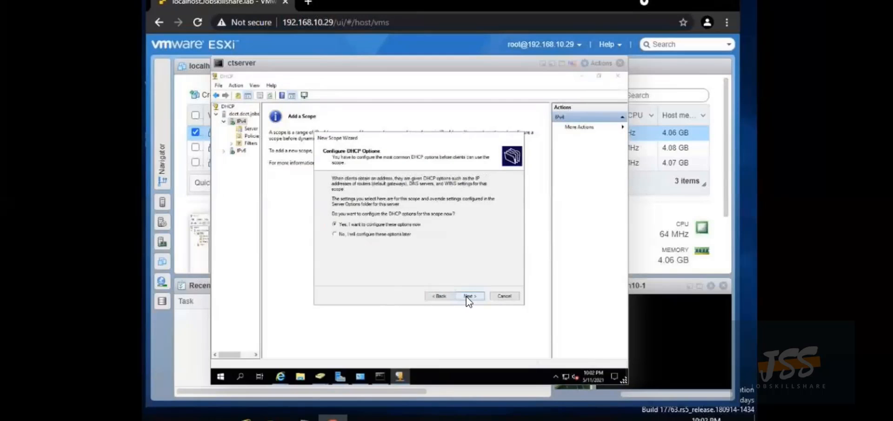
{"action": "left_click", "coordinate": [466, 296]}
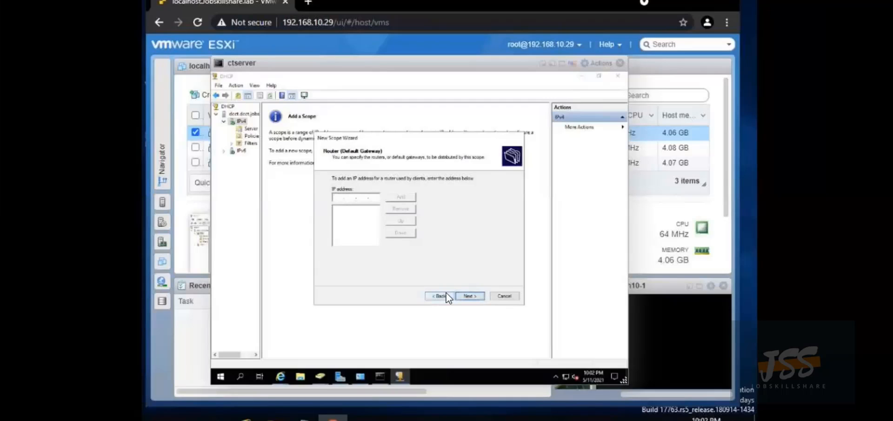
{"action": "type", "text": "192 . 168"}
{"action": "key", "text": "BackSpace"}
{"action": "key", "text": "BackSpace"}
{"action": "key", "text": "BackSpace"}
{"action": "key", "text": "BackSpace"}
{"action": "key", "text": "BackSpace"}
{"action": "key", "text": "BackSpace"}
{"action": "key", "text": "BackSpace"}
{"action": "key", "text": "BackSpace"}
{"action": "type", "text": "192 . 168 . 10 . 1"}
{"action": "left_click", "coordinate": [402, 197]}
Accept DNS server 192.168.10.57, skip WINS, activate the scope now and finish the wizard
{"action": "left_click", "coordinate": [470, 296]}
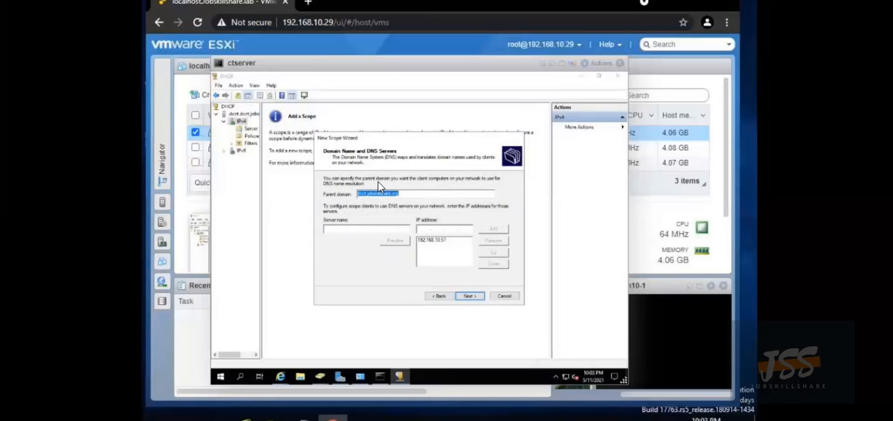
{"action": "left_click", "coordinate": [470, 294]}
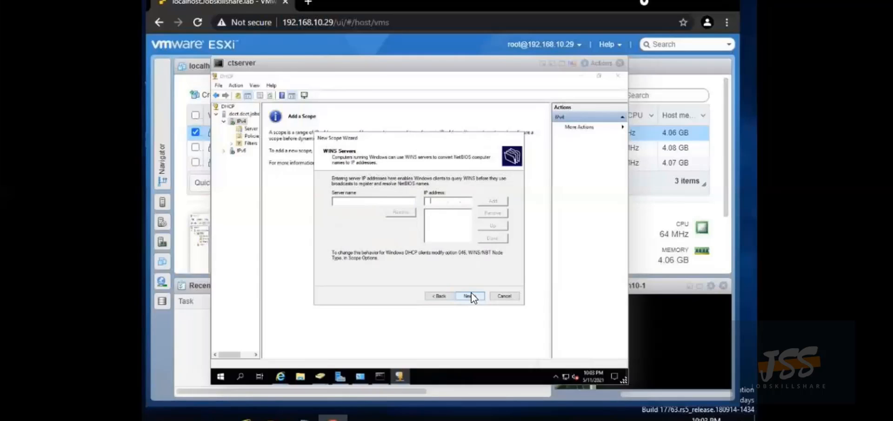
{"action": "left_click", "coordinate": [470, 295]}
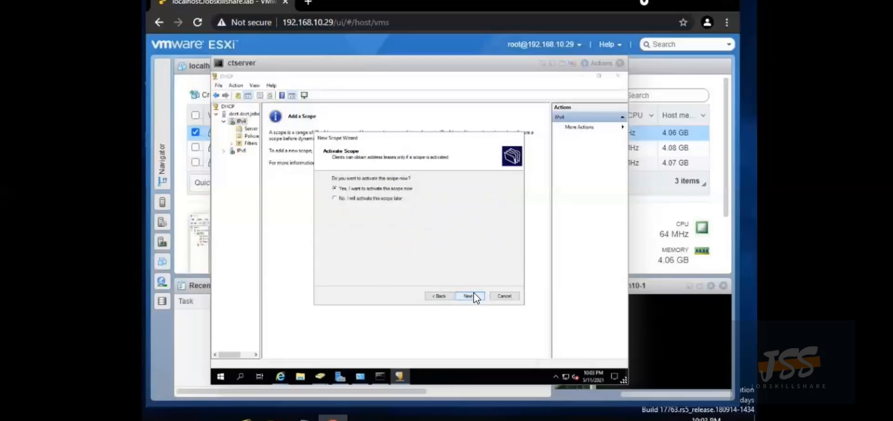
{"action": "left_click", "coordinate": [474, 293]}
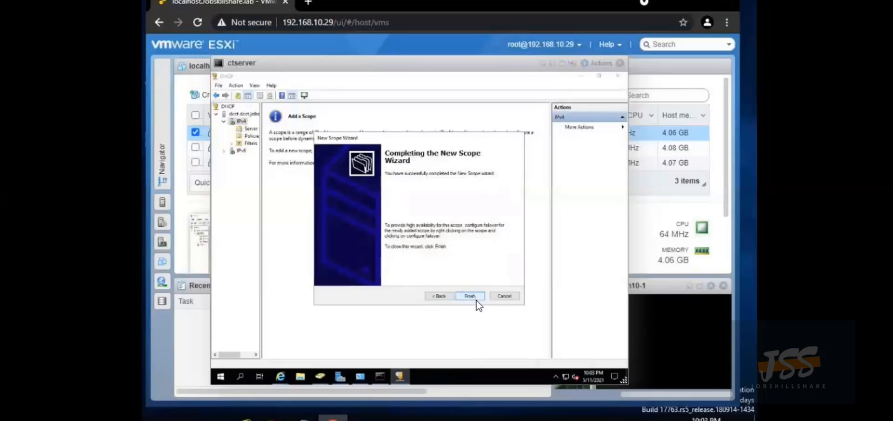
{"action": "left_click", "coordinate": [476, 298]}
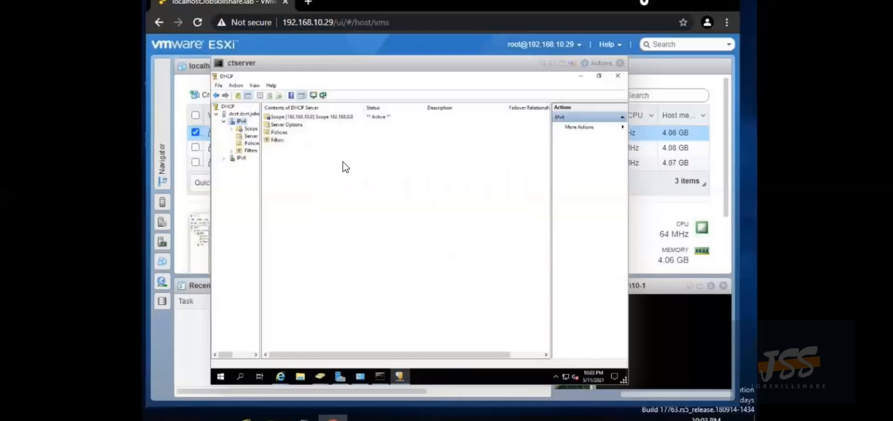
Expand the new Scope [192.168.10.0] node in the DHCP console and bring up its actions
{"action": "right_click", "coordinate": [247, 129]}
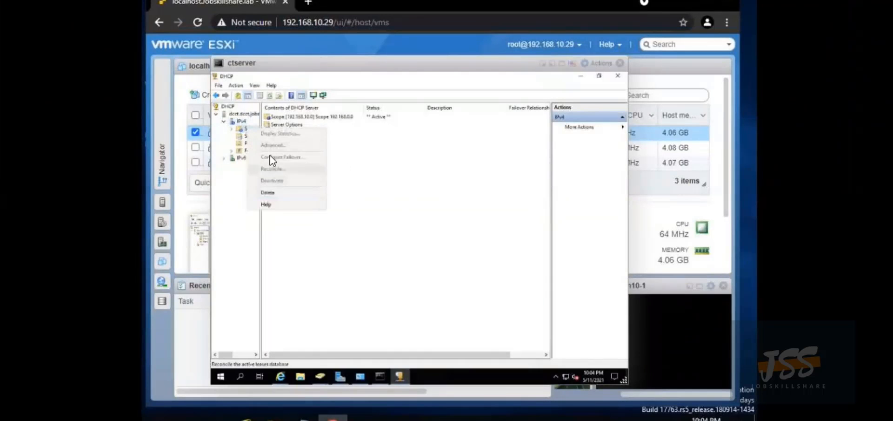
{"action": "left_click", "coordinate": [288, 122]}
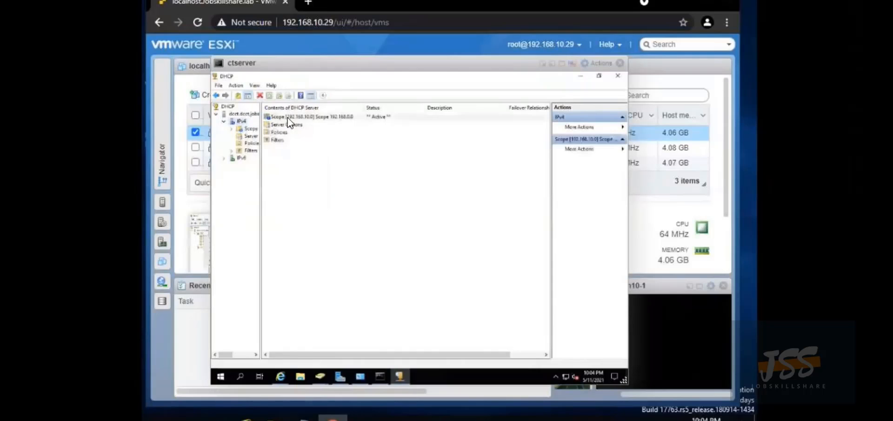
{"action": "right_click", "coordinate": [290, 122]}
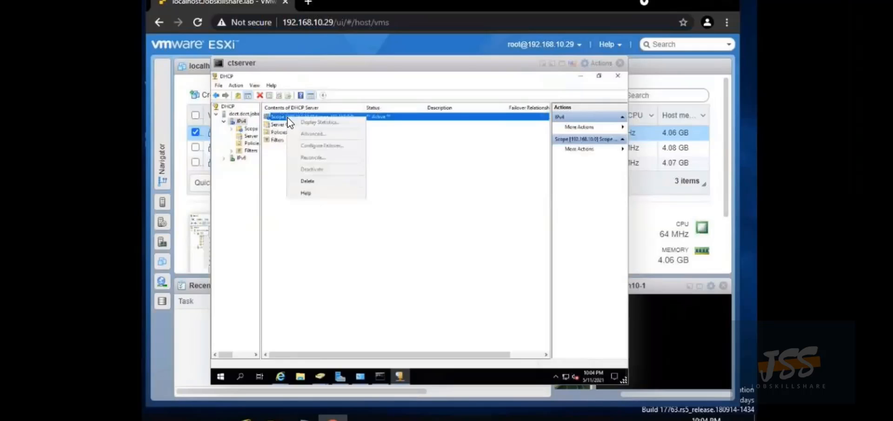
{"action": "right_click", "coordinate": [238, 121]}
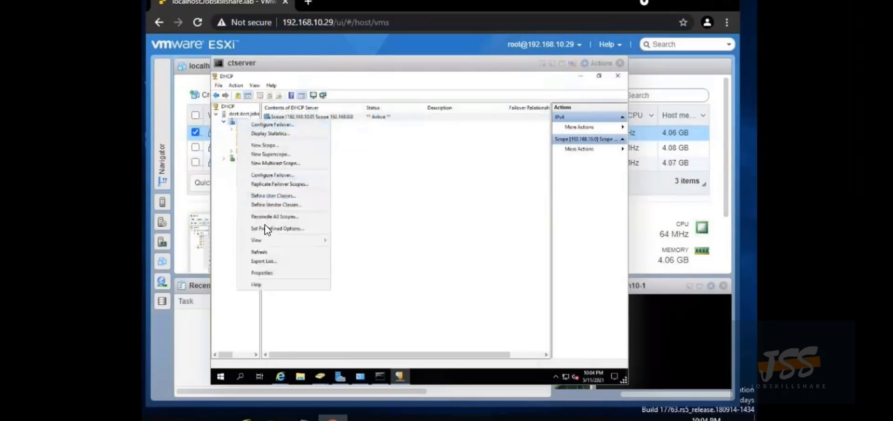
{"action": "key", "text": "Escape"}
{"action": "double_click", "coordinate": [251, 130]}
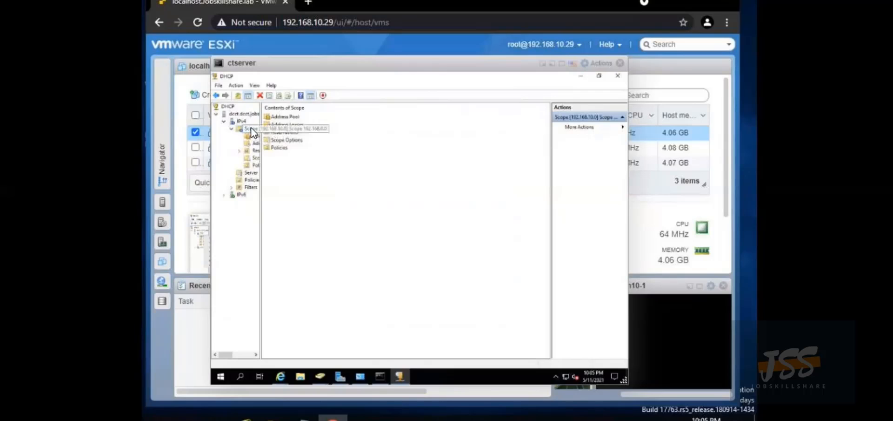
{"action": "right_click", "coordinate": [251, 127]}
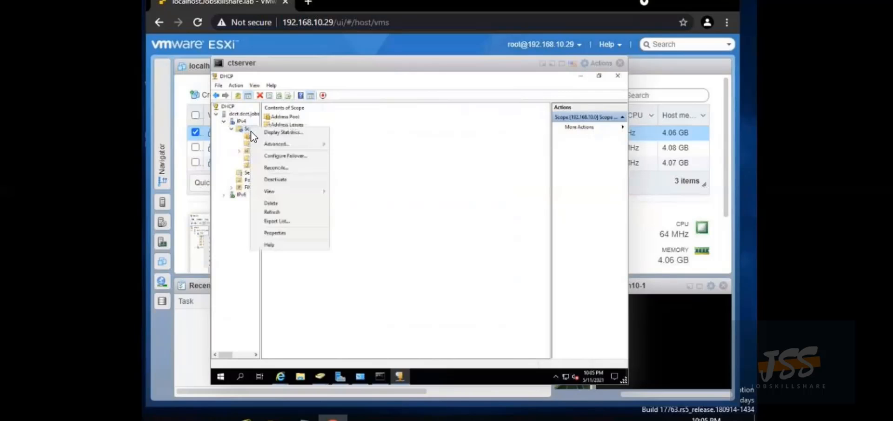
In the scope's Properties, set the Advanced tab to serve Both DHCP and BOOTP clients
{"action": "left_click", "coordinate": [275, 233]}
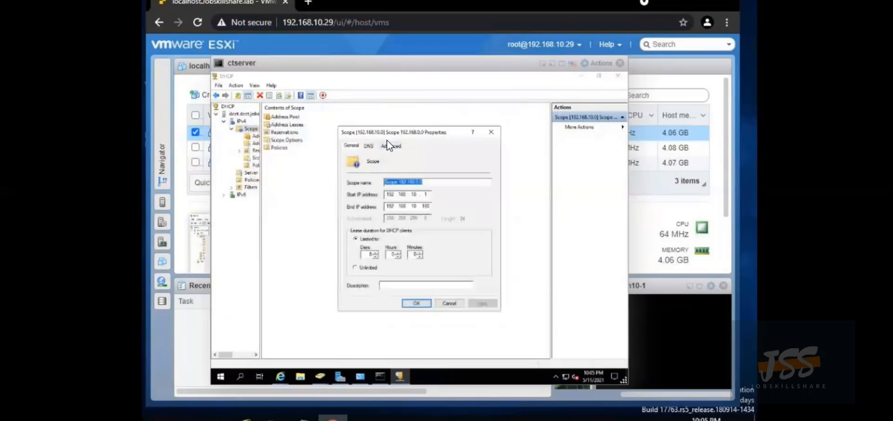
{"action": "left_click", "coordinate": [388, 146]}
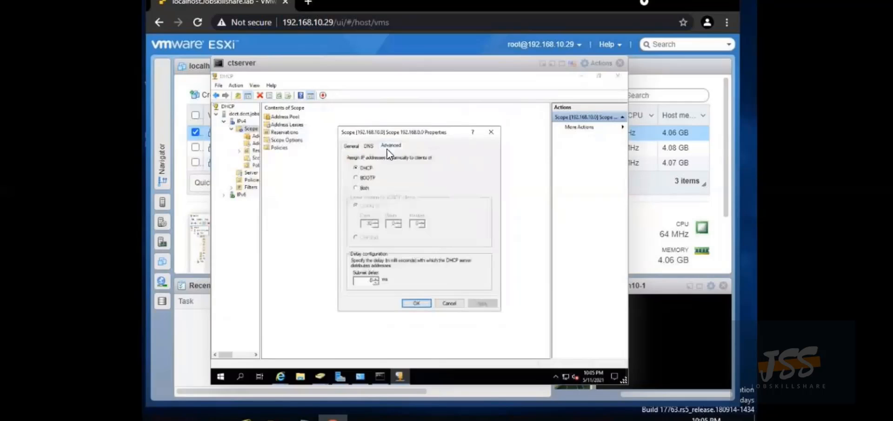
{"action": "left_click", "coordinate": [362, 190]}
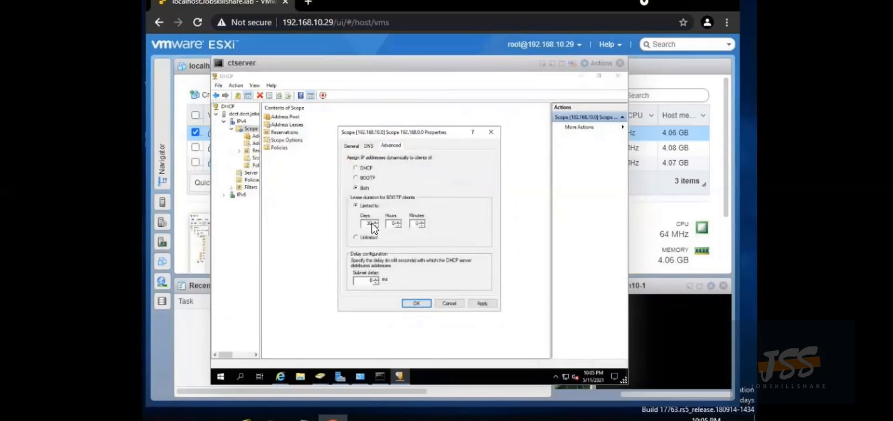
{"action": "left_click", "coordinate": [411, 303]}
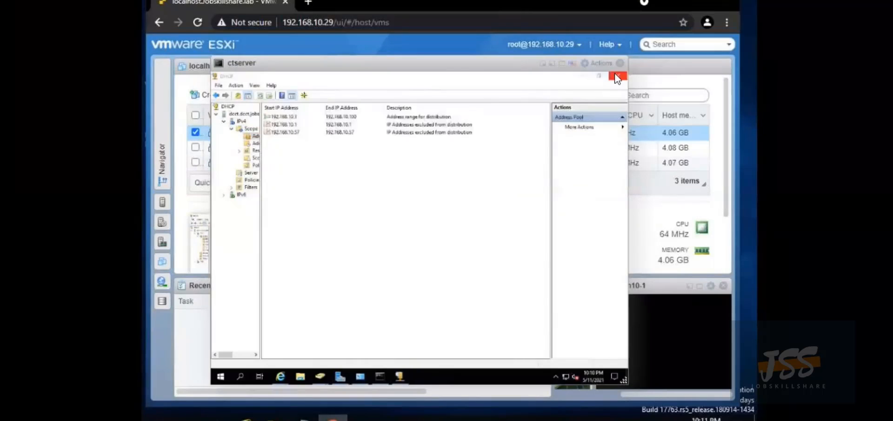
Close the DHCP console, open File Explorer, and show Server Manager's Tools list
{"action": "left_click", "coordinate": [617, 75]}
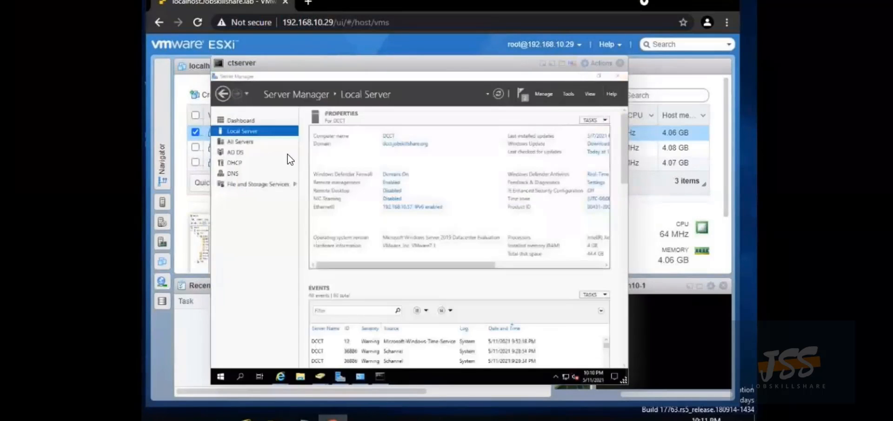
{"action": "left_click", "coordinate": [300, 379]}
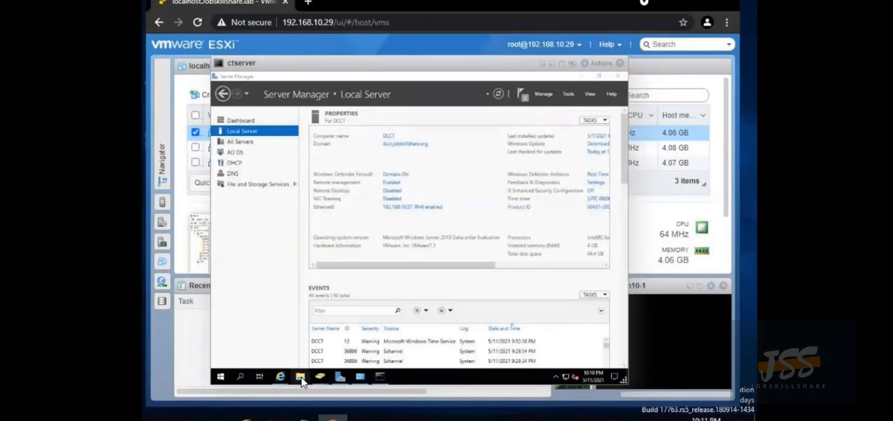
{"action": "left_click", "coordinate": [568, 92]}
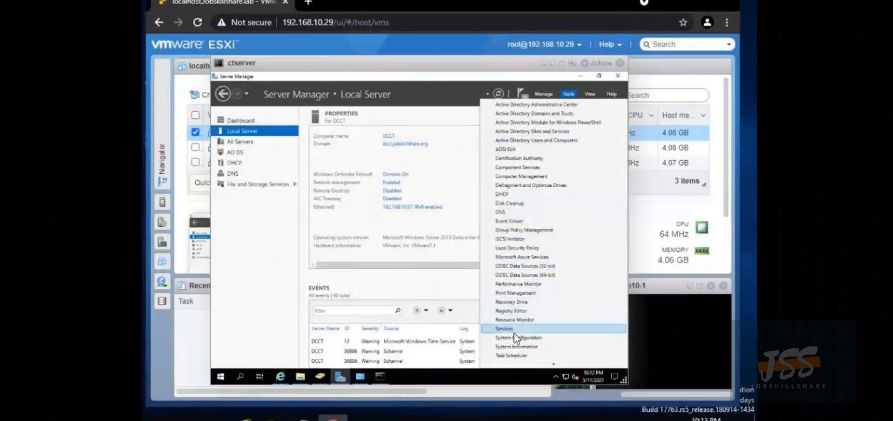
Launch Windows PowerShell from the bottom of Server Manager's Tools list
{"action": "scroll", "coordinate": [515, 339], "scroll_direction": "down", "scroll_amount": 3}
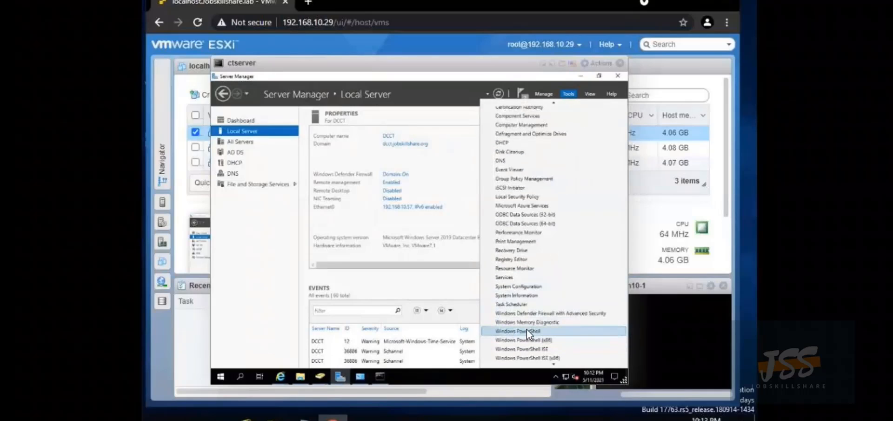
{"action": "left_click", "coordinate": [529, 330]}
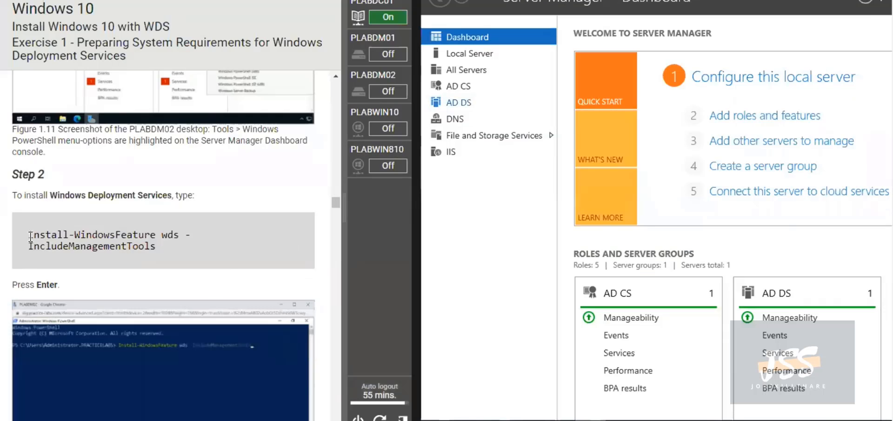
Copy 'Install-WindowsFeature wds -IncludeManagementTools' from Step 2 of the lab guide
{"action": "left_click_drag", "start_coordinate": [31, 236], "coordinate": [152, 247]}
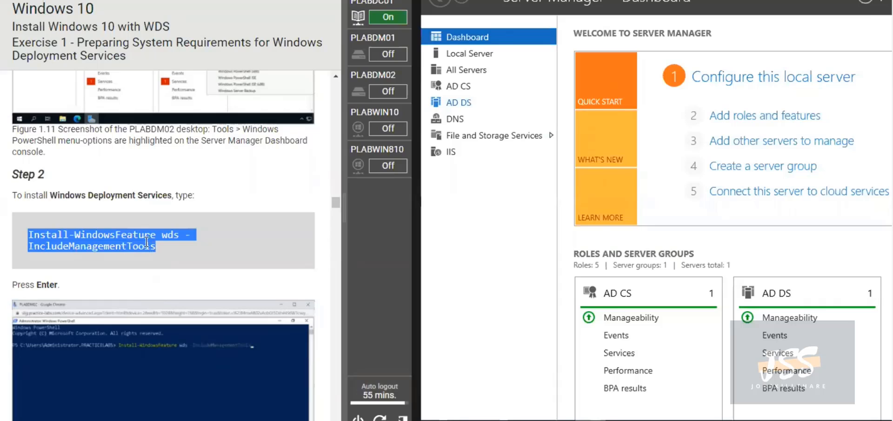
{"action": "right_click", "coordinate": [153, 247]}
{"action": "left_click", "coordinate": [173, 252]}
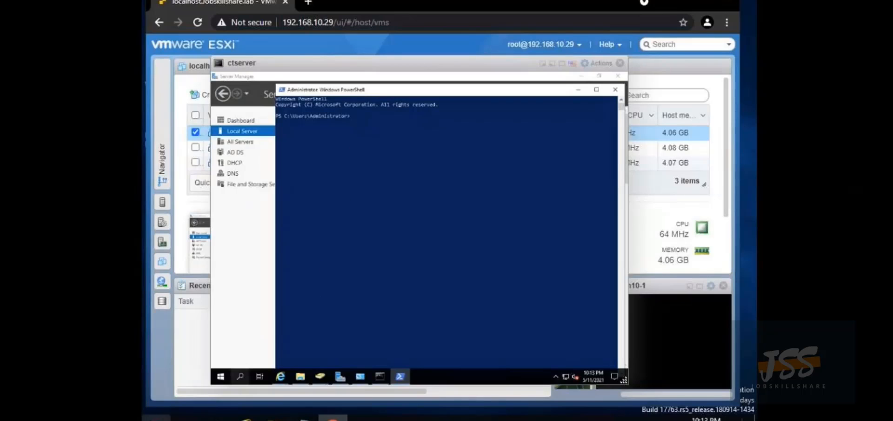
Paste the WDS install command into PowerShell via Remote Keyboard Entry and run it
{"action": "left_click", "coordinate": [156, 419]}
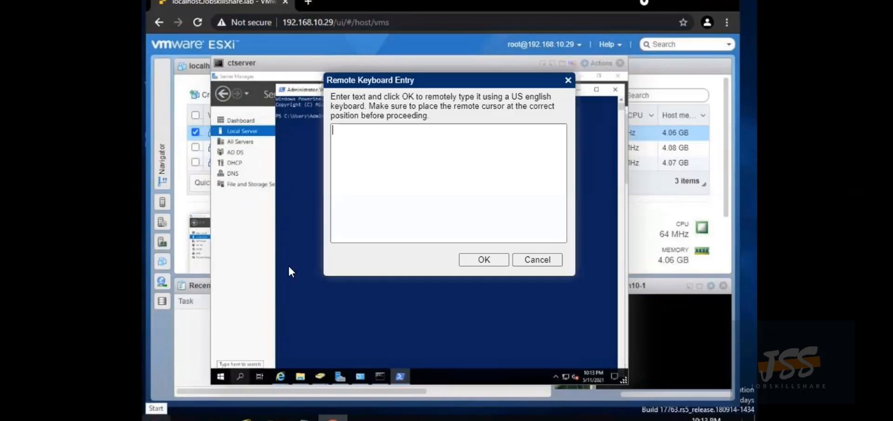
{"action": "right_click", "coordinate": [357, 132]}
{"action": "left_click", "coordinate": [393, 230]}
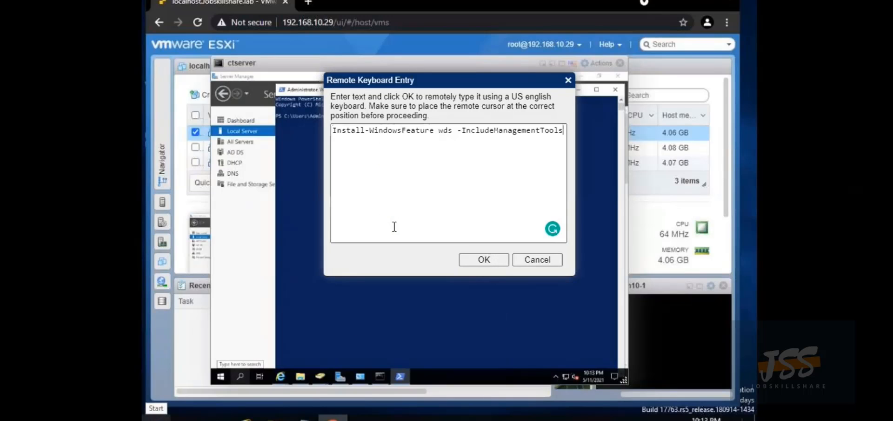
{"action": "left_click", "coordinate": [495, 262]}
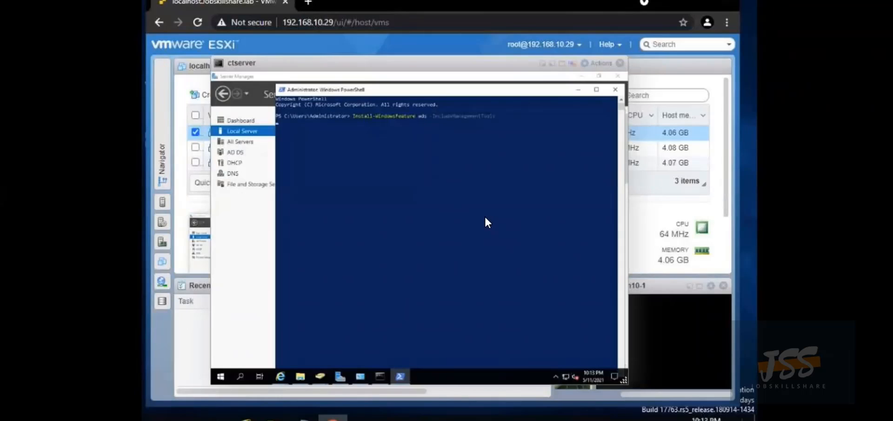
{"action": "key", "text": "Return"}
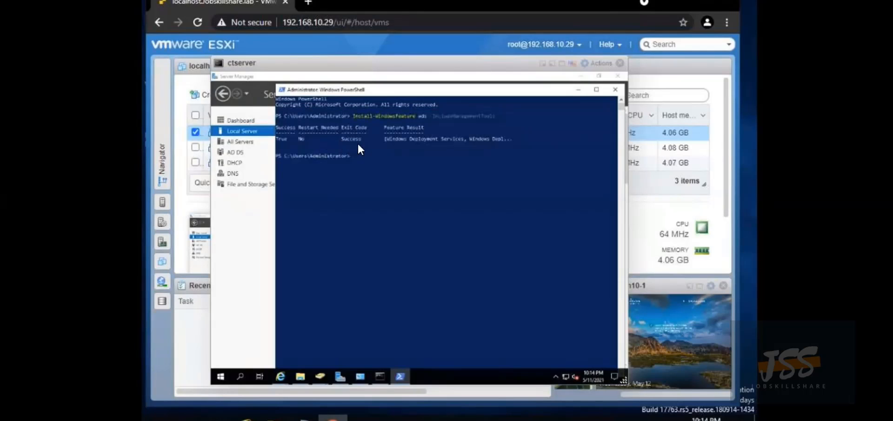
Close PowerShell, launch Windows Deployment Services from Tools, and bring up the DCCT server's actions
{"action": "left_click", "coordinate": [615, 89]}
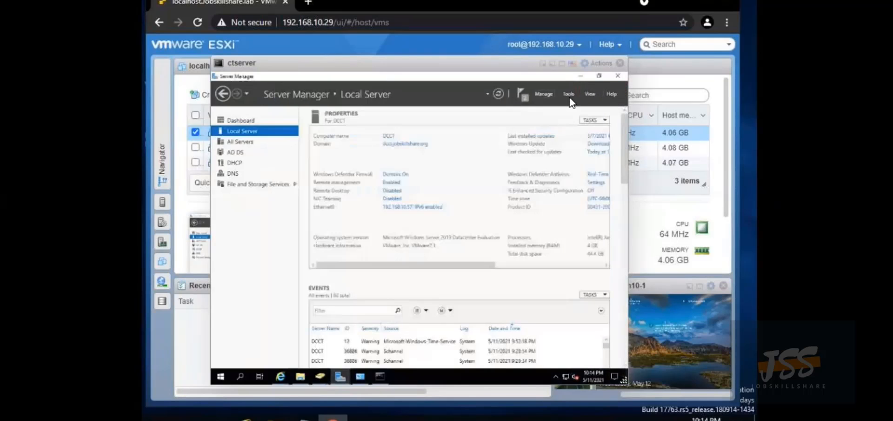
{"action": "left_click", "coordinate": [568, 93]}
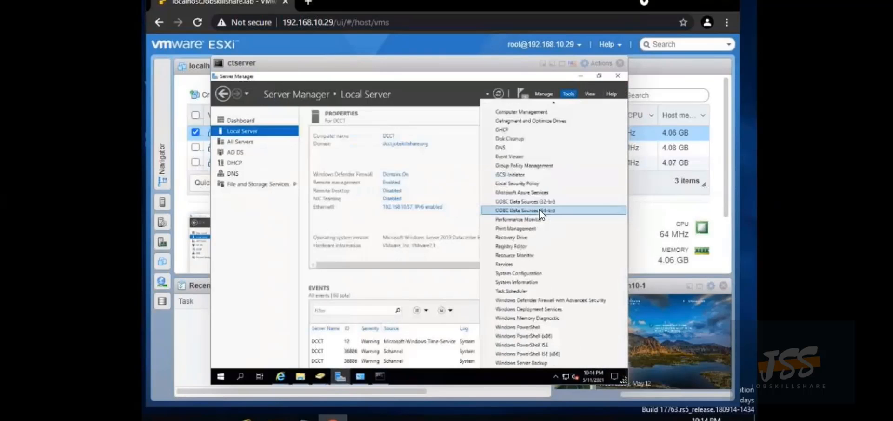
{"action": "left_click", "coordinate": [528, 309]}
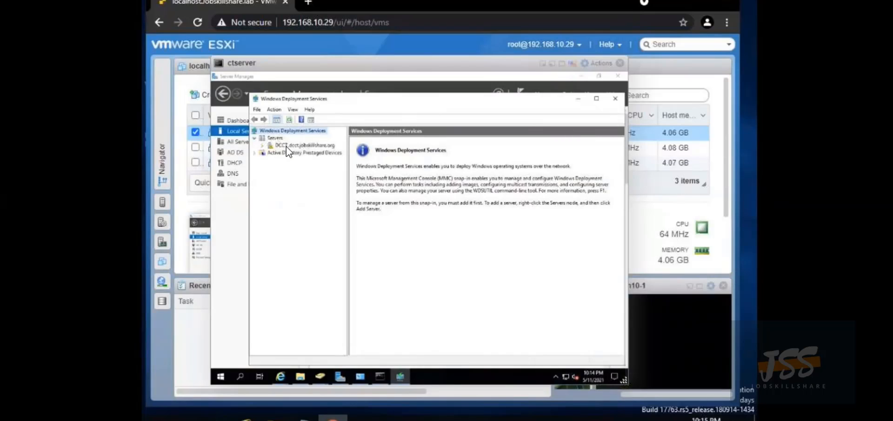
{"action": "right_click", "coordinate": [285, 146]}
Start Configure Server, keep Active Directory integrated, and set the install path to C:\RemoteInstall
{"action": "left_click", "coordinate": [308, 152]}
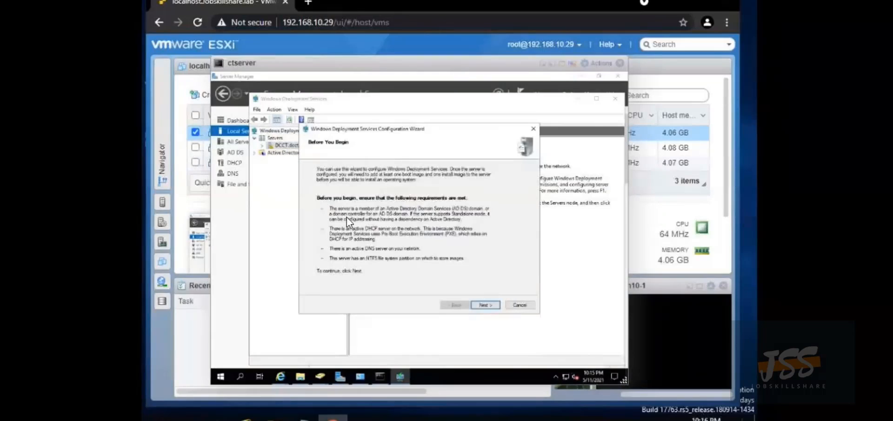
{"action": "left_click", "coordinate": [484, 305]}
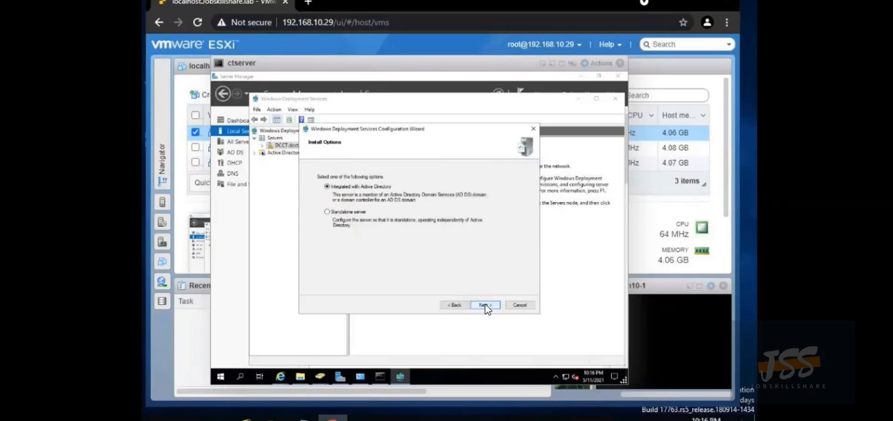
{"action": "left_click", "coordinate": [486, 305]}
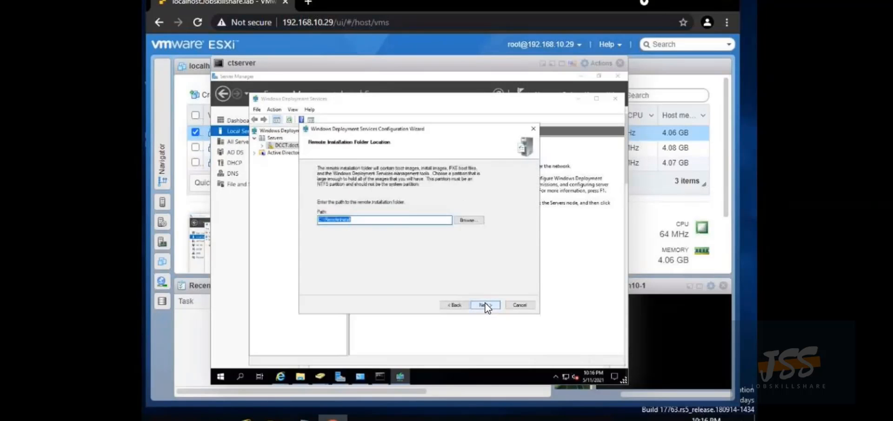
{"action": "left_click", "coordinate": [320, 220]}
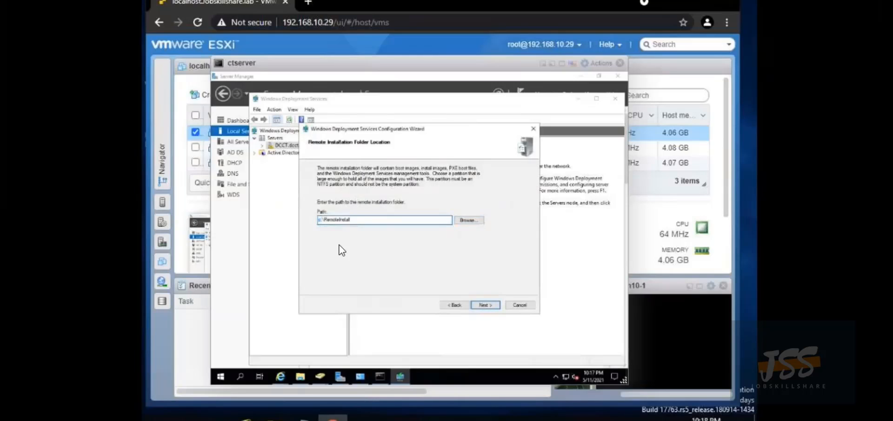
{"action": "key", "text": "BackSpace"}
{"action": "type", "text": "C"}
{"action": "left_click", "coordinate": [485, 308]}
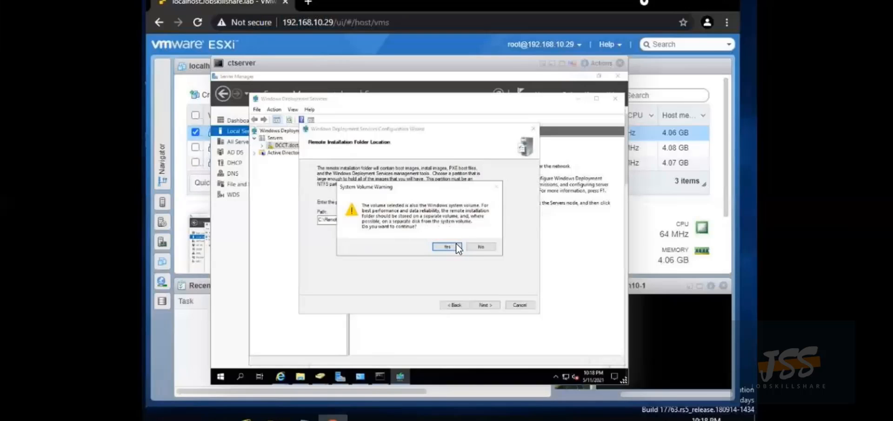
Accept storing images on the system volume, keep proxy DHCP and PXE defaults, and finish configuration
{"action": "left_click", "coordinate": [480, 247]}
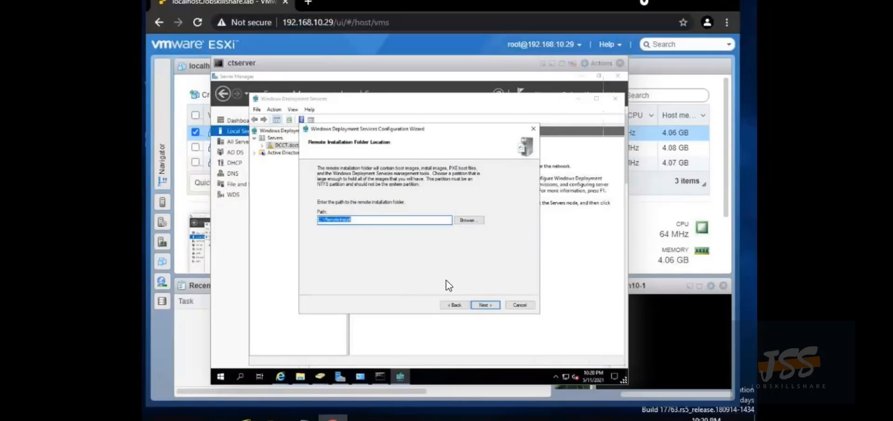
{"action": "left_click", "coordinate": [484, 303]}
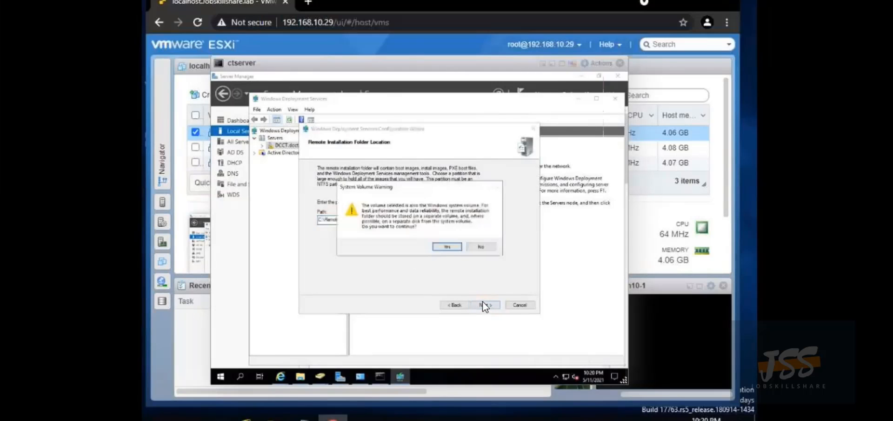
{"action": "left_click", "coordinate": [446, 247]}
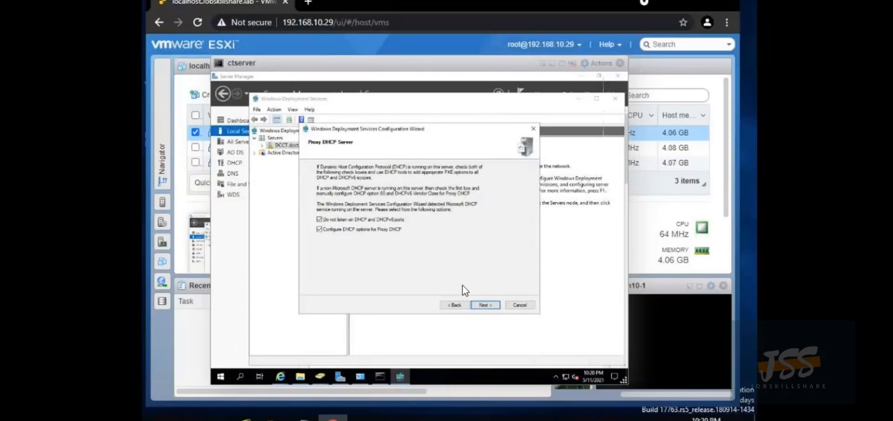
{"action": "left_click", "coordinate": [486, 306]}
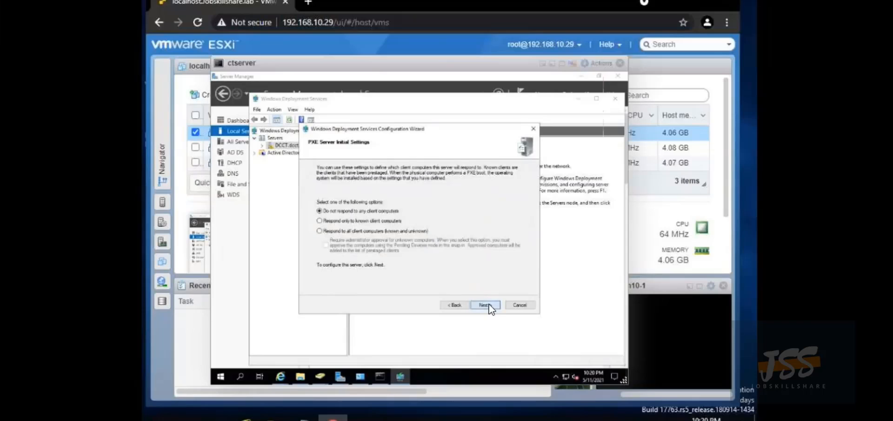
{"action": "left_click", "coordinate": [488, 305]}
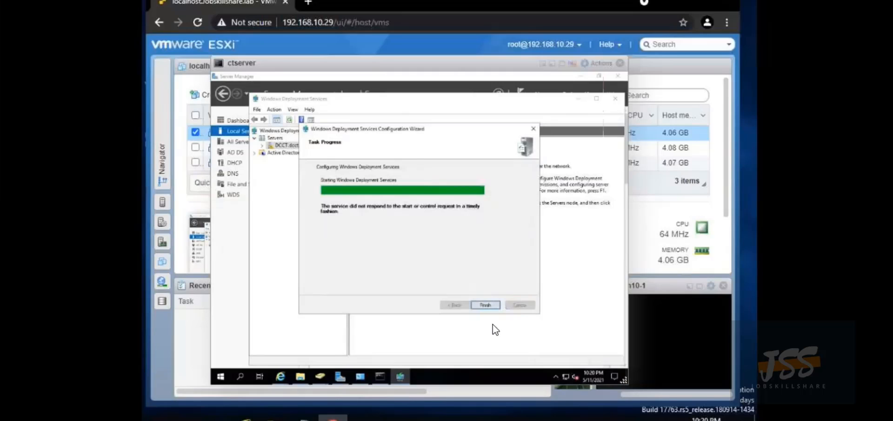
{"action": "left_click", "coordinate": [486, 305]}
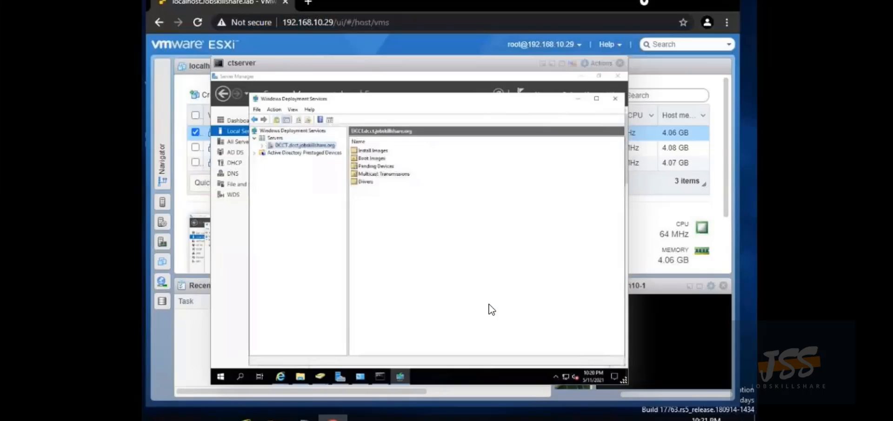
Start the WDS service via All Tasks > Start on the DCCT server and dismiss the confirmation
{"action": "right_click", "coordinate": [288, 148]}
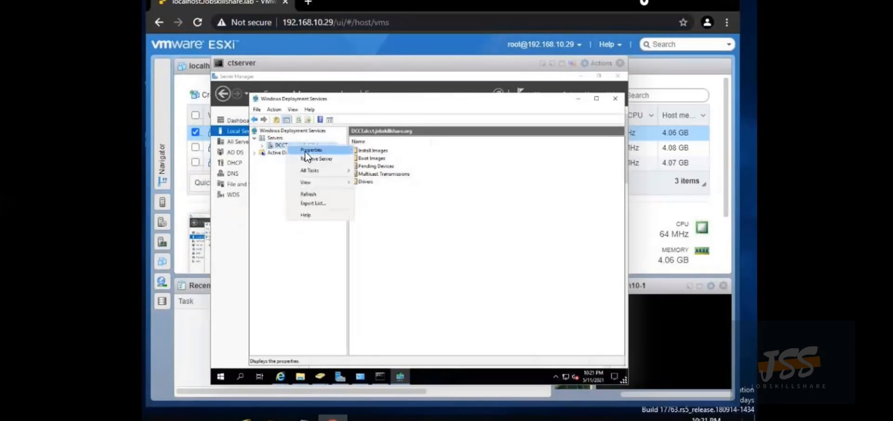
{"action": "mouse_move", "coordinate": [329, 177]}
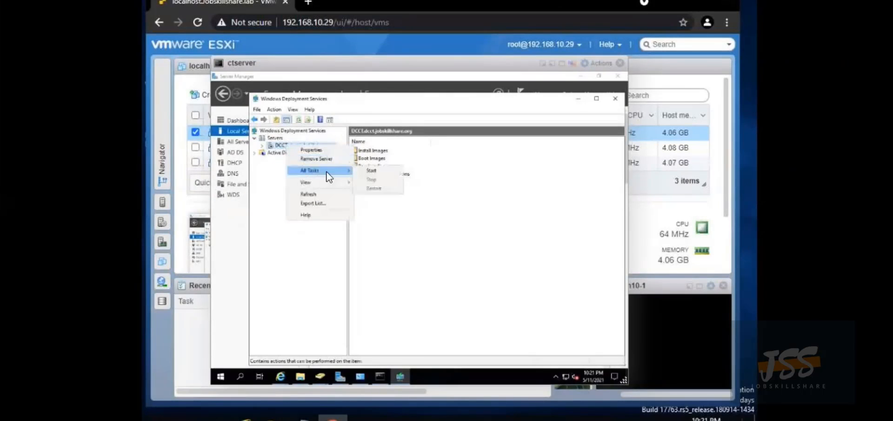
{"action": "left_click", "coordinate": [367, 171]}
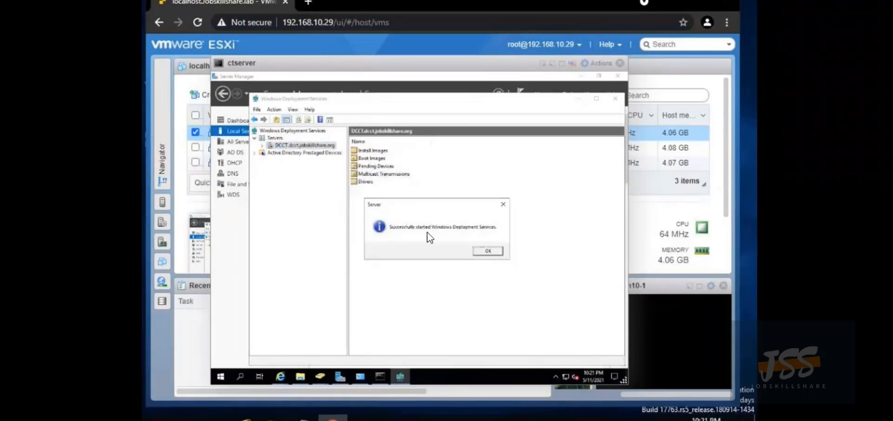
{"action": "left_click", "coordinate": [484, 252]}
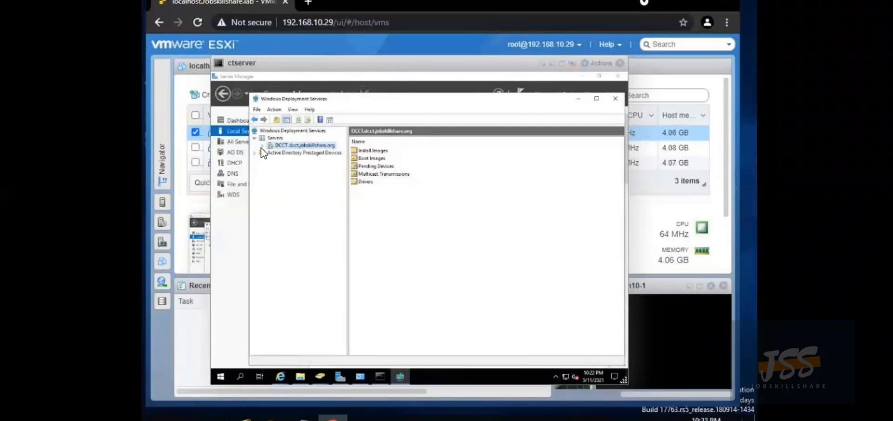
Start a new install image under Install Images with the image group named 'Win 10'
{"action": "right_click", "coordinate": [367, 150]}
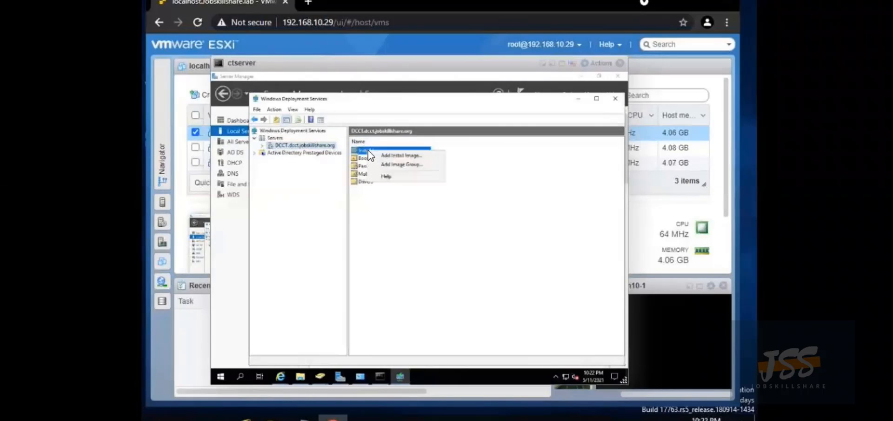
{"action": "left_click", "coordinate": [392, 155]}
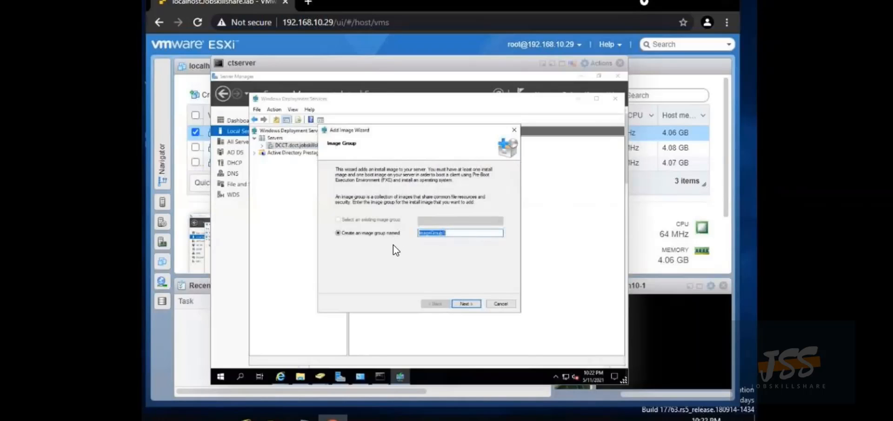
{"action": "type", "text": "Win 10"}
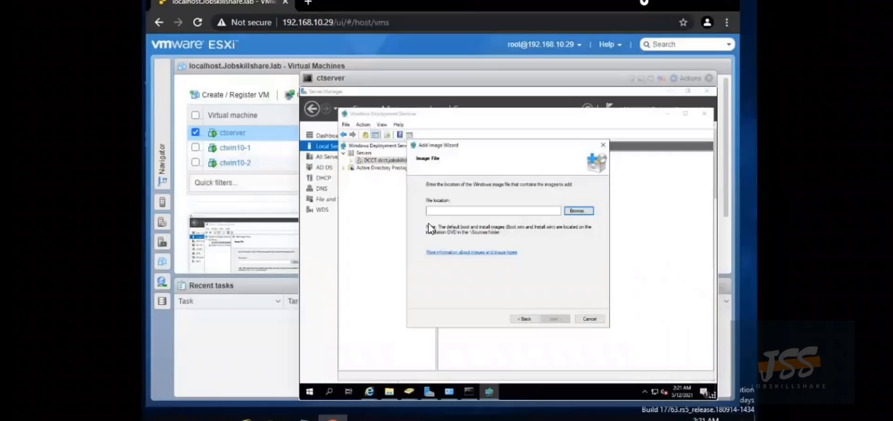
Choose D:\sources\install.wim from the DVD as the image file to list its Windows Server images
{"action": "left_click", "coordinate": [576, 213]}
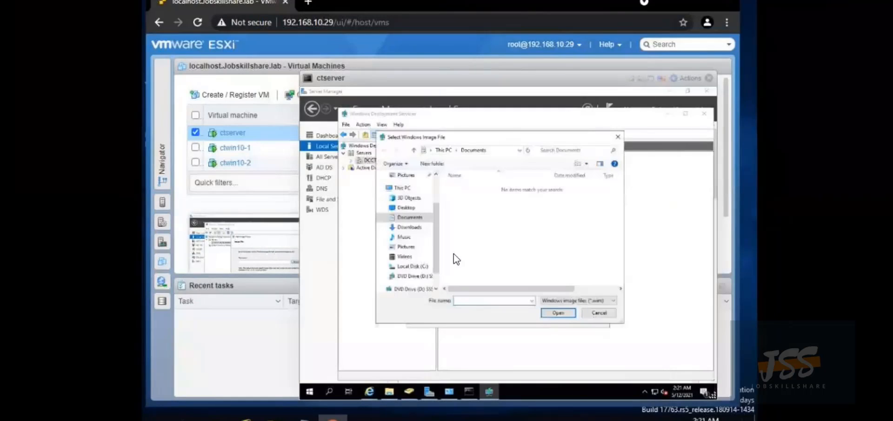
{"action": "left_click", "coordinate": [406, 276]}
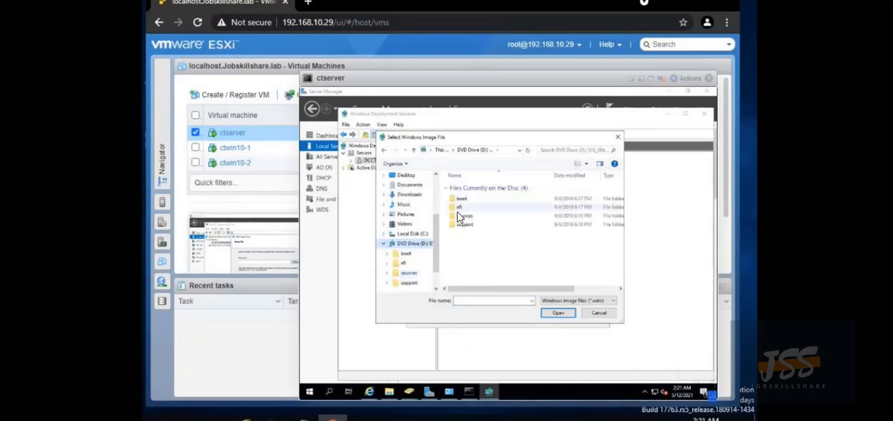
{"action": "double_click", "coordinate": [461, 216]}
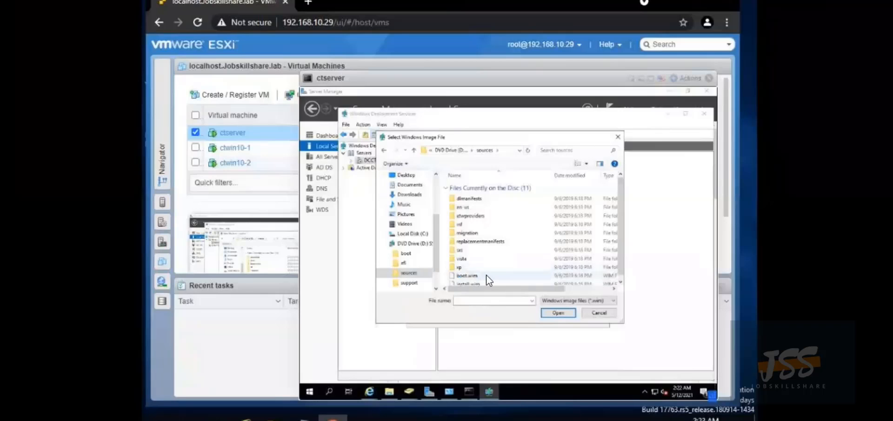
{"action": "scroll", "coordinate": [486, 275], "scroll_direction": "down", "scroll_amount": 1}
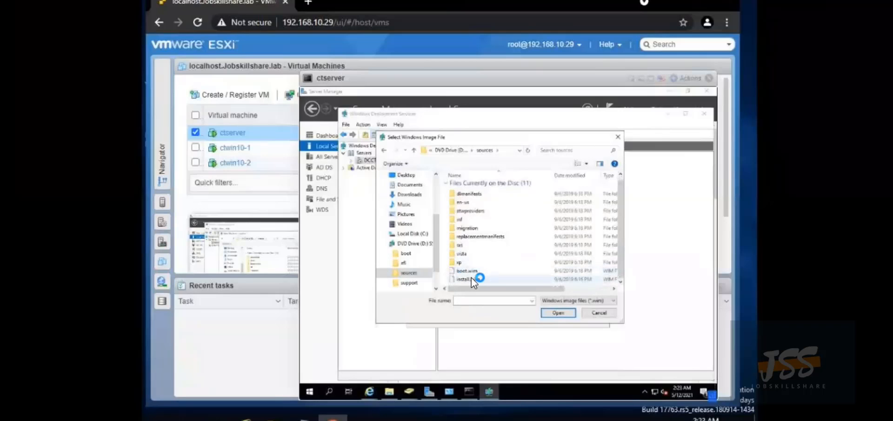
{"action": "double_click", "coordinate": [470, 277]}
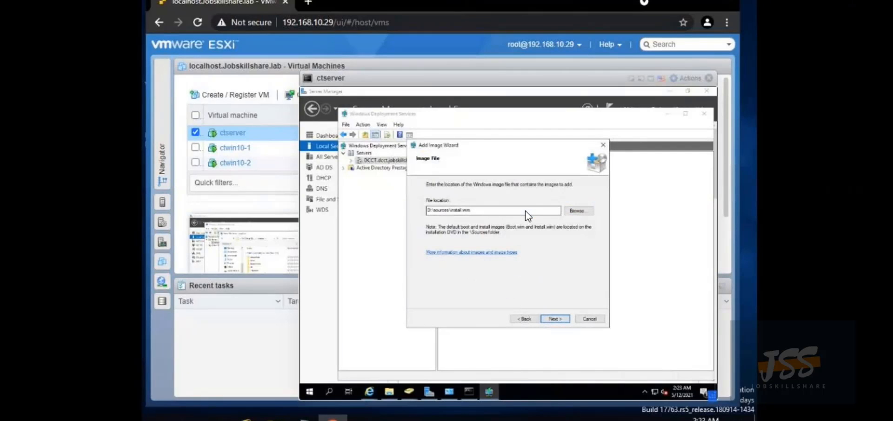
{"action": "left_click", "coordinate": [553, 320]}
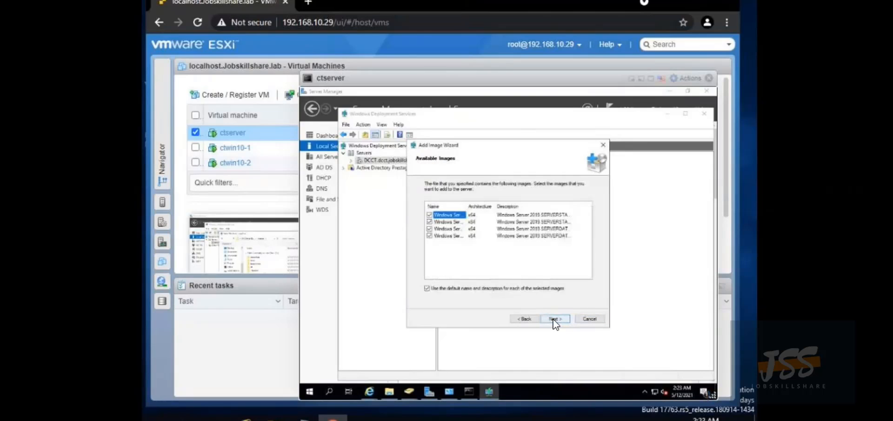
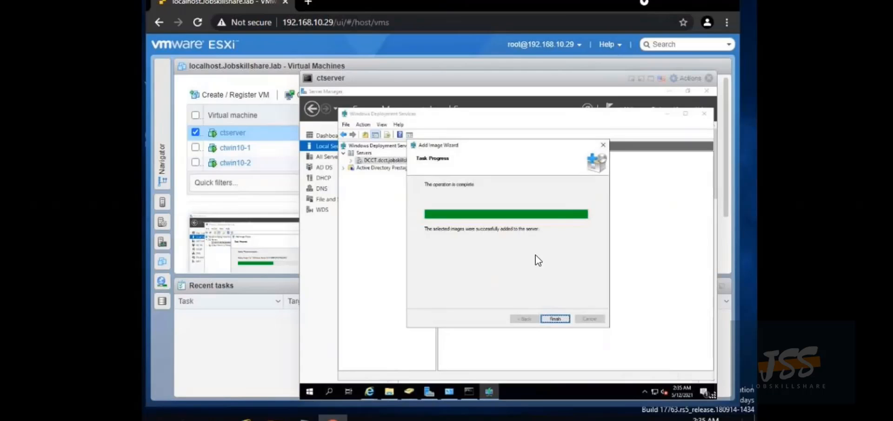
Finish the Add Image Wizard so the Win10DVD install image is listed in WDS
{"action": "left_click", "coordinate": [556, 319]}
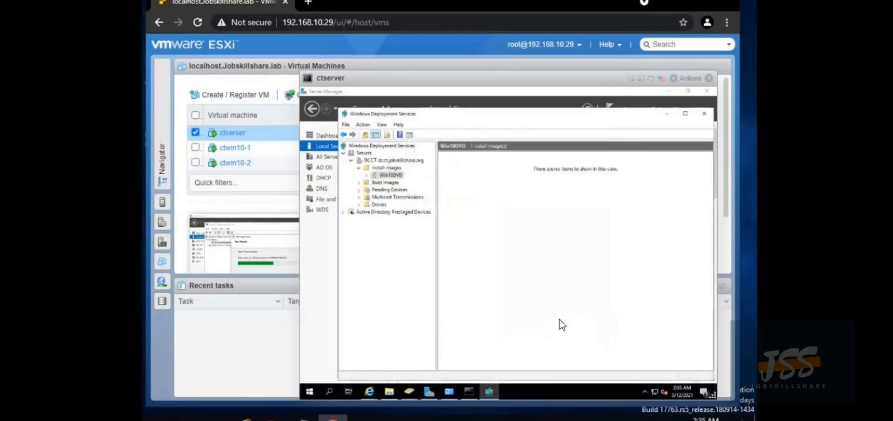
Add D:\sources\boot.wim as a boot image, keeping its default name and description
{"action": "right_click", "coordinate": [389, 183]}
{"action": "left_click", "coordinate": [431, 193]}
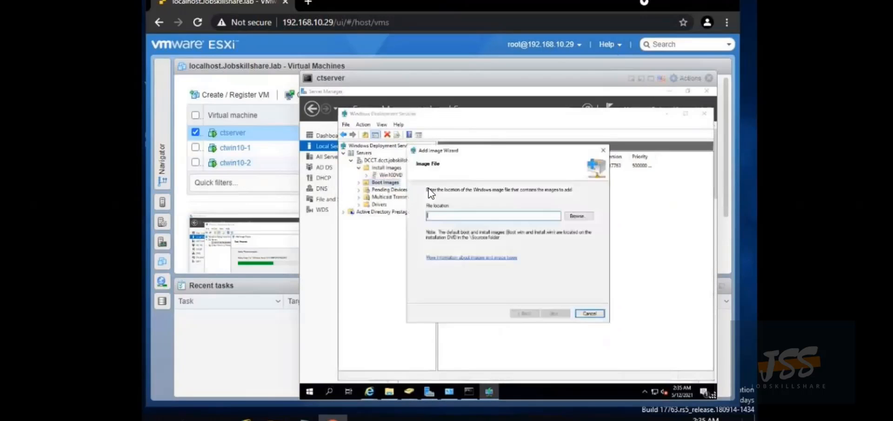
{"action": "left_click", "coordinate": [574, 216]}
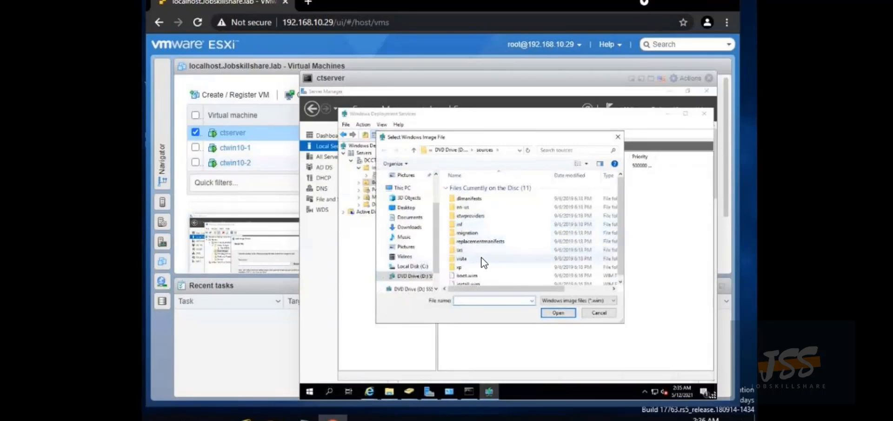
{"action": "scroll", "coordinate": [479, 263], "scroll_direction": "down", "scroll_amount": 1}
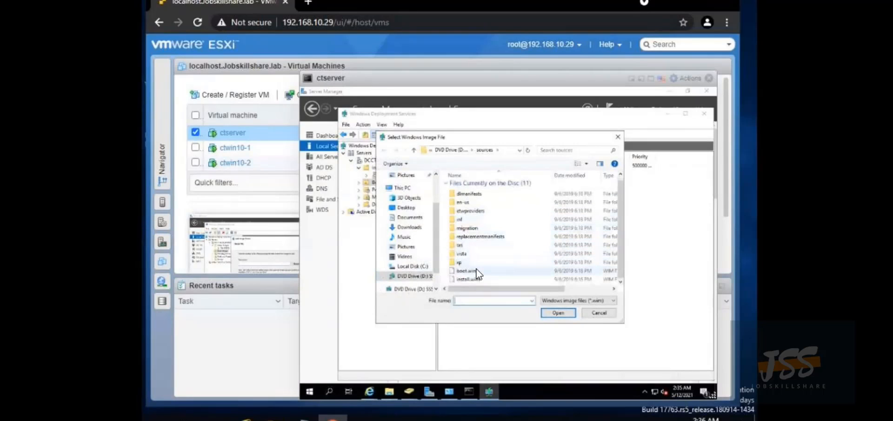
{"action": "left_click", "coordinate": [477, 270]}
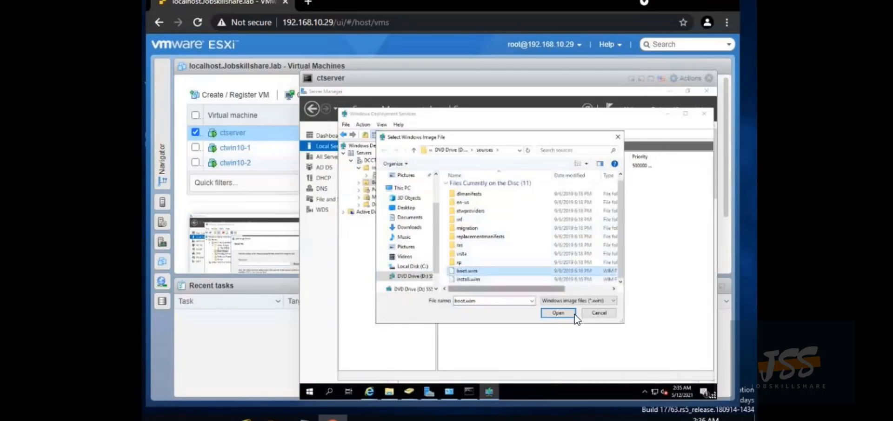
{"action": "left_click", "coordinate": [557, 313]}
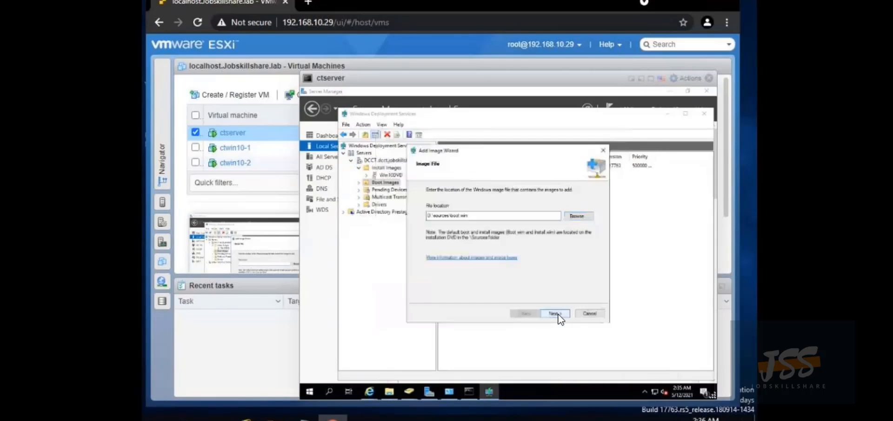
{"action": "left_click", "coordinate": [557, 313]}
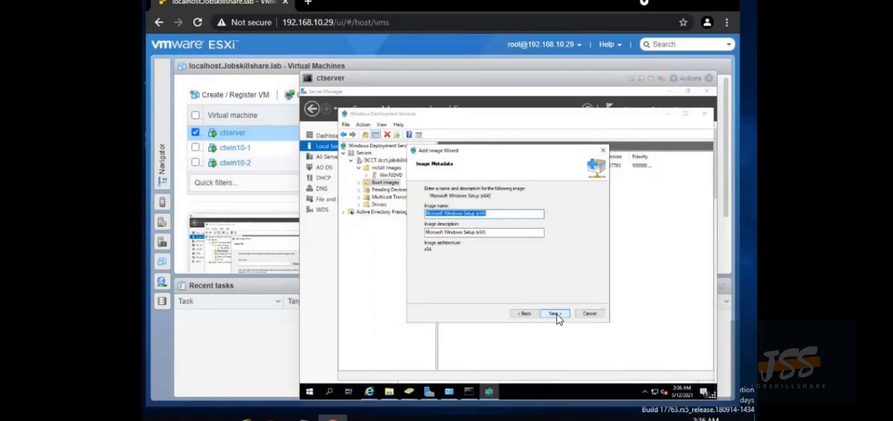
{"action": "left_click", "coordinate": [557, 314]}
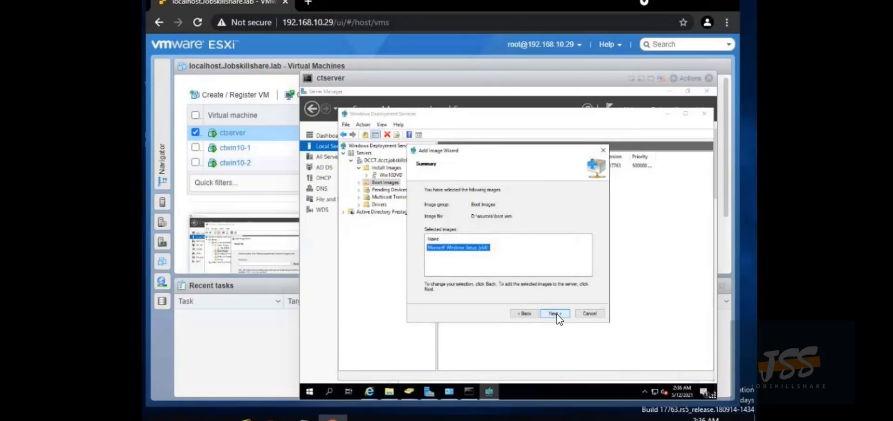
{"action": "left_click", "coordinate": [556, 313]}
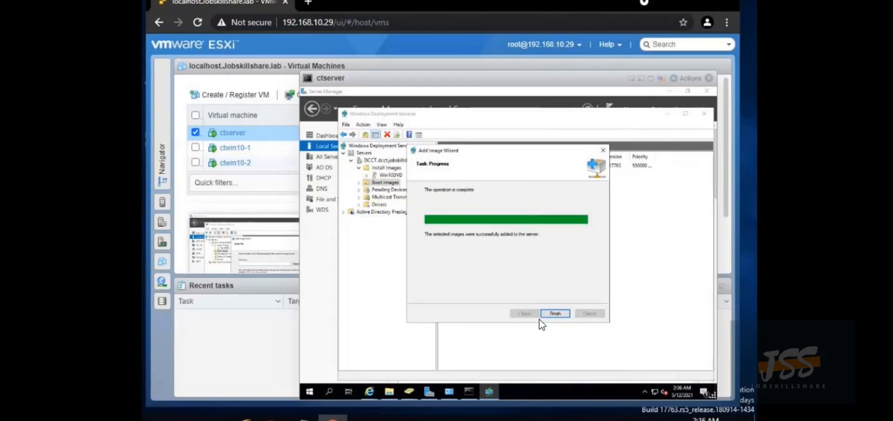
{"action": "left_click", "coordinate": [555, 313]}
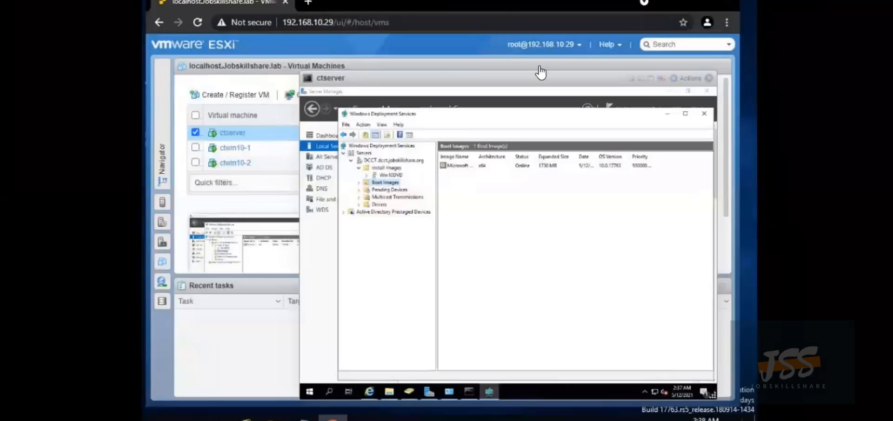
Replace DCCT's AD DS client naming format with CTWIN%03# and save the properties
{"action": "right_click", "coordinate": [405, 158]}
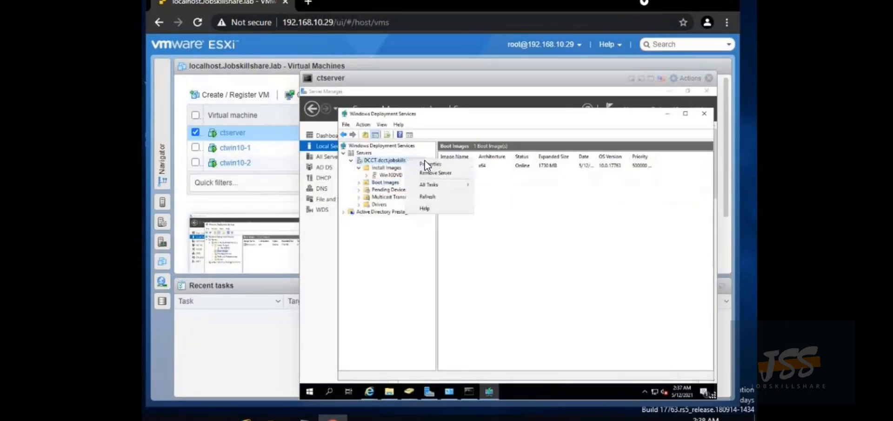
{"action": "left_click", "coordinate": [431, 163]}
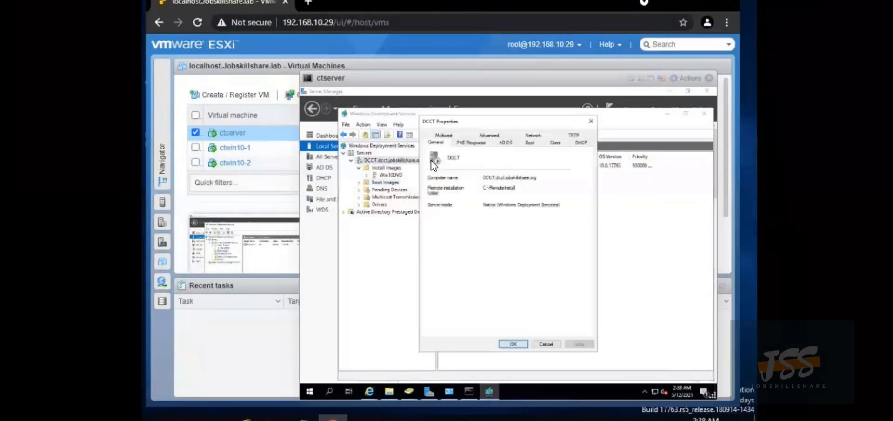
{"action": "left_click", "coordinate": [507, 143]}
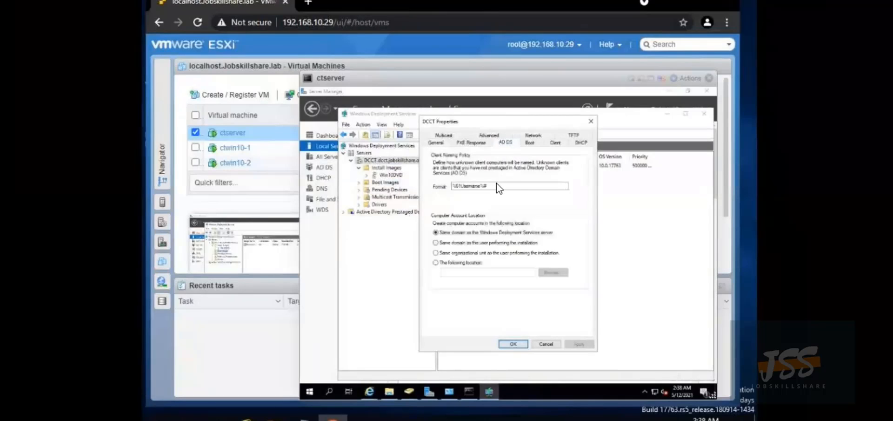
{"action": "left_click_drag", "start_coordinate": [492, 184], "coordinate": [398, 193]}
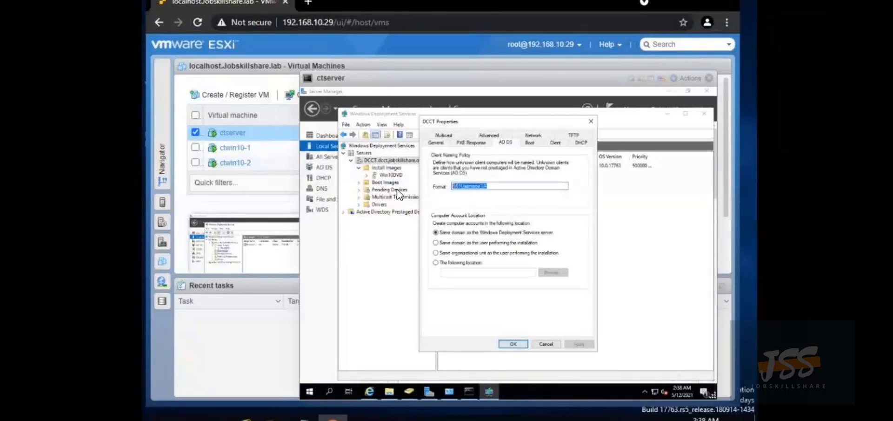
{"action": "key", "text": "BackSpace"}
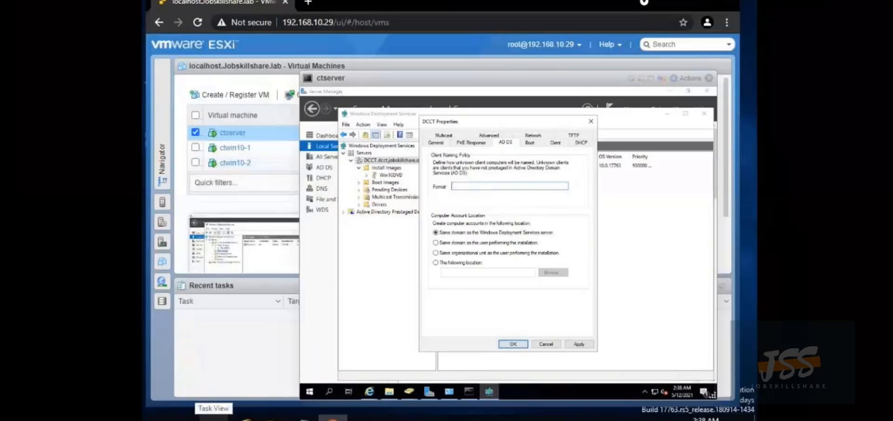
{"action": "right_click", "coordinate": [377, 158]}
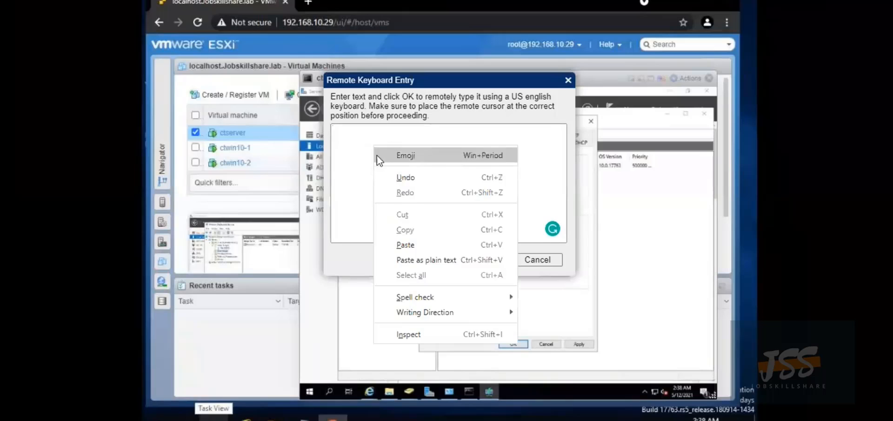
{"action": "left_click", "coordinate": [405, 244]}
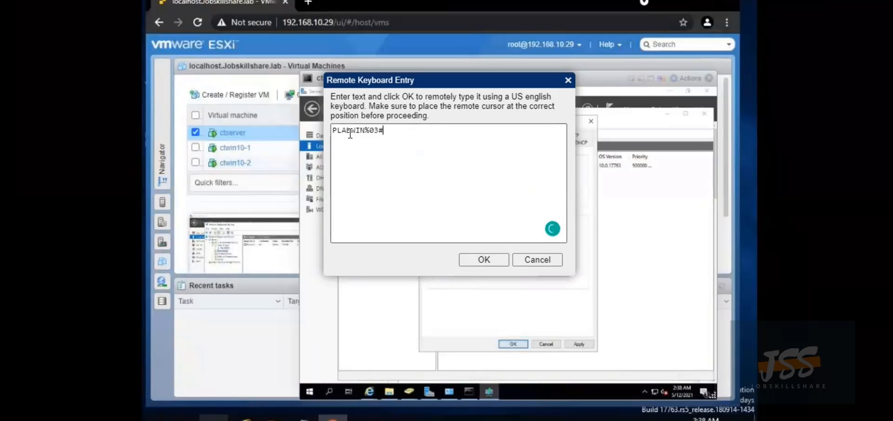
{"action": "left_click_drag", "start_coordinate": [350, 134], "coordinate": [330, 132]}
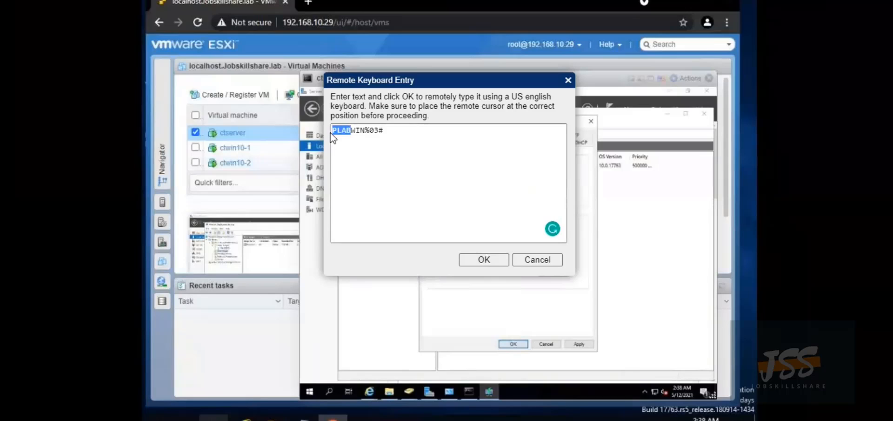
{"action": "type", "text": "CT"}
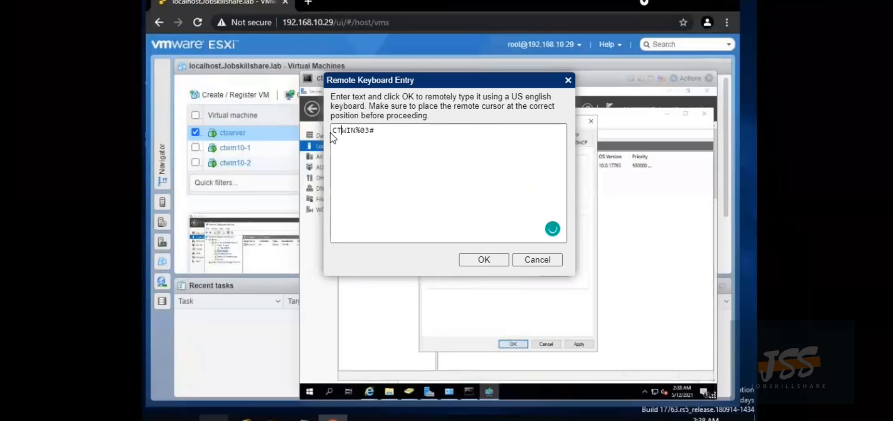
{"action": "left_click", "coordinate": [489, 260]}
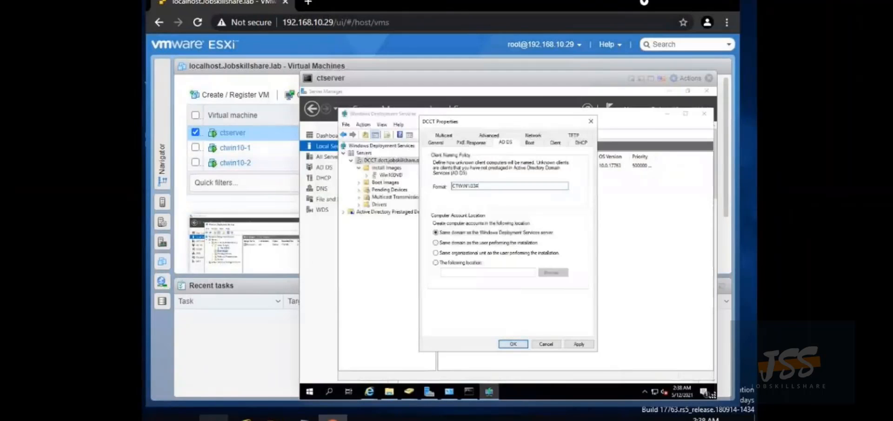
{"action": "left_click", "coordinate": [514, 344]}
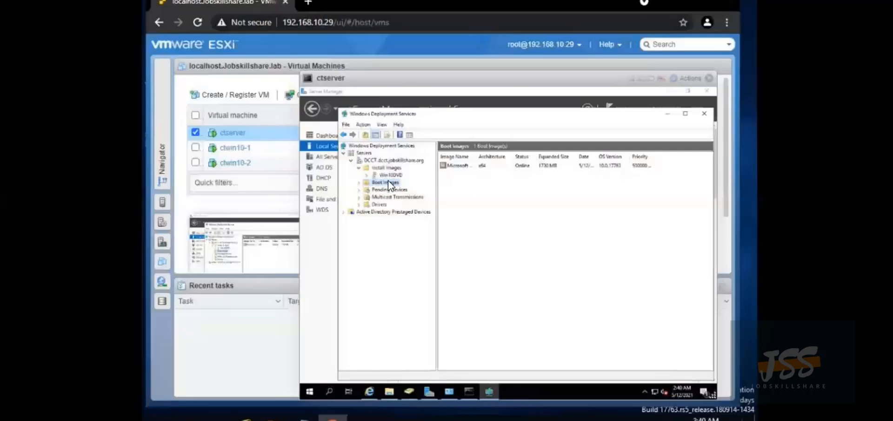
In ctserver's hardware settings, browse the datastore's Win10-1 and Win10-2 folders for an existing disk
{"action": "left_click", "coordinate": [400, 93]}
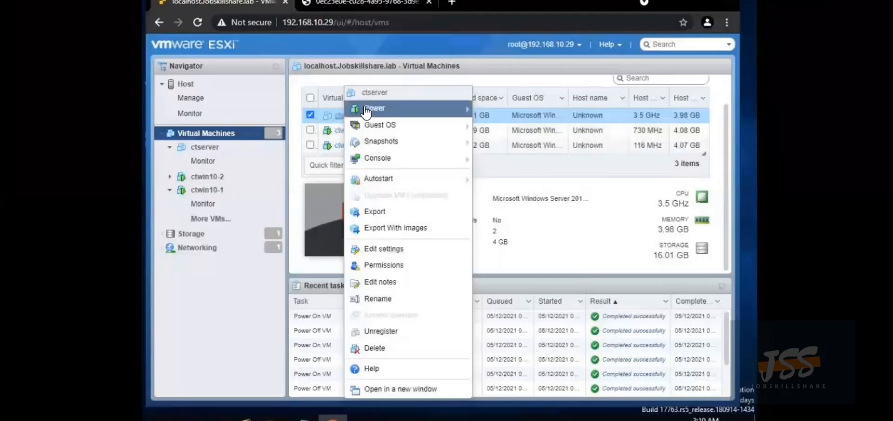
{"action": "left_click", "coordinate": [373, 251]}
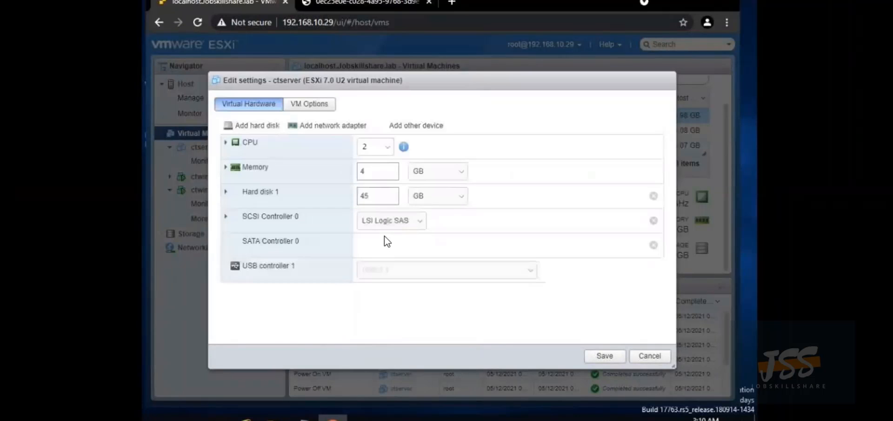
{"action": "scroll", "coordinate": [342, 222], "scroll_direction": "down", "scroll_amount": 1}
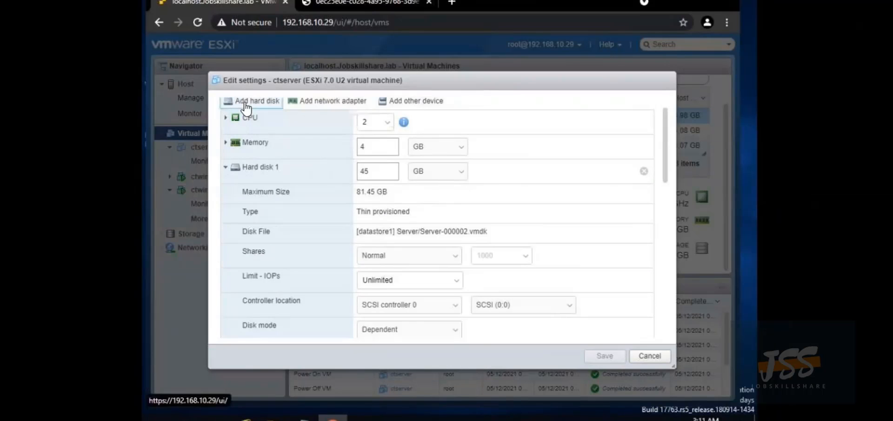
{"action": "left_click", "coordinate": [246, 101]}
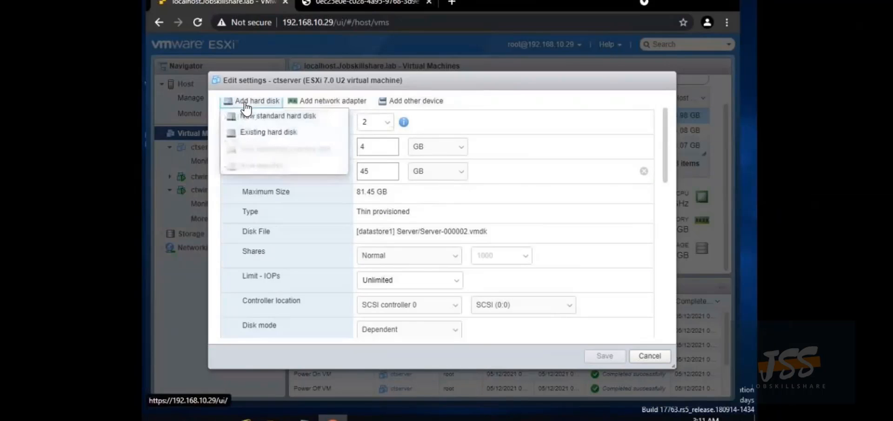
{"action": "left_click", "coordinate": [256, 134]}
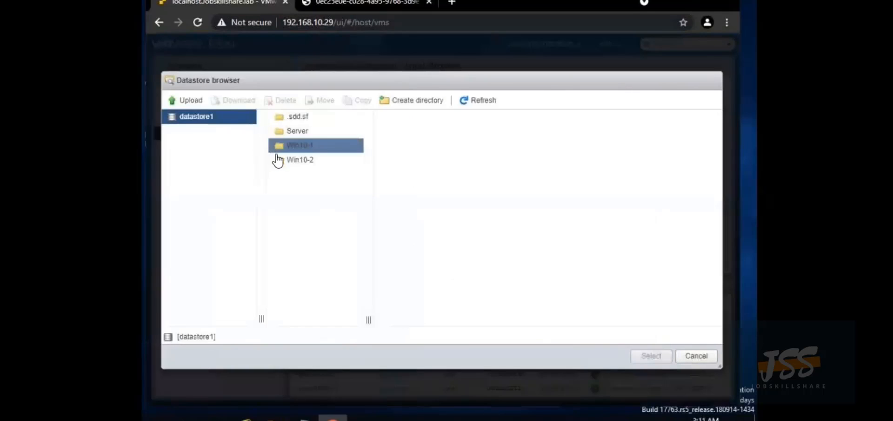
{"action": "left_click", "coordinate": [278, 161]}
{"action": "left_click", "coordinate": [288, 149]}
{"action": "left_click", "coordinate": [291, 159]}
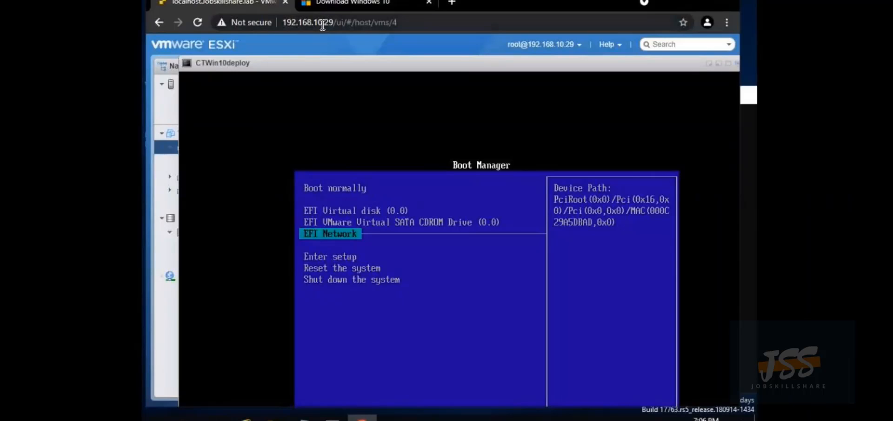
Review CTWin10deploy's Boot Options under VM Options, then cancel without saving
{"action": "left_click", "coordinate": [719, 64]}
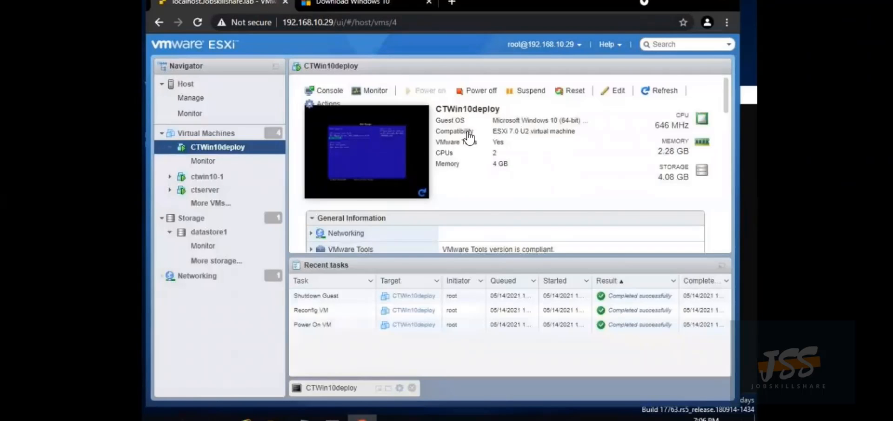
{"action": "left_click", "coordinate": [615, 90]}
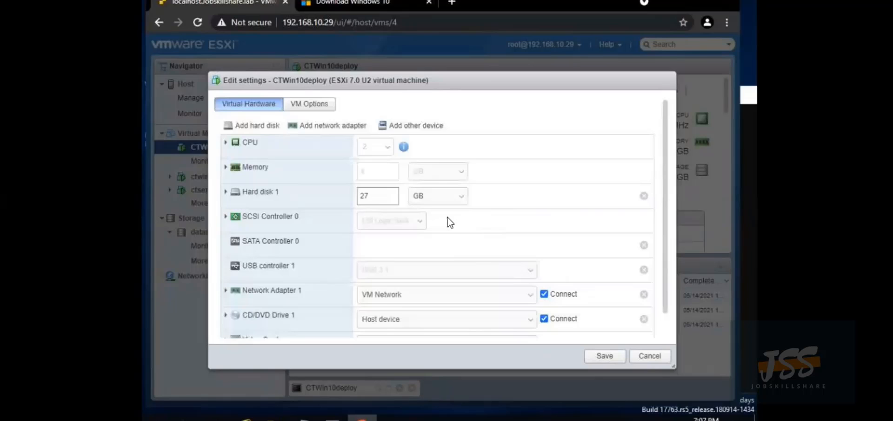
{"action": "left_click", "coordinate": [321, 106]}
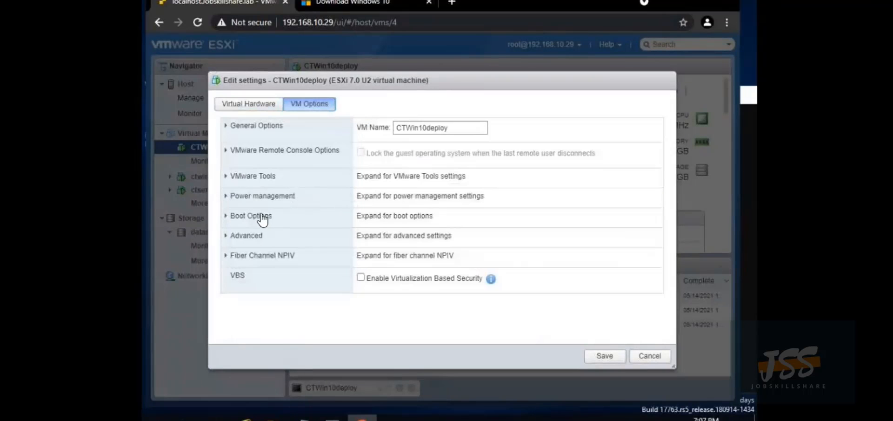
{"action": "left_click", "coordinate": [281, 218]}
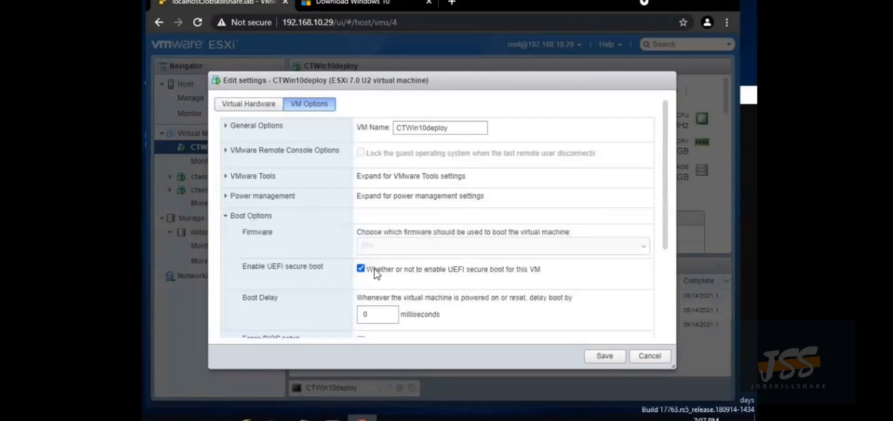
{"action": "scroll", "coordinate": [369, 265], "scroll_direction": "down", "scroll_amount": 3}
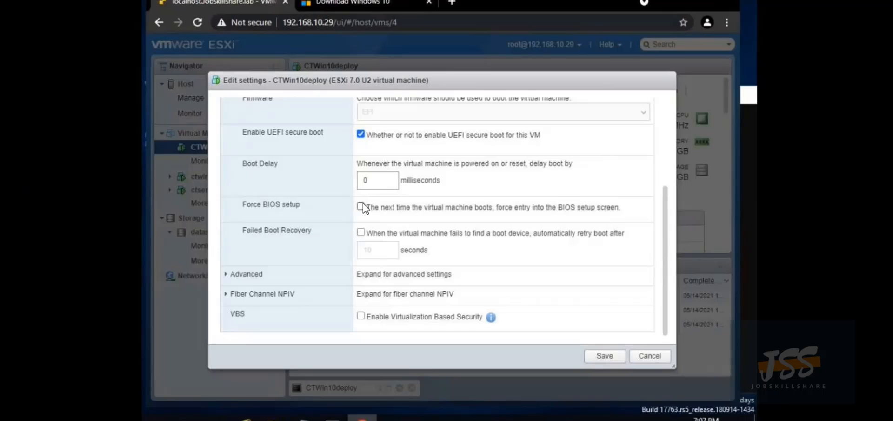
{"action": "left_click", "coordinate": [650, 355]}
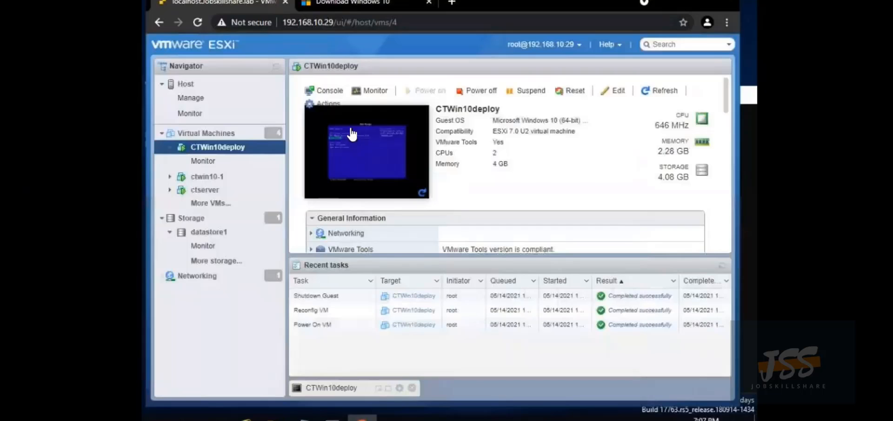
Reopen CTWin10deploy's console, leave EFI Network selected in Boot Manager, and minimize it
{"action": "left_click", "coordinate": [367, 160]}
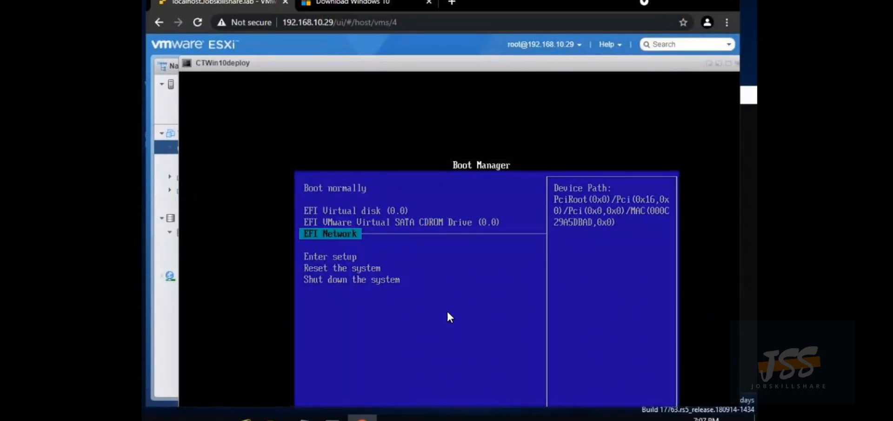
{"action": "key", "text": "Down"}
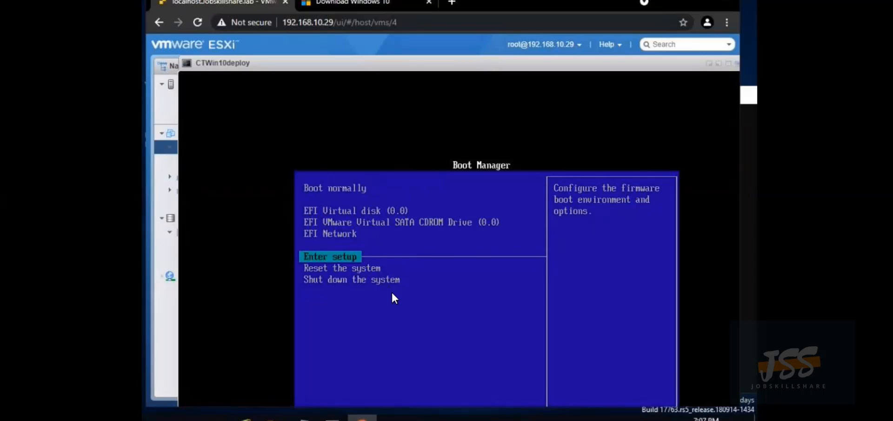
{"action": "key", "text": "Up"}
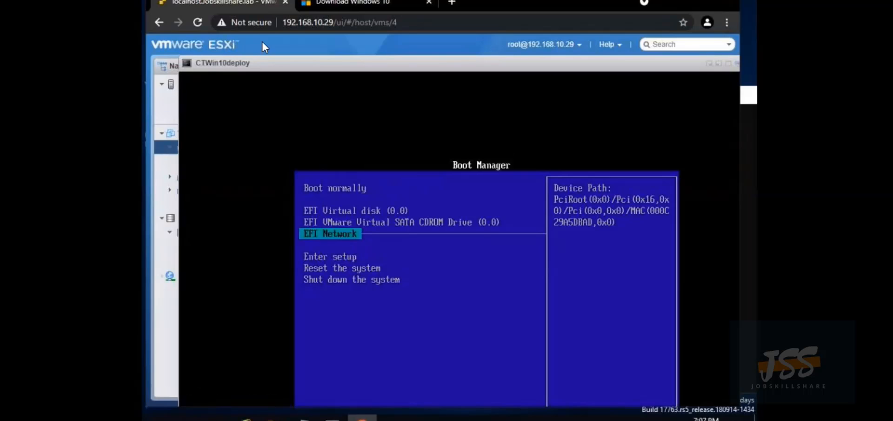
{"action": "left_click", "coordinate": [715, 64]}
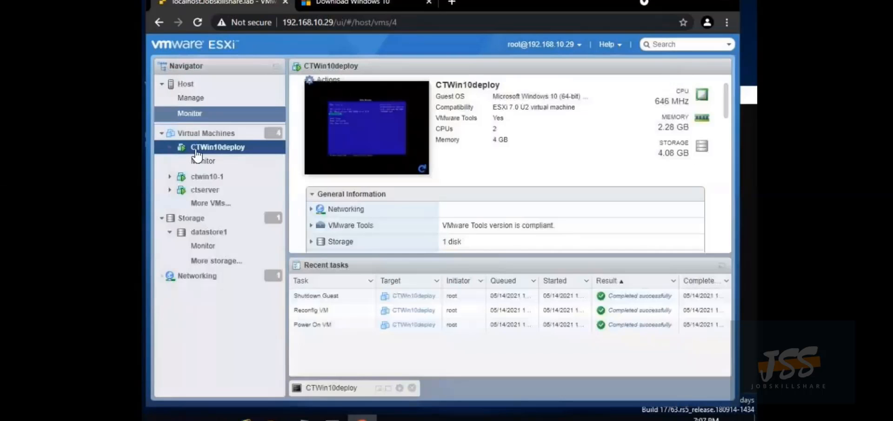
Open the ctserver console and send Ctrl-Alt-Delete through Guest OS > Send keys
{"action": "left_click", "coordinate": [199, 190]}
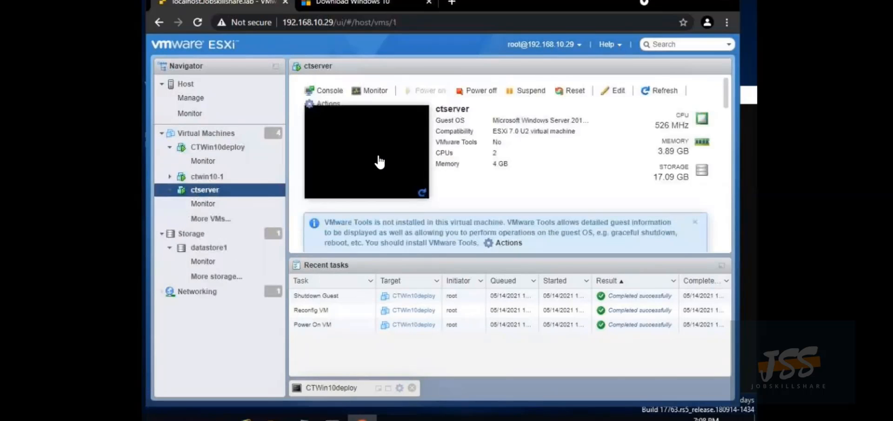
{"action": "left_click", "coordinate": [379, 162]}
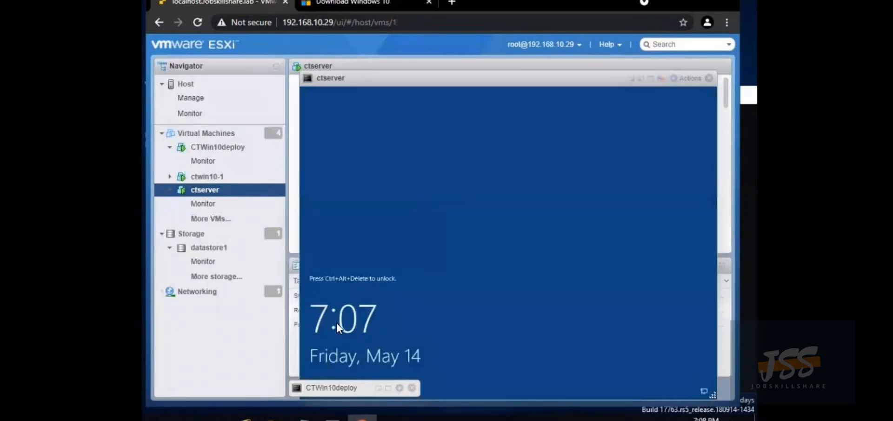
{"action": "left_click", "coordinate": [337, 322]}
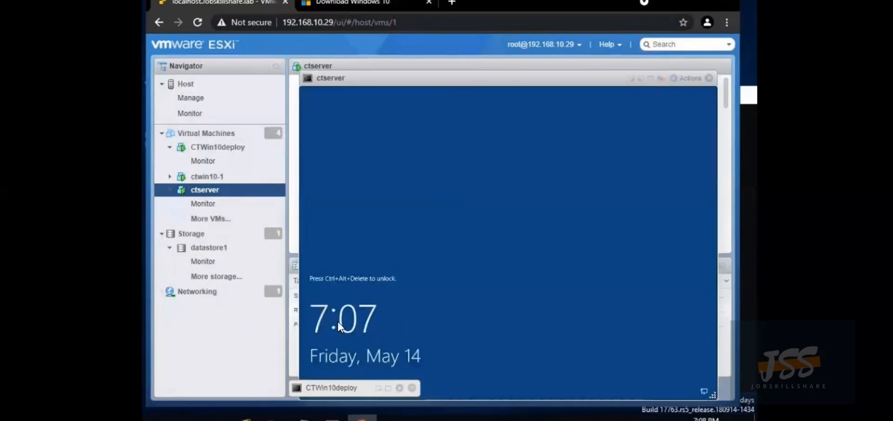
{"action": "left_click", "coordinate": [674, 80]}
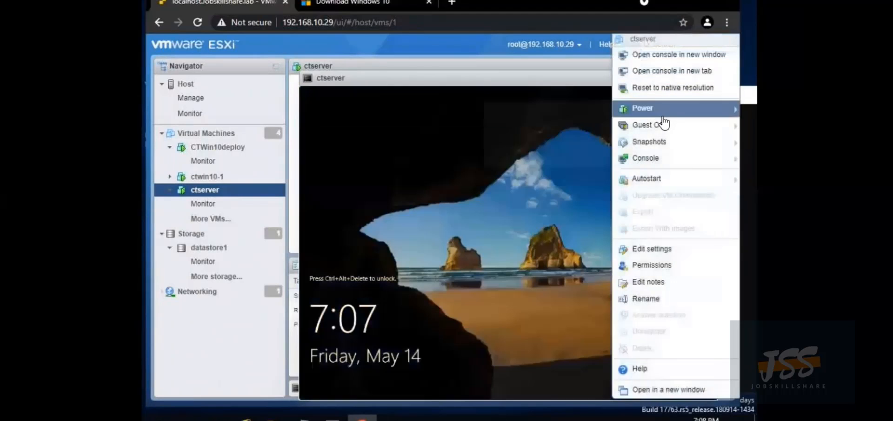
{"action": "mouse_move", "coordinate": [626, 128]}
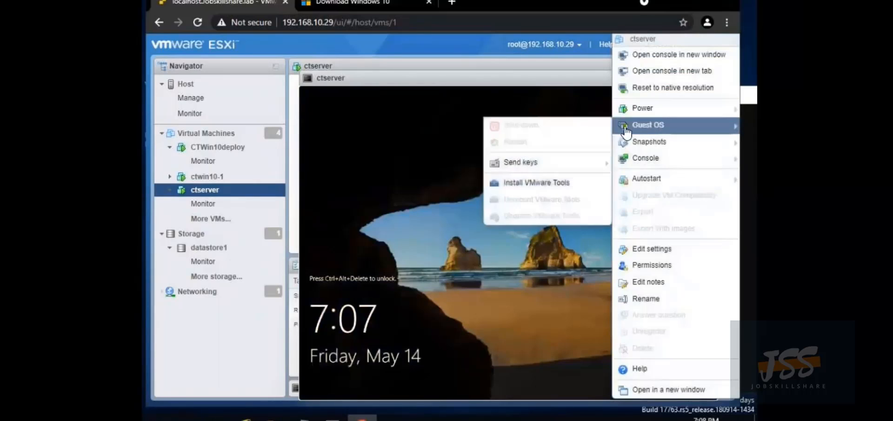
{"action": "mouse_move", "coordinate": [526, 163]}
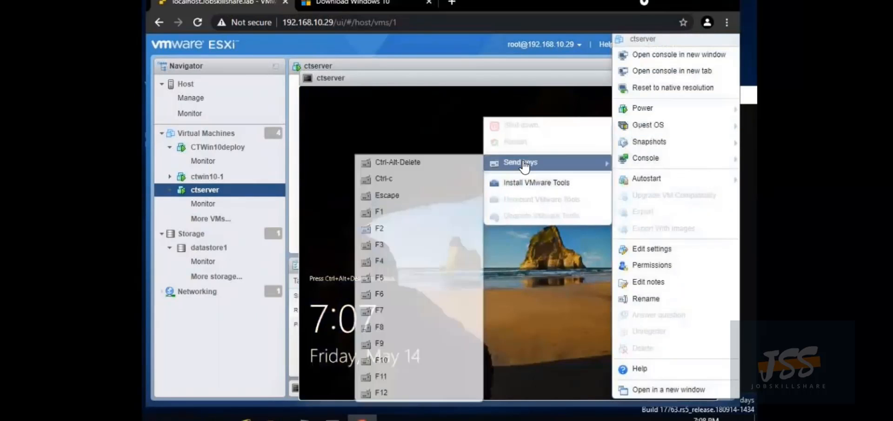
{"action": "left_click", "coordinate": [422, 163]}
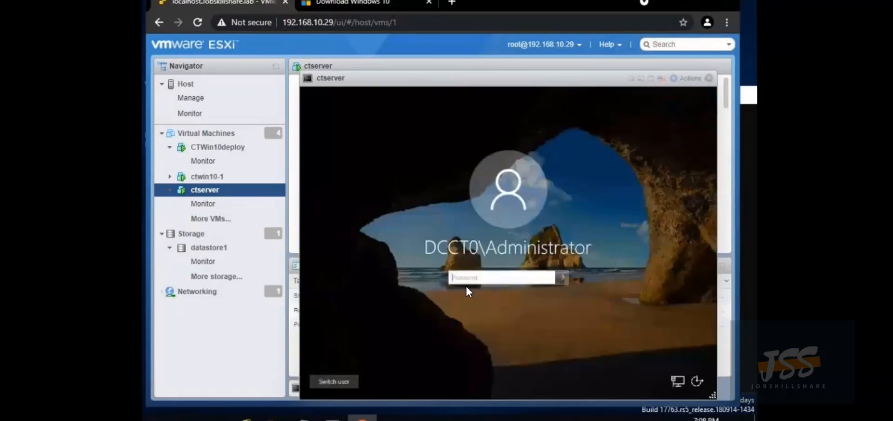
Sign in to ctserver with the Administrator password
{"action": "left_click", "coordinate": [465, 282]}
{"action": "type", "text": "•••••"}
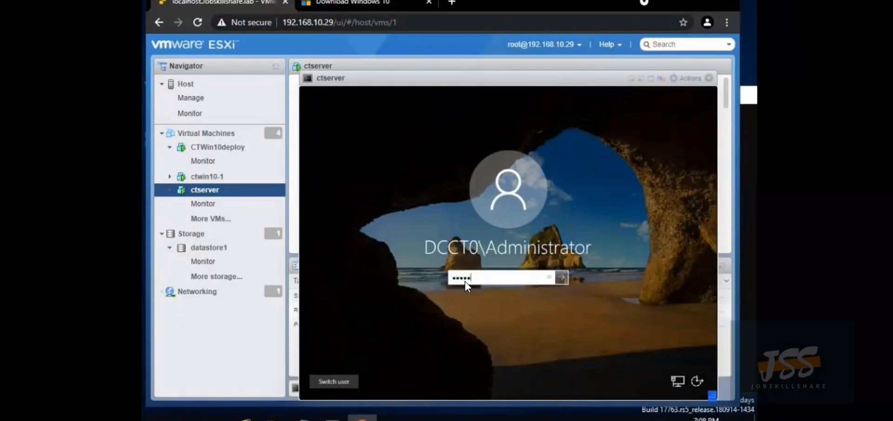
{"action": "type", "text": "•••••"}
{"action": "type", "text": "•"}
{"action": "key", "text": "Return"}
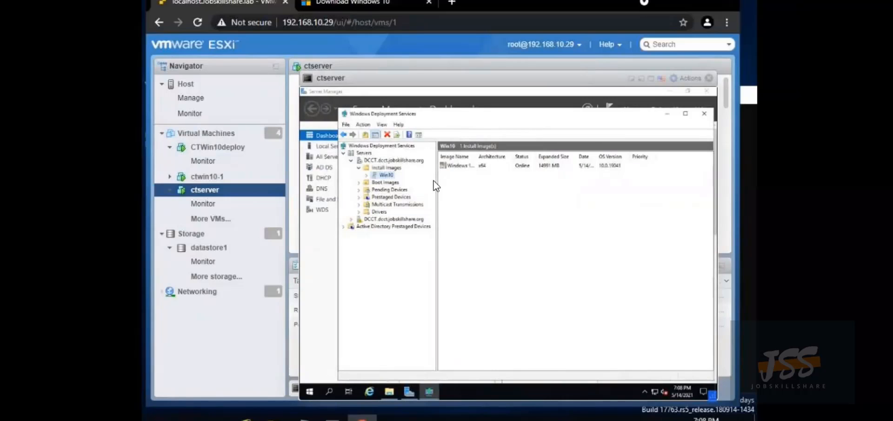
Restart the Windows Deployment Services service on DCCT and dismiss the success message
{"action": "right_click", "coordinate": [367, 161]}
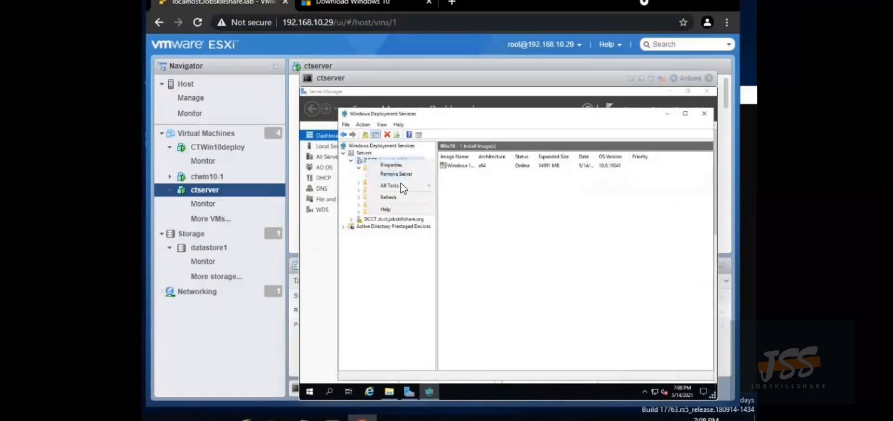
{"action": "mouse_move", "coordinate": [405, 185]}
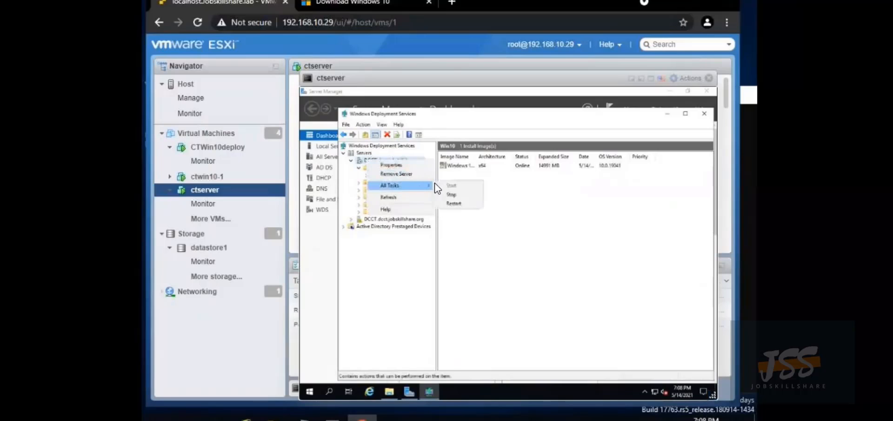
{"action": "left_click", "coordinate": [451, 203]}
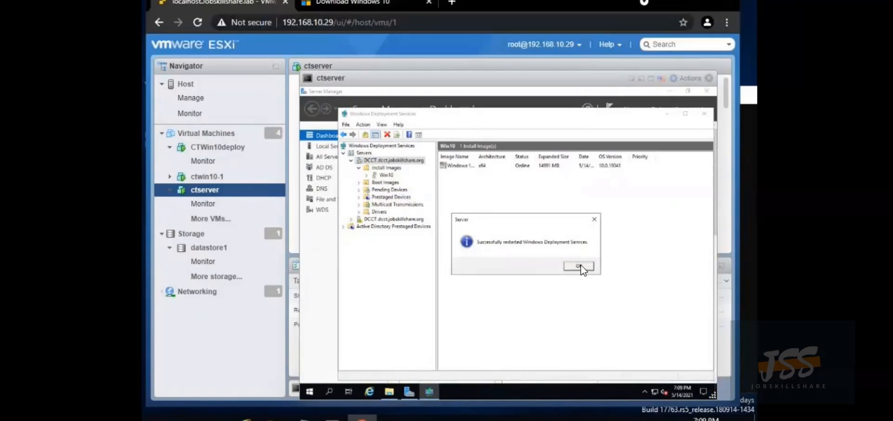
{"action": "left_click", "coordinate": [582, 265]}
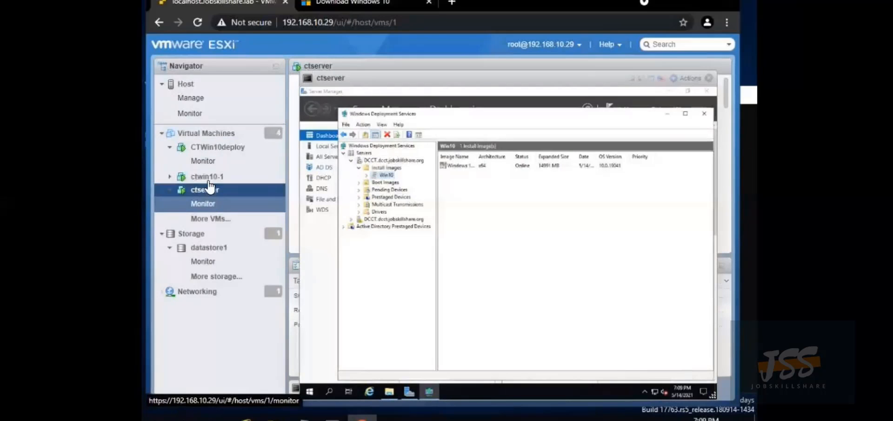
PXE-boot CTWin10deploy from EFI Network and start Microsoft Windows Setup (x64)
{"action": "left_click", "coordinate": [212, 149]}
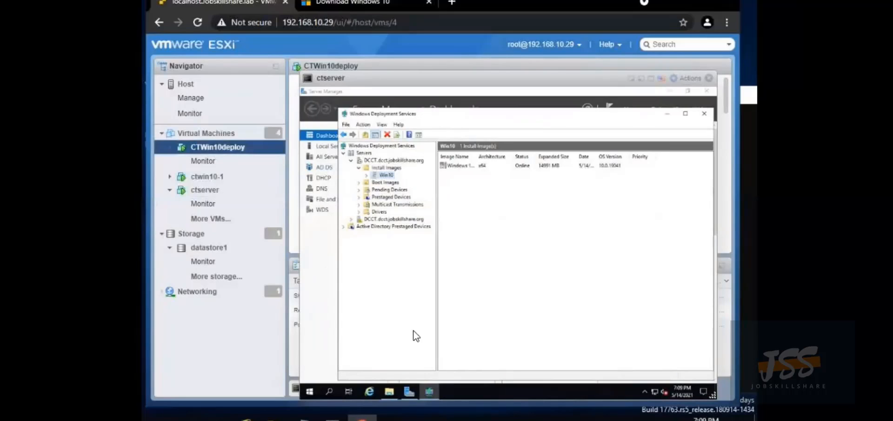
{"action": "left_click", "coordinate": [643, 79]}
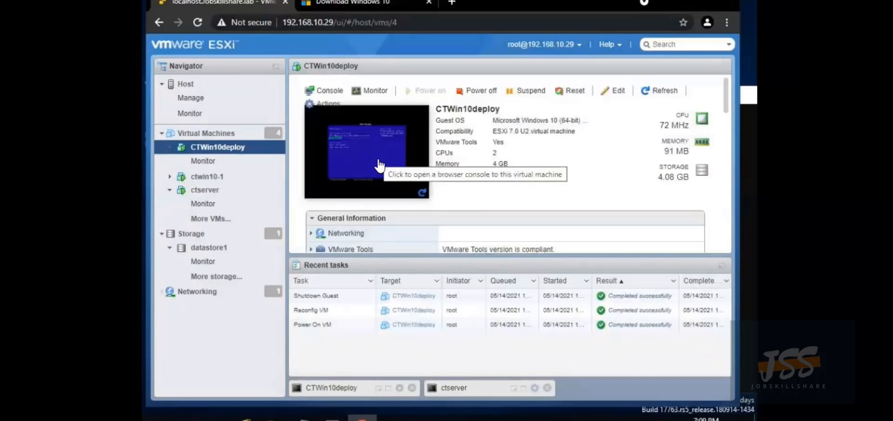
{"action": "left_click", "coordinate": [390, 394]}
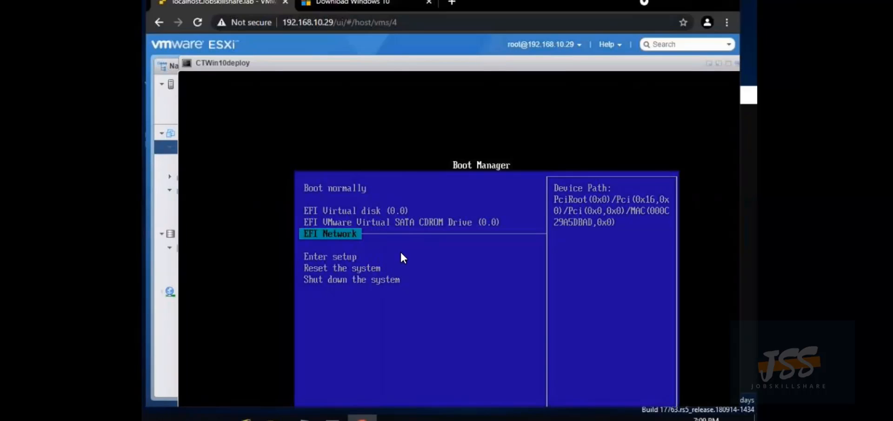
{"action": "left_click", "coordinate": [337, 233]}
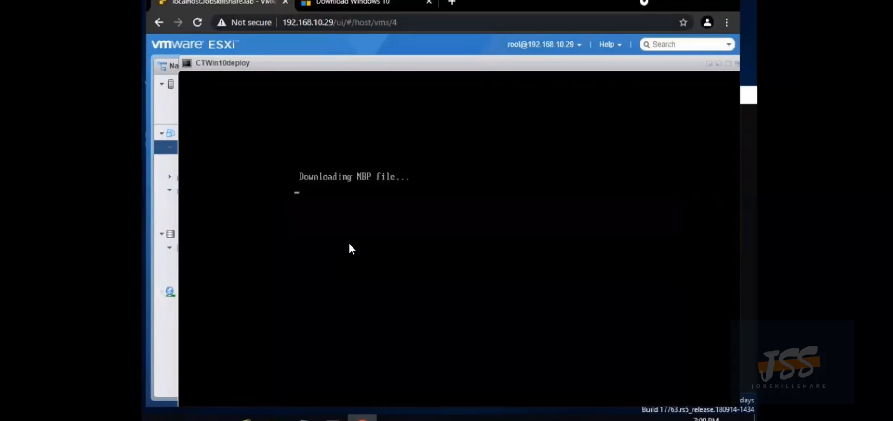
{"action": "key", "text": "Return"}
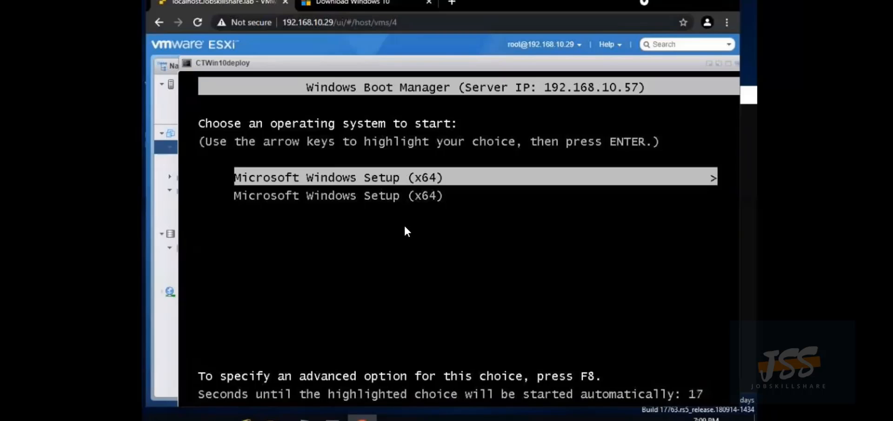
{"action": "key", "text": "Return"}
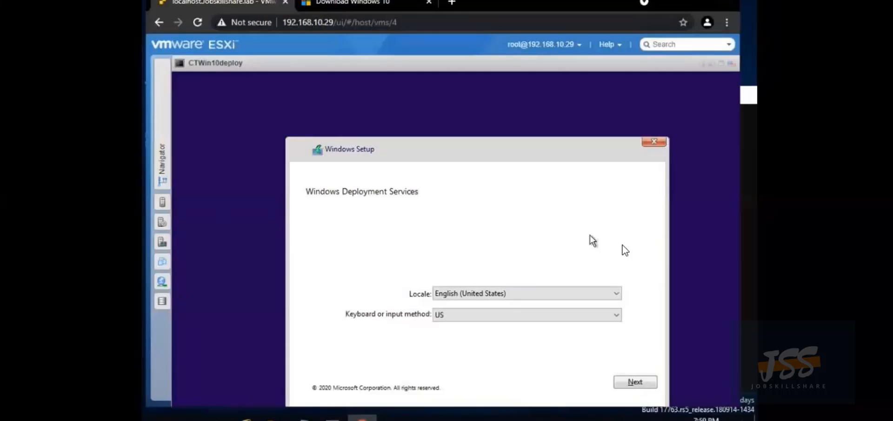
Keep English (United States) with US keyboard, then sign in with the domain administrator credentials
{"action": "left_click", "coordinate": [506, 312]}
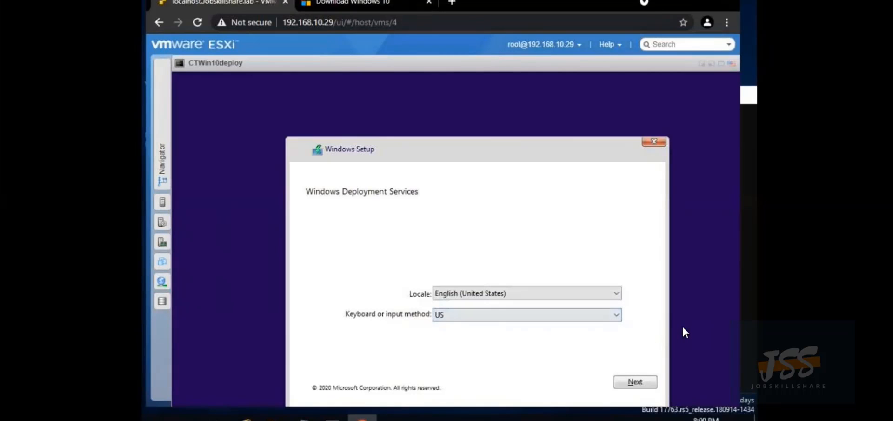
{"action": "left_click", "coordinate": [637, 383]}
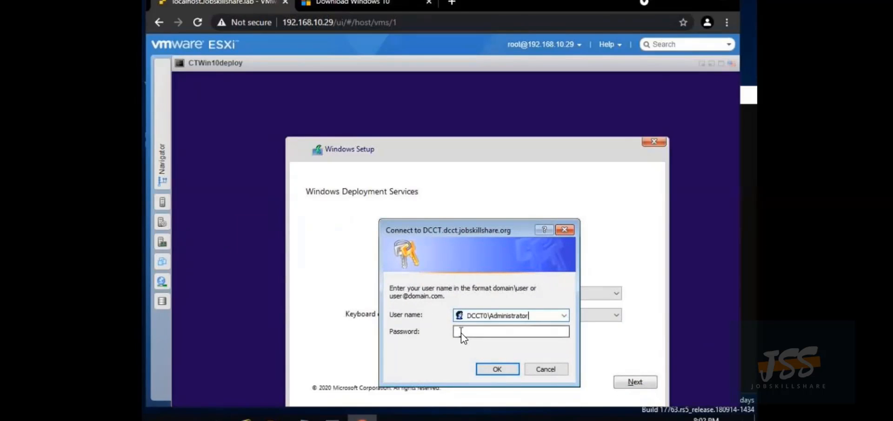
{"action": "left_click", "coordinate": [462, 331]}
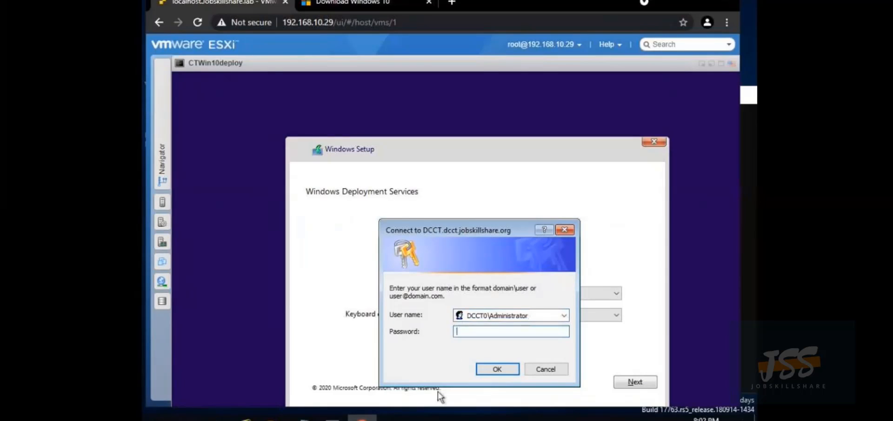
{"action": "type", "text": "************"}
{"action": "key", "text": "Return"}
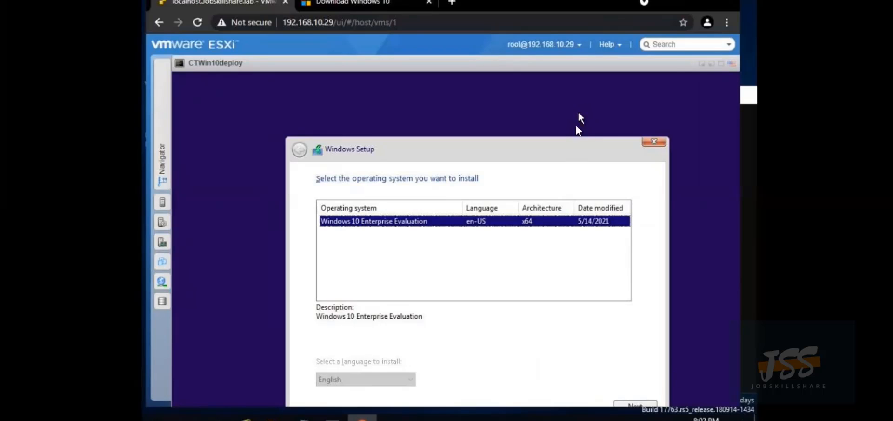
Install Windows 10 Enterprise Evaluation onto Drive 0's unallocated space
{"action": "left_click", "coordinate": [643, 404]}
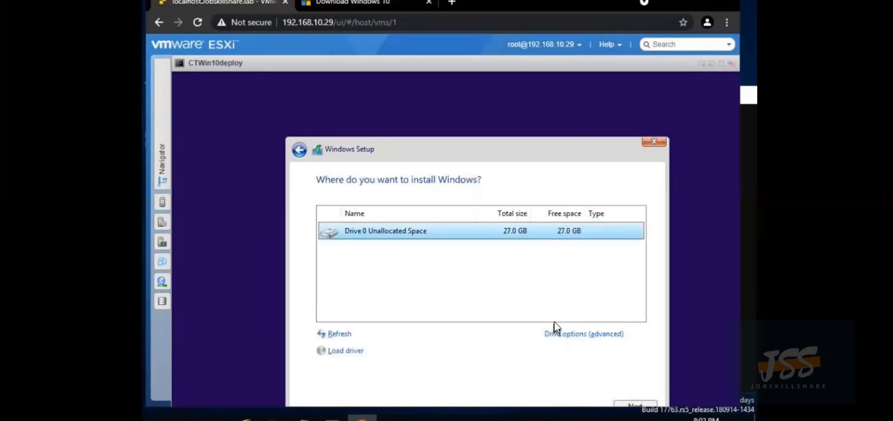
{"action": "left_click", "coordinate": [635, 403]}
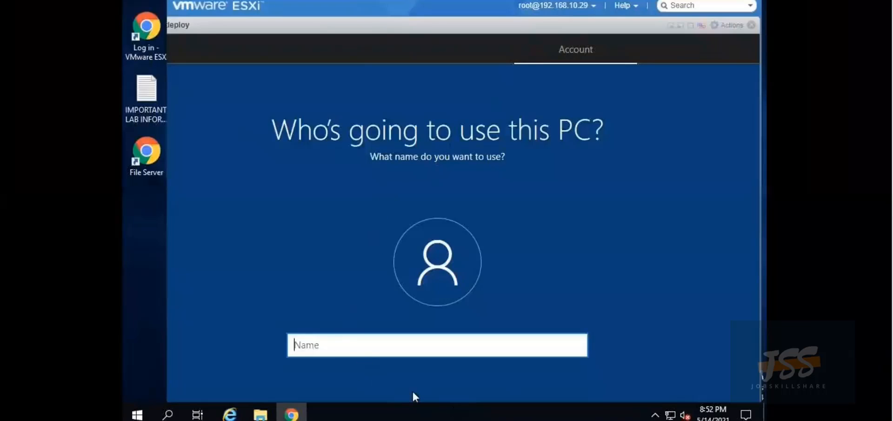
Name the local account Intern, set its password and begin retyping it to confirm
{"action": "type", "text": "Intern"}
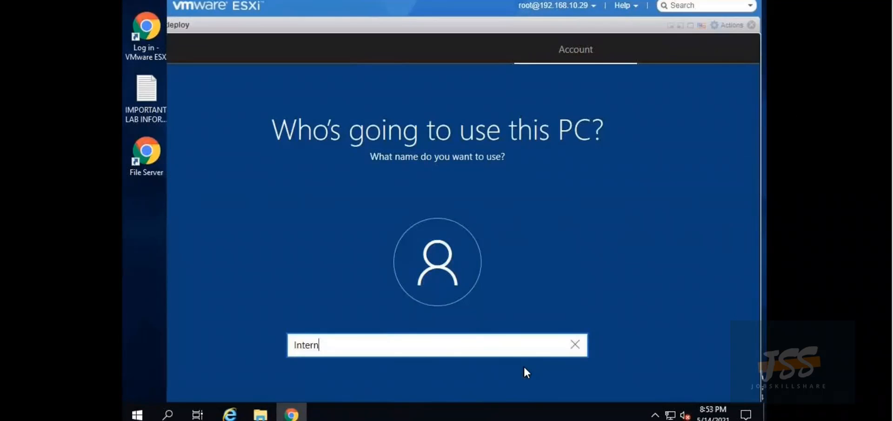
{"action": "key", "text": "Return"}
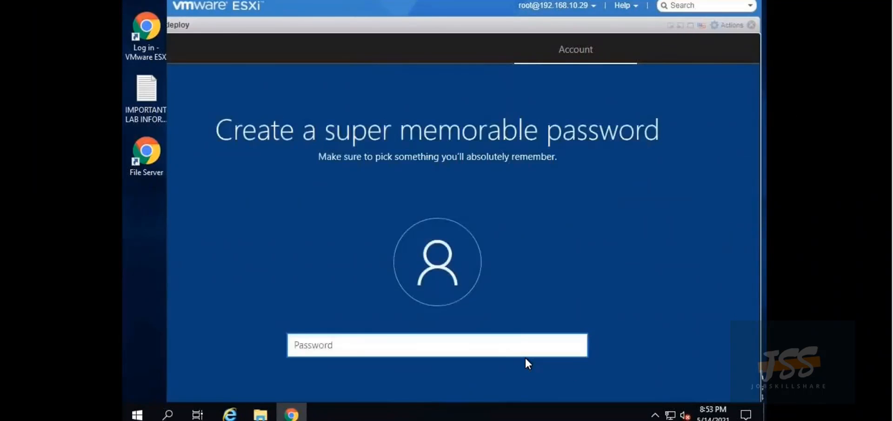
{"action": "type", "text": "•••••••••••"}
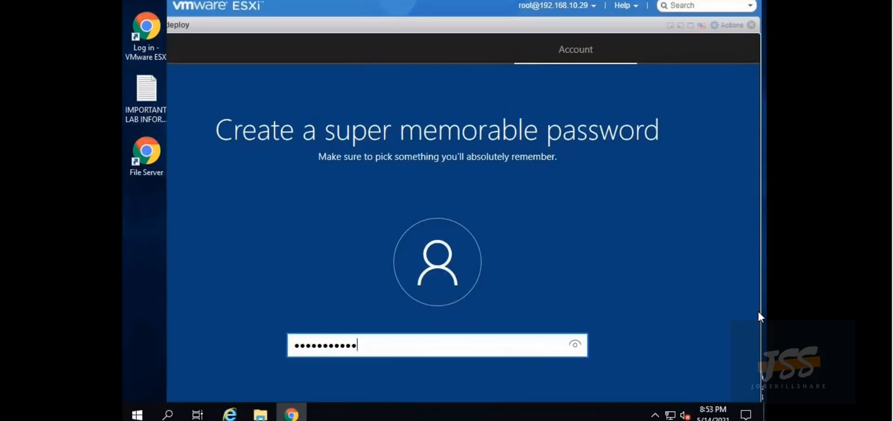
{"action": "key", "text": "Return"}
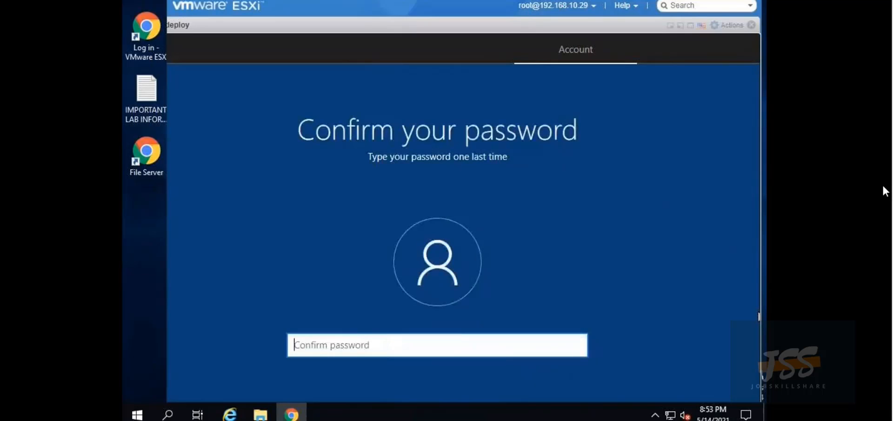
{"action": "type", "text": "•••••"}
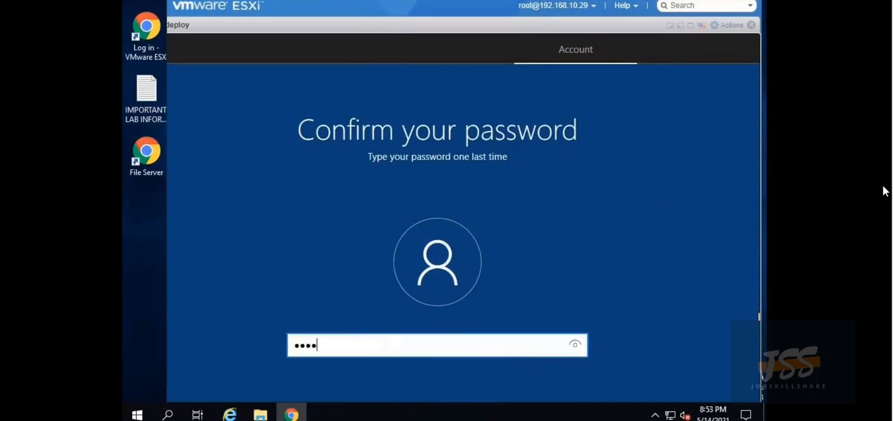
{"action": "type", "text": "••"}
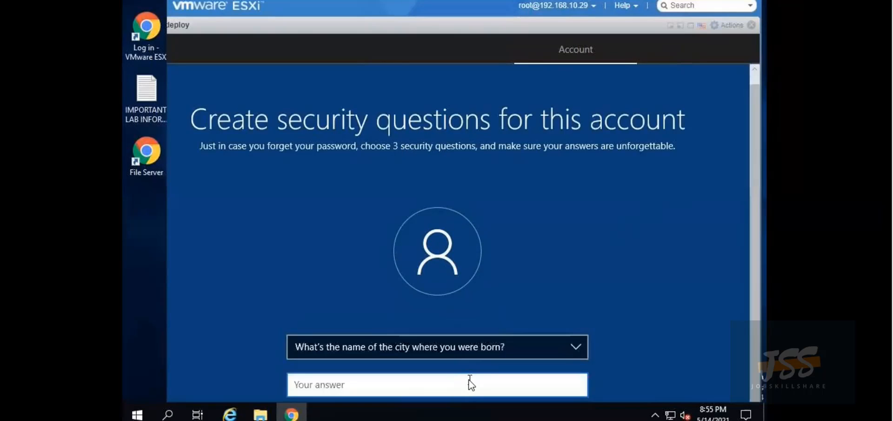
Answer the first security question with q1, then pick the parents-met city question and answer q2
{"action": "type", "text": "q1"}
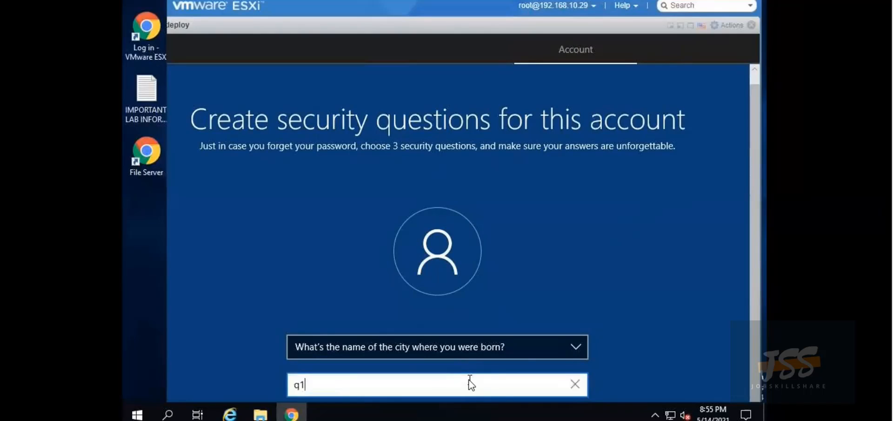
{"action": "key", "text": "Return"}
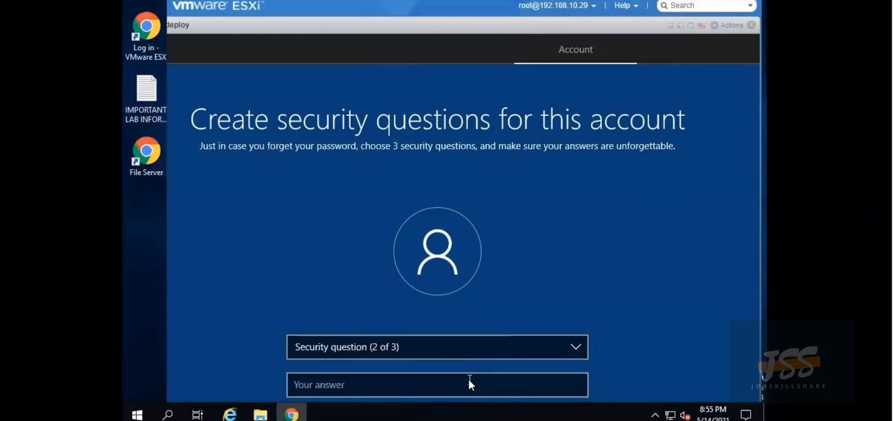
{"action": "left_click", "coordinate": [502, 344]}
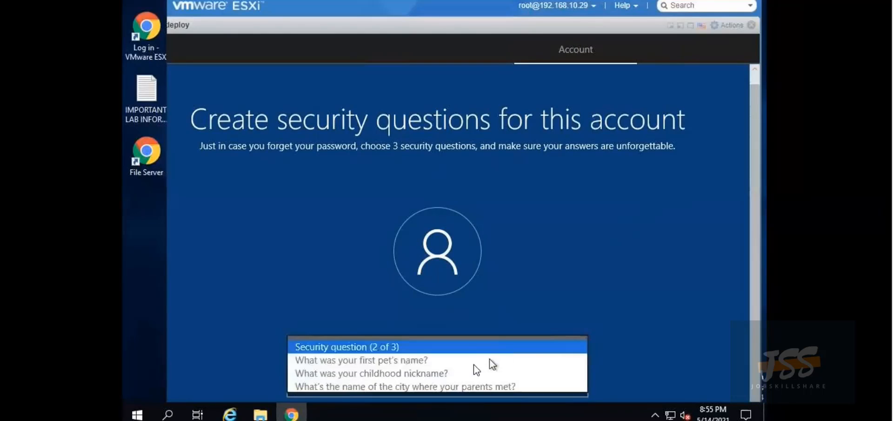
{"action": "left_click", "coordinate": [454, 385]}
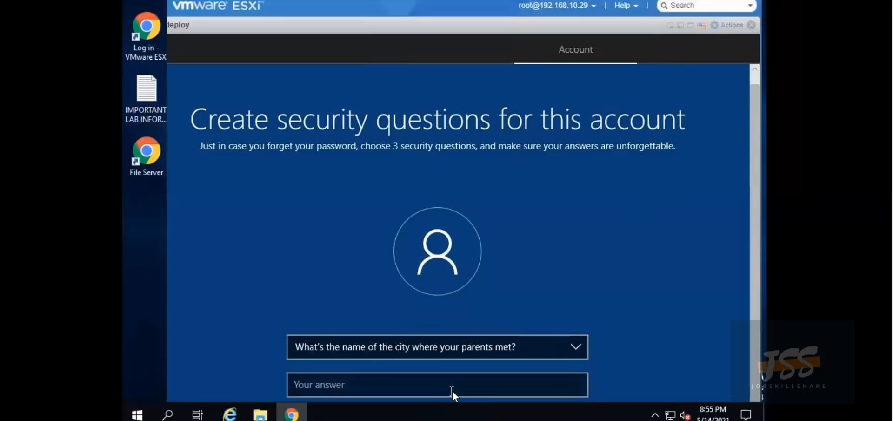
{"action": "left_click", "coordinate": [452, 390]}
{"action": "type", "text": "q"}
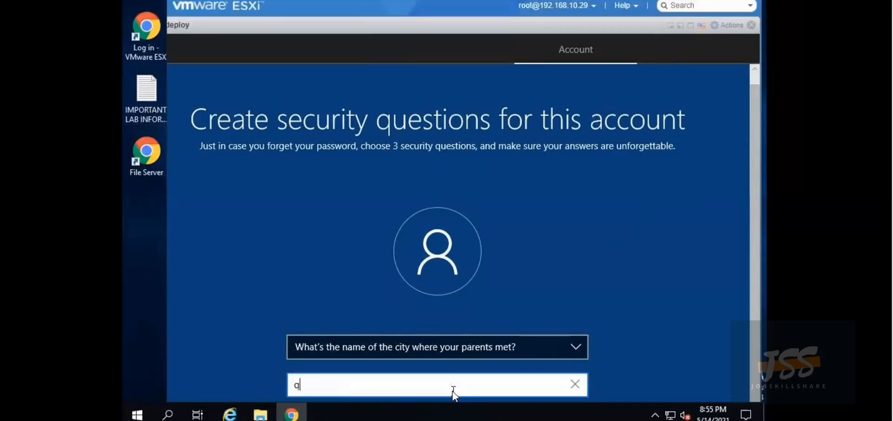
{"action": "type", "text": "2"}
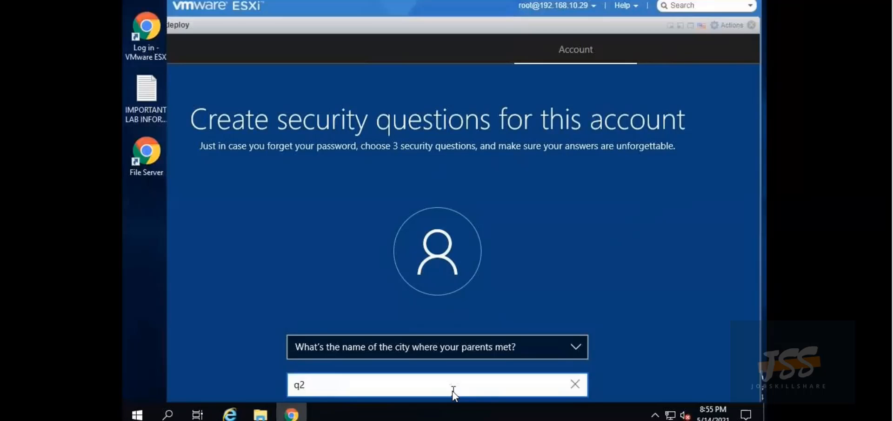
{"action": "key", "text": "Return"}
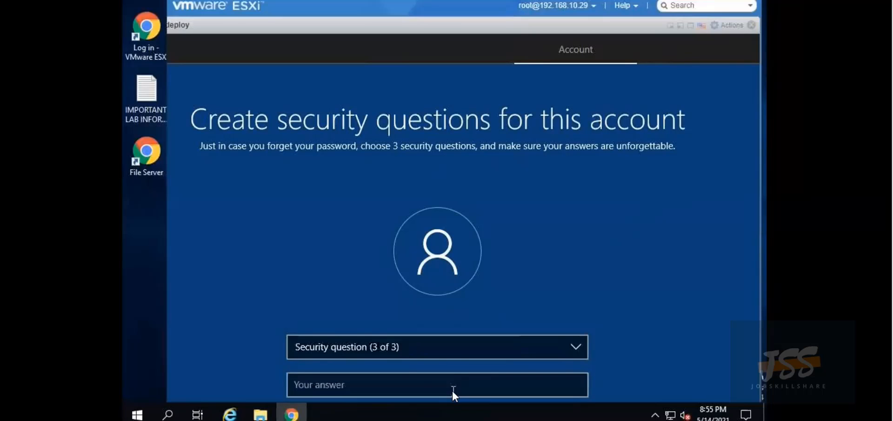
Choose the oldest cousin question as the third, answer q3 and submit
{"action": "left_click", "coordinate": [453, 348]}
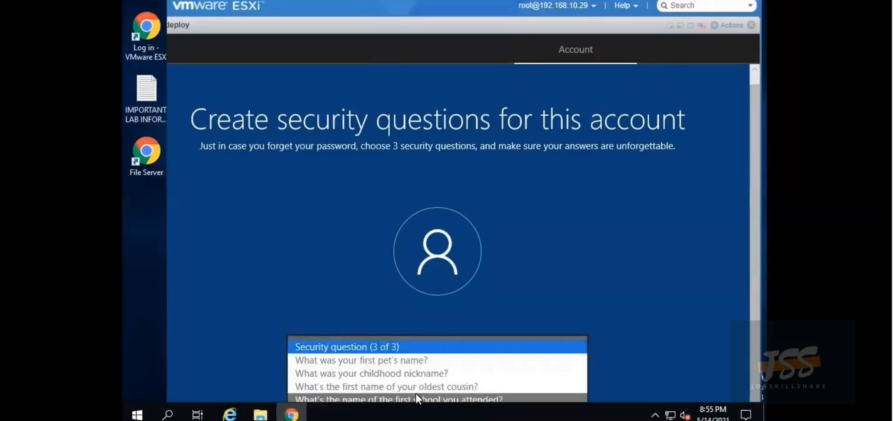
{"action": "left_click", "coordinate": [431, 388]}
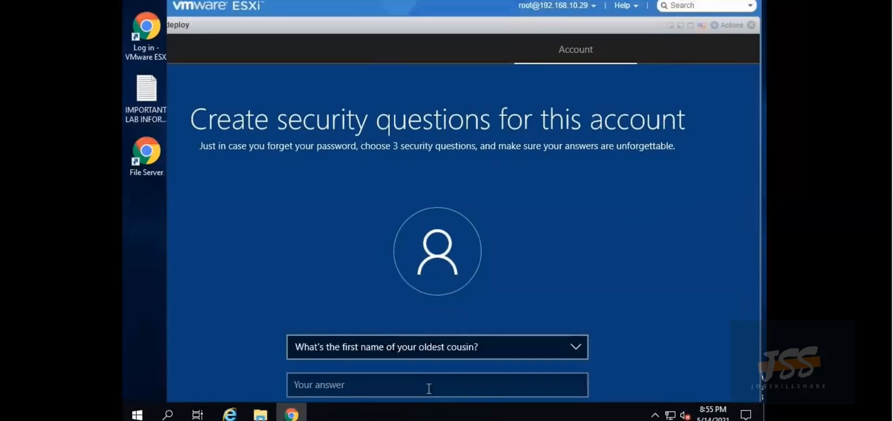
{"action": "left_click", "coordinate": [358, 386]}
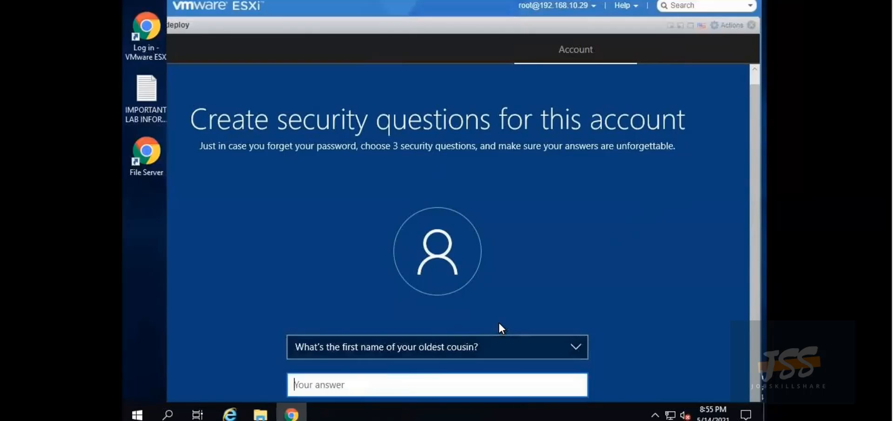
{"action": "type", "text": "q3"}
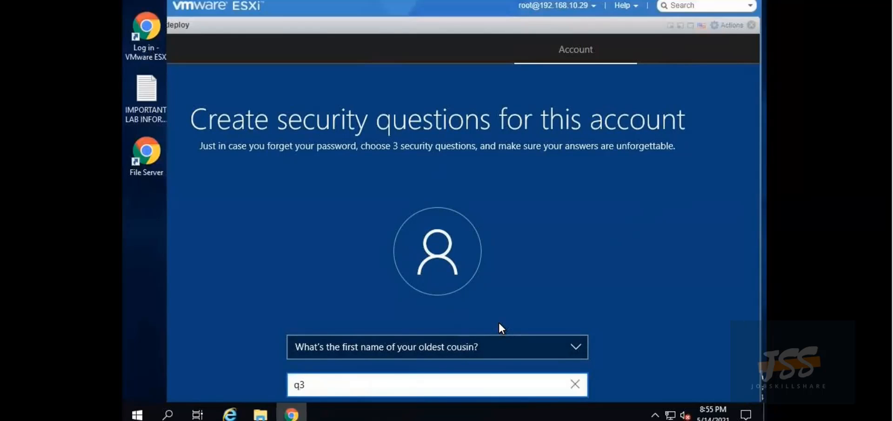
{"action": "key", "text": "Return"}
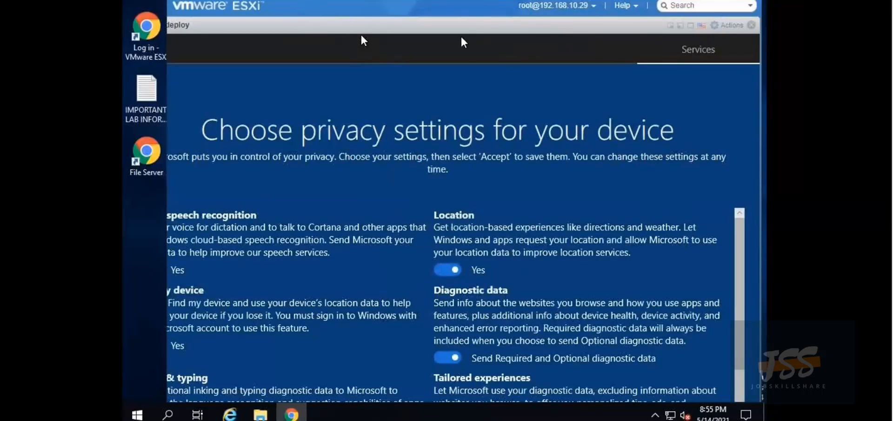
Review the device privacy toggles and accept them
{"action": "scroll", "coordinate": [605, 302], "scroll_direction": "down", "scroll_amount": 3}
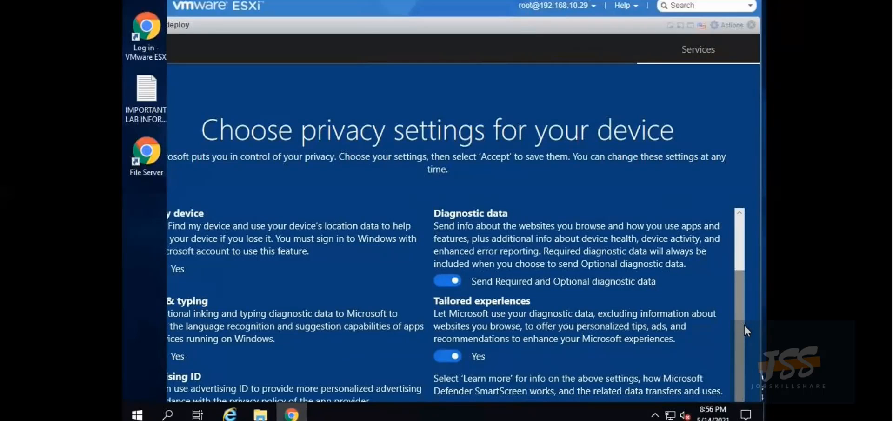
{"action": "scroll", "coordinate": [744, 326], "scroll_direction": "up", "scroll_amount": 2}
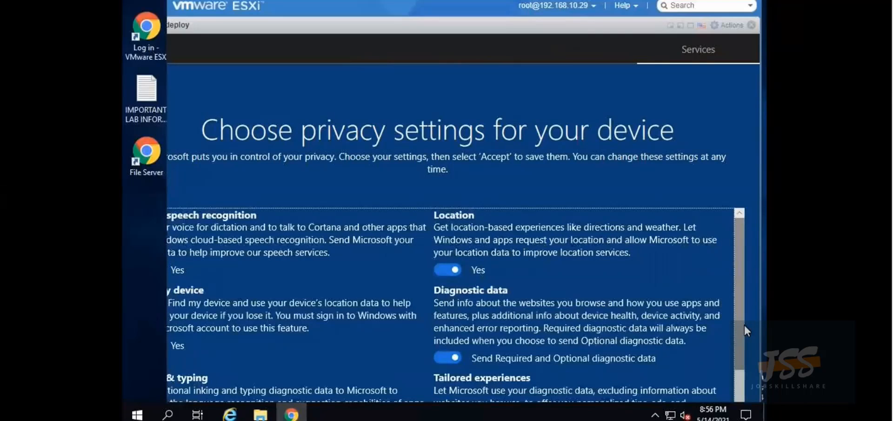
{"action": "key", "text": "Tab"}
{"action": "key", "text": "Return"}
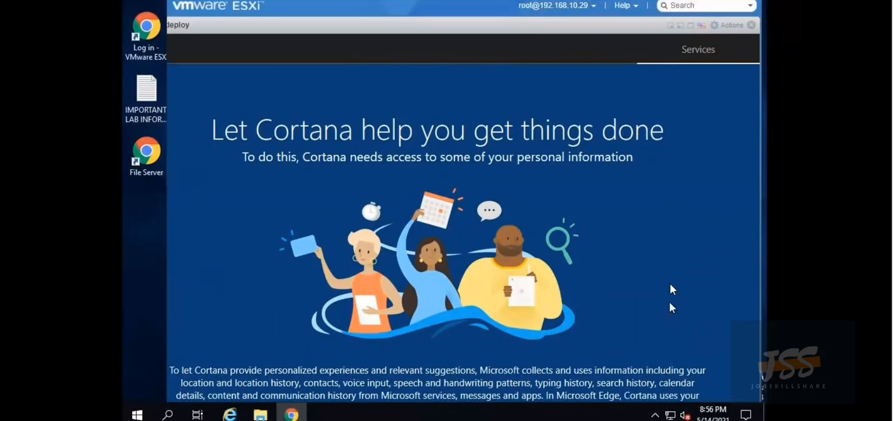
Dismiss the Cortana prompt and let setup finish loading the Windows 10 desktop
{"action": "key", "text": "Return"}
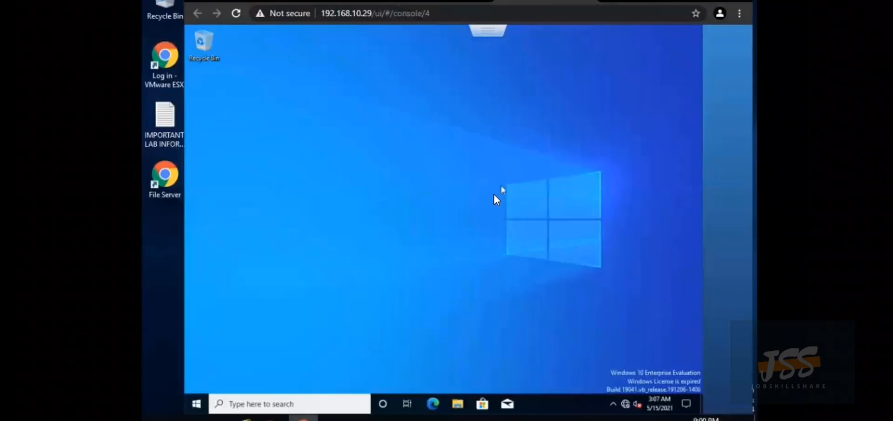
Search for notepad from Start and launch it
{"action": "left_click", "coordinate": [197, 404]}
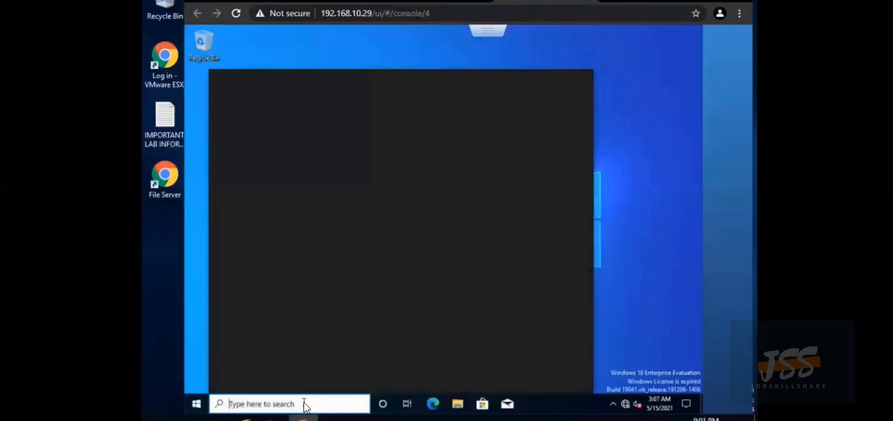
{"action": "type", "text": "notepad"}
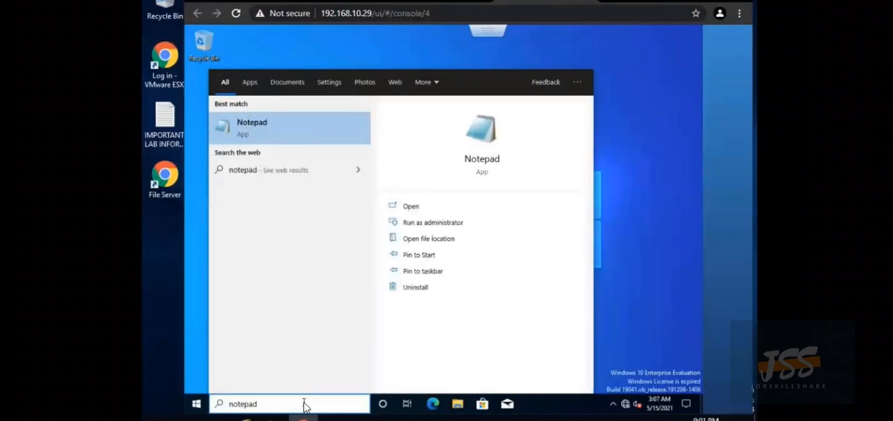
{"action": "key", "text": "Return"}
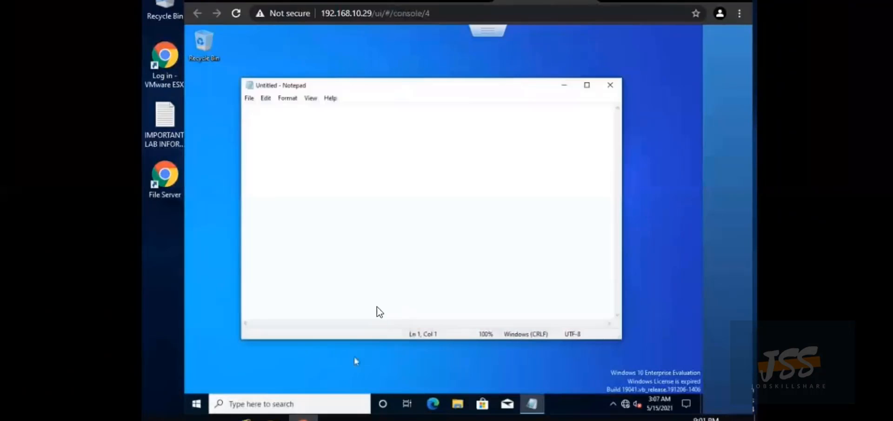
Set Notepad's font to size 36 Bold
{"action": "left_click", "coordinate": [286, 96]}
{"action": "left_click", "coordinate": [300, 124]}
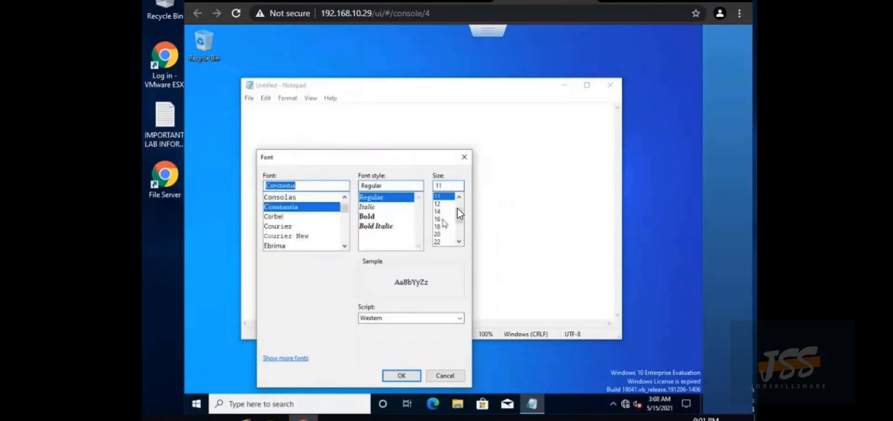
{"action": "scroll", "coordinate": [447, 223], "scroll_direction": "down", "scroll_amount": 2}
{"action": "left_click", "coordinate": [438, 226]}
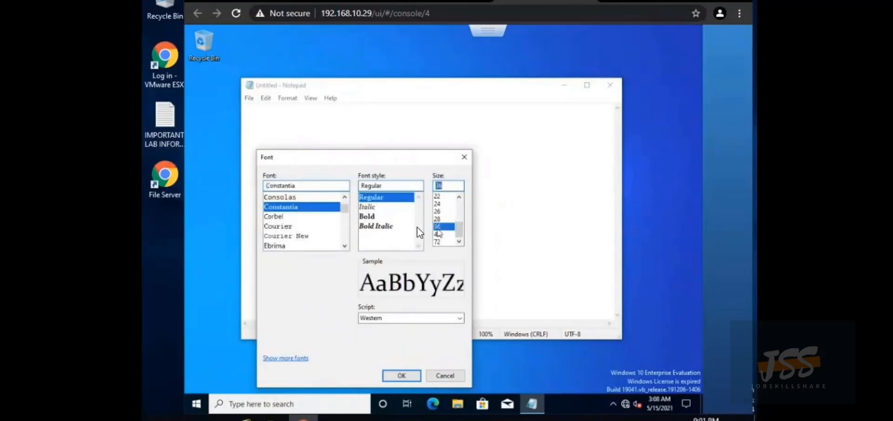
{"action": "left_click", "coordinate": [375, 216]}
{"action": "left_click", "coordinate": [401, 374]}
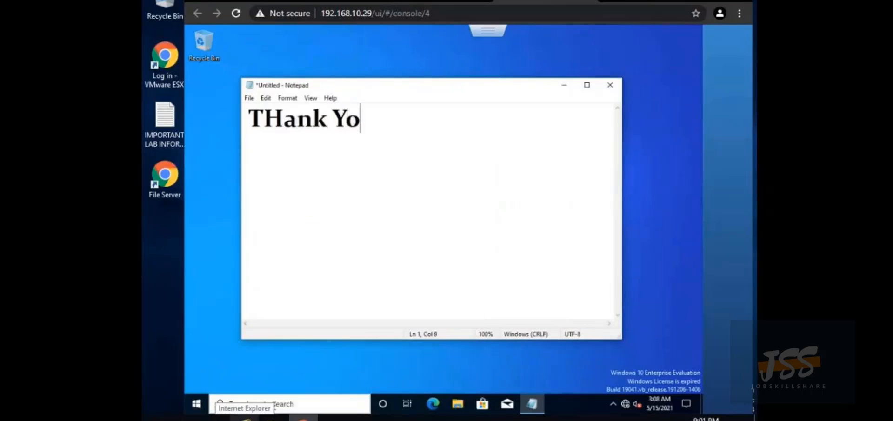
Type 'Thank You!' and correct the wrongly capitalised H to lowercase
{"action": "type", "text": "u"}
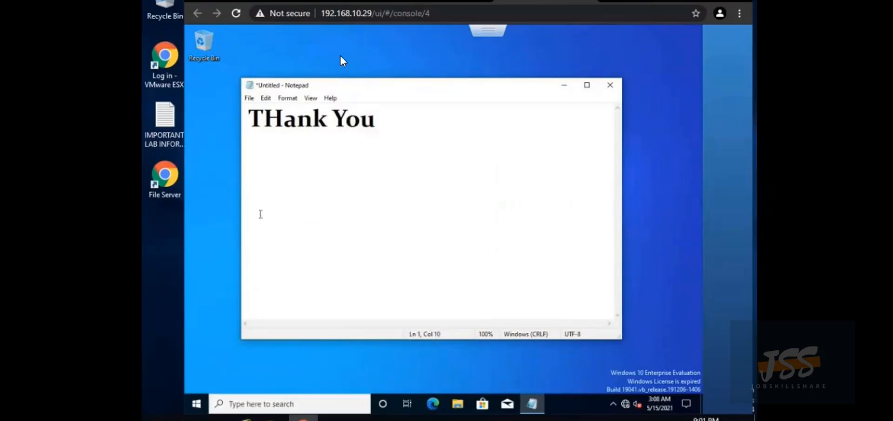
{"action": "left_click", "coordinate": [284, 120]}
{"action": "key", "text": "BackSpace"}
{"action": "type", "text": "h"}
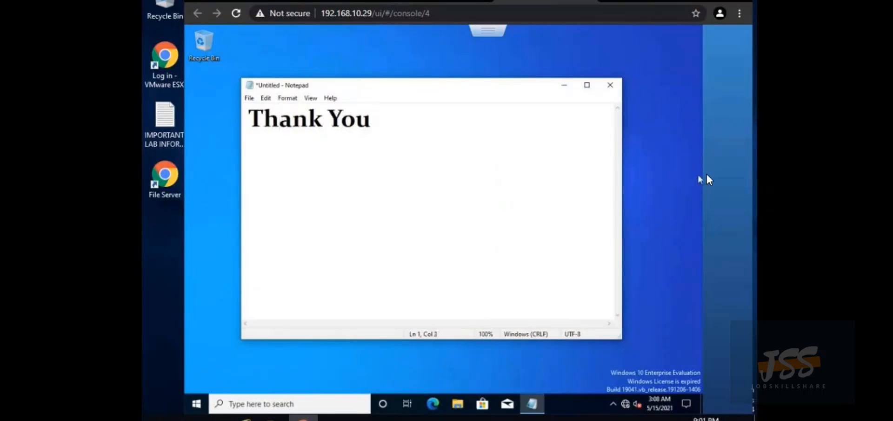
{"action": "left_click", "coordinate": [393, 120]}
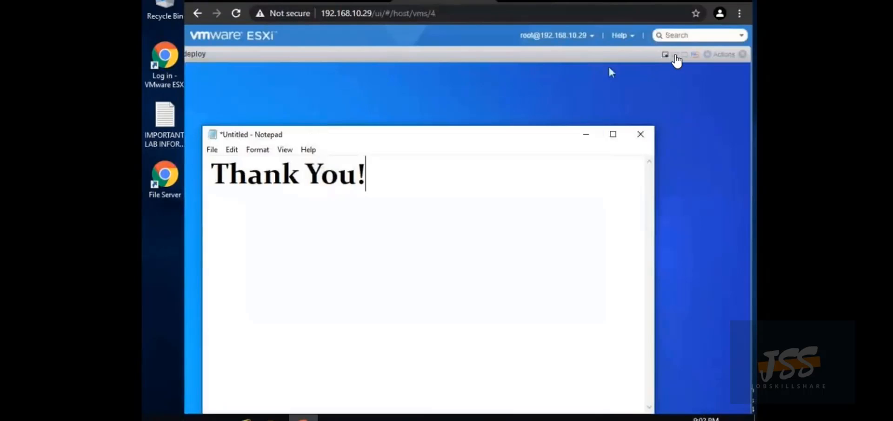
Close the console and select CTWin10deploy in the Virtual Machines list to view its details
{"action": "left_click", "coordinate": [674, 54]}
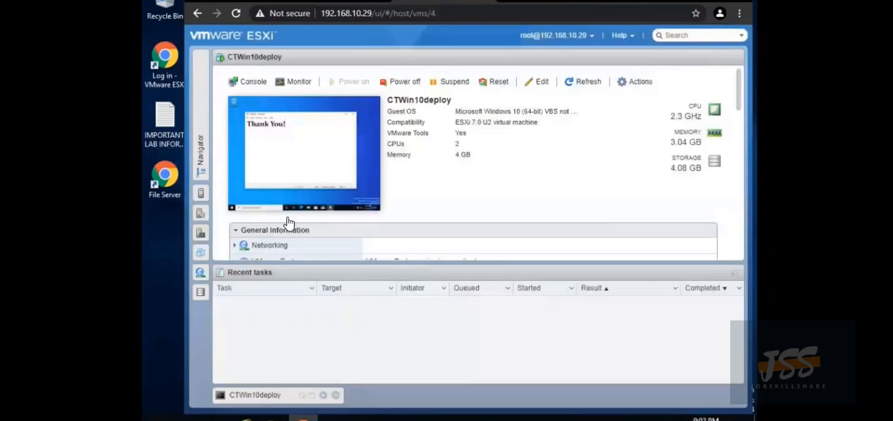
{"action": "left_click", "coordinate": [202, 253]}
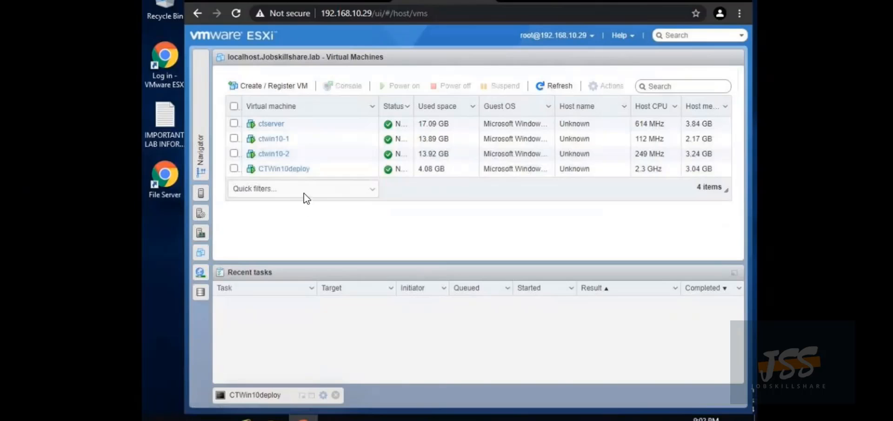
{"action": "left_click", "coordinate": [306, 174]}
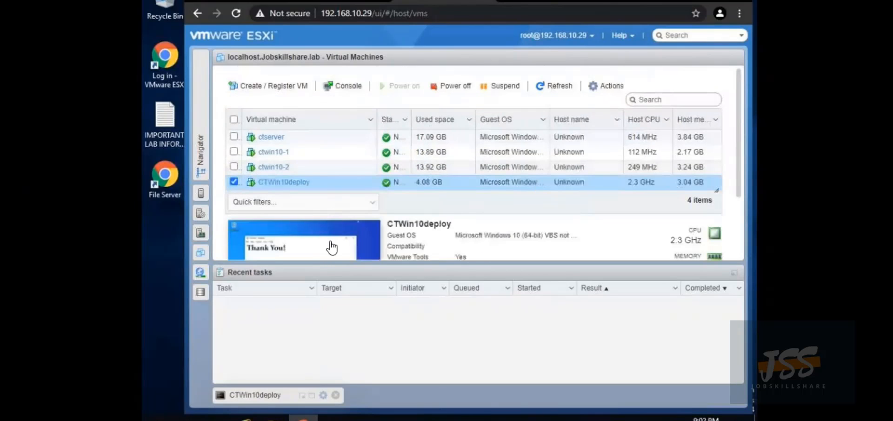
{"action": "scroll", "coordinate": [329, 237], "scroll_direction": "down", "scroll_amount": 2}
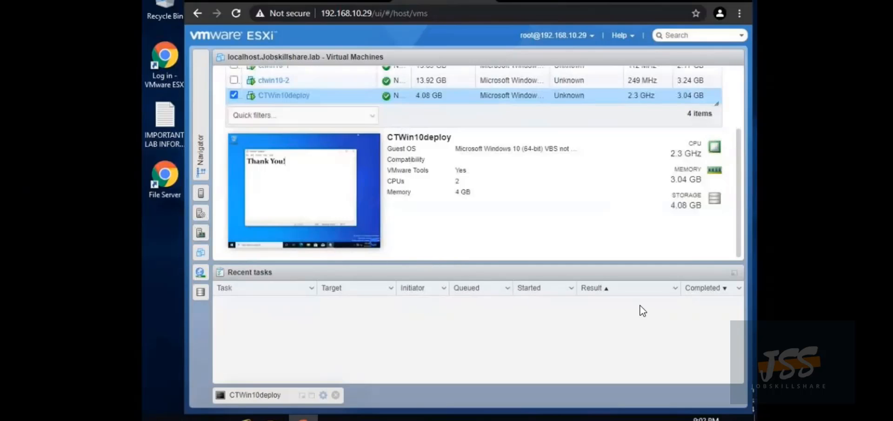